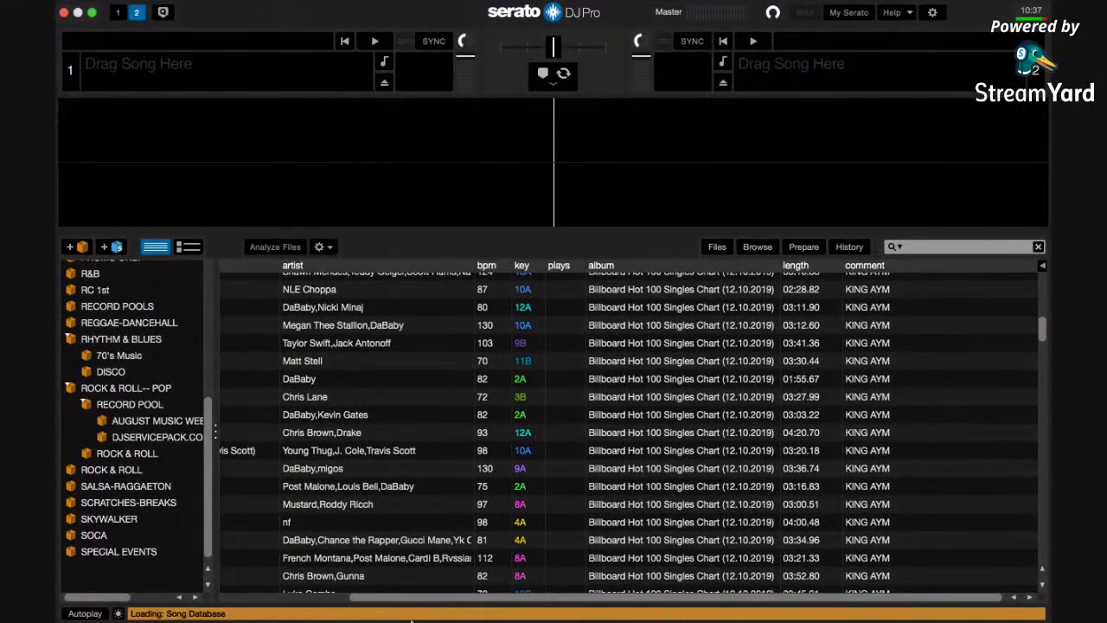
Step: Switch to Finder, reposition its window and open the SERATO MUSIC(BAK) drive
{"action": "mouse_move", "coordinate": [488, 619]}
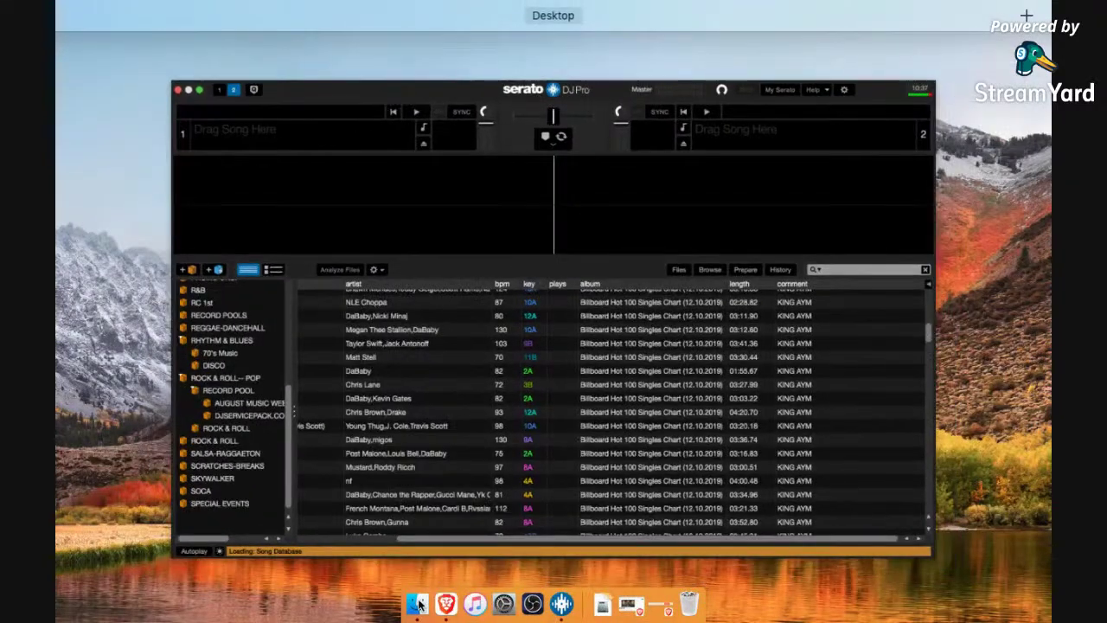
{"action": "left_click", "coordinate": [418, 605]}
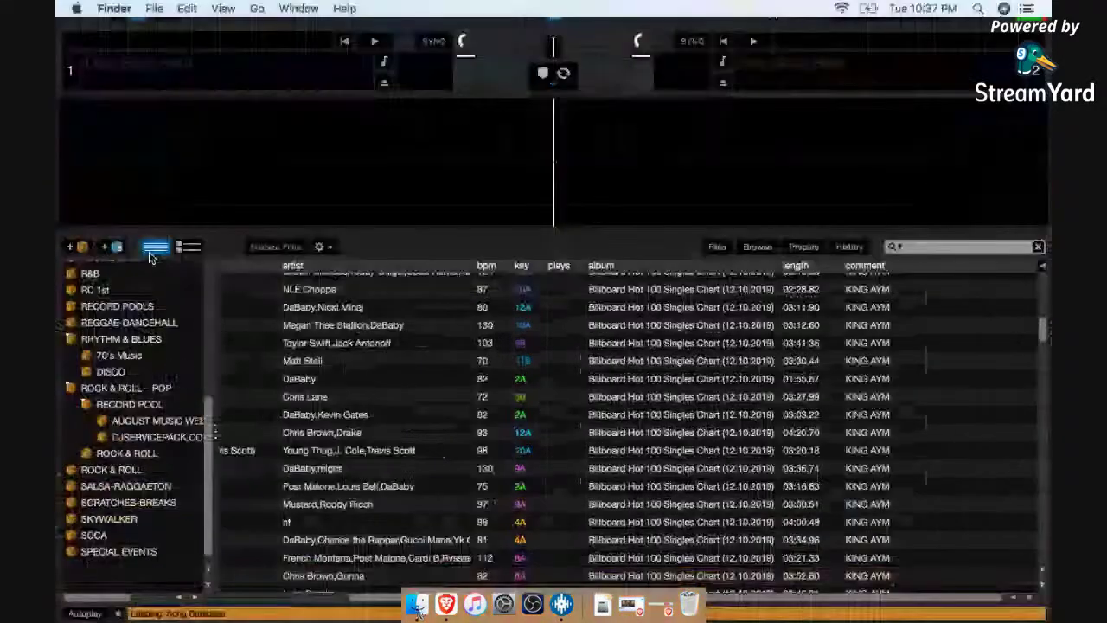
{"action": "scroll", "coordinate": [90, 277], "scroll_direction": "up", "scroll_amount": 10}
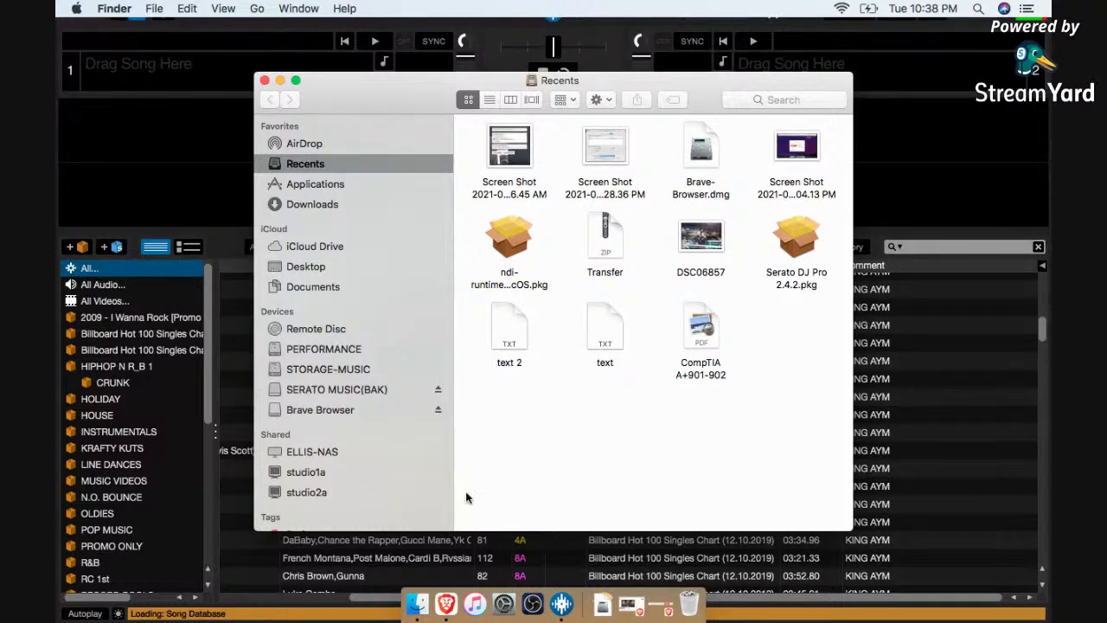
{"action": "left_click_drag", "start_coordinate": [404, 85], "coordinate": [306, 71]}
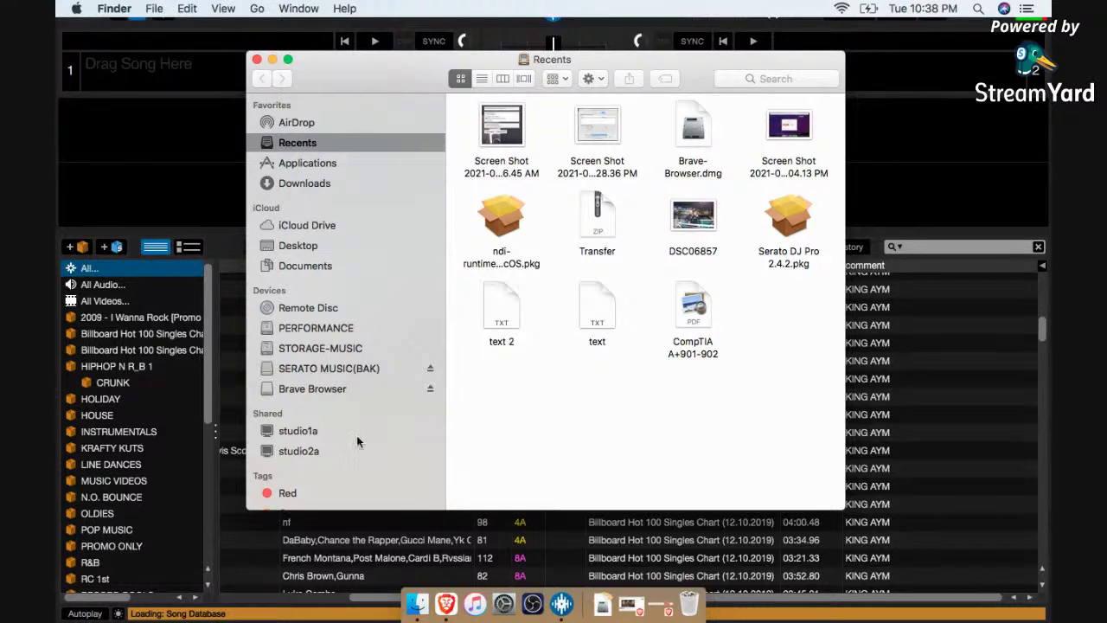
{"action": "left_click", "coordinate": [319, 370]}
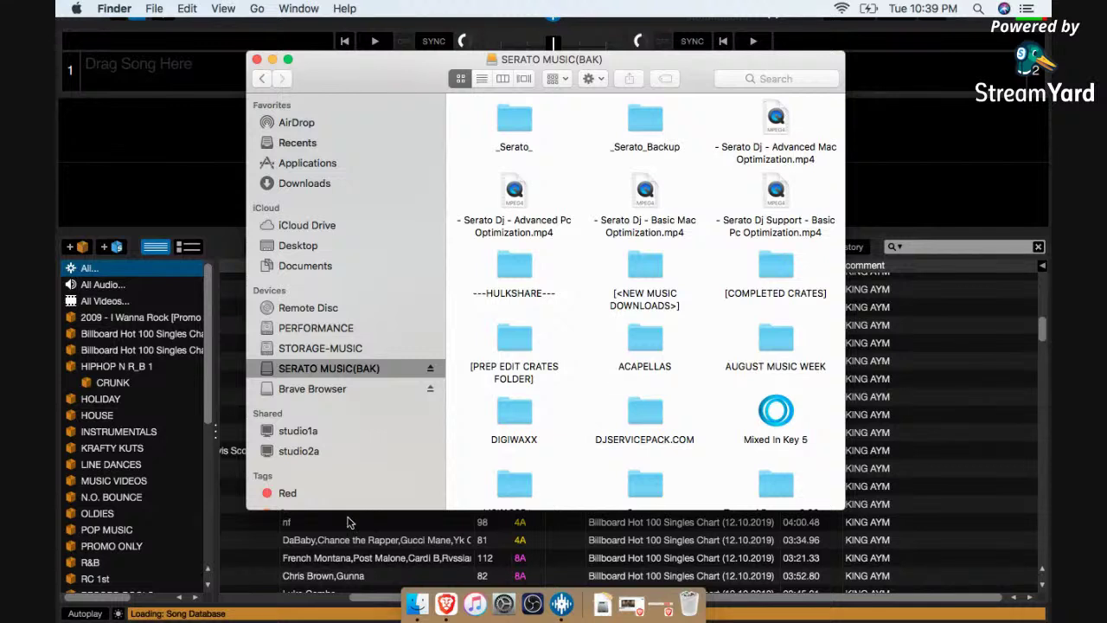
Step: Open the Subcrates folder inside _Serato_ and compare its crate files with the crate list in Serato DJ Pro
{"action": "left_click", "coordinate": [506, 120]}
{"action": "double_click", "coordinate": [506, 121]}
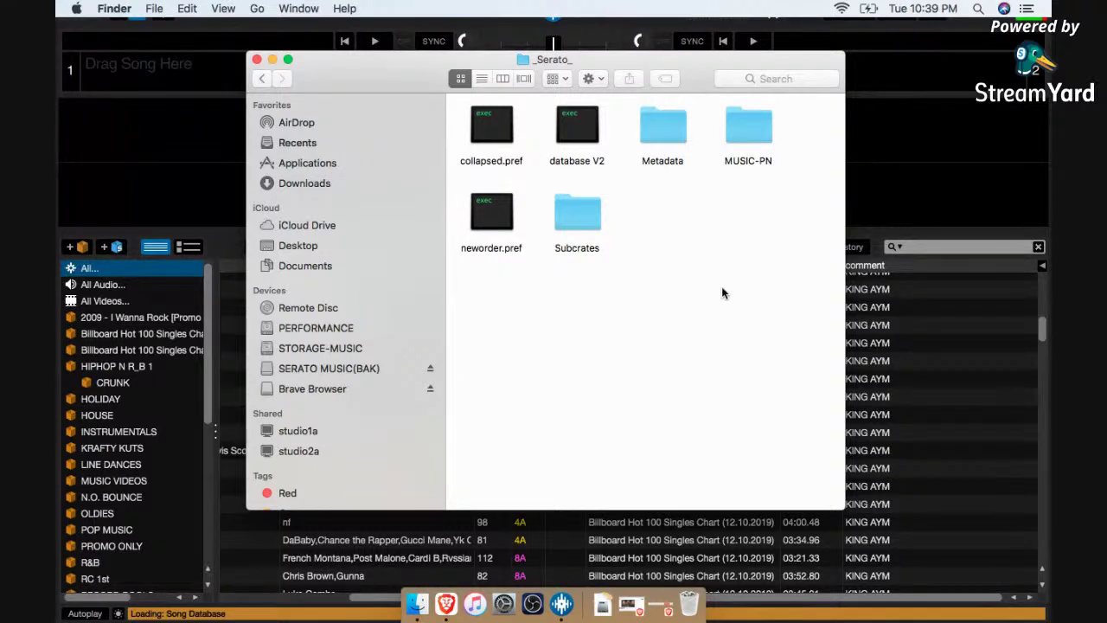
{"action": "double_click", "coordinate": [583, 223]}
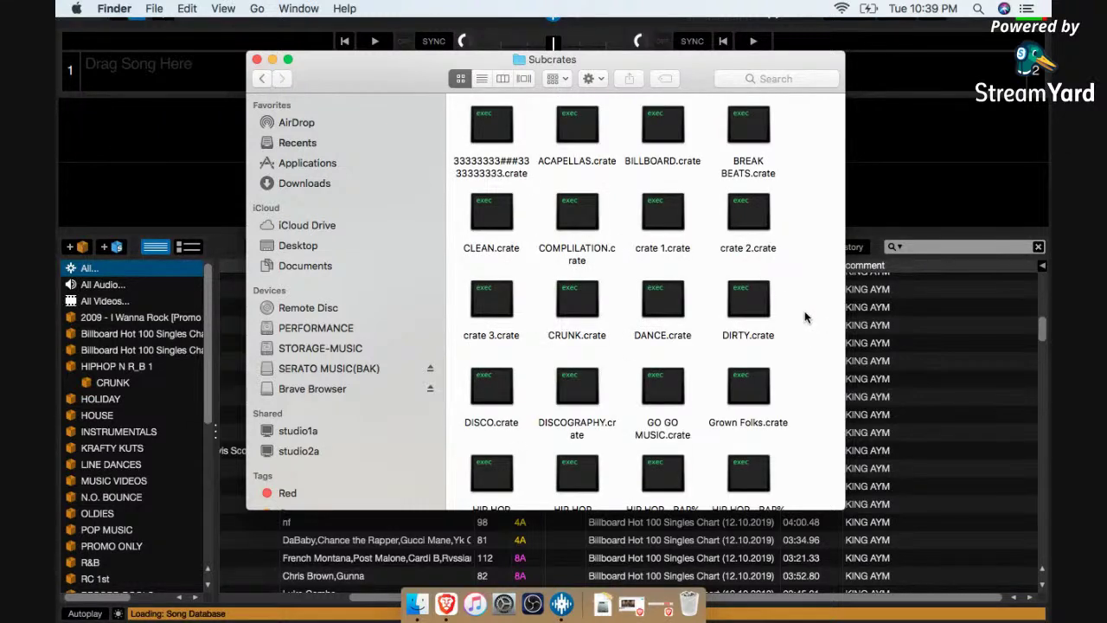
{"action": "scroll", "coordinate": [811, 320], "scroll_direction": "down", "scroll_amount": 5}
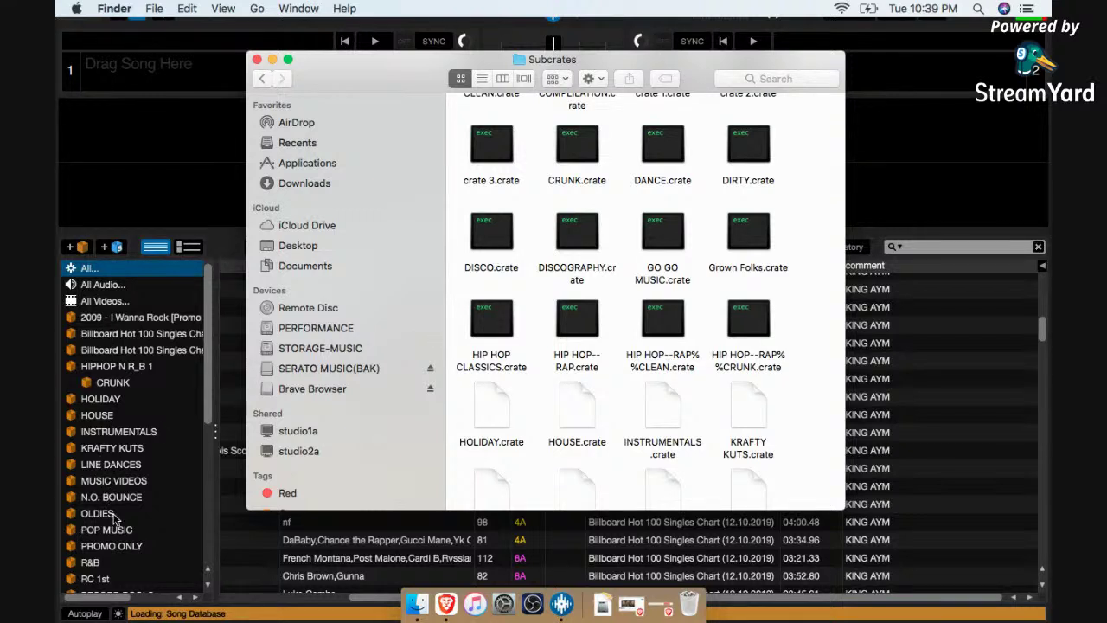
{"action": "scroll", "coordinate": [113, 516], "scroll_direction": "down", "scroll_amount": 5}
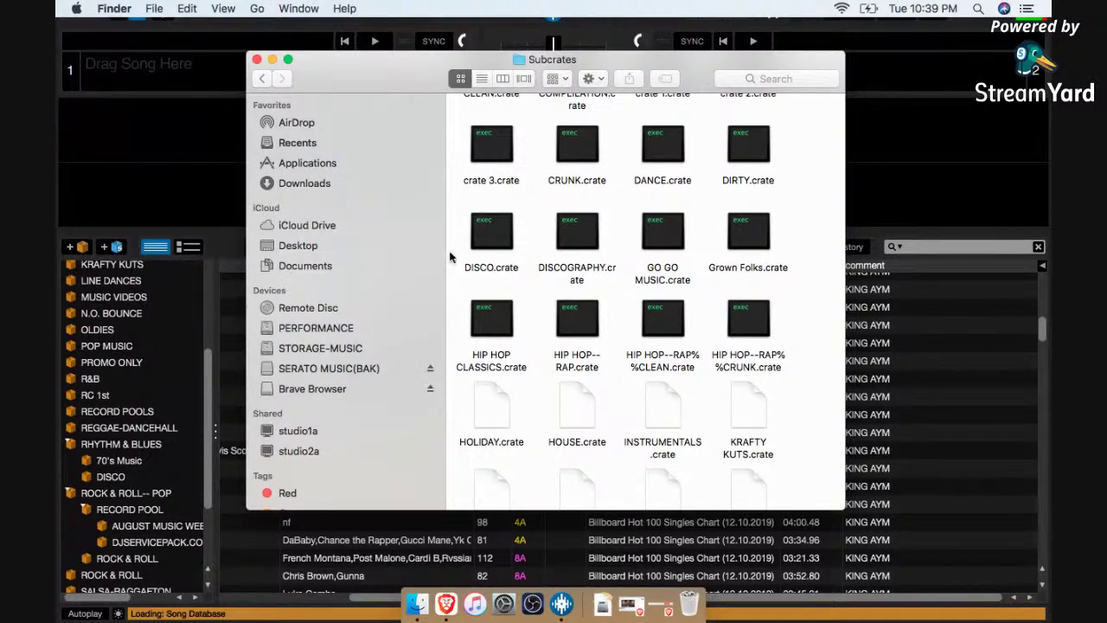
{"action": "scroll", "coordinate": [148, 415], "scroll_direction": "up", "scroll_amount": 5}
{"action": "scroll", "coordinate": [149, 415], "scroll_direction": "down", "scroll_amount": 5}
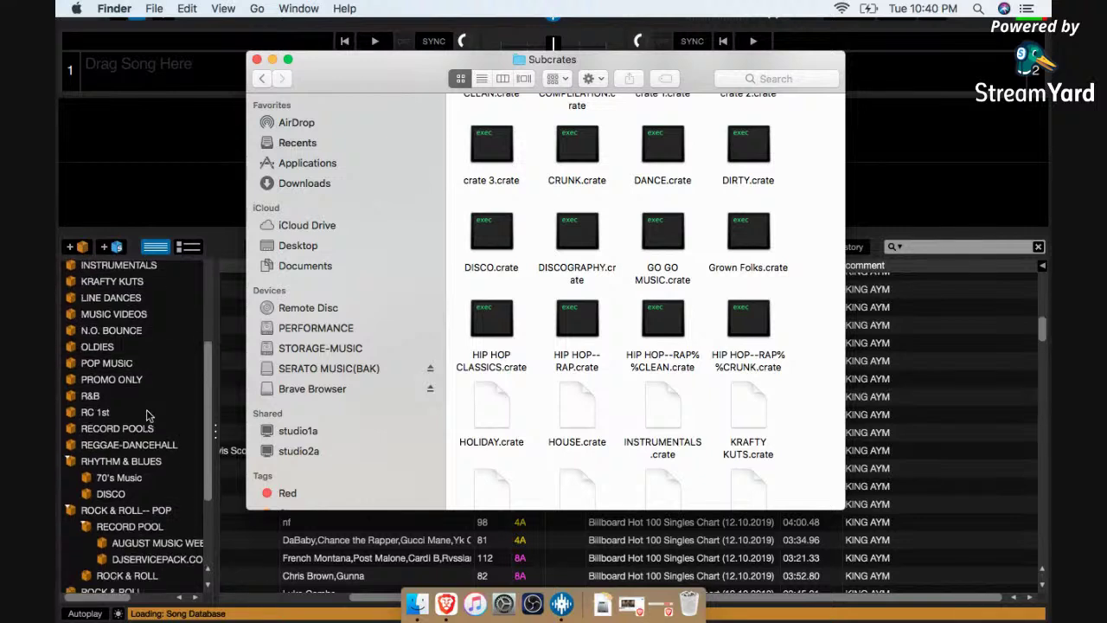
{"action": "scroll", "coordinate": [147, 415], "scroll_direction": "down", "scroll_amount": 4}
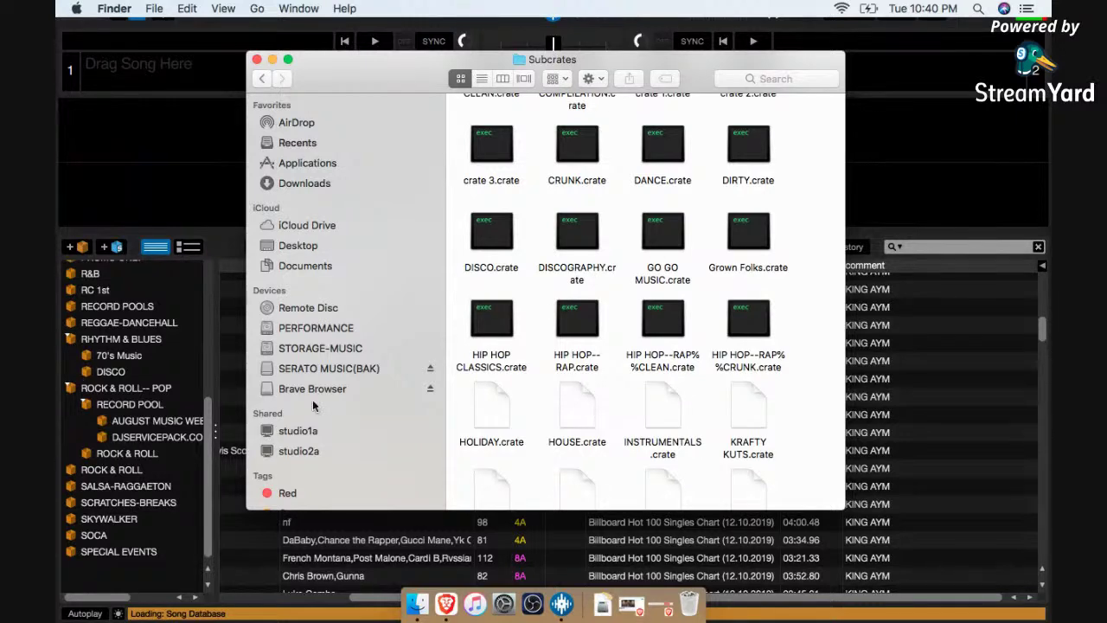
Step: Inspect the Videos folder inside Subcrates and return to the root of the SERATO MUSIC(BAK) drive
{"action": "scroll", "coordinate": [536, 405], "scroll_direction": "up", "scroll_amount": 2}
{"action": "scroll", "coordinate": [535, 405], "scroll_direction": "down", "scroll_amount": 10}
{"action": "left_click", "coordinate": [491, 448]}
{"action": "double_click", "coordinate": [491, 448]}
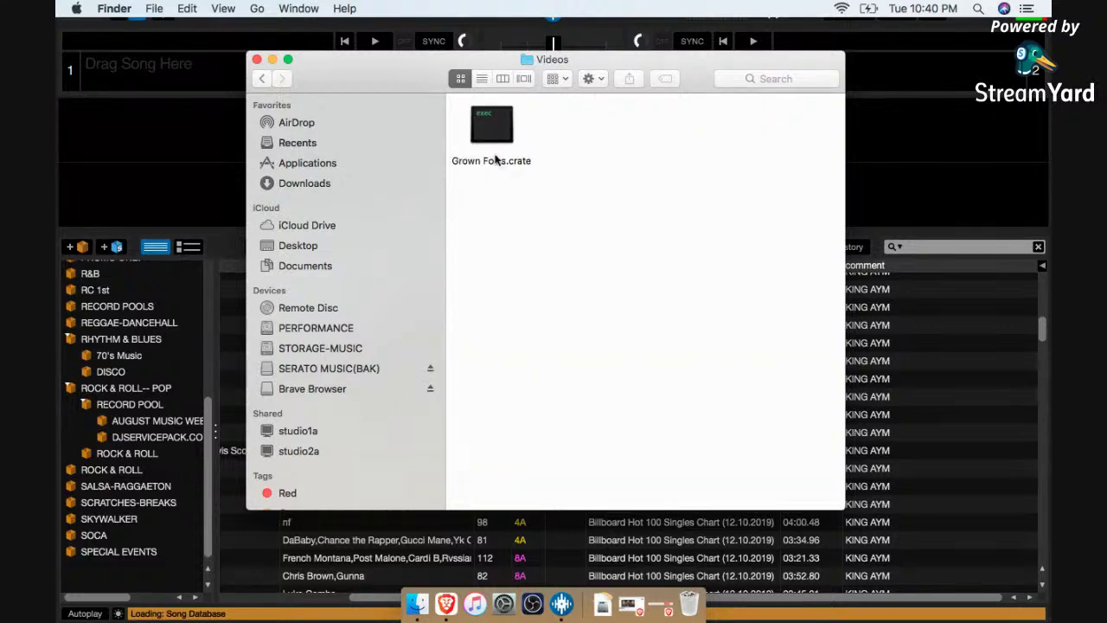
{"action": "left_click", "coordinate": [261, 78]}
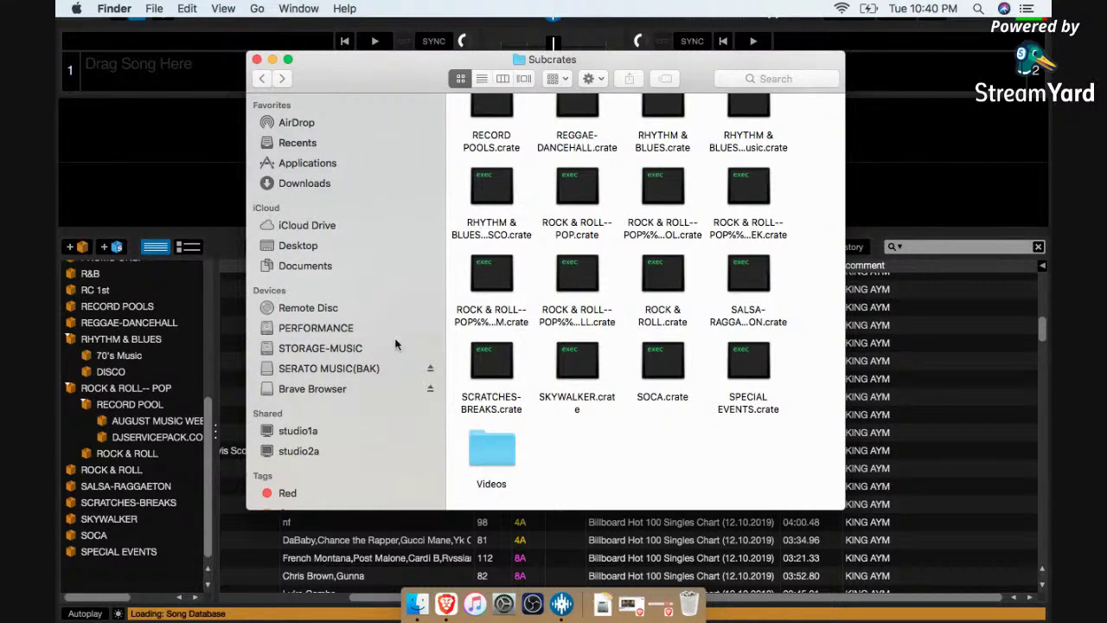
{"action": "left_click", "coordinate": [261, 77]}
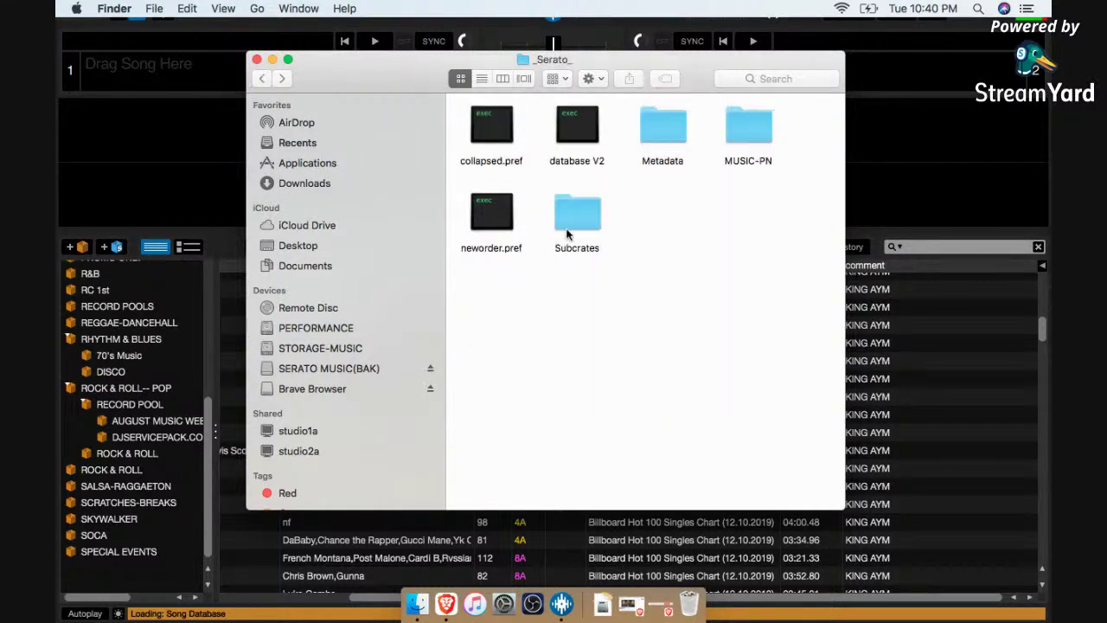
{"action": "left_click", "coordinate": [261, 79]}
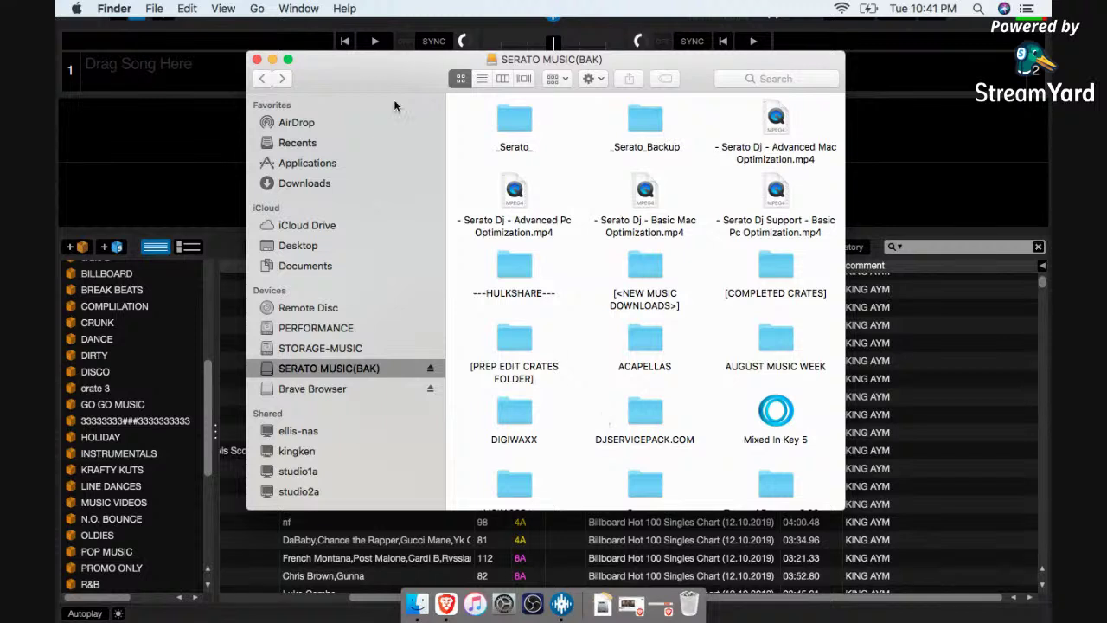
Step: View the contents of iCloud Drive, the SERATO MUSIC(BAK) drive and the STORAGE-MUSIC drive
{"action": "left_click", "coordinate": [398, 223]}
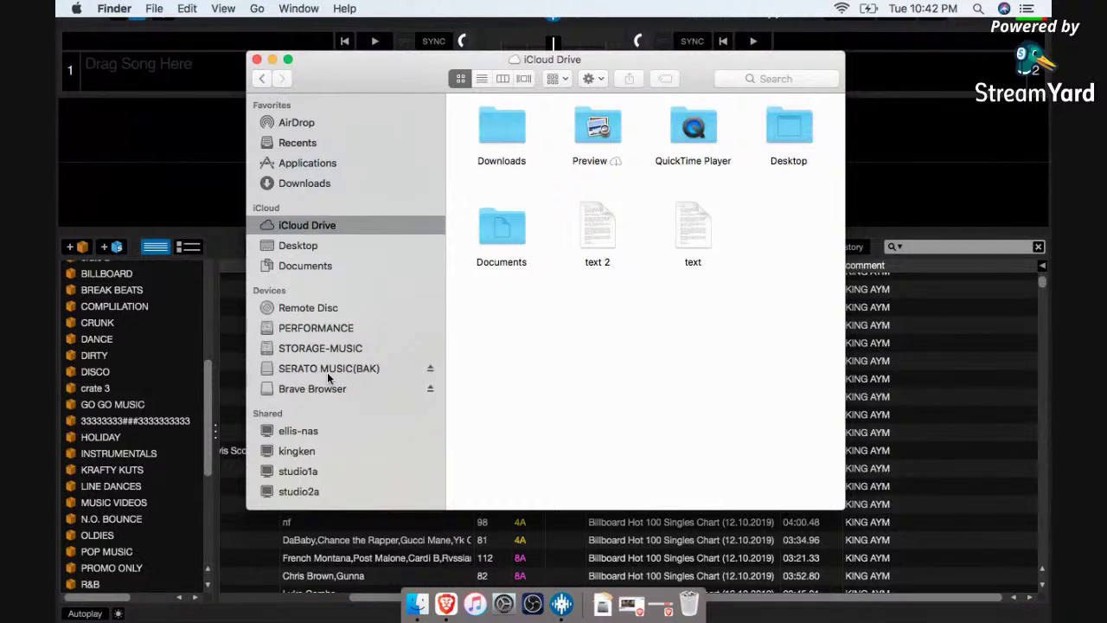
{"action": "scroll", "coordinate": [329, 372], "scroll_direction": "up", "scroll_amount": 2}
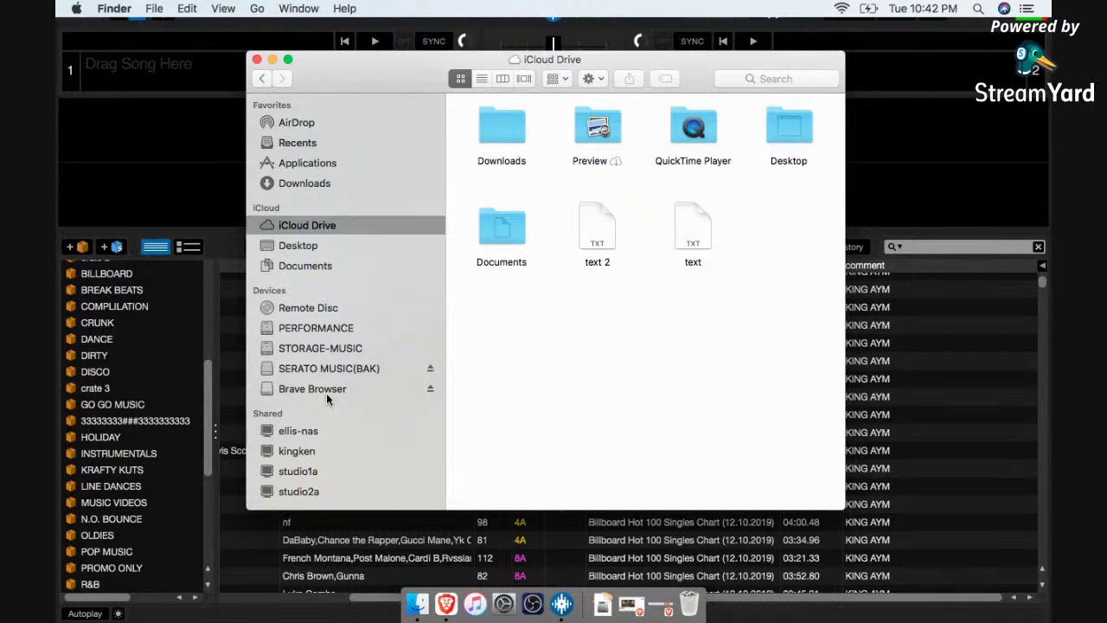
{"action": "left_click", "coordinate": [329, 376]}
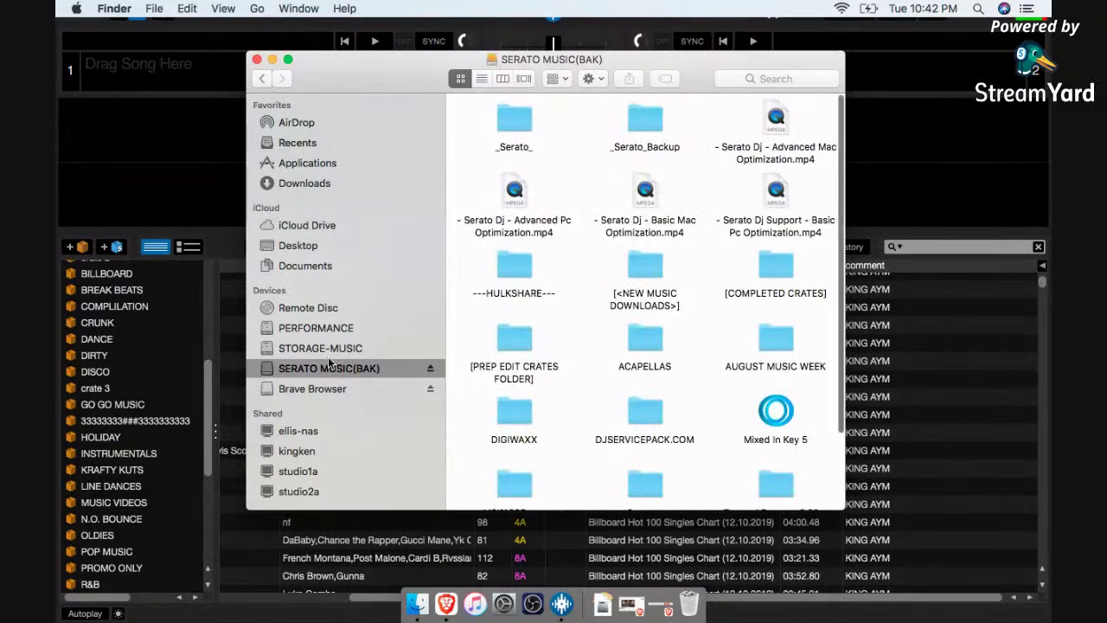
{"action": "left_click", "coordinate": [329, 351]}
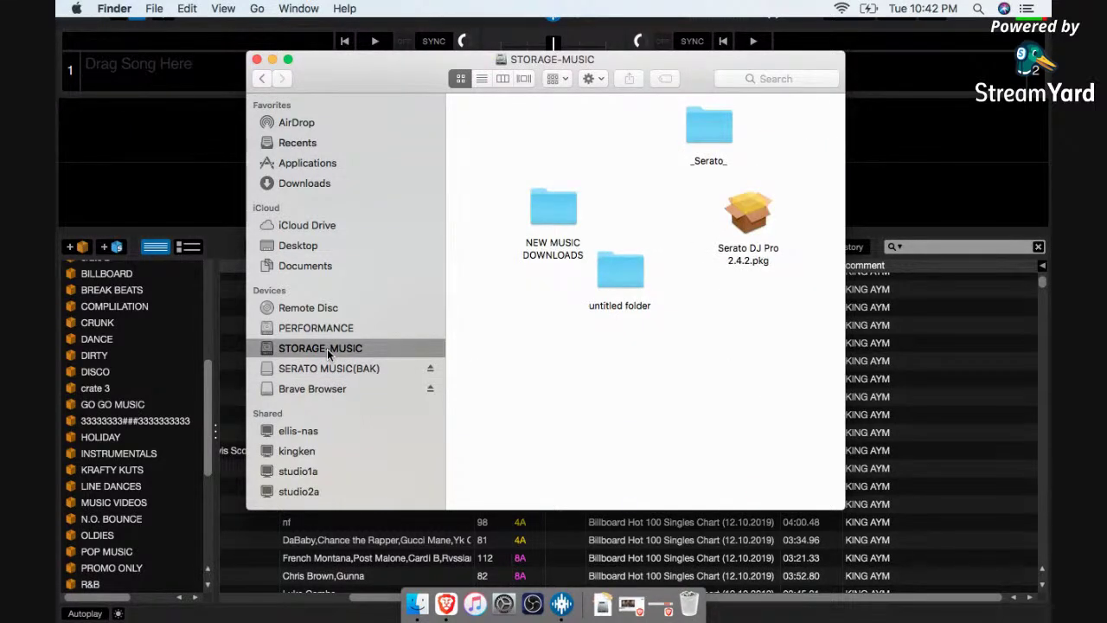
Step: Open the Library folder on the PERFORMANCE drive and look through its subfolders
{"action": "left_click", "coordinate": [305, 326]}
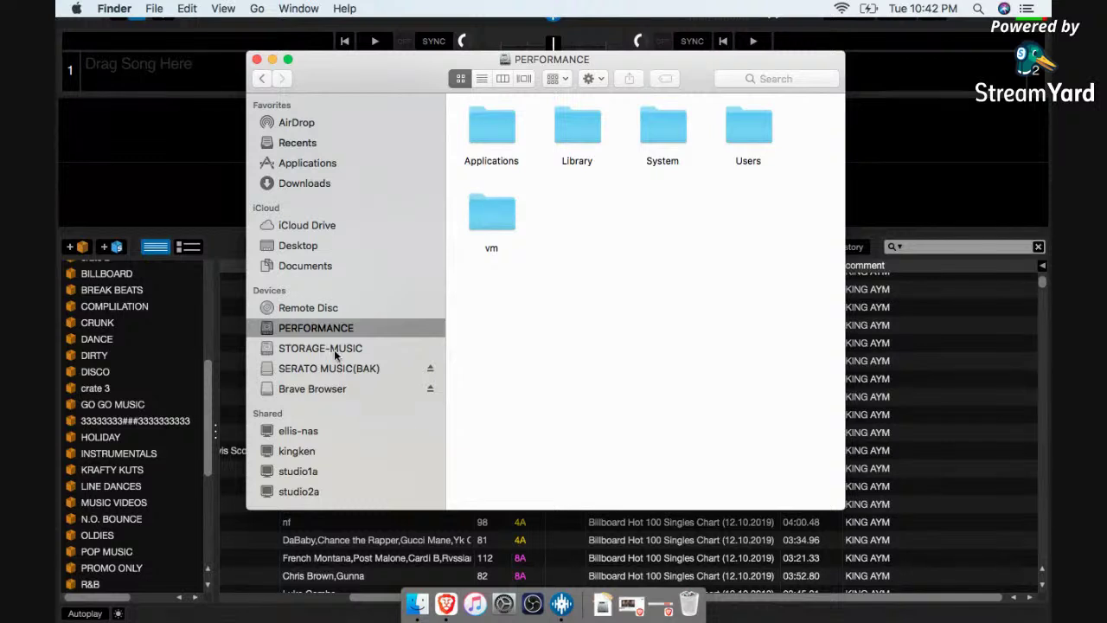
{"action": "double_click", "coordinate": [595, 143]}
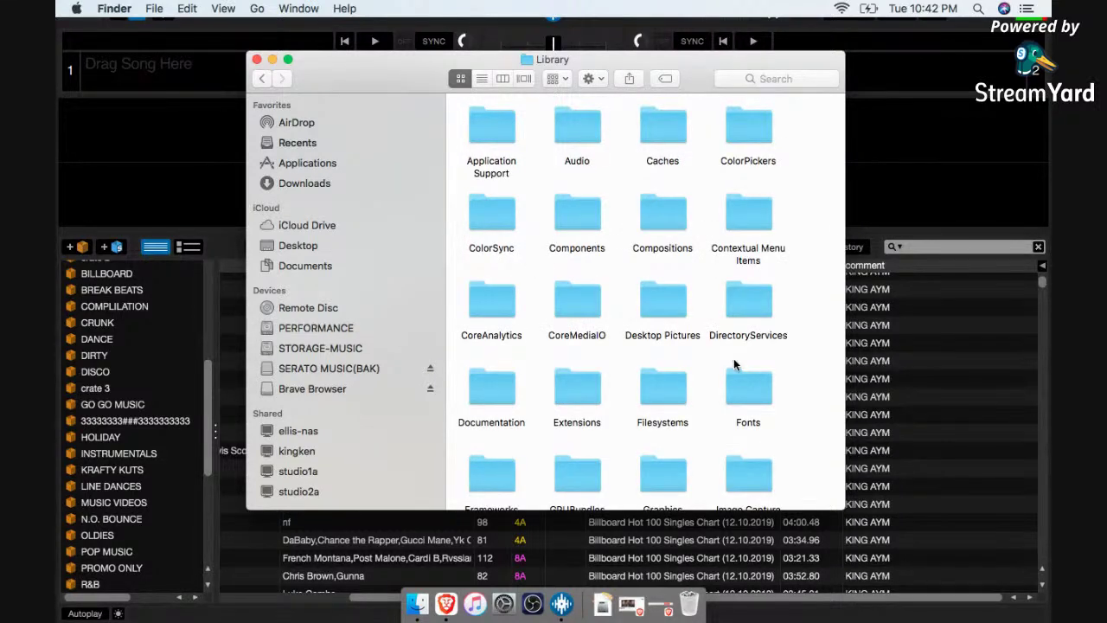
{"action": "scroll", "coordinate": [733, 364], "scroll_direction": "down", "scroll_amount": 10}
{"action": "scroll", "coordinate": [733, 363], "scroll_direction": "down", "scroll_amount": 5}
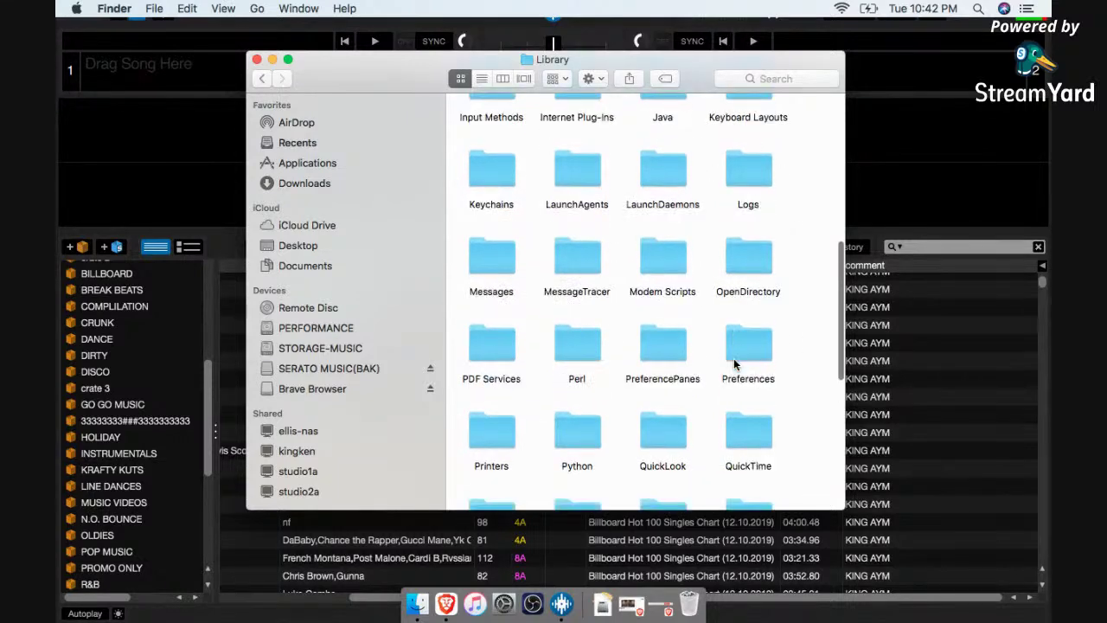
{"action": "scroll", "coordinate": [733, 363], "scroll_direction": "down", "scroll_amount": 5}
{"action": "scroll", "coordinate": [733, 364], "scroll_direction": "down", "scroll_amount": 7}
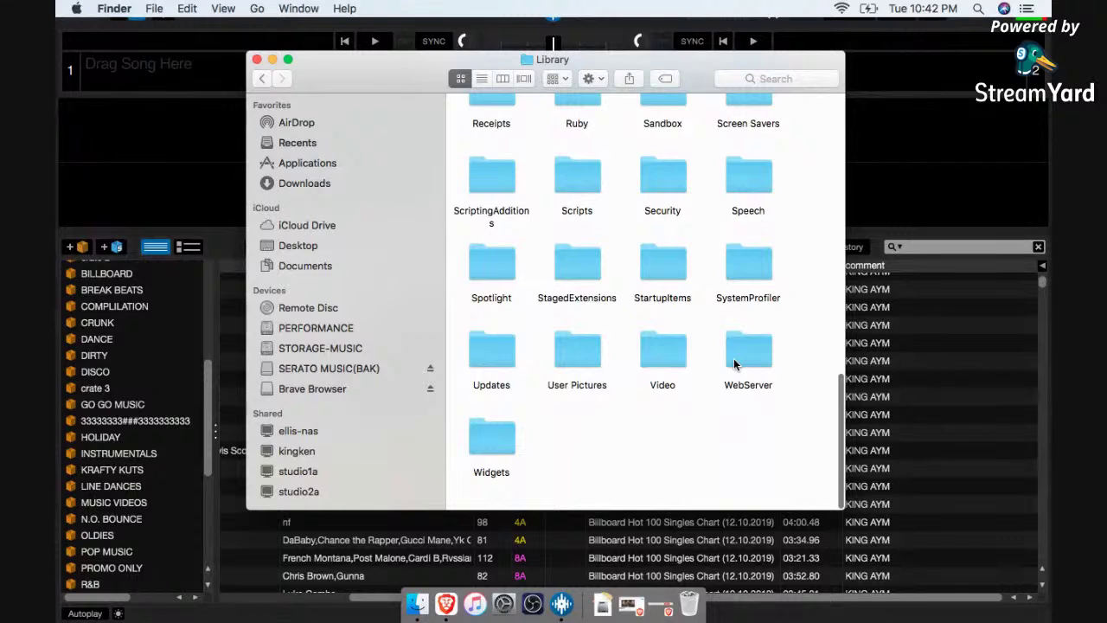
{"action": "scroll", "coordinate": [733, 363], "scroll_direction": "up", "scroll_amount": 15}
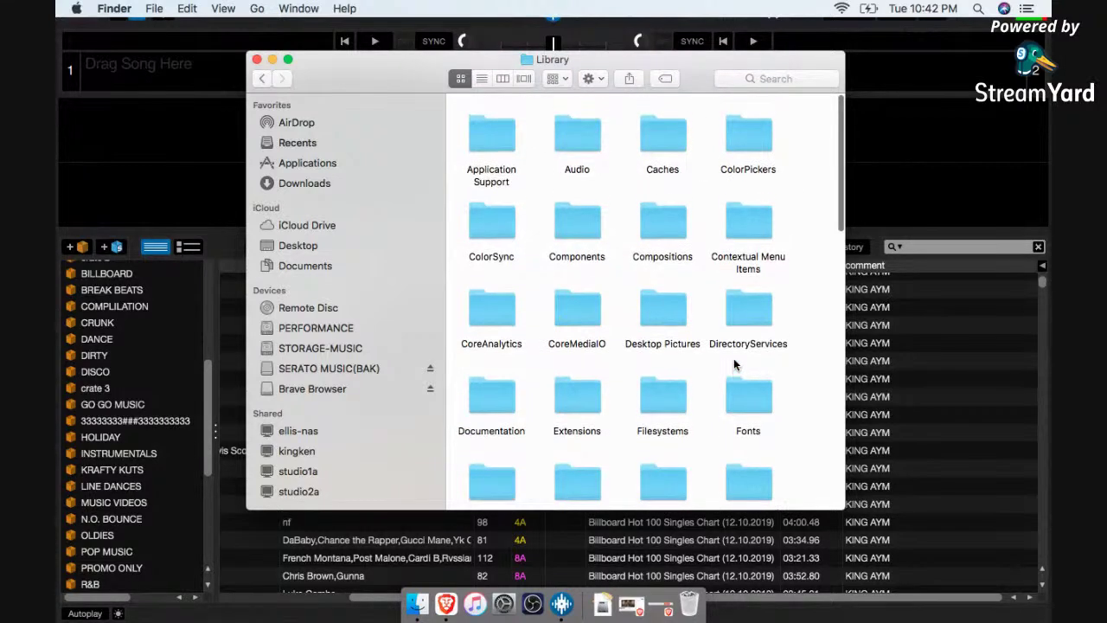
Step: Check the Audio folder inside Library, go back and examine the full list of Library folders again
{"action": "double_click", "coordinate": [588, 124]}
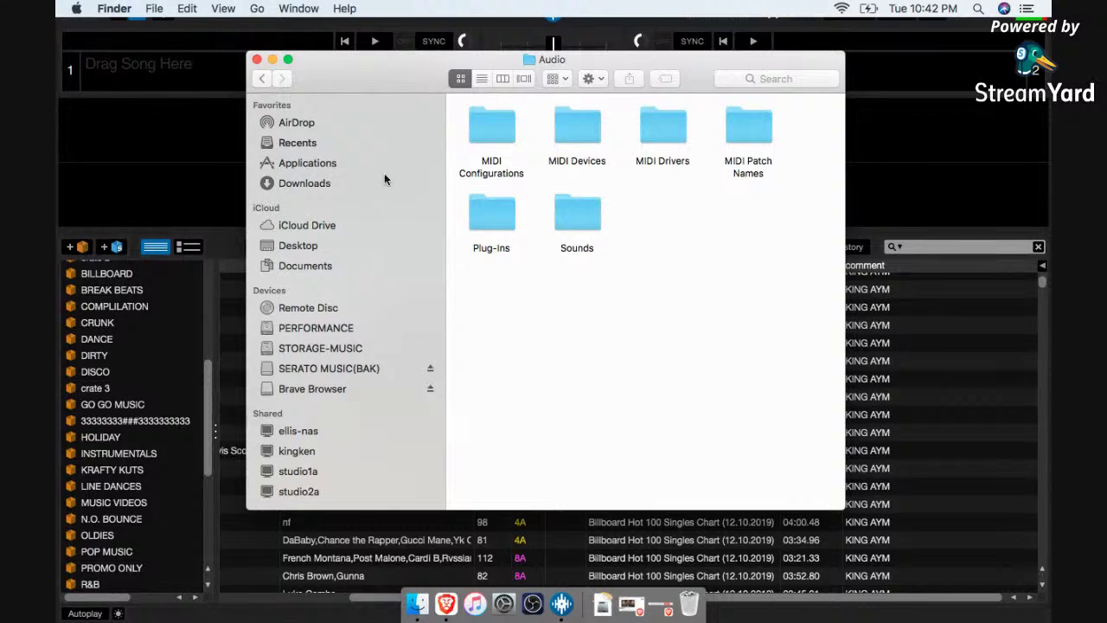
{"action": "left_click", "coordinate": [261, 78]}
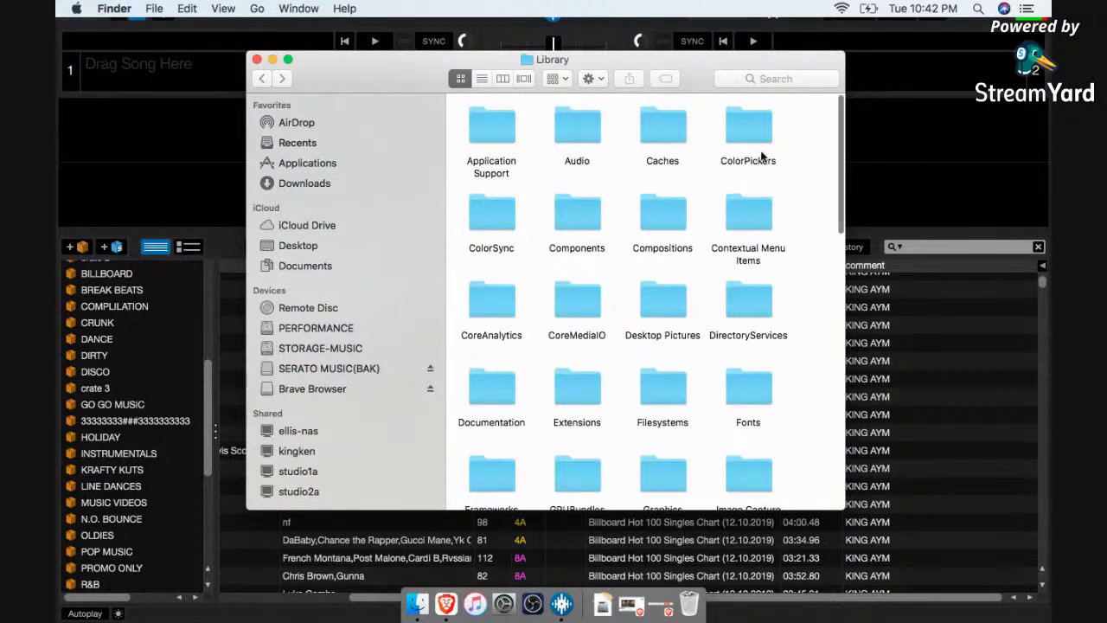
{"action": "scroll", "coordinate": [731, 331], "scroll_direction": "down", "scroll_amount": 2}
{"action": "scroll", "coordinate": [730, 325], "scroll_direction": "down", "scroll_amount": 5}
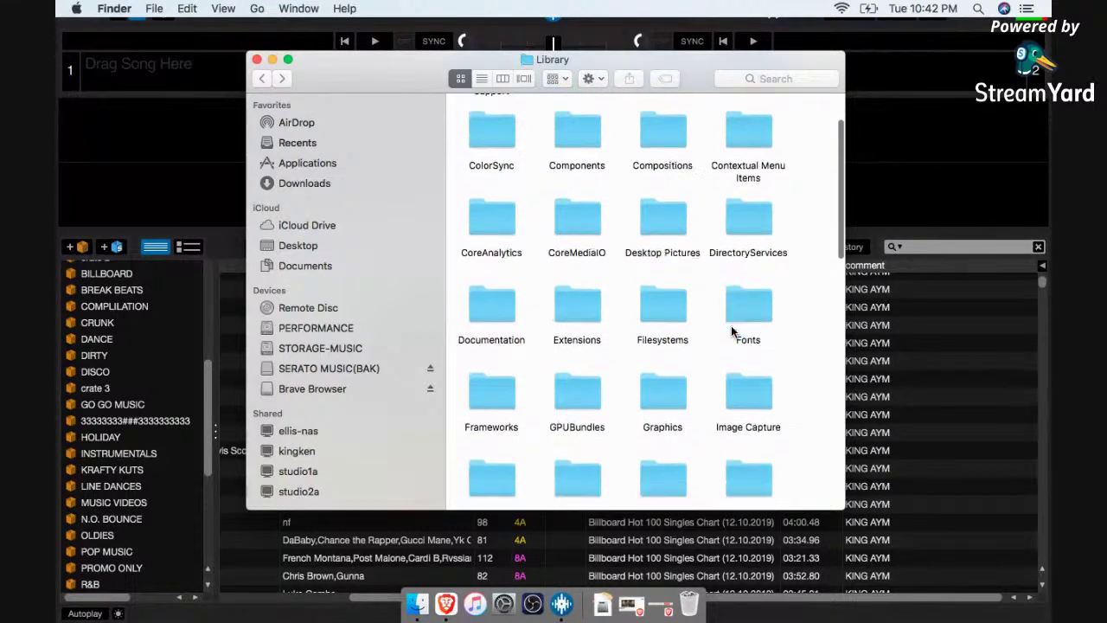
{"action": "scroll", "coordinate": [731, 325], "scroll_direction": "down", "scroll_amount": 6}
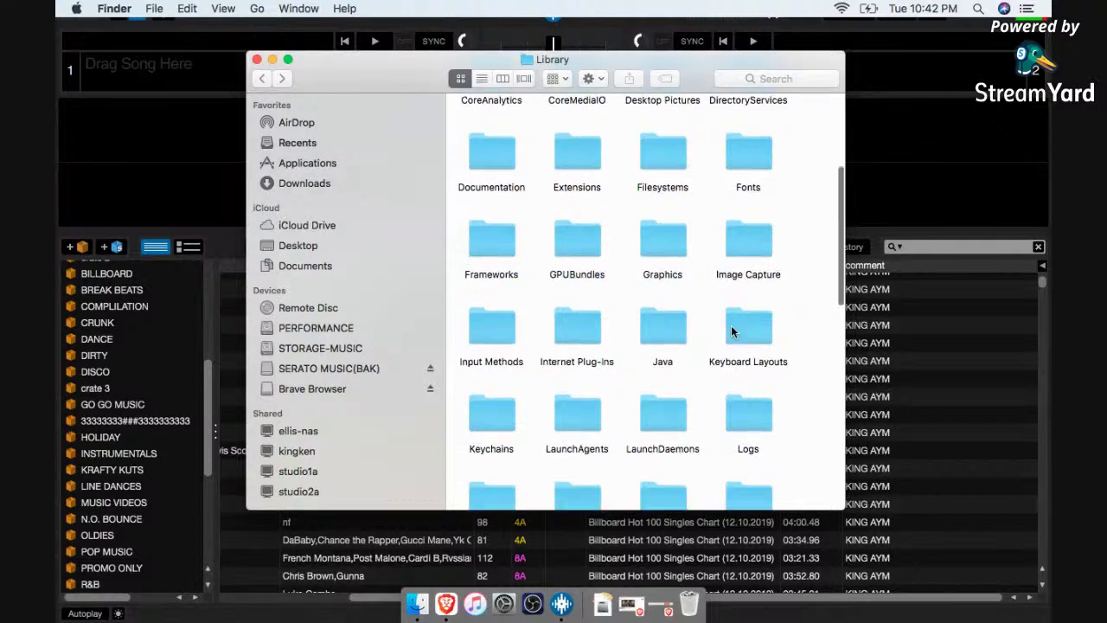
{"action": "scroll", "coordinate": [731, 325], "scroll_direction": "down", "scroll_amount": 5}
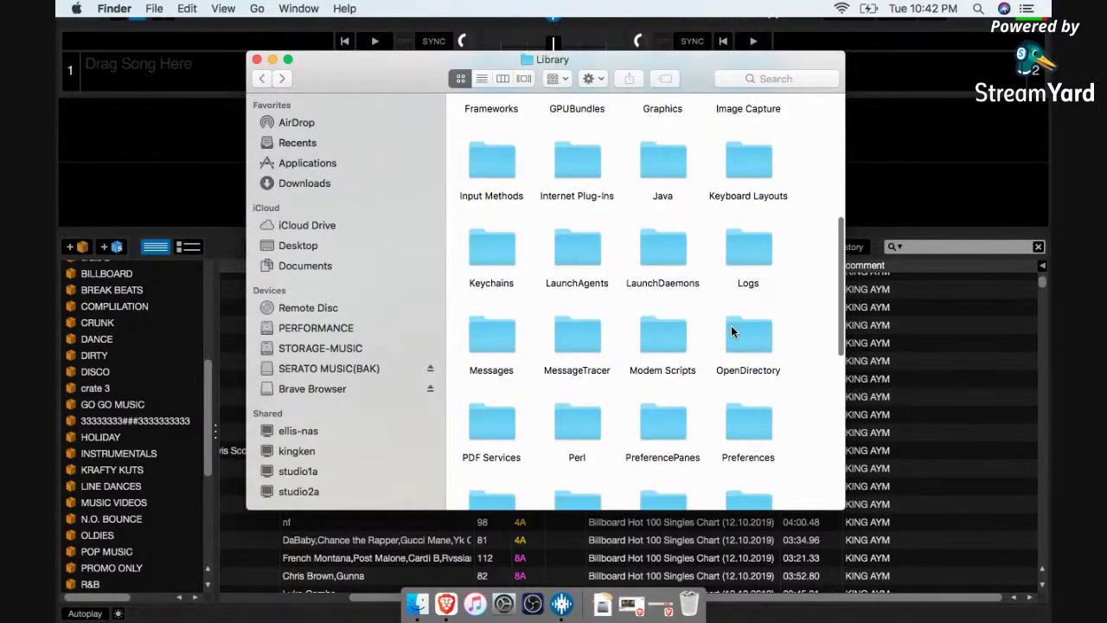
{"action": "scroll", "coordinate": [730, 330], "scroll_direction": "down", "scroll_amount": 5}
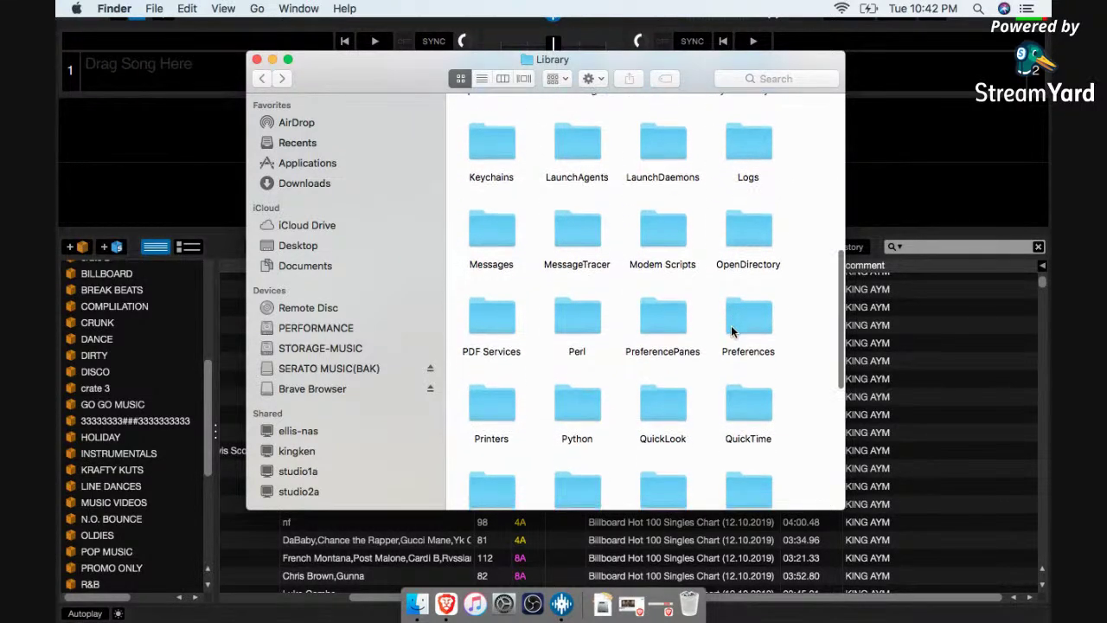
{"action": "scroll", "coordinate": [731, 331], "scroll_direction": "down", "scroll_amount": 5}
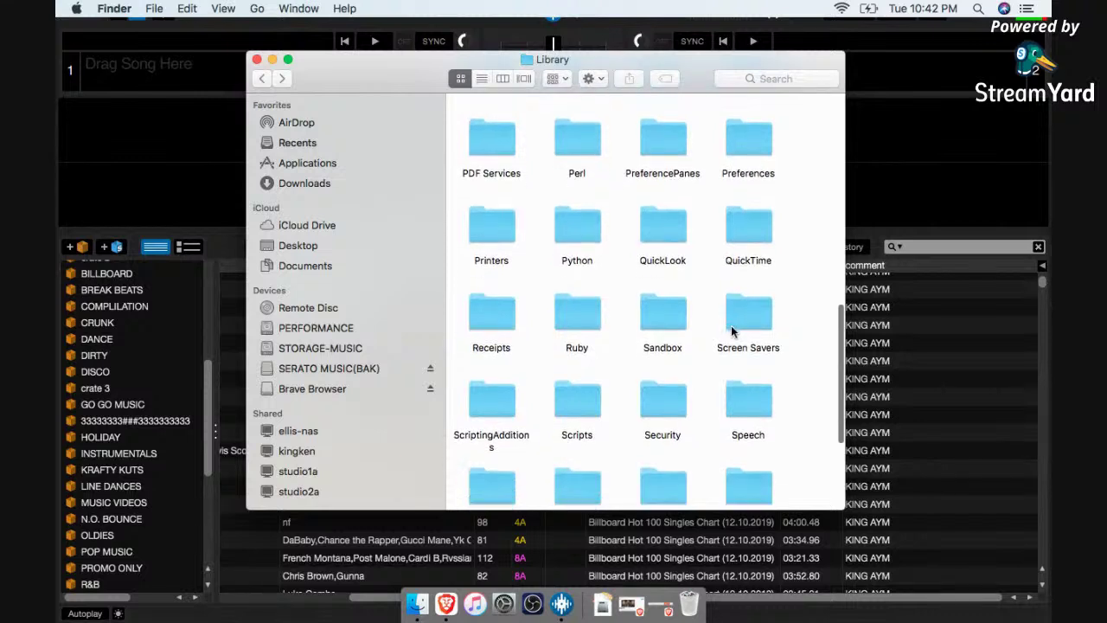
{"action": "scroll", "coordinate": [731, 325], "scroll_direction": "down", "scroll_amount": 3}
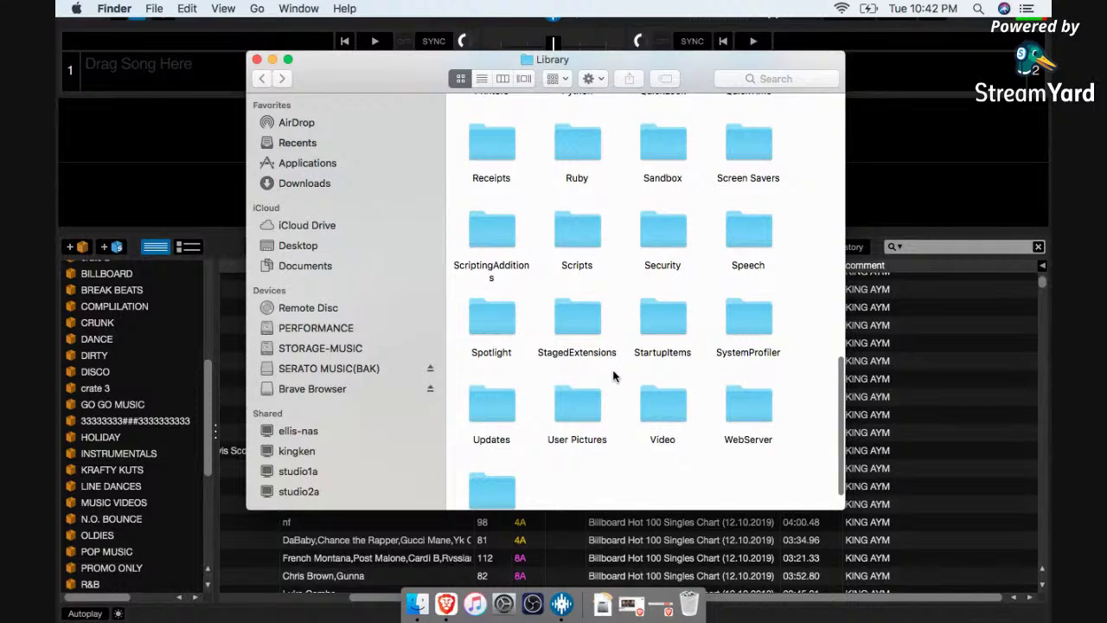
{"action": "scroll", "coordinate": [613, 376], "scroll_direction": "down", "scroll_amount": 2}
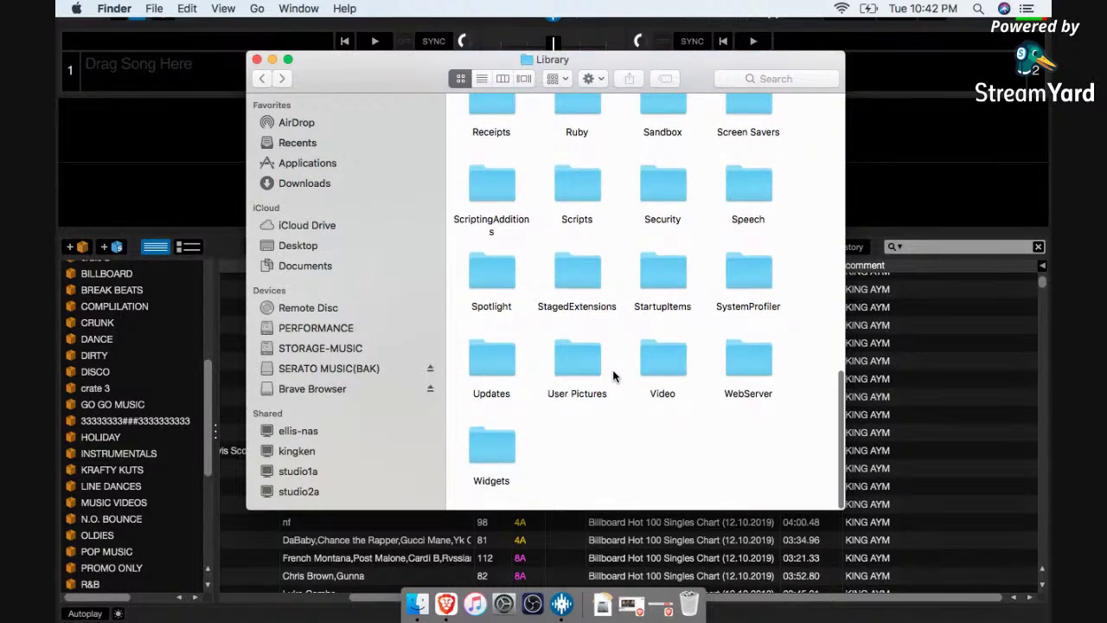
{"action": "scroll", "coordinate": [613, 375], "scroll_direction": "up", "scroll_amount": 10}
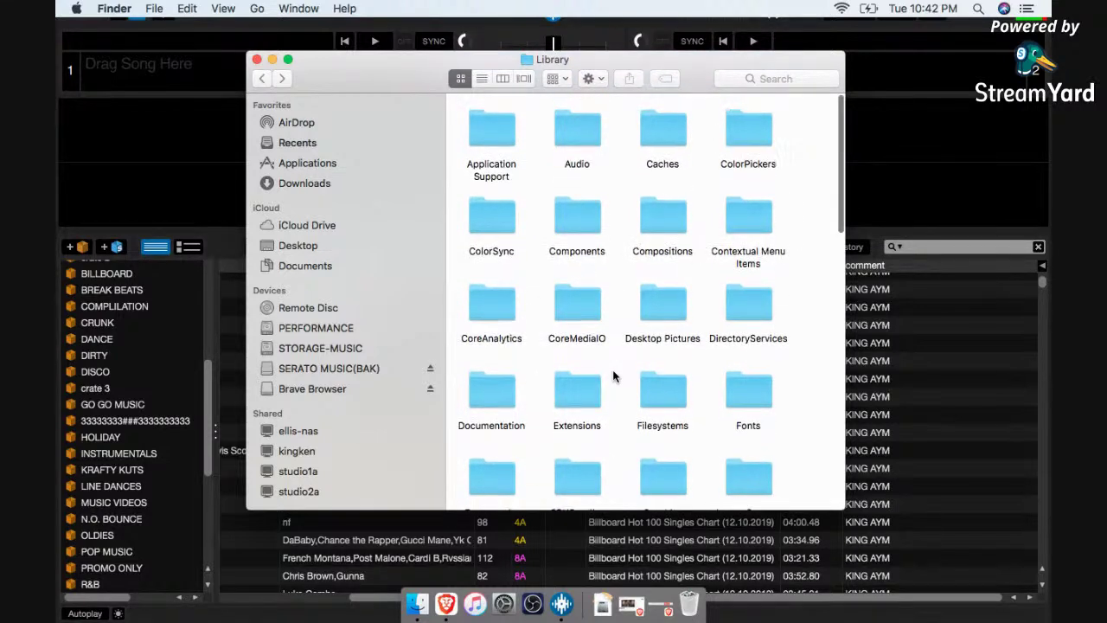
{"action": "scroll", "coordinate": [613, 375], "scroll_direction": "down", "scroll_amount": 1}
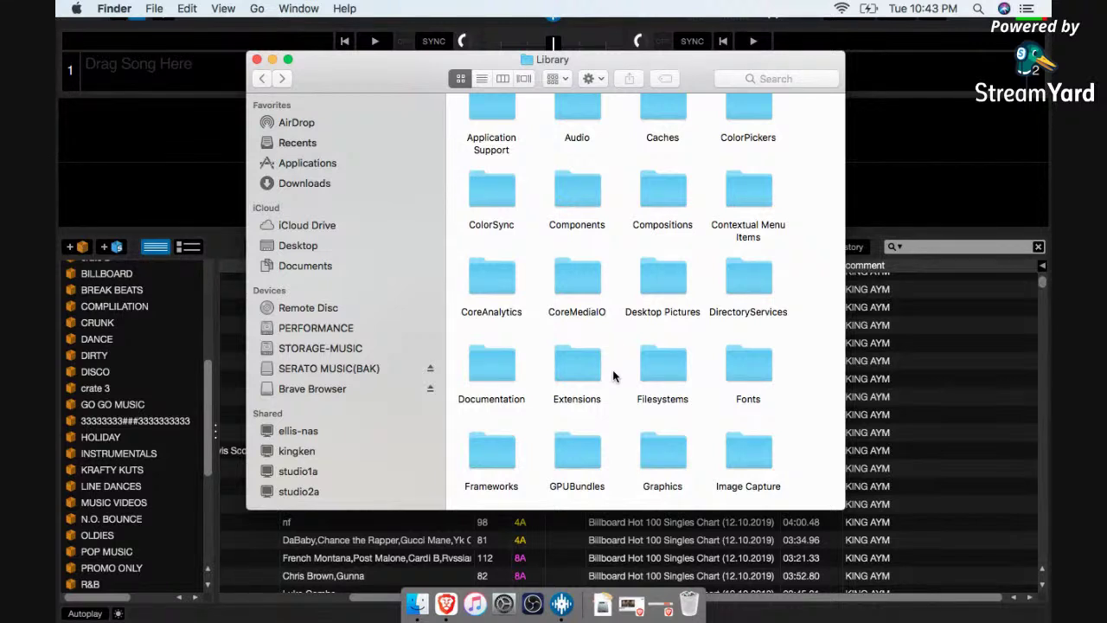
Step: Look through the whole list of folders inside the PERFORMANCE drive's Library folder
{"action": "scroll", "coordinate": [709, 311], "scroll_direction": "up", "scroll_amount": 1}
{"action": "scroll", "coordinate": [709, 311], "scroll_direction": "down", "scroll_amount": 3}
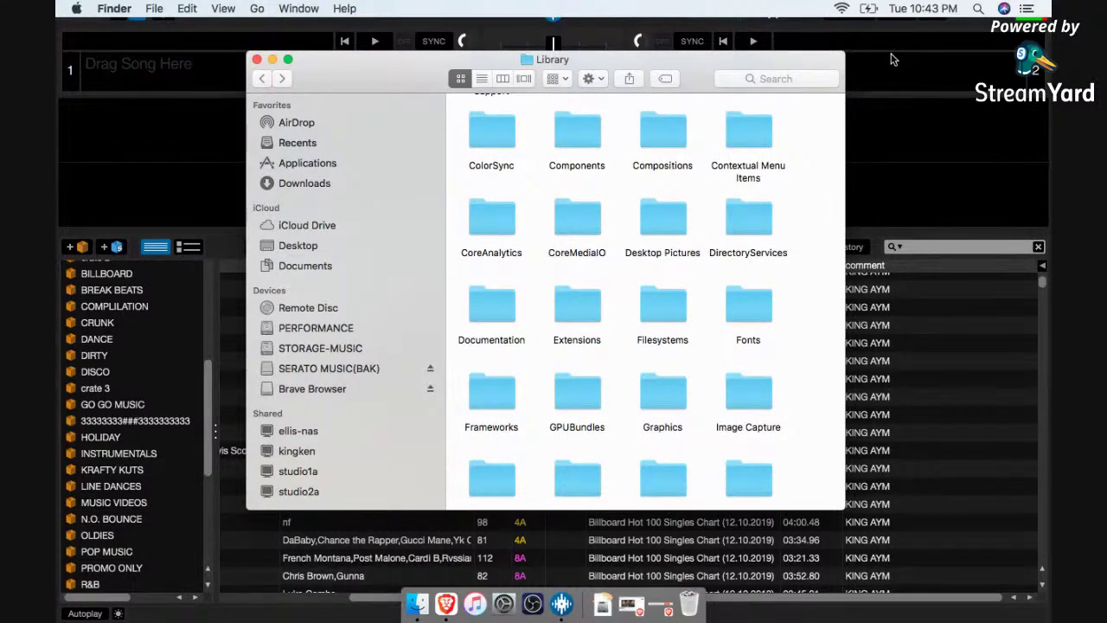
{"action": "scroll", "coordinate": [709, 457], "scroll_direction": "down", "scroll_amount": 1}
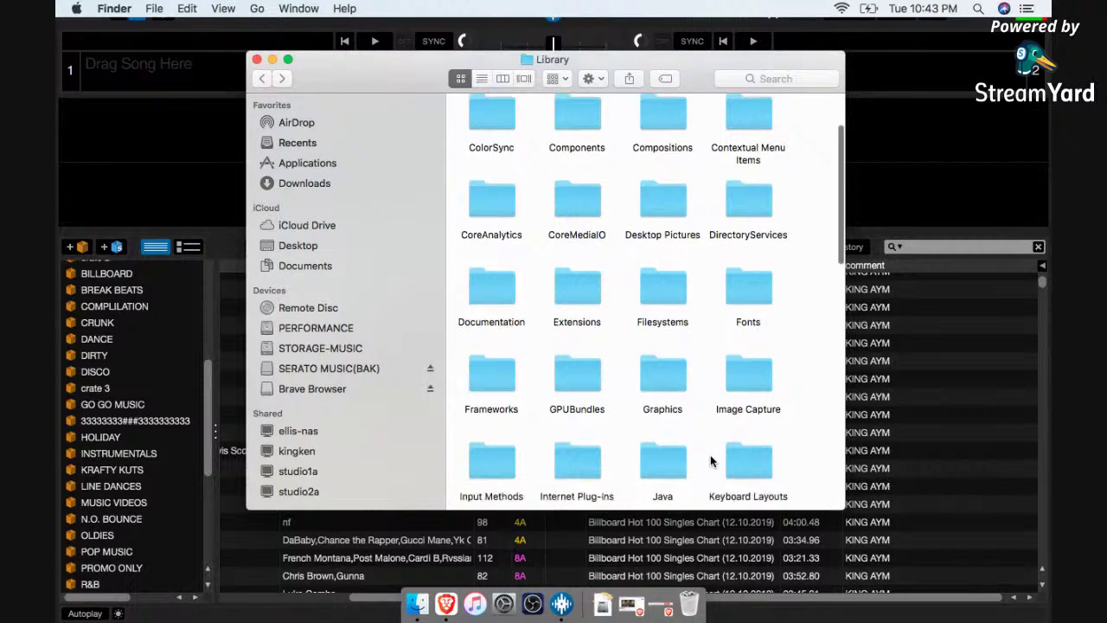
{"action": "scroll", "coordinate": [710, 461], "scroll_direction": "down", "scroll_amount": 10}
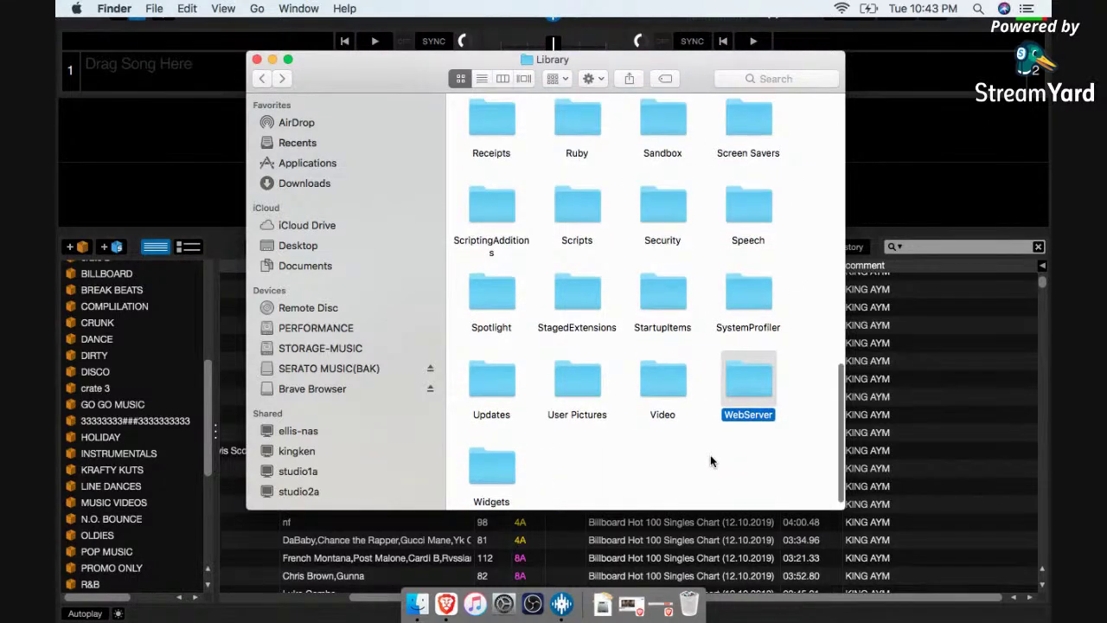
{"action": "scroll", "coordinate": [710, 461], "scroll_direction": "up", "scroll_amount": 15}
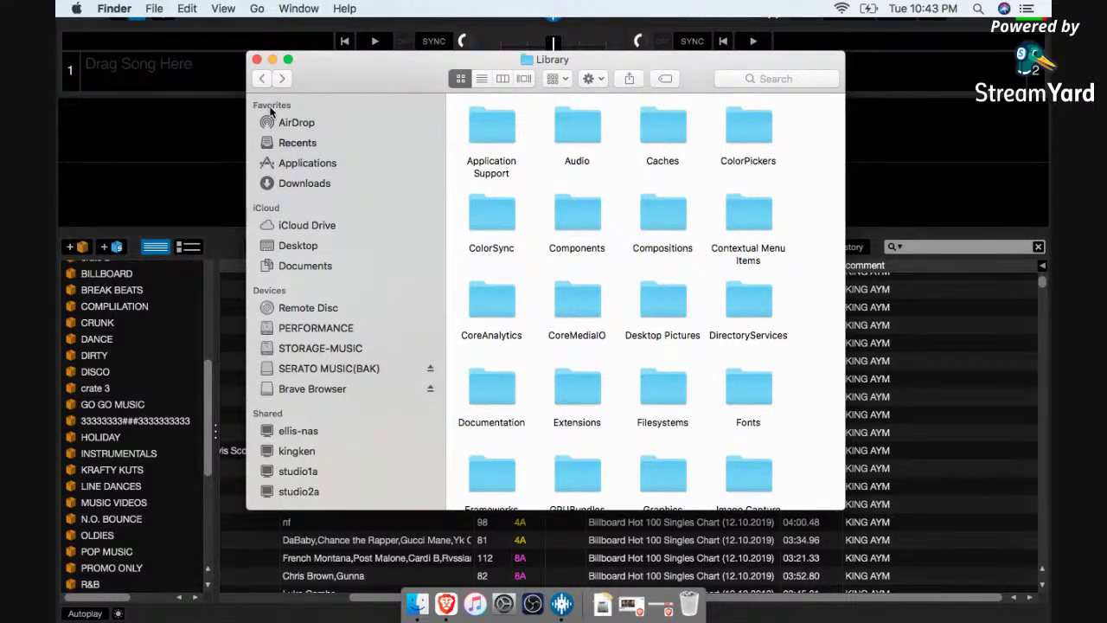
Step: Open the Music folder within the account's home folder under Users on the PERFORMANCE drive
{"action": "left_click", "coordinate": [316, 328]}
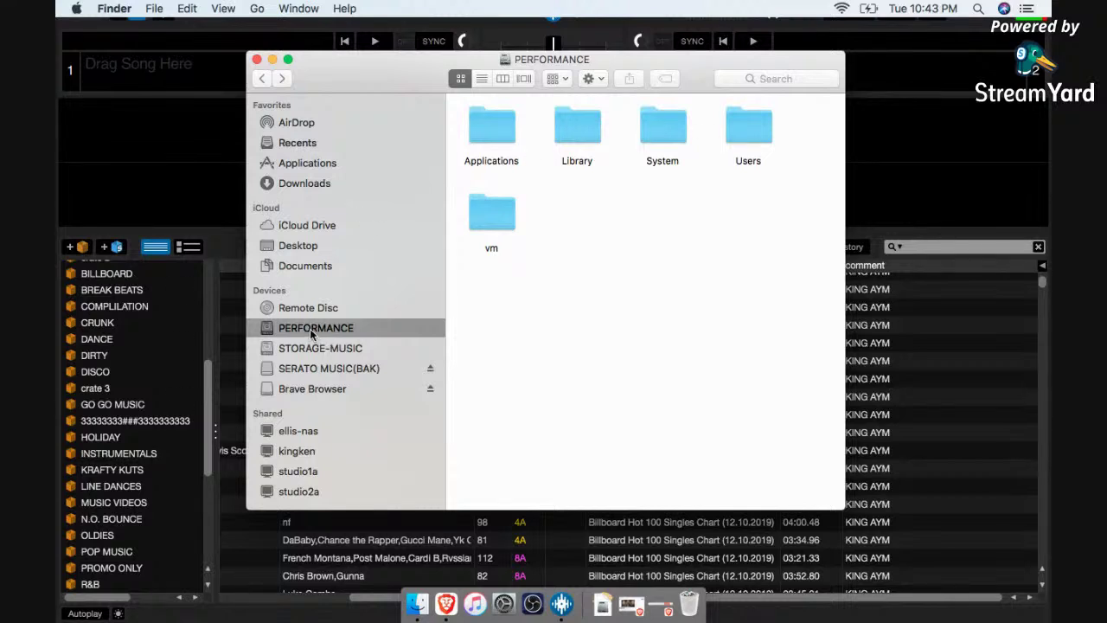
{"action": "double_click", "coordinate": [771, 119]}
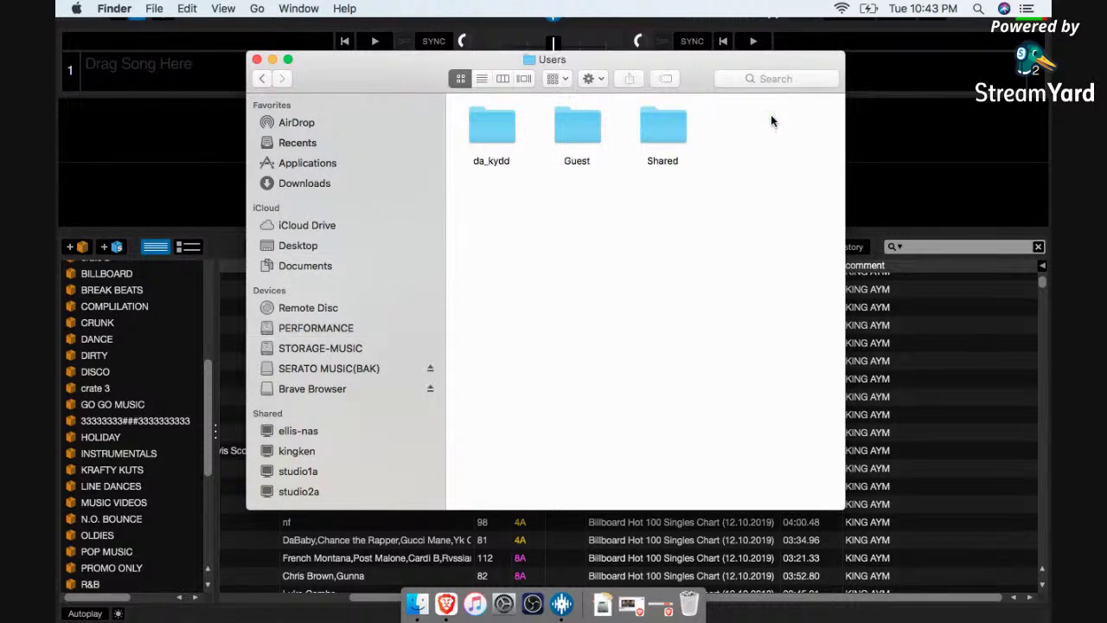
{"action": "double_click", "coordinate": [491, 127]}
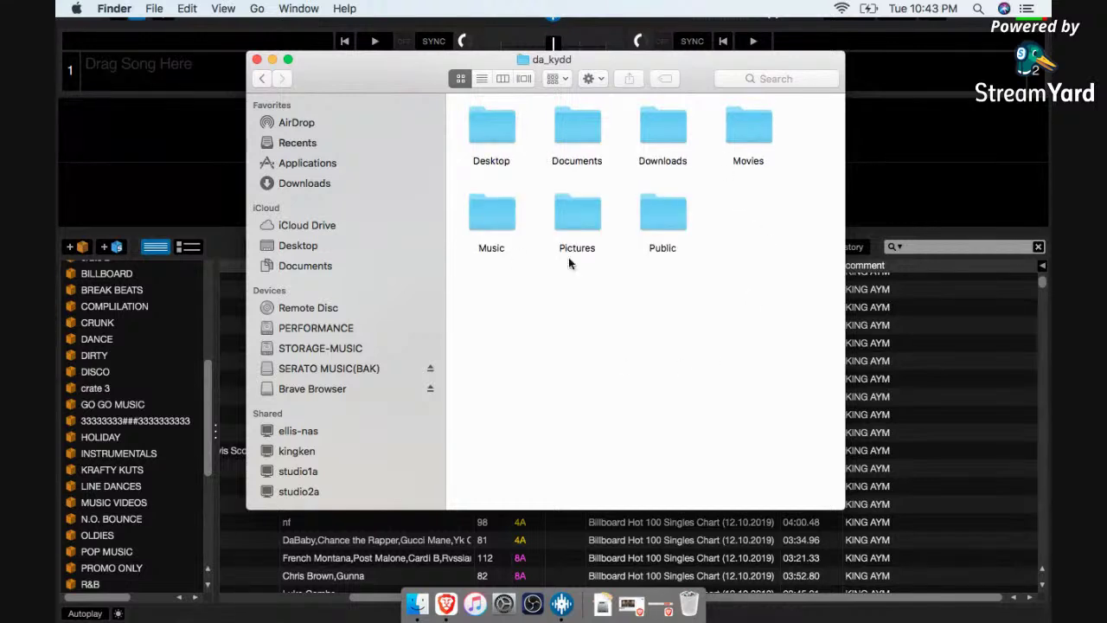
{"action": "double_click", "coordinate": [483, 215]}
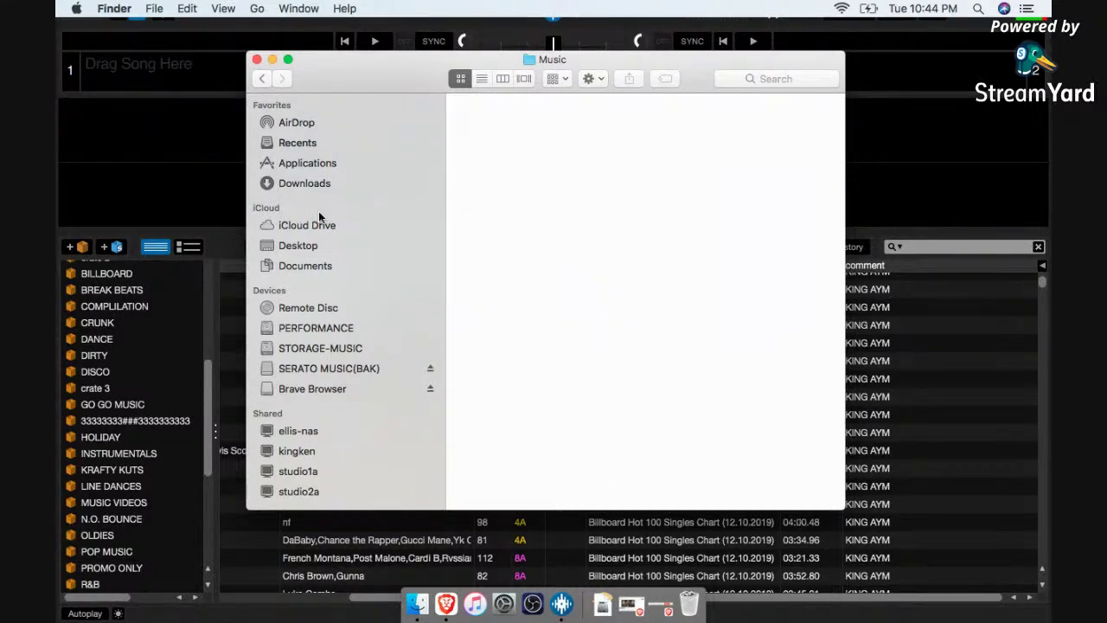
Step: Move the Music window aside and open the SERATO MUSIC(BAK) drive in a second Finder window
{"action": "left_click_drag", "start_coordinate": [691, 56], "coordinate": [960, 23]}
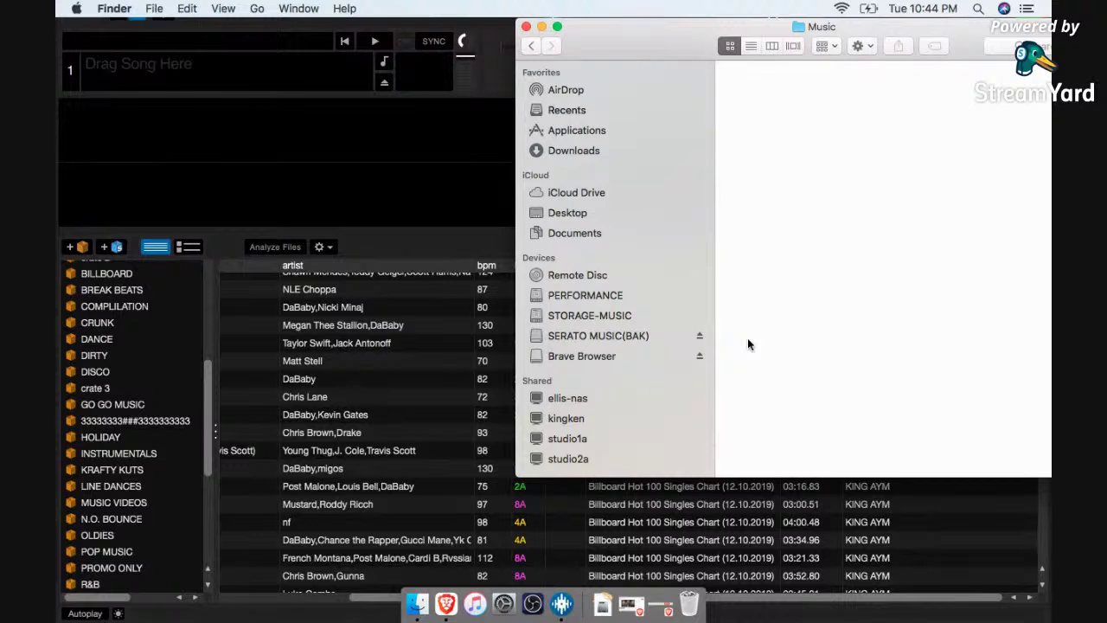
{"action": "key", "text": "super+n"}
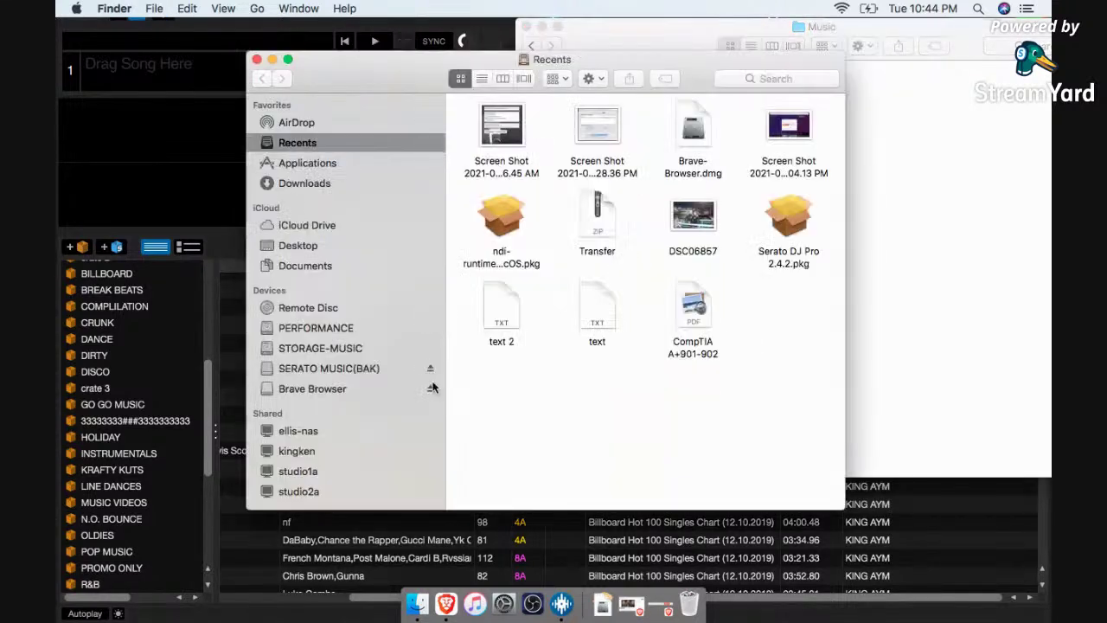
{"action": "left_click", "coordinate": [318, 368]}
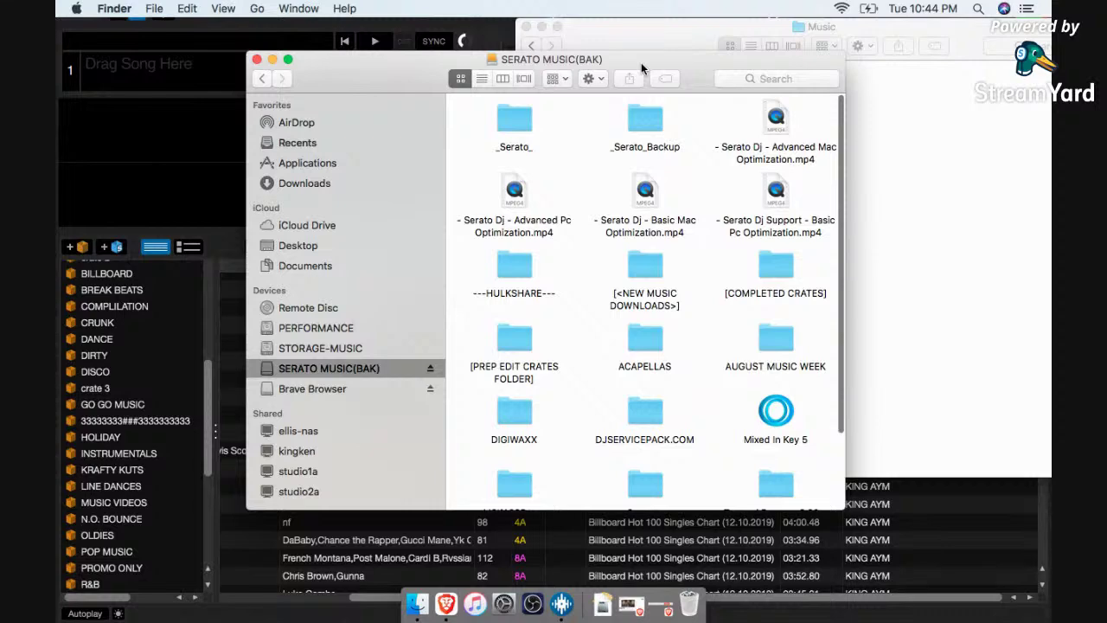
{"action": "left_click_drag", "start_coordinate": [640, 62], "coordinate": [459, 38]}
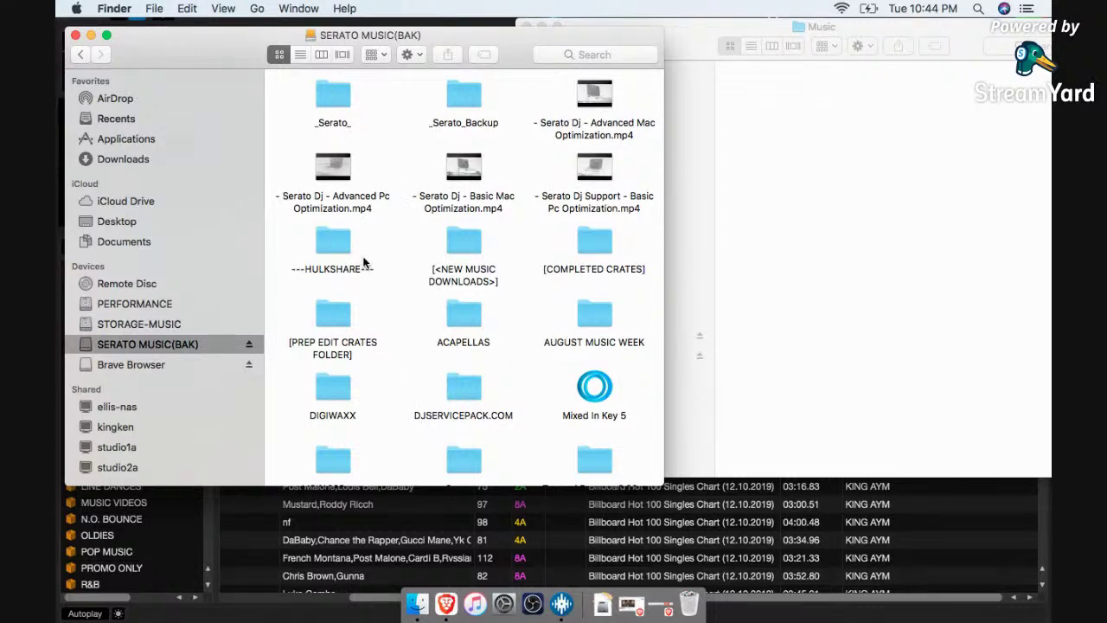
Step: Select the _Serato_ folder and the _Serato_Backup folder in turn at the root of SERATO MUSIC(BAK)
{"action": "scroll", "coordinate": [415, 246], "scroll_direction": "up", "scroll_amount": 1}
{"action": "left_click", "coordinate": [333, 112]}
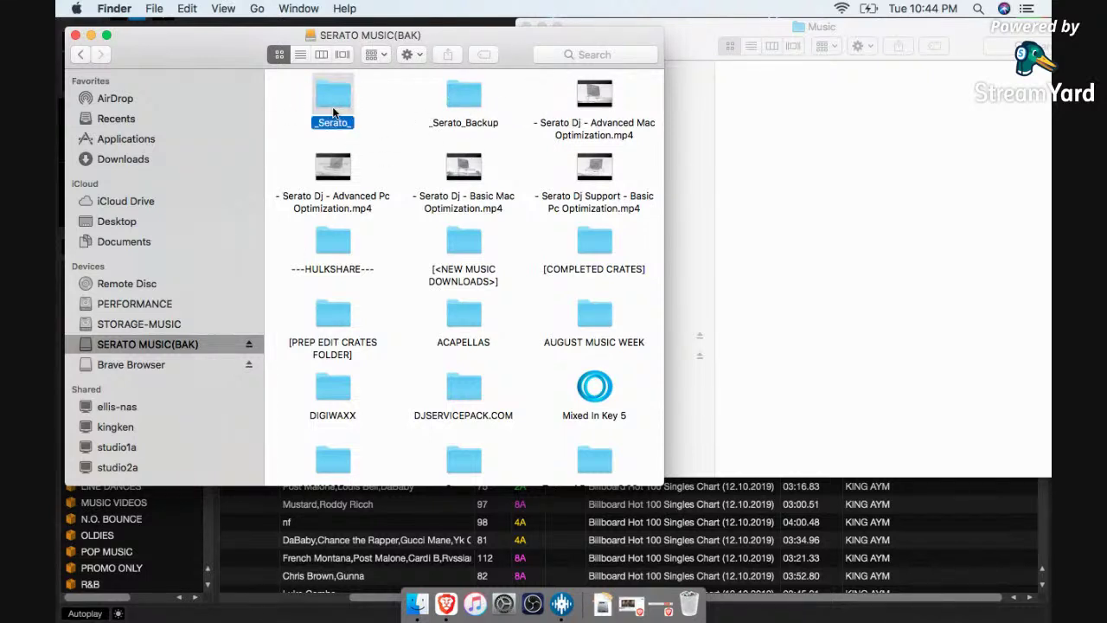
{"action": "left_click", "coordinate": [458, 104]}
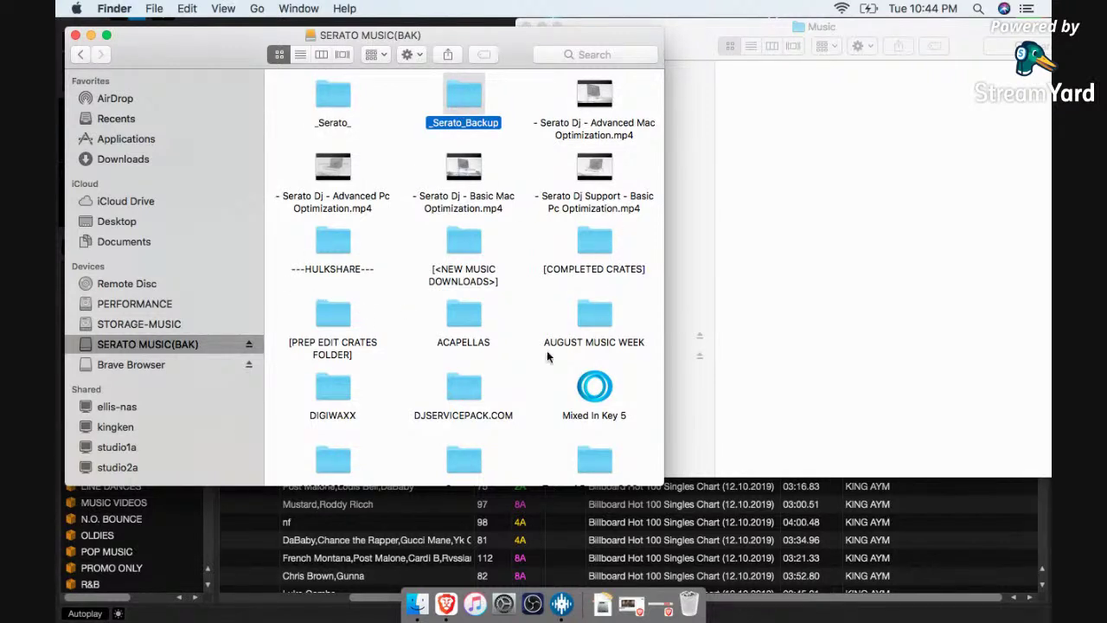
Step: Examine all the music folders and files at the root of the SERATO MUSIC(BAK) drive
{"action": "scroll", "coordinate": [546, 350], "scroll_direction": "down", "scroll_amount": 3}
{"action": "scroll", "coordinate": [546, 351], "scroll_direction": "up", "scroll_amount": 2}
{"action": "scroll", "coordinate": [546, 350], "scroll_direction": "down", "scroll_amount": 1}
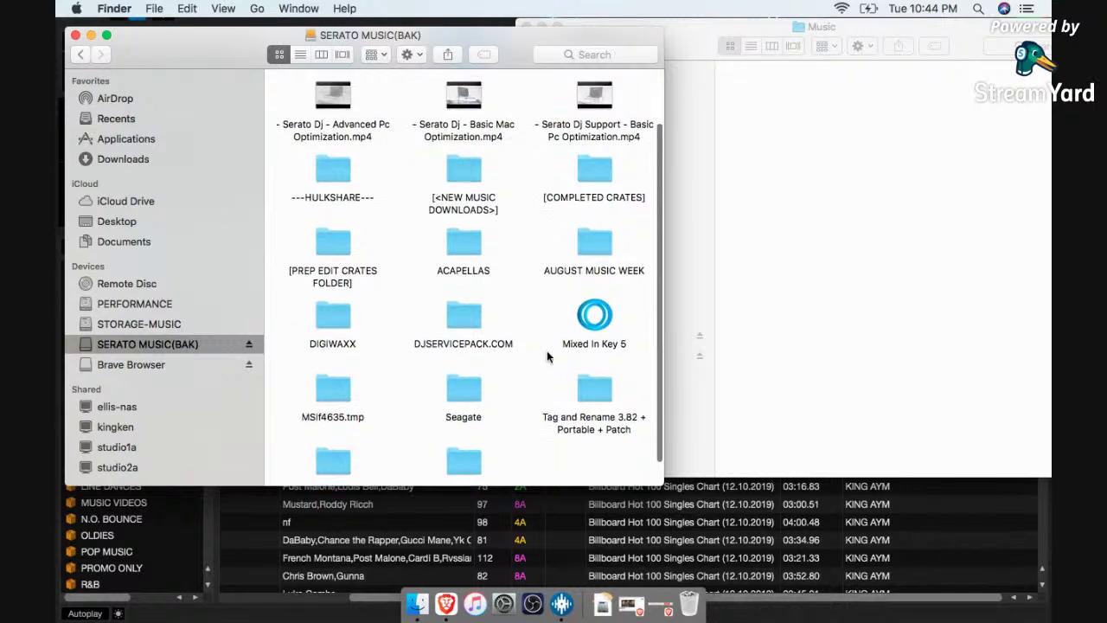
{"action": "scroll", "coordinate": [547, 350], "scroll_direction": "down", "scroll_amount": 3}
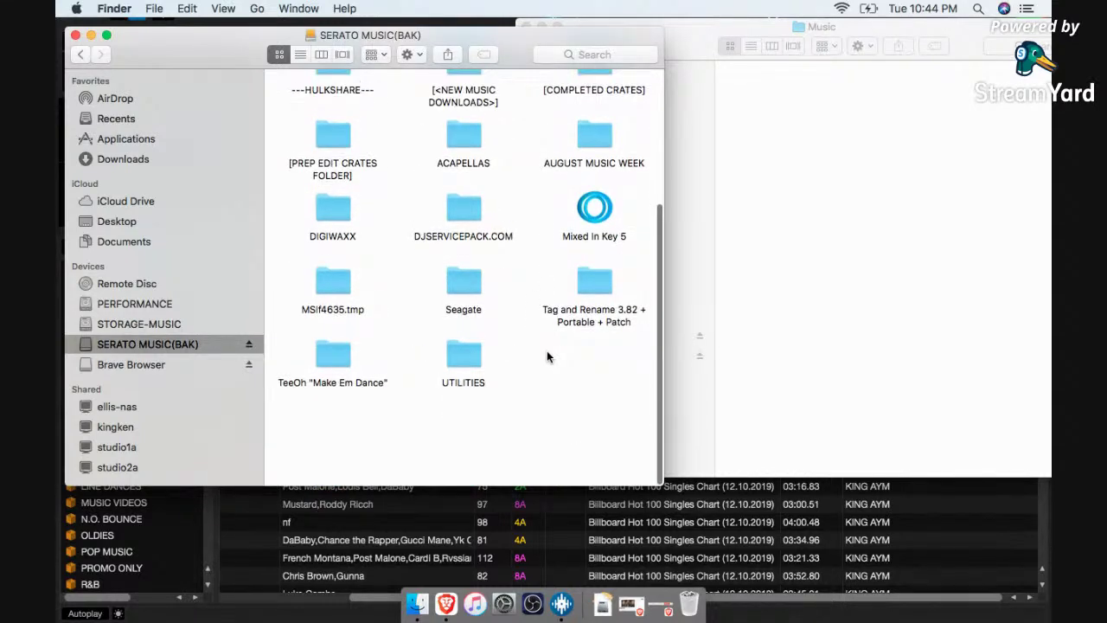
{"action": "scroll", "coordinate": [546, 350], "scroll_direction": "up", "scroll_amount": 5}
{"action": "scroll", "coordinate": [546, 350], "scroll_direction": "down", "scroll_amount": 4}
{"action": "scroll", "coordinate": [547, 350], "scroll_direction": "up", "scroll_amount": 1}
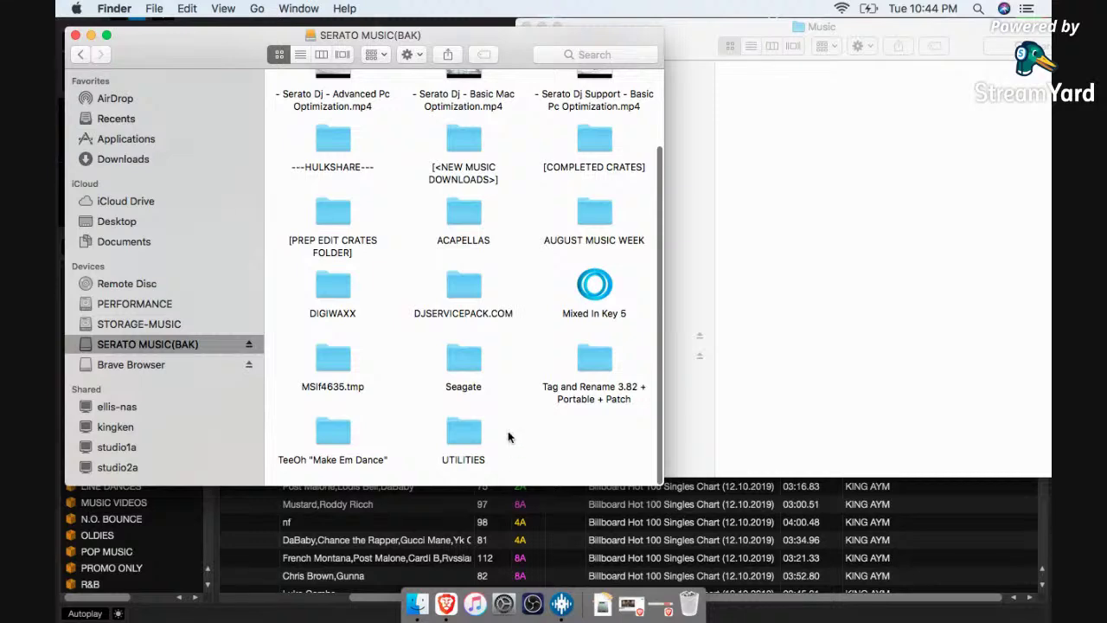
{"action": "scroll", "coordinate": [507, 435], "scroll_direction": "up", "scroll_amount": 5}
{"action": "scroll", "coordinate": [507, 435], "scroll_direction": "down", "scroll_amount": 6}
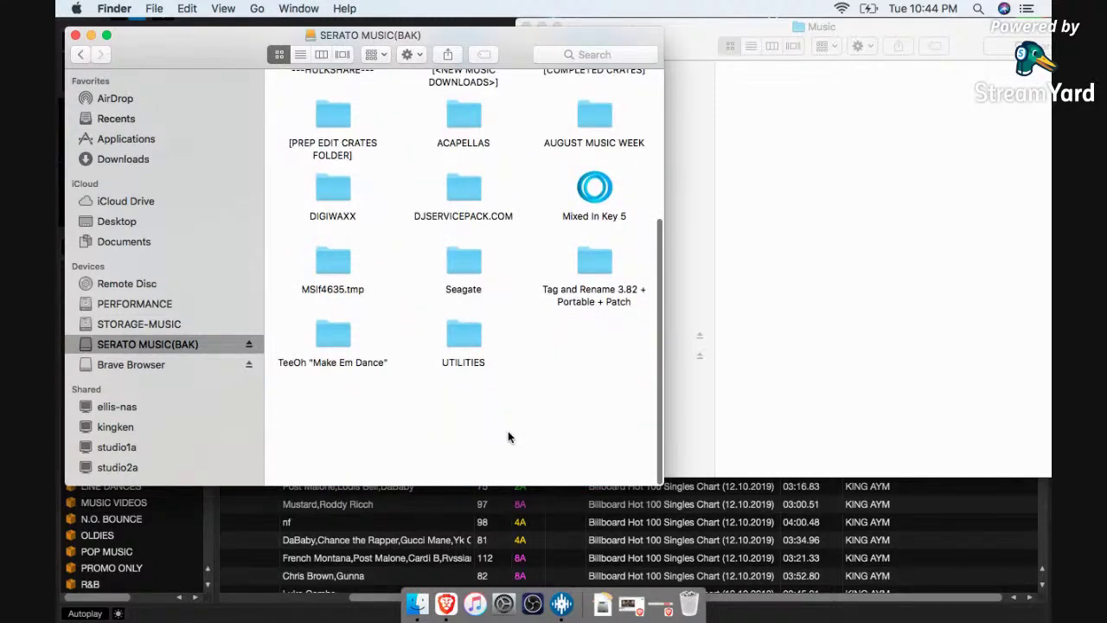
{"action": "scroll", "coordinate": [507, 437], "scroll_direction": "up", "scroll_amount": 4}
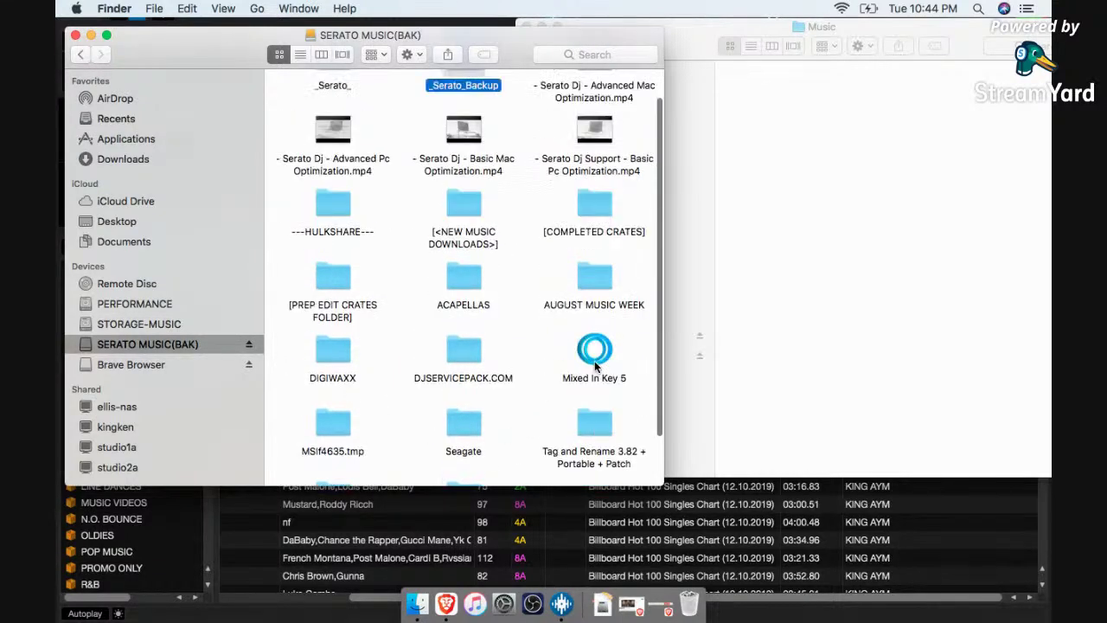
{"action": "scroll", "coordinate": [595, 367], "scroll_direction": "down", "scroll_amount": 1}
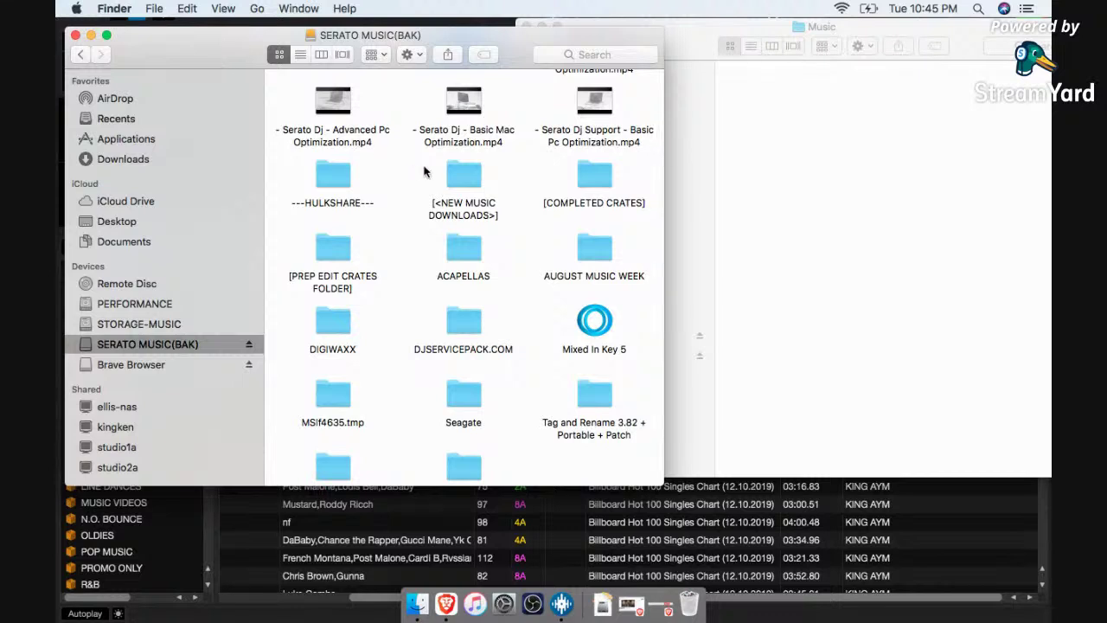
{"action": "scroll", "coordinate": [318, 179], "scroll_direction": "up", "scroll_amount": 2}
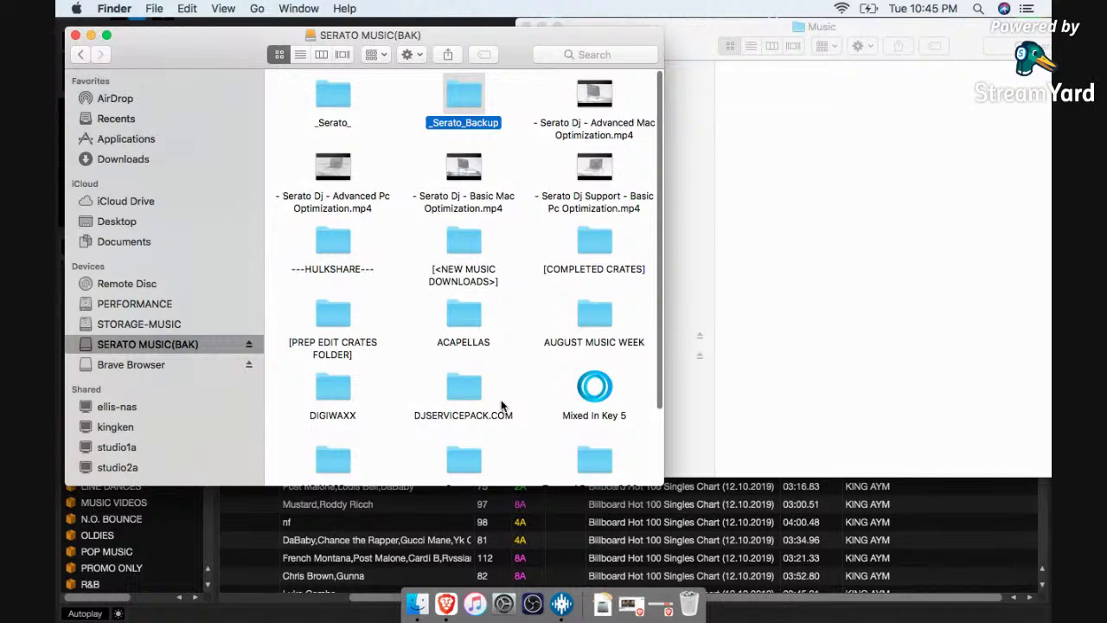
{"action": "scroll", "coordinate": [398, 457], "scroll_direction": "down", "scroll_amount": 3}
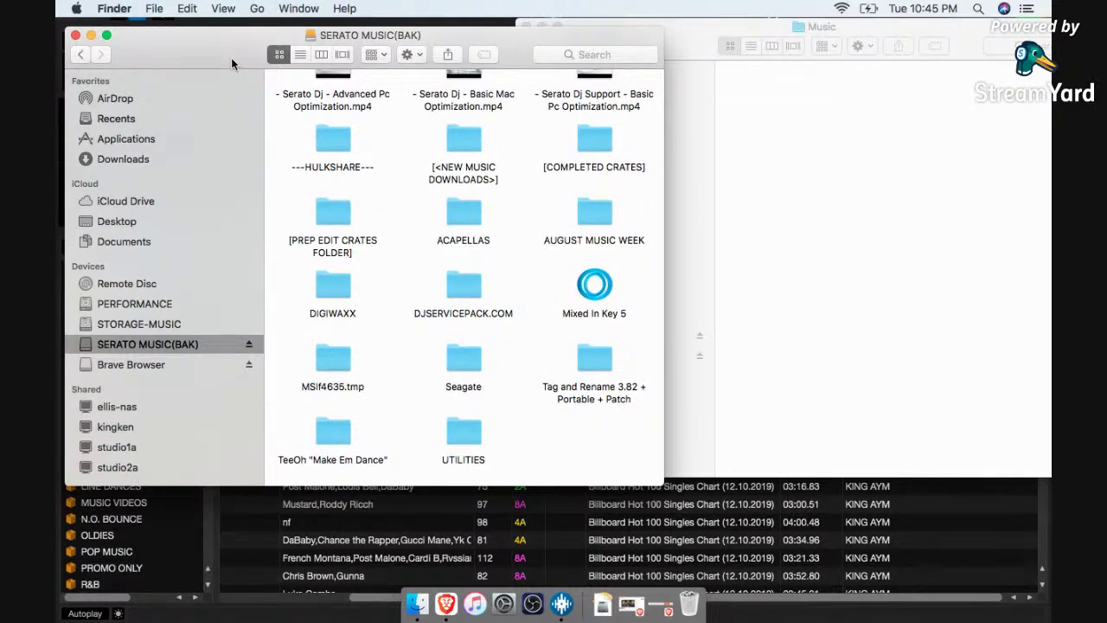
Step: Switch to Serato DJ Pro and view the track lists and file locations of the POP MUSIC and OLDIES crates
{"action": "left_click_drag", "start_coordinate": [232, 64], "coordinate": [530, 13]}
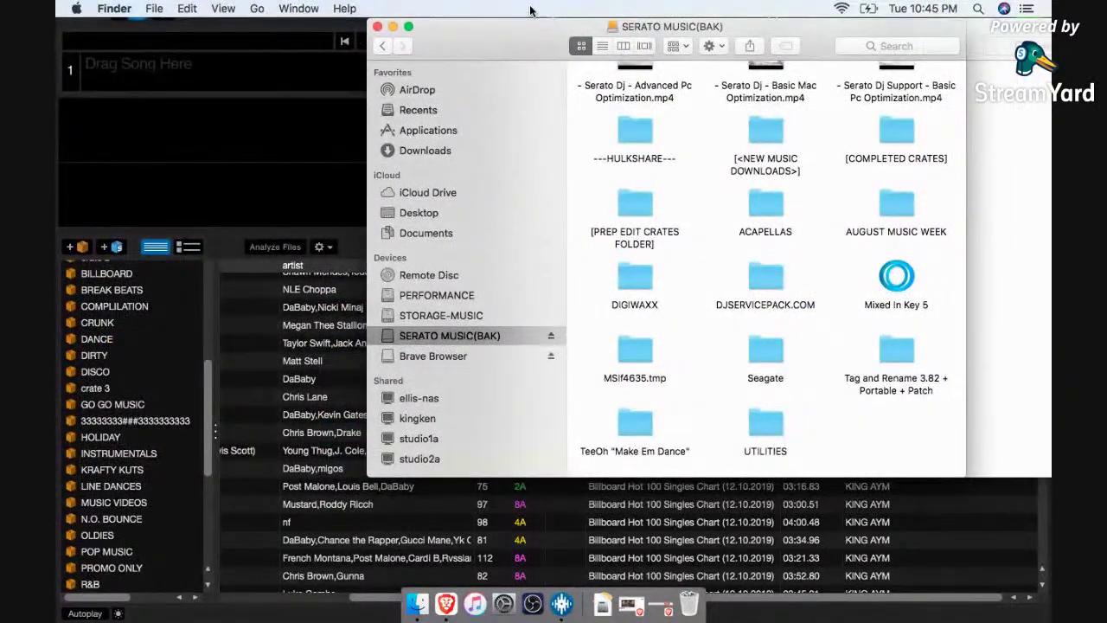
{"action": "left_click", "coordinate": [105, 554]}
{"action": "left_click", "coordinate": [105, 553]}
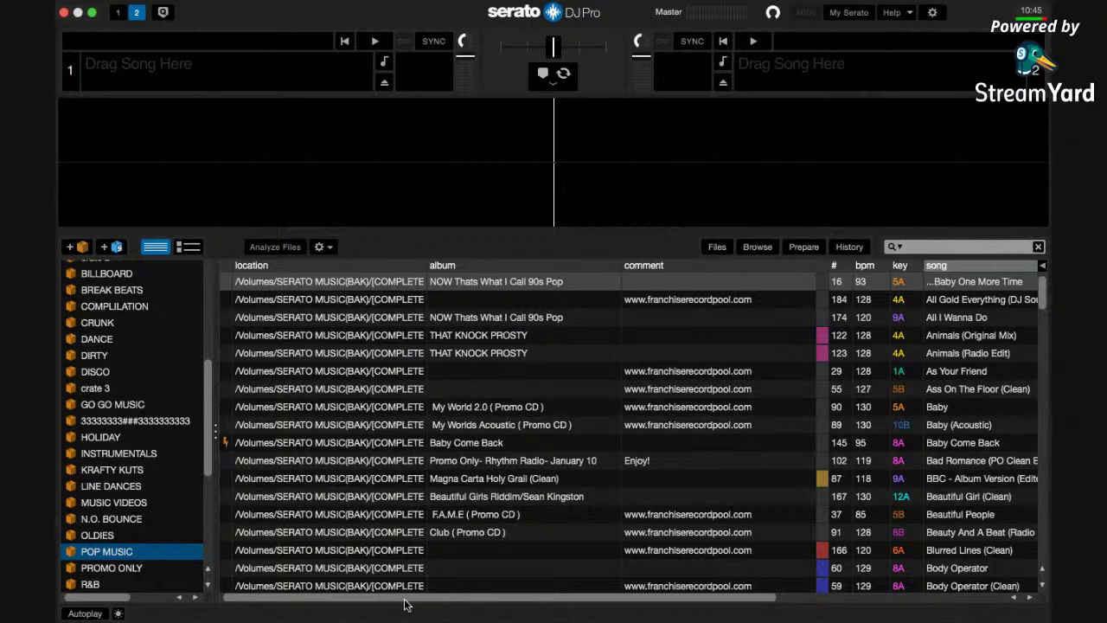
{"action": "scroll", "coordinate": [521, 563], "scroll_direction": "right", "scroll_amount": 5}
{"action": "scroll", "coordinate": [407, 593], "scroll_direction": "left", "scroll_amount": 5}
{"action": "left_click", "coordinate": [108, 533]}
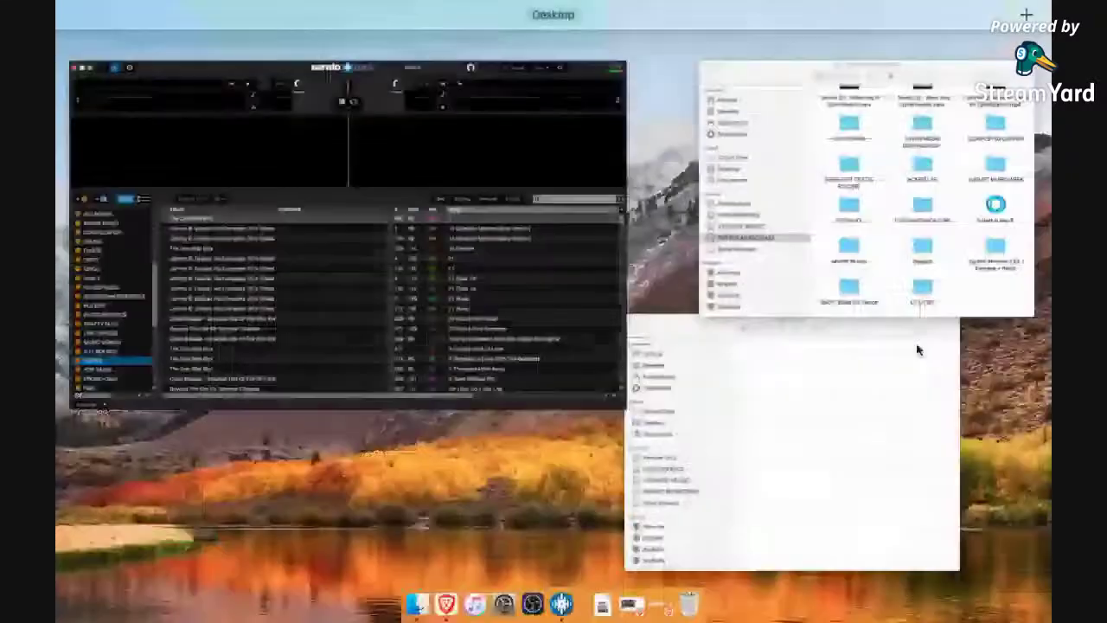
Step: Return to the SERATO MUSIC(BAK) Finder window and postpone the available system updates until tomorrow
{"action": "key", "text": "ctrl+Up"}
{"action": "left_click", "coordinate": [911, 219]}
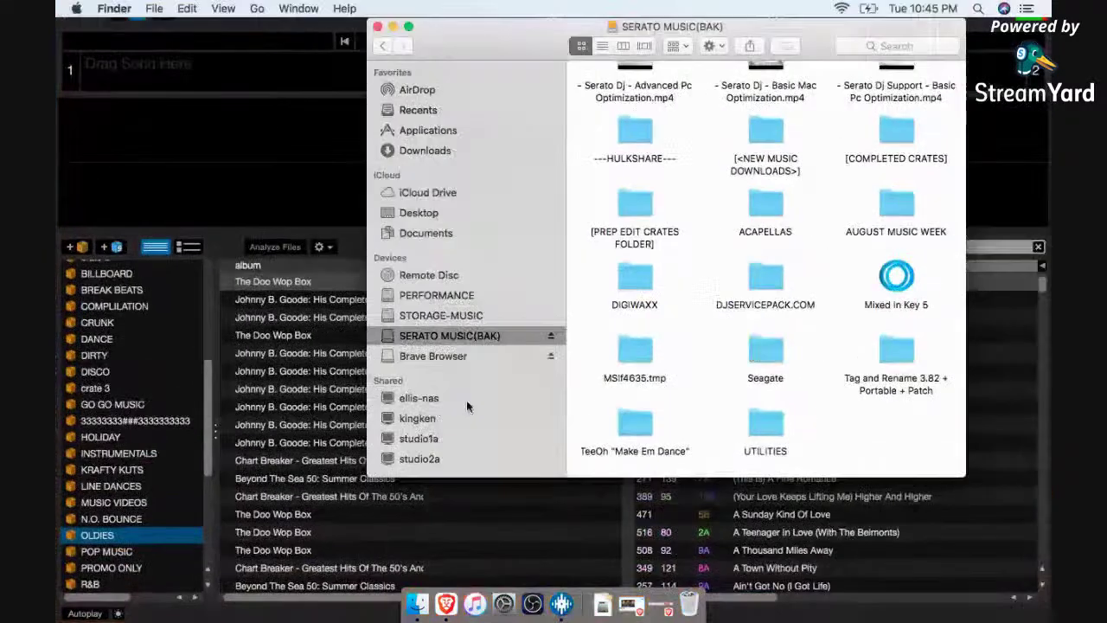
{"action": "scroll", "coordinate": [527, 417], "scroll_direction": "down", "scroll_amount": 5}
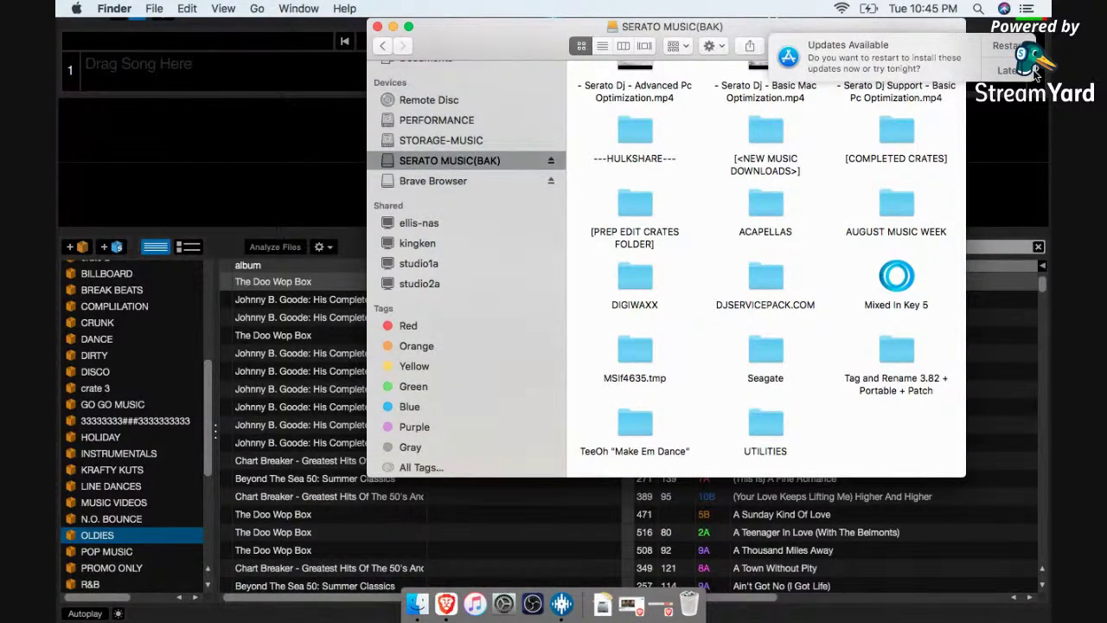
{"action": "left_click", "coordinate": [1026, 69]}
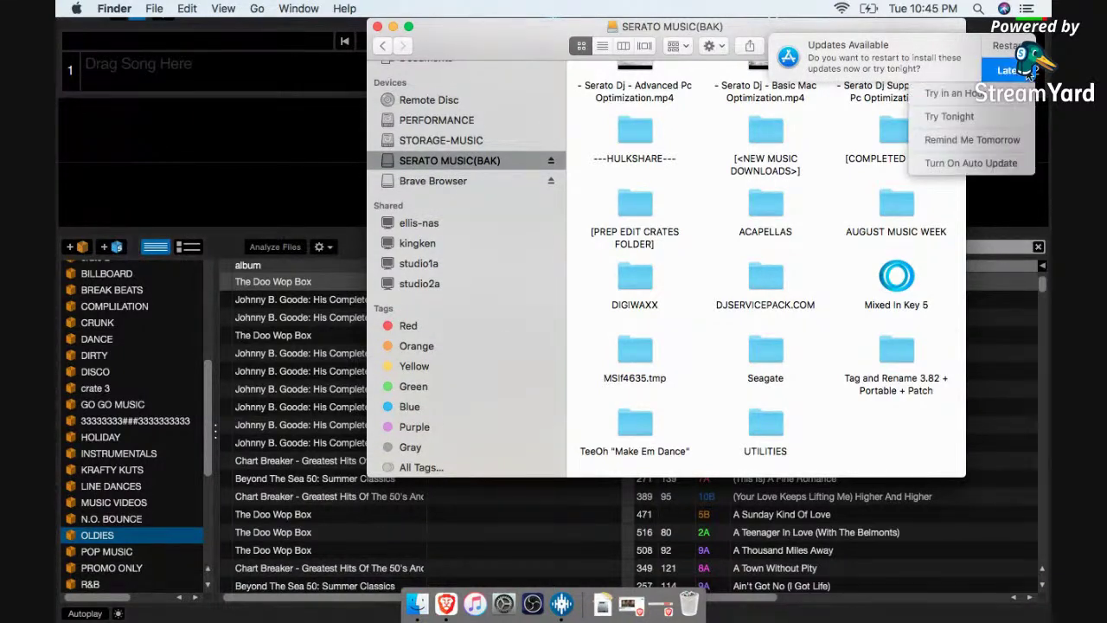
{"action": "left_click", "coordinate": [1013, 147]}
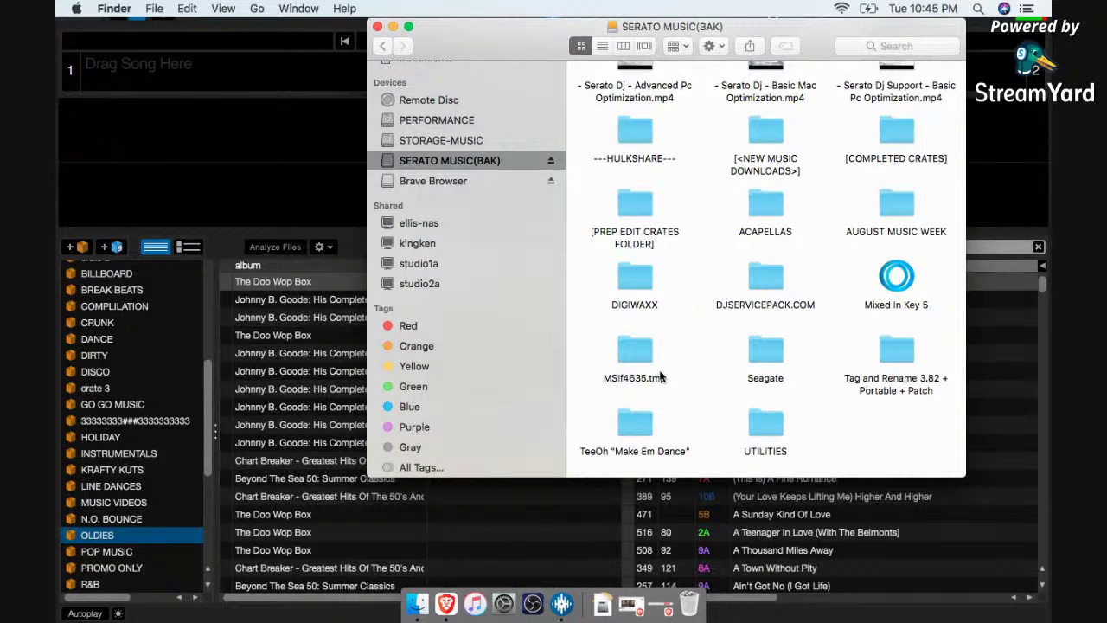
Step: Arrange the SERATO MUSIC(BAK) window beside the Music folder window, with the Music window in front
{"action": "scroll", "coordinate": [662, 374], "scroll_direction": "down", "scroll_amount": 2}
{"action": "scroll", "coordinate": [661, 375], "scroll_direction": "up", "scroll_amount": 3}
{"action": "scroll", "coordinate": [660, 375], "scroll_direction": "up", "scroll_amount": 2}
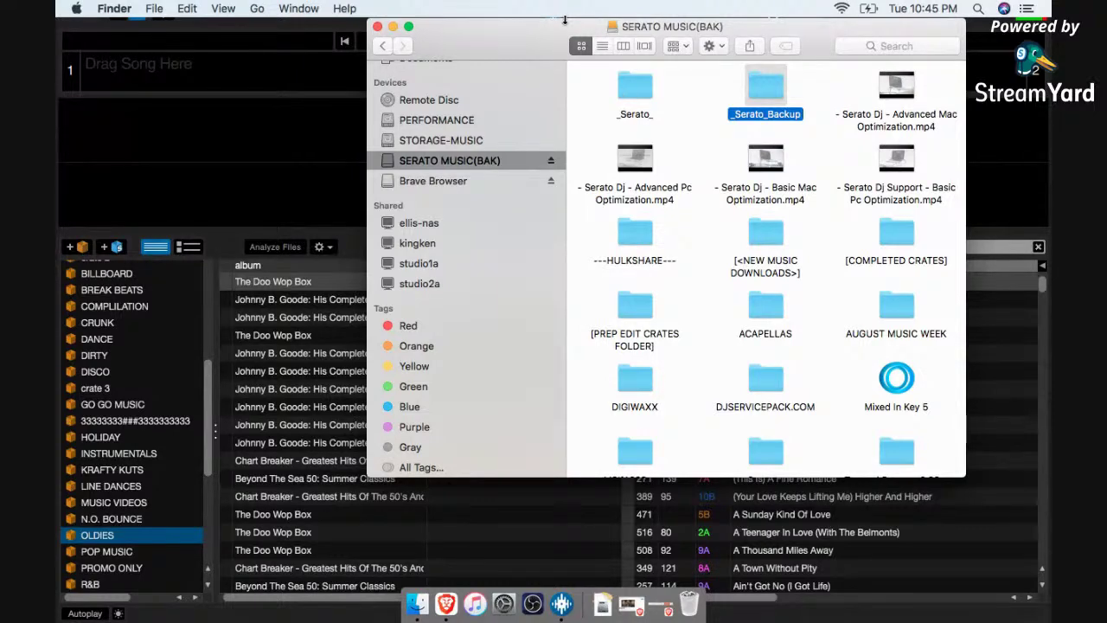
{"action": "left_click_drag", "start_coordinate": [551, 32], "coordinate": [82, 7]}
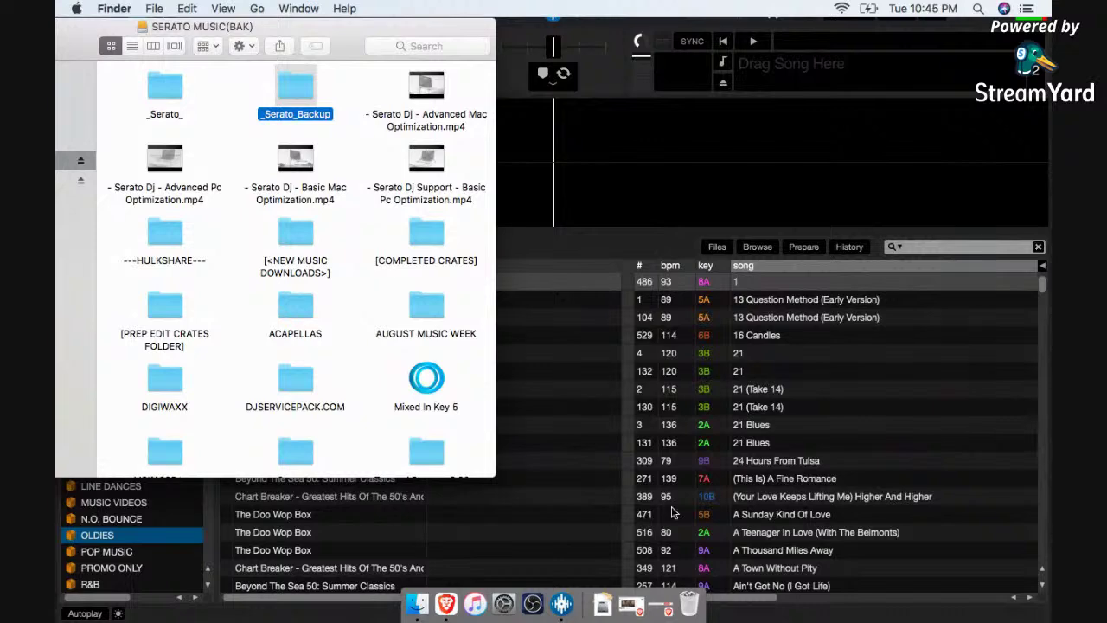
{"action": "key", "text": "ctrl+Up"}
{"action": "left_click", "coordinate": [912, 202]}
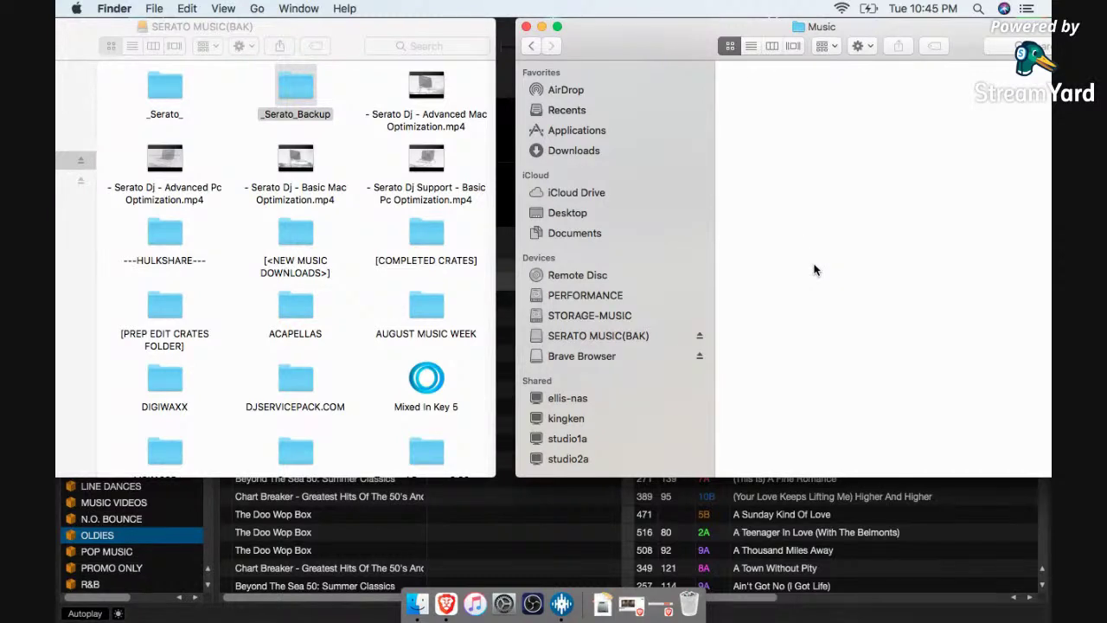
Step: Create a new folder named SERATO MUSIC inside the internal drive's Music folder
{"action": "key", "text": "shift+super+n"}
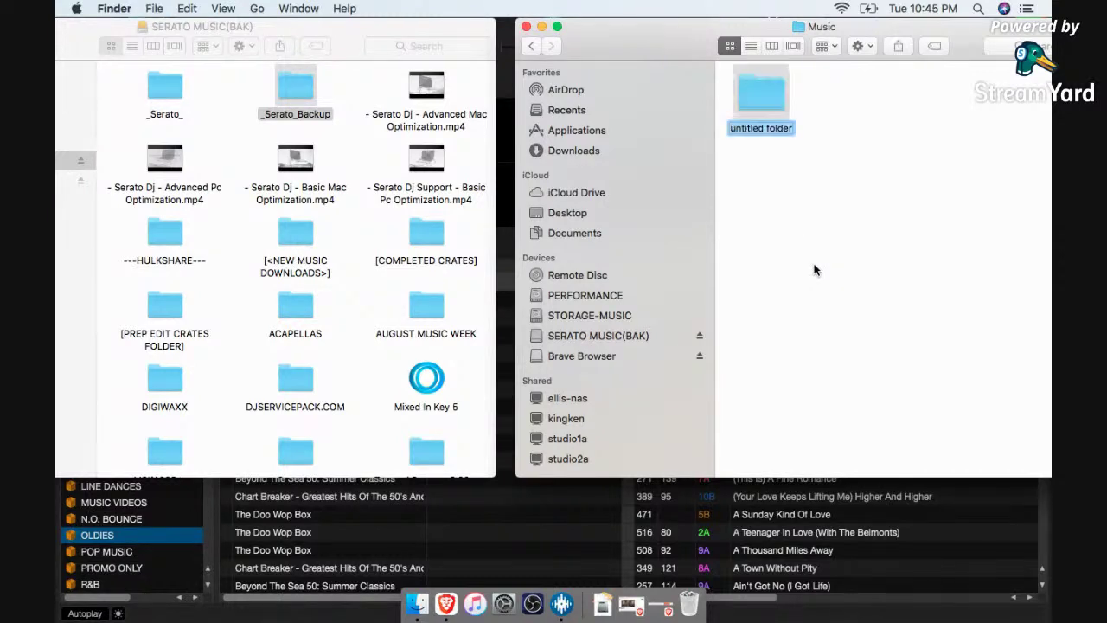
{"action": "key", "text": "BackSpace"}
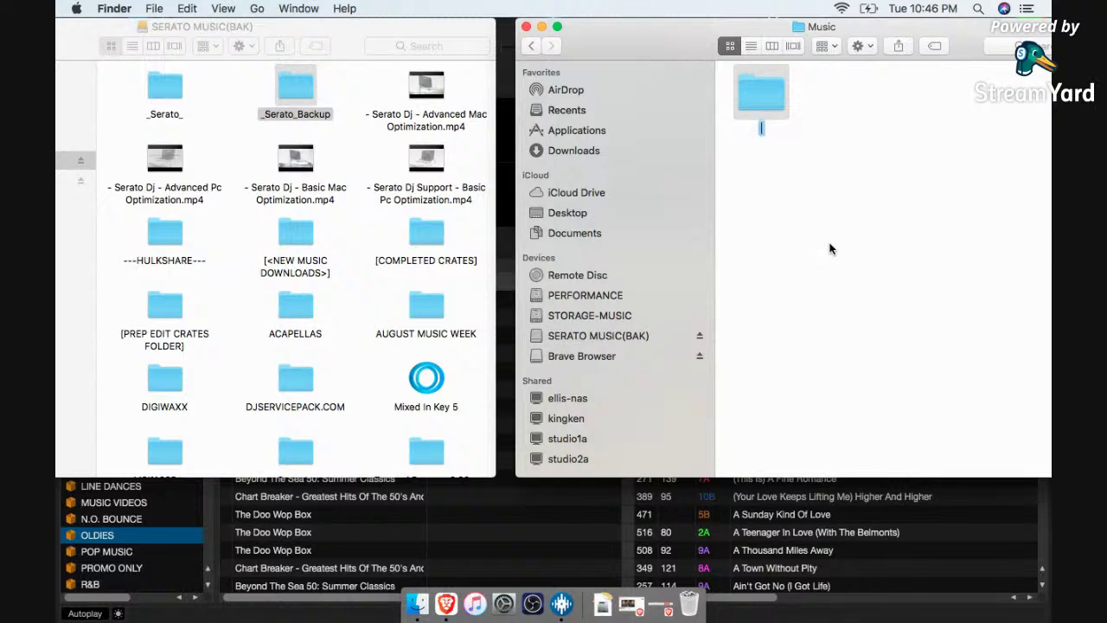
{"action": "type", "text": "SERATO MU"}
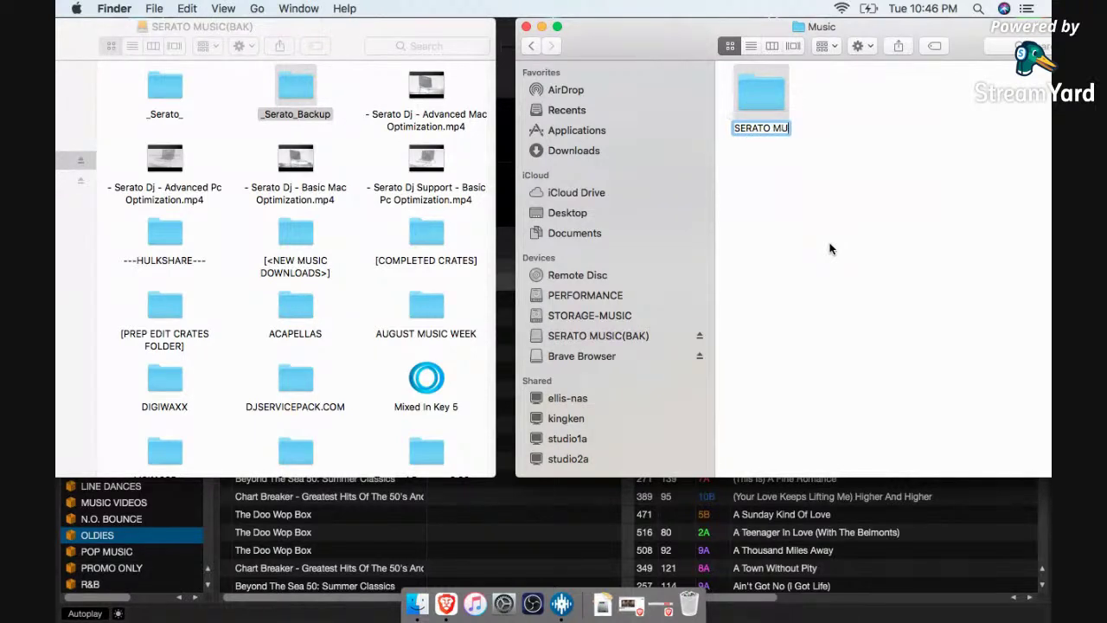
{"action": "type", "text": "SIC"}
{"action": "left_click", "coordinate": [908, 290]}
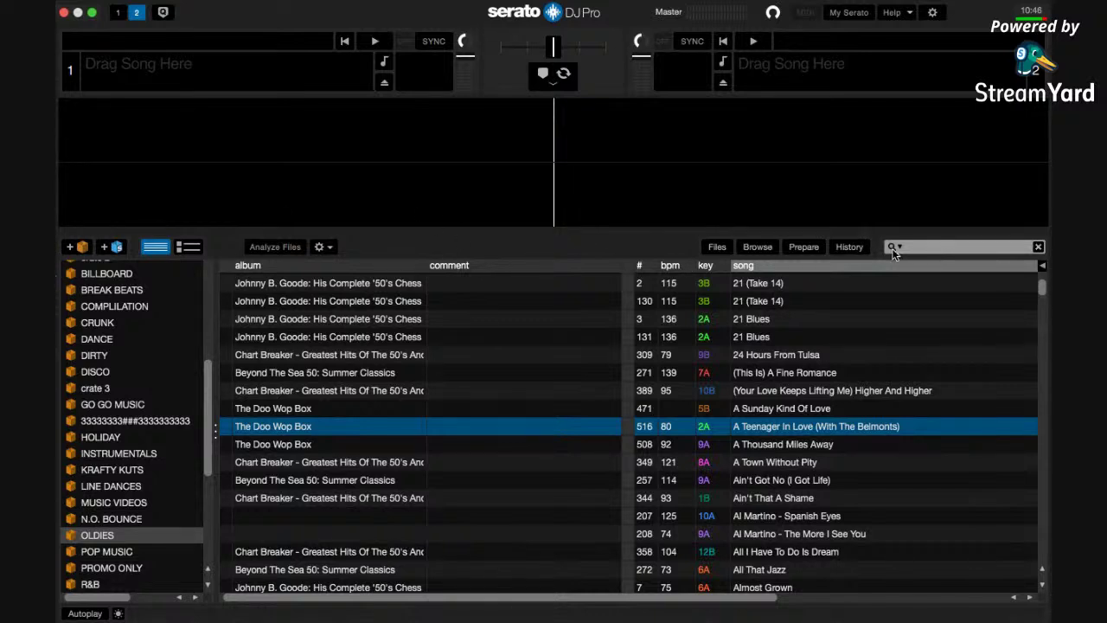
Step: Switch to Serato DJ Pro and browse its file list from the home folder to Music and its _Serato_ subfolder
{"action": "left_click", "coordinate": [718, 248]}
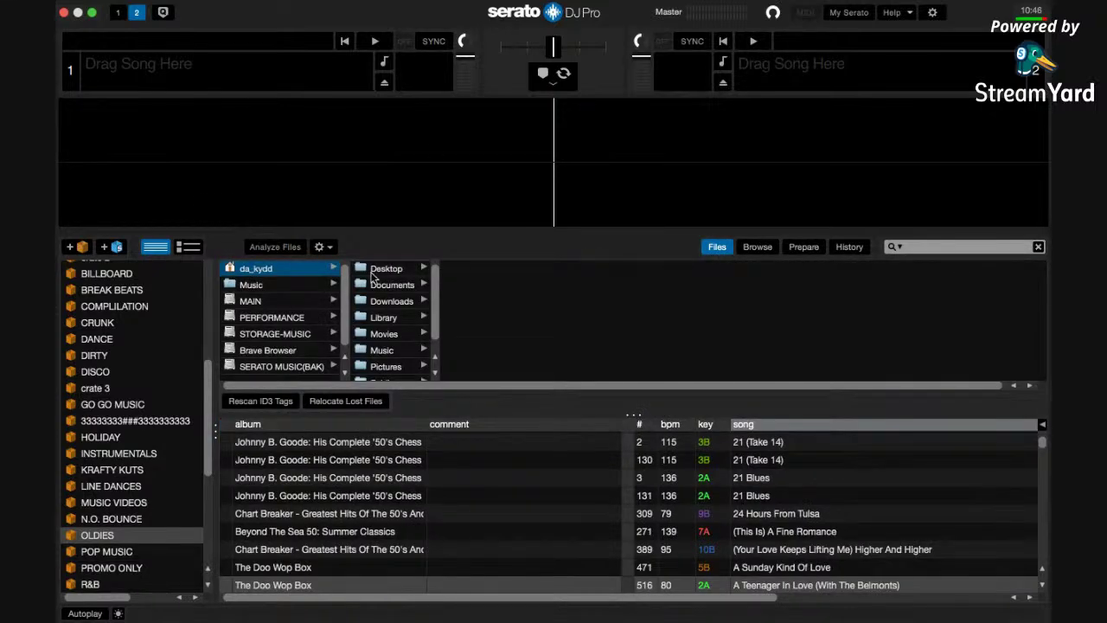
{"action": "left_click_drag", "start_coordinate": [406, 402], "coordinate": [458, 255]}
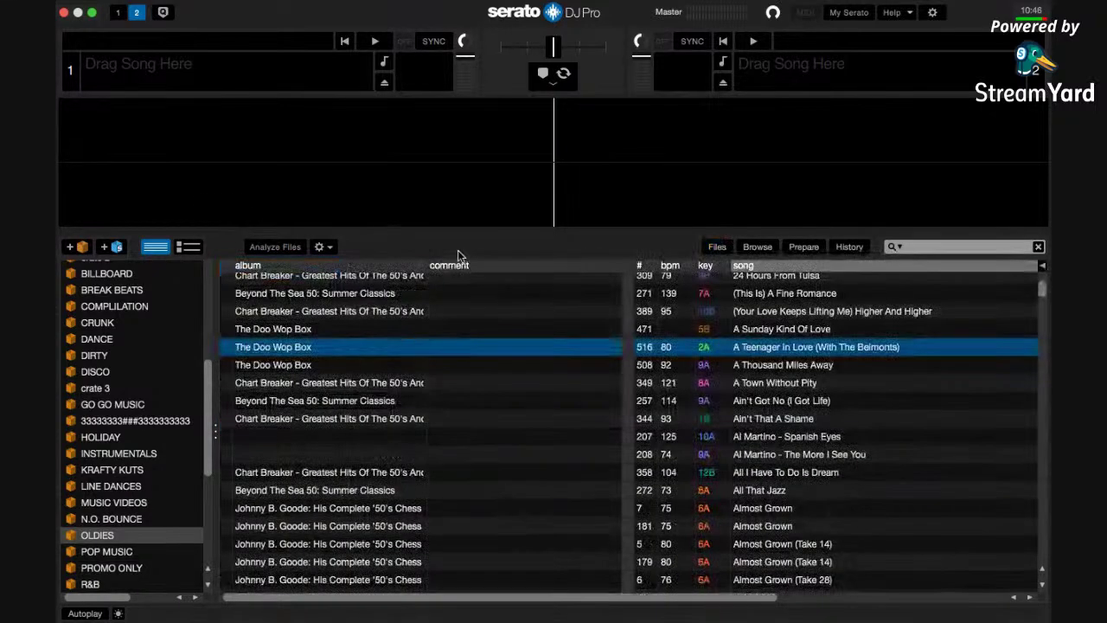
{"action": "left_click", "coordinate": [723, 248]}
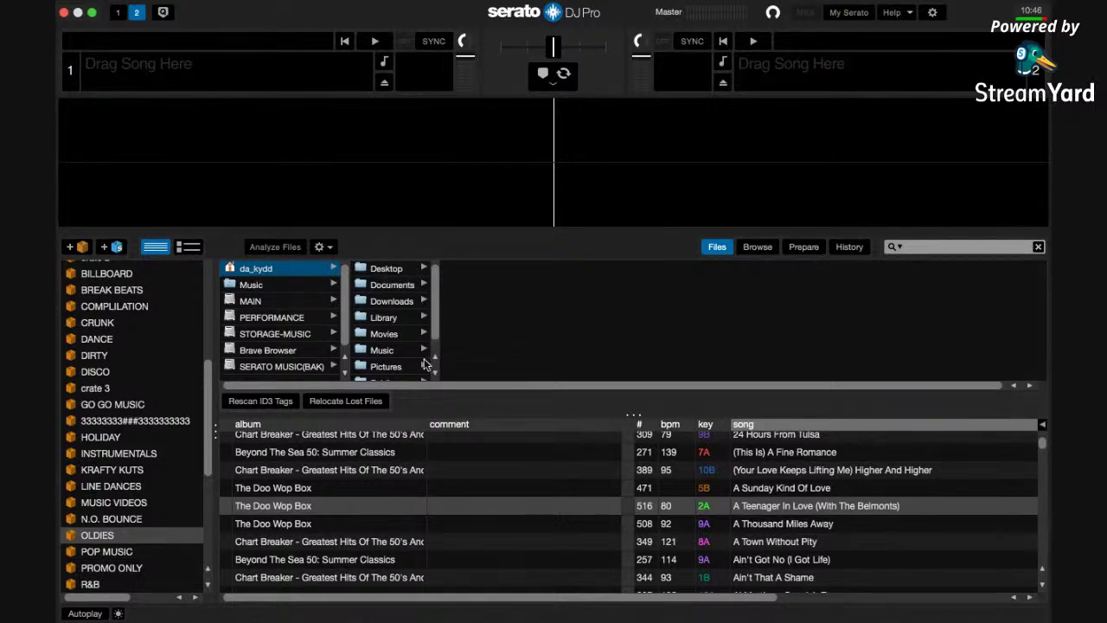
{"action": "left_click", "coordinate": [390, 357]}
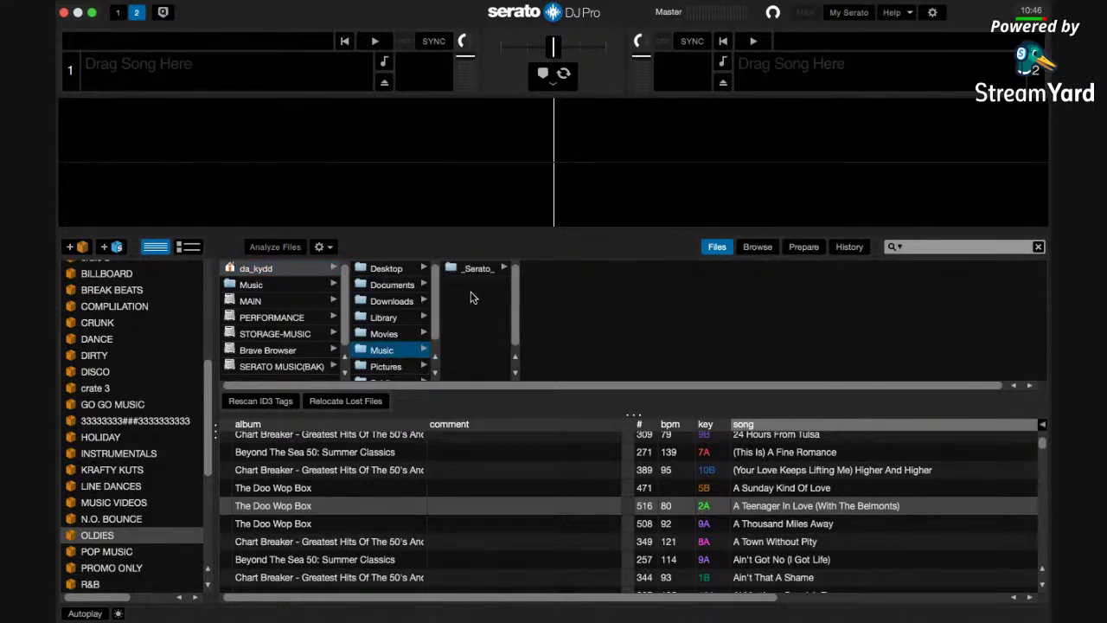
{"action": "left_click", "coordinate": [496, 272]}
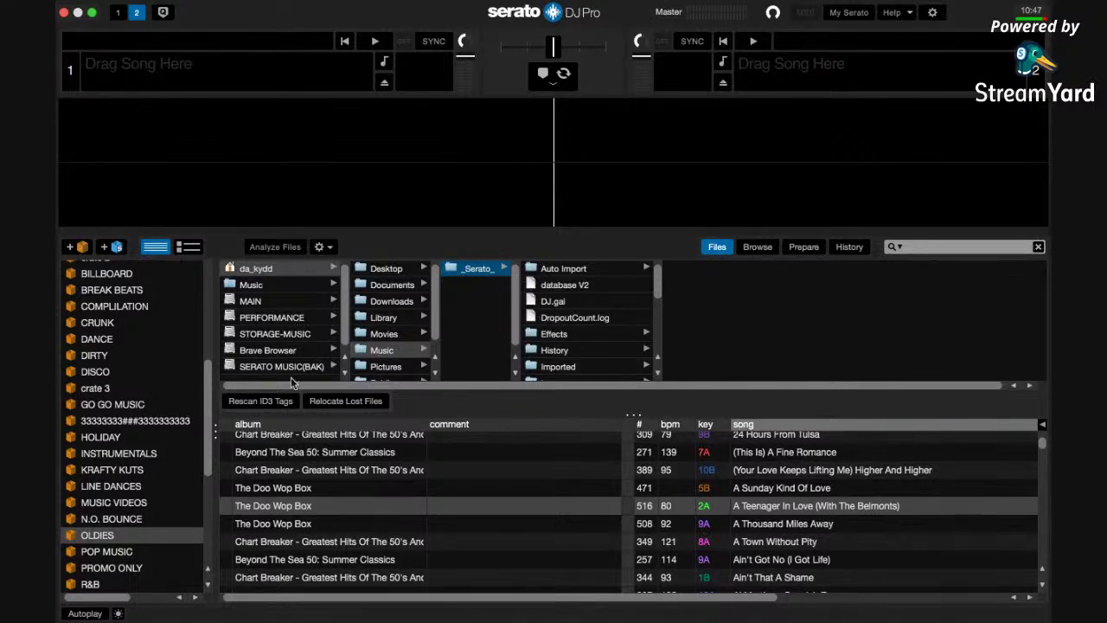
Step: Browse from the PERFORMANCE drive through Users and the account's home folder to its Music folder
{"action": "left_click", "coordinate": [288, 319]}
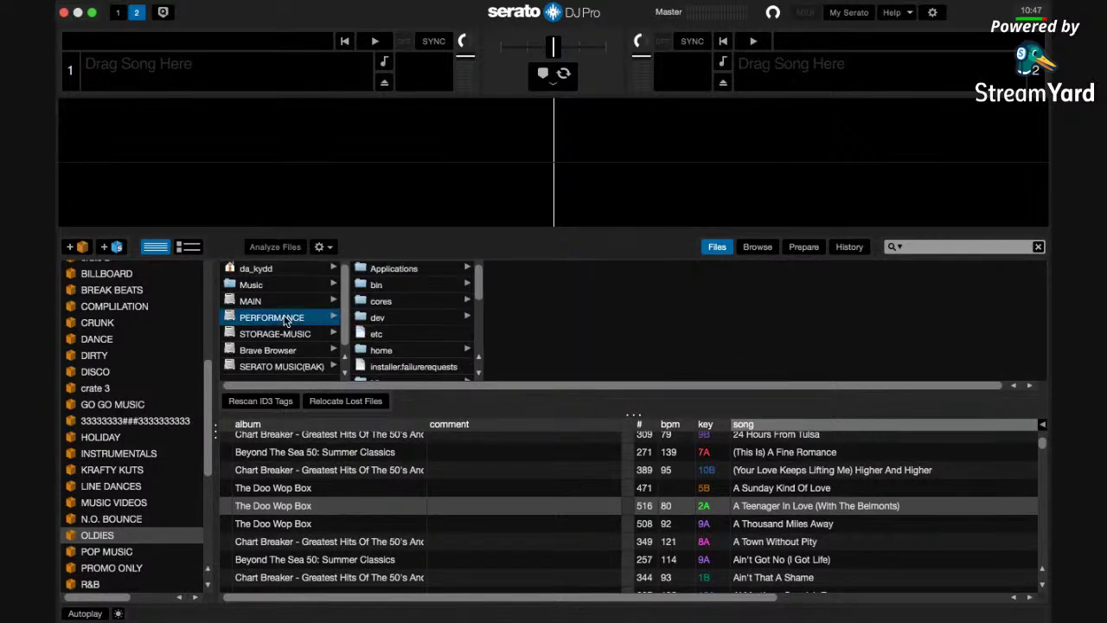
{"action": "left_click_drag", "start_coordinate": [481, 284], "coordinate": [481, 329]}
{"action": "left_click", "coordinate": [443, 313]}
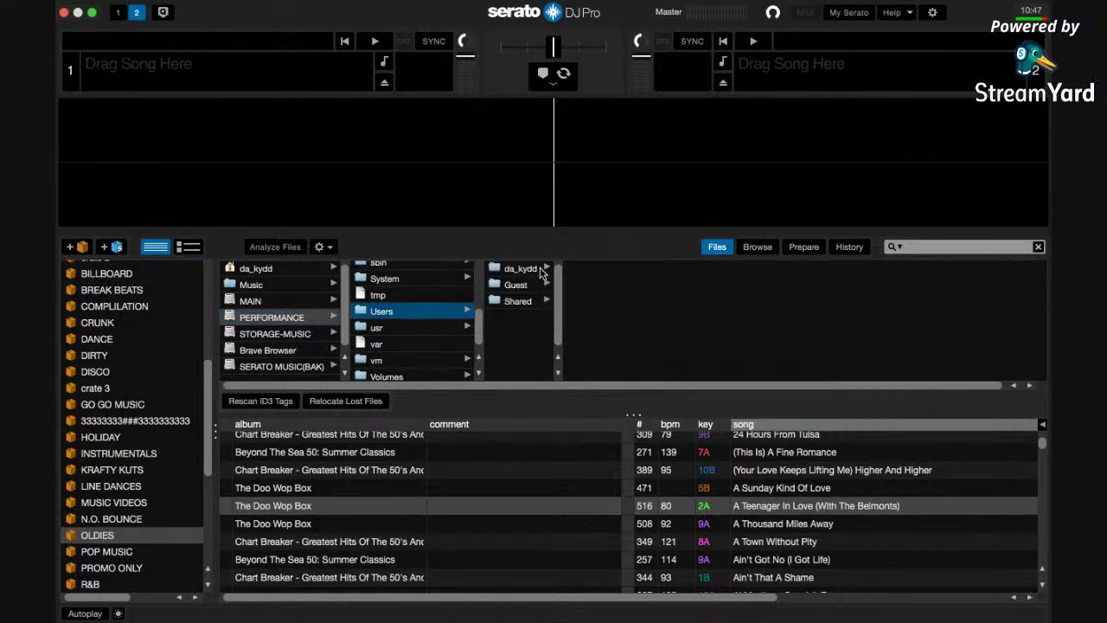
{"action": "left_click", "coordinate": [527, 270]}
{"action": "scroll", "coordinate": [651, 315], "scroll_direction": "down", "scroll_amount": 1}
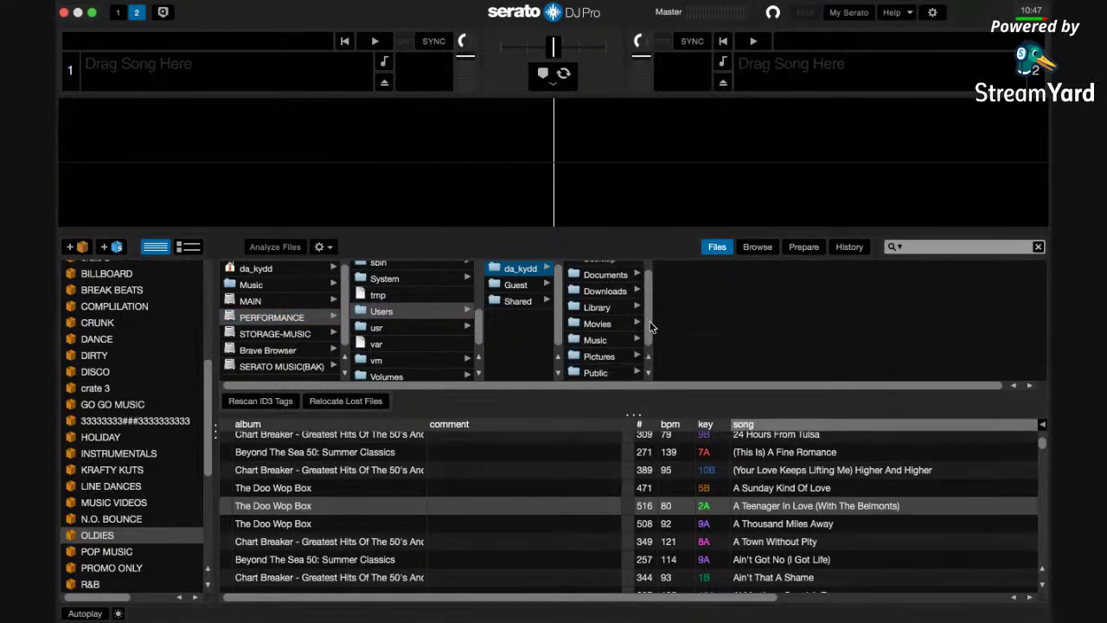
{"action": "left_click", "coordinate": [634, 340]}
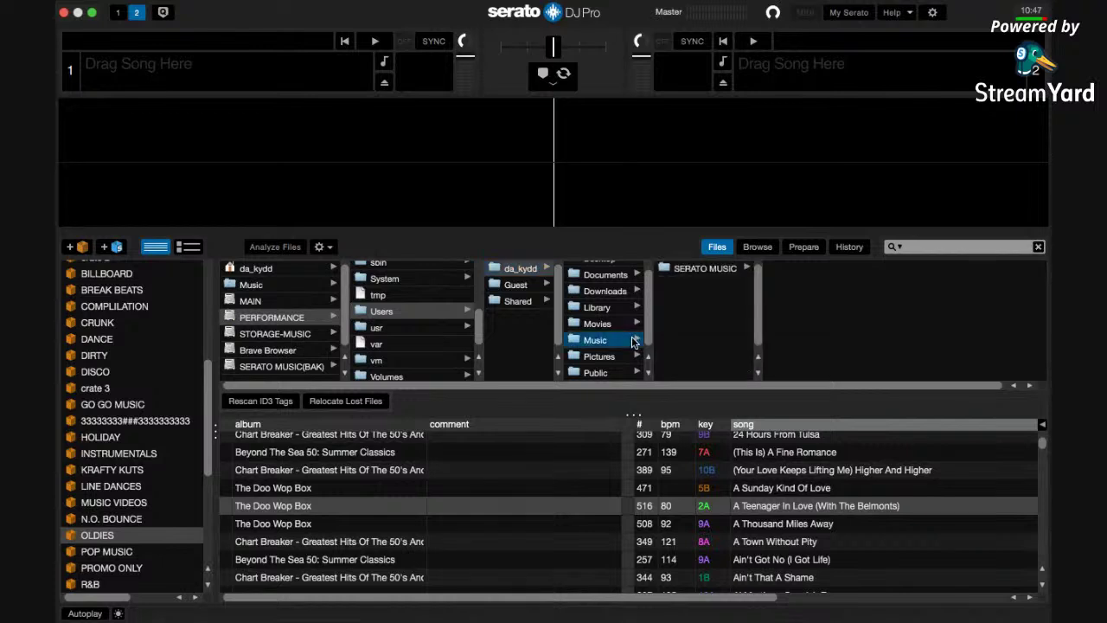
Step: Return to the top-level home folder entry and reopen the _Serato_ folder inside its Music folder
{"action": "left_click", "coordinate": [275, 272]}
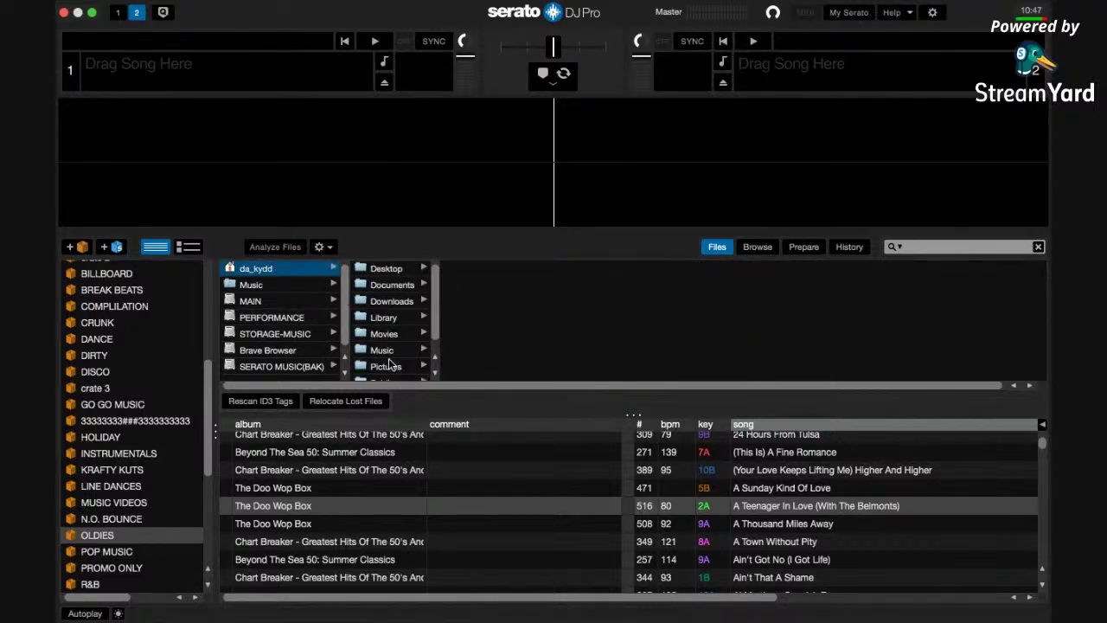
{"action": "left_click", "coordinate": [383, 350]}
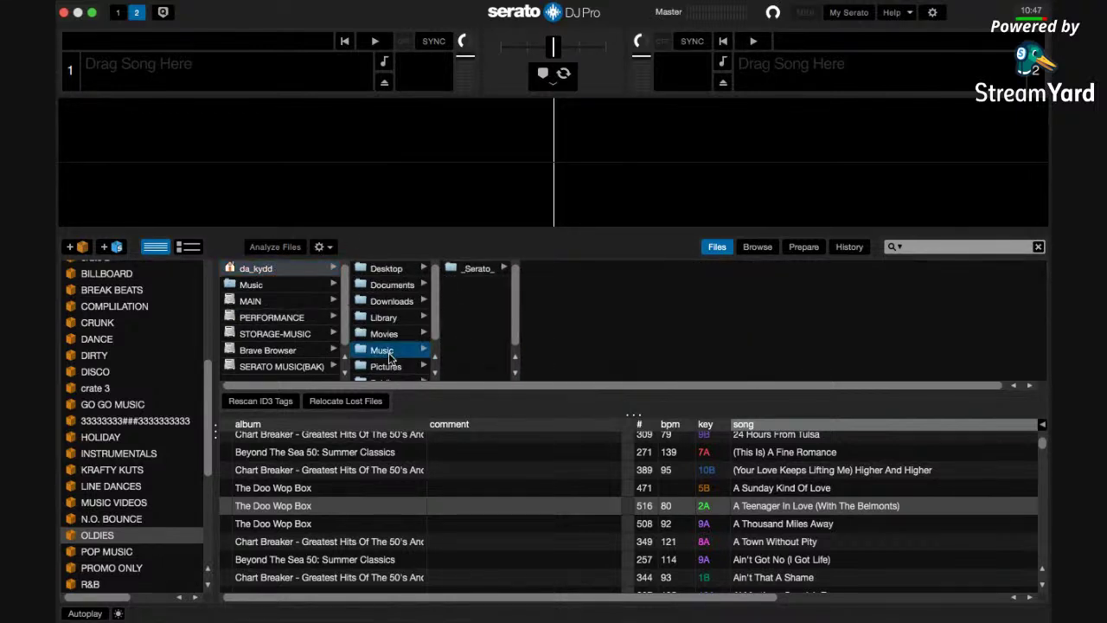
{"action": "left_click", "coordinate": [499, 272]}
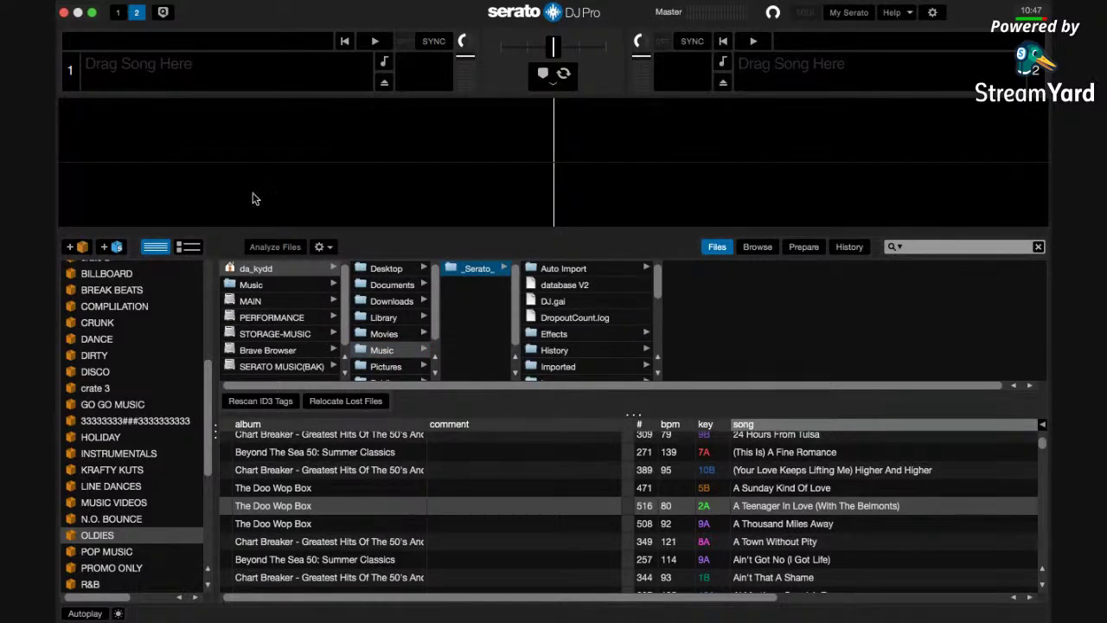
Step: Trace the path again from PERFORMANCE through Users, the home folder and Music, and open the SERATO MUSIC folder
{"action": "left_click", "coordinate": [290, 268]}
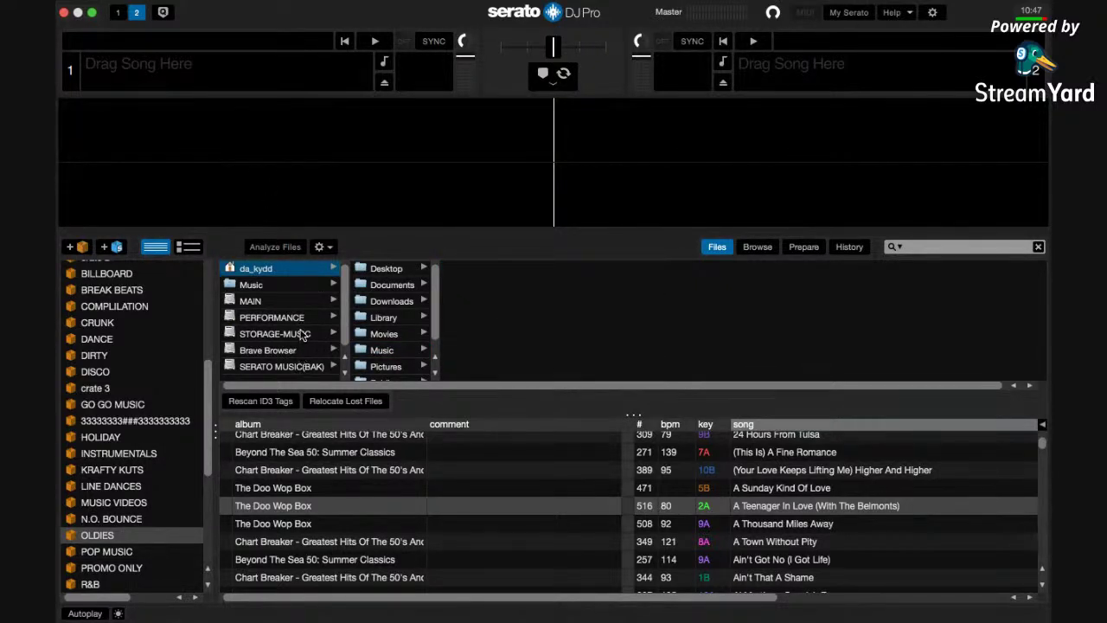
{"action": "left_click", "coordinate": [303, 334]}
{"action": "left_click", "coordinate": [313, 319]}
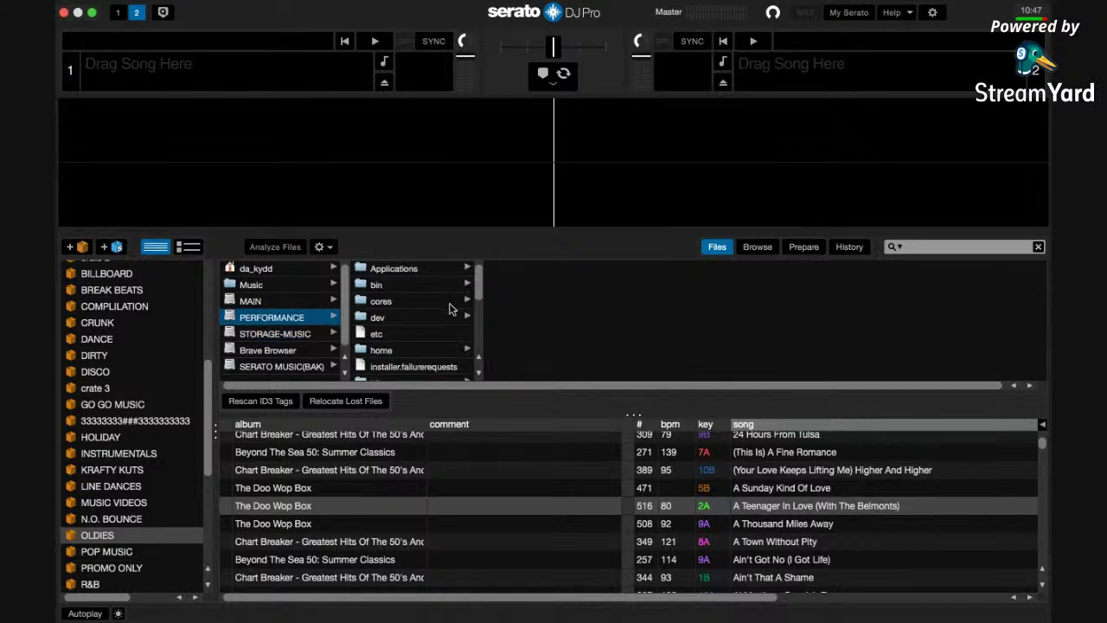
{"action": "scroll", "coordinate": [481, 304], "scroll_direction": "down", "scroll_amount": 3}
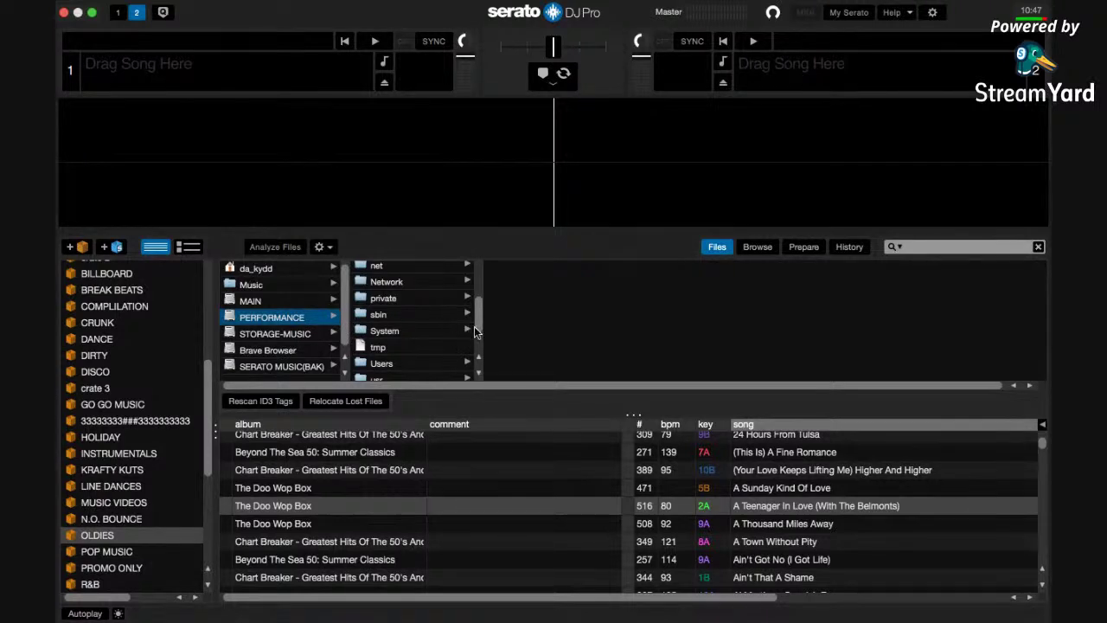
{"action": "left_click_drag", "start_coordinate": [477, 325], "coordinate": [474, 297]}
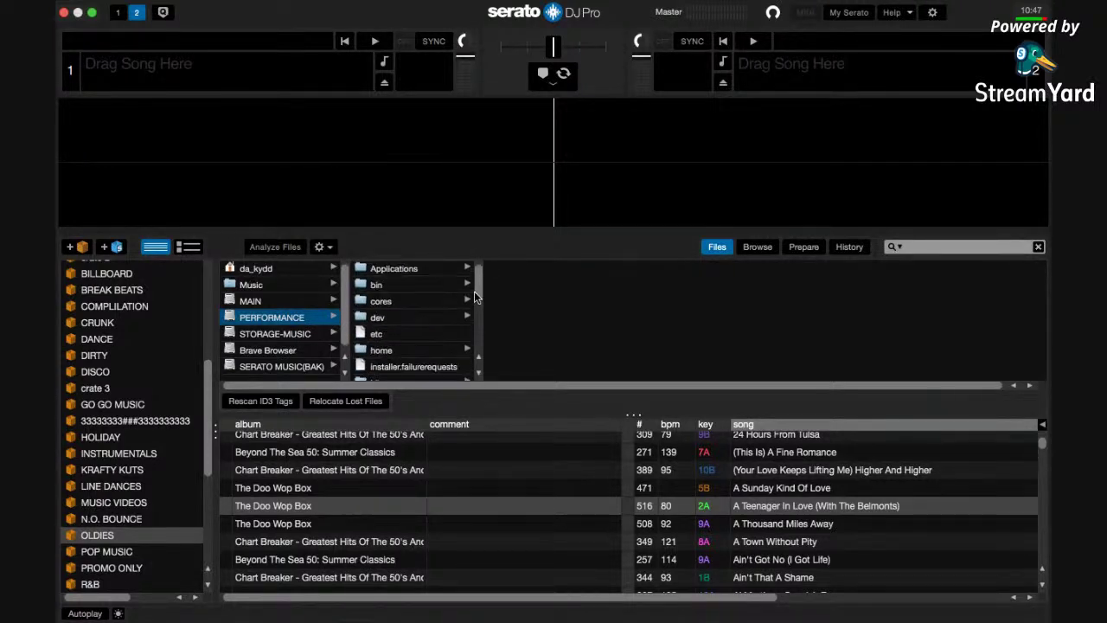
{"action": "scroll", "coordinate": [468, 323], "scroll_direction": "down", "scroll_amount": 3}
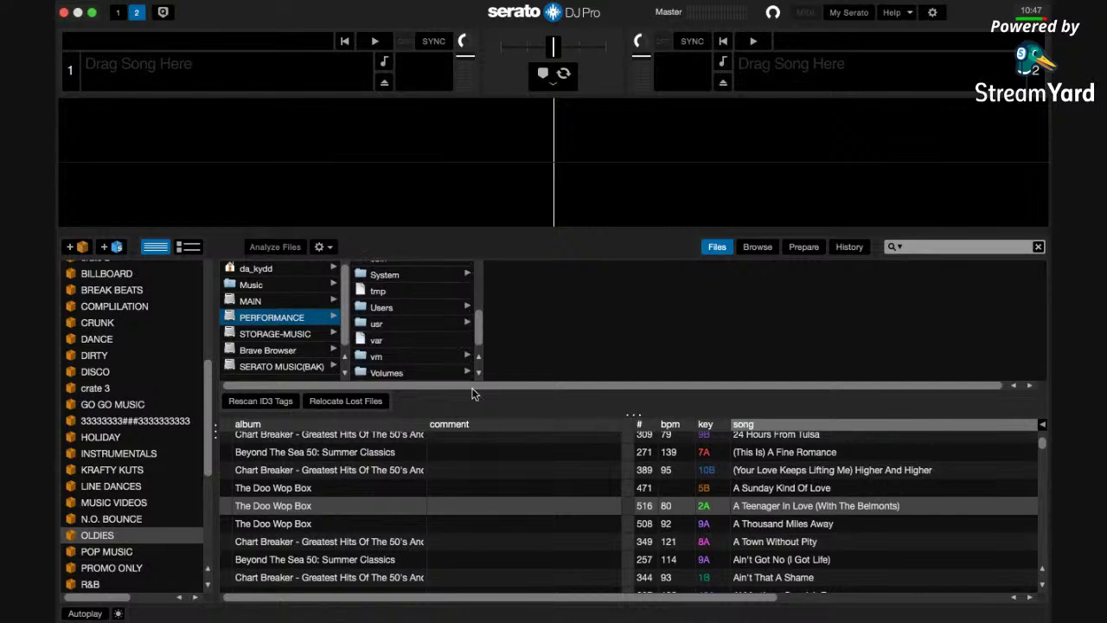
{"action": "left_click", "coordinate": [407, 311]}
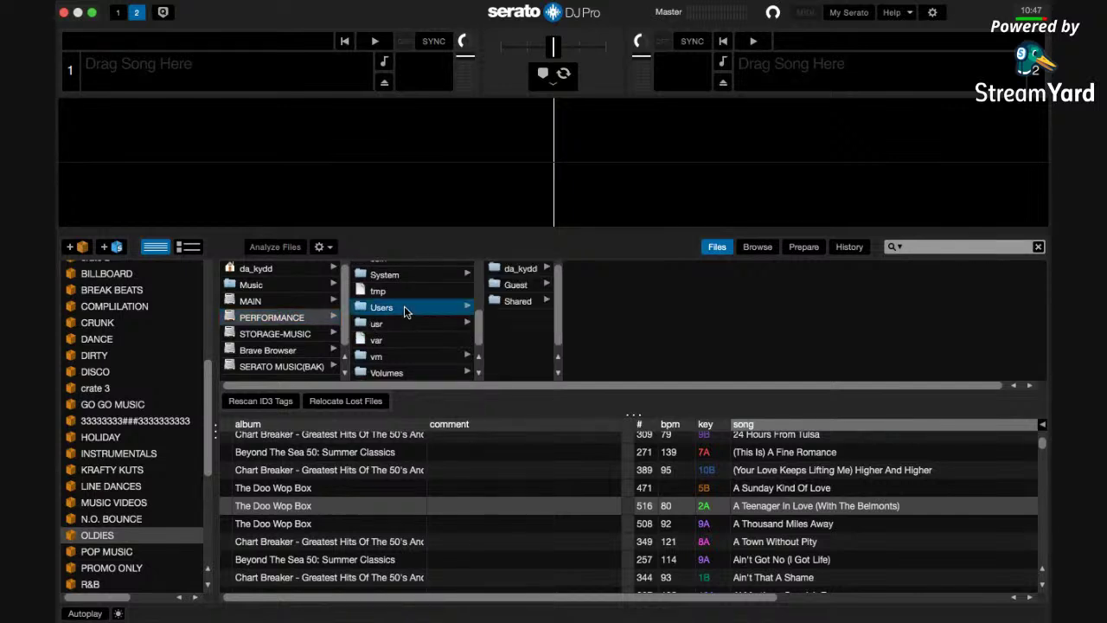
{"action": "left_click", "coordinate": [542, 270]}
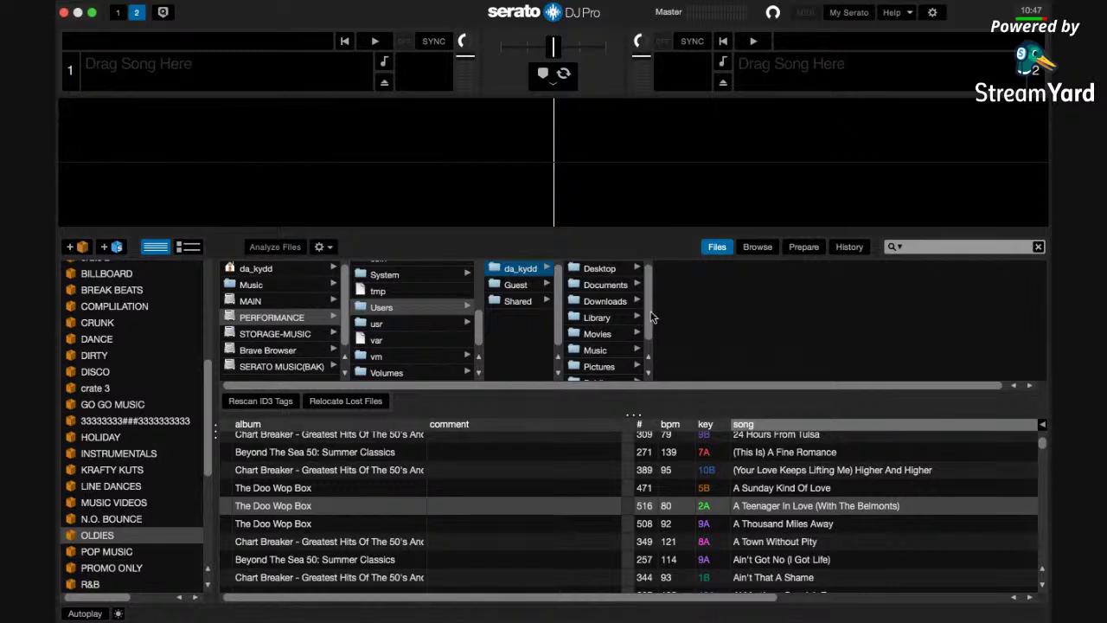
{"action": "left_click", "coordinate": [608, 351]}
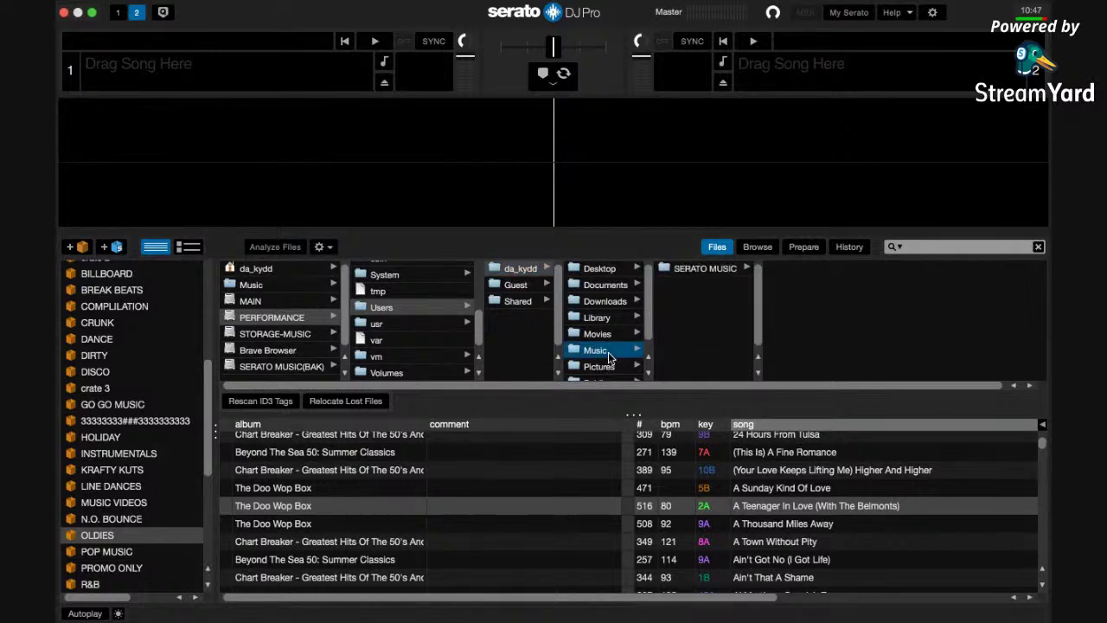
{"action": "left_click", "coordinate": [719, 270]}
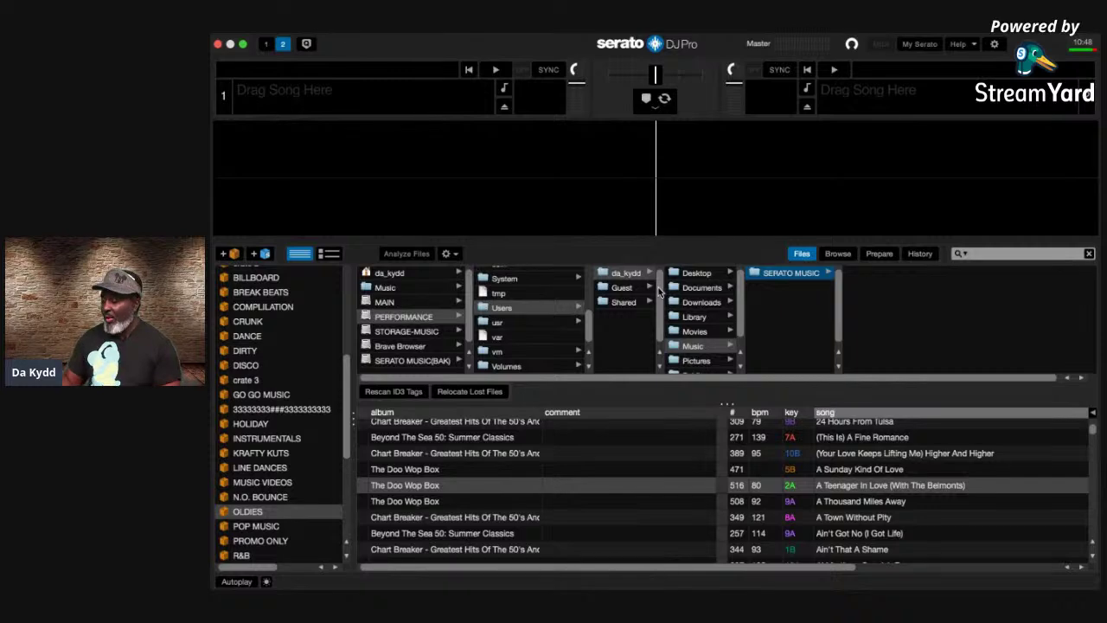
Step: Check the SERATO MUSIC(BAK) Finder window, and return to Serato DJ Pro to view N.O. BOUNCE and the rest of the crate list
{"action": "key", "text": "ctrl+Left"}
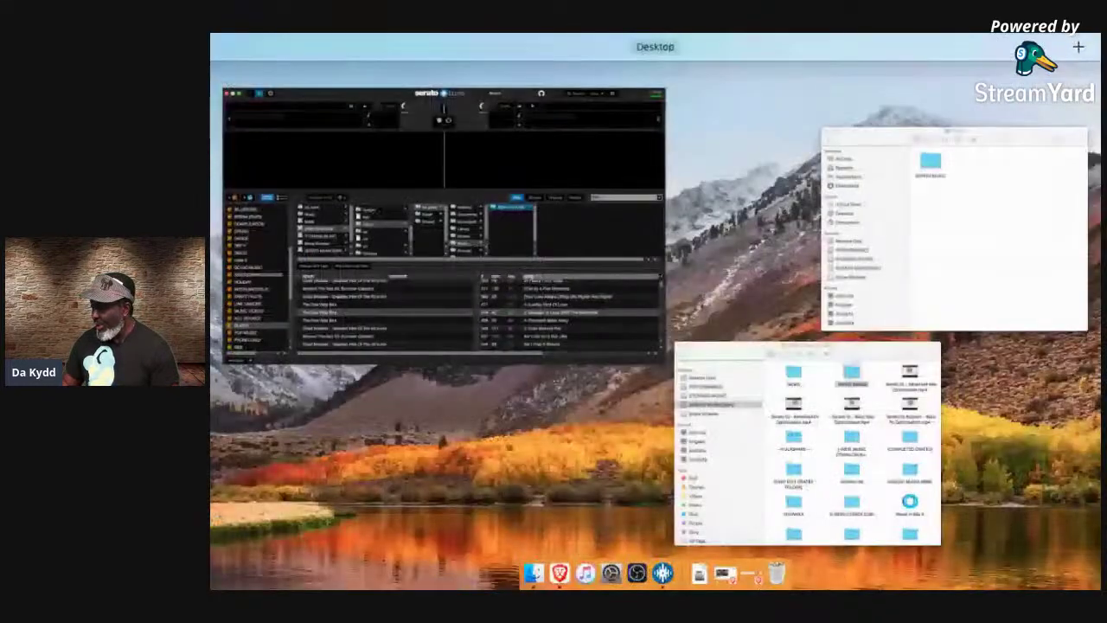
{"action": "left_click", "coordinate": [751, 403]}
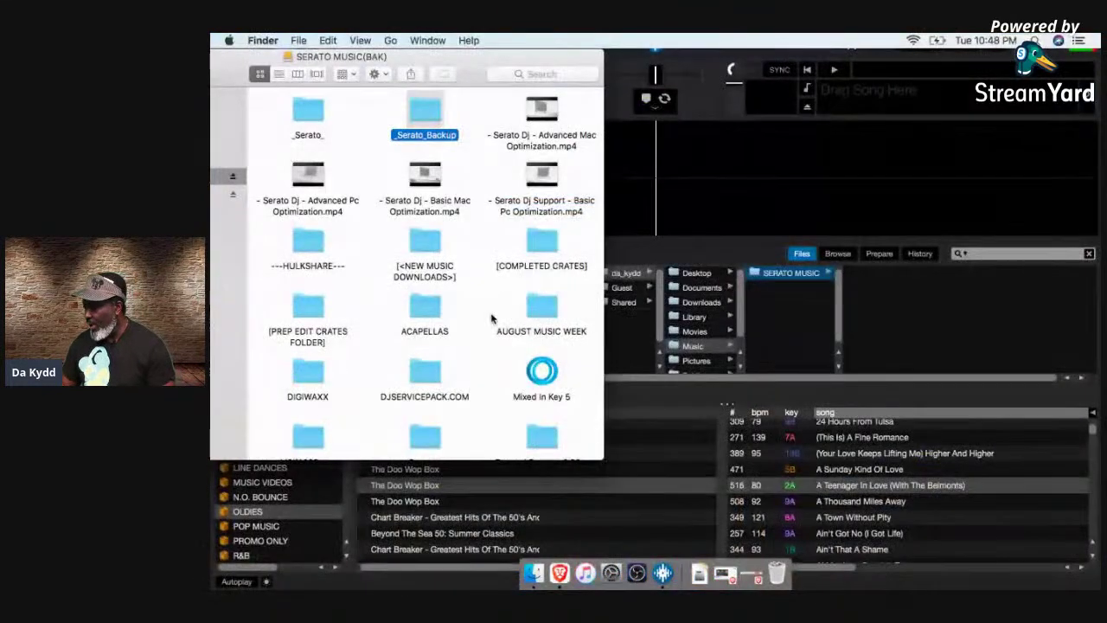
{"action": "left_click", "coordinate": [310, 496]}
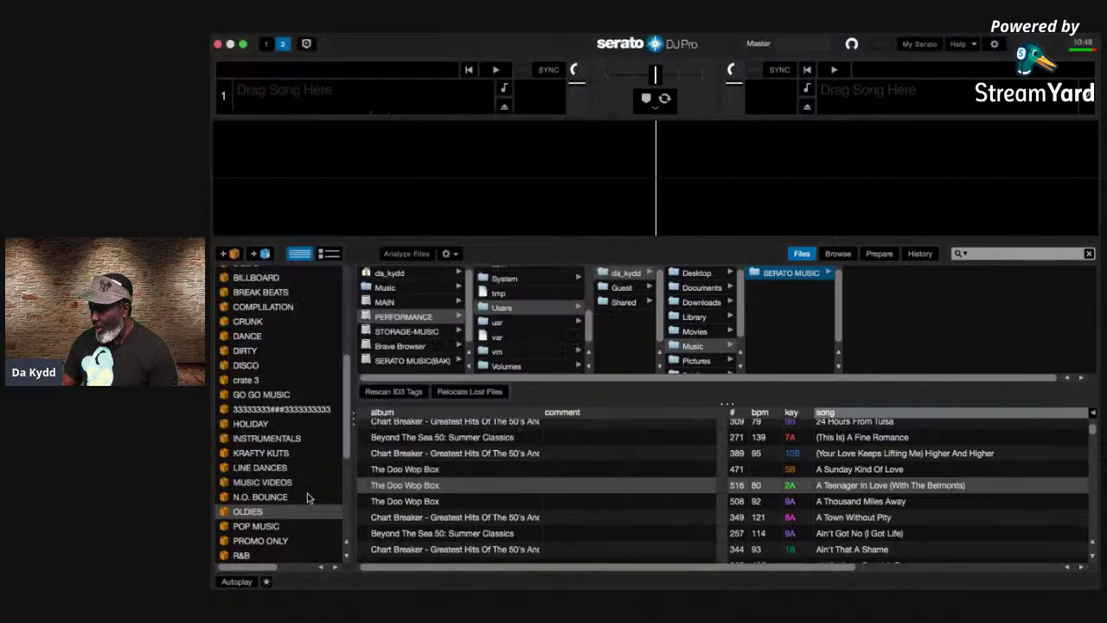
{"action": "scroll", "coordinate": [304, 360], "scroll_direction": "up", "scroll_amount": 5}
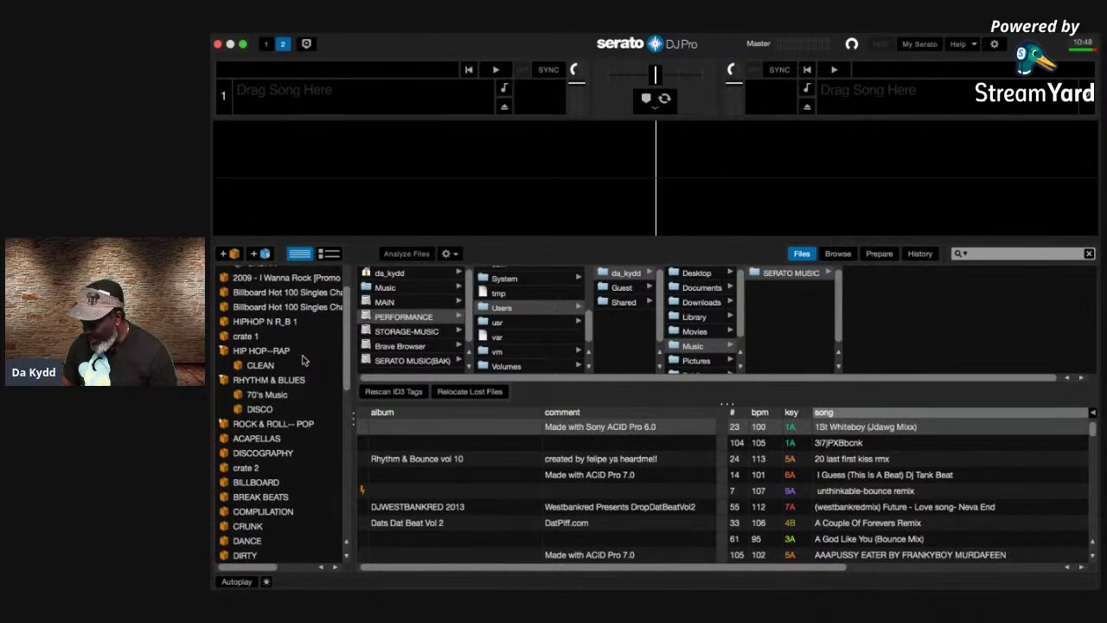
{"action": "scroll", "coordinate": [303, 360], "scroll_direction": "down", "scroll_amount": 10}
Step: Switch to the SERATO MUSIC(BAK) Finder window and open the ---HULKSHARE--- folder
{"action": "key", "text": "ctrl+Up"}
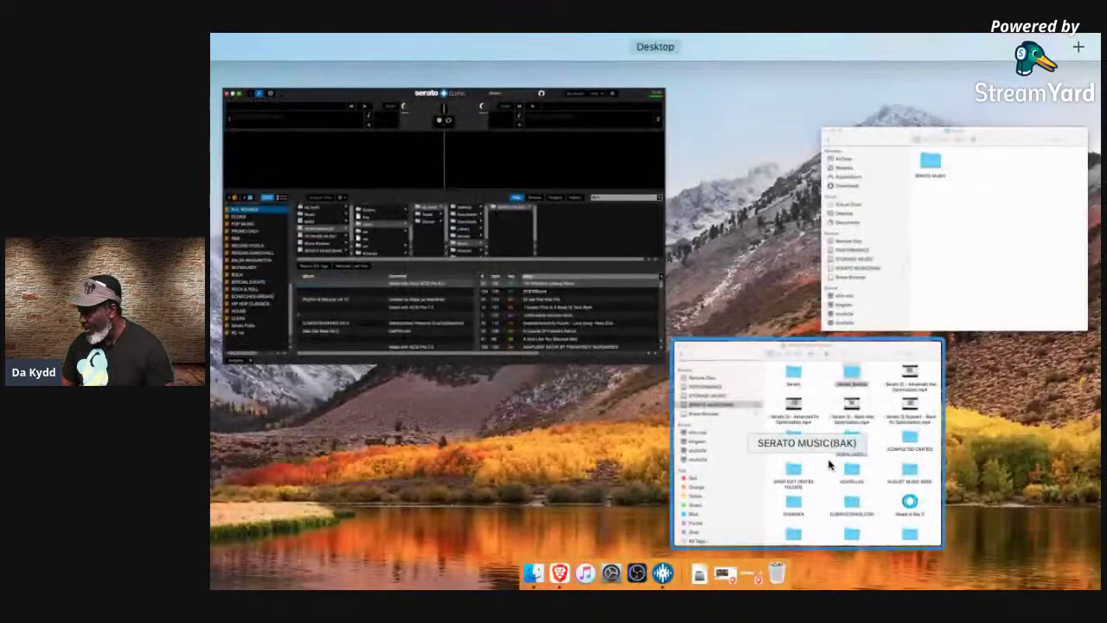
{"action": "left_click", "coordinate": [828, 465]}
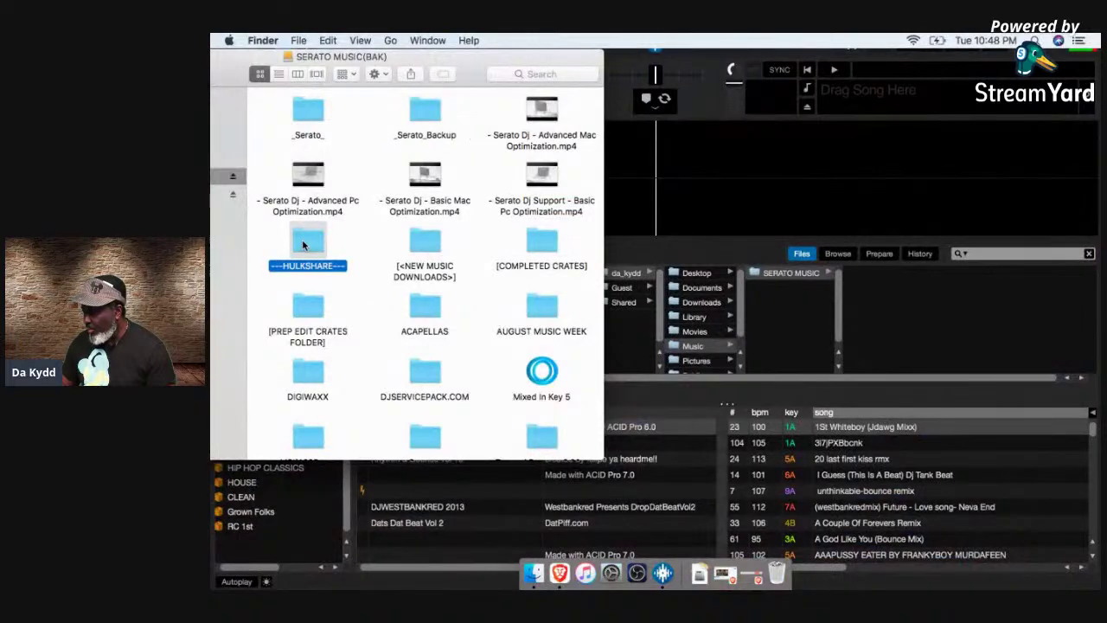
{"action": "double_click", "coordinate": [302, 239]}
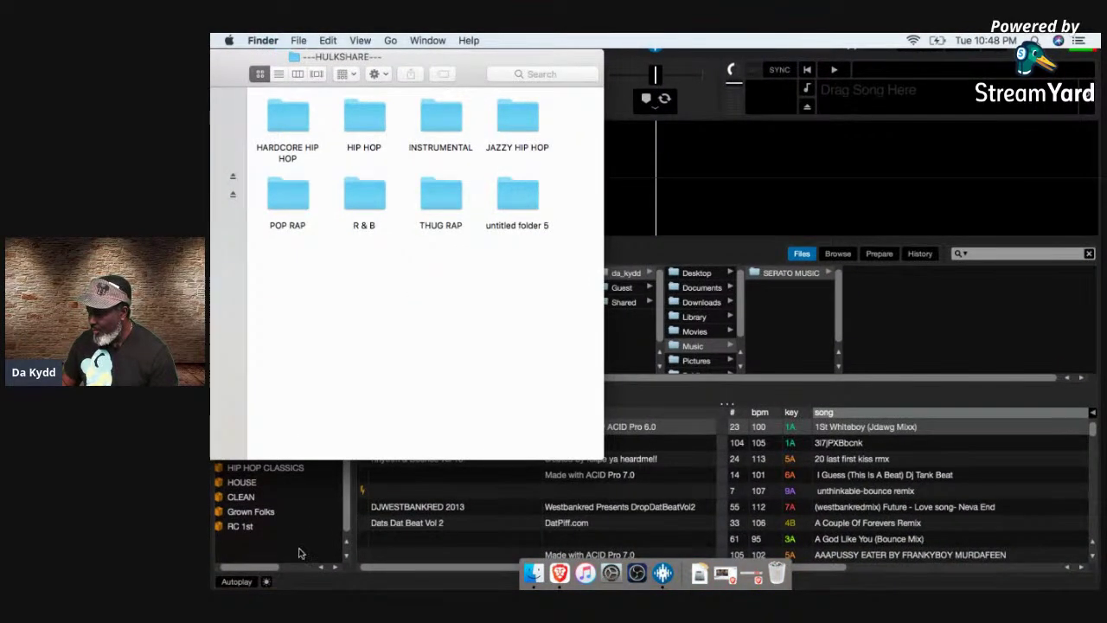
Step: Return to Serato DJ Pro and look through the crate list from its beginning to compare with the Finder folders
{"action": "left_click", "coordinate": [298, 552]}
{"action": "scroll", "coordinate": [324, 362], "scroll_direction": "up", "scroll_amount": 5}
{"action": "scroll", "coordinate": [324, 361], "scroll_direction": "up", "scroll_amount": 5}
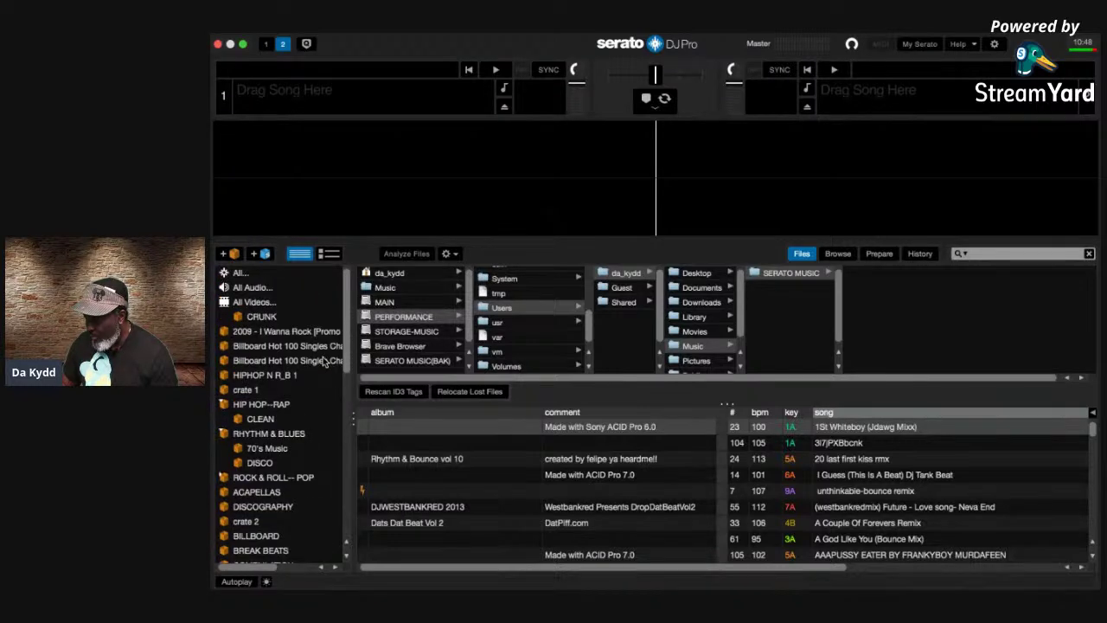
{"action": "scroll", "coordinate": [325, 362], "scroll_direction": "down", "scroll_amount": 5}
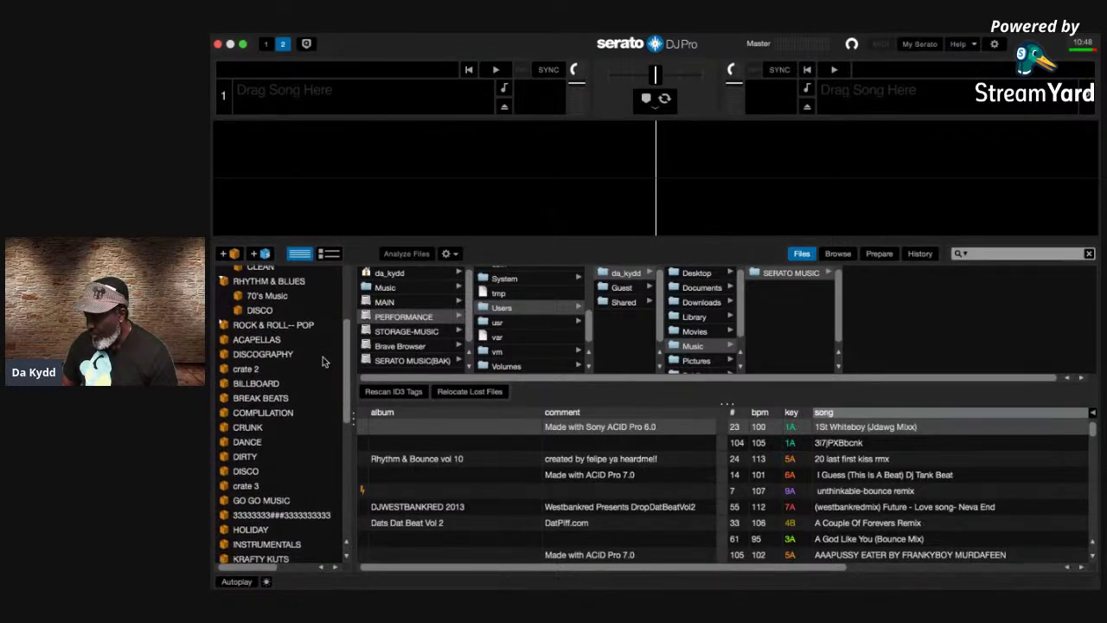
Step: Switch to the ---HULKSHARE--- Finder window and open untitled folder 5 to check its contents
{"action": "key", "text": "ctrl+Up"}
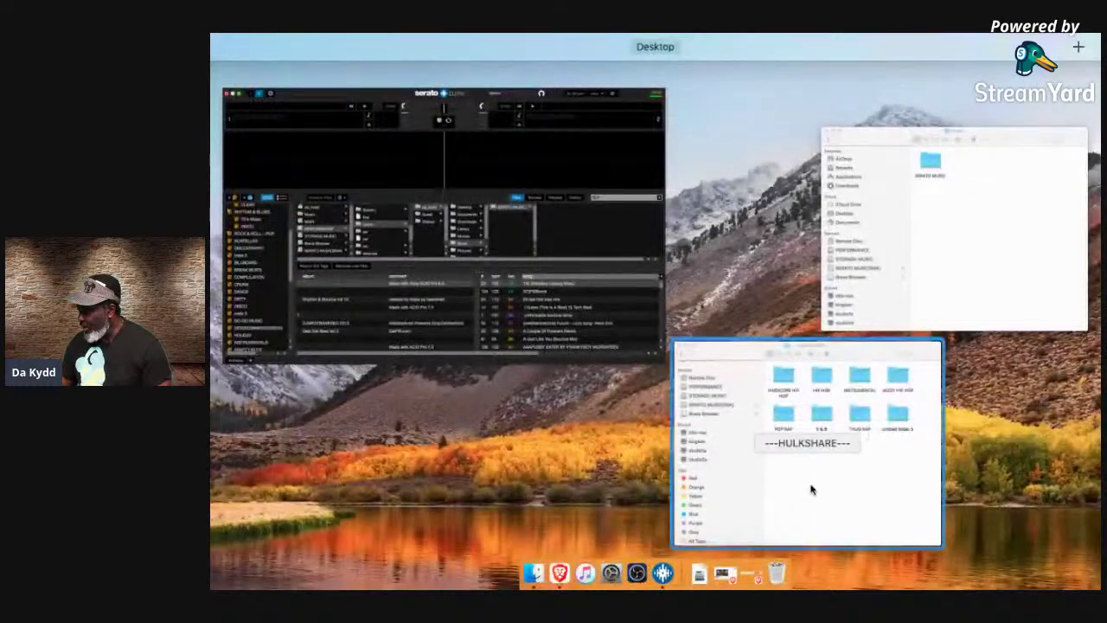
{"action": "left_click", "coordinate": [810, 490]}
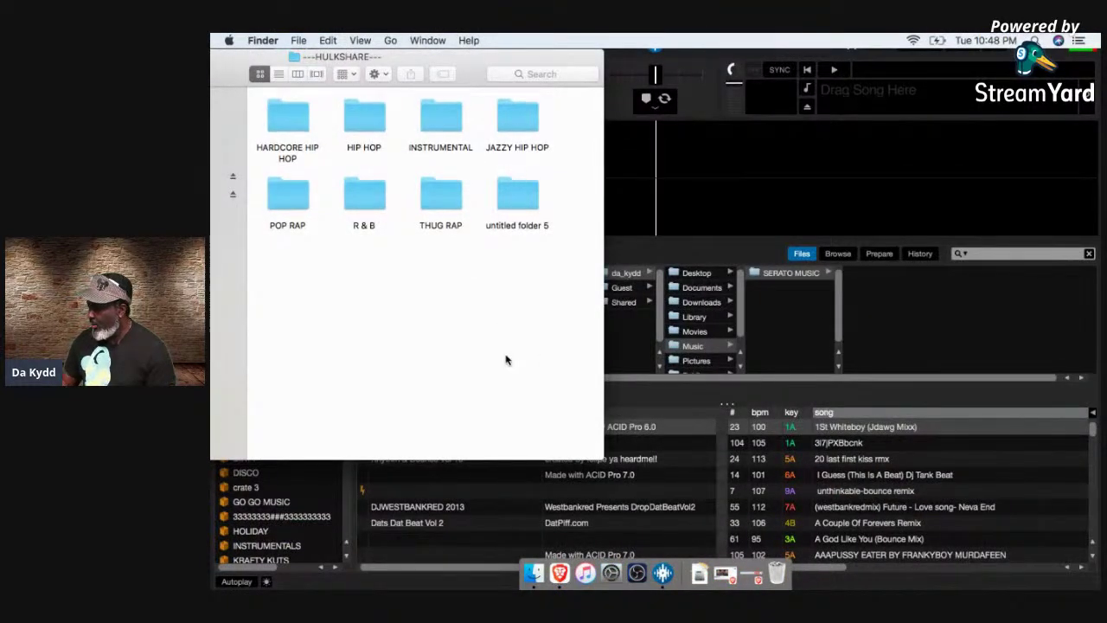
{"action": "key", "text": "u"}
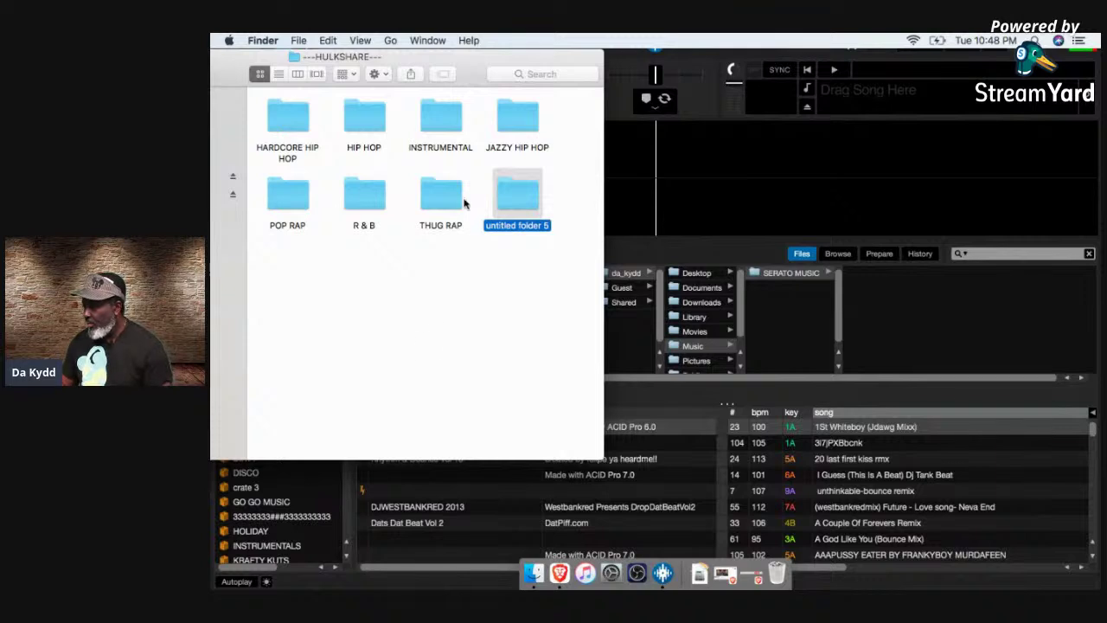
{"action": "left_click", "coordinate": [367, 340]}
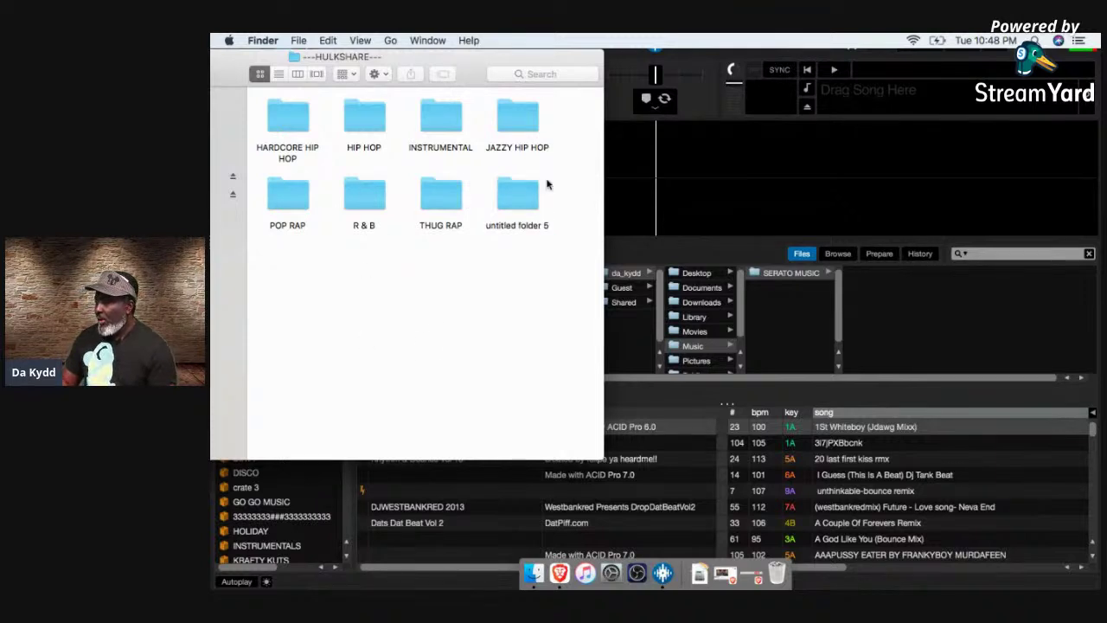
{"action": "left_click", "coordinate": [527, 226]}
{"action": "double_click", "coordinate": [526, 225]}
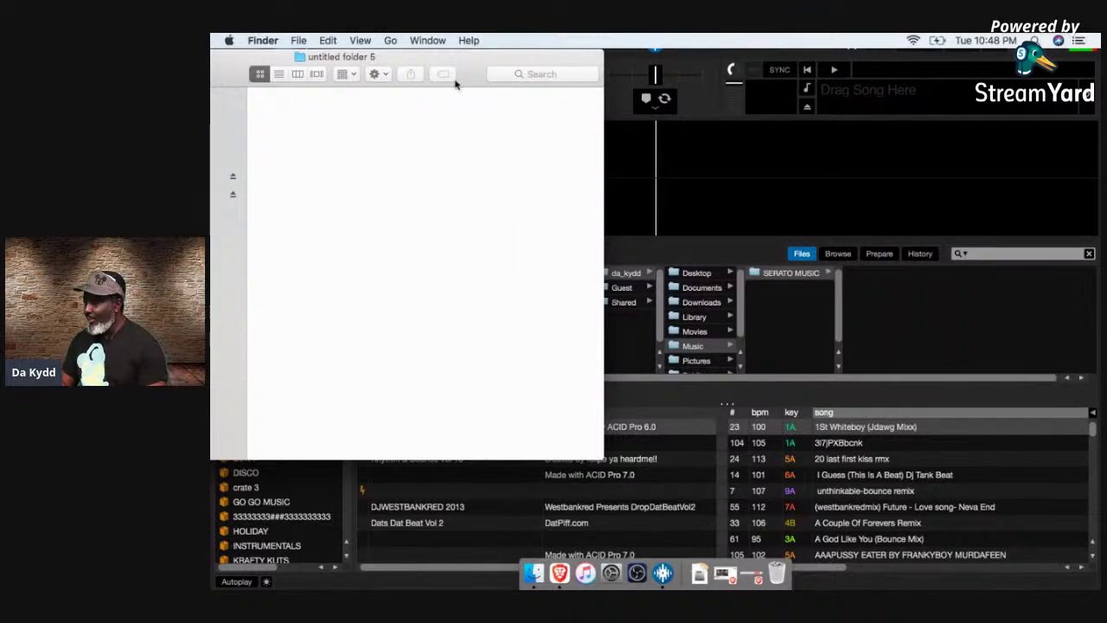
Step: Leave untitled folder 5, return to the SERATO MUSIC(BAK) drive and open the [<NEW MUSIC DOWNLOADS>] folder to check its contents
{"action": "left_click", "coordinate": [241, 84]}
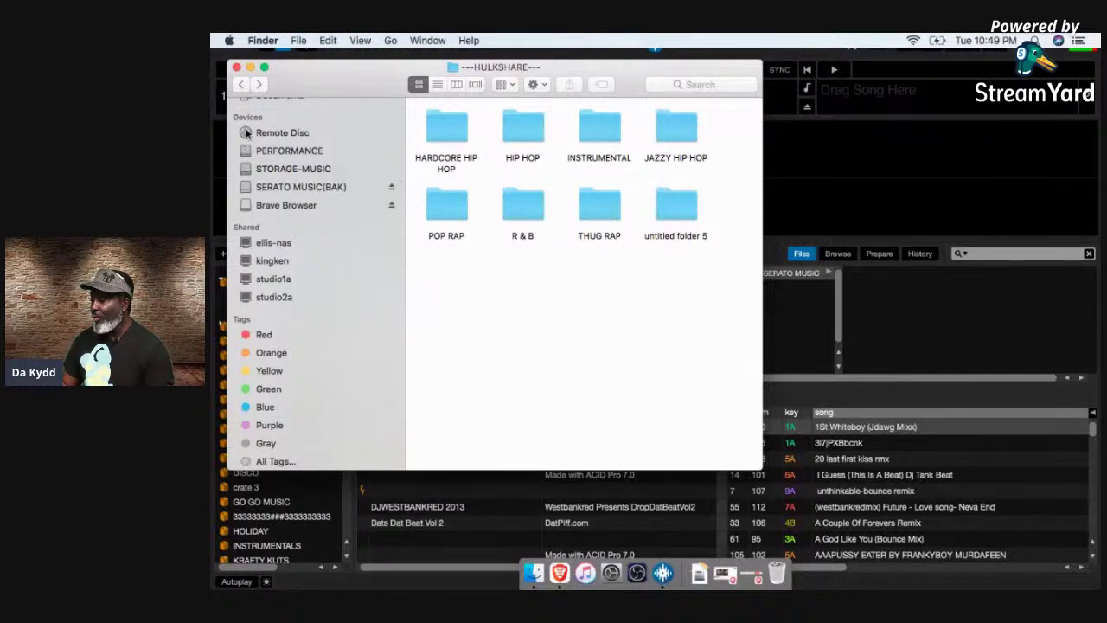
{"action": "left_click", "coordinate": [299, 186]}
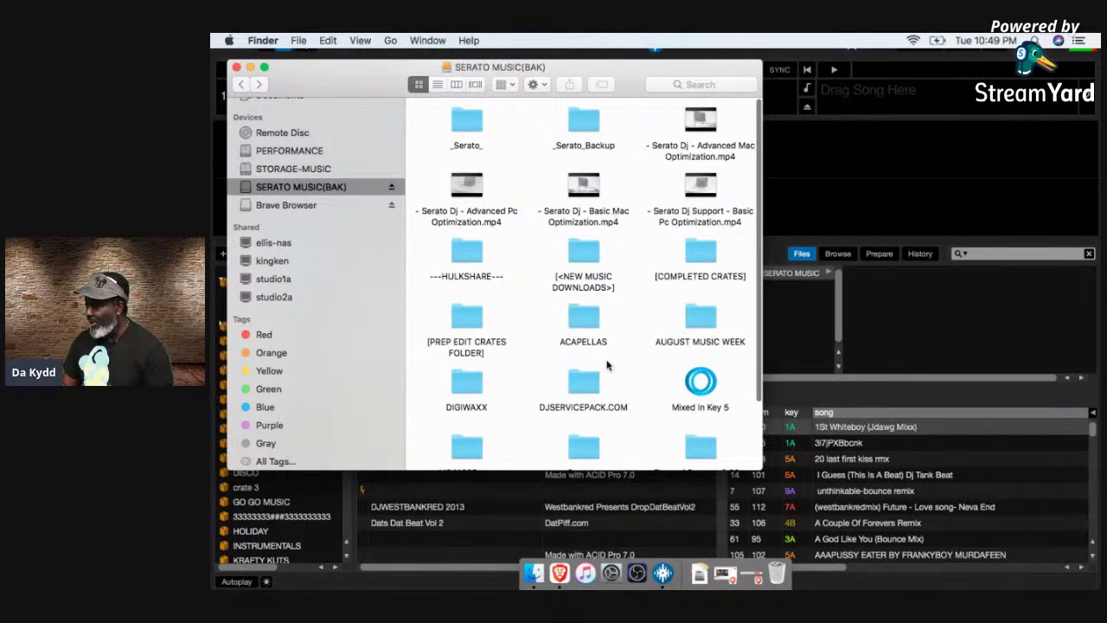
{"action": "left_click", "coordinate": [582, 264]}
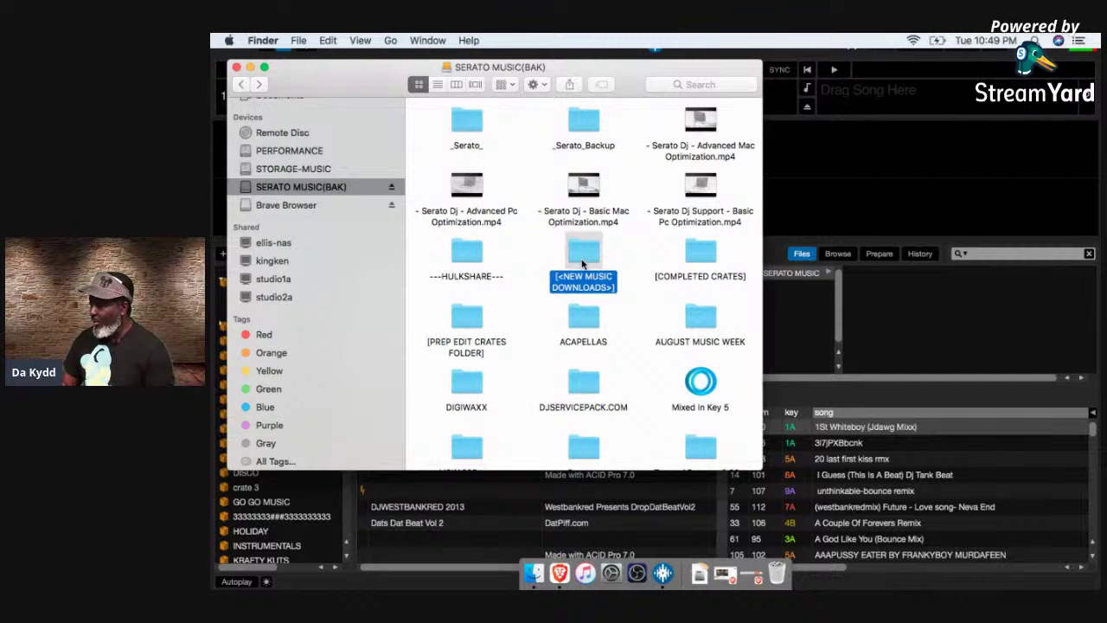
{"action": "double_click", "coordinate": [582, 263]}
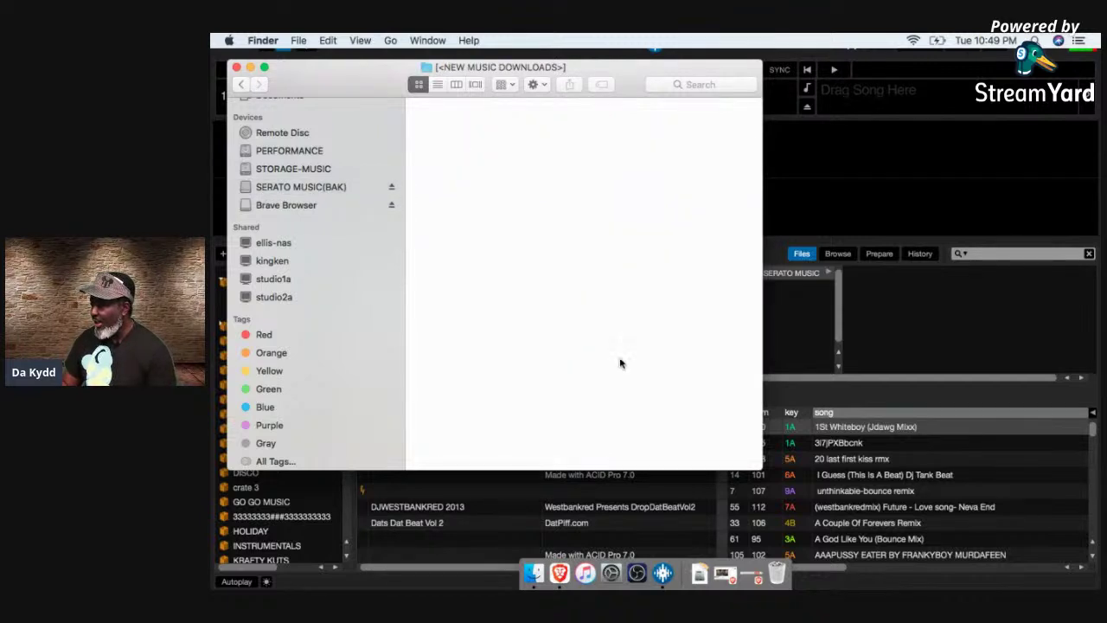
{"action": "right_click", "coordinate": [560, 362]}
{"action": "left_click", "coordinate": [548, 351]}
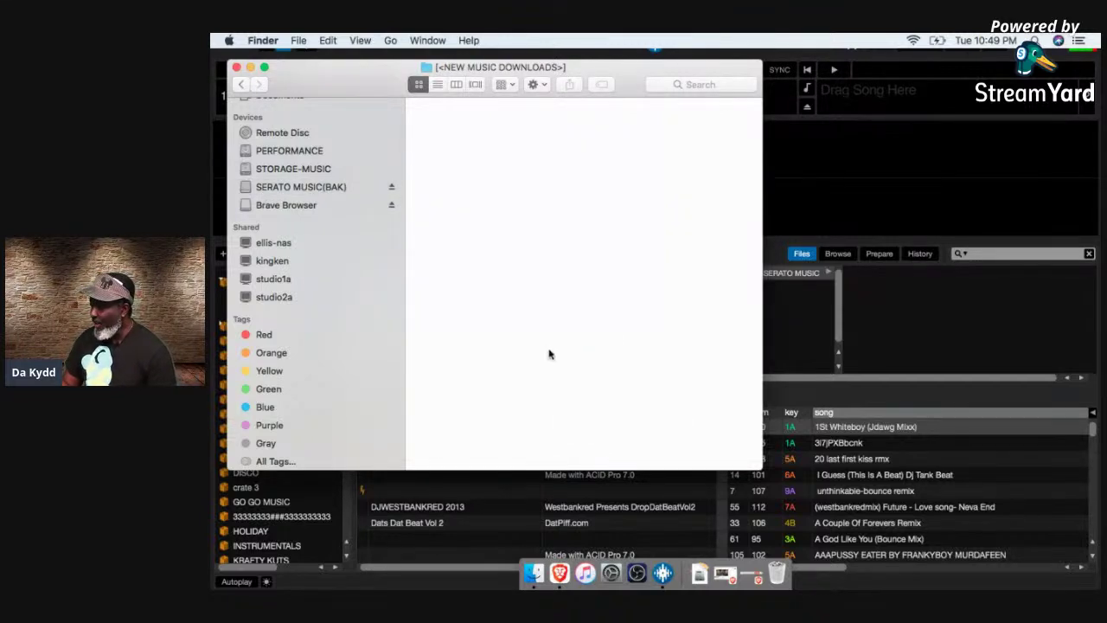
Step: From SERATO MUSIC(BAK), open [PREP EDIT CRATES FOLDER], Kids Songs and KID JERSEY JOINTS, and look through the tracks inside
{"action": "left_click", "coordinate": [240, 84]}
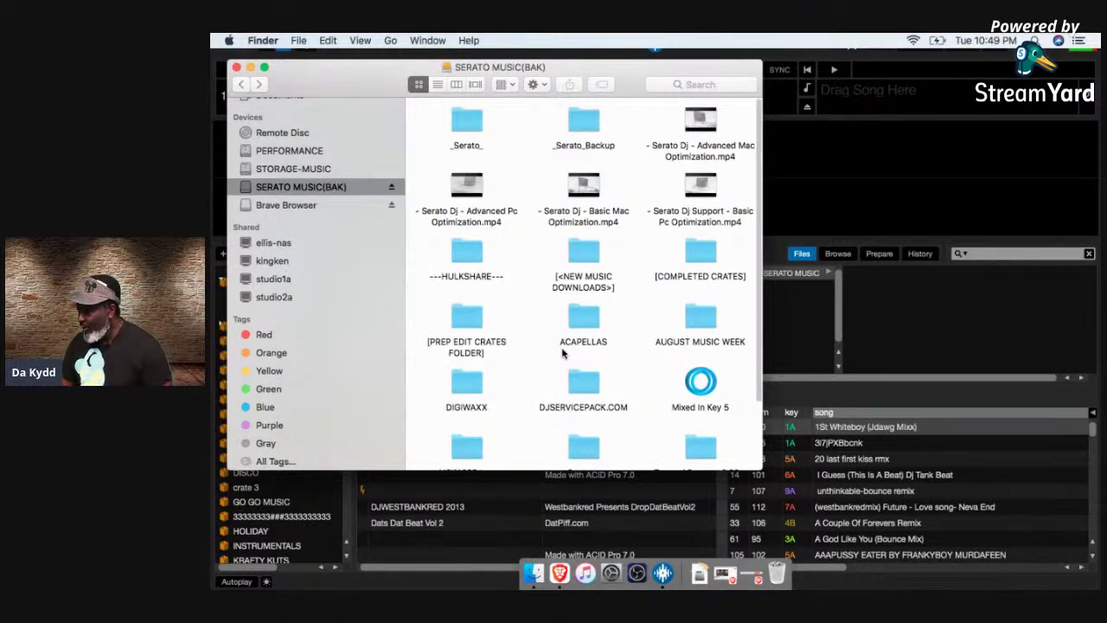
{"action": "double_click", "coordinate": [465, 320]}
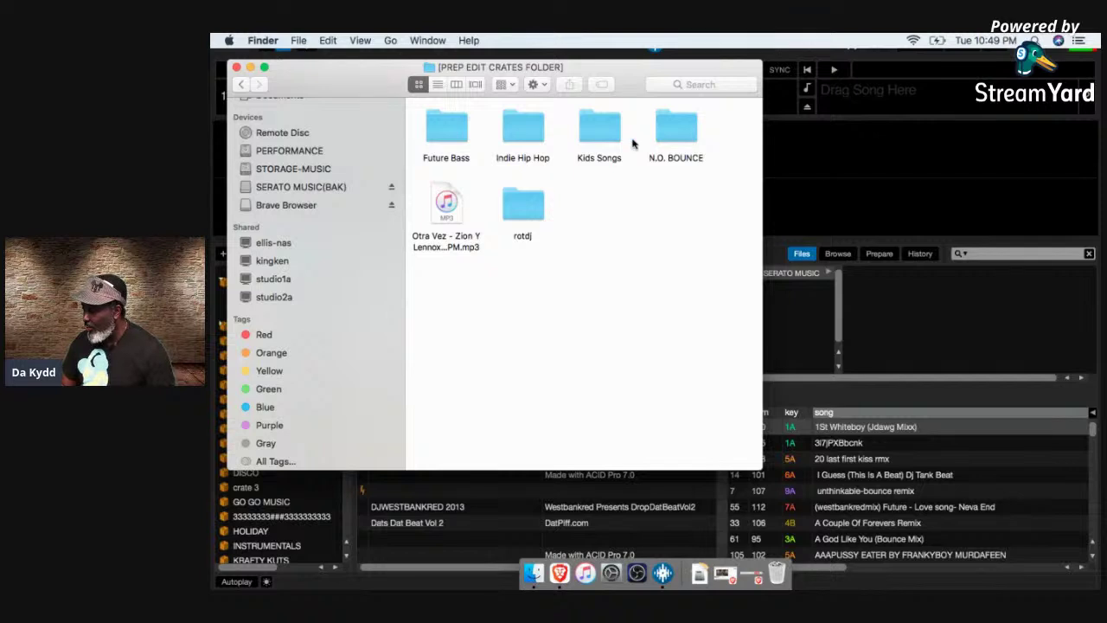
{"action": "double_click", "coordinate": [601, 134]}
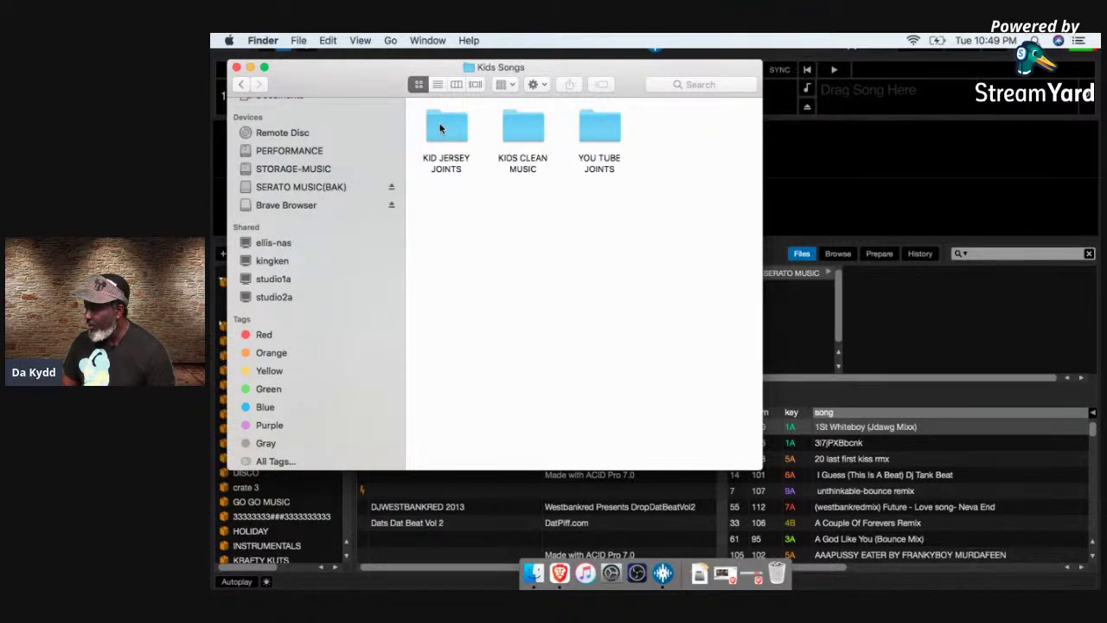
{"action": "left_click", "coordinate": [439, 129]}
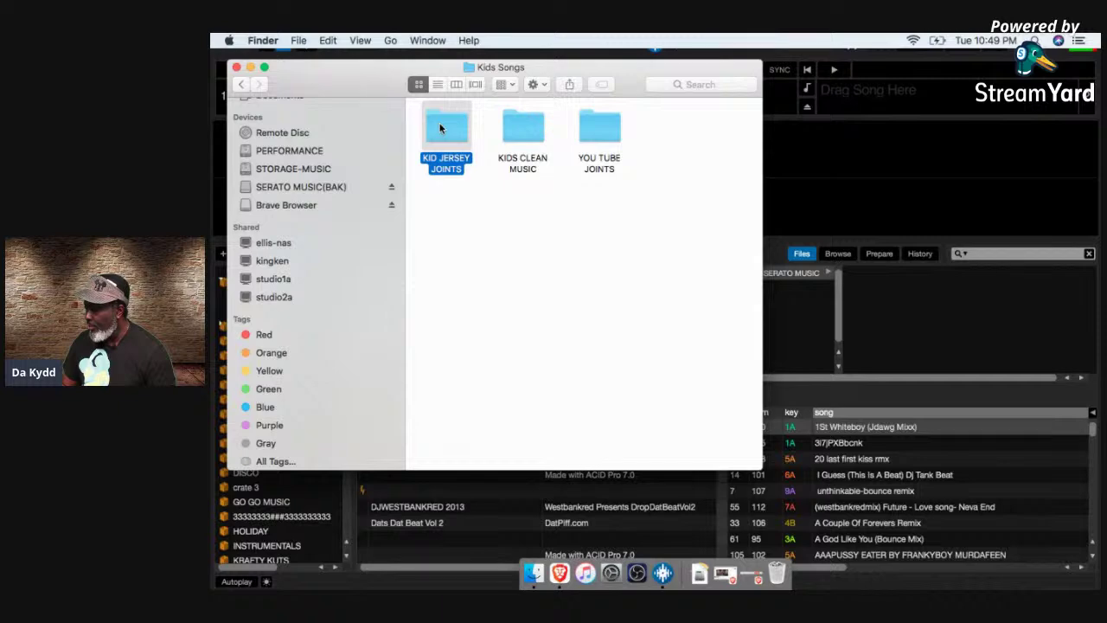
{"action": "double_click", "coordinate": [440, 129]}
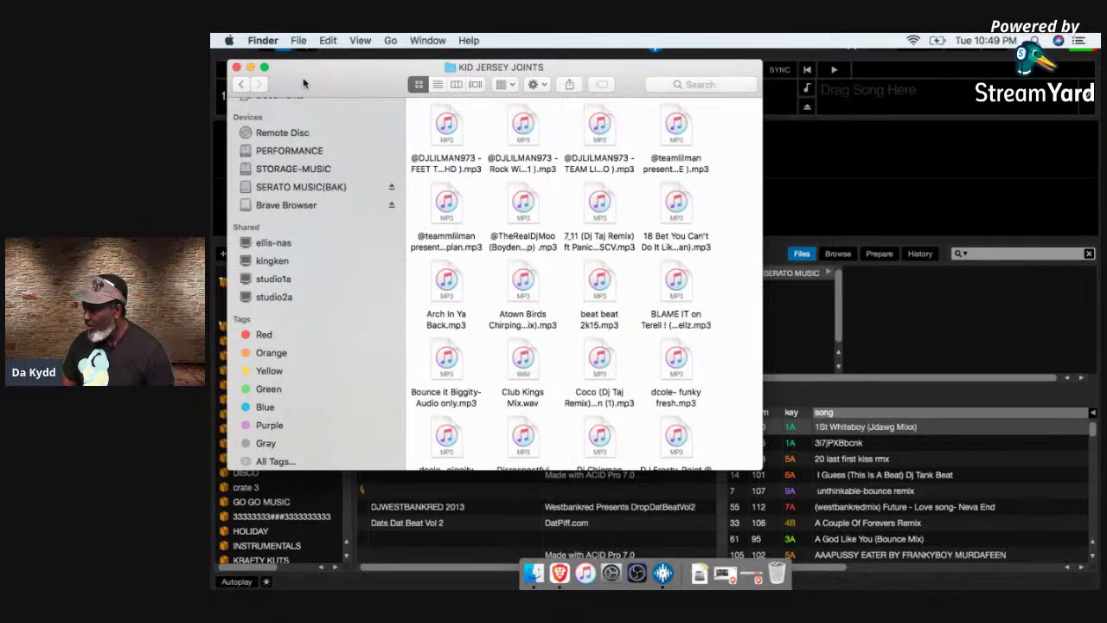
{"action": "scroll", "coordinate": [553, 354], "scroll_direction": "down", "scroll_amount": 10}
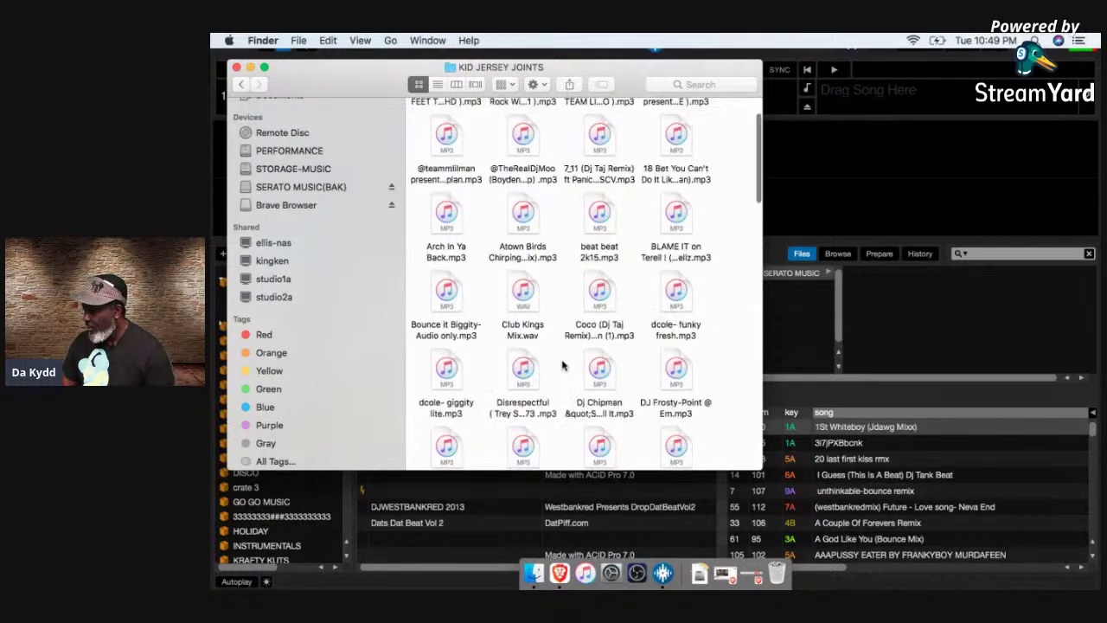
{"action": "scroll", "coordinate": [562, 364], "scroll_direction": "down", "scroll_amount": 2}
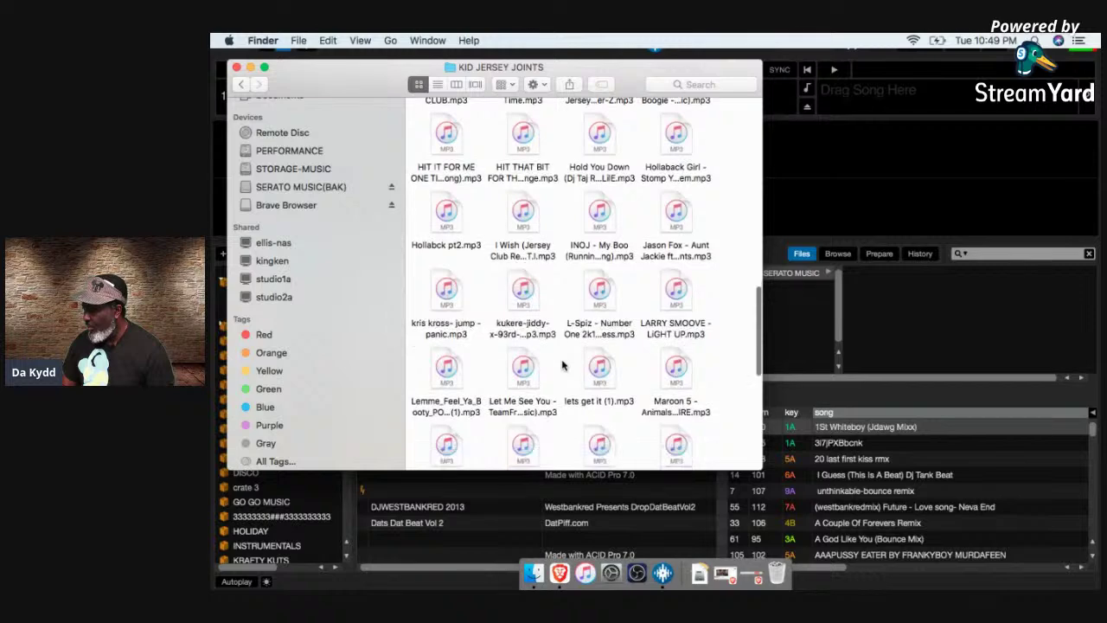
{"action": "scroll", "coordinate": [562, 364], "scroll_direction": "down", "scroll_amount": 10}
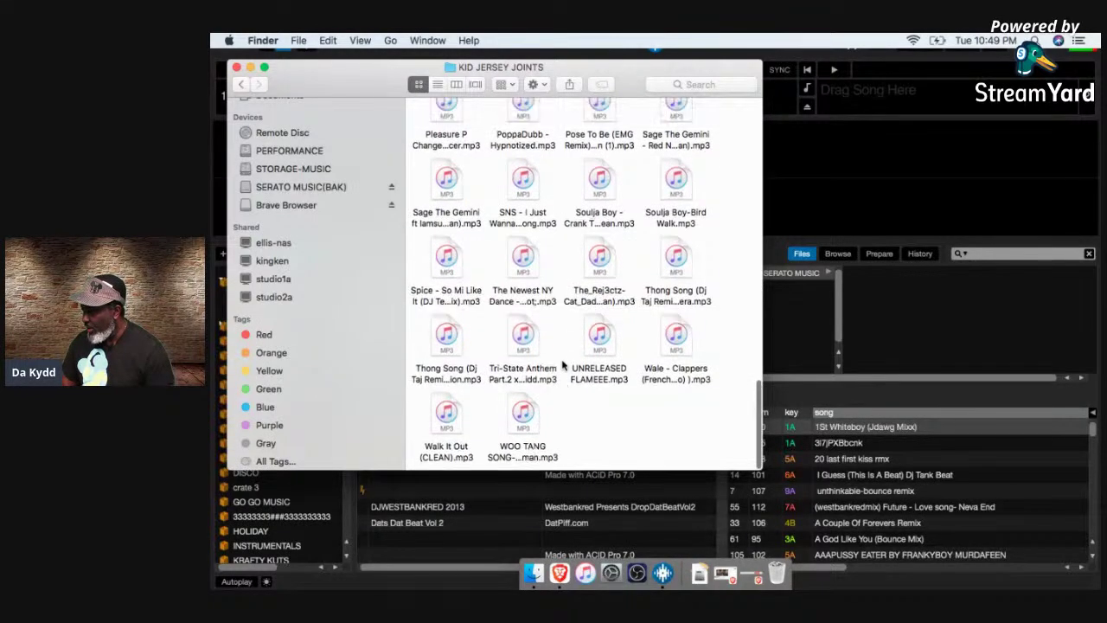
{"action": "scroll", "coordinate": [562, 364], "scroll_direction": "up", "scroll_amount": 15}
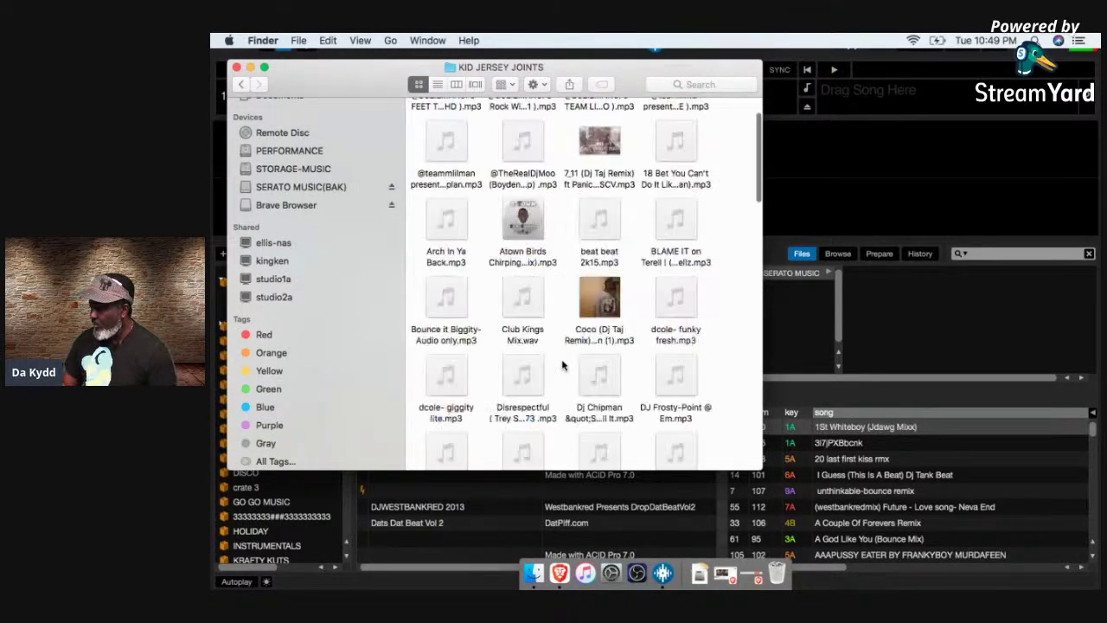
Step: Go back to the Kids Songs folder and move the Finder window aside to uncover Serato's crate list and file browser
{"action": "left_click", "coordinate": [241, 85]}
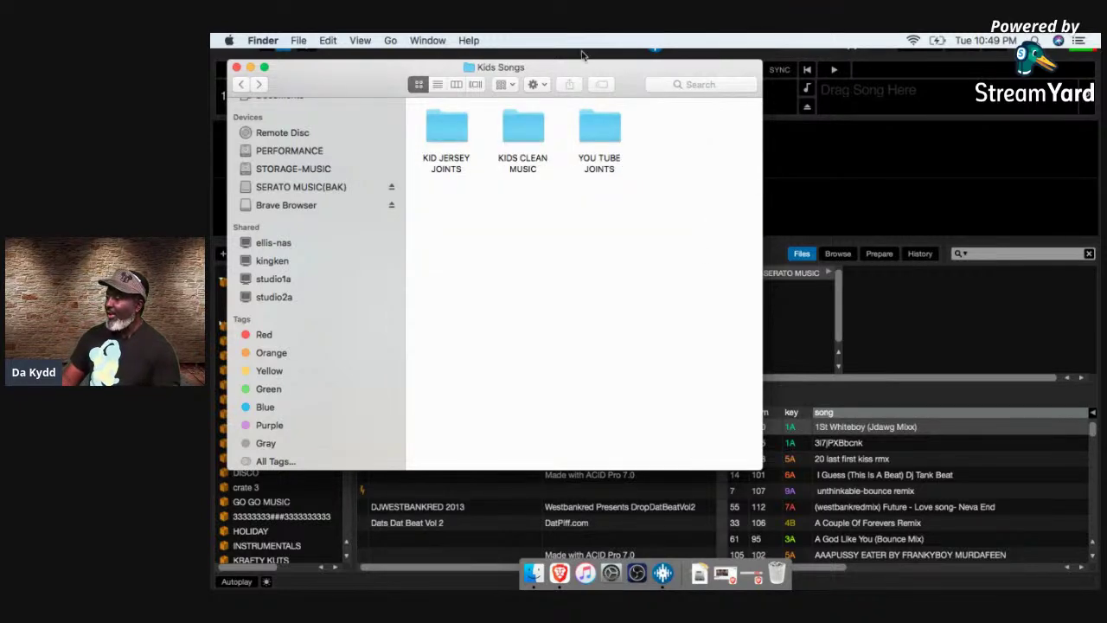
{"action": "left_click_drag", "start_coordinate": [581, 68], "coordinate": [946, 345]}
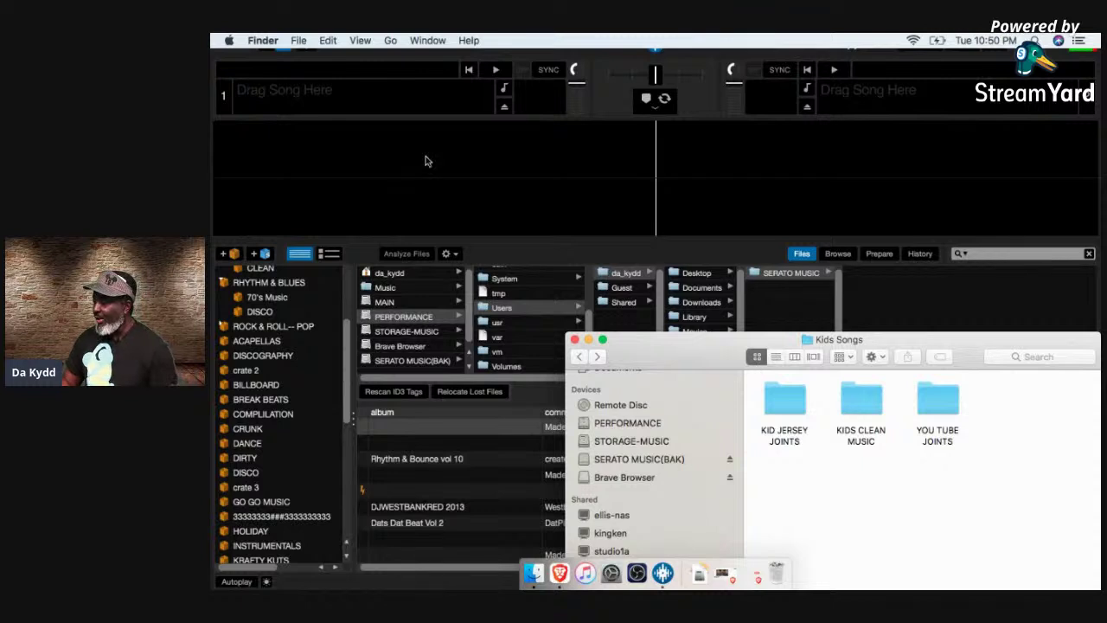
{"action": "left_click_drag", "start_coordinate": [1017, 463], "coordinate": [850, 573]}
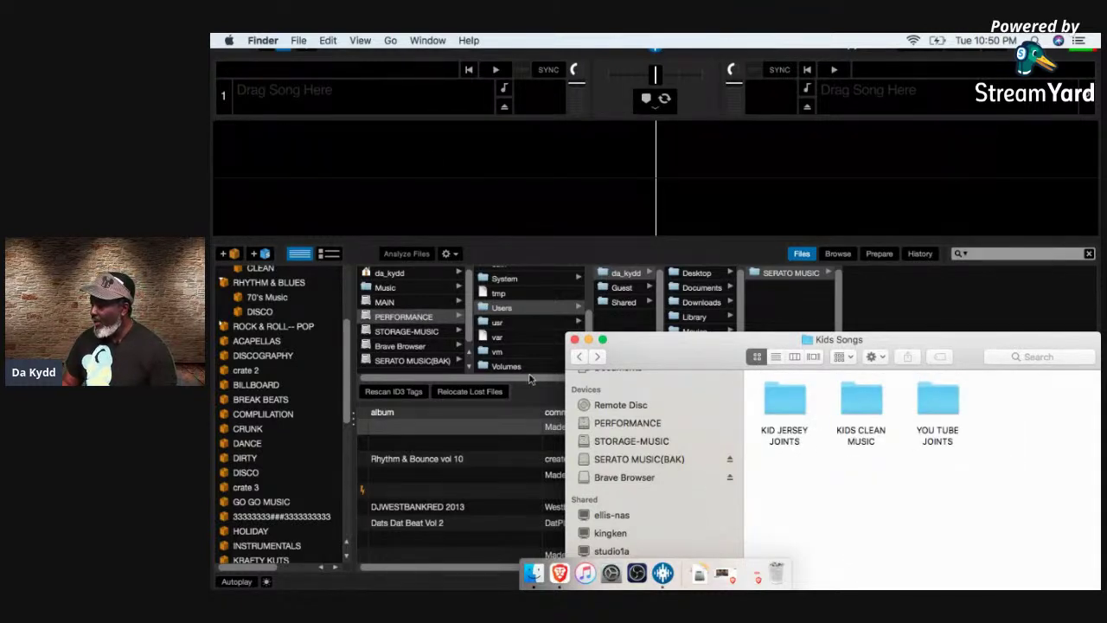
Step: Go back to [PREP EDIT CRATES FOLDER], open the rotdj folder and reposition its Finder window so more tracks fit on screen
{"action": "left_click", "coordinate": [579, 358]}
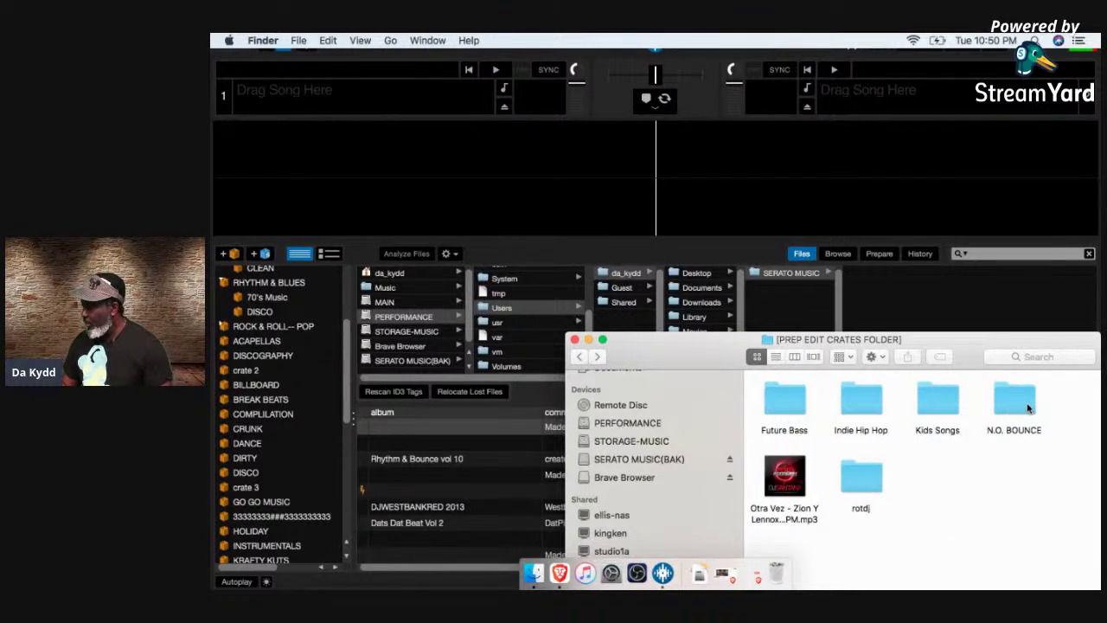
{"action": "left_click", "coordinate": [867, 487]}
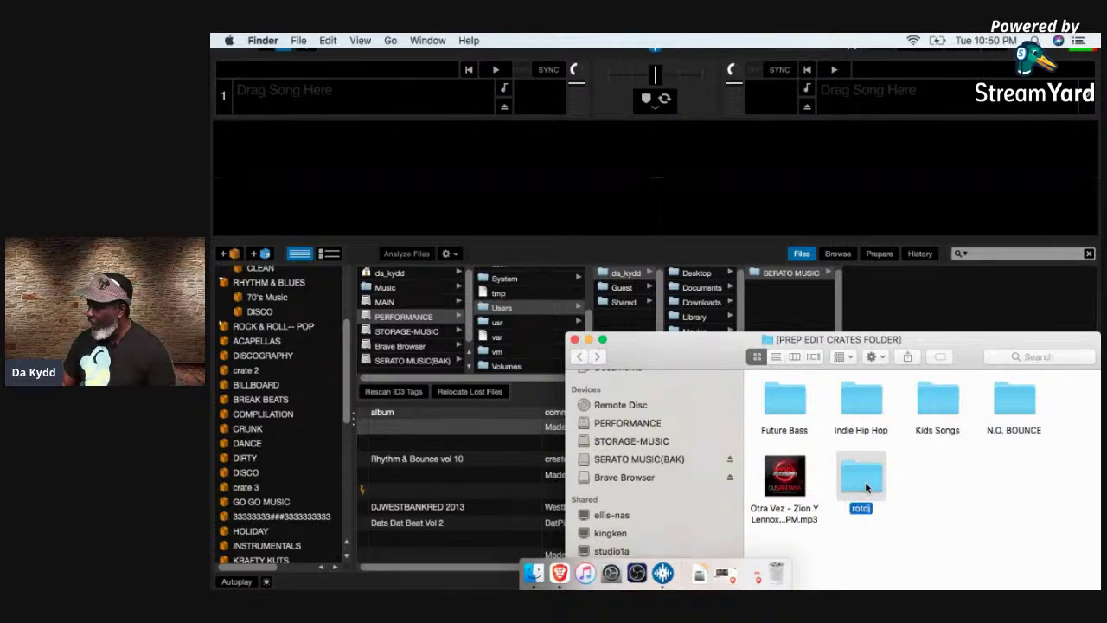
{"action": "double_click", "coordinate": [866, 487]}
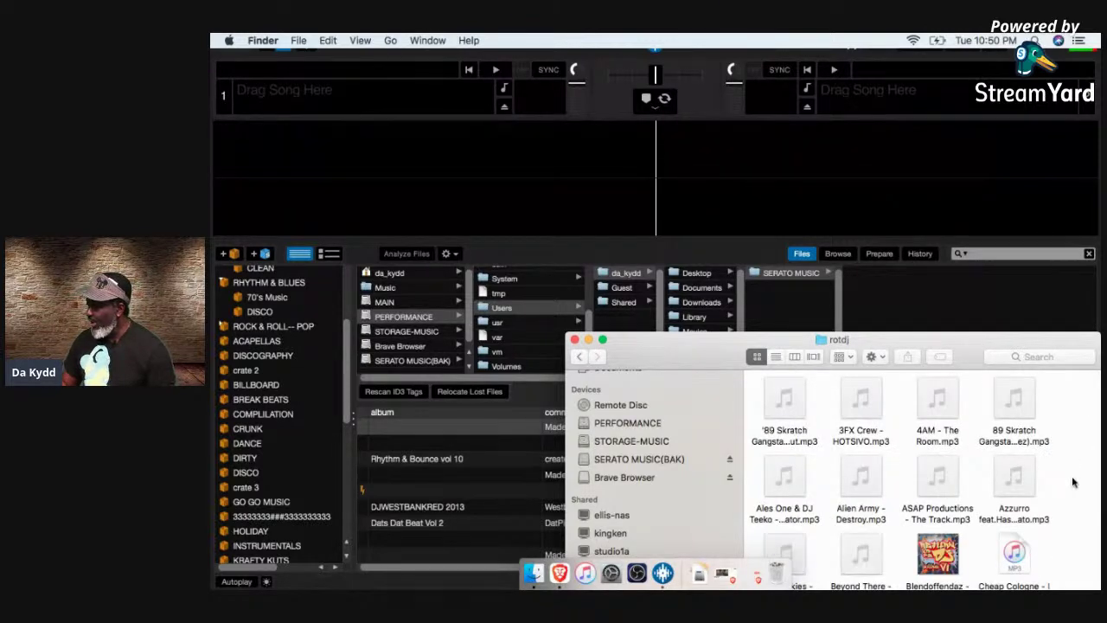
{"action": "scroll", "coordinate": [1072, 482], "scroll_direction": "down", "scroll_amount": 3}
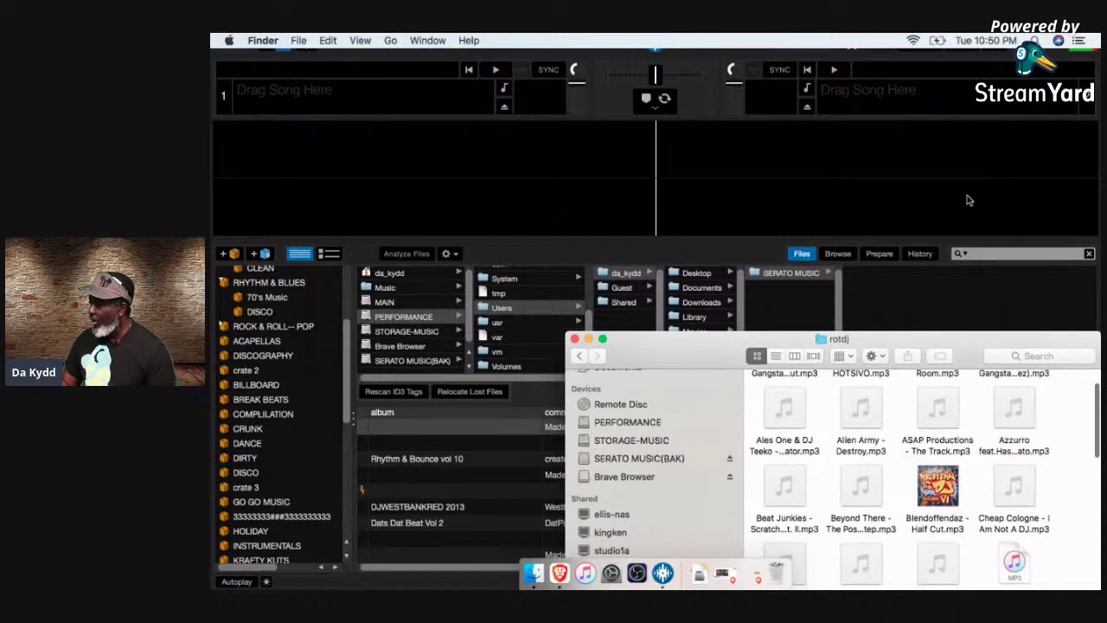
{"action": "left_click_drag", "start_coordinate": [951, 339], "coordinate": [951, 61]}
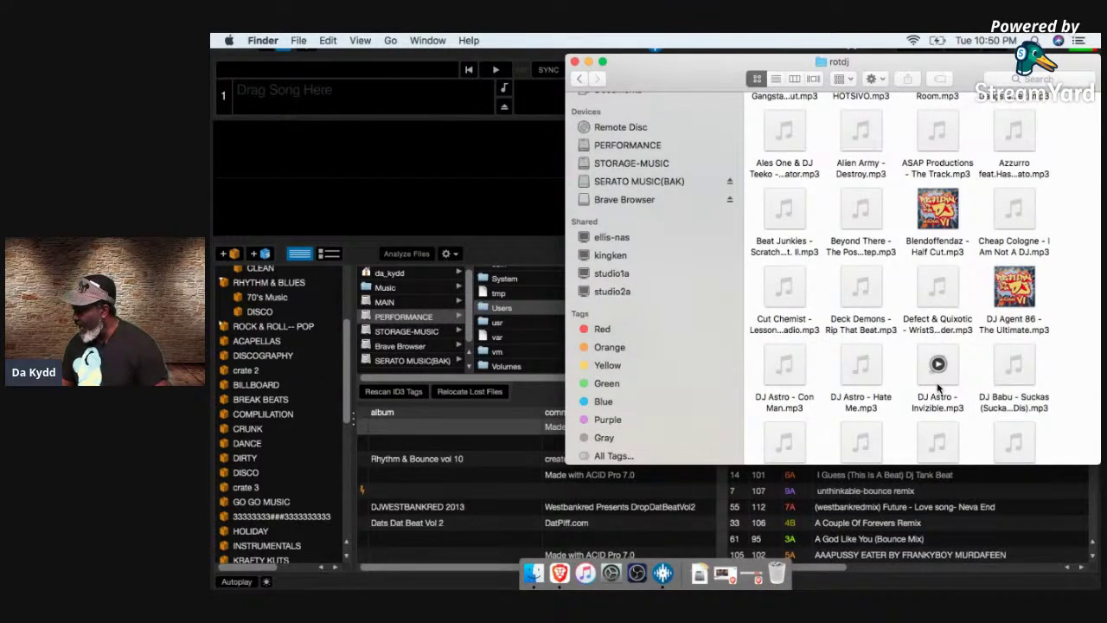
Step: Look through the tracks in the rotdj folder down to the last Z-Trip files and back to the beginning
{"action": "scroll", "coordinate": [938, 387], "scroll_direction": "down", "scroll_amount": 5}
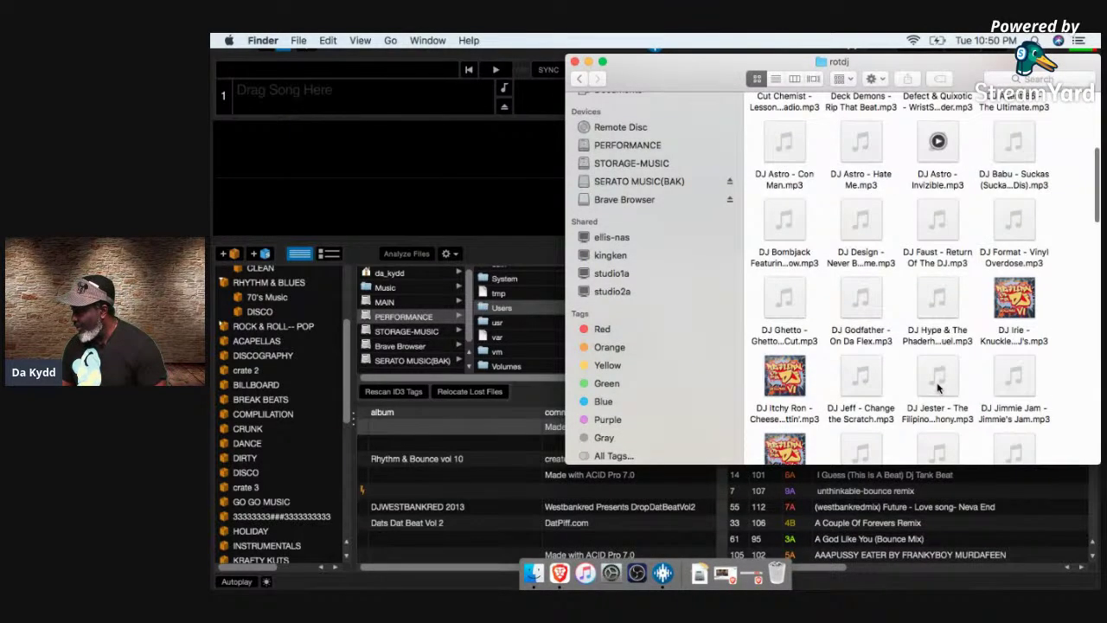
{"action": "scroll", "coordinate": [938, 386], "scroll_direction": "down", "scroll_amount": 5}
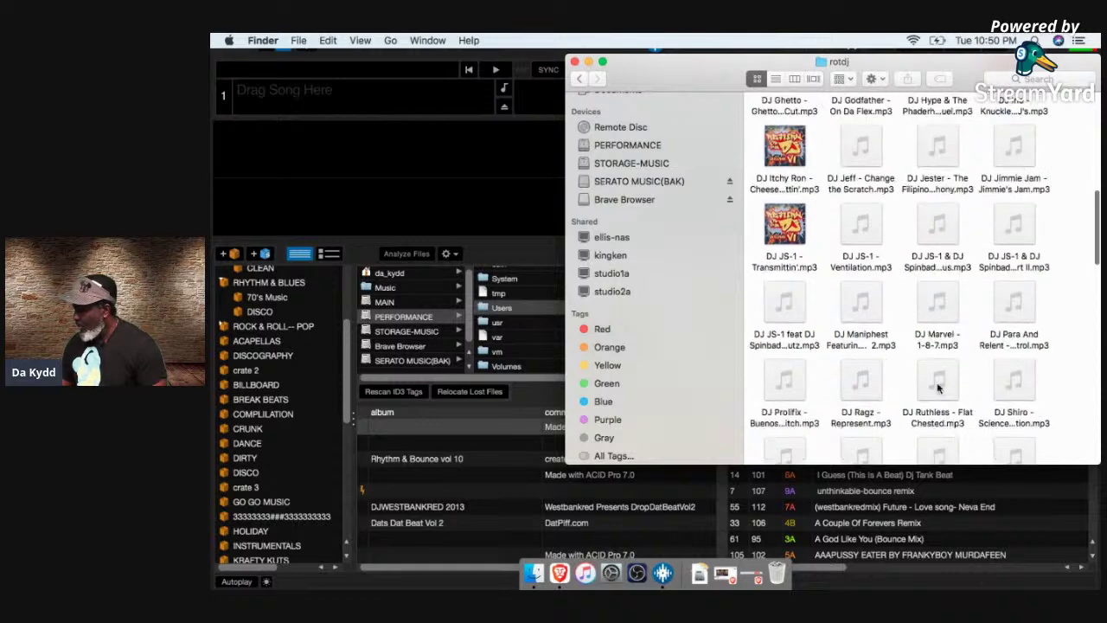
{"action": "scroll", "coordinate": [937, 386], "scroll_direction": "down", "scroll_amount": 10}
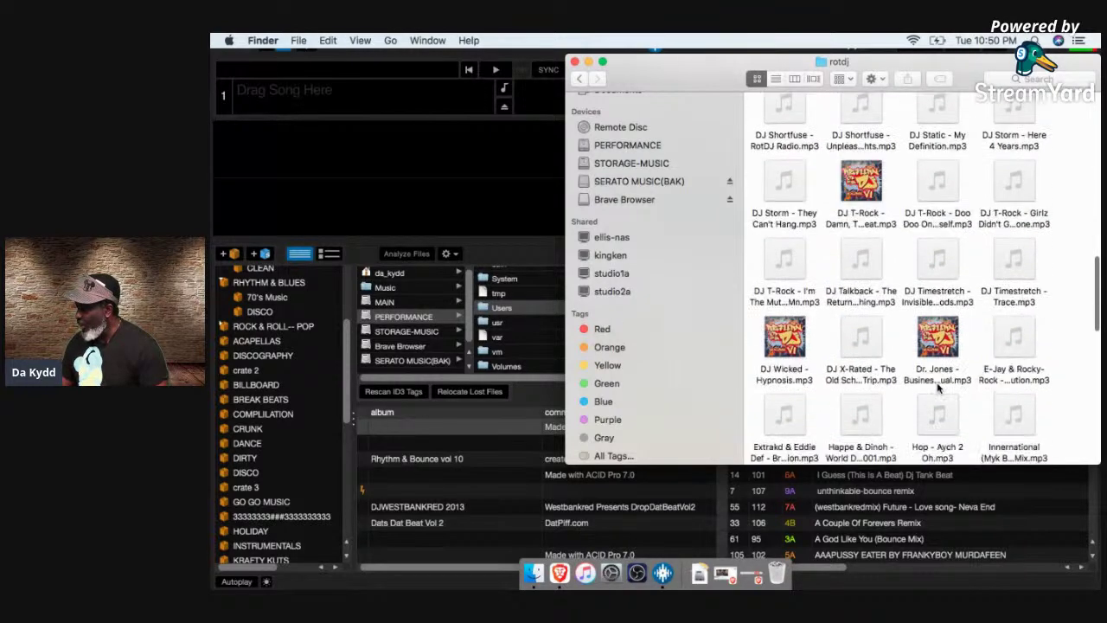
{"action": "scroll", "coordinate": [937, 389], "scroll_direction": "down", "scroll_amount": 10}
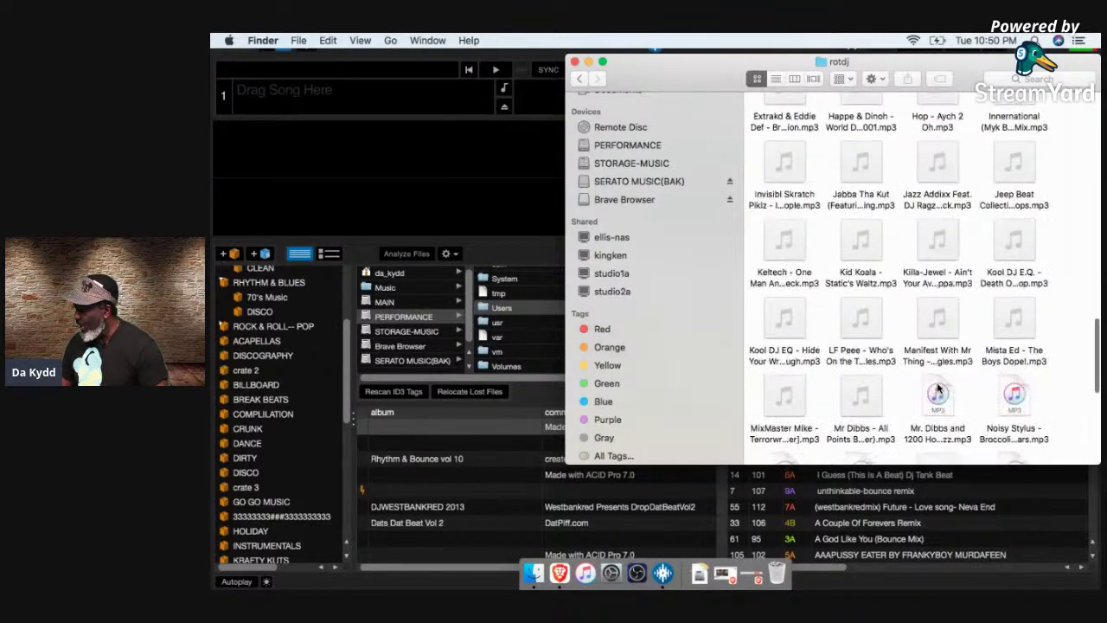
{"action": "scroll", "coordinate": [937, 389], "scroll_direction": "down", "scroll_amount": 5}
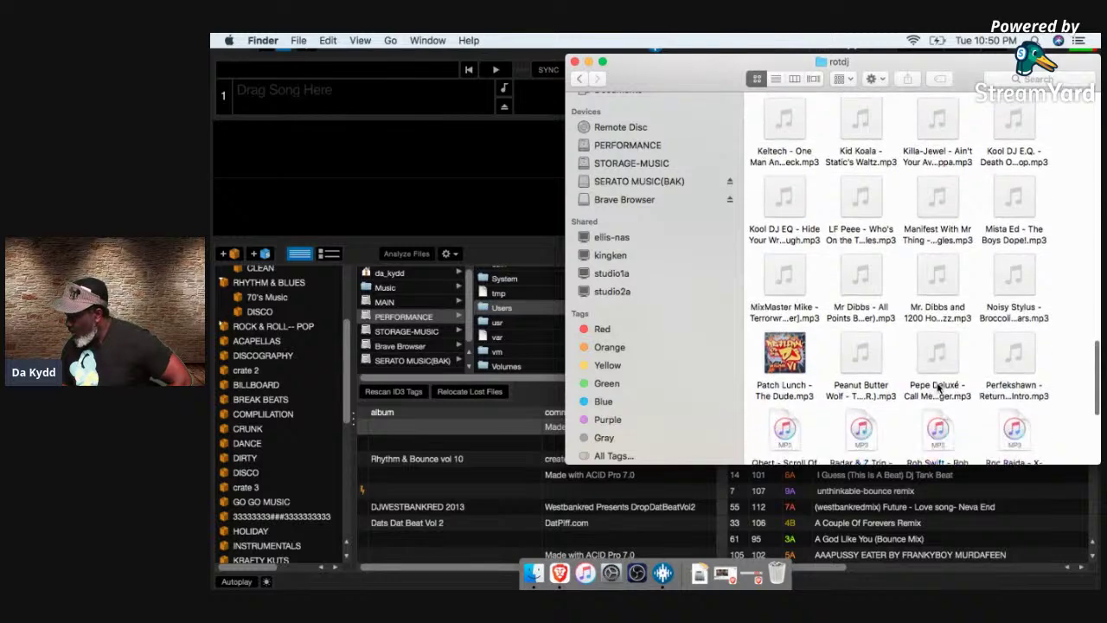
{"action": "scroll", "coordinate": [937, 387], "scroll_direction": "down", "scroll_amount": 8}
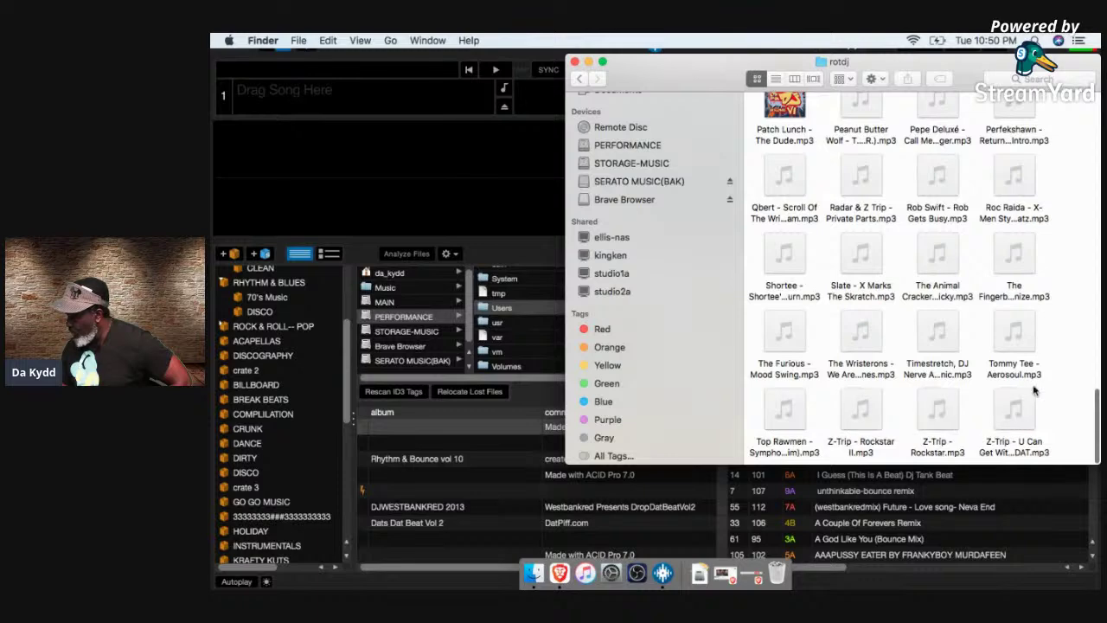
{"action": "scroll", "coordinate": [1013, 330], "scroll_direction": "up", "scroll_amount": 15}
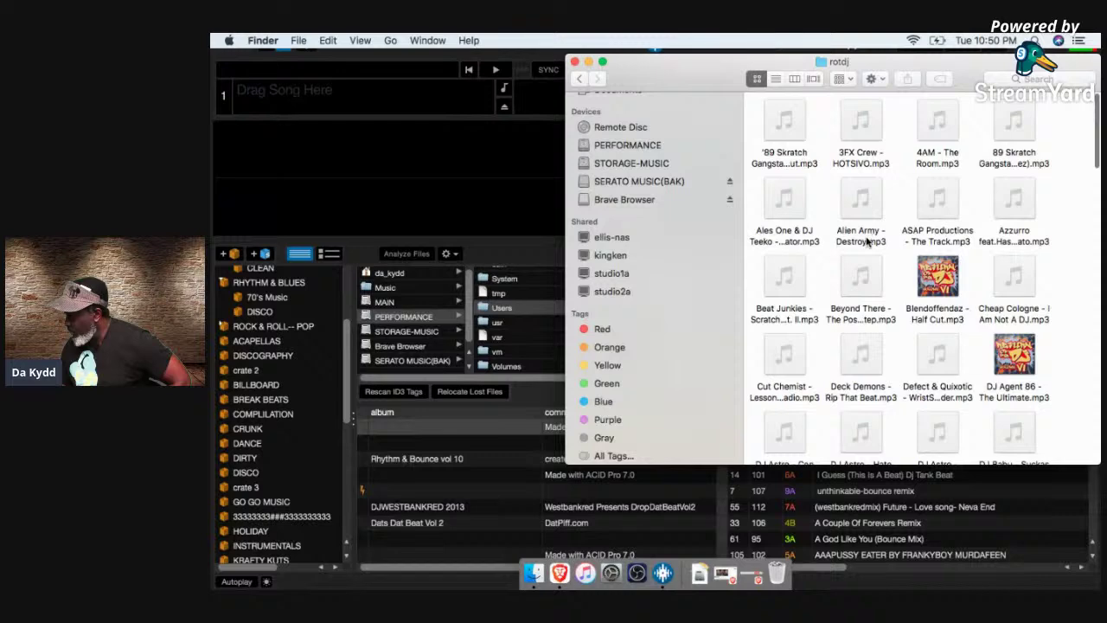
{"action": "scroll", "coordinate": [1015, 409], "scroll_direction": "down", "scroll_amount": 4}
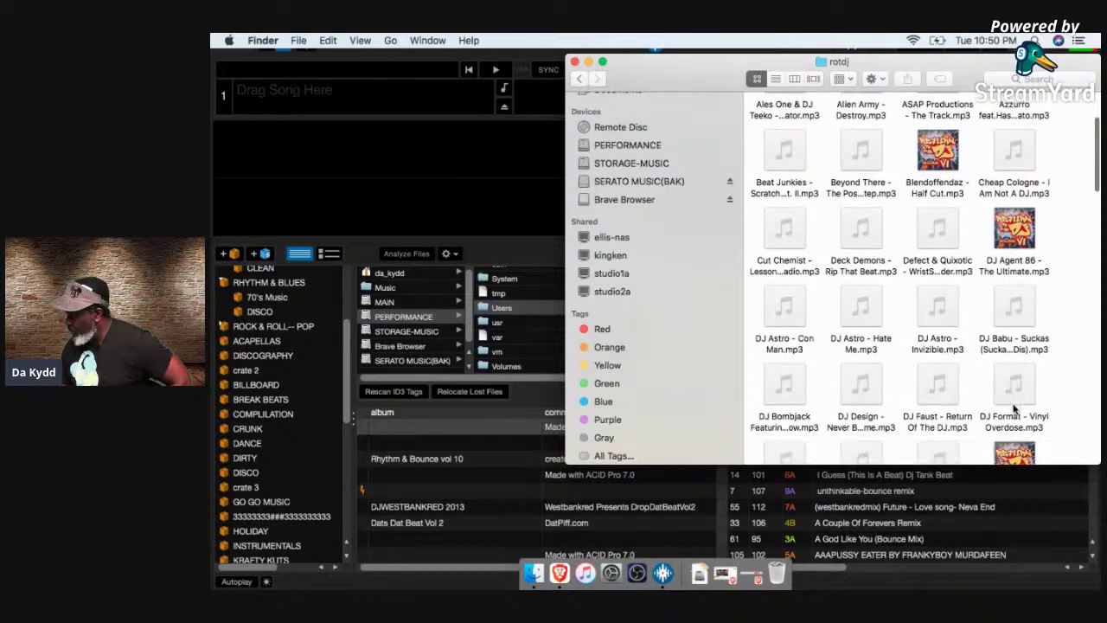
Step: Look through the rotdj tracks again from the first files down to the end of the folder
{"action": "scroll", "coordinate": [1015, 409], "scroll_direction": "down", "scroll_amount": 2}
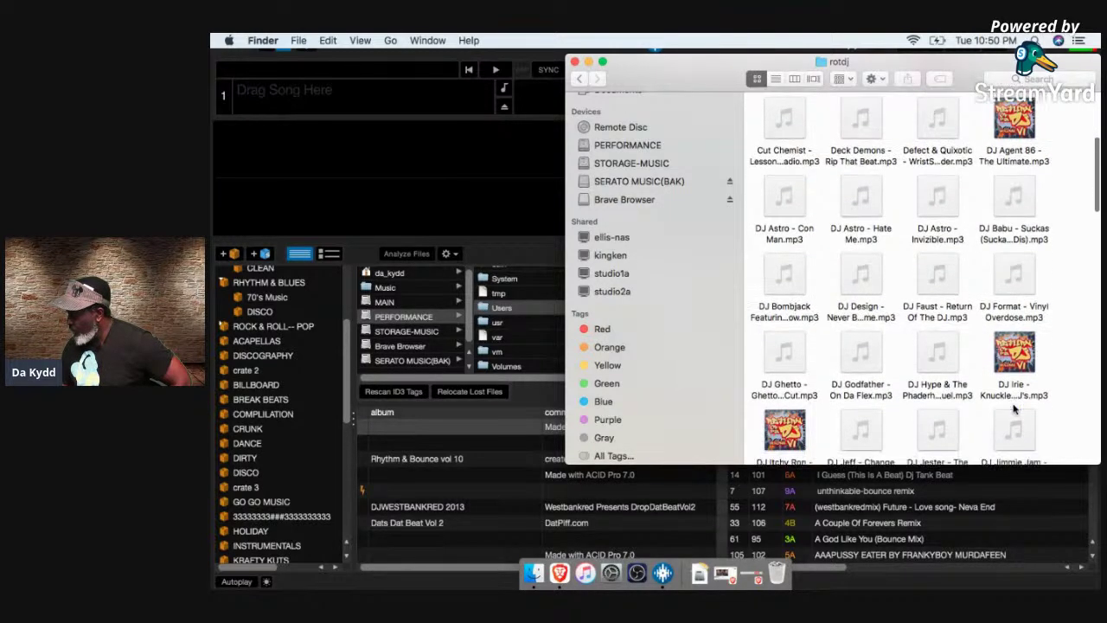
{"action": "scroll", "coordinate": [1015, 410], "scroll_direction": "down", "scroll_amount": 4}
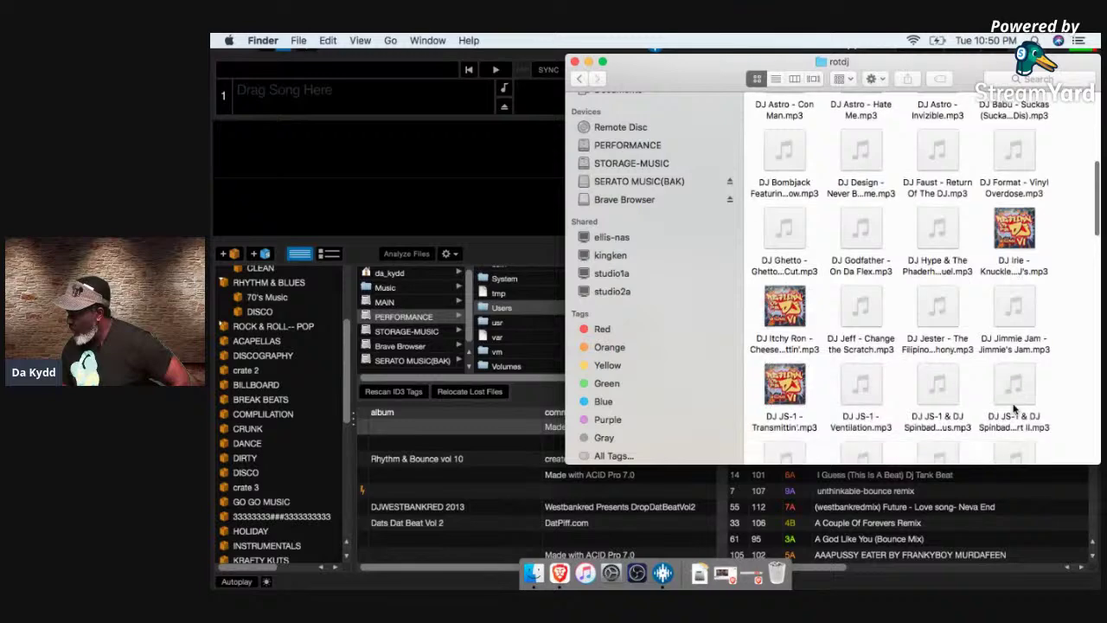
{"action": "scroll", "coordinate": [1016, 410], "scroll_direction": "down", "scroll_amount": 3}
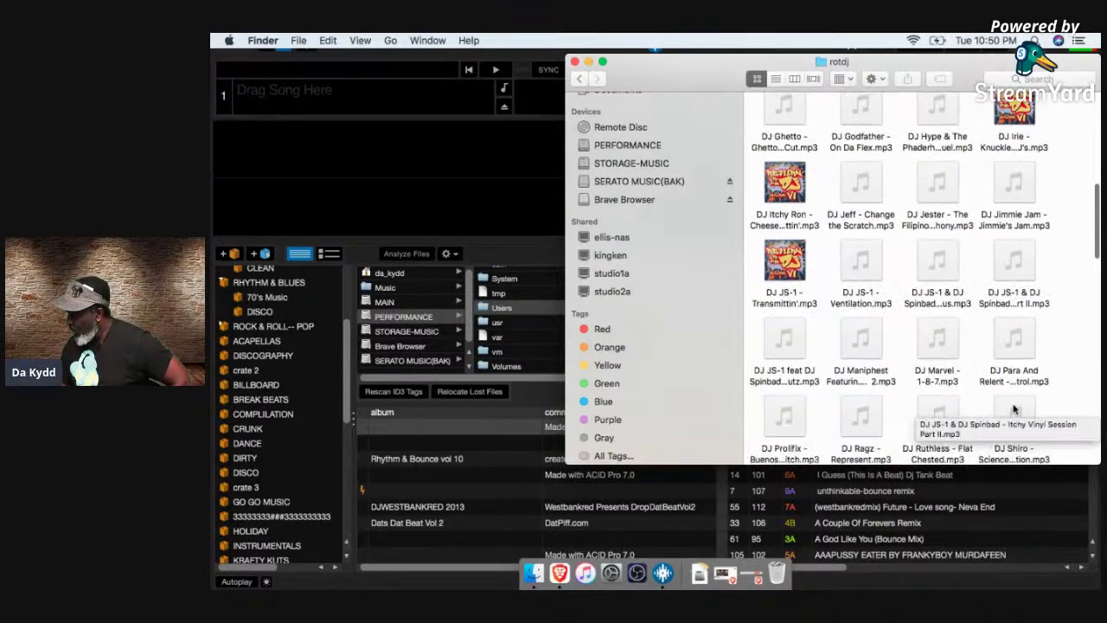
{"action": "scroll", "coordinate": [1015, 410], "scroll_direction": "down", "scroll_amount": 3}
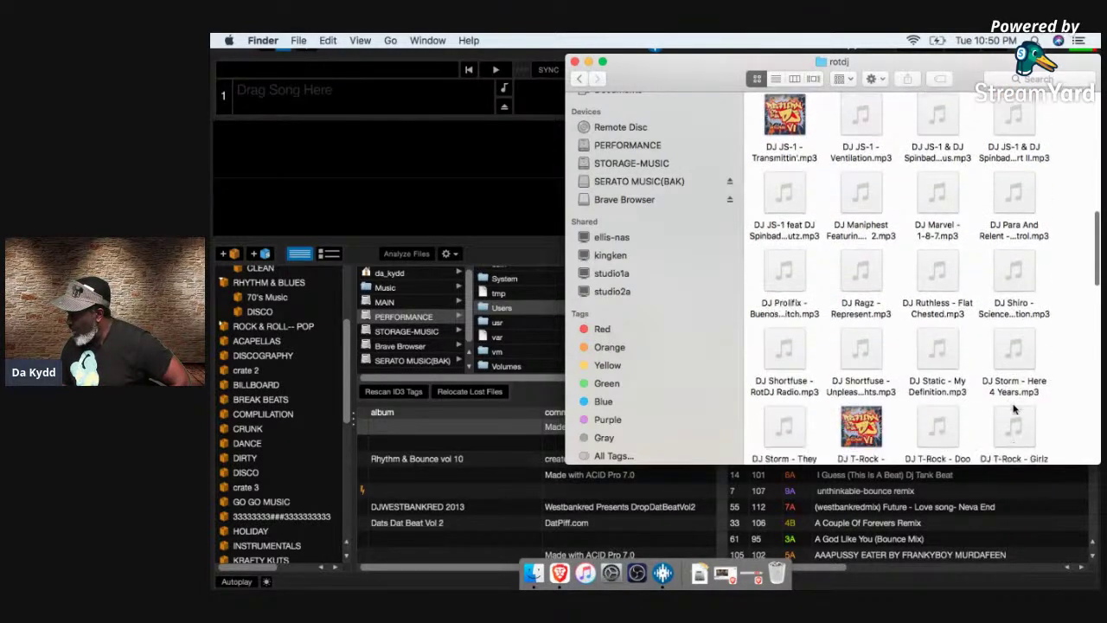
{"action": "scroll", "coordinate": [1015, 410], "scroll_direction": "down", "scroll_amount": 3}
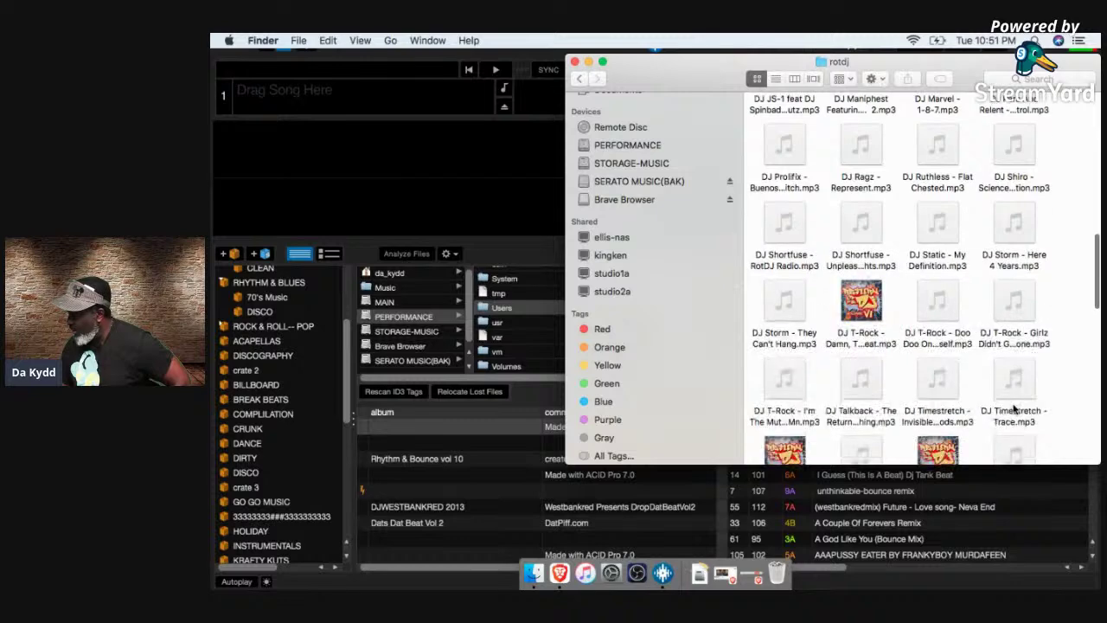
{"action": "scroll", "coordinate": [1015, 410], "scroll_direction": "down", "scroll_amount": 1}
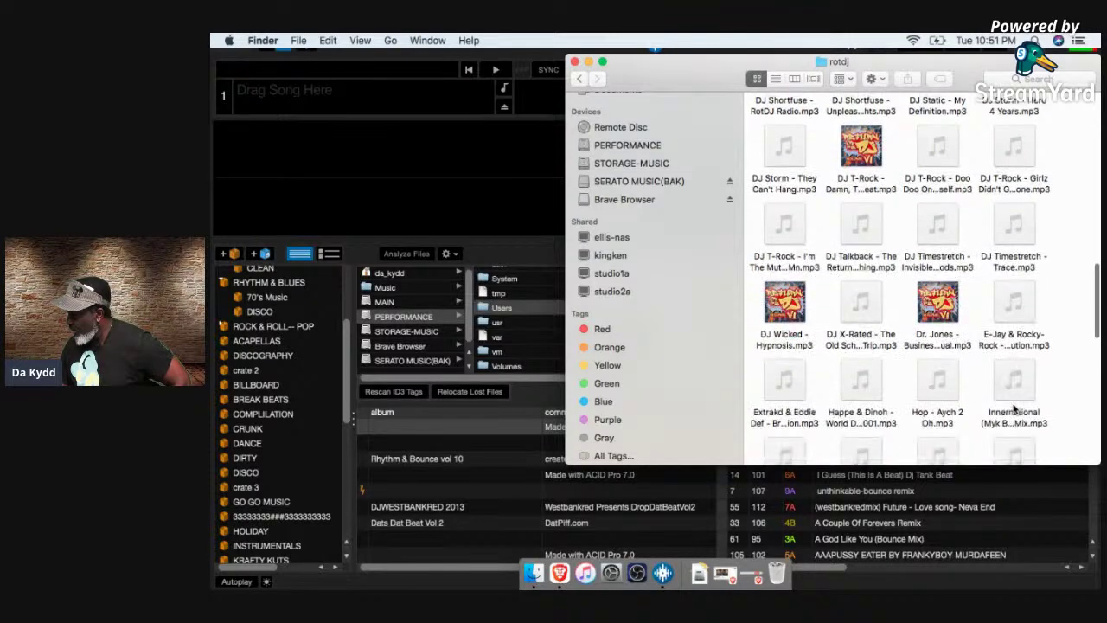
{"action": "scroll", "coordinate": [1015, 408], "scroll_direction": "down", "scroll_amount": 3}
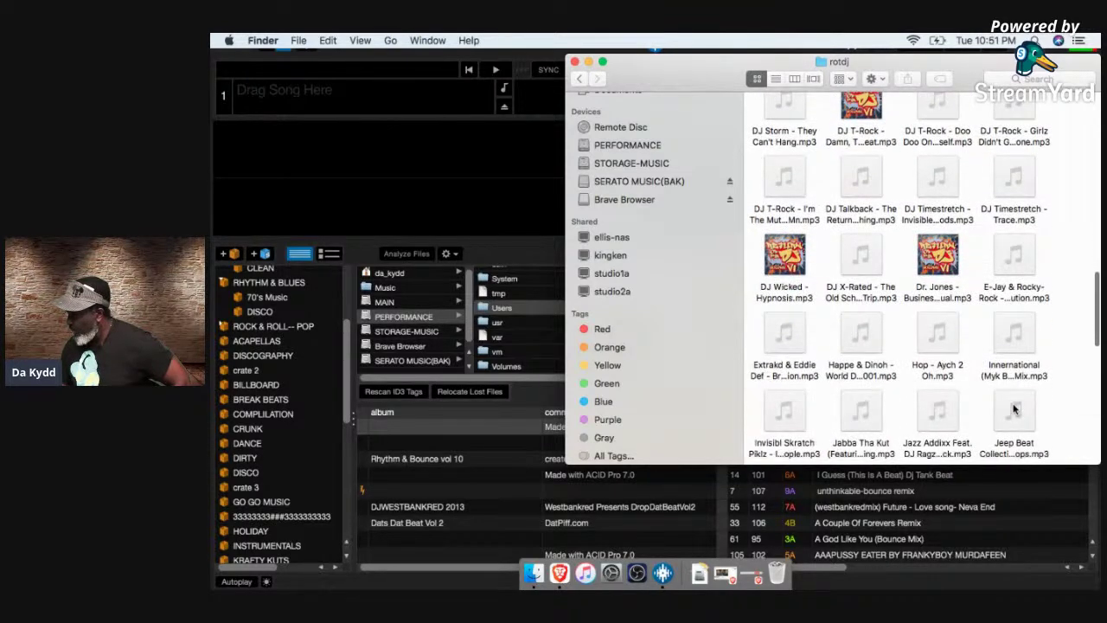
{"action": "scroll", "coordinate": [1015, 408], "scroll_direction": "down", "scroll_amount": 5}
{"action": "scroll", "coordinate": [1015, 408], "scroll_direction": "down", "scroll_amount": 4}
{"action": "scroll", "coordinate": [1015, 408], "scroll_direction": "down", "scroll_amount": 1}
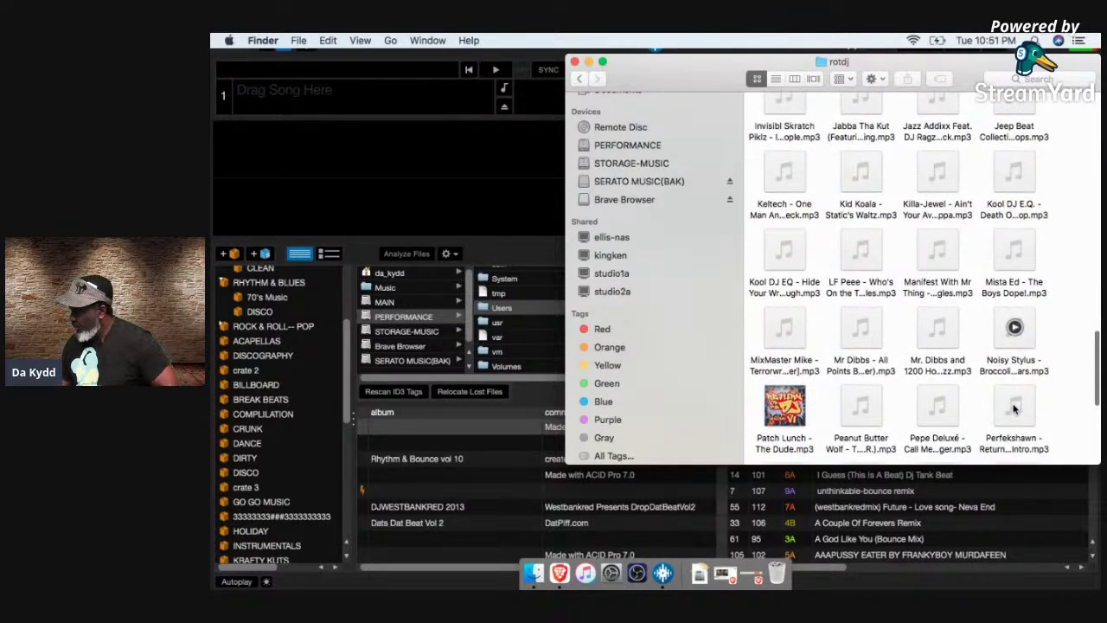
{"action": "scroll", "coordinate": [1015, 408], "scroll_direction": "down", "scroll_amount": 2}
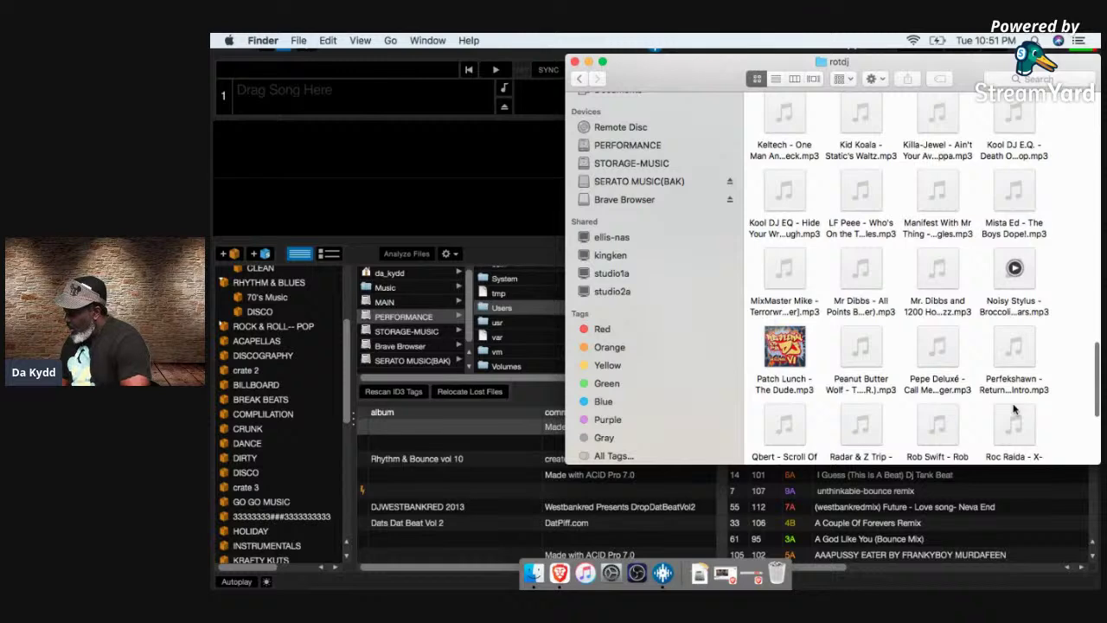
{"action": "scroll", "coordinate": [1015, 408], "scroll_direction": "down", "scroll_amount": 4}
{"action": "scroll", "coordinate": [1015, 408], "scroll_direction": "down", "scroll_amount": 2}
{"action": "left_click", "coordinate": [1025, 200]}
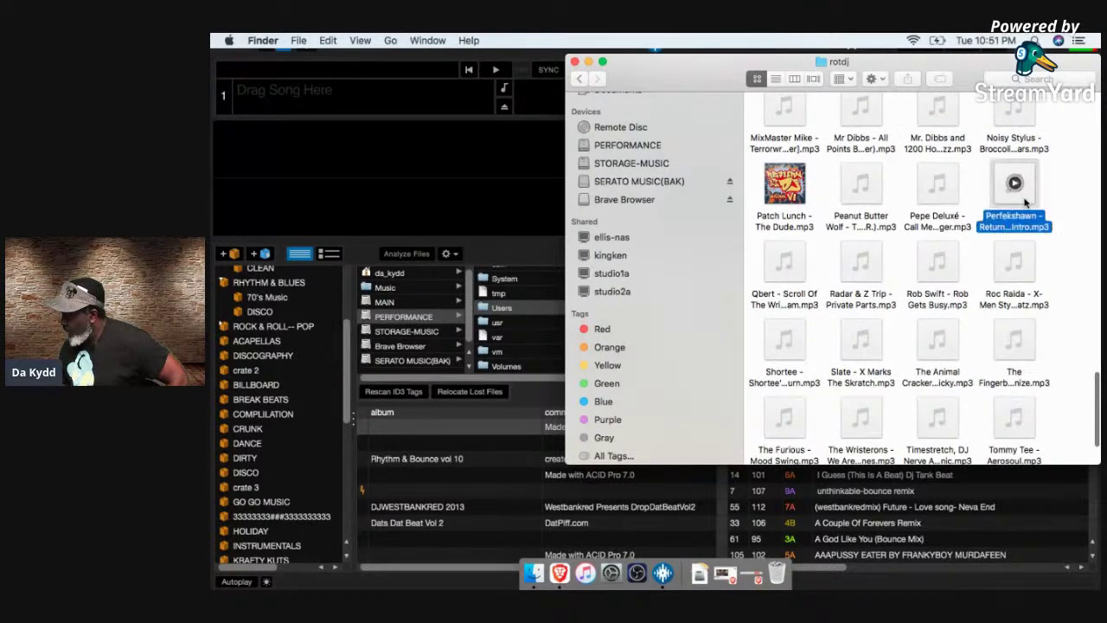
{"action": "scroll", "coordinate": [1029, 401], "scroll_direction": "down", "scroll_amount": 3}
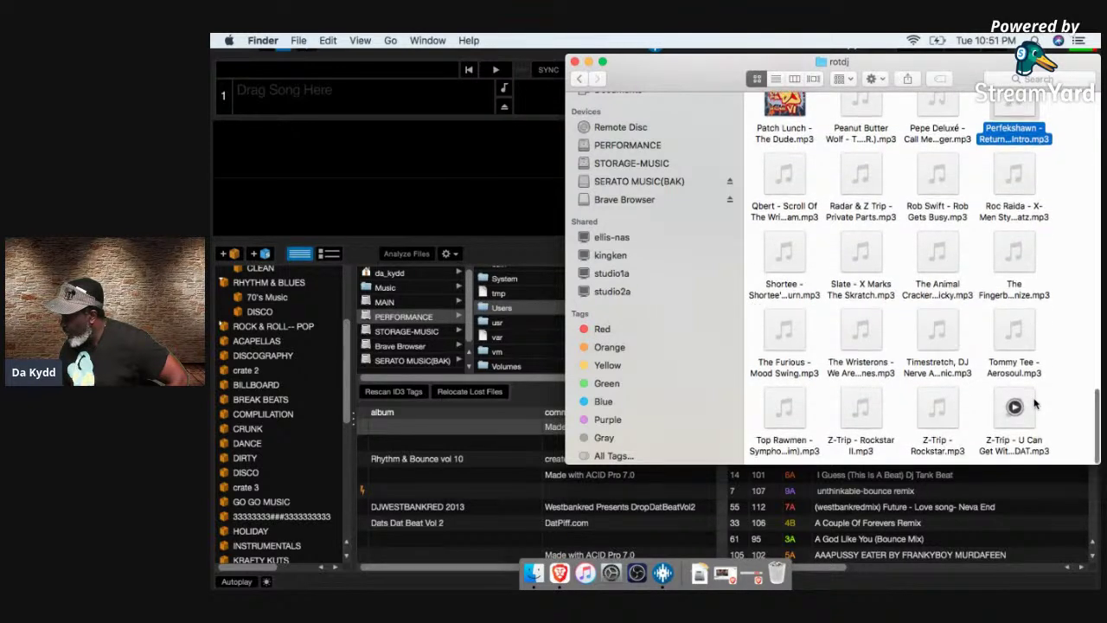
Step: Select the Top Rawmen track, move the rotdj window aside and try to copy the track into SERATO MUSIC in Serato's file browser
{"action": "left_click", "coordinate": [783, 414]}
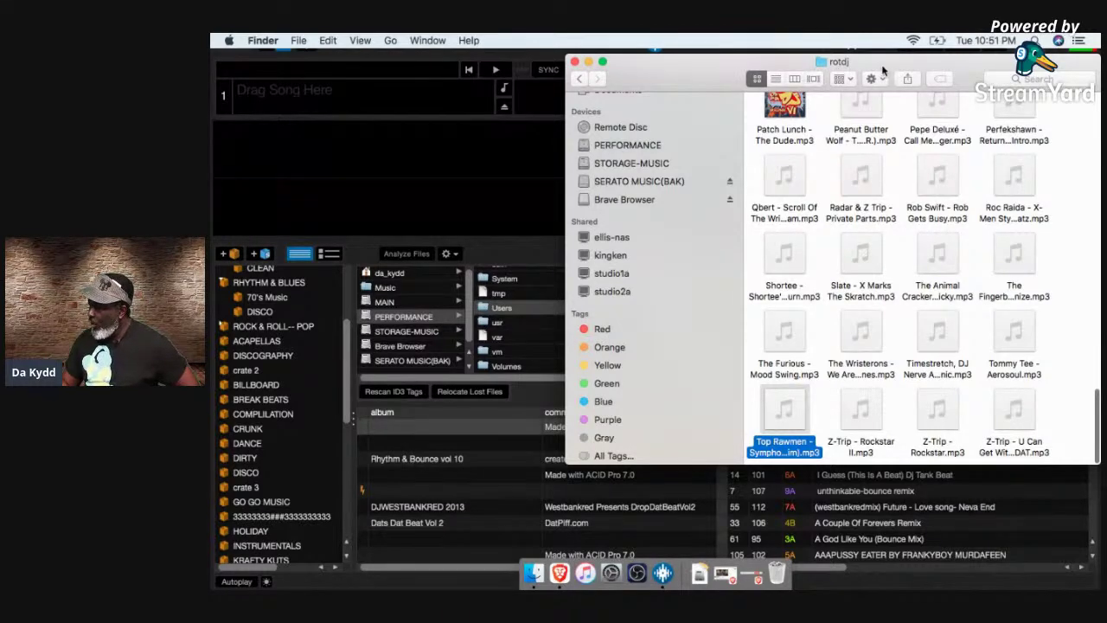
{"action": "left_click_drag", "start_coordinate": [882, 70], "coordinate": [387, 63]}
{"action": "mouse_move", "coordinate": [302, 420]}
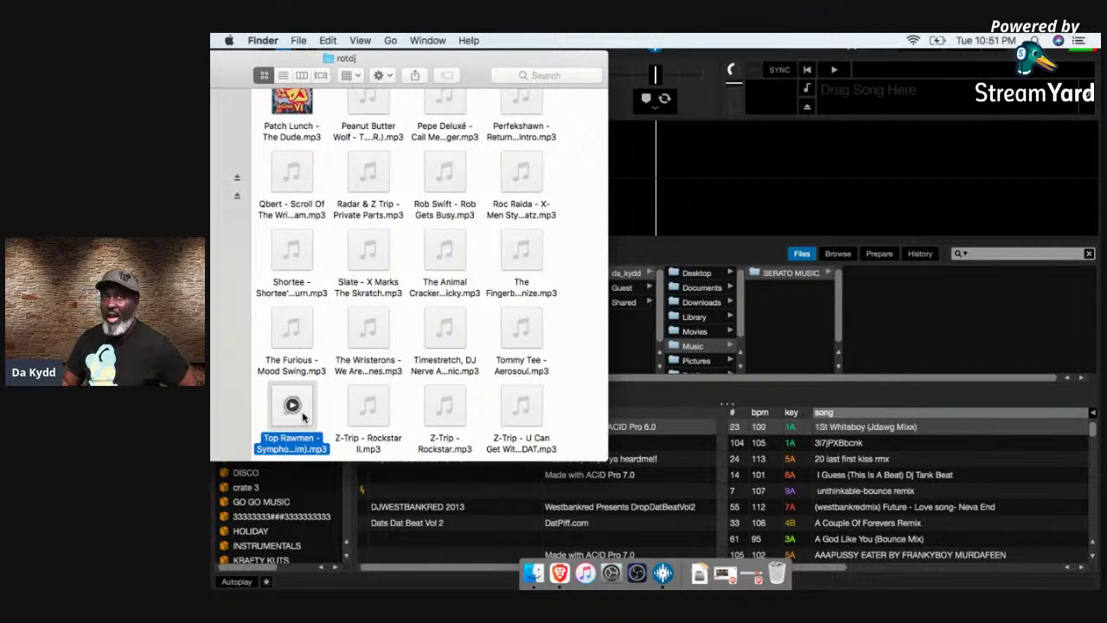
{"action": "left_click_drag", "start_coordinate": [294, 408], "coordinate": [803, 276]}
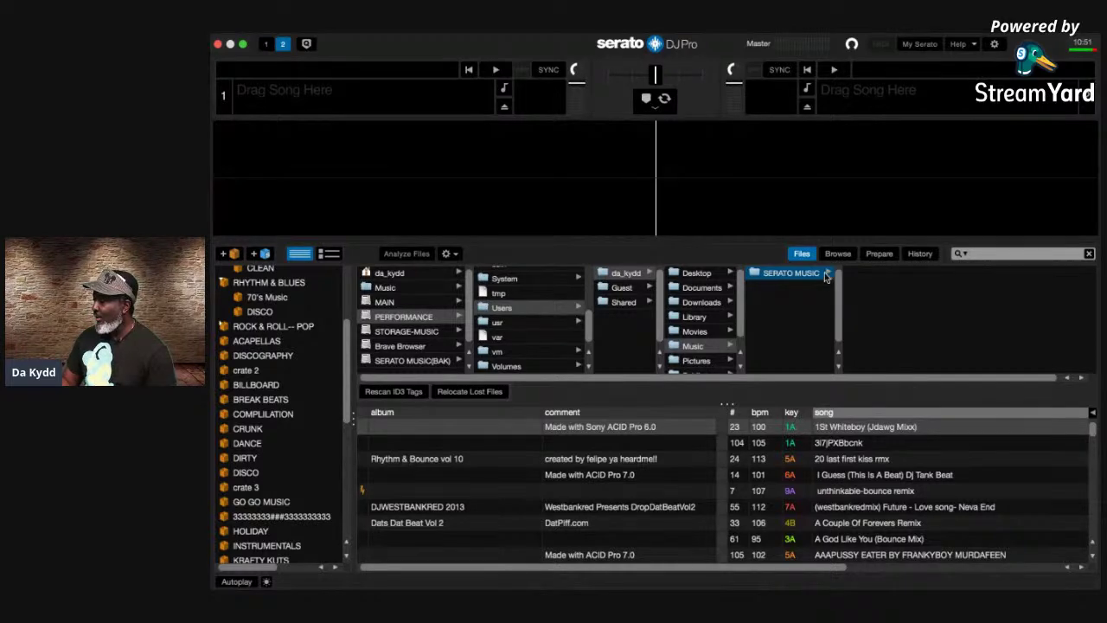
Step: Bring the Music Finder window forward and open its SERATO MUSIC folder
{"action": "key", "text": "ctrl+Up"}
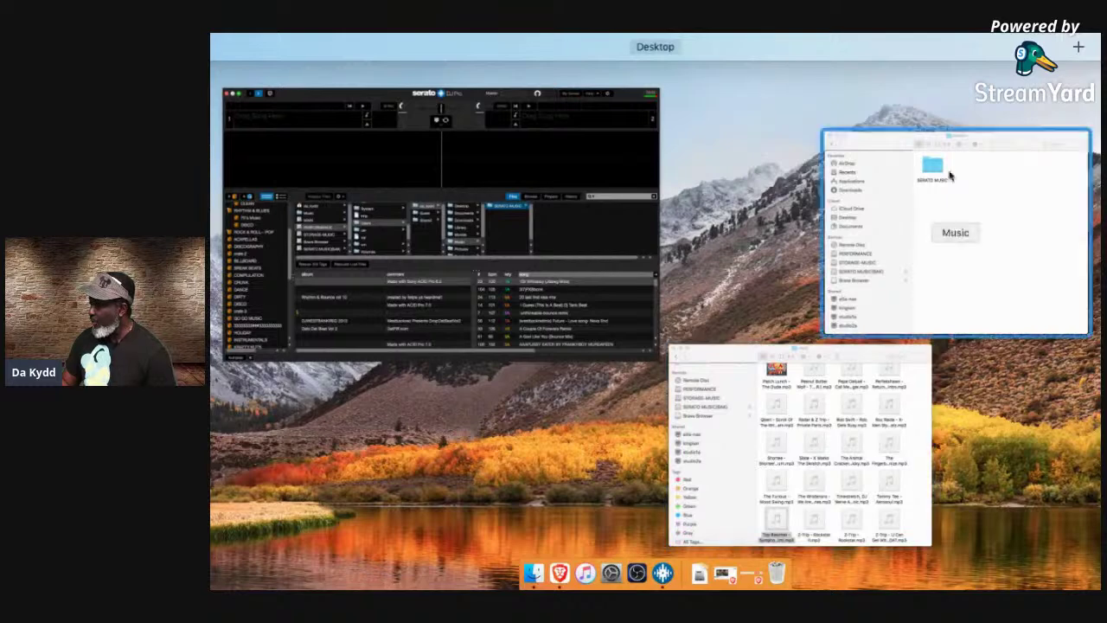
{"action": "left_click", "coordinate": [939, 179]}
{"action": "left_click", "coordinate": [837, 121]}
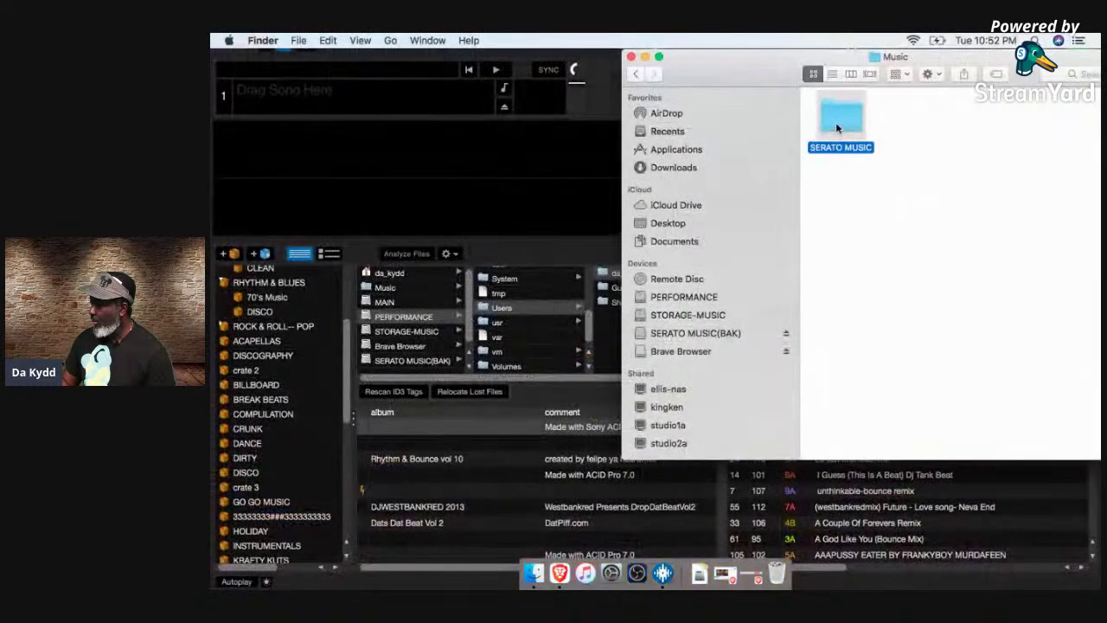
{"action": "double_click", "coordinate": [837, 121]}
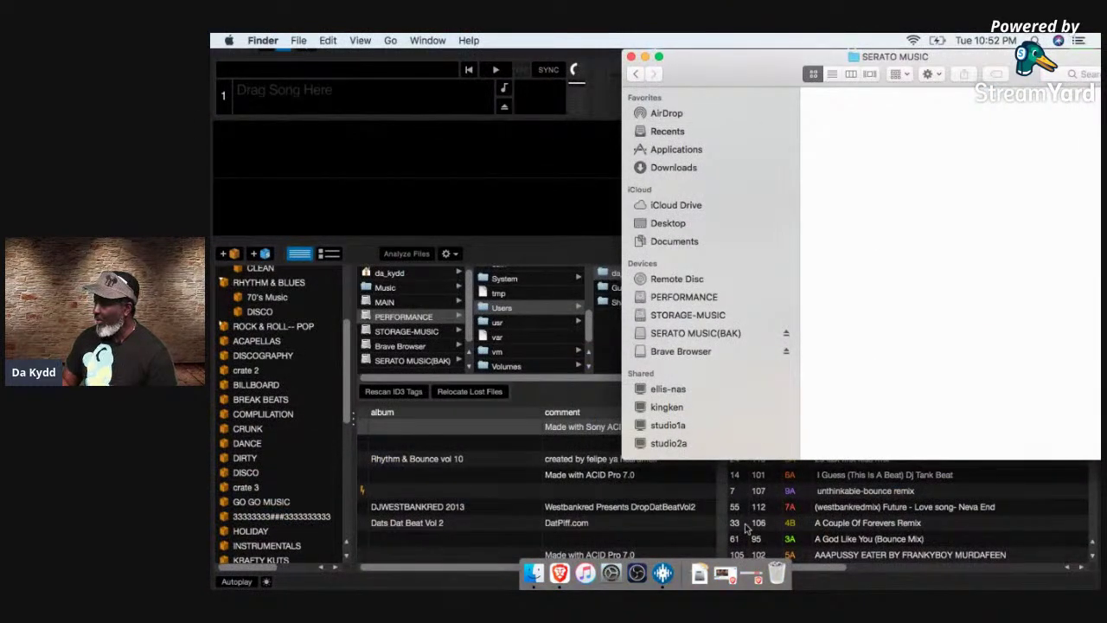
Step: Return to the rotdj window and copy the Top Rawmen track into the open SERATO MUSIC folder
{"action": "key", "text": "ctrl+Up"}
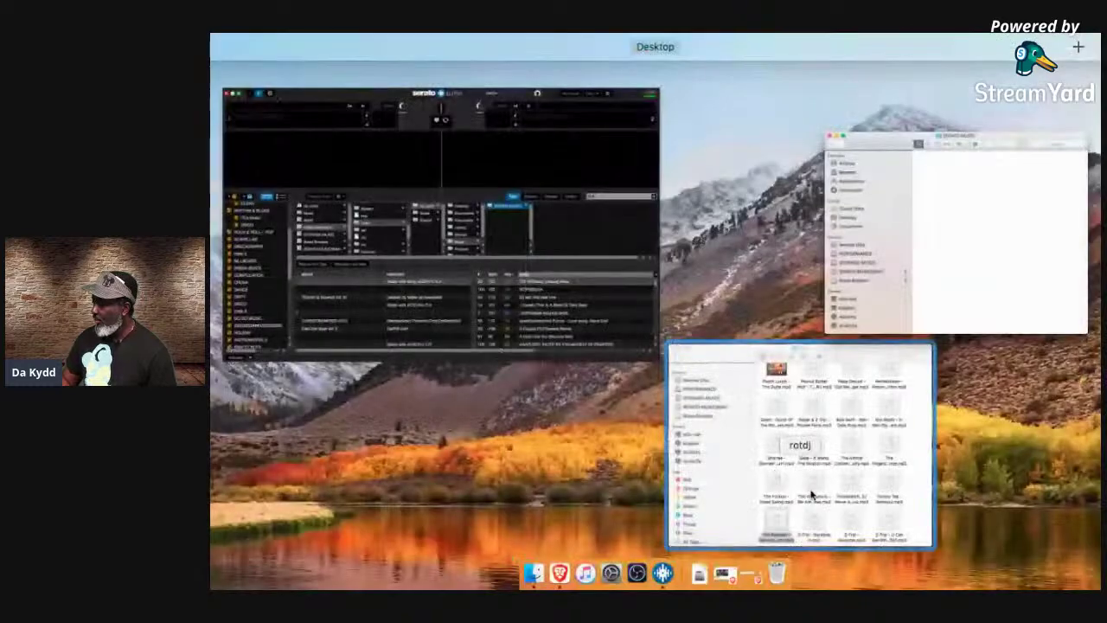
{"action": "left_click", "coordinate": [811, 495]}
{"action": "mouse_move", "coordinate": [300, 391]}
{"action": "left_click_drag", "start_coordinate": [292, 405], "coordinate": [908, 216]}
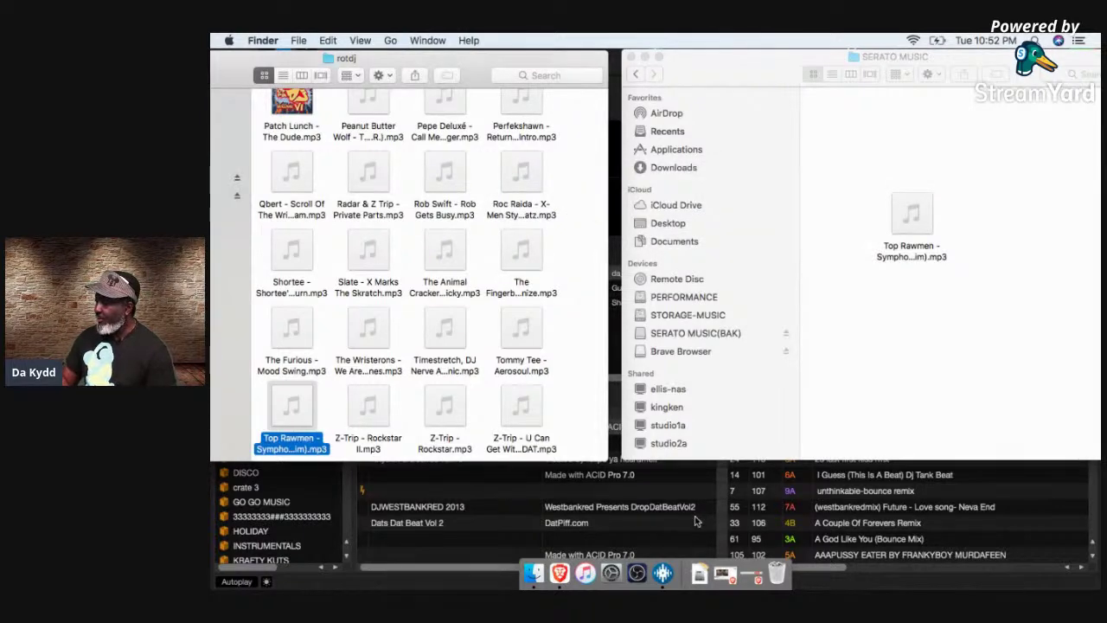
Step: Switch to Serato DJ Pro and load the Top Rawmen track from the SERATO MUSIC folder onto deck 1
{"action": "left_click", "coordinate": [696, 521]}
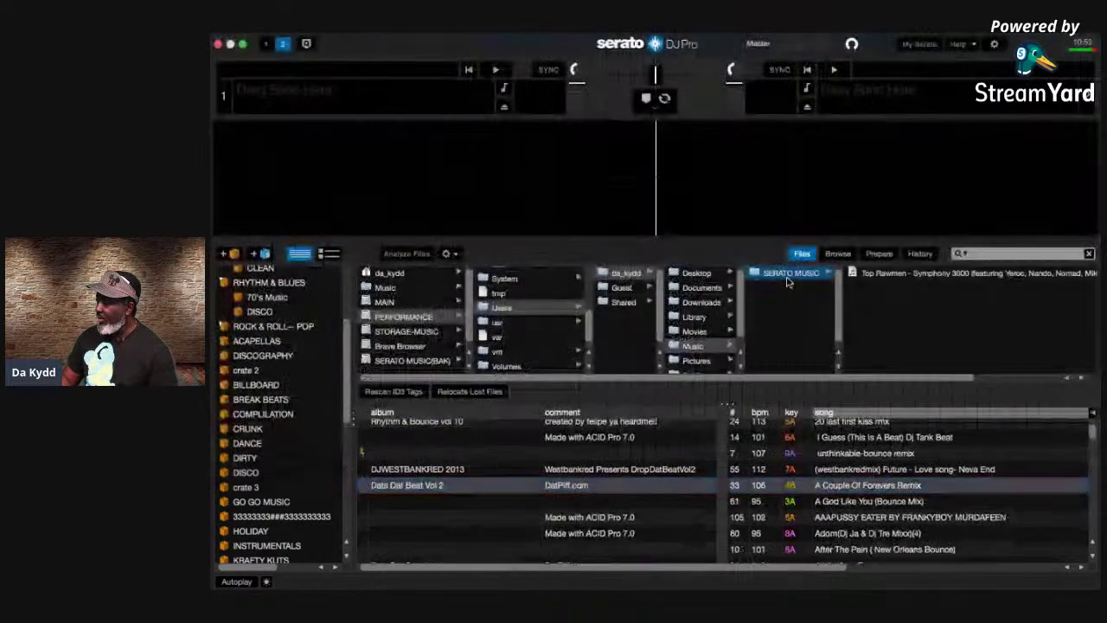
{"action": "left_click", "coordinate": [868, 272]}
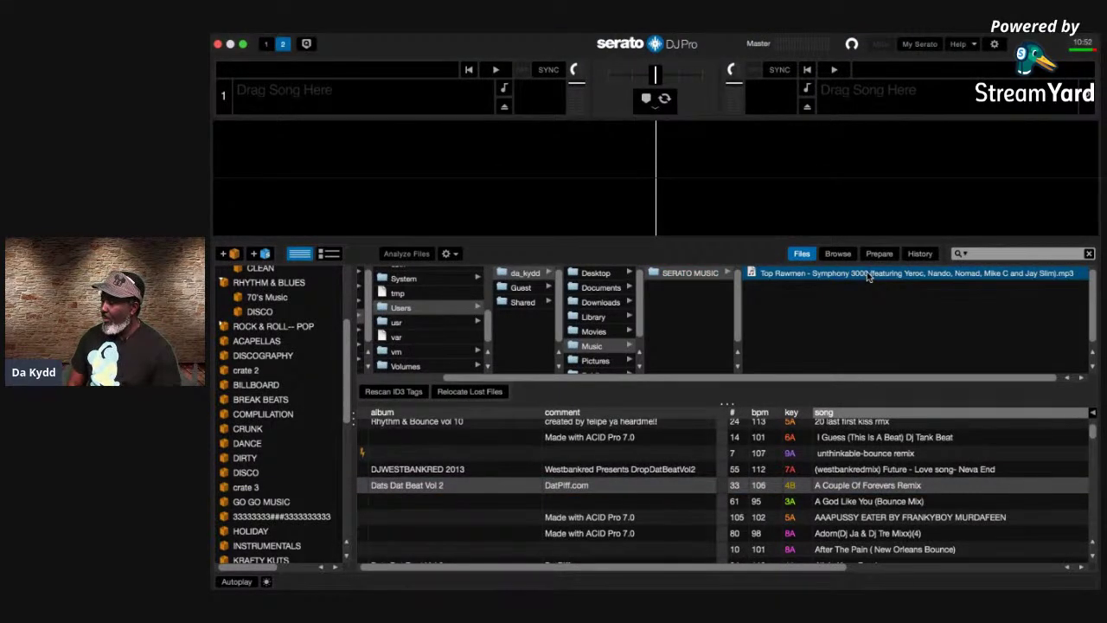
{"action": "key", "text": "shift+Left"}
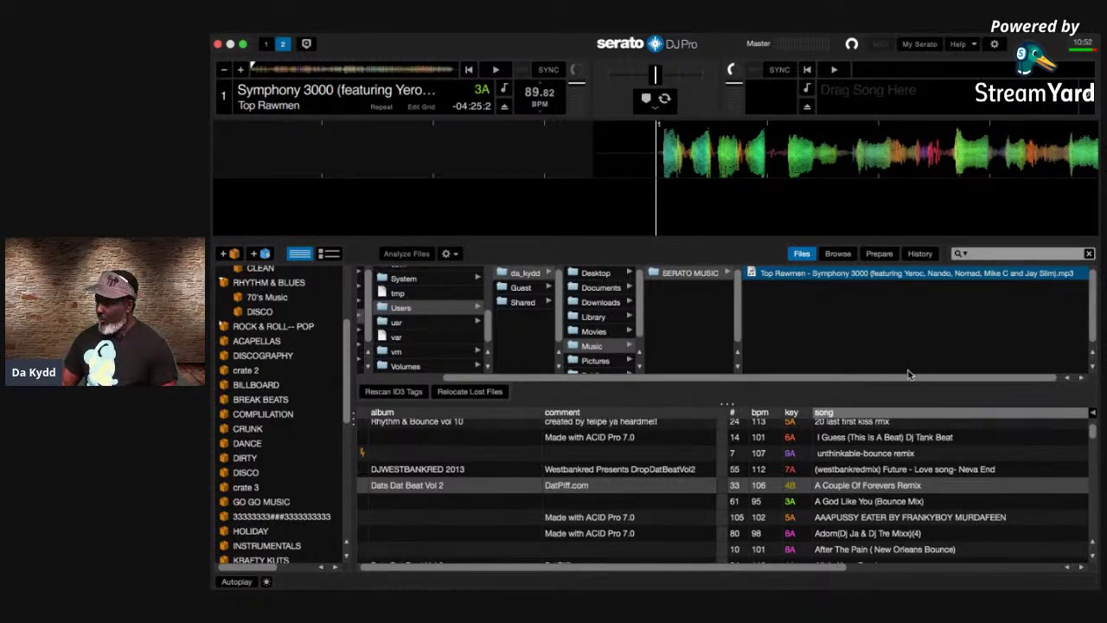
Step: Play a short part of the track on deck 1 while adjusting the system volume, and pause it
{"action": "key", "text": "space"}
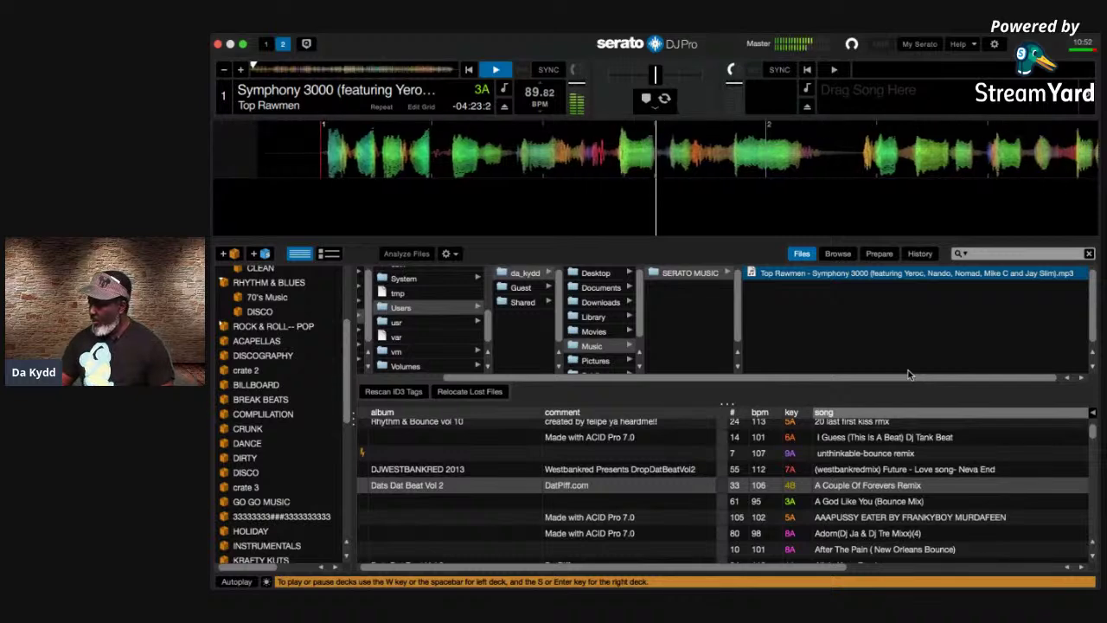
{"action": "key", "text": "XF86AudioRaiseVolume"}
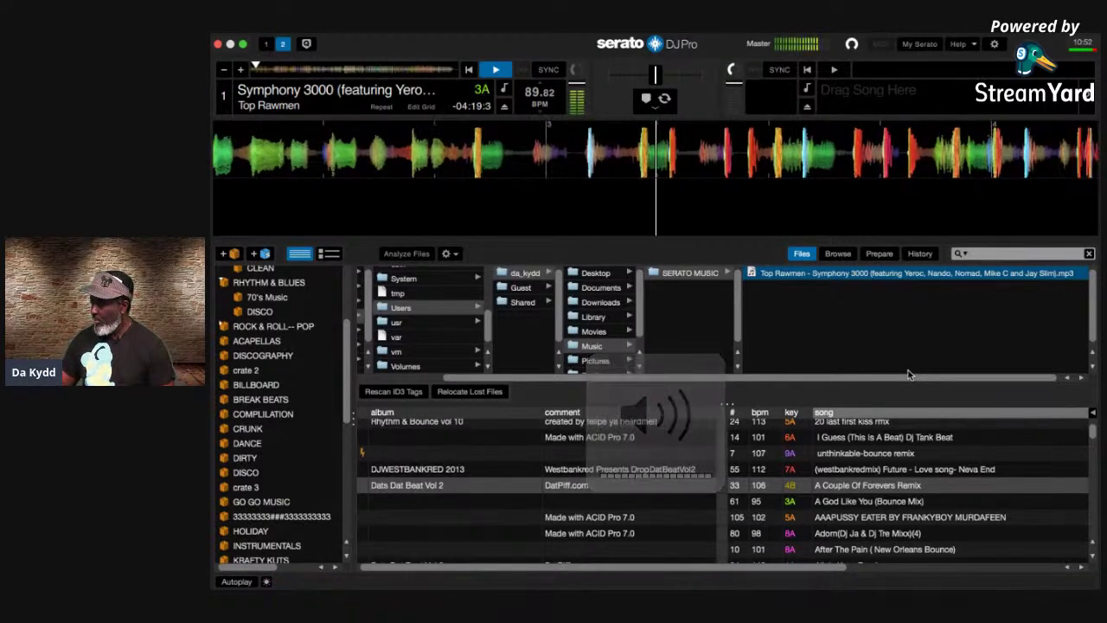
{"action": "key", "text": "XF86AudioRaiseVolume"}
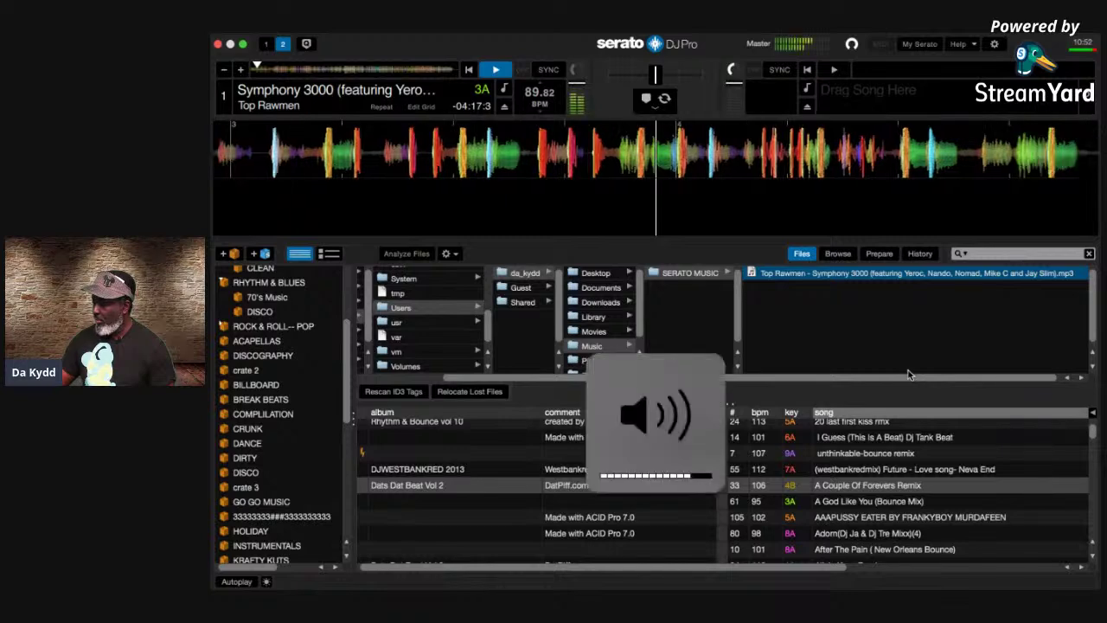
{"action": "key", "text": "space"}
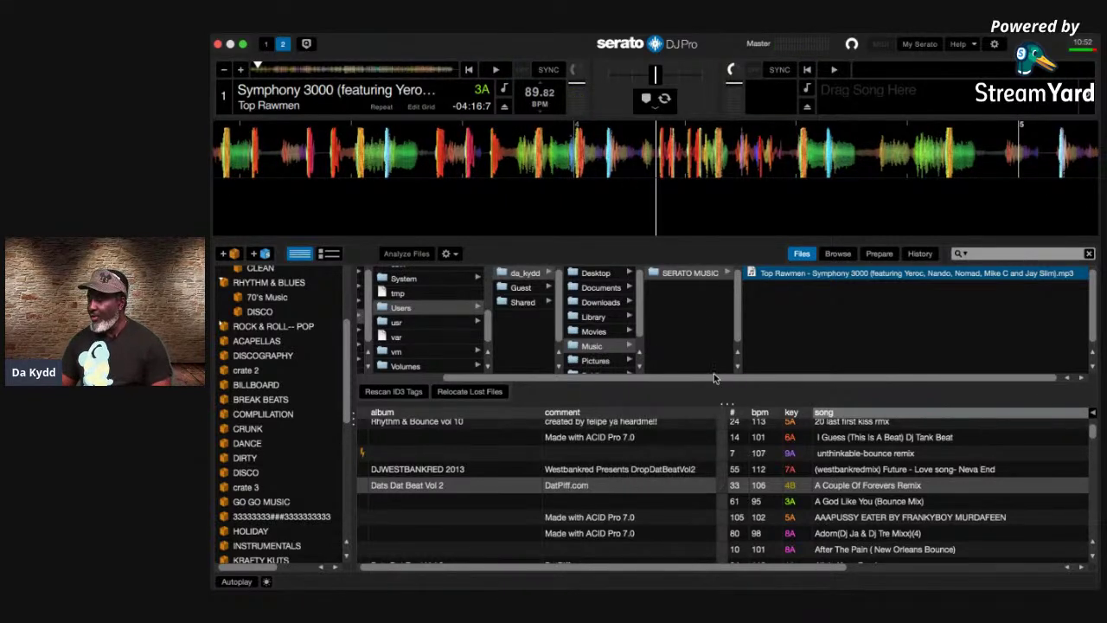
{"action": "key", "text": "XF86AudioRaiseVolume"}
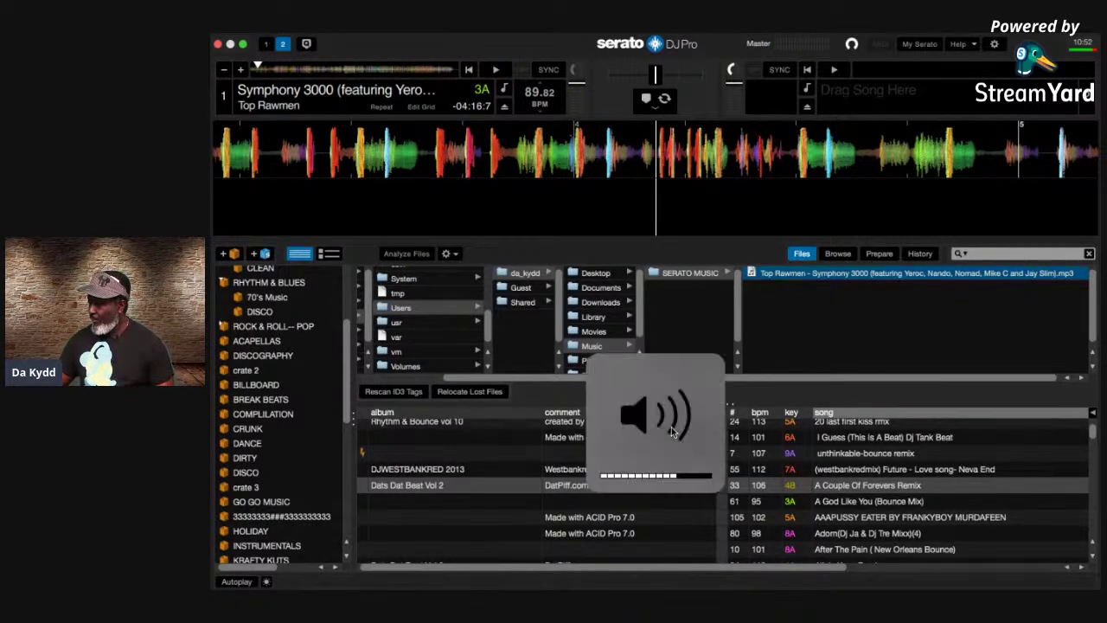
{"action": "key", "text": "XF86AudioMute"}
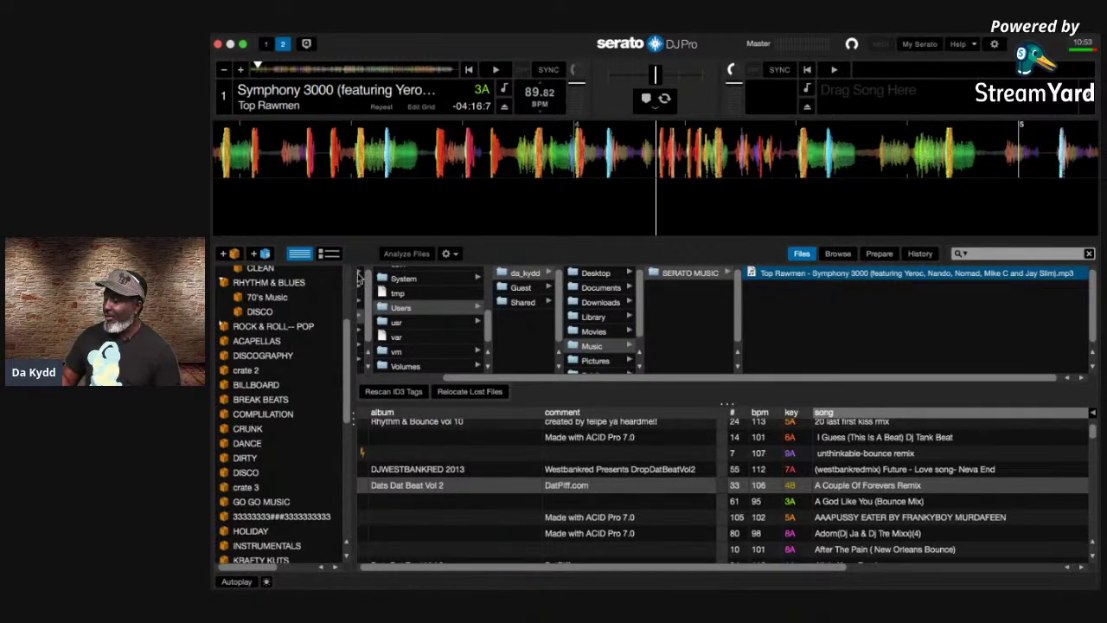
Step: Find the first Billboard Hot 100 Singles Chart crate in the crate list and show its songs
{"action": "scroll", "coordinate": [311, 345], "scroll_direction": "down", "scroll_amount": 3}
{"action": "scroll", "coordinate": [311, 345], "scroll_direction": "up", "scroll_amount": 1}
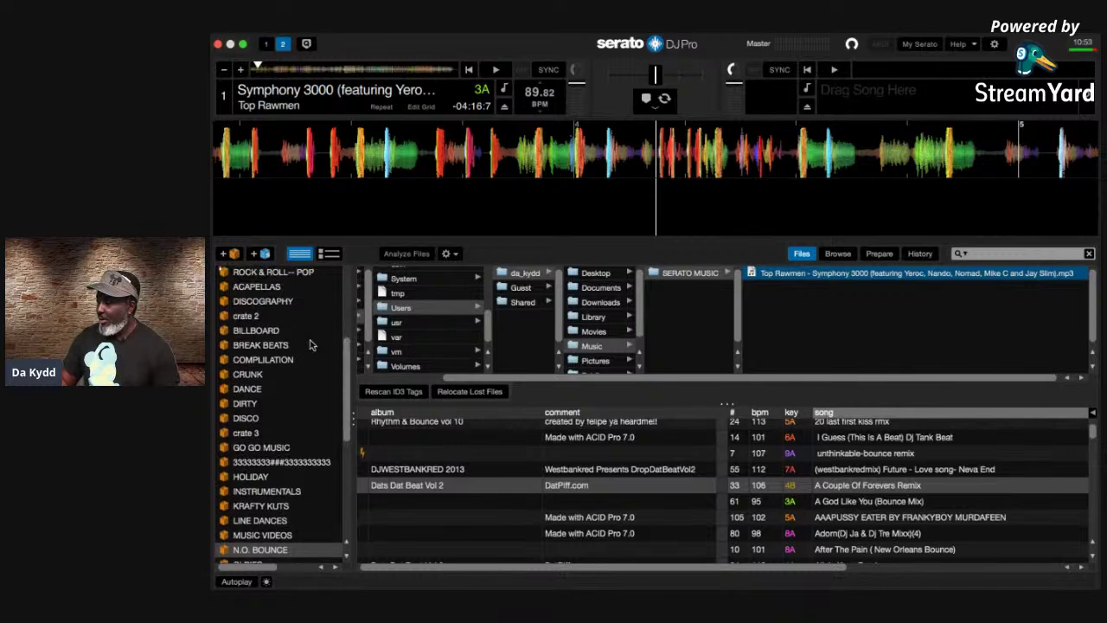
{"action": "scroll", "coordinate": [311, 345], "scroll_direction": "up", "scroll_amount": 5}
{"action": "left_click", "coordinate": [311, 345]}
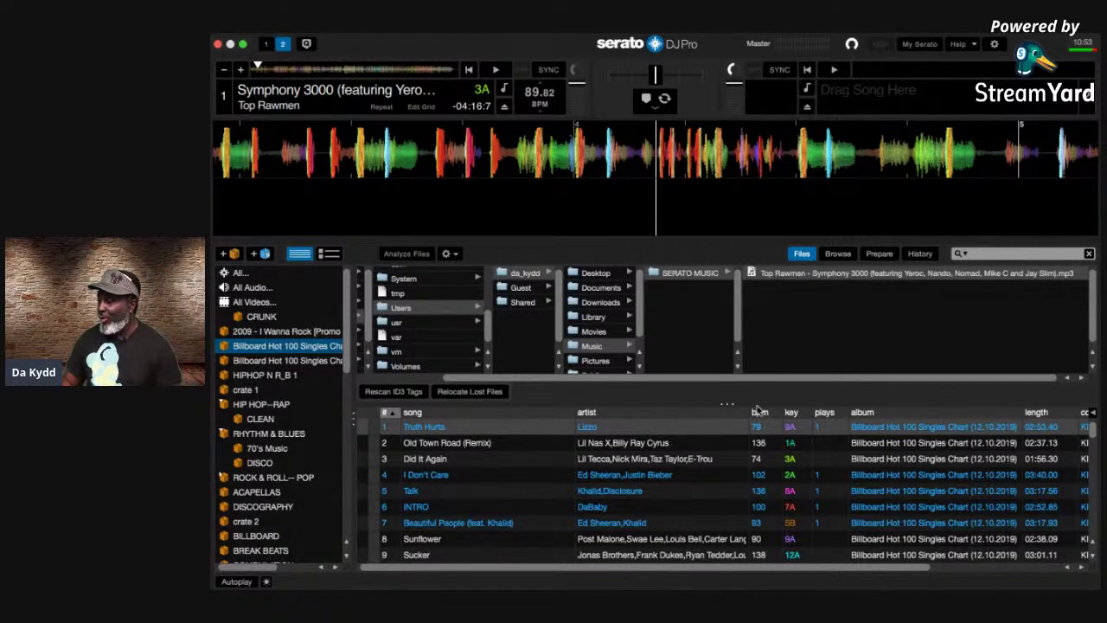
Step: Reopen SERATO MUSIC inside the Music folder, select the Top Rawmen track and eject the song from deck 1
{"action": "left_click", "coordinate": [600, 289]}
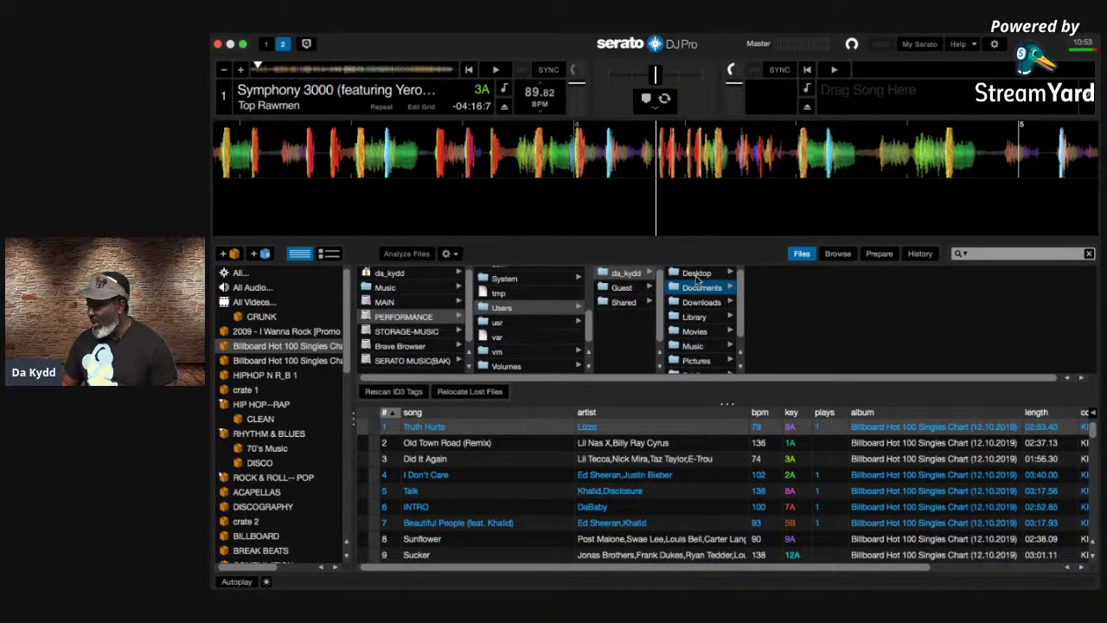
{"action": "scroll", "coordinate": [713, 370], "scroll_direction": "down", "scroll_amount": 1}
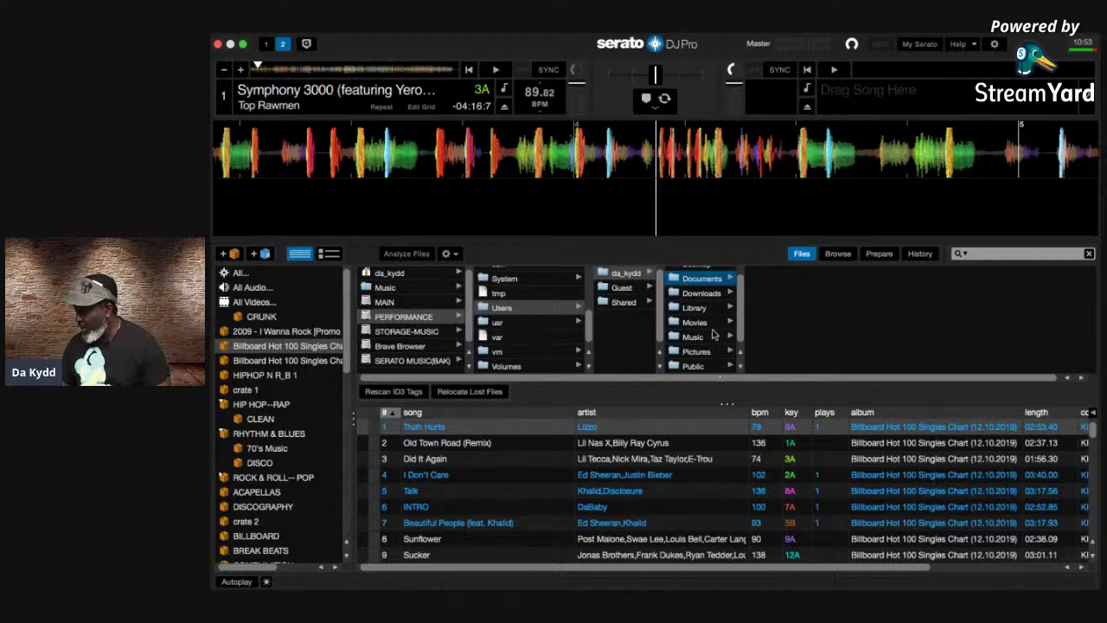
{"action": "left_click", "coordinate": [725, 338]}
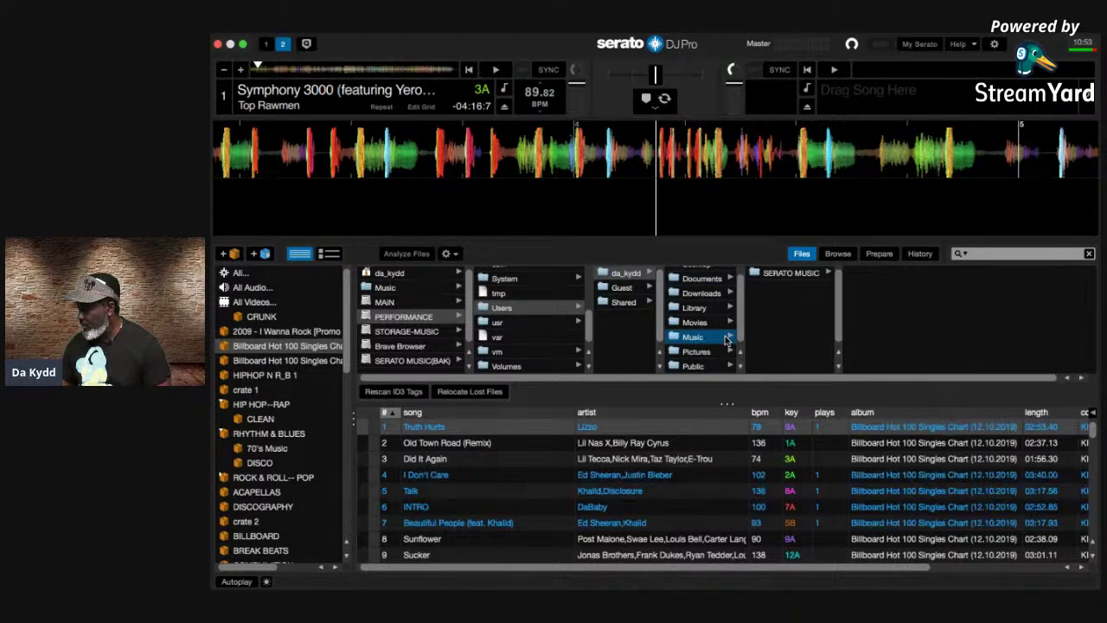
{"action": "left_click", "coordinate": [809, 275]}
{"action": "left_click", "coordinate": [809, 275]}
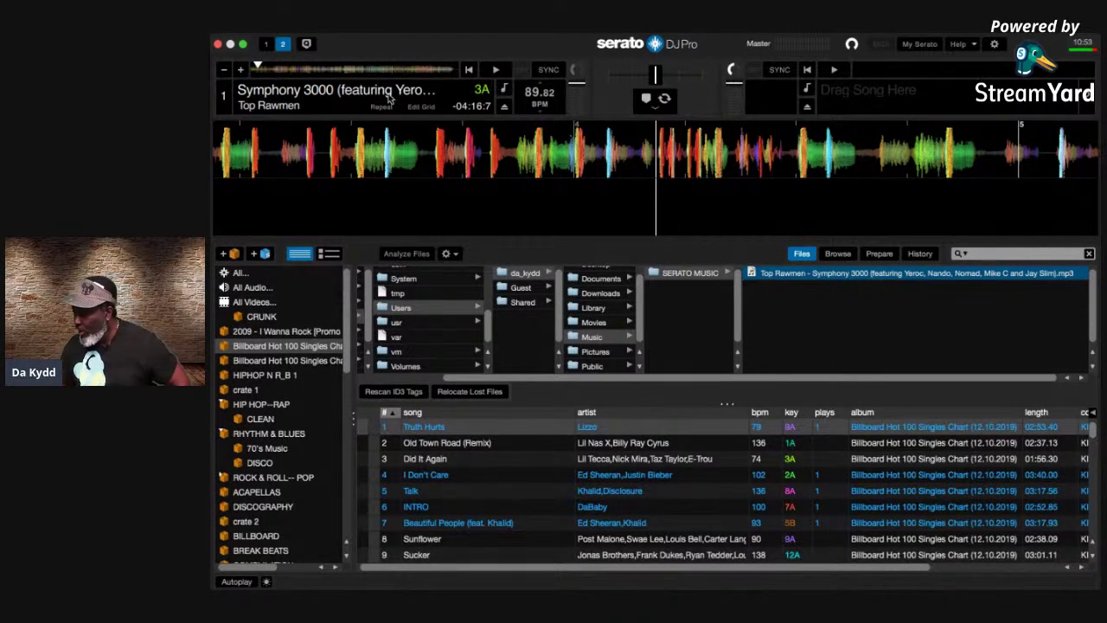
{"action": "left_click", "coordinate": [503, 108]}
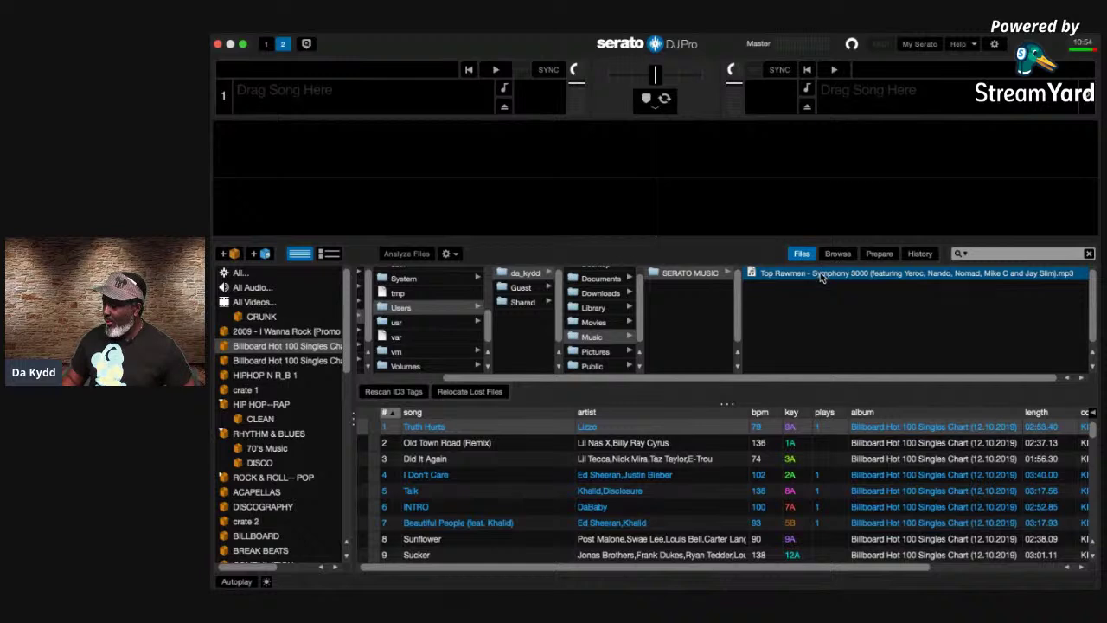
Step: Add the Top Rawmen track from the SERATO MUSIC folder to the All library and close the file browser
{"action": "left_click_drag", "start_coordinate": [821, 277], "coordinate": [251, 275]}
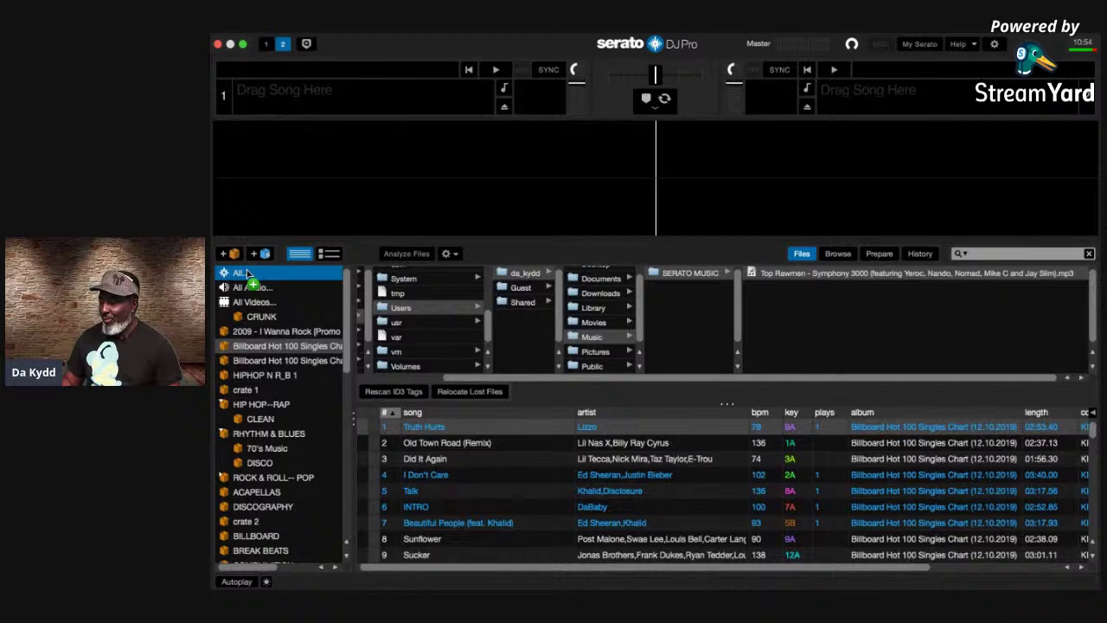
{"action": "left_click_drag", "start_coordinate": [247, 273], "coordinate": [247, 273]}
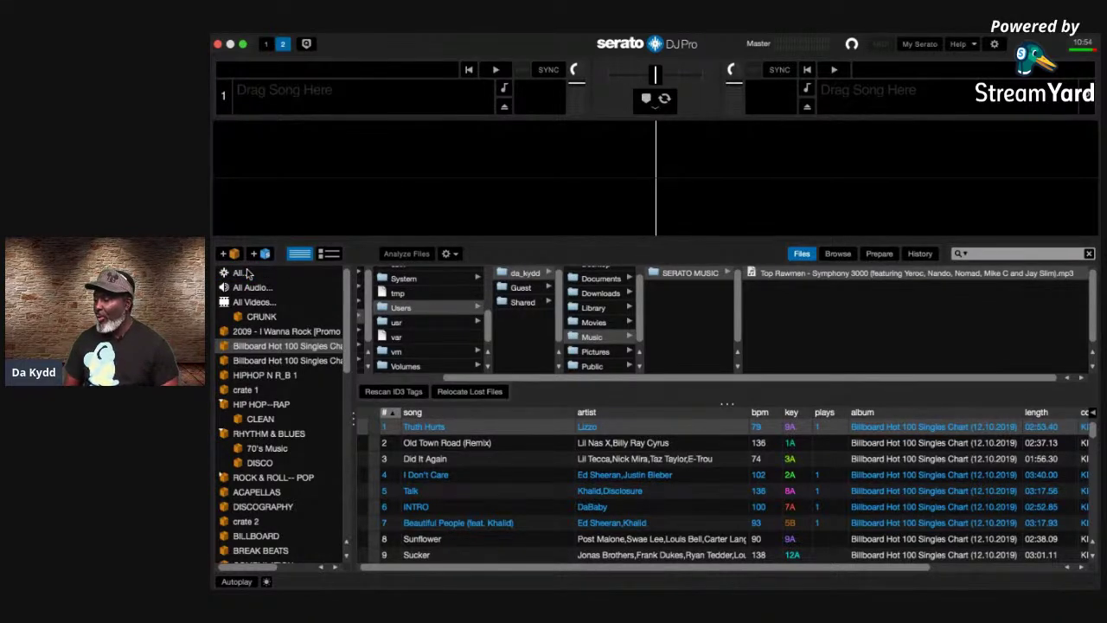
{"action": "scroll", "coordinate": [345, 488], "scroll_direction": "down", "scroll_amount": 5}
{"action": "scroll", "coordinate": [345, 488], "scroll_direction": "up", "scroll_amount": 5}
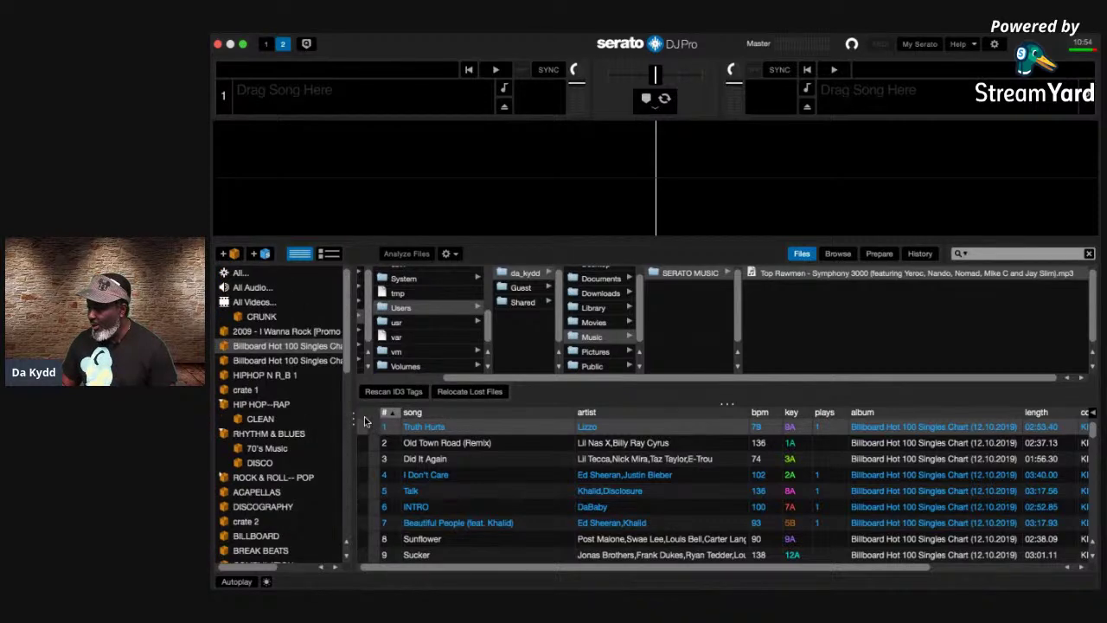
{"action": "left_click", "coordinate": [802, 255]}
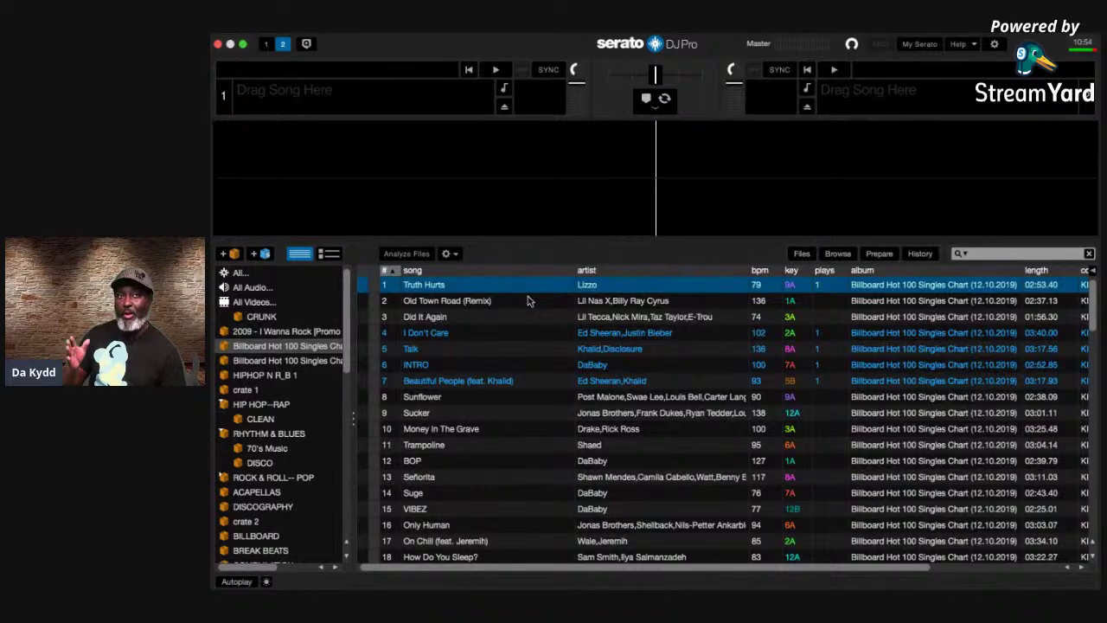
Step: Search for "top" in the open Billboard Hot 100 Singles Chart crate and across the All library
{"action": "left_click", "coordinate": [982, 256]}
{"action": "type", "text": "p"}
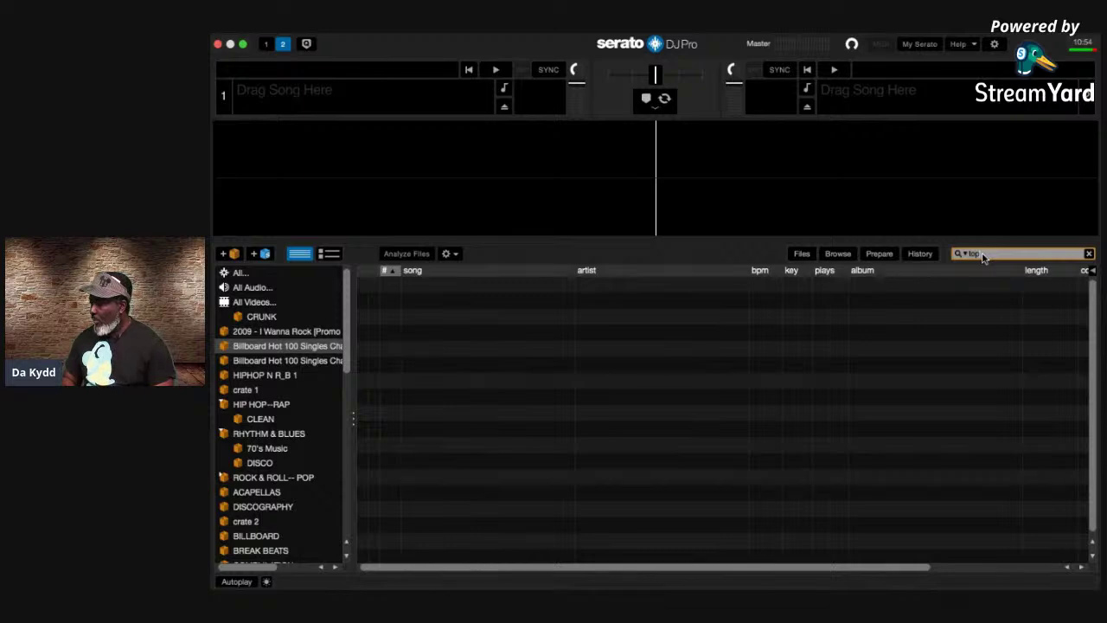
{"action": "left_click", "coordinate": [238, 273]}
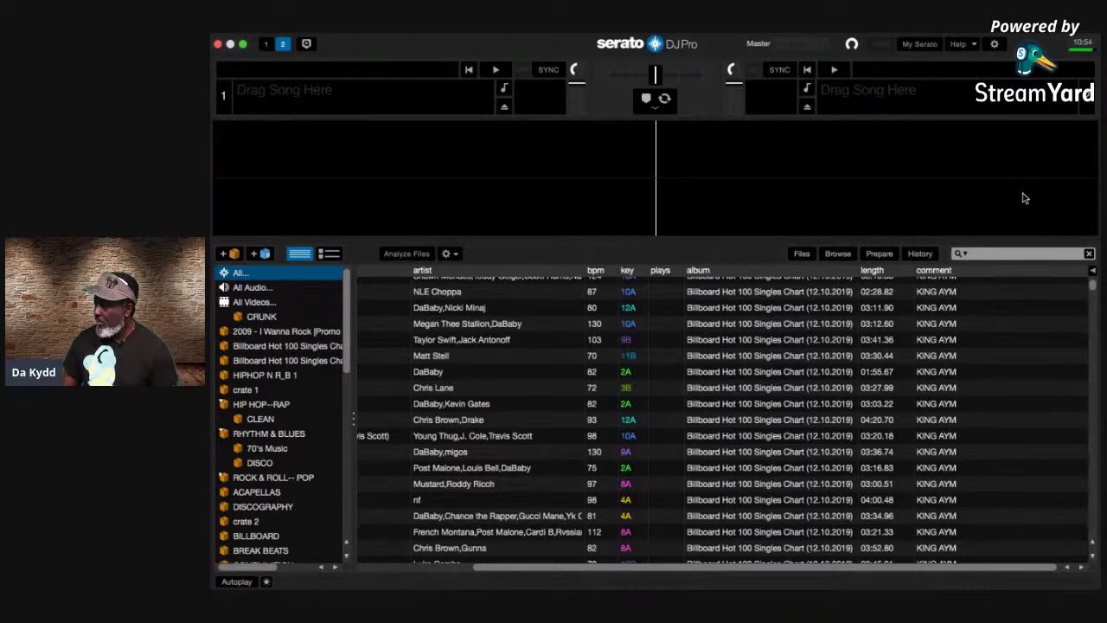
{"action": "key", "text": "Down"}
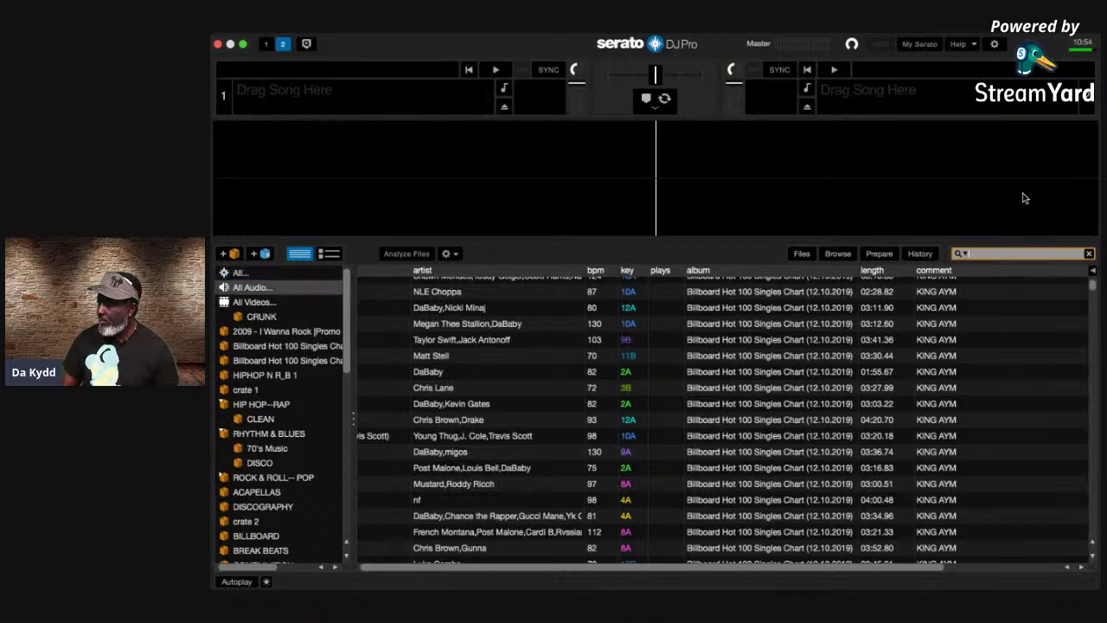
{"action": "left_click", "coordinate": [247, 274]}
{"action": "left_click", "coordinate": [1001, 256]}
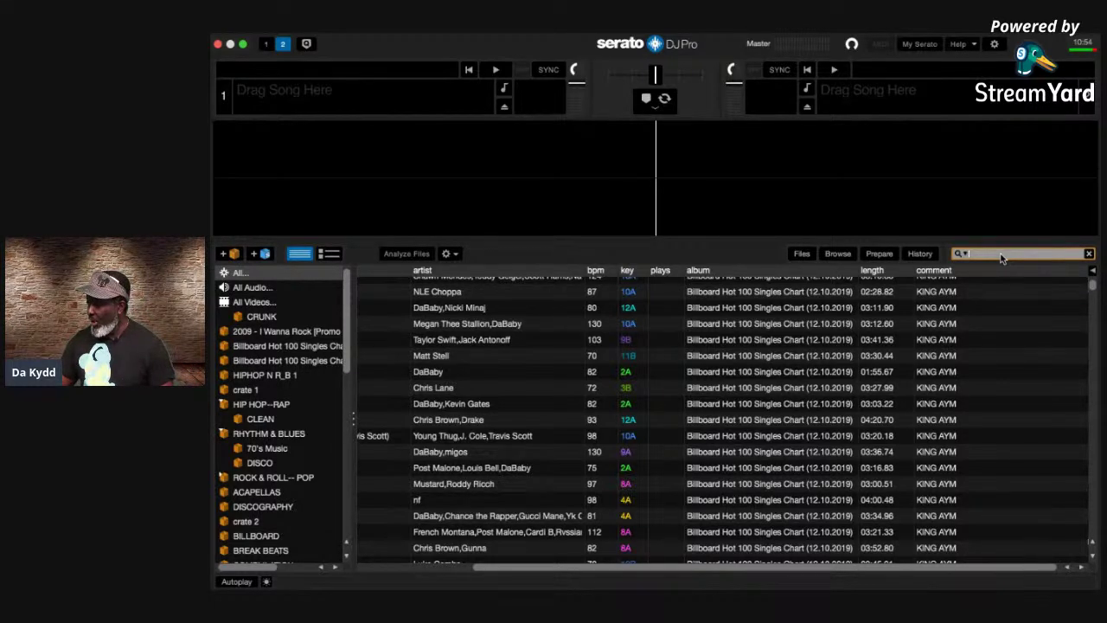
{"action": "type", "text": "op"}
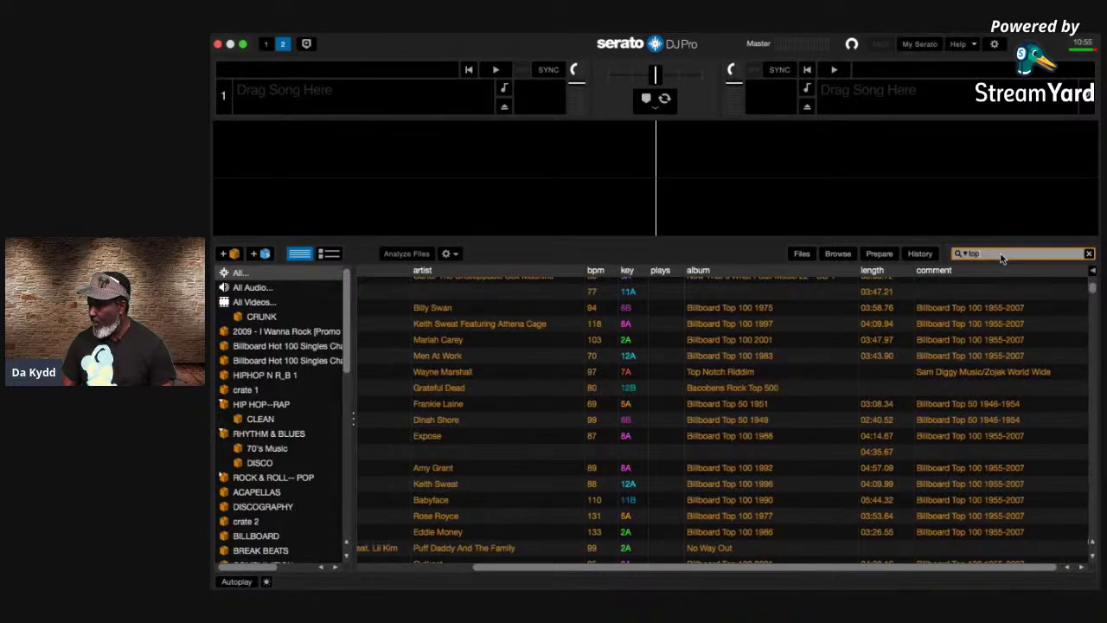
Step: Look through the "top" search results for the Top Rawmen track, checking song, artist and album names
{"action": "scroll", "coordinate": [553, 462], "scroll_direction": "left", "scroll_amount": 5}
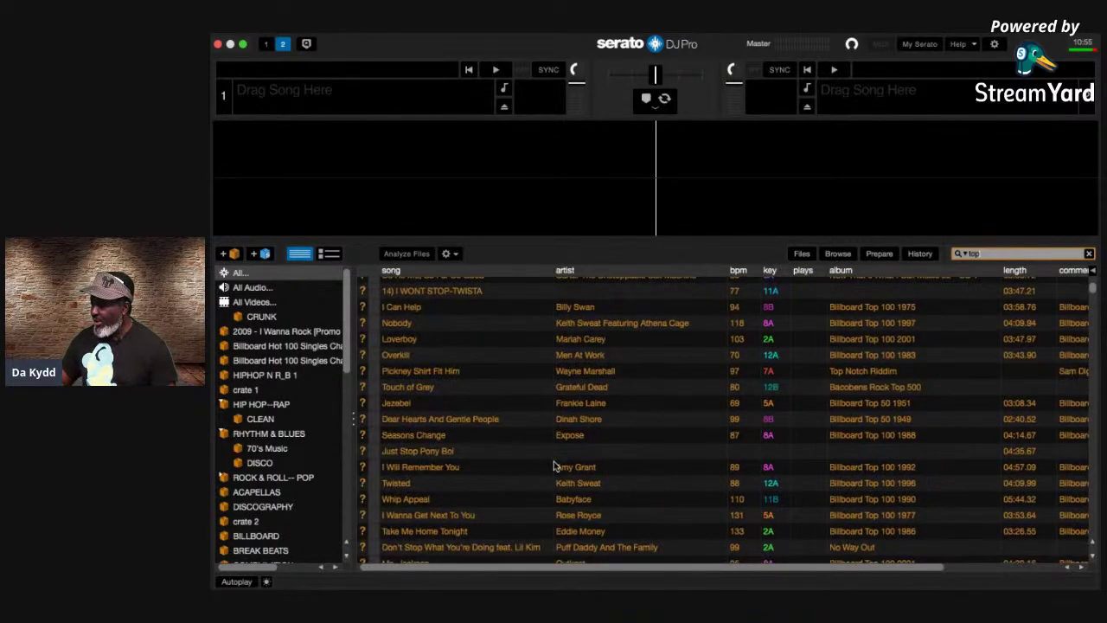
{"action": "scroll", "coordinate": [553, 465], "scroll_direction": "up", "scroll_amount": 10}
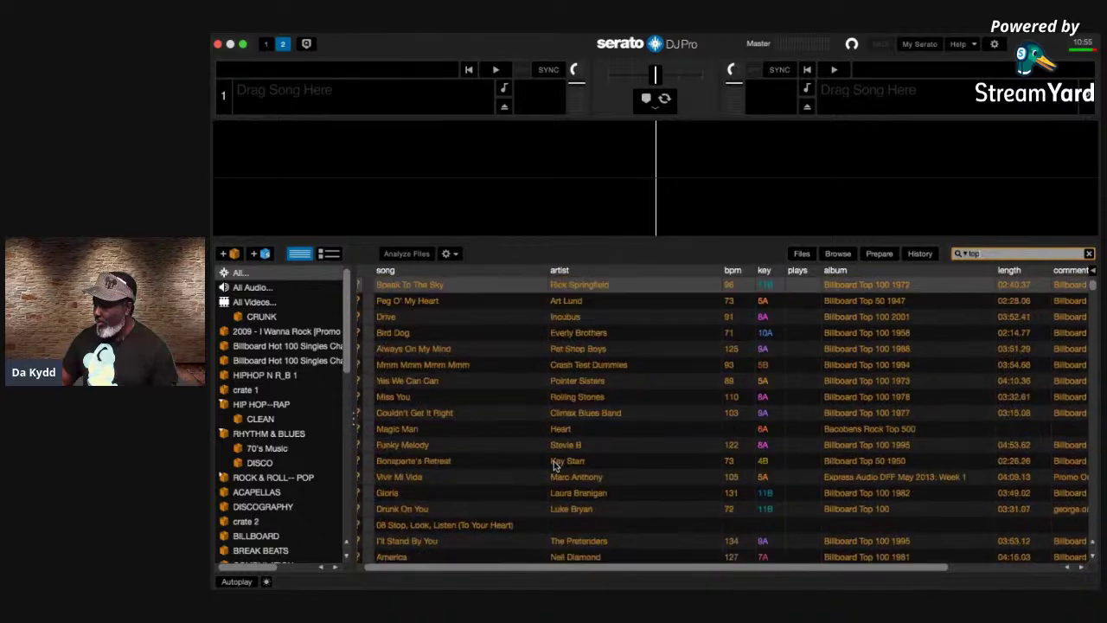
{"action": "scroll", "coordinate": [553, 465], "scroll_direction": "down", "scroll_amount": 1}
{"action": "scroll", "coordinate": [553, 465], "scroll_direction": "right", "scroll_amount": 1}
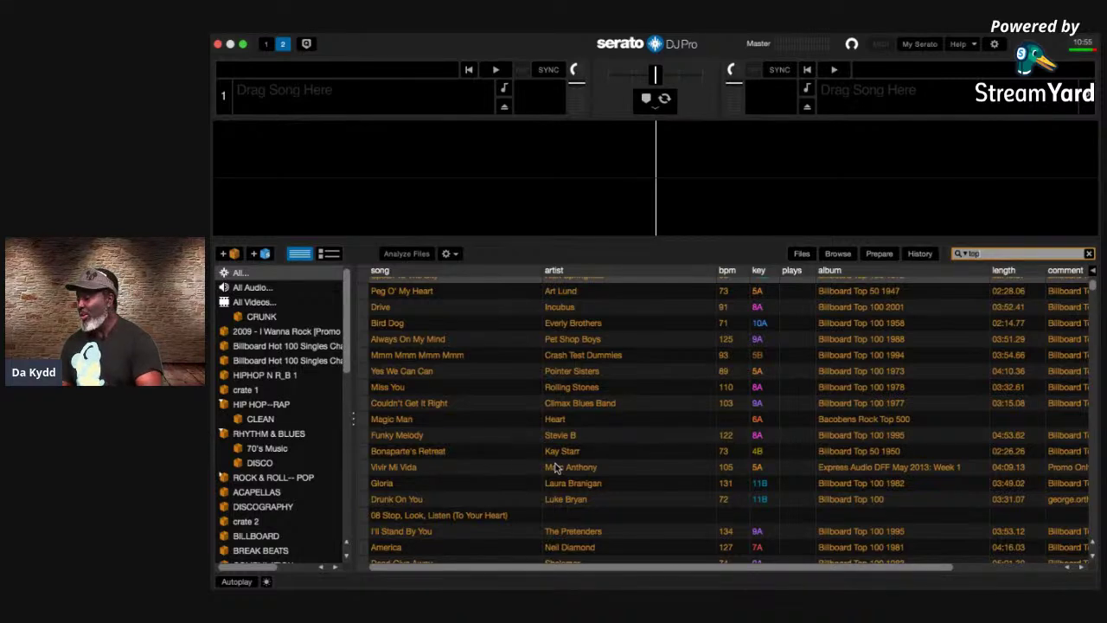
{"action": "scroll", "coordinate": [663, 400], "scroll_direction": "up", "scroll_amount": 1}
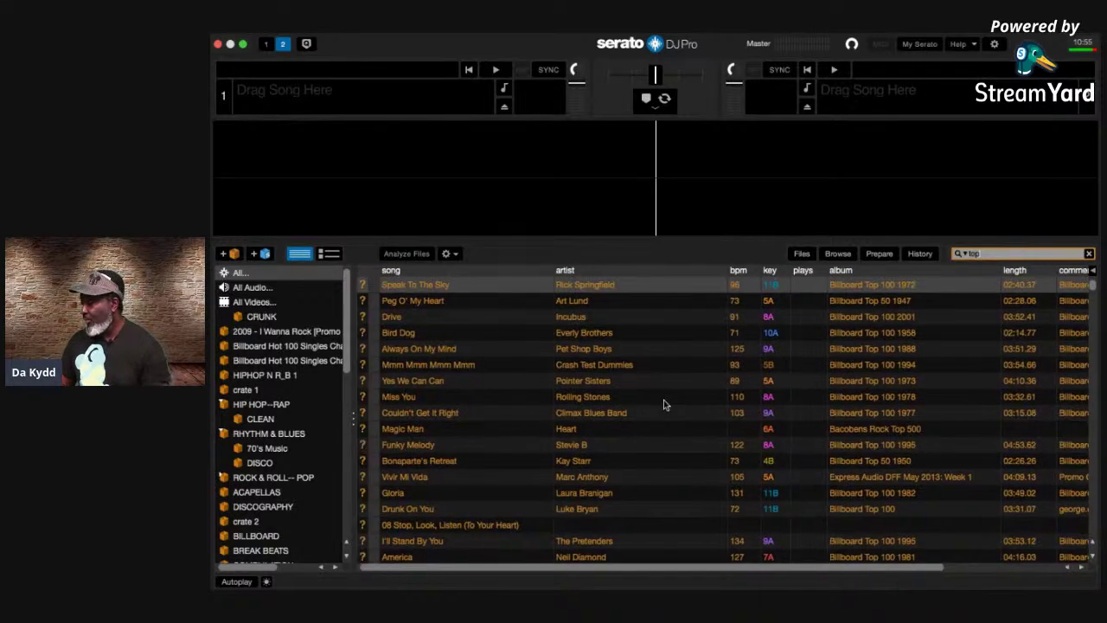
{"action": "scroll", "coordinate": [663, 402], "scroll_direction": "down", "scroll_amount": 15}
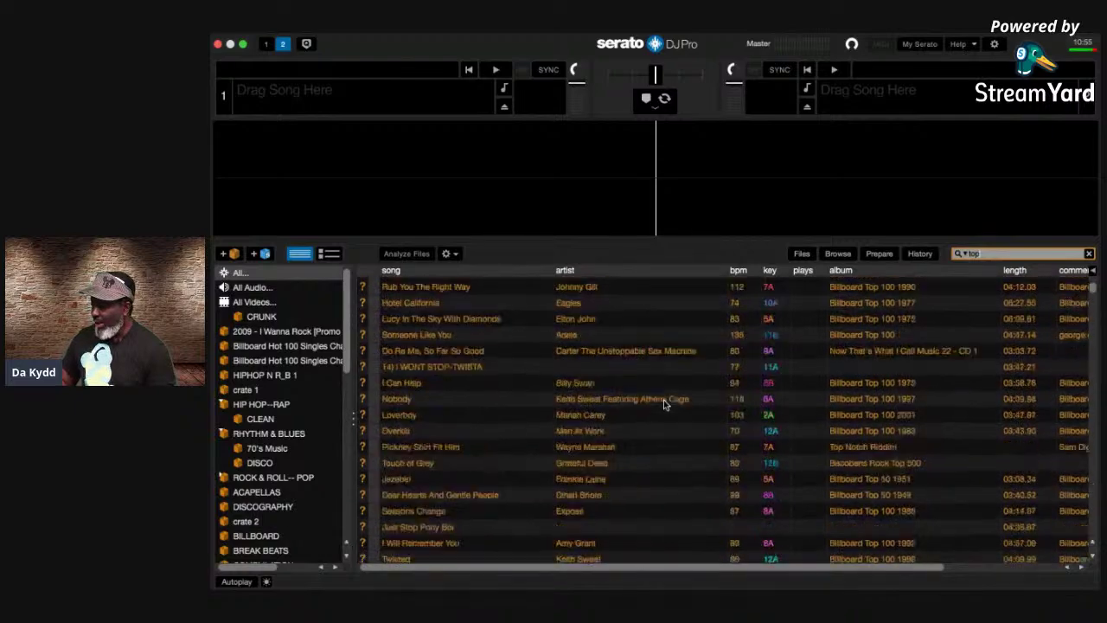
{"action": "scroll", "coordinate": [664, 404], "scroll_direction": "down", "scroll_amount": 15}
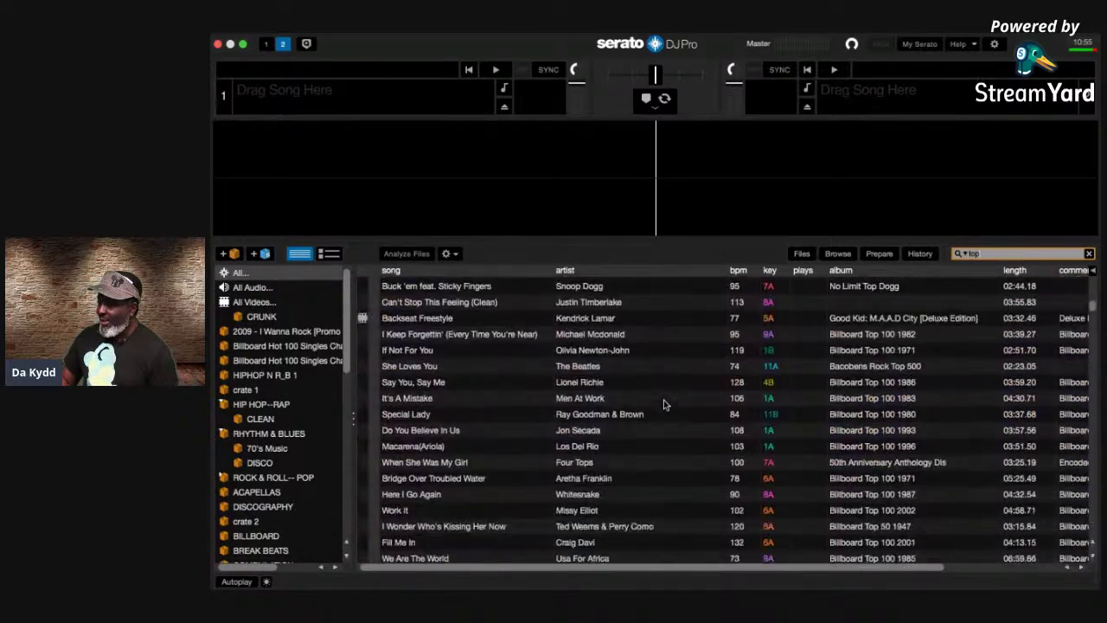
{"action": "scroll", "coordinate": [663, 405], "scroll_direction": "down", "scroll_amount": 15}
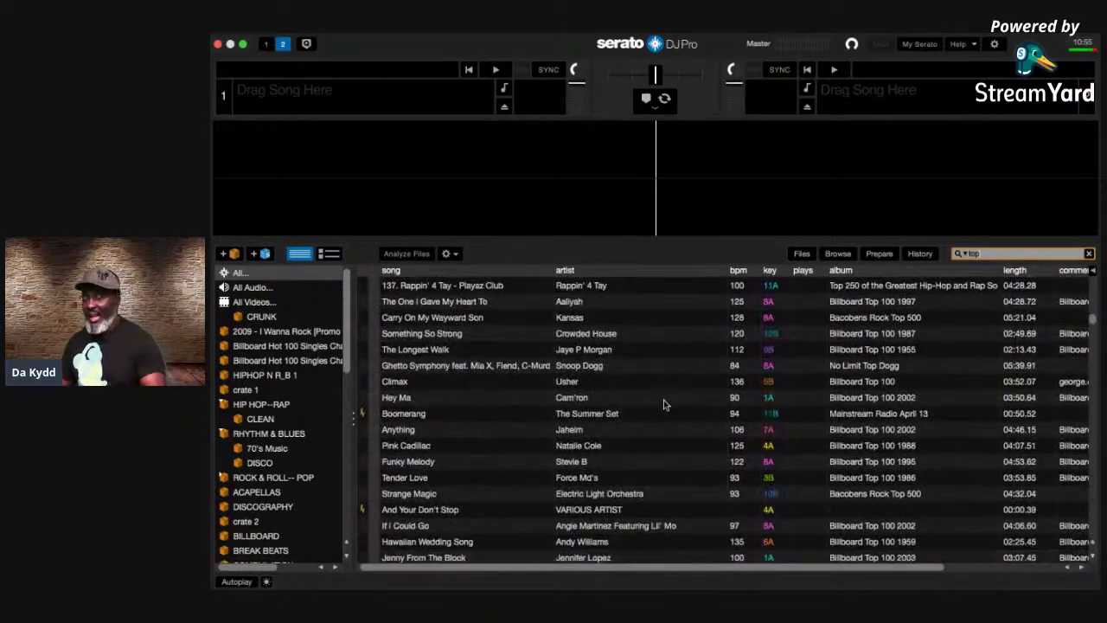
{"action": "scroll", "coordinate": [663, 403], "scroll_direction": "down", "scroll_amount": 15}
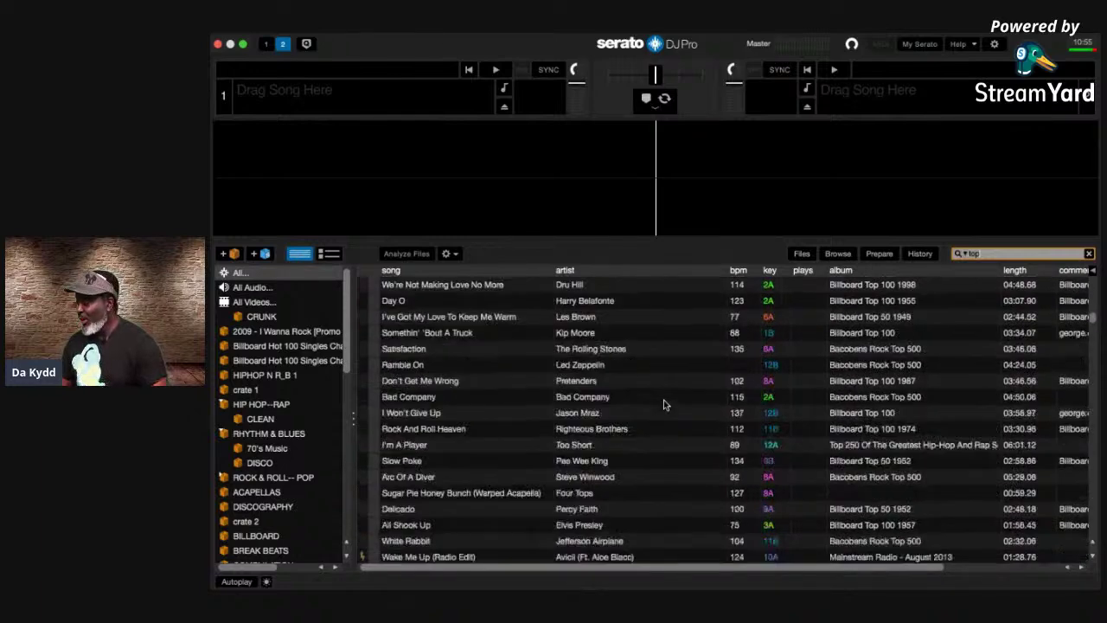
{"action": "scroll", "coordinate": [663, 404], "scroll_direction": "up", "scroll_amount": 20}
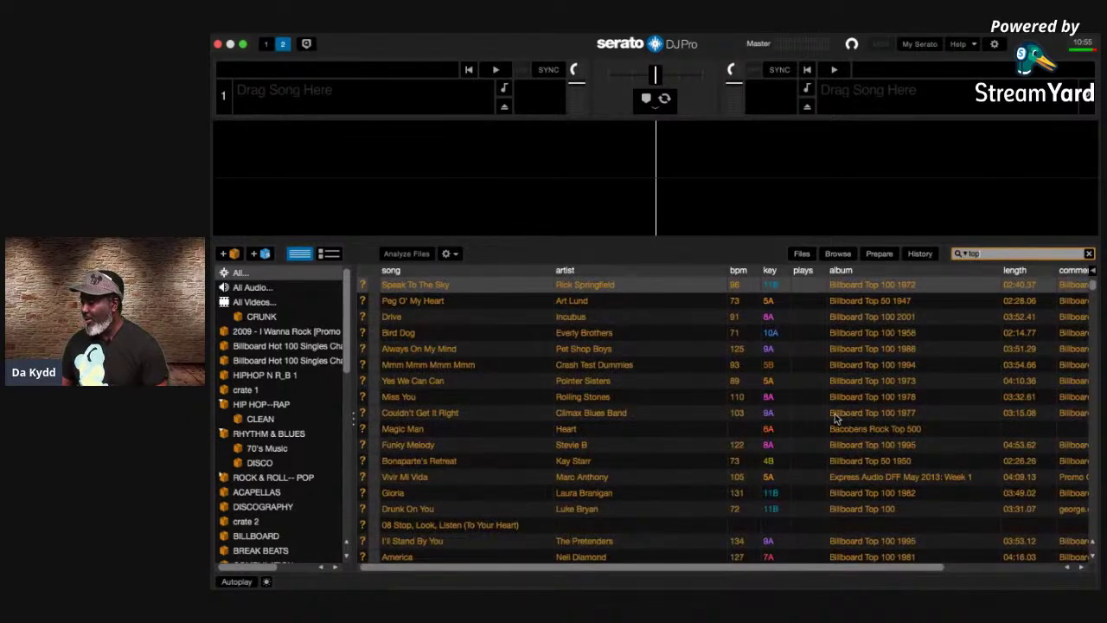
{"action": "scroll", "coordinate": [792, 414], "scroll_direction": "down", "scroll_amount": 15}
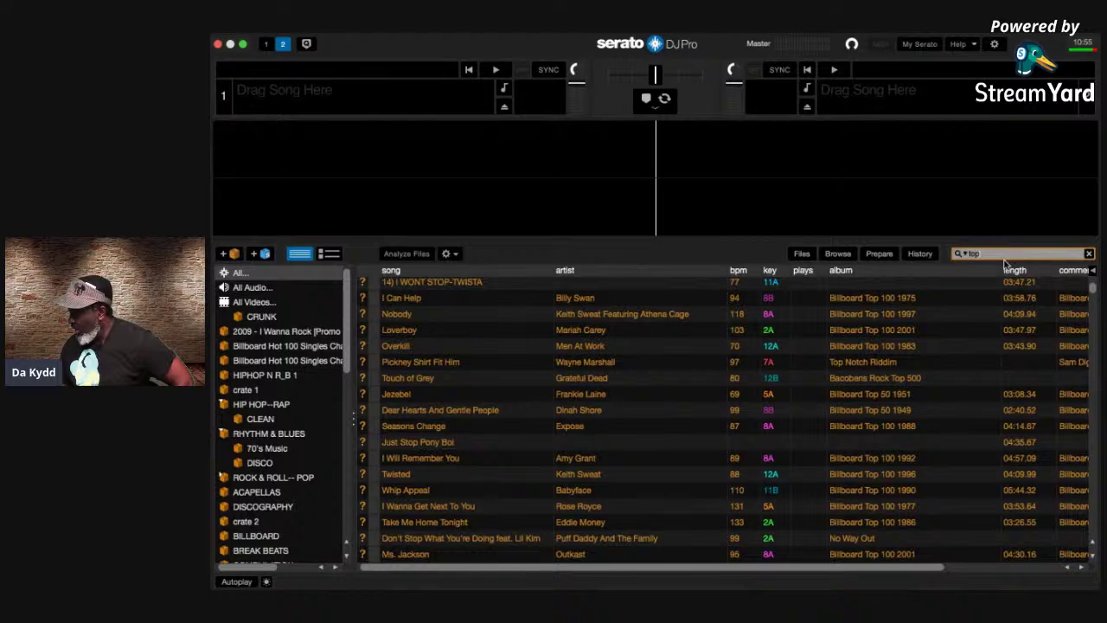
Step: Narrow the library search to "top rawmen" and add the location column to the song list
{"action": "type", "text": "raw"}
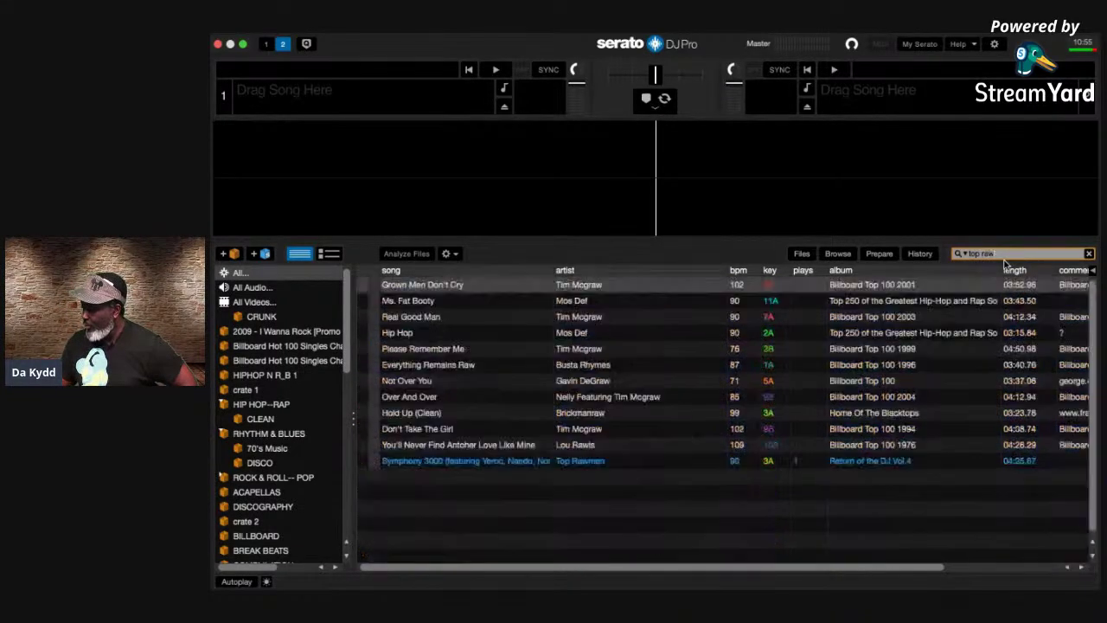
{"action": "type", "text": "men"}
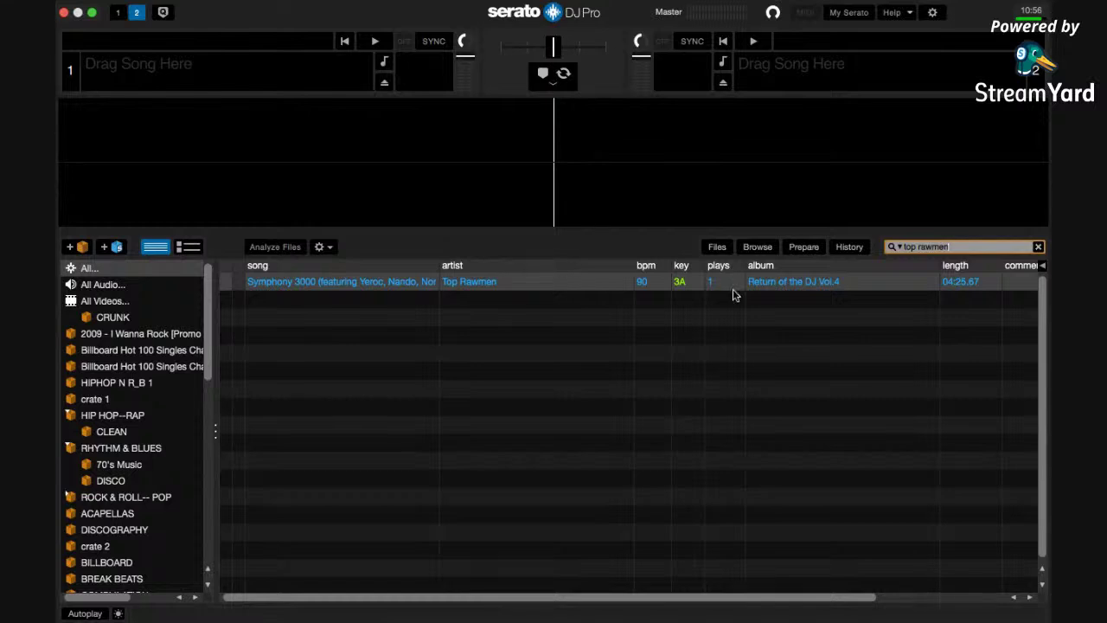
{"action": "left_click", "coordinate": [1043, 266]}
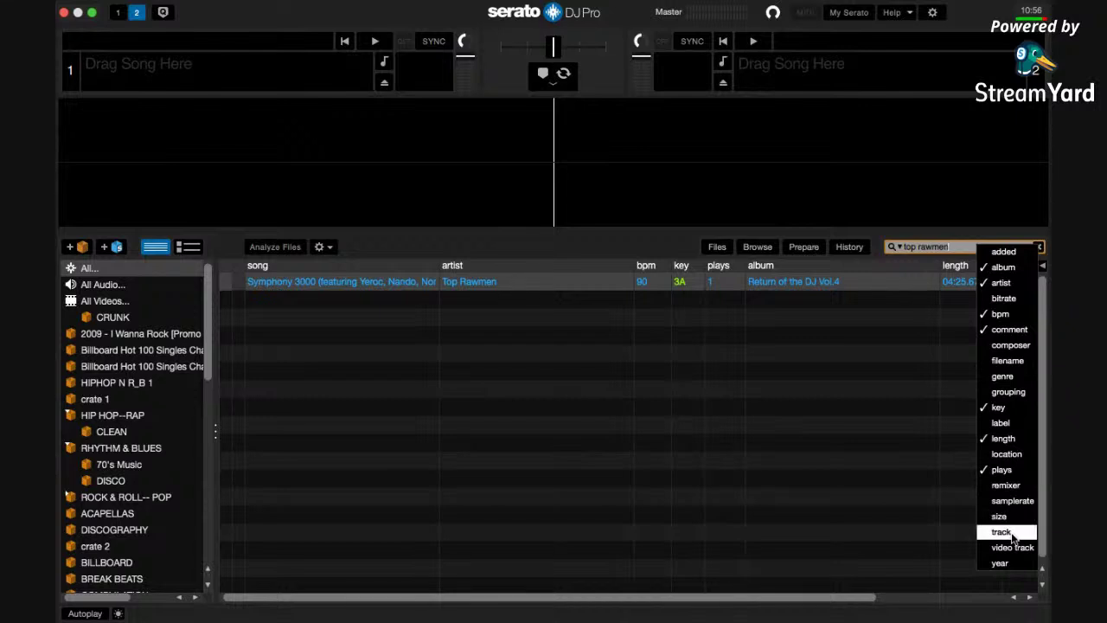
{"action": "left_click", "coordinate": [1020, 458]}
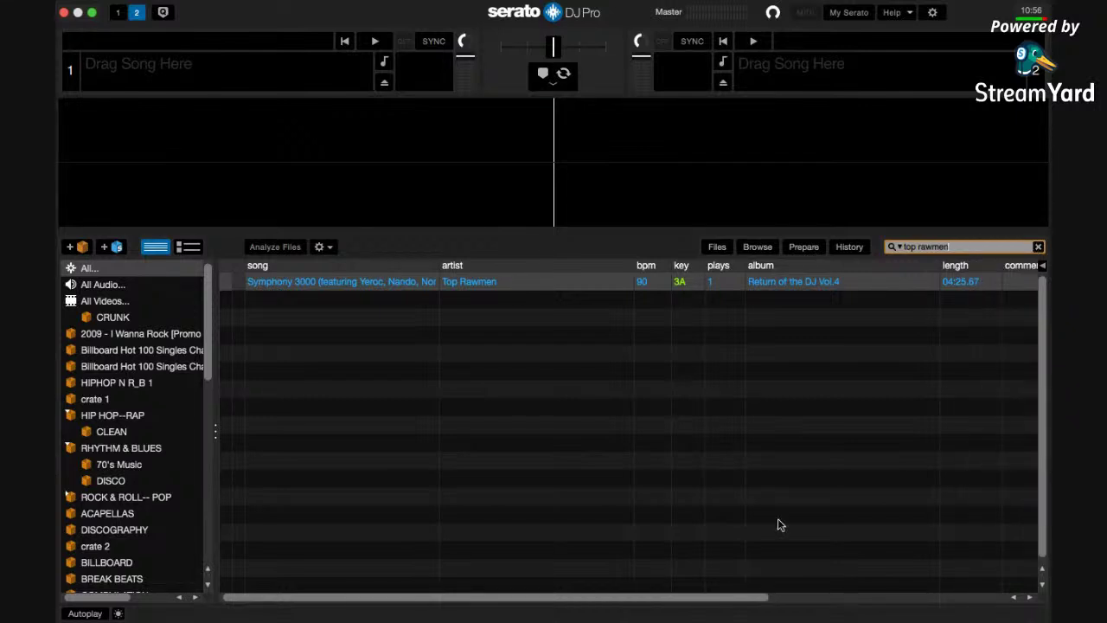
{"action": "left_click_drag", "start_coordinate": [598, 601], "coordinate": [960, 600]}
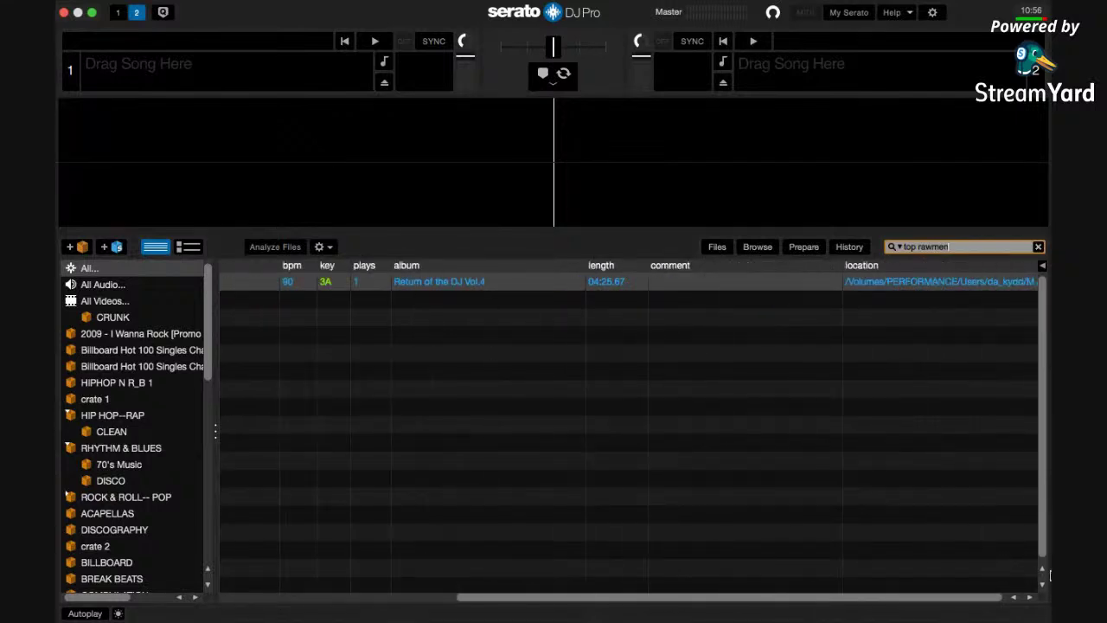
Step: Place the location column before the comment column and widen it to fit the Top Rawmen track's full path
{"action": "left_click", "coordinate": [936, 285]}
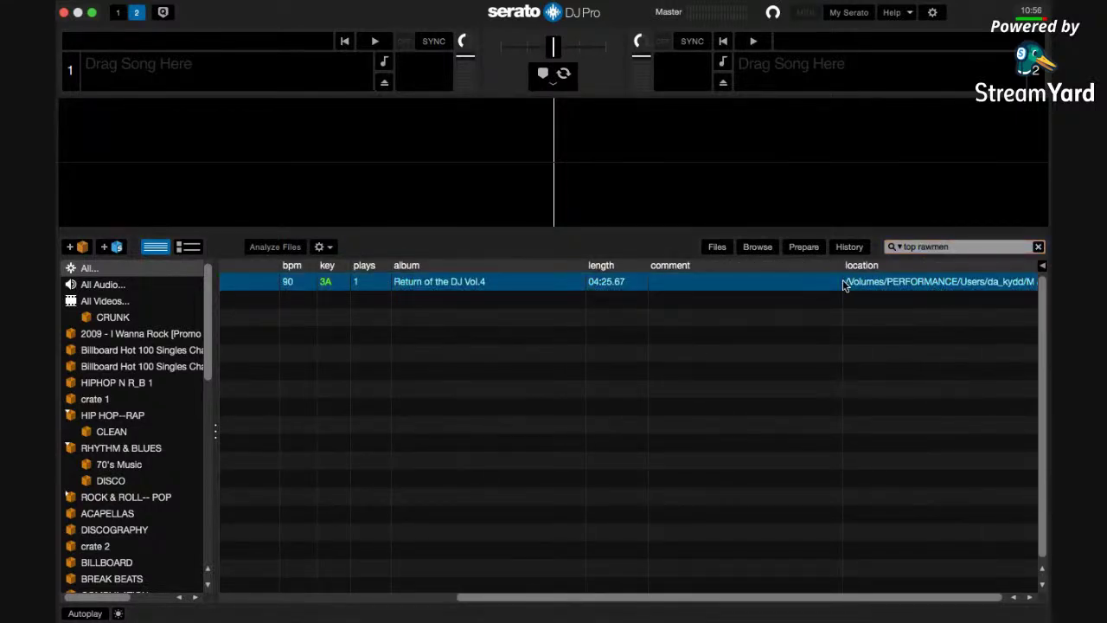
{"action": "left_click_drag", "start_coordinate": [903, 282], "coordinate": [637, 291]}
{"action": "left_click_drag", "start_coordinate": [879, 285], "coordinate": [639, 271]}
{"action": "left_click_drag", "start_coordinate": [863, 265], "coordinate": [631, 279]}
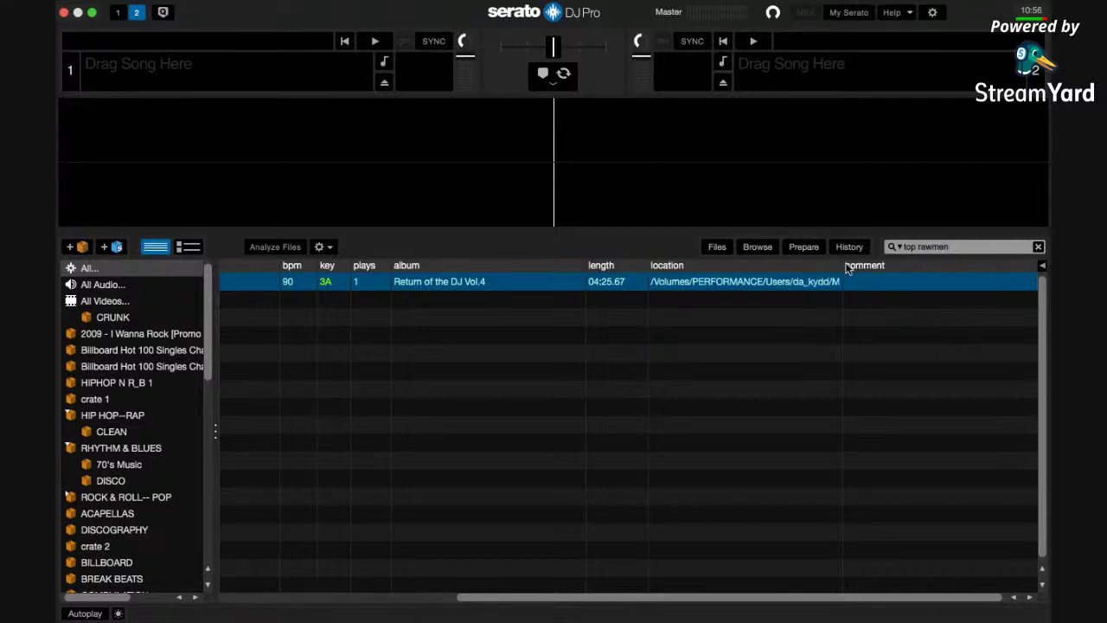
{"action": "mouse_move", "coordinate": [841, 265]}
{"action": "left_mouse_down"}
{"action": "mouse_move", "coordinate": [973, 266]}
{"action": "mouse_move", "coordinate": [858, 267]}
{"action": "left_mouse_up"}
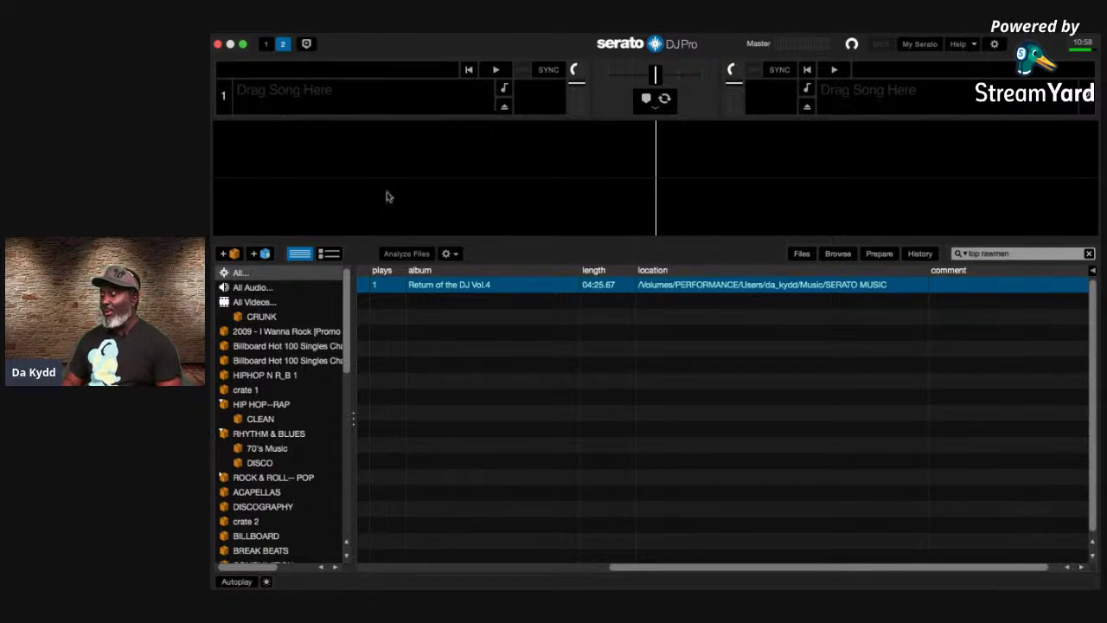
Step: Reopen the file browser and view the songs of the All library and the DISCO crate
{"action": "left_click", "coordinate": [799, 256]}
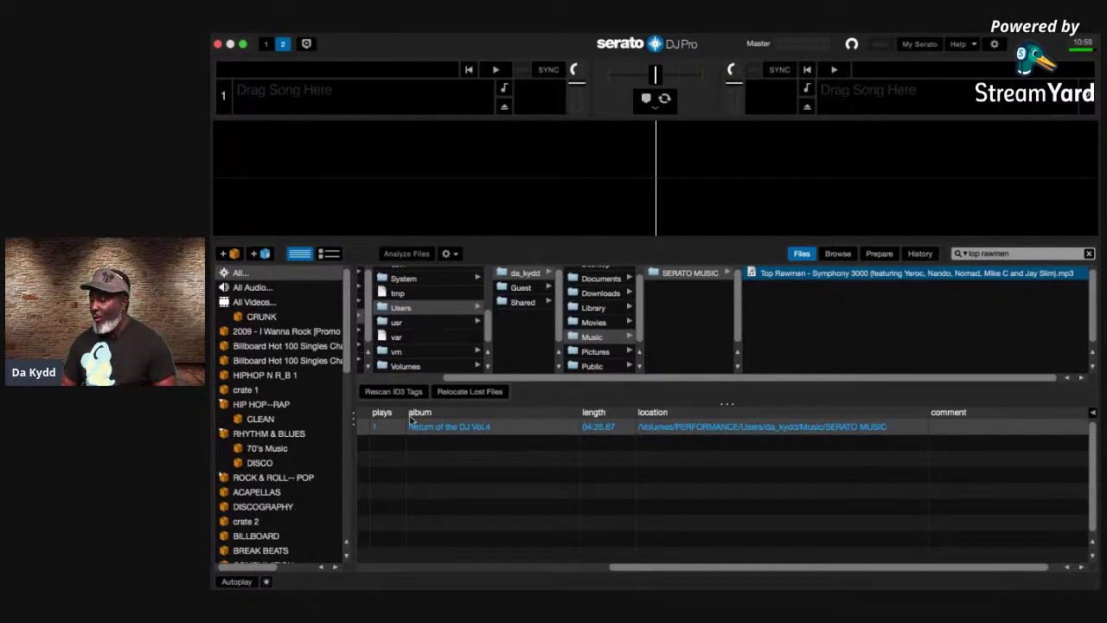
{"action": "left_click", "coordinate": [242, 273]}
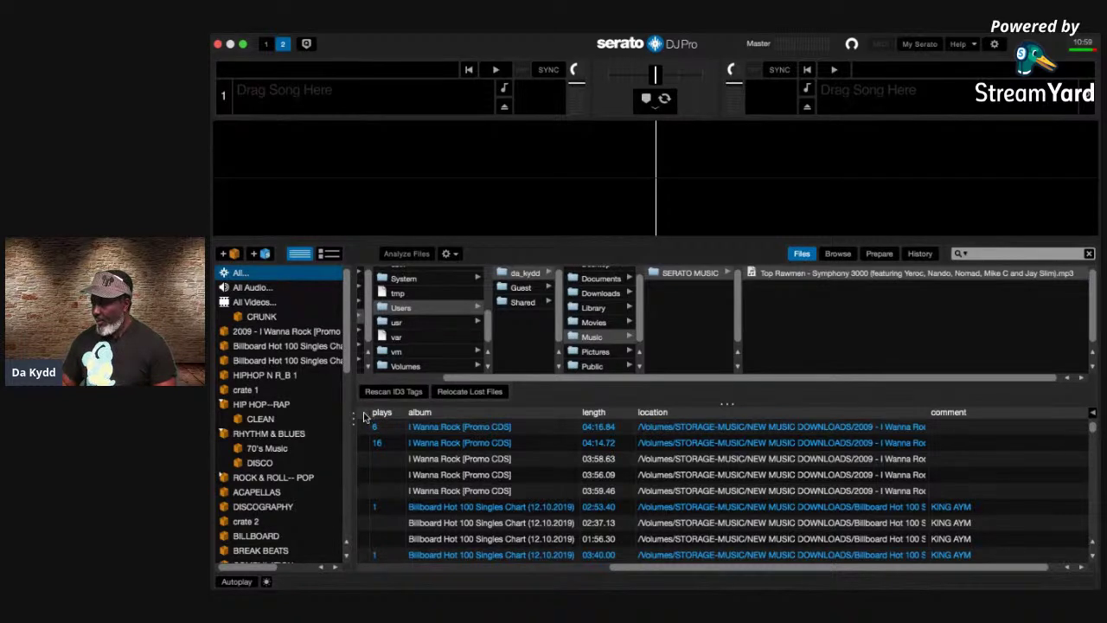
{"action": "left_click", "coordinate": [250, 273]}
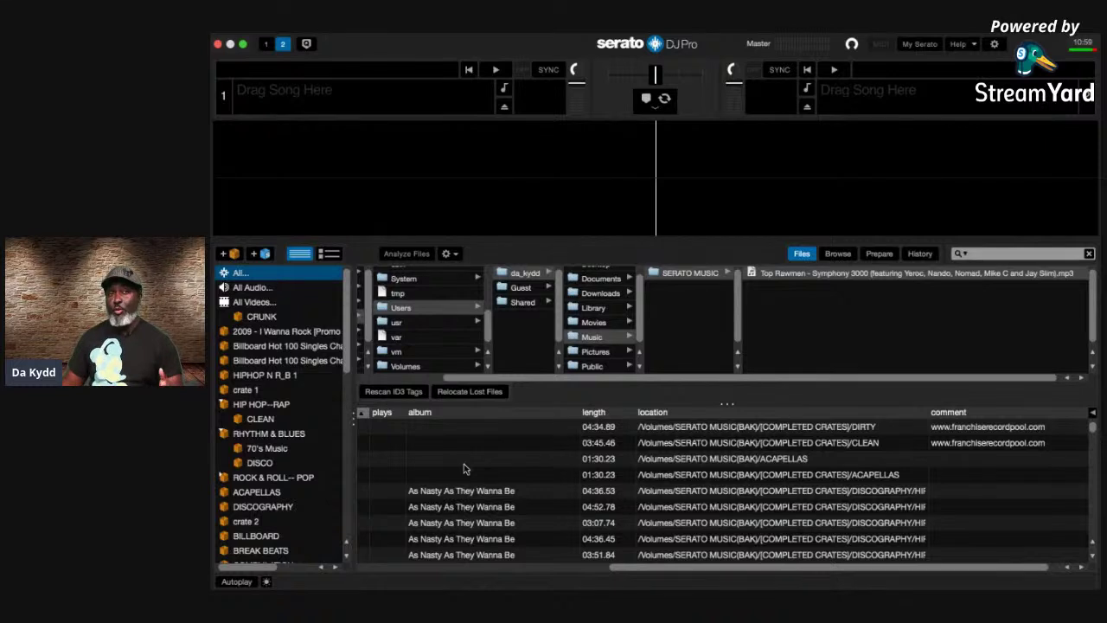
{"action": "left_click", "coordinate": [258, 461]}
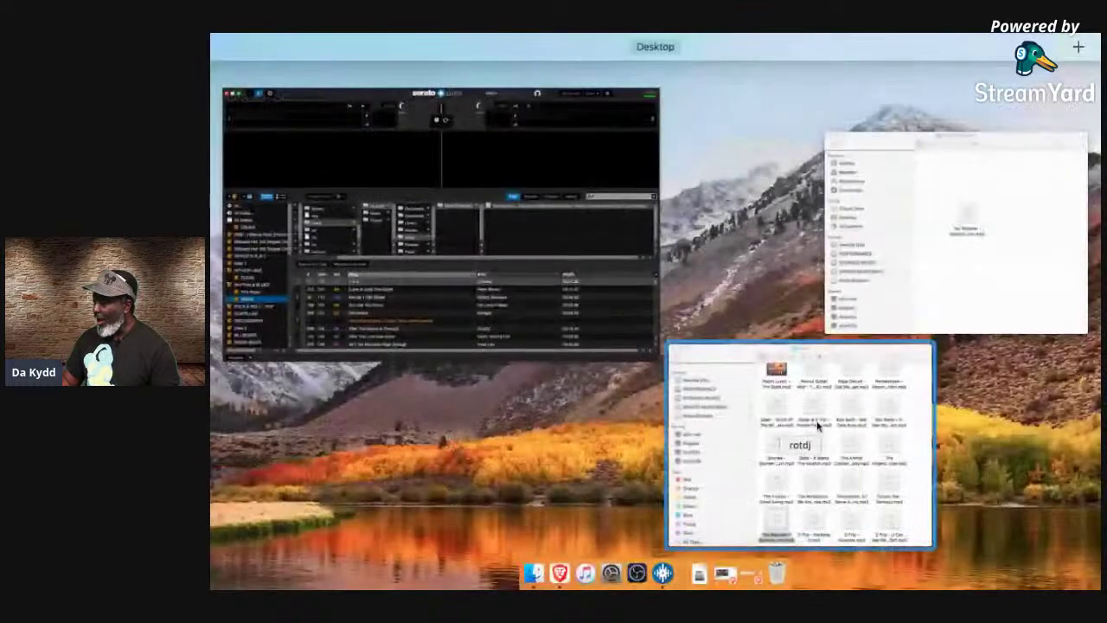
Step: Switch to Finder, go back from rotdj to [PREP EDIT CRATES FOLDER], and return to Serato DJ Pro
{"action": "left_click", "coordinate": [816, 419]}
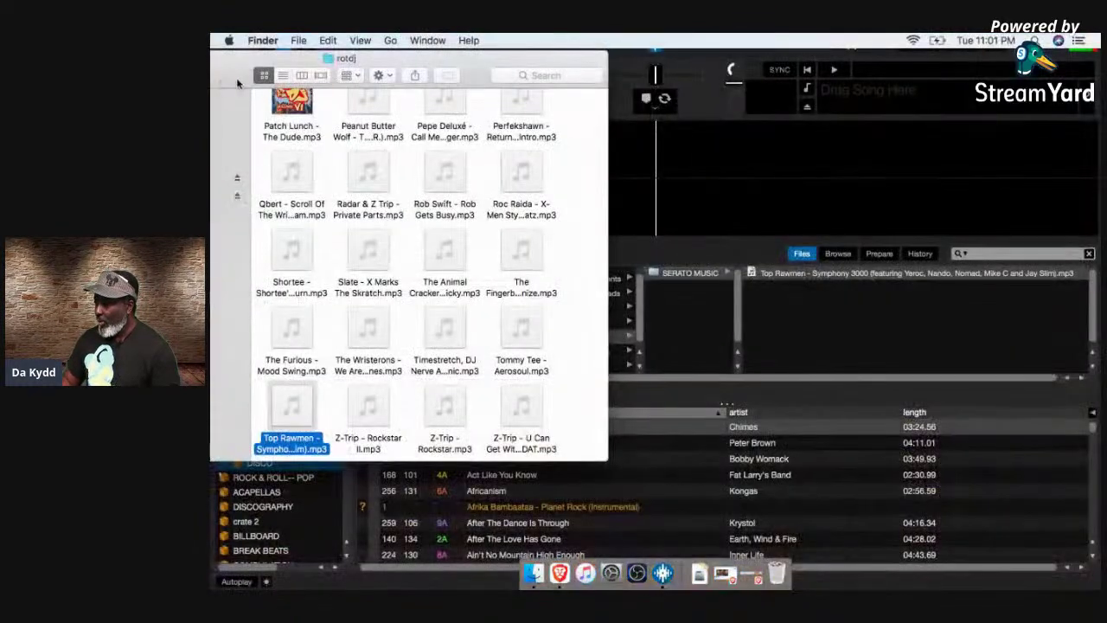
{"action": "left_click_drag", "start_coordinate": [398, 58], "coordinate": [609, 92]}
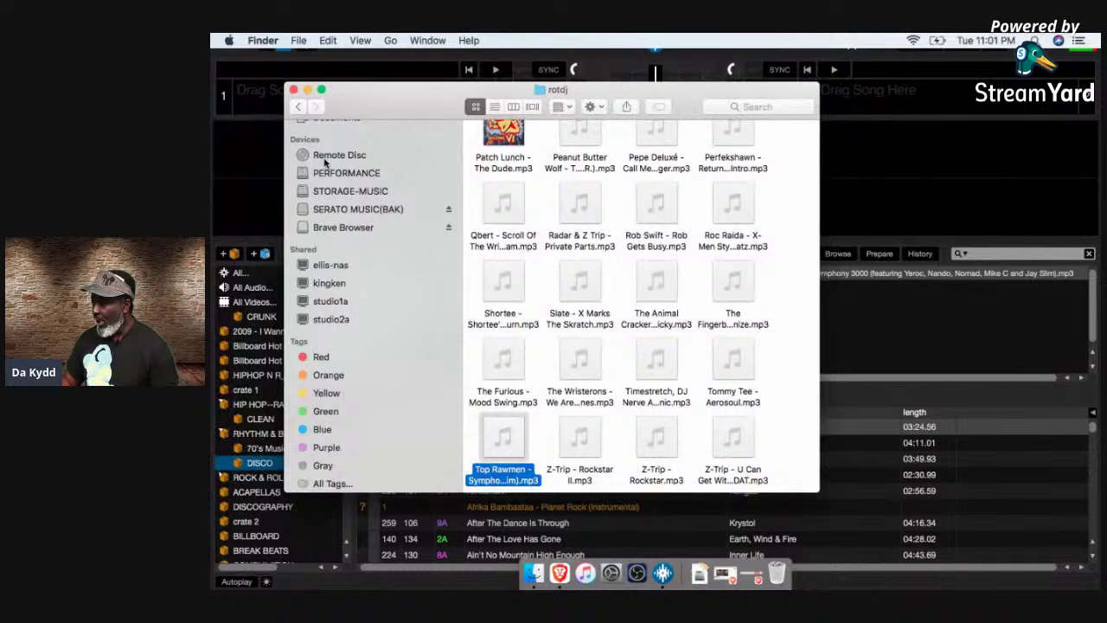
{"action": "left_click", "coordinate": [298, 107]}
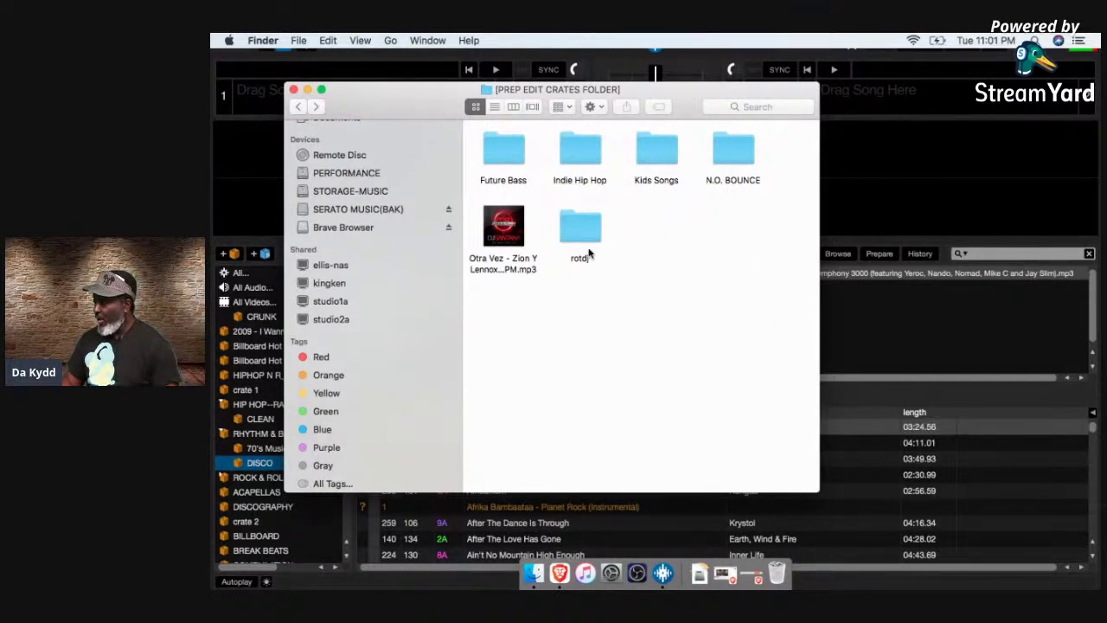
{"action": "left_click_drag", "start_coordinate": [579, 235], "coordinate": [988, 322]}
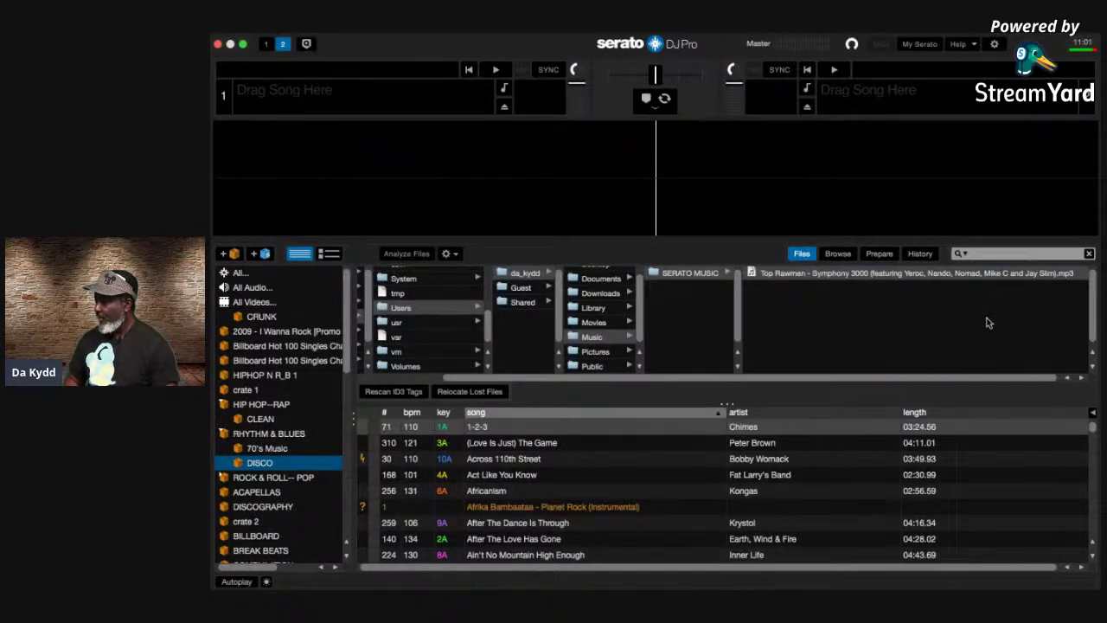
Step: Switch to Finder and copy the rotdj folder from [PREP EDIT CRATES FOLDER] into the SERATO MUSIC folder
{"action": "key", "text": "ctrl+Up"}
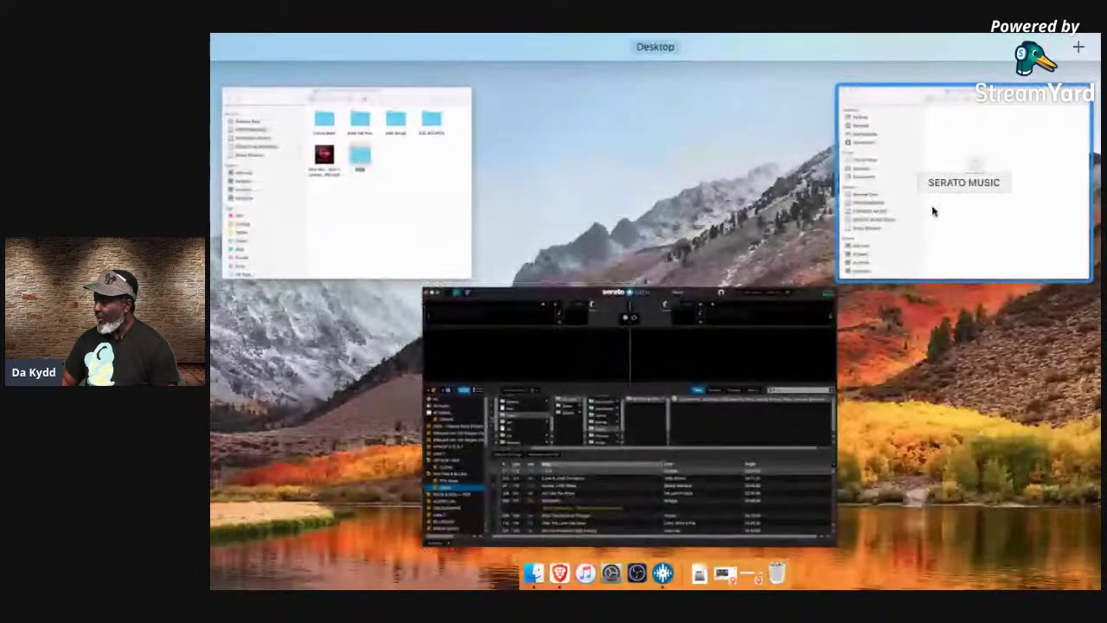
{"action": "left_click", "coordinate": [979, 220]}
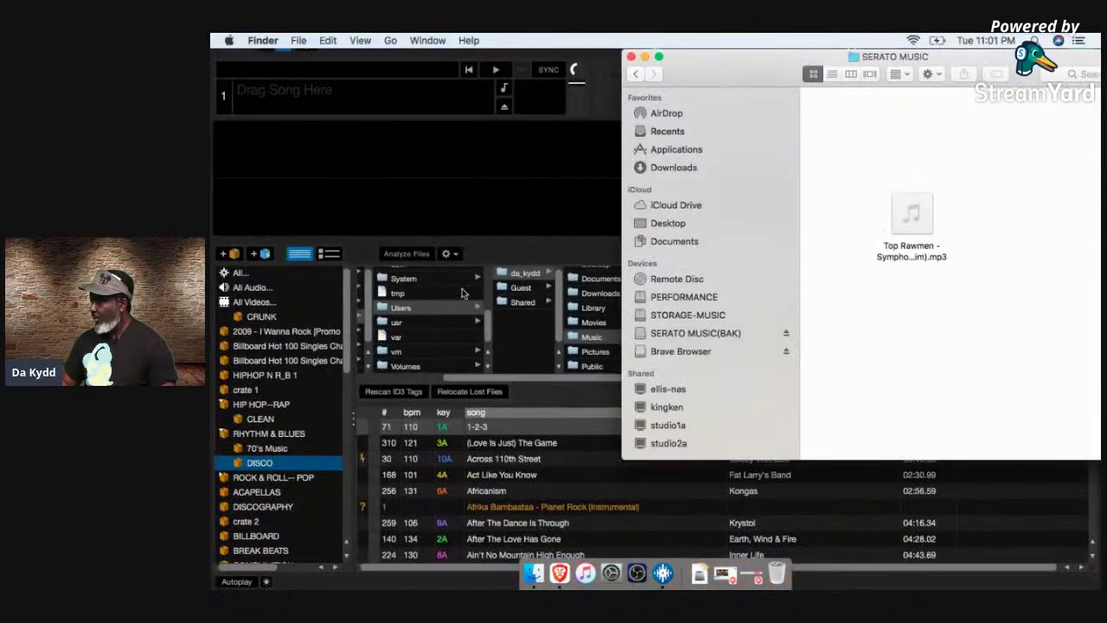
{"action": "key", "text": "ctrl+Up"}
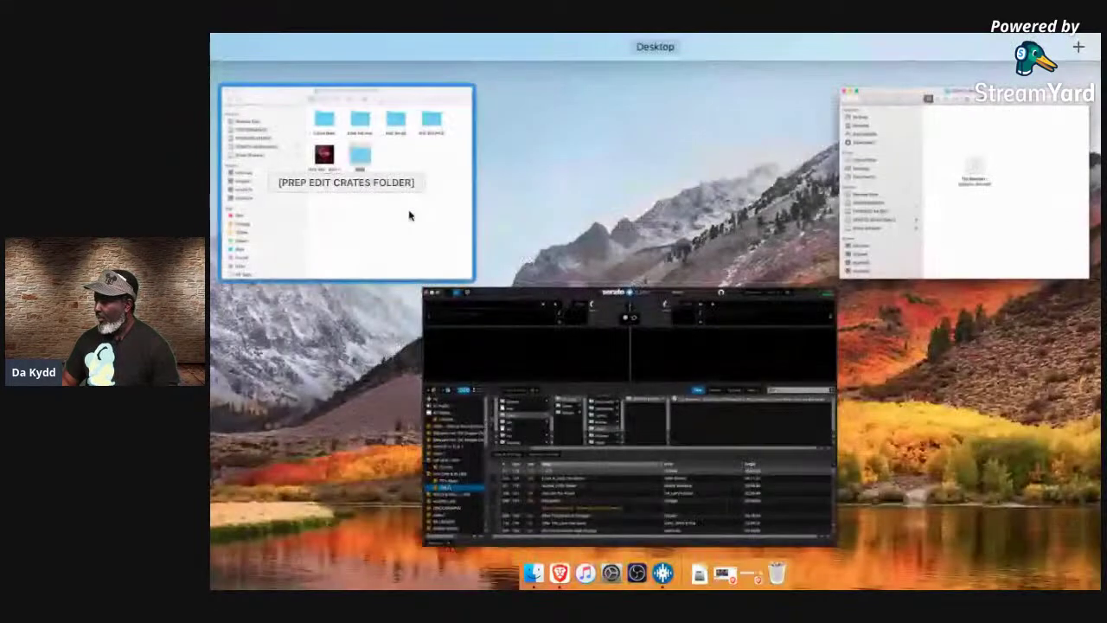
{"action": "left_click", "coordinate": [410, 215]}
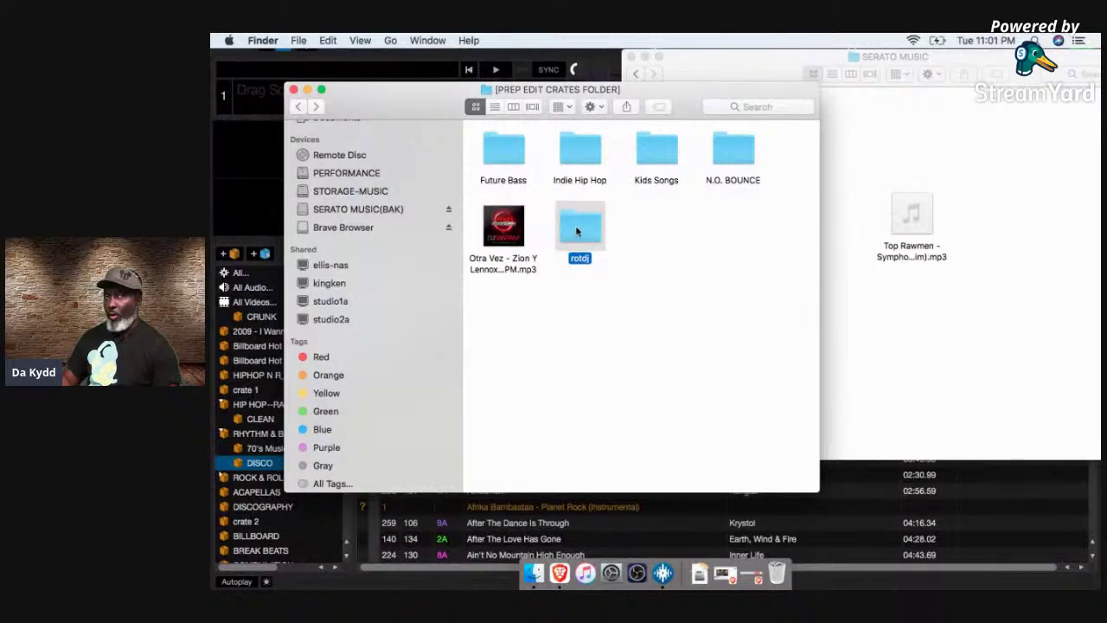
{"action": "left_click_drag", "start_coordinate": [577, 230], "coordinate": [979, 342]}
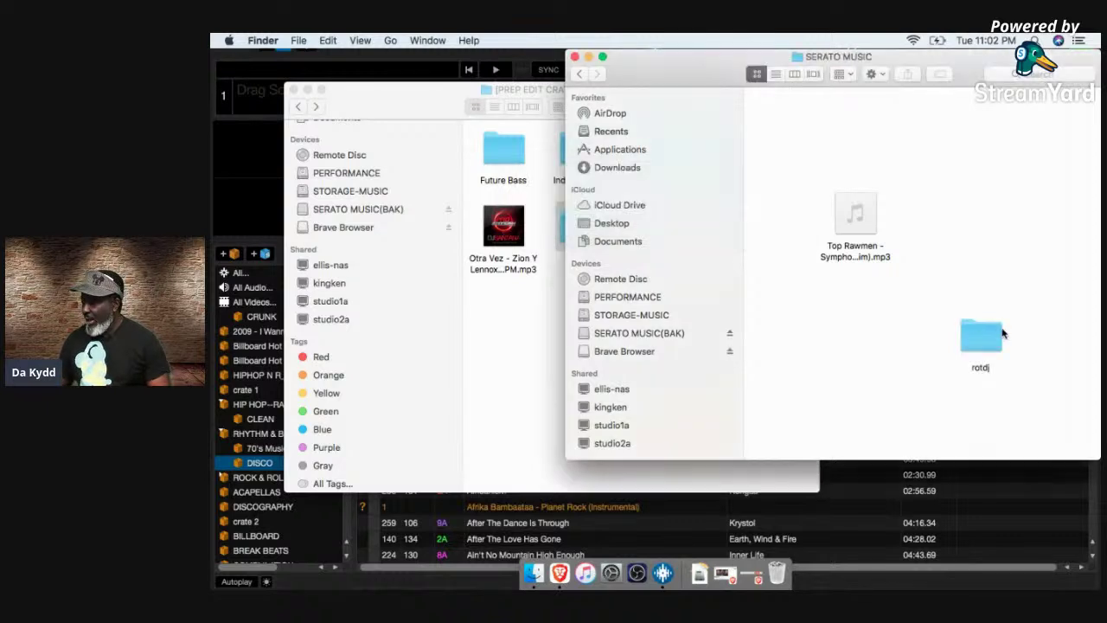
Step: Open the rotdj folder inside SERATO MUSIC and look through its MP3 files
{"action": "left_click", "coordinate": [982, 345]}
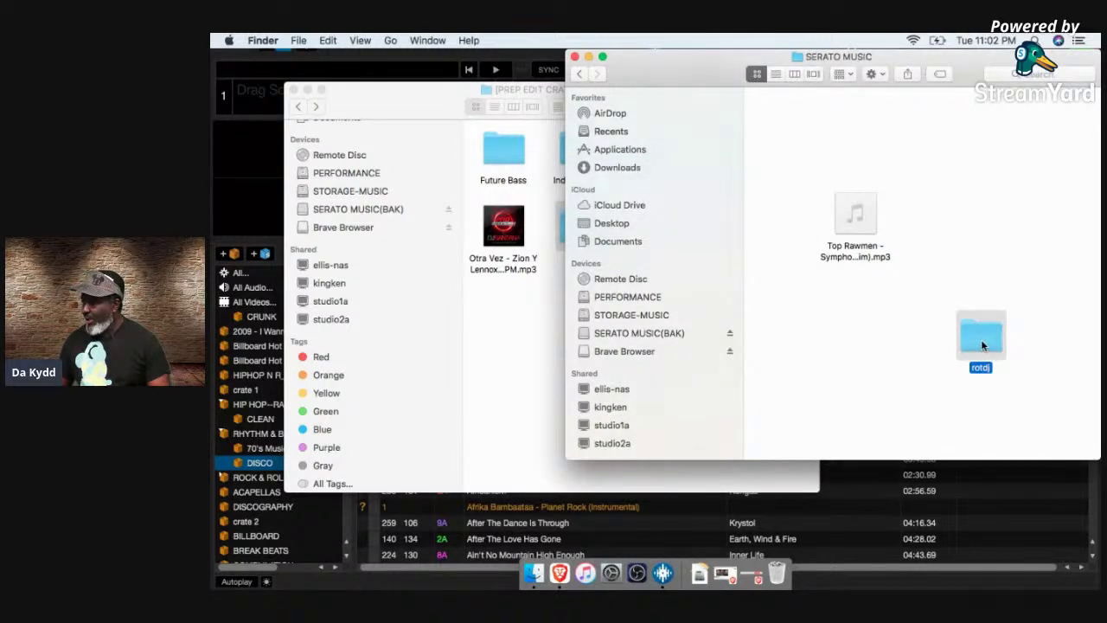
{"action": "double_click", "coordinate": [983, 345]}
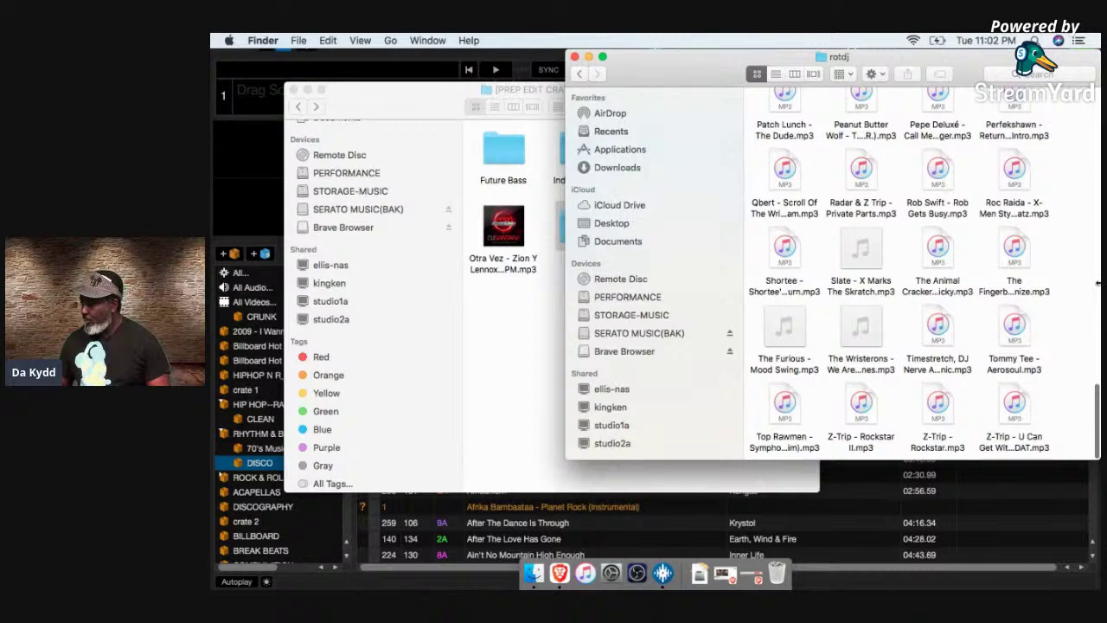
{"action": "scroll", "coordinate": [1096, 282], "scroll_direction": "down", "scroll_amount": 5}
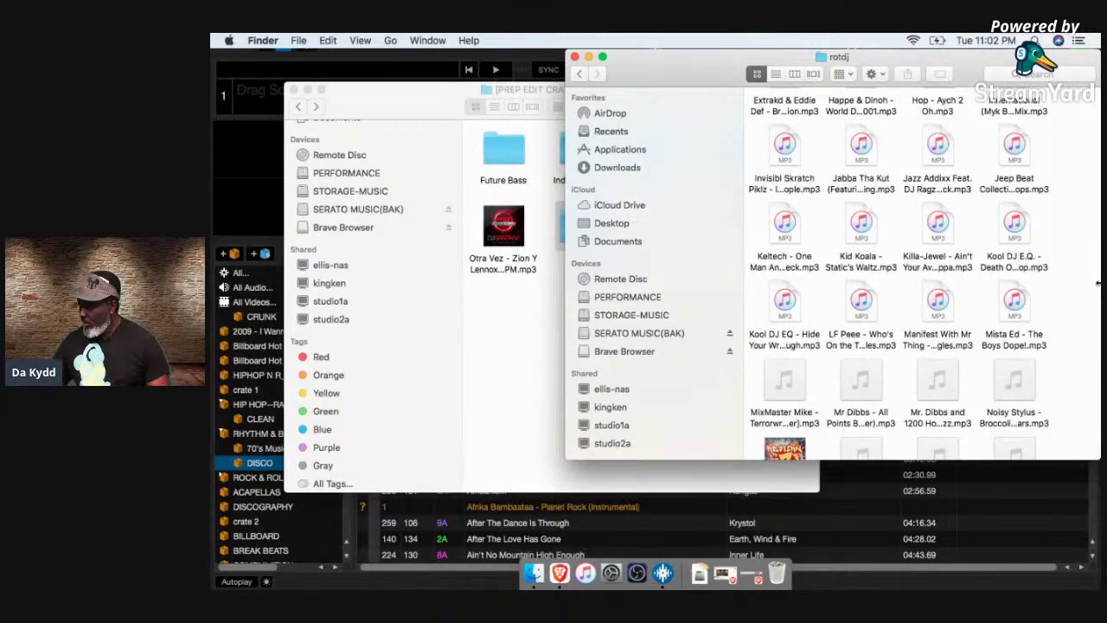
{"action": "key", "text": "super+a"}
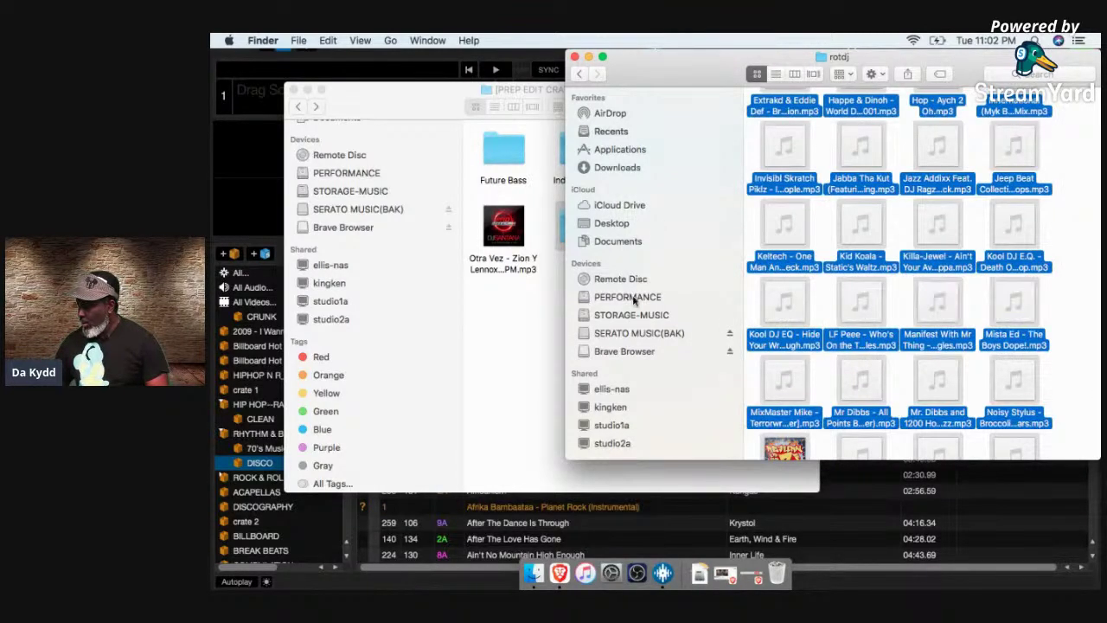
{"action": "mouse_move", "coordinate": [861, 229]}
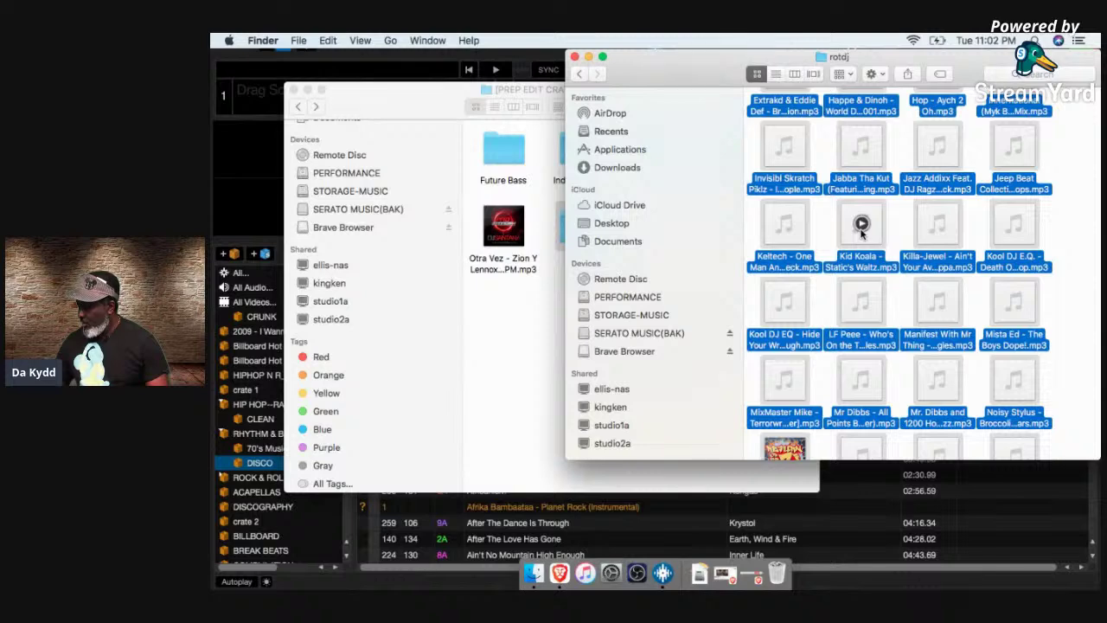
{"action": "left_click", "coordinate": [861, 224]}
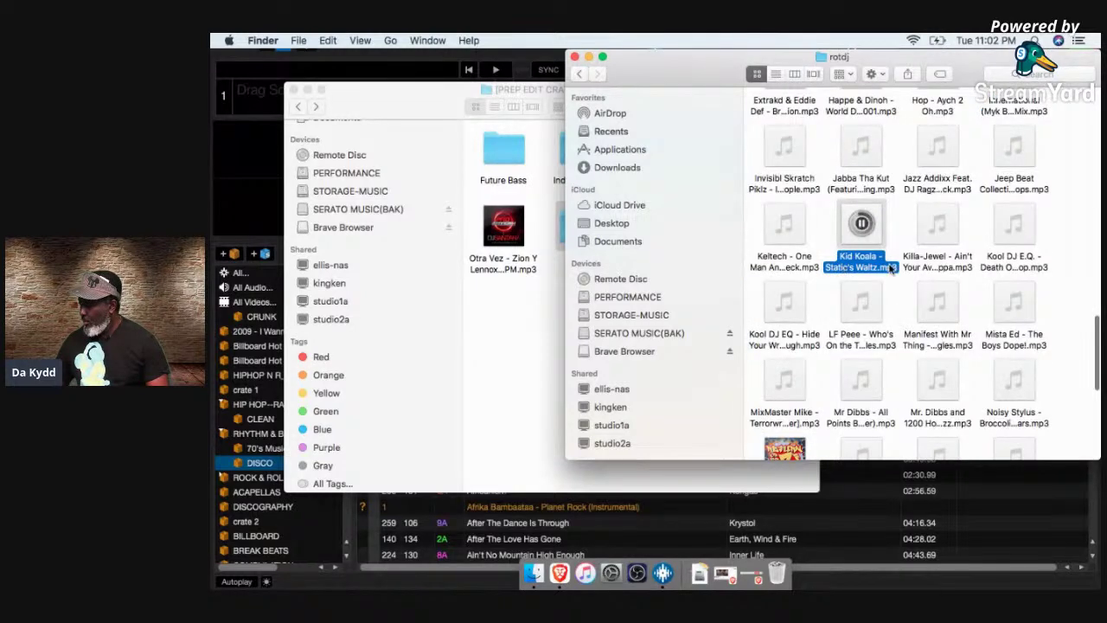
{"action": "right_click", "coordinate": [864, 231]}
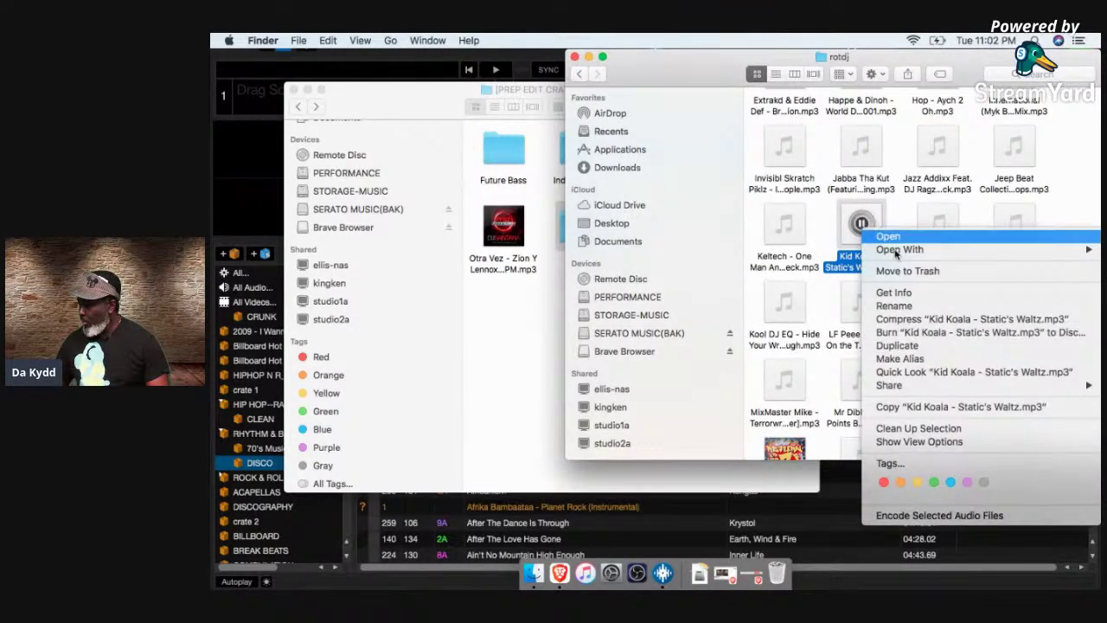
{"action": "key", "text": "Escape"}
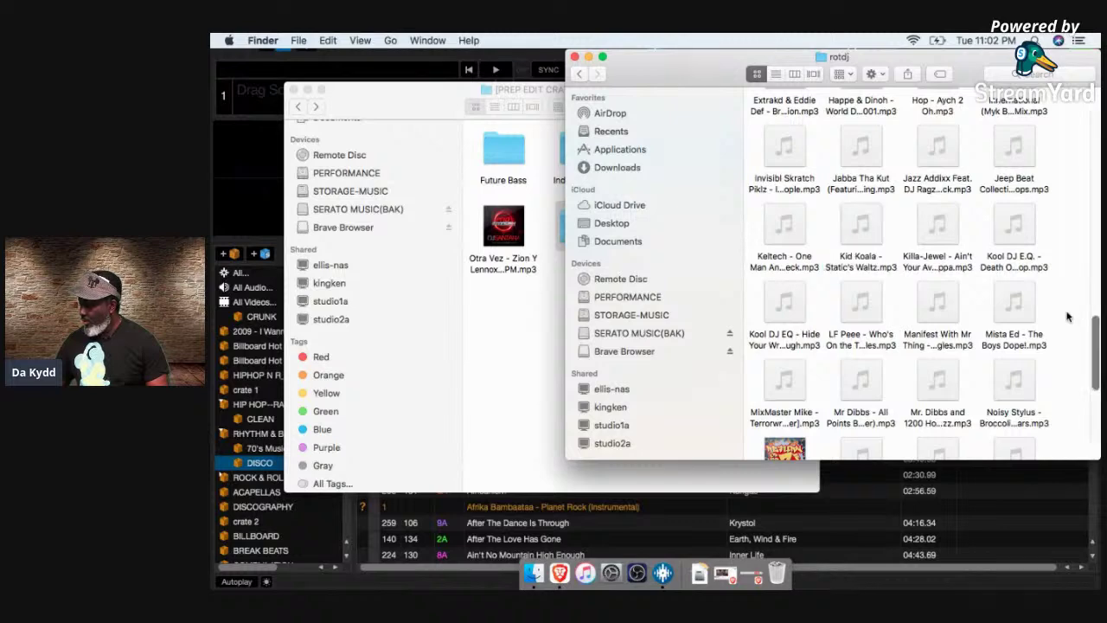
Step: Select every track in the rotdj folder, check how many items are selected, and look through the full set
{"action": "key", "text": "super+a"}
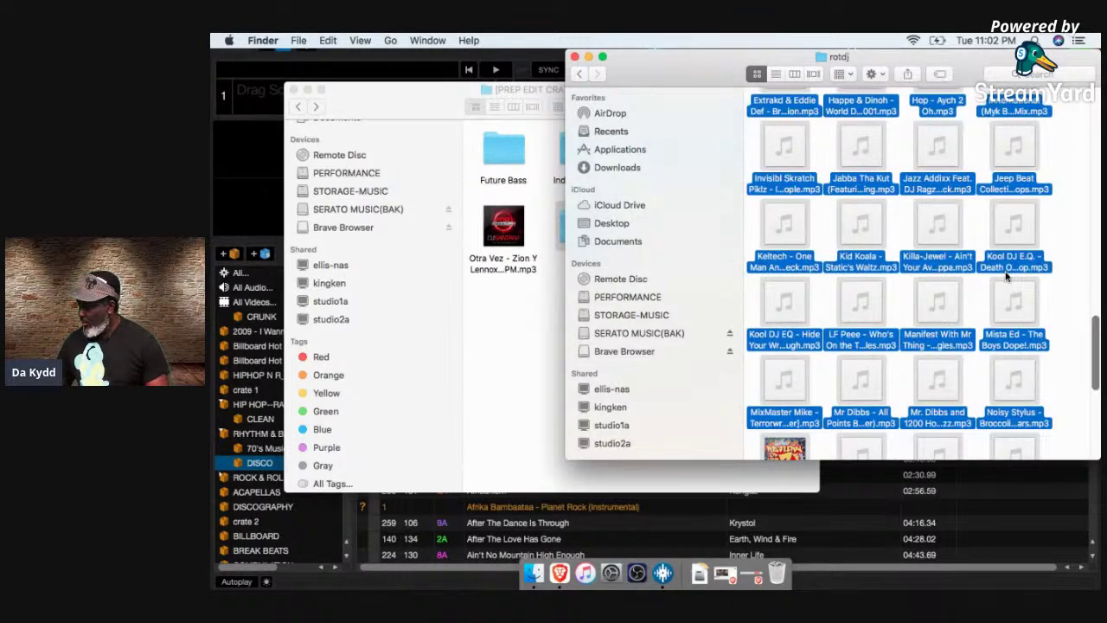
{"action": "right_click", "coordinate": [1005, 254]}
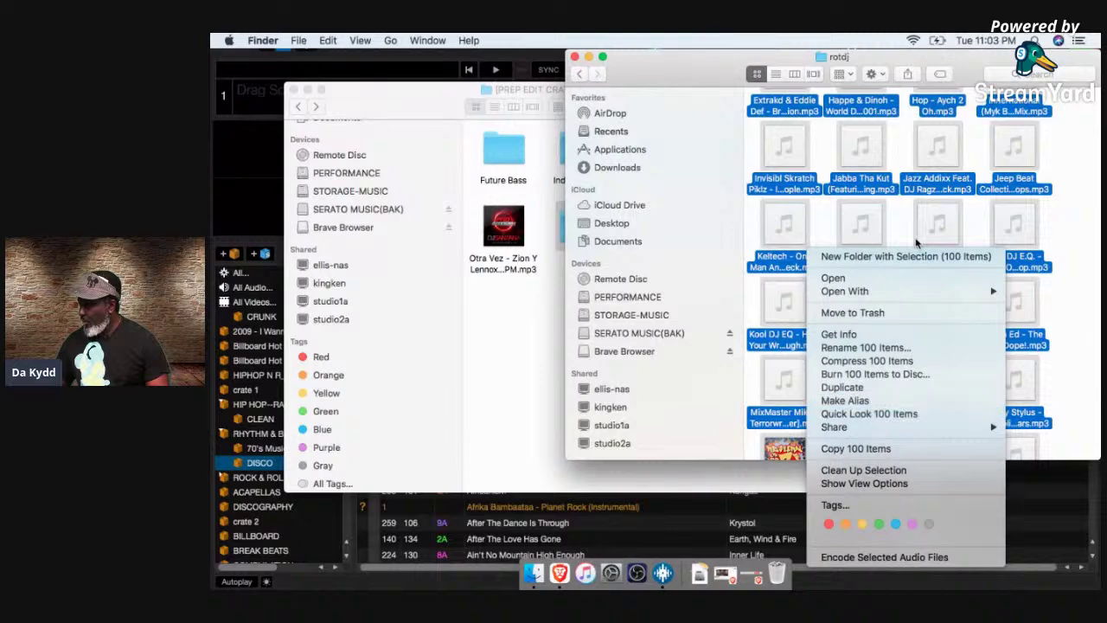
{"action": "left_click", "coordinate": [1077, 315]}
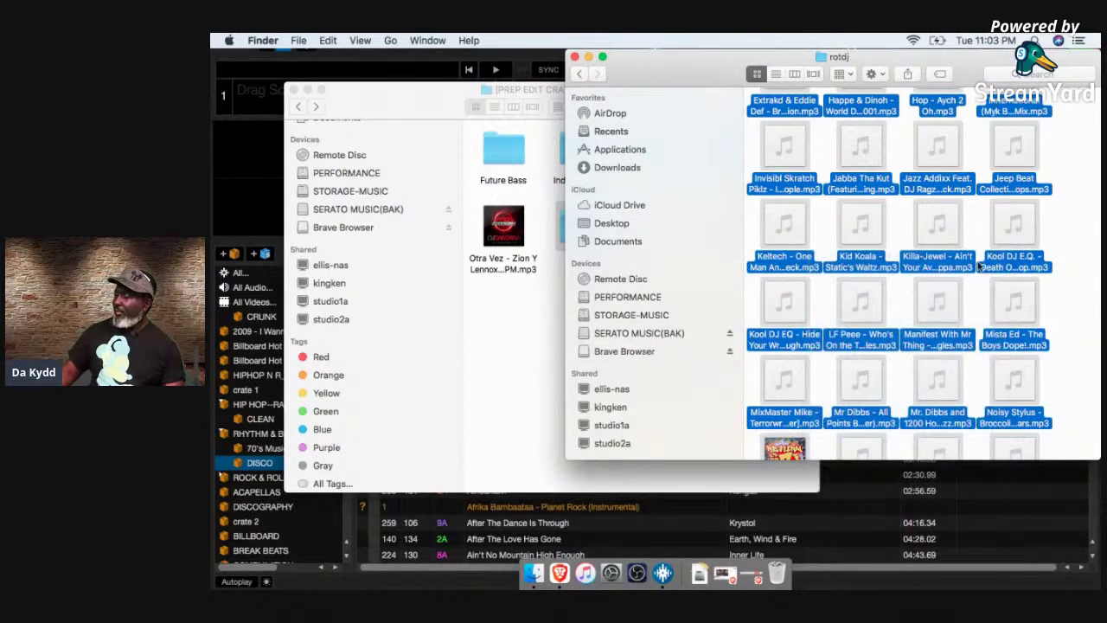
{"action": "scroll", "coordinate": [1051, 205], "scroll_direction": "up", "scroll_amount": 10}
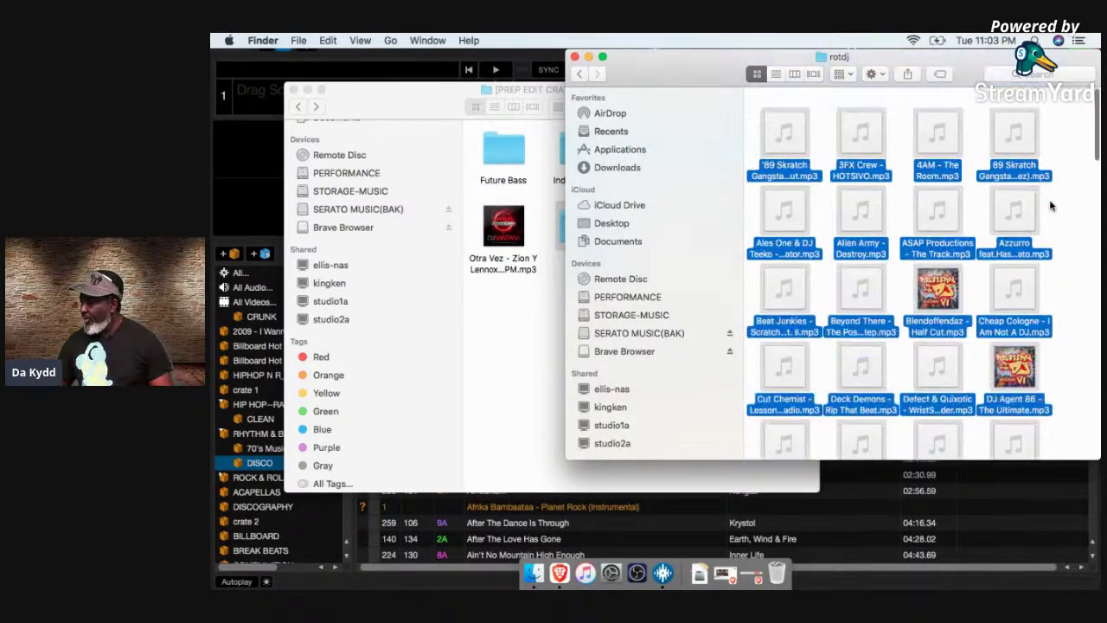
{"action": "scroll", "coordinate": [1051, 205], "scroll_direction": "down", "scroll_amount": 10}
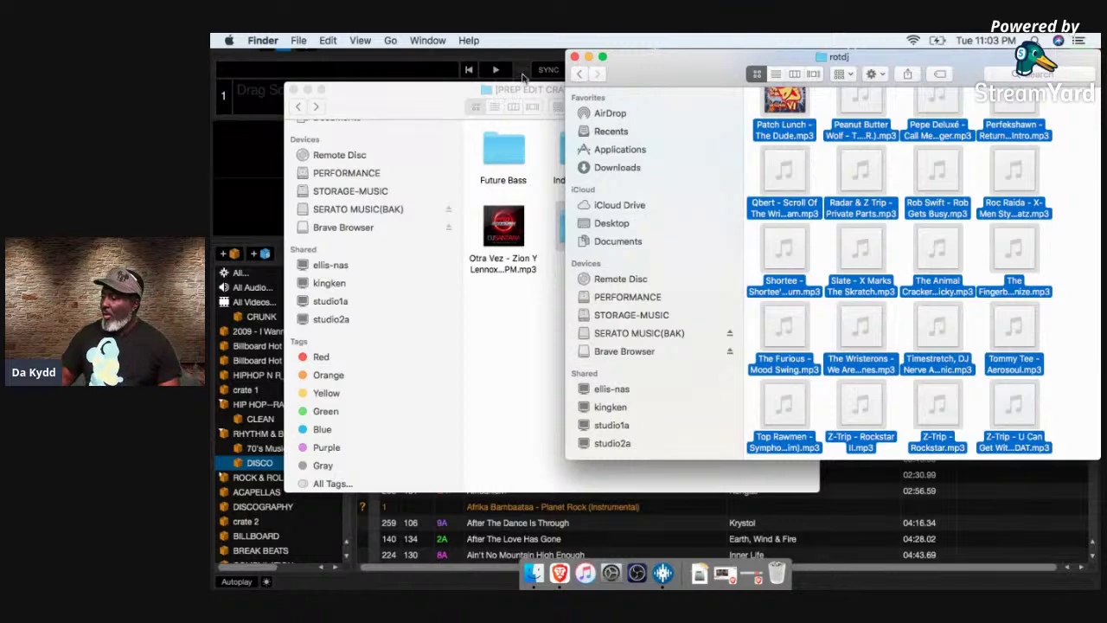
Step: Move the [PREP EDIT CRATES FOLDER] window aside to uncover the crate list, and switch back to Serato DJ Pro
{"action": "left_click", "coordinate": [421, 114]}
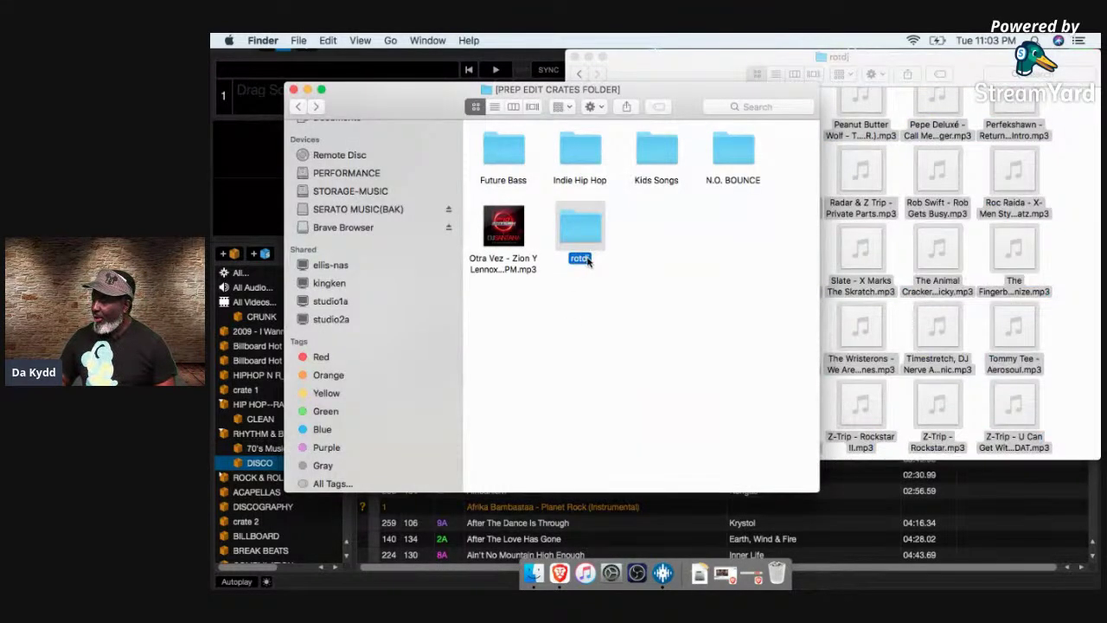
{"action": "left_click_drag", "start_coordinate": [405, 91], "coordinate": [661, 130]}
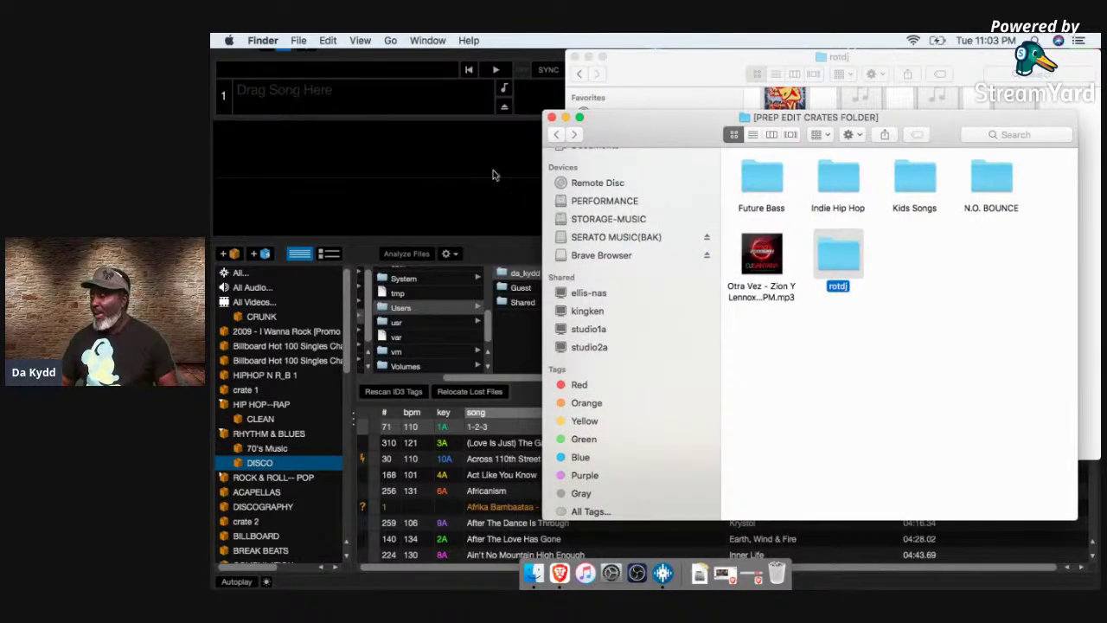
{"action": "left_click", "coordinate": [407, 175]}
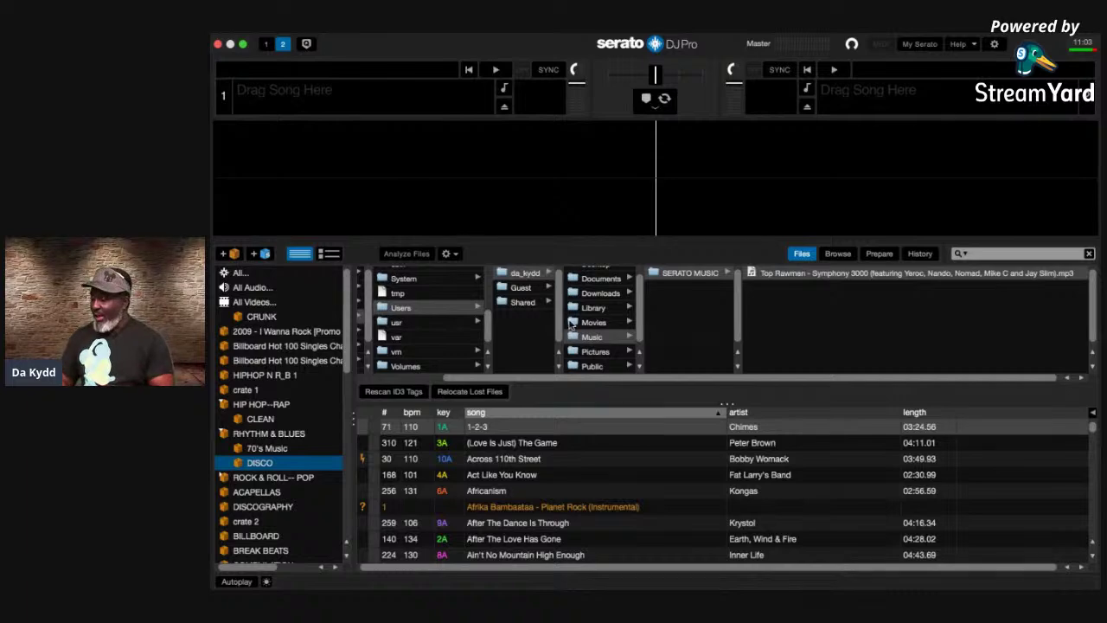
{"action": "key", "text": "ctrl+Up"}
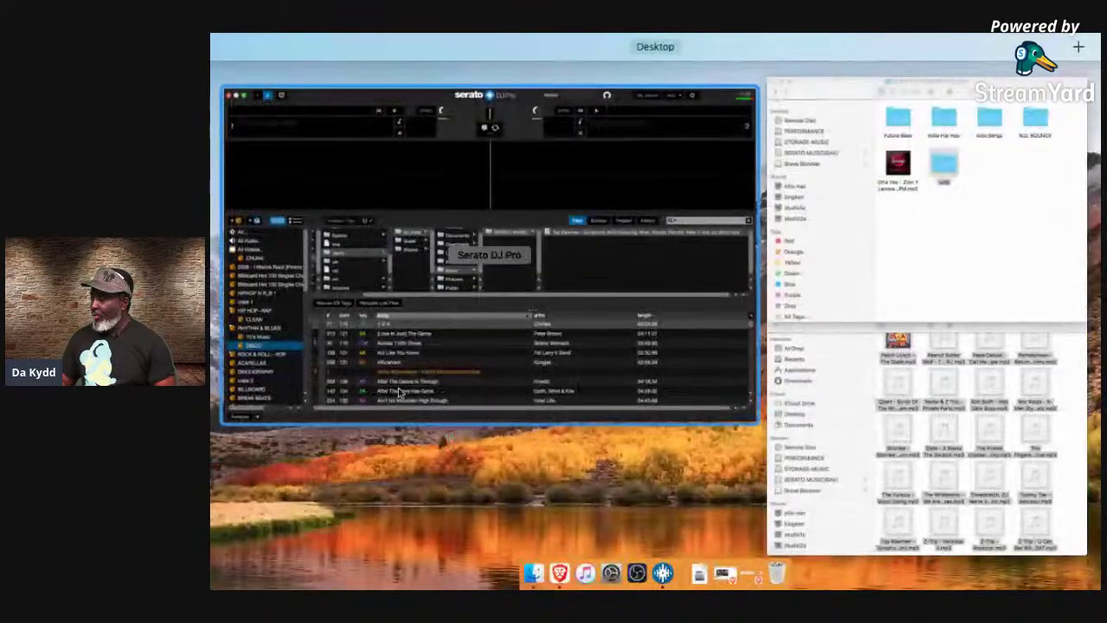
{"action": "left_click", "coordinate": [259, 335]}
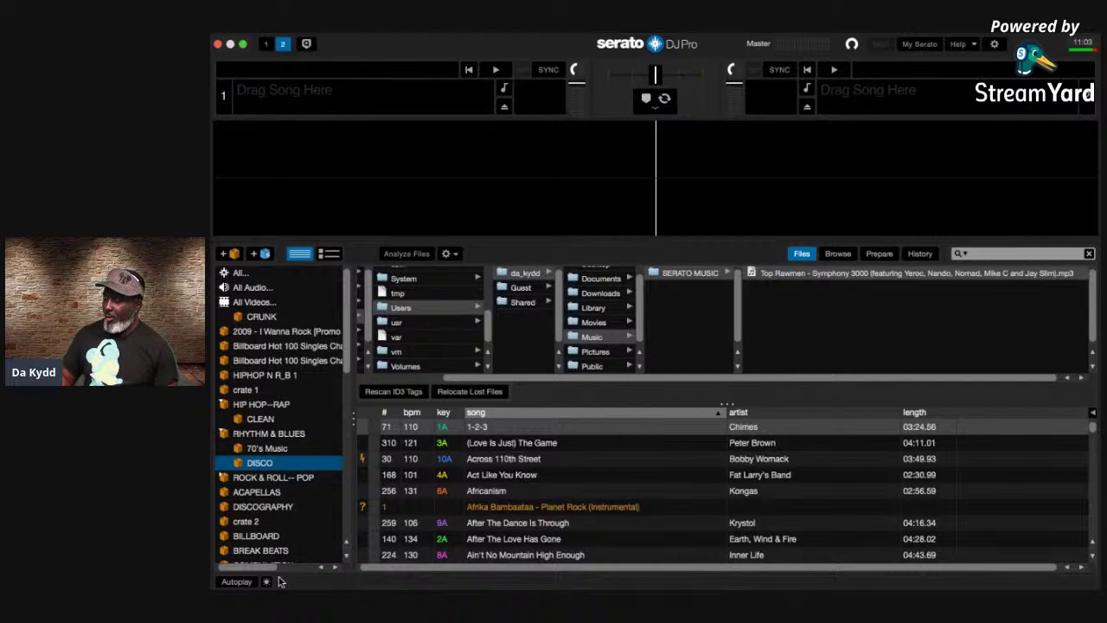
Step: Look over the crate list, reload SERATO MUSIC in the file browser and open its rotdj folder
{"action": "scroll", "coordinate": [329, 389], "scroll_direction": "down", "scroll_amount": 10}
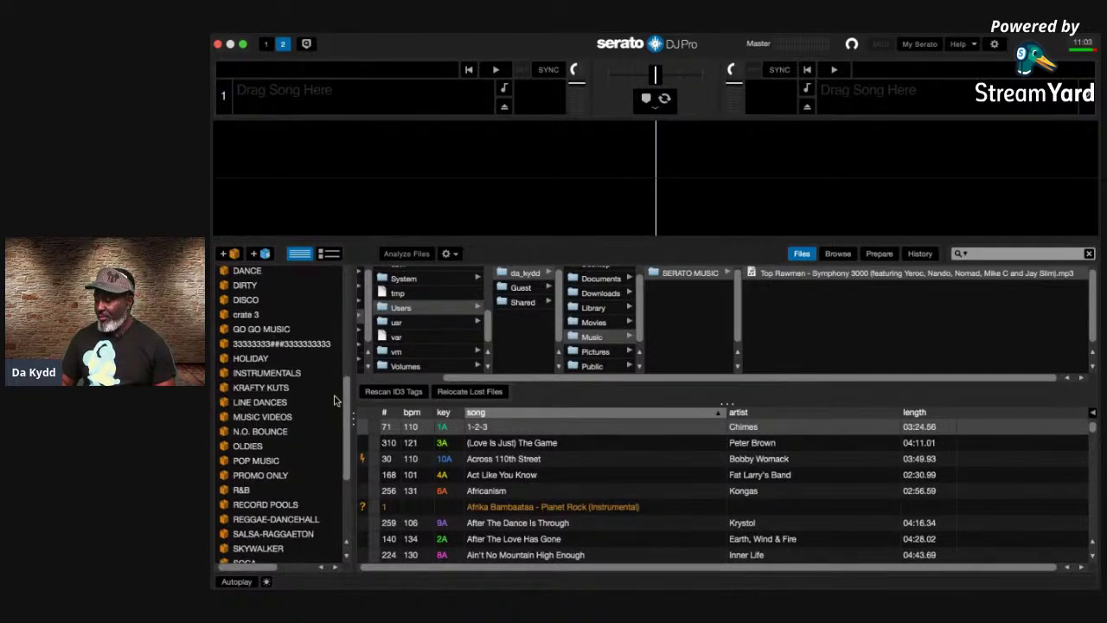
{"action": "scroll", "coordinate": [316, 376], "scroll_direction": "right", "scroll_amount": 3}
{"action": "scroll", "coordinate": [285, 334], "scroll_direction": "left", "scroll_amount": 3}
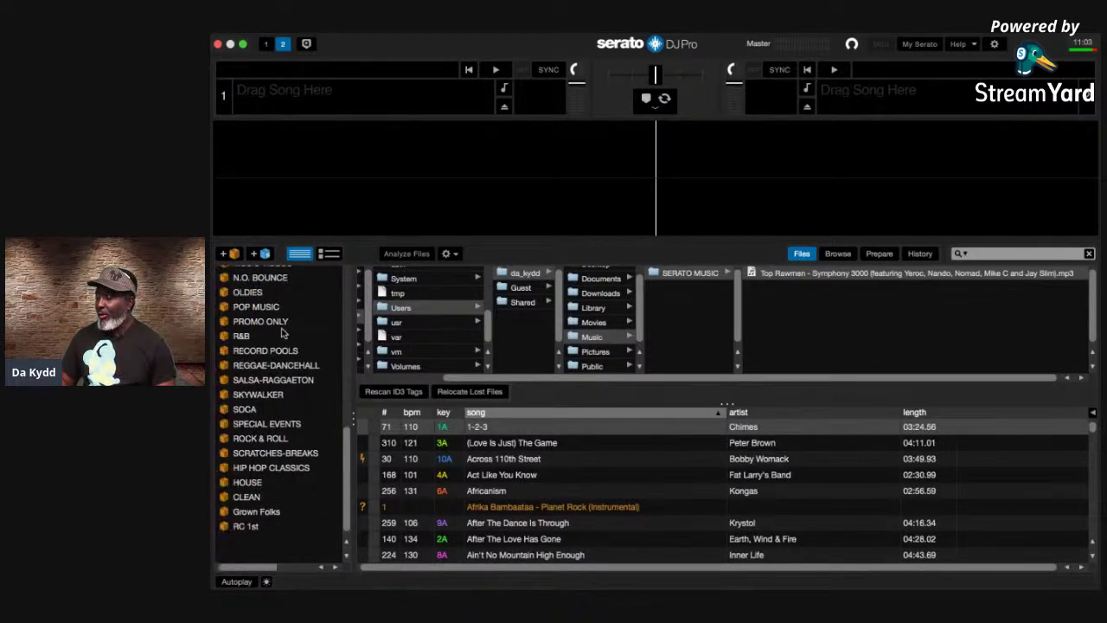
{"action": "scroll", "coordinate": [282, 337], "scroll_direction": "up", "scroll_amount": 10}
{"action": "scroll", "coordinate": [282, 338], "scroll_direction": "up", "scroll_amount": 2}
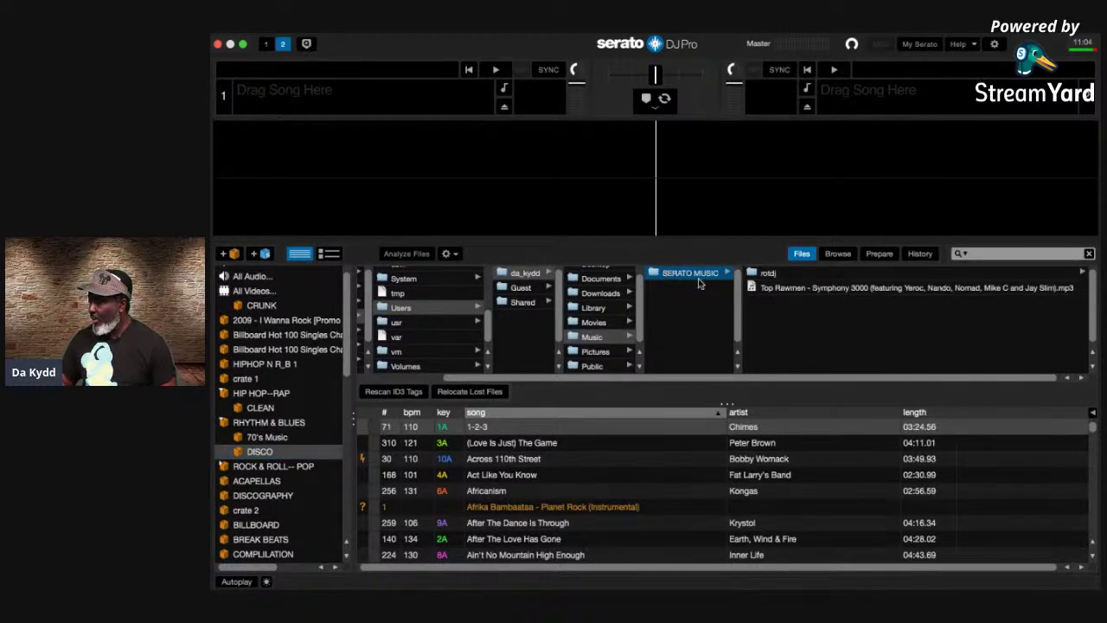
{"action": "left_click", "coordinate": [782, 275]}
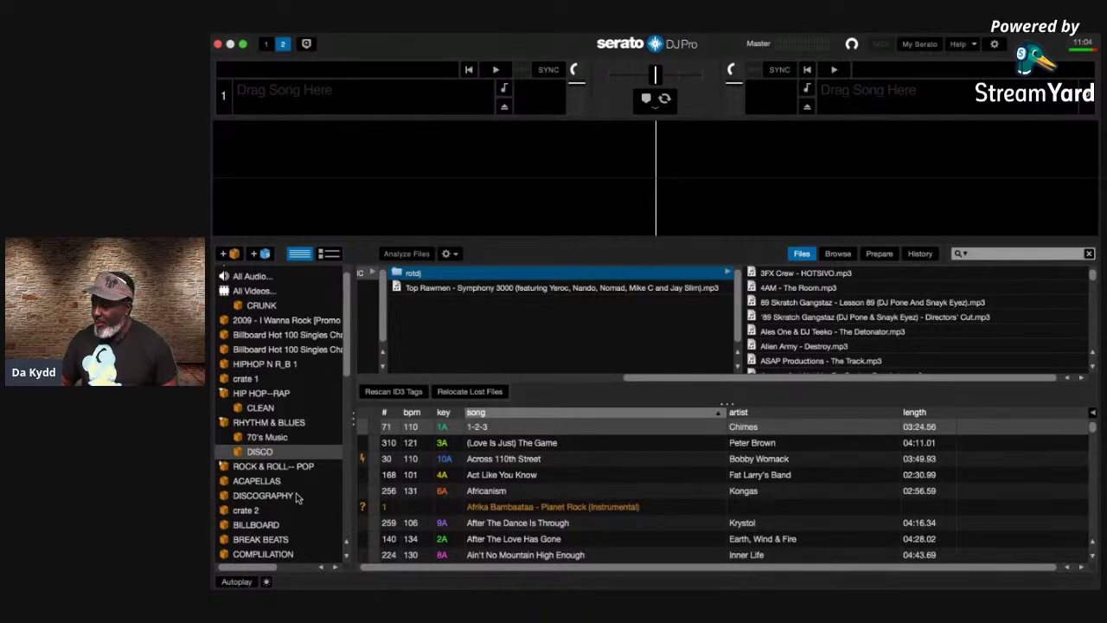
Step: Add the rotdj folder from the file browser as a new crate at the end of the crate list, below RC 1st
{"action": "scroll", "coordinate": [296, 497], "scroll_direction": "down", "scroll_amount": 10}
{"action": "scroll", "coordinate": [296, 497], "scroll_direction": "right", "scroll_amount": 1}
{"action": "scroll", "coordinate": [289, 325], "scroll_direction": "up", "scroll_amount": 10}
{"action": "scroll", "coordinate": [289, 326], "scroll_direction": "down", "scroll_amount": 10}
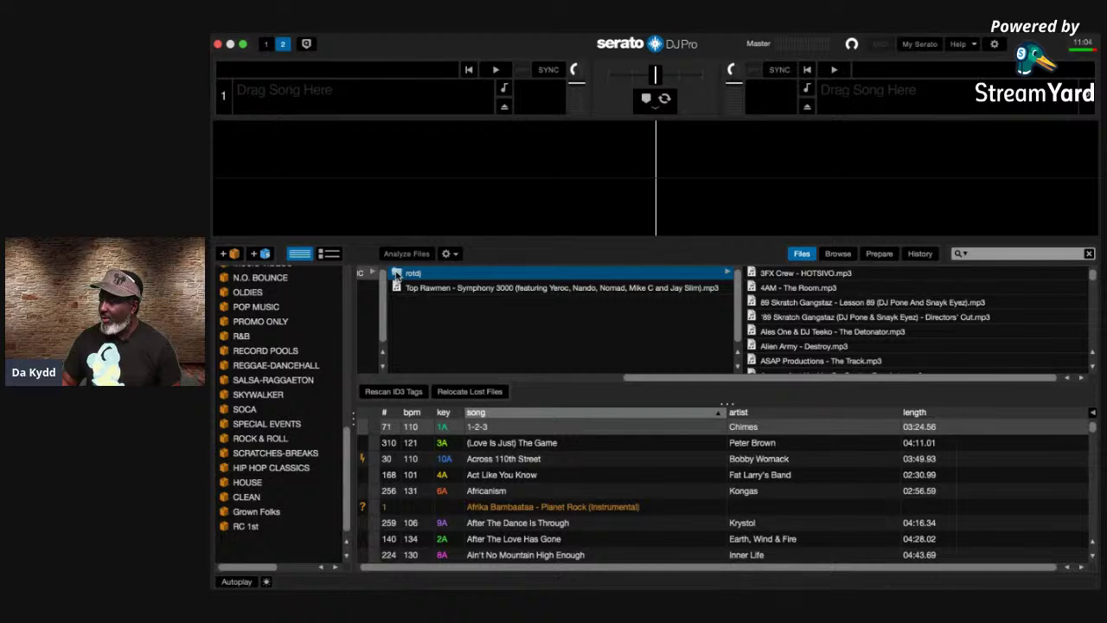
{"action": "left_click_drag", "start_coordinate": [396, 275], "coordinate": [241, 548]}
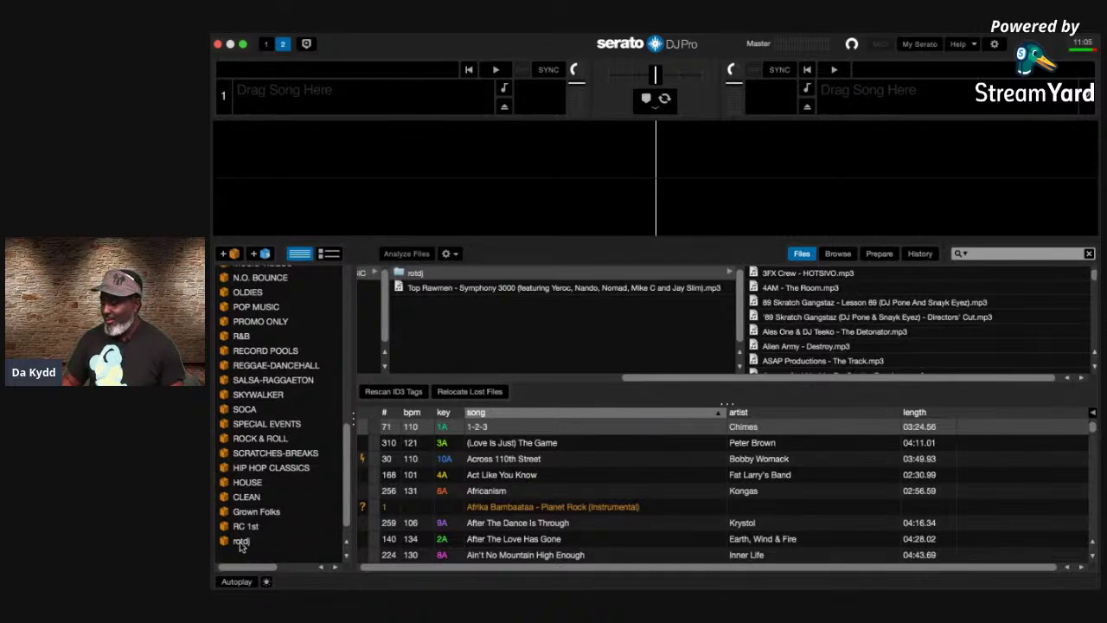
Step: Open the rotdj crate, hide the file browser and look through the crate's songs
{"action": "left_click", "coordinate": [241, 543]}
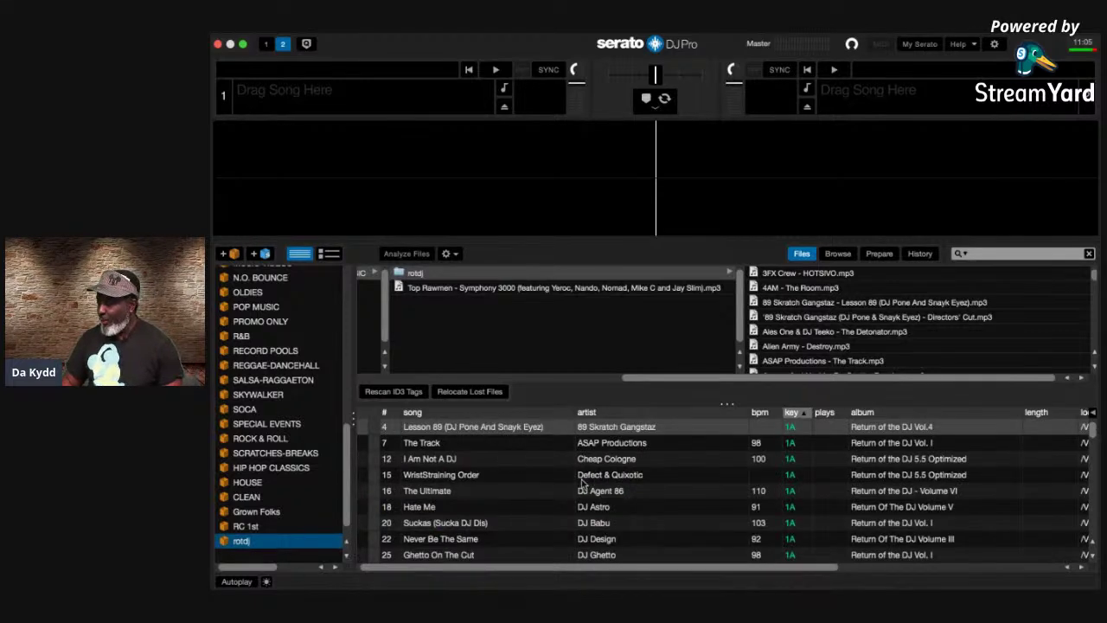
{"action": "scroll", "coordinate": [583, 485], "scroll_direction": "down", "scroll_amount": 5}
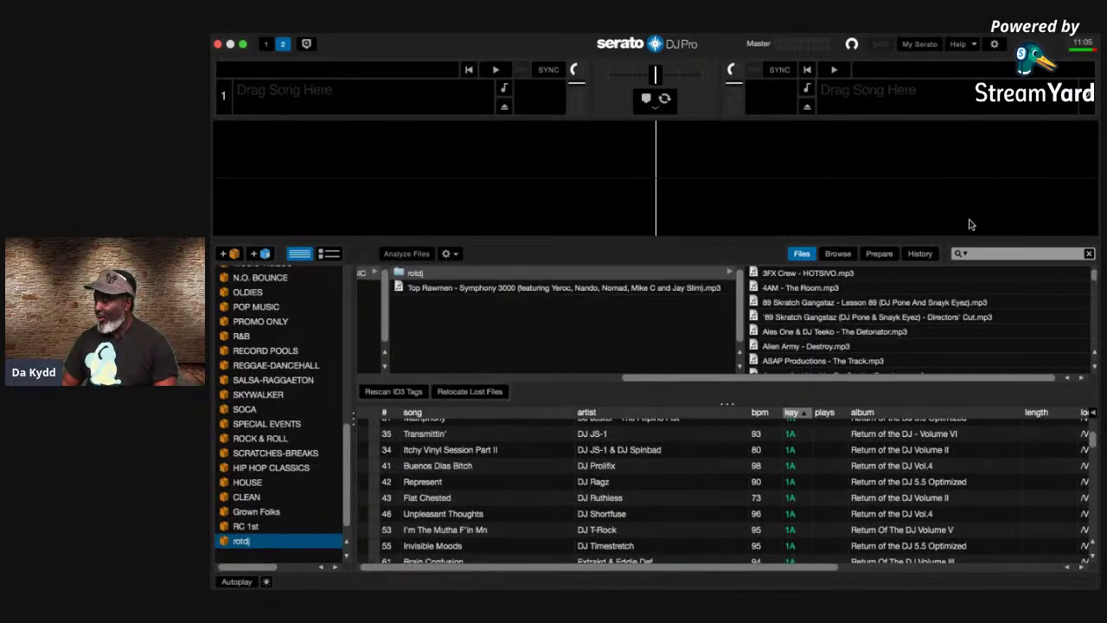
{"action": "left_click", "coordinate": [802, 255]}
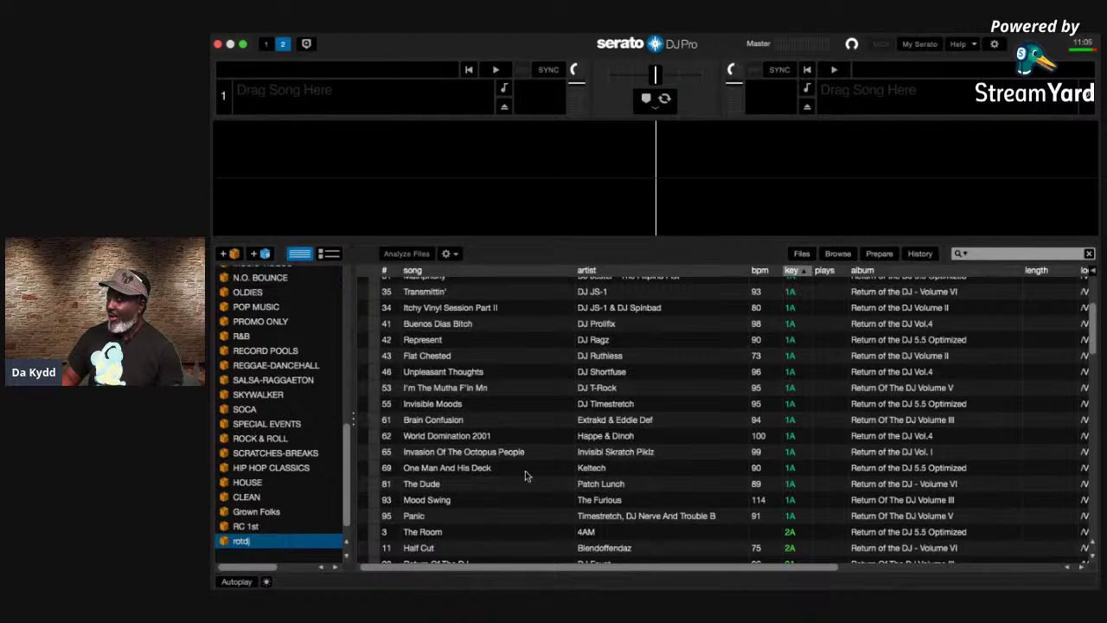
{"action": "scroll", "coordinate": [513, 512], "scroll_direction": "down", "scroll_amount": 15}
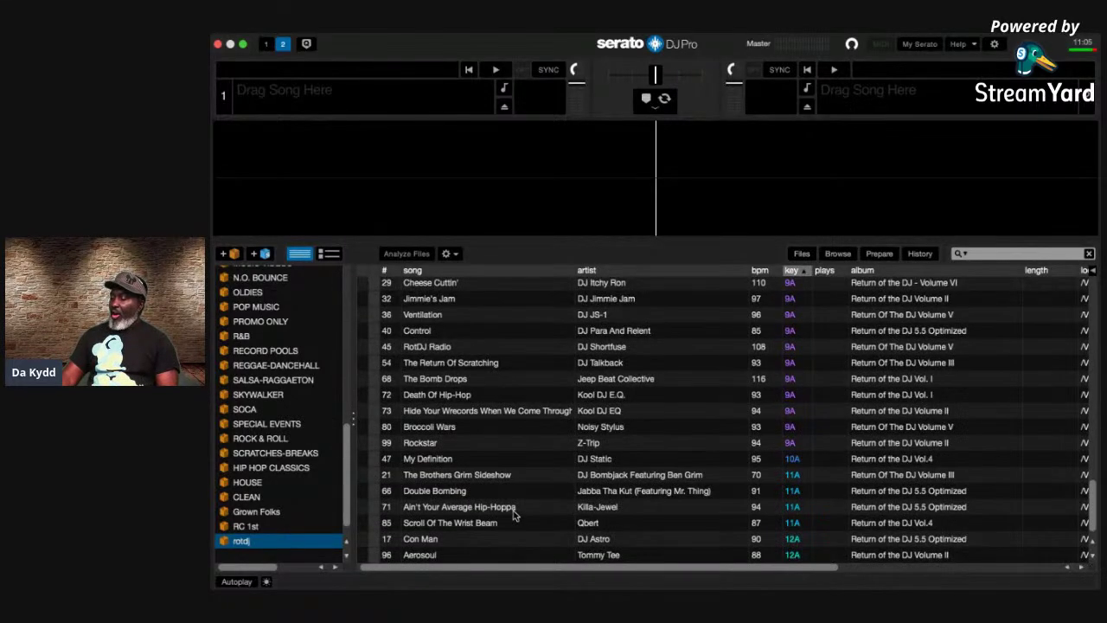
{"action": "scroll", "coordinate": [514, 514], "scroll_direction": "up", "scroll_amount": 20}
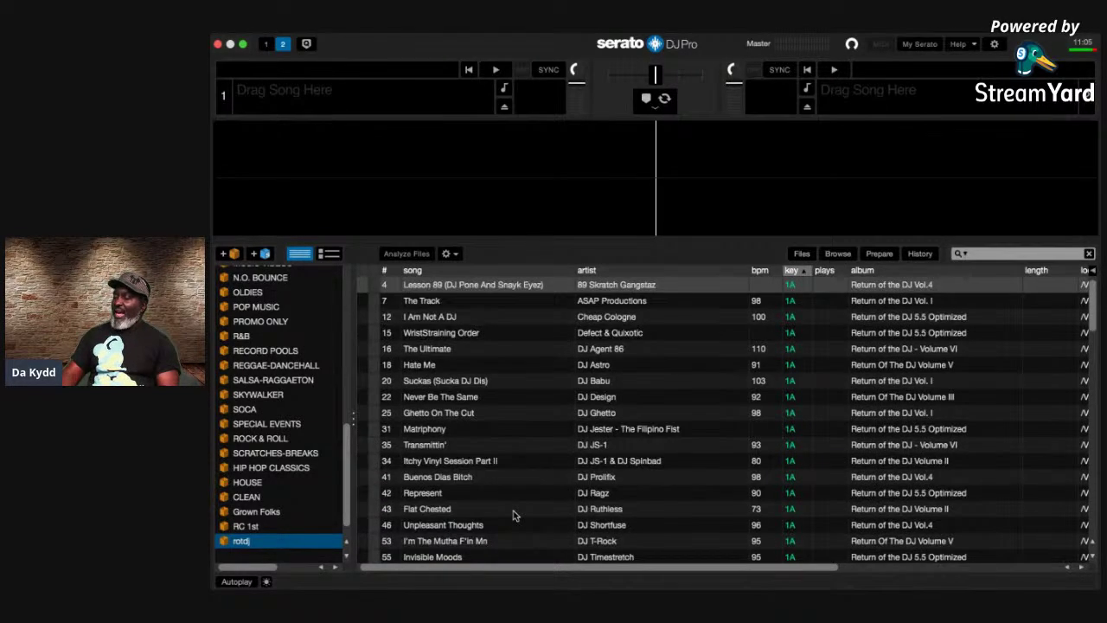
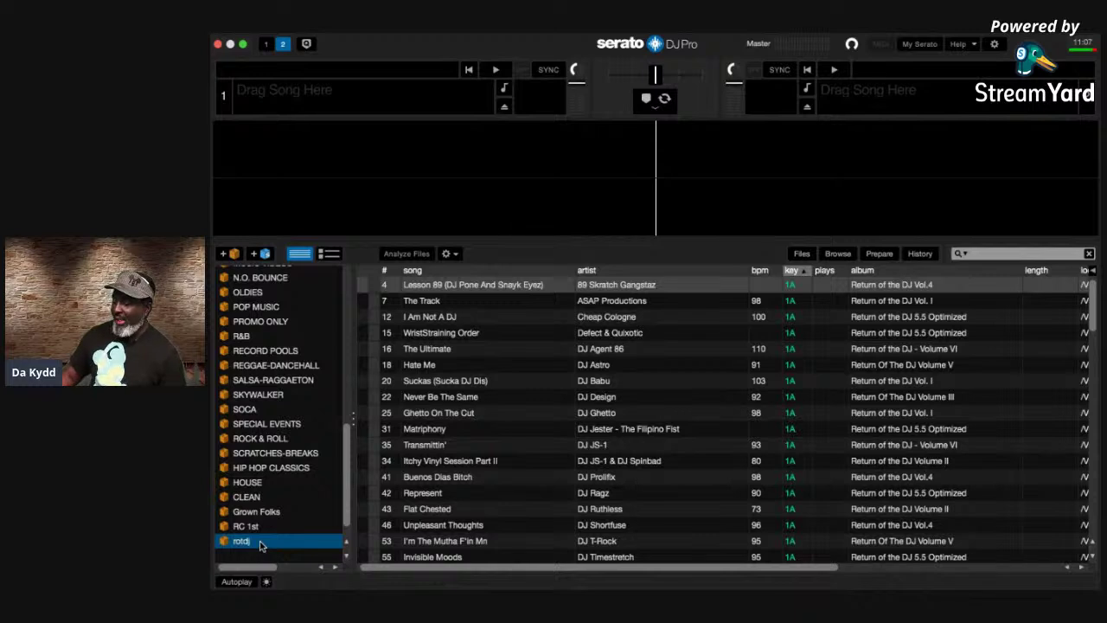
Step: Rename the rotdj crate at the end of the crate list as Return Of The DJ
{"action": "double_click", "coordinate": [253, 542]}
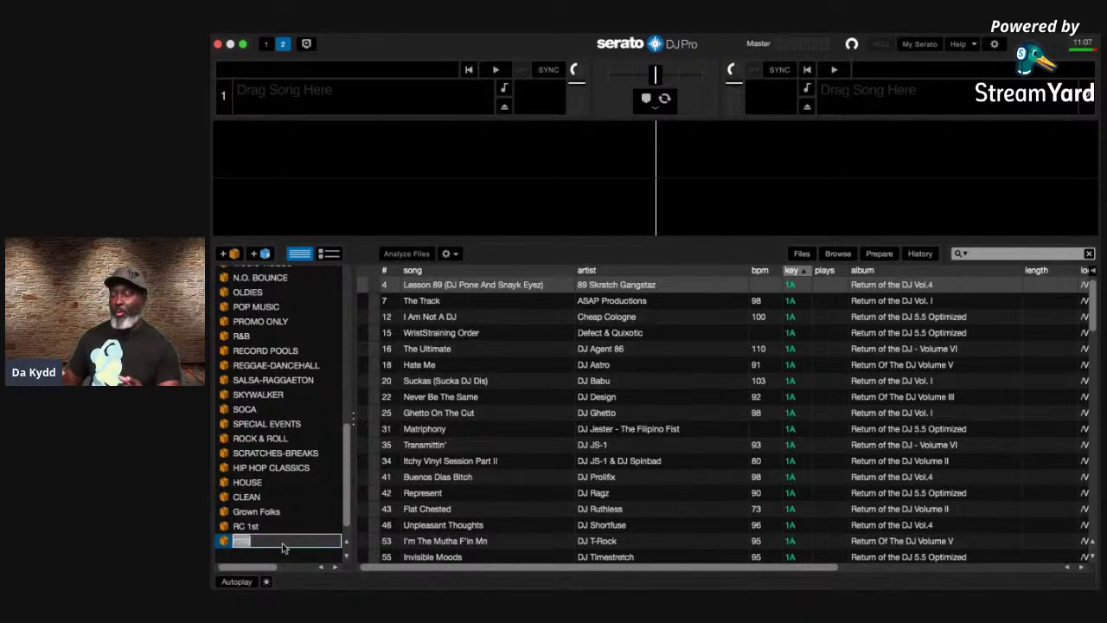
{"action": "key", "text": "BackSpace"}
{"action": "type", "text": "RO"}
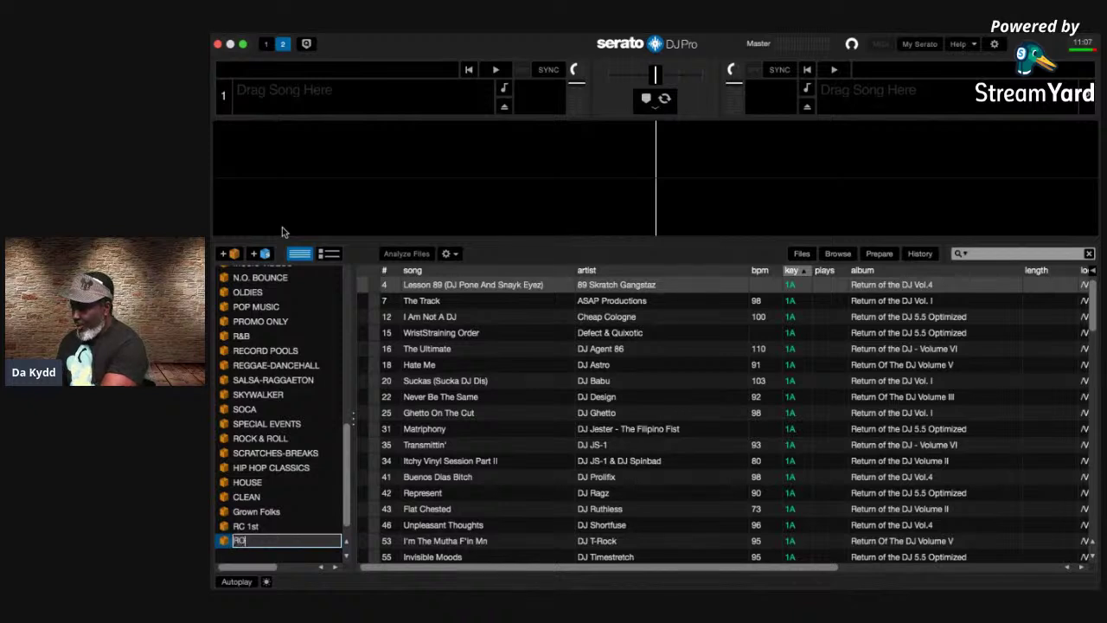
{"action": "key", "text": "BackSpace"}
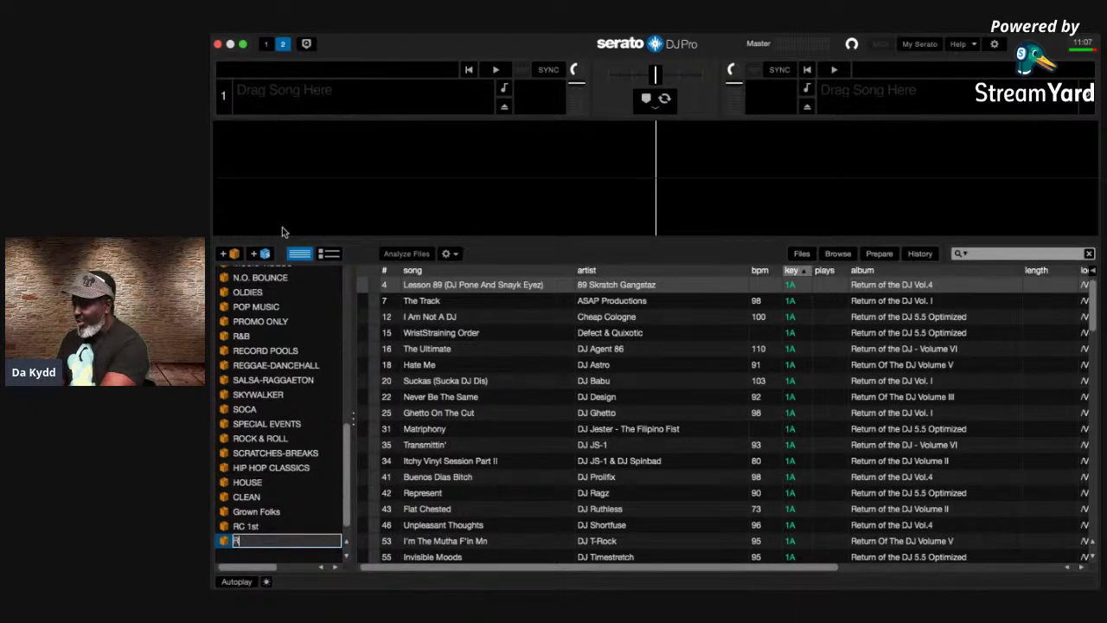
{"action": "type", "text": "erutn"}
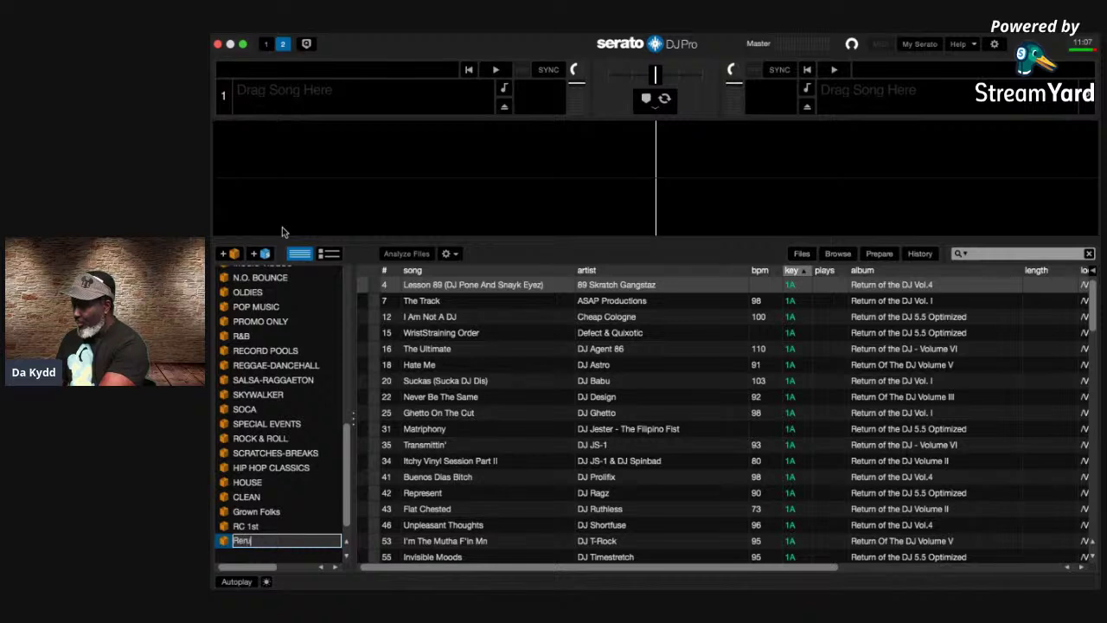
{"action": "key", "text": "BackSpace"}
{"action": "key", "text": "BackSpace"}
{"action": "key", "text": "BackSpace"}
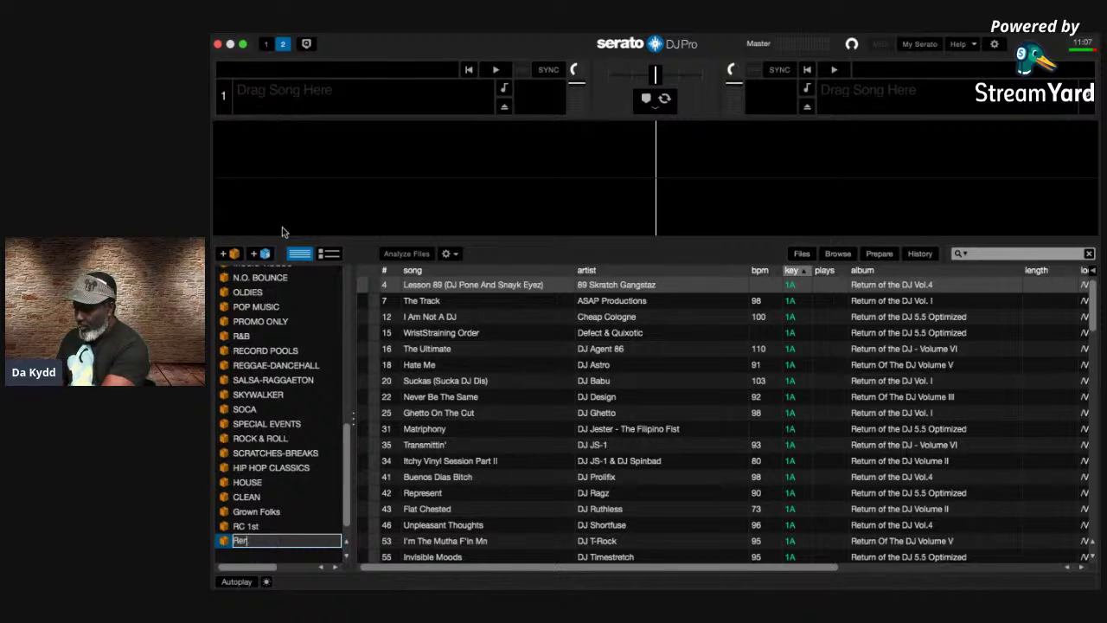
{"action": "key", "text": "BackSpace"}
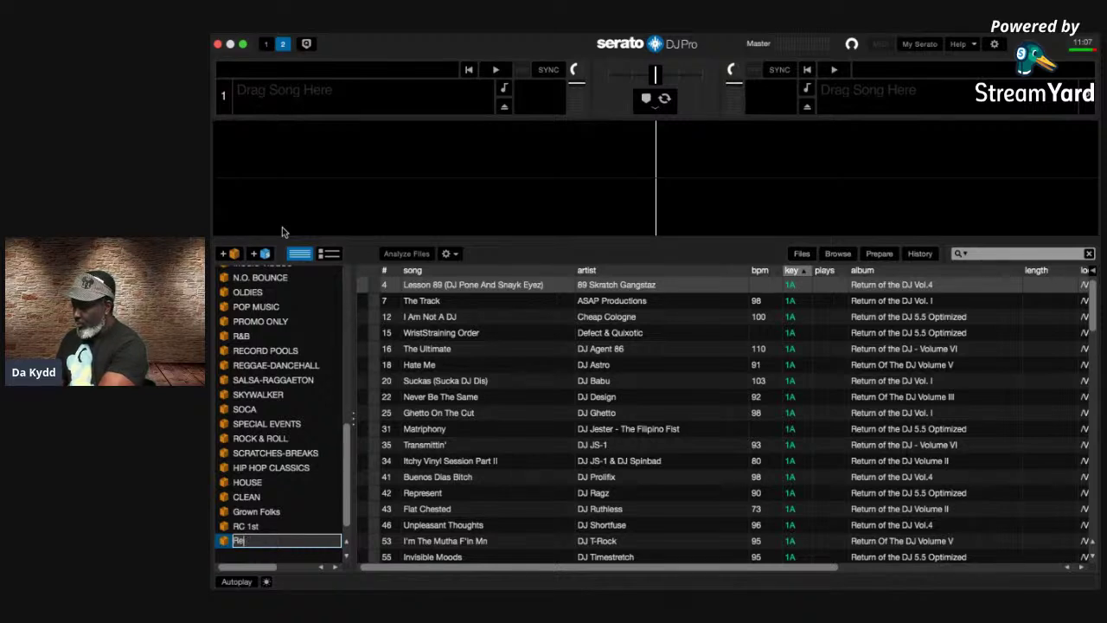
{"action": "type", "text": "tur"}
{"action": "type", "text": "Of T"}
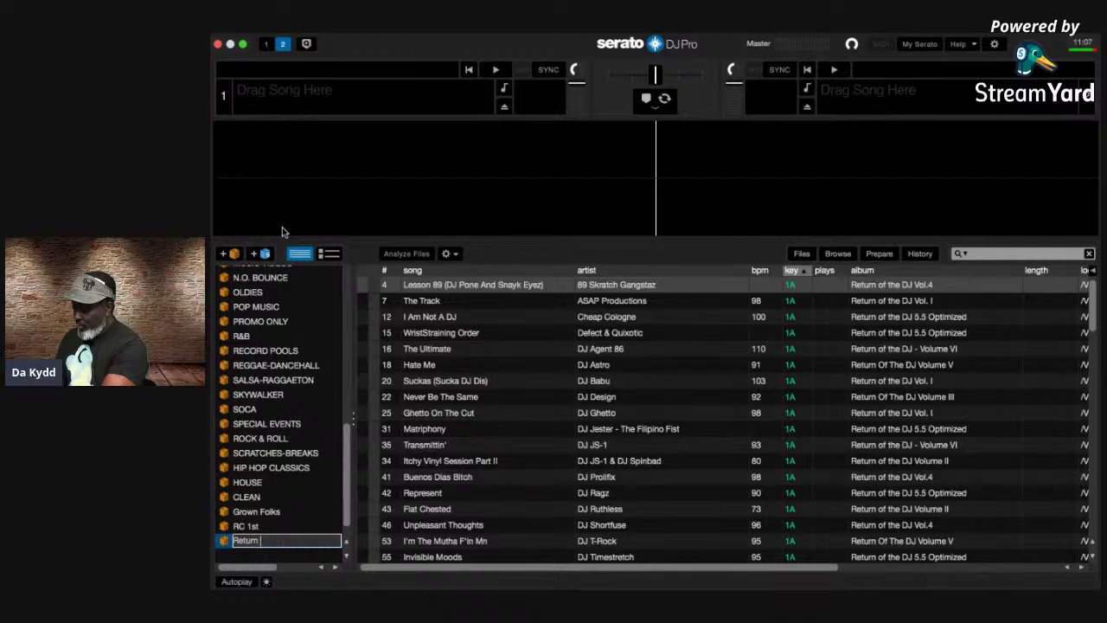
{"action": "type", "text": "he DJ"}
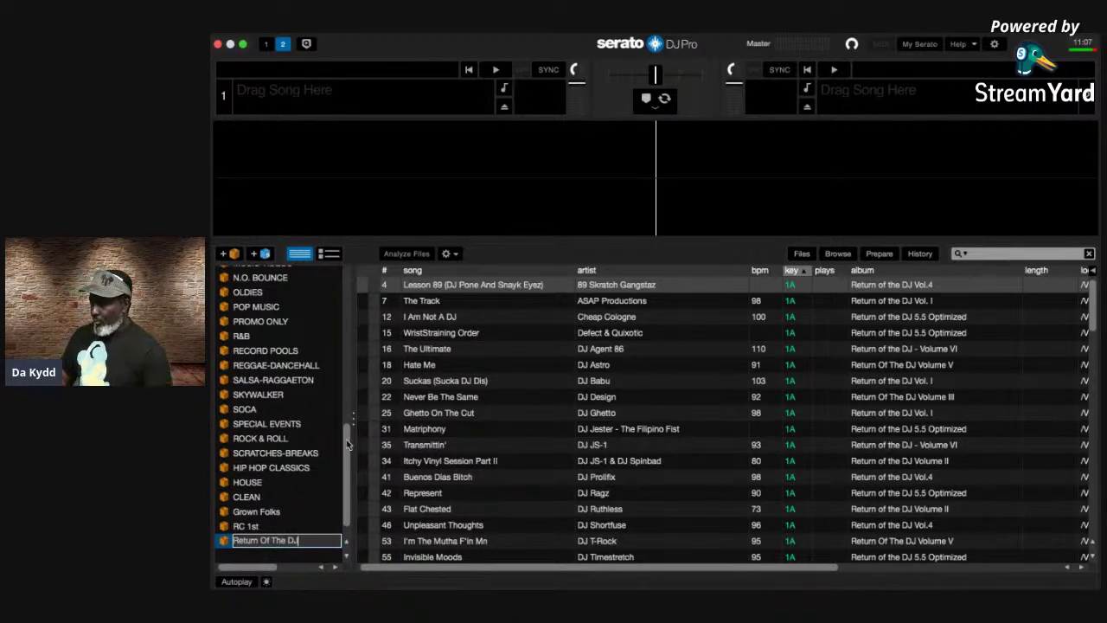
{"action": "left_click", "coordinate": [313, 497]}
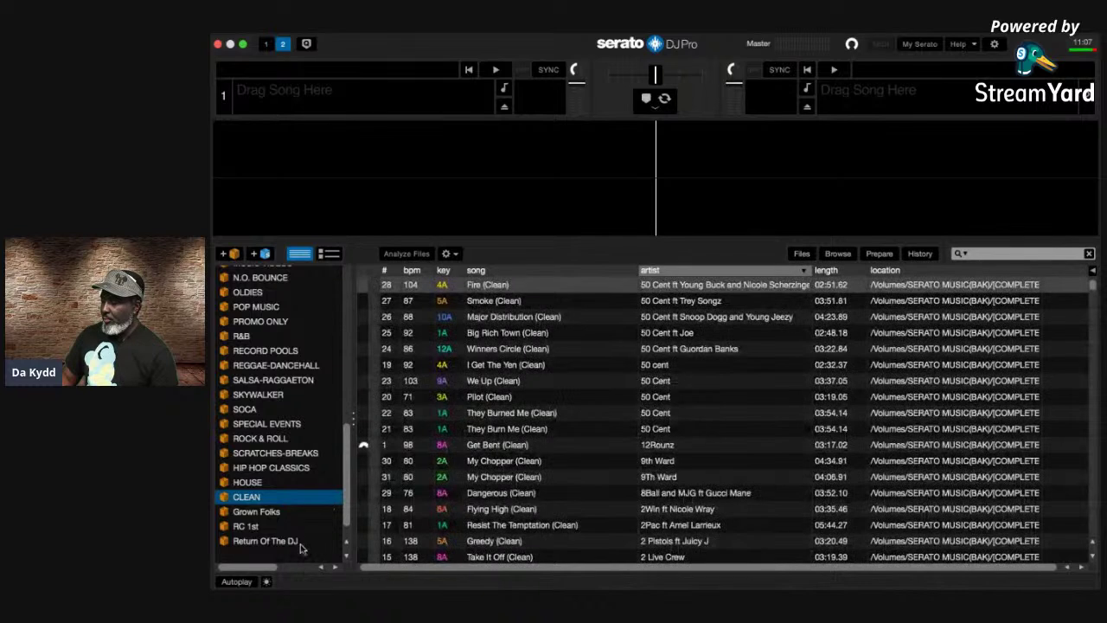
Step: Open the Return Of The DJ crate, widen its location column to show the full file paths, and review the song columns
{"action": "left_click", "coordinate": [290, 541]}
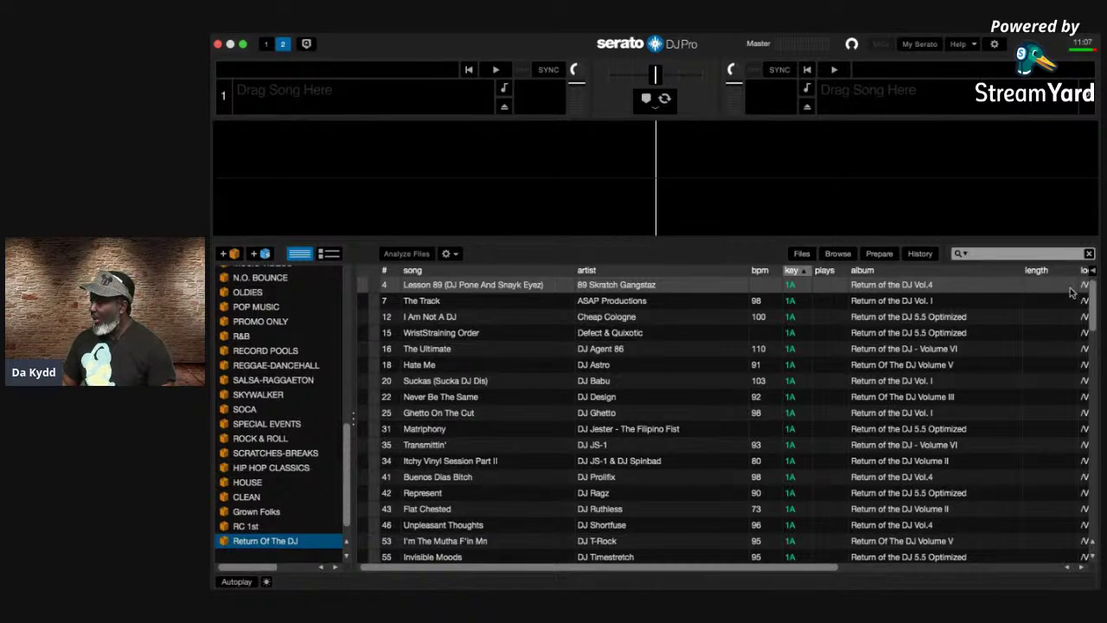
{"action": "left_click_drag", "start_coordinate": [786, 571], "coordinate": [1004, 571]}
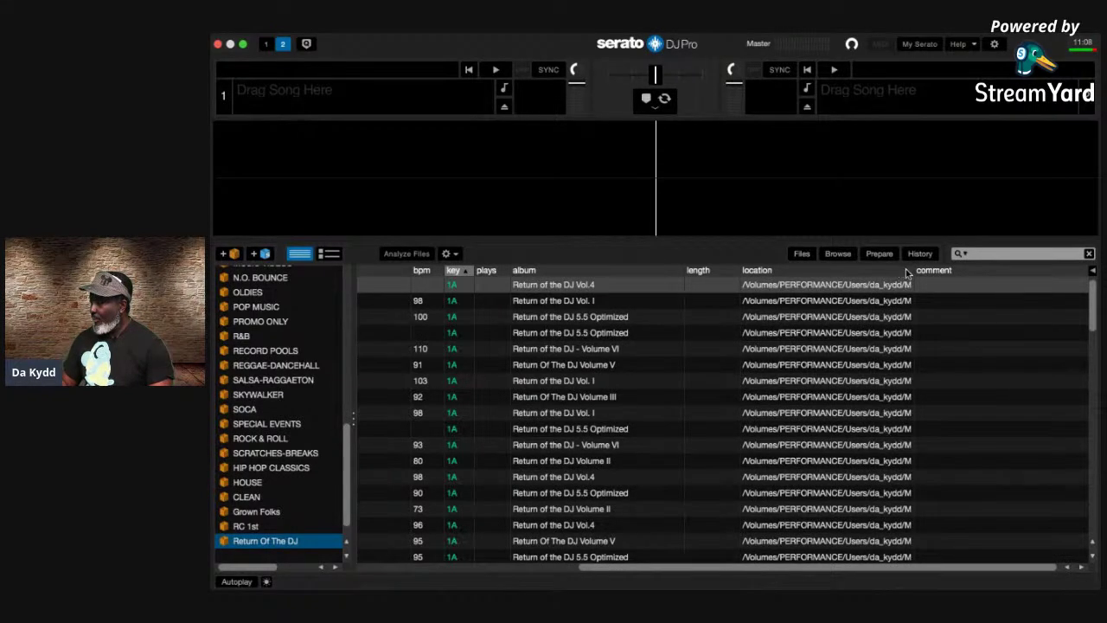
{"action": "left_click_drag", "start_coordinate": [912, 269], "coordinate": [1057, 267]}
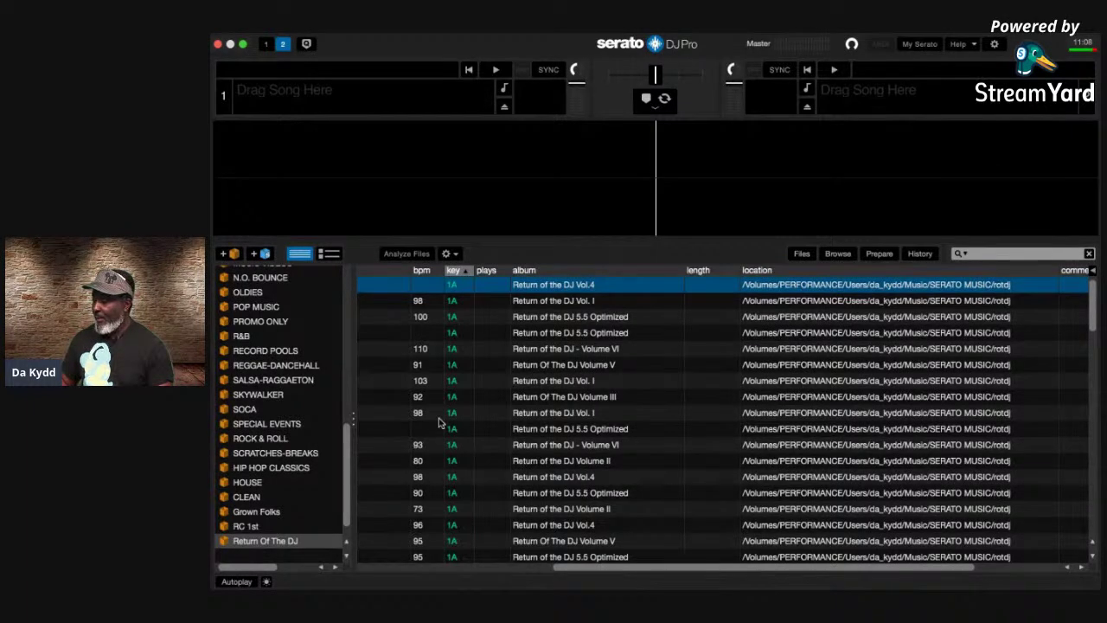
{"action": "scroll", "coordinate": [436, 419], "scroll_direction": "left", "scroll_amount": 5}
{"action": "scroll", "coordinate": [608, 365], "scroll_direction": "right", "scroll_amount": 8}
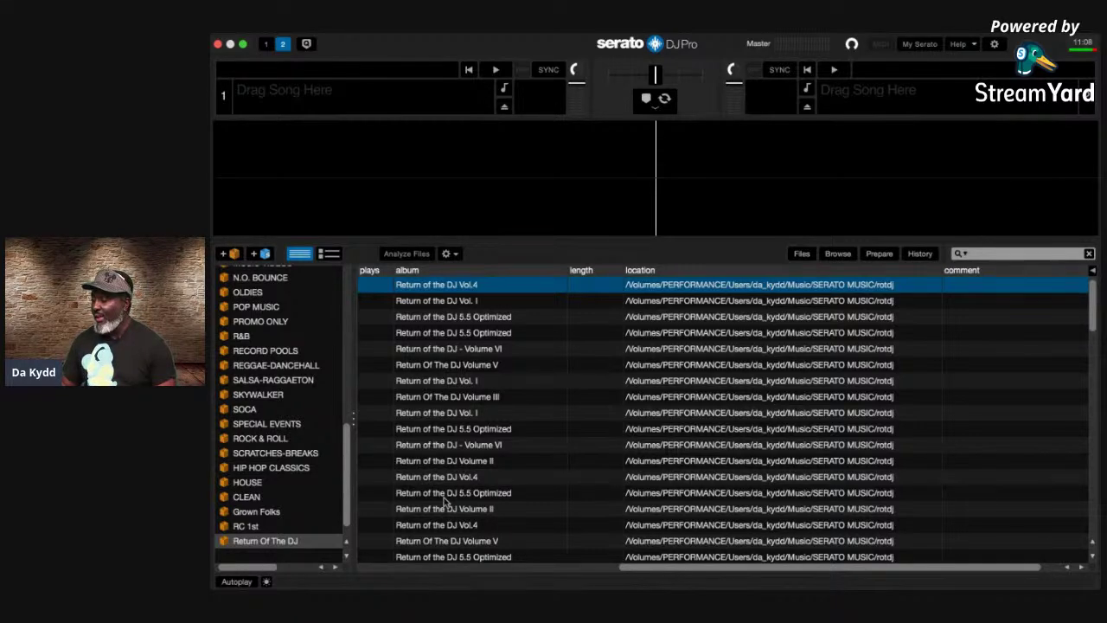
{"action": "scroll", "coordinate": [443, 502], "scroll_direction": "left", "scroll_amount": 10}
{"action": "scroll", "coordinate": [606, 389], "scroll_direction": "right", "scroll_amount": 10}
Step: Start Relocate Lost Files from the file browser, and hide the file browser again
{"action": "left_click", "coordinate": [801, 253]}
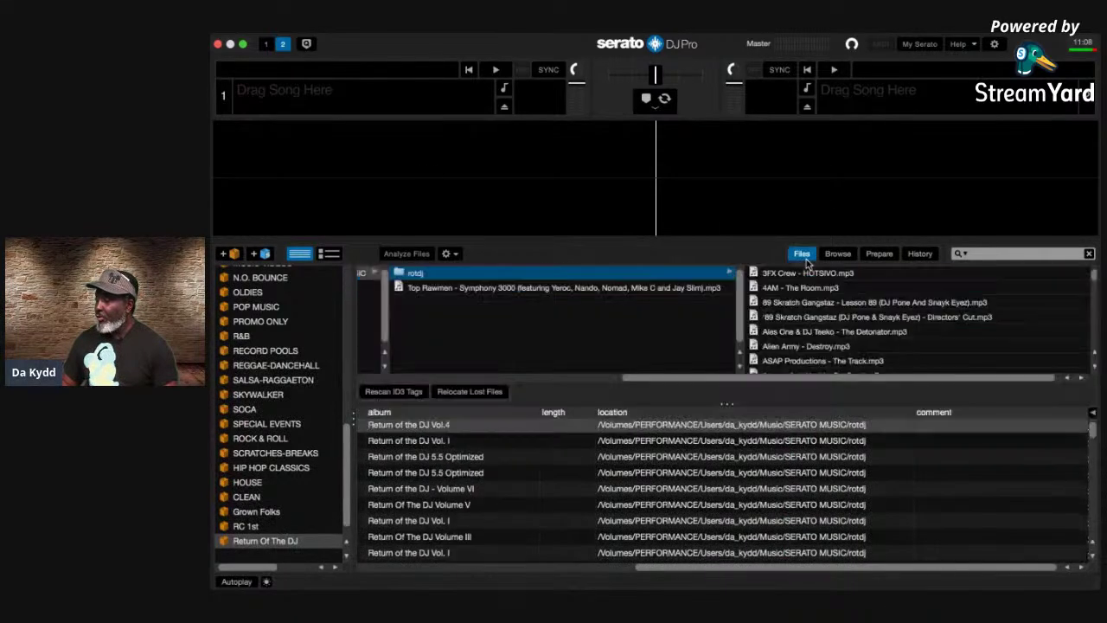
{"action": "left_click", "coordinate": [470, 392]}
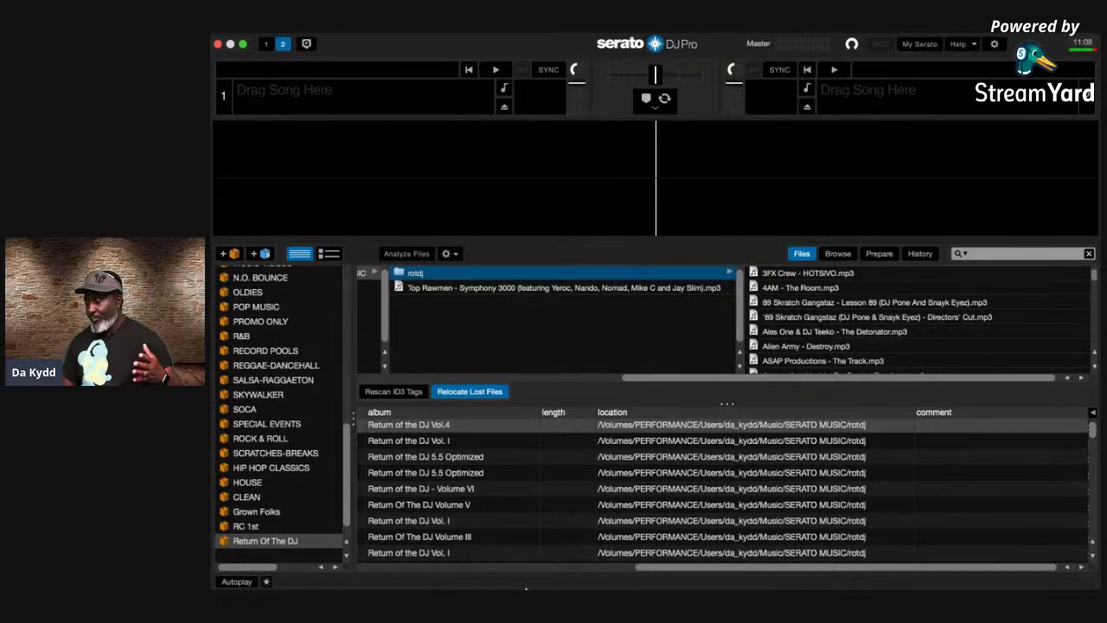
{"action": "left_click", "coordinate": [273, 536]}
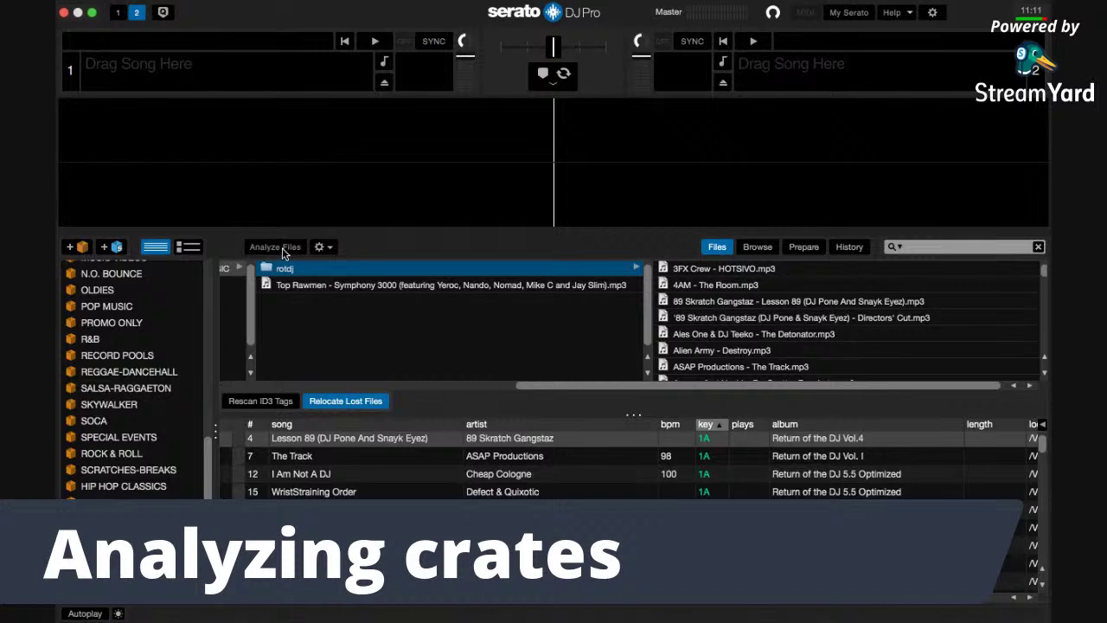
{"action": "left_click", "coordinate": [717, 247]}
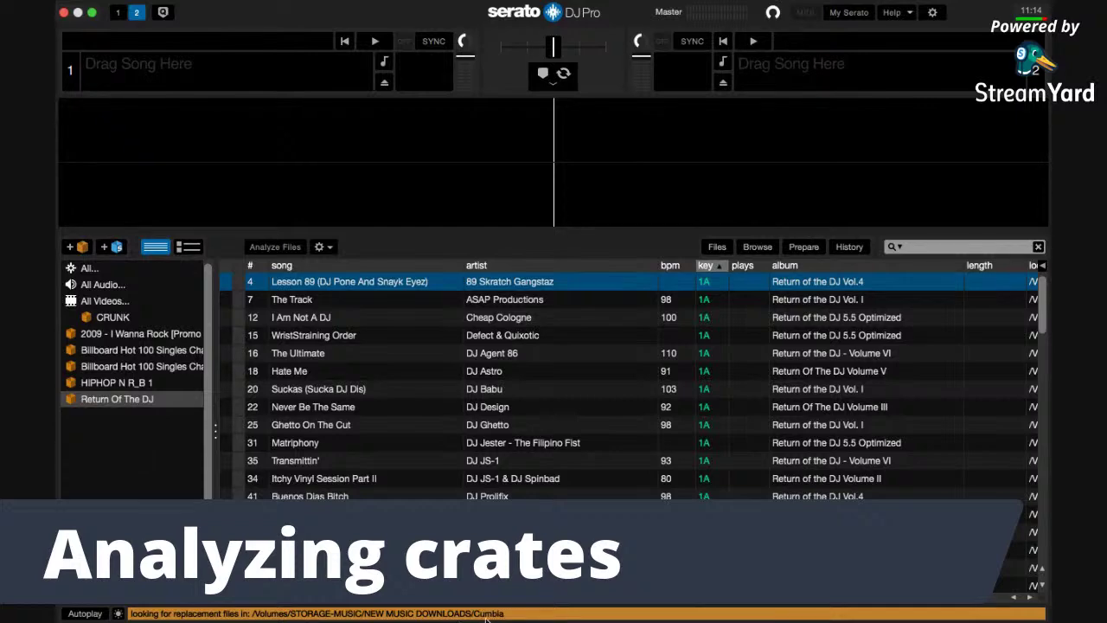
Step: Switch to the Finder window showing the drives and open the _Serato_ folder inside the home folder's Music folder on MAIN
{"action": "key", "text": "ctrl+Up"}
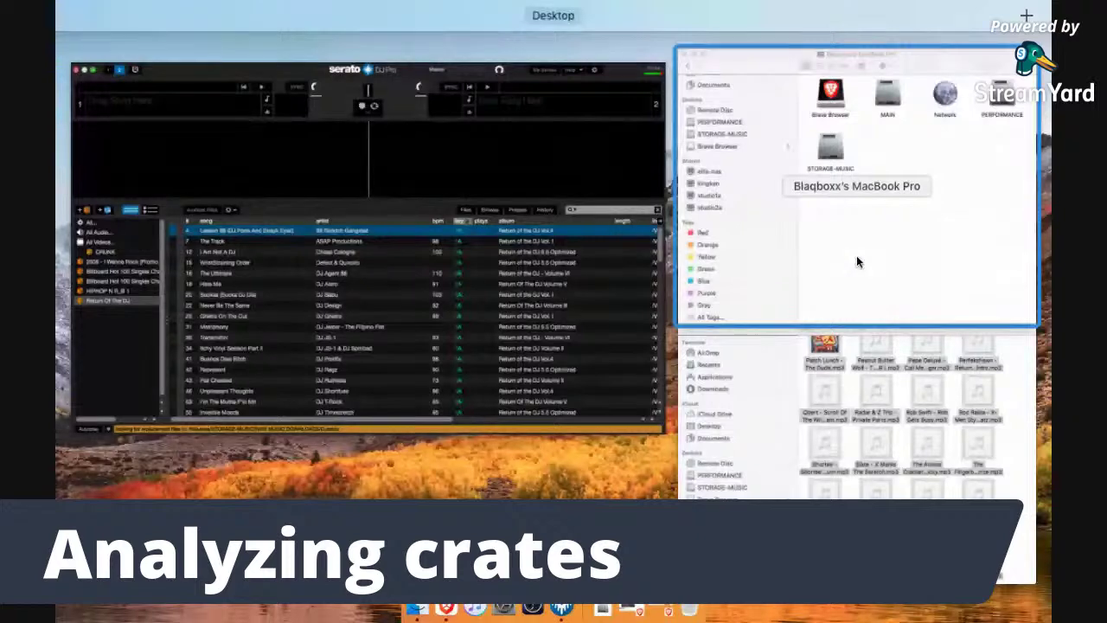
{"action": "left_click", "coordinate": [856, 255]}
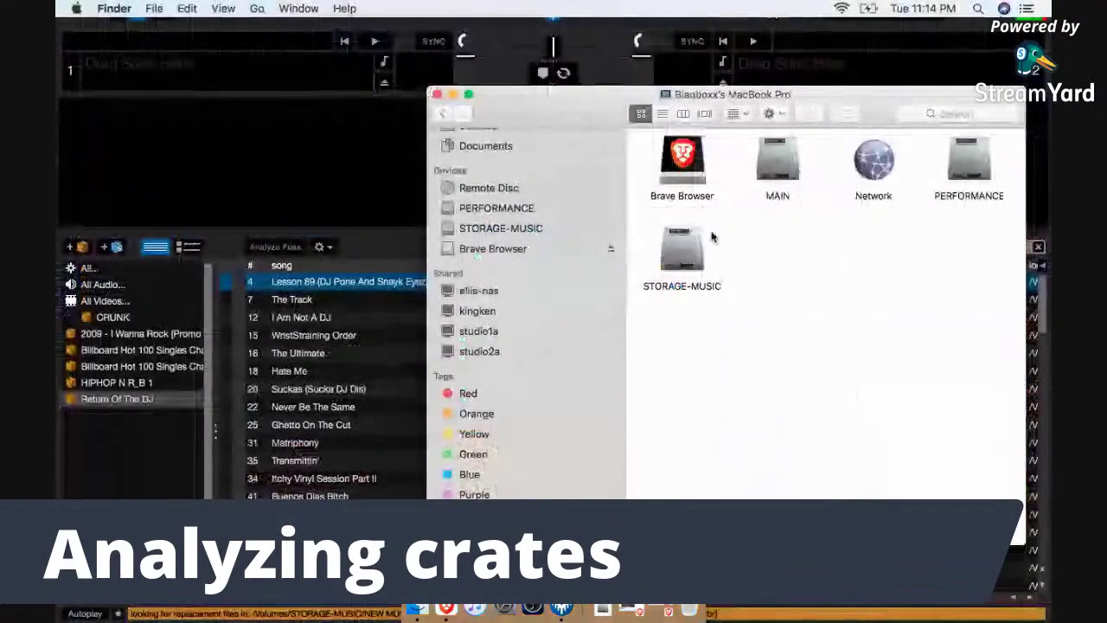
{"action": "left_click", "coordinate": [775, 156]}
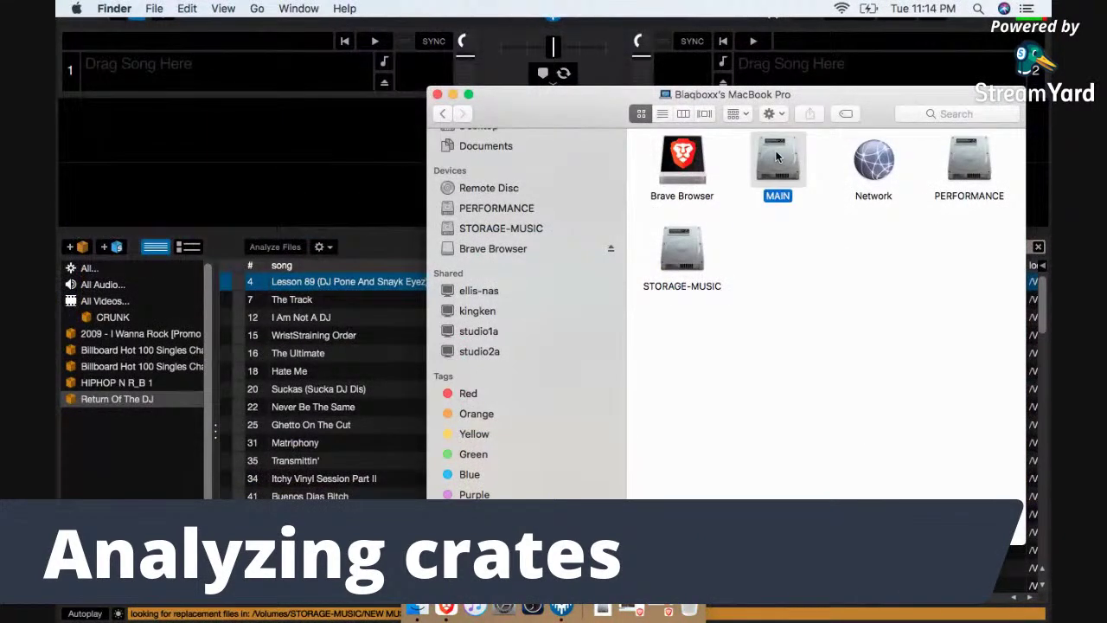
{"action": "double_click", "coordinate": [776, 155]}
{"action": "left_click", "coordinate": [921, 166]}
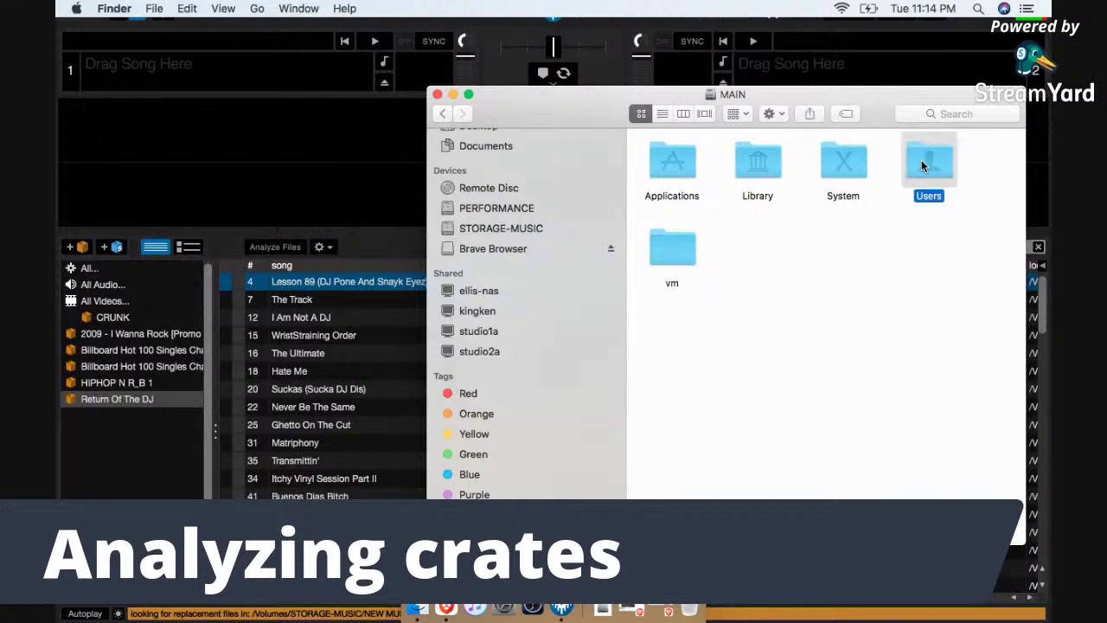
{"action": "double_click", "coordinate": [921, 166]}
{"action": "left_click", "coordinate": [661, 166]}
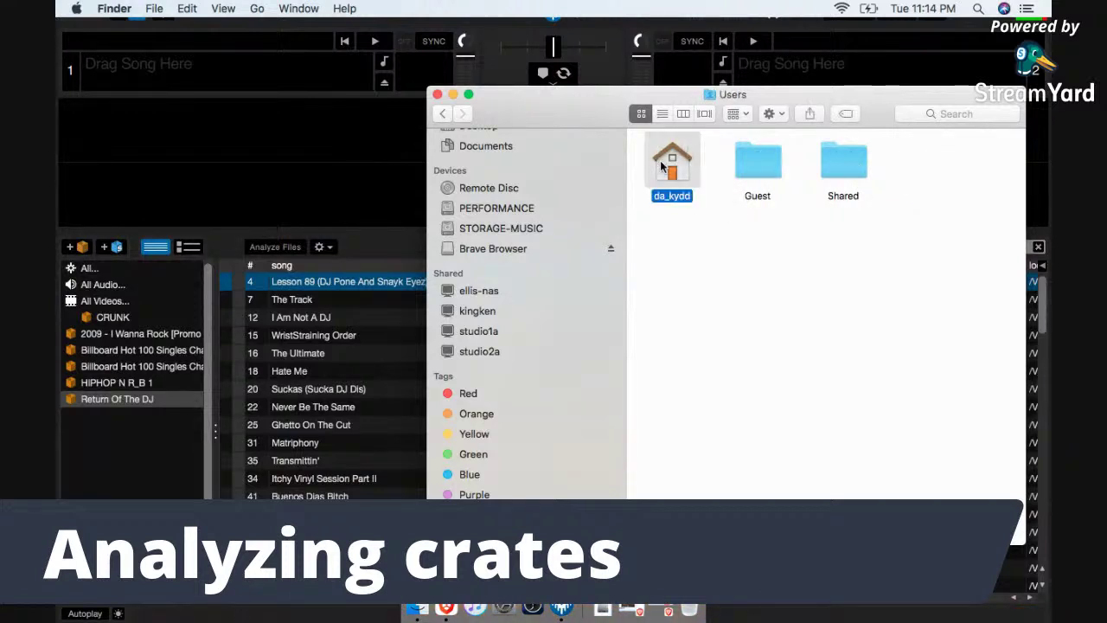
{"action": "double_click", "coordinate": [661, 166]}
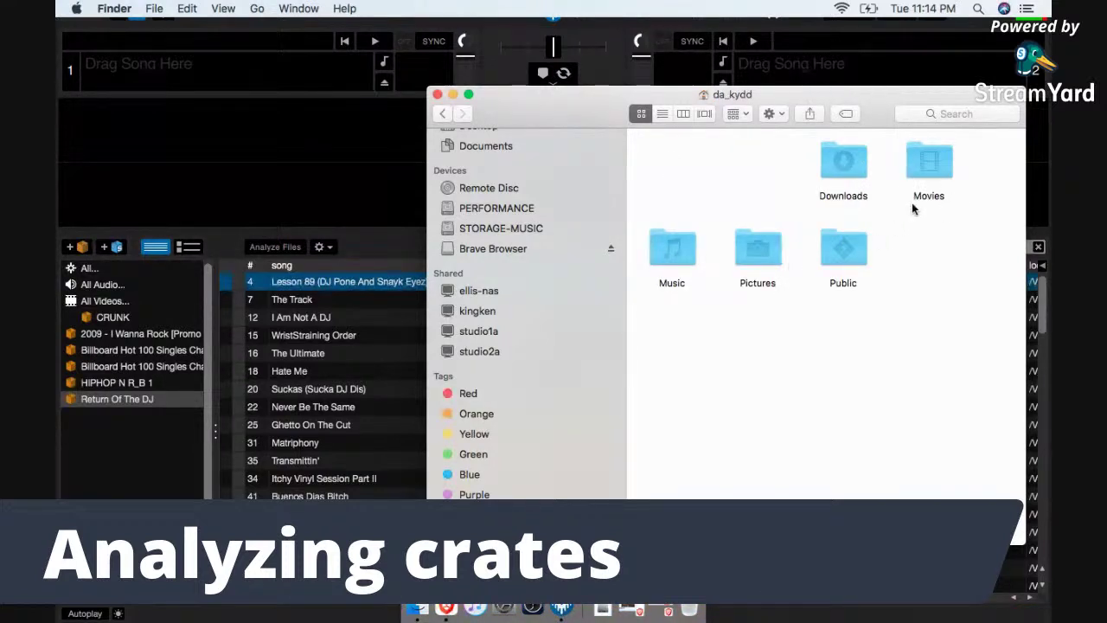
{"action": "left_click", "coordinate": [678, 255]}
{"action": "double_click", "coordinate": [678, 255]}
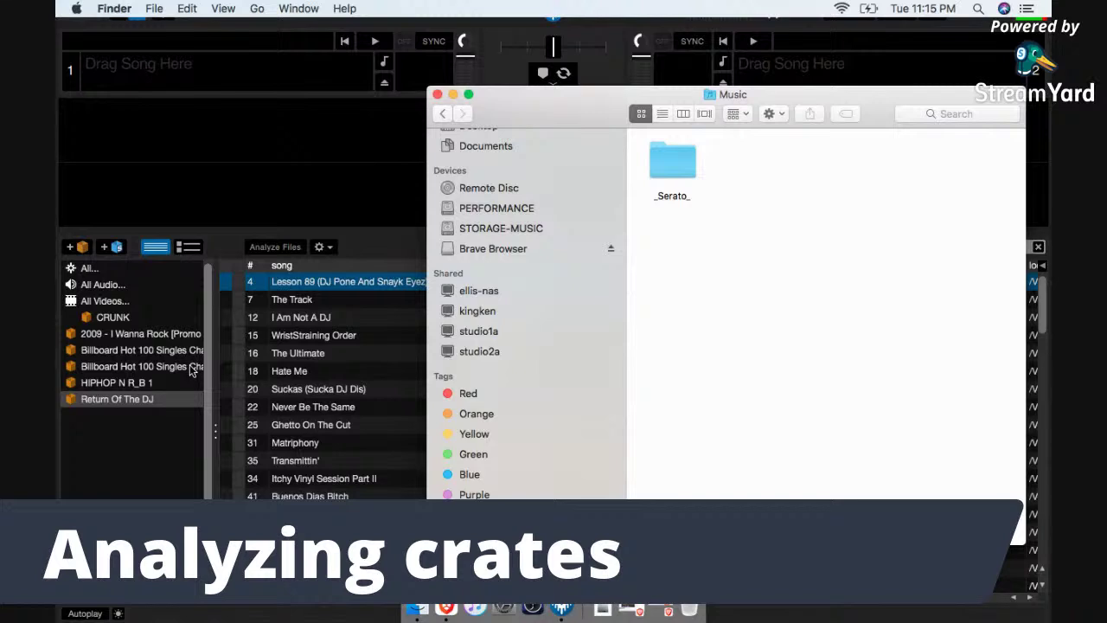
{"action": "left_click", "coordinate": [677, 170]}
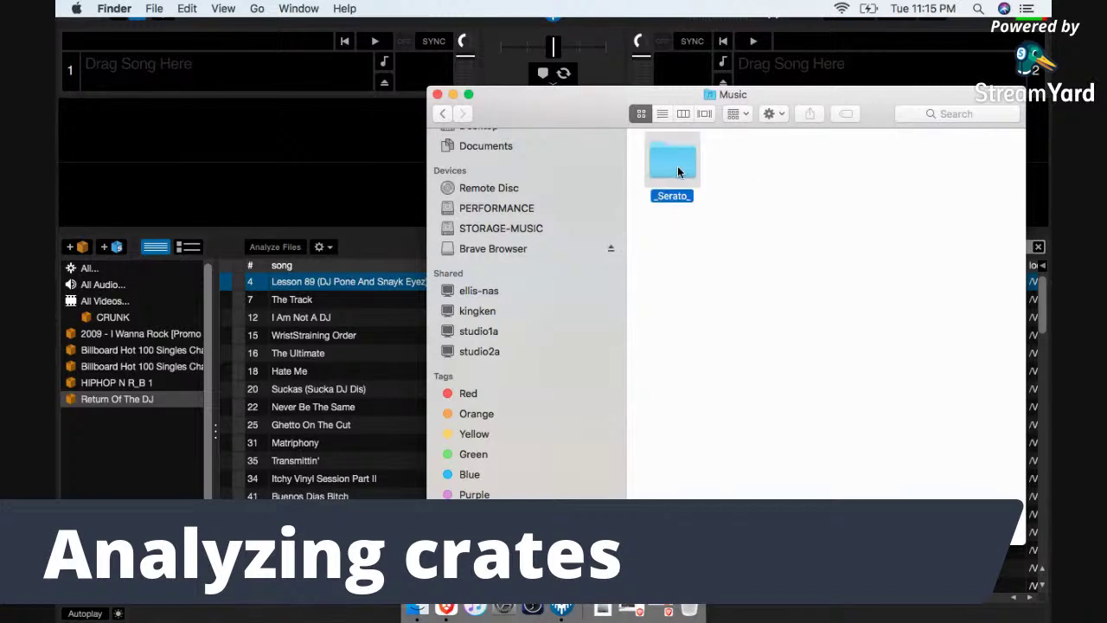
{"action": "double_click", "coordinate": [678, 171]}
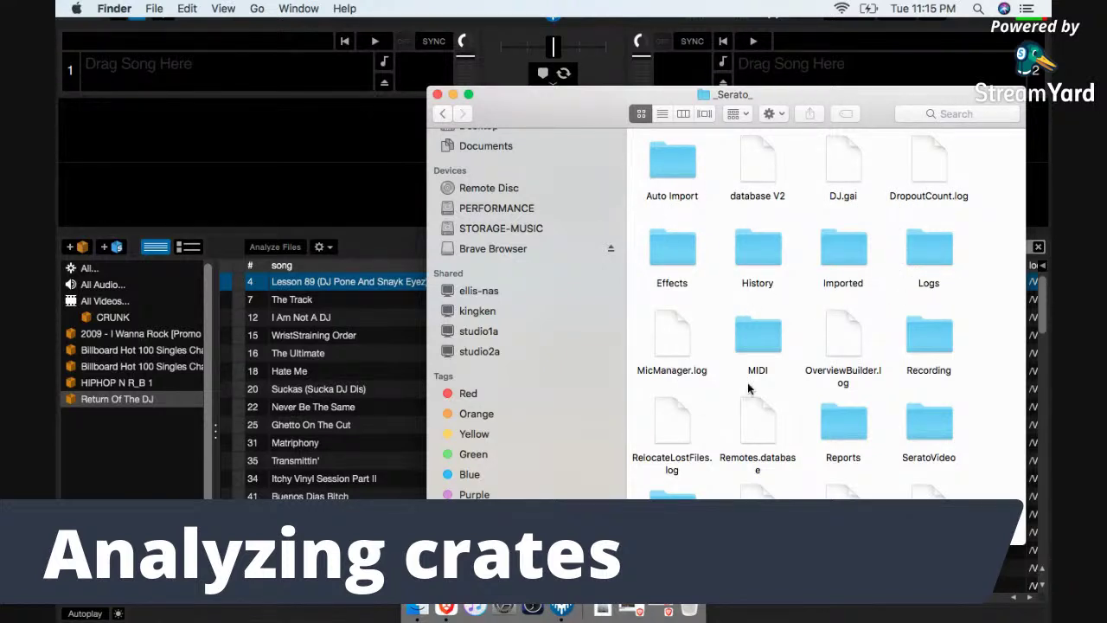
Step: Check the log files in the Logs folder and return to the _Serato_ folder
{"action": "double_click", "coordinate": [928, 253]}
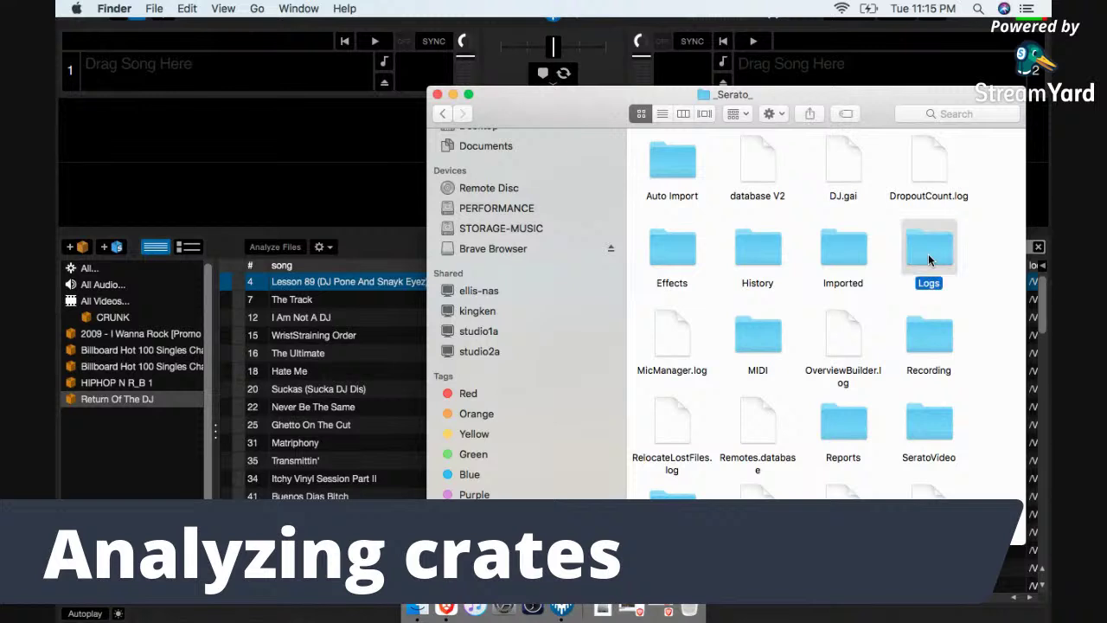
{"action": "left_click", "coordinate": [440, 114]}
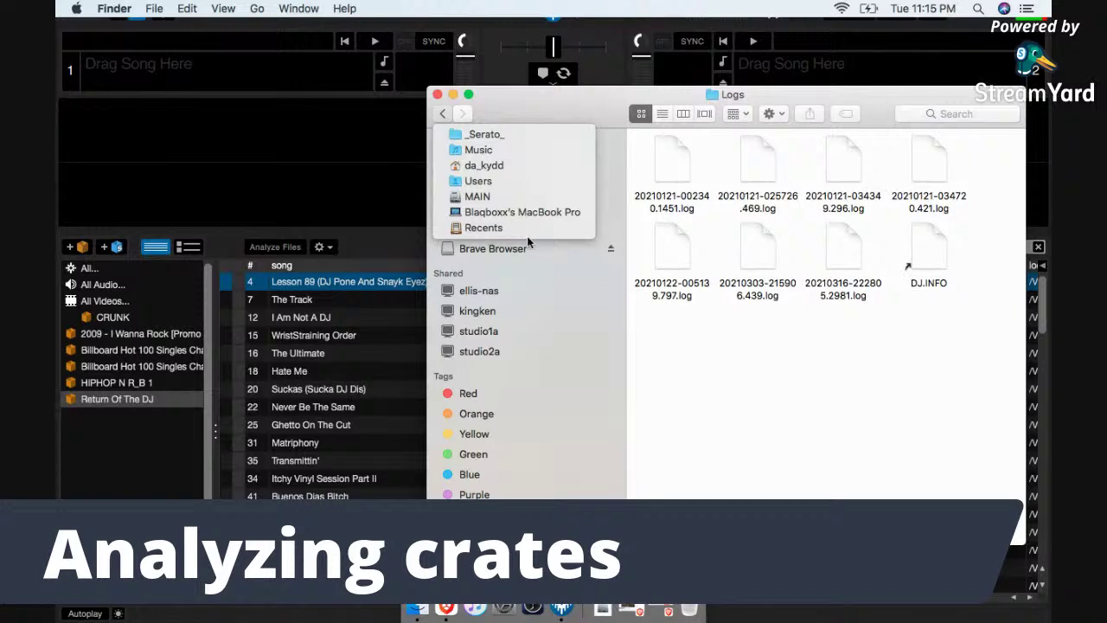
{"action": "left_click", "coordinate": [758, 217]}
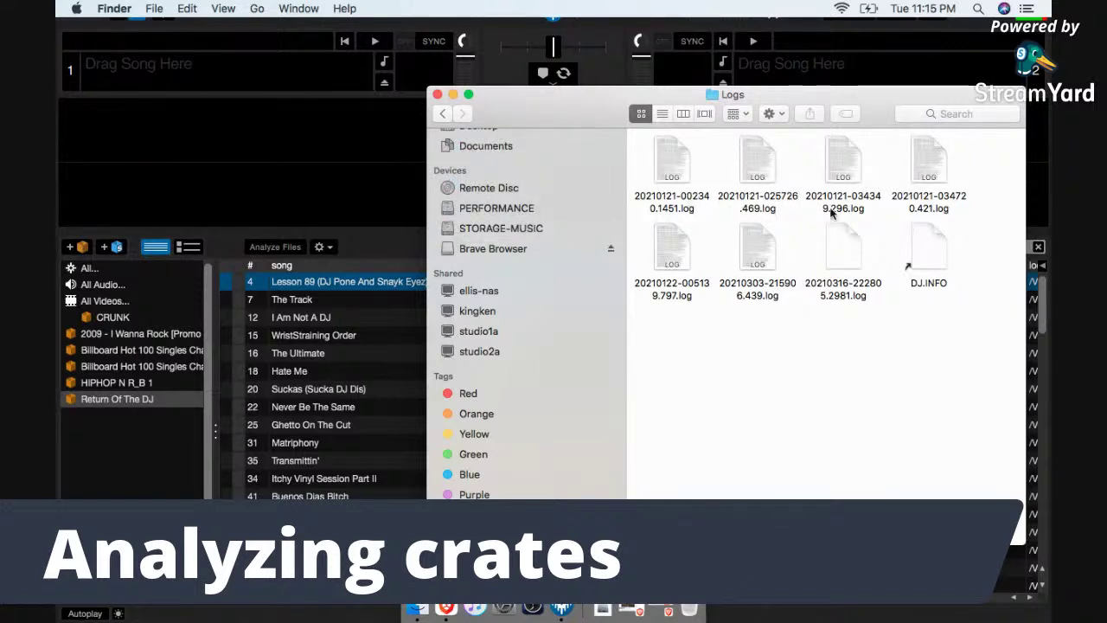
{"action": "left_click", "coordinate": [442, 113]}
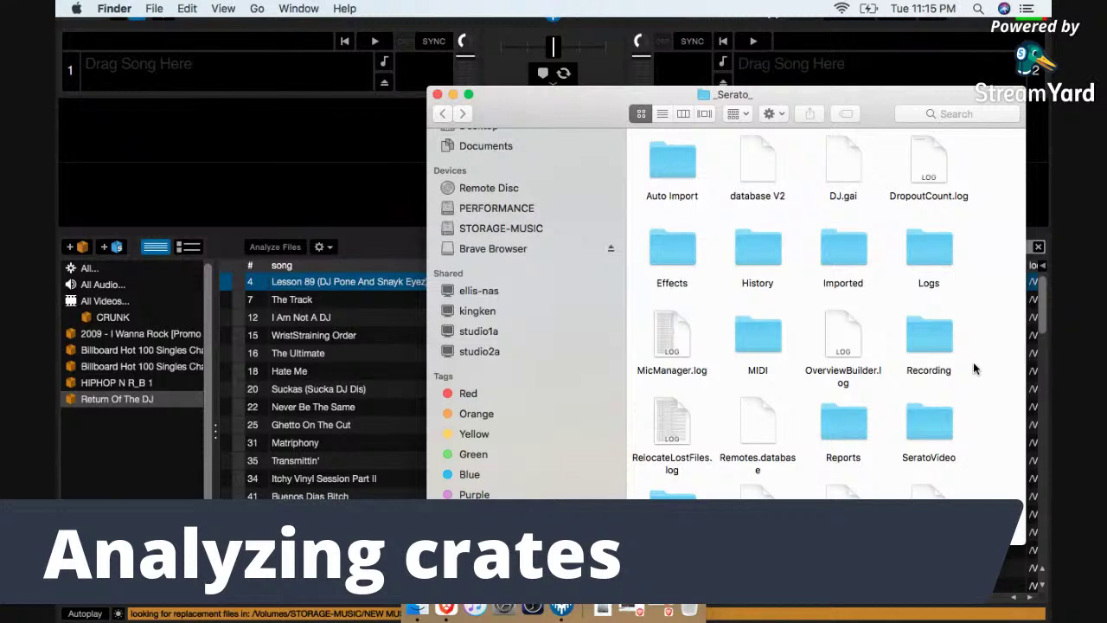
Step: Look through the _Serato_ folder's contents, picking out the Recording, MIDI, History and SeratoVideo folders
{"action": "scroll", "coordinate": [974, 369], "scroll_direction": "down", "scroll_amount": 2}
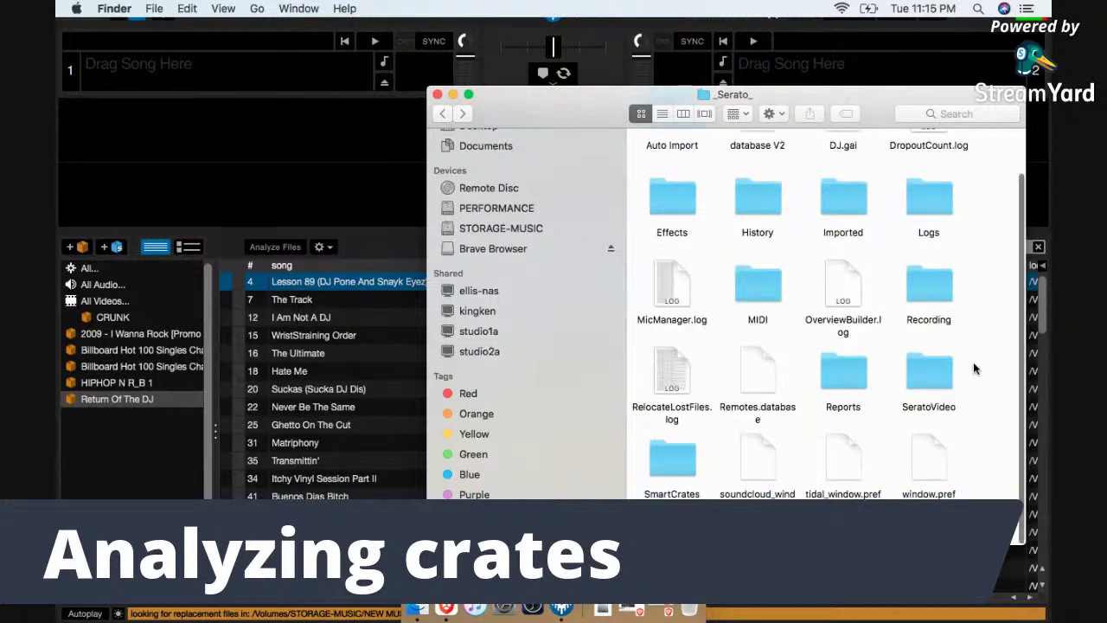
{"action": "left_click", "coordinate": [934, 322]}
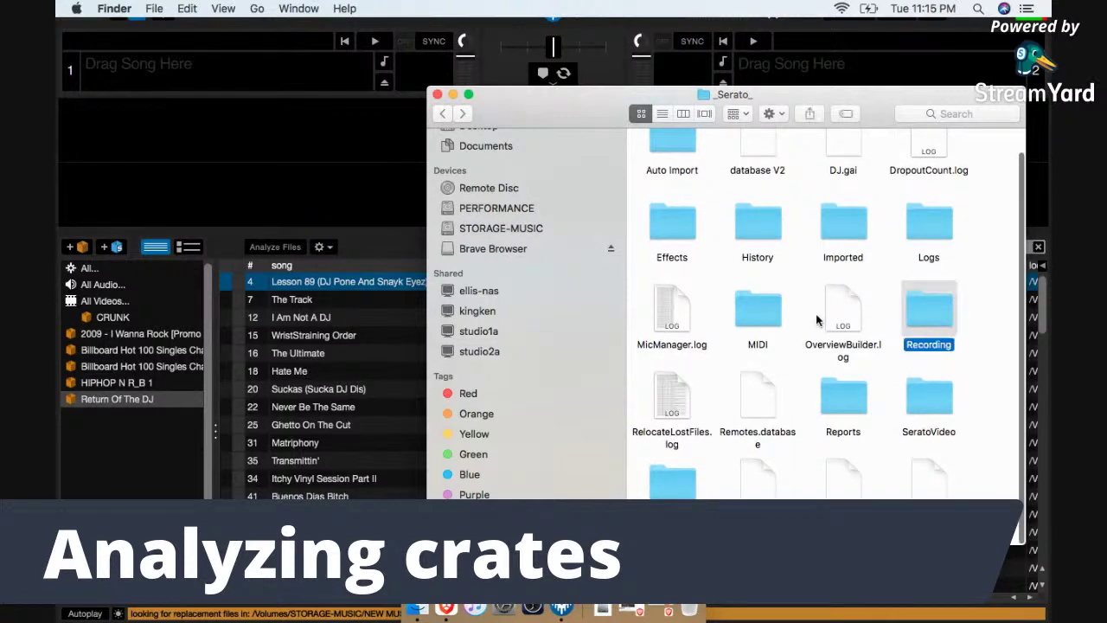
{"action": "left_click", "coordinate": [771, 318]}
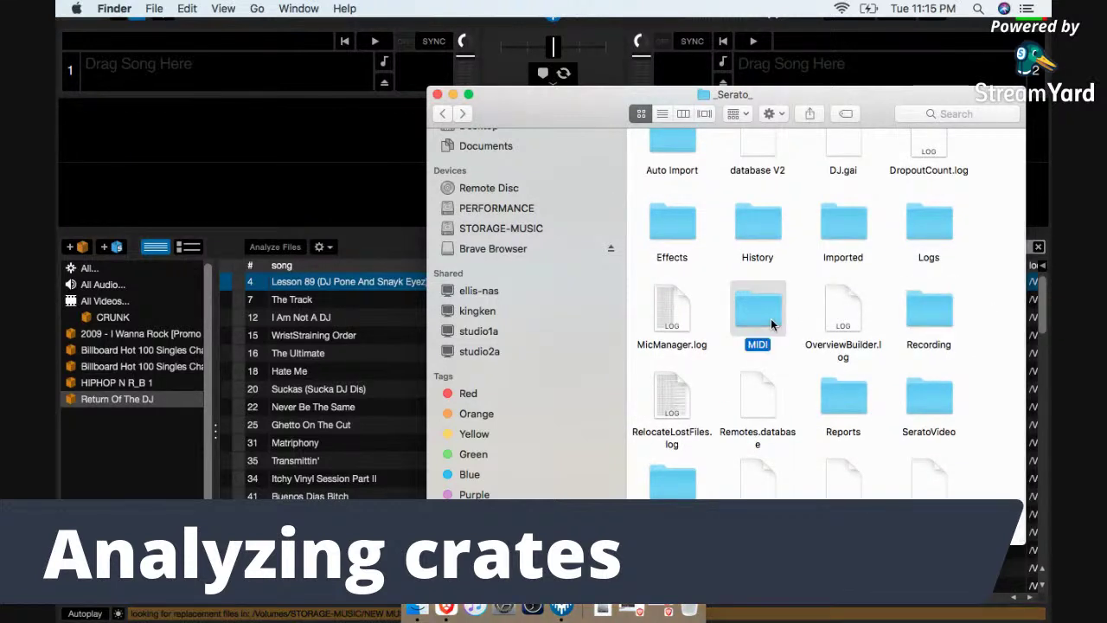
{"action": "left_click", "coordinate": [767, 232]}
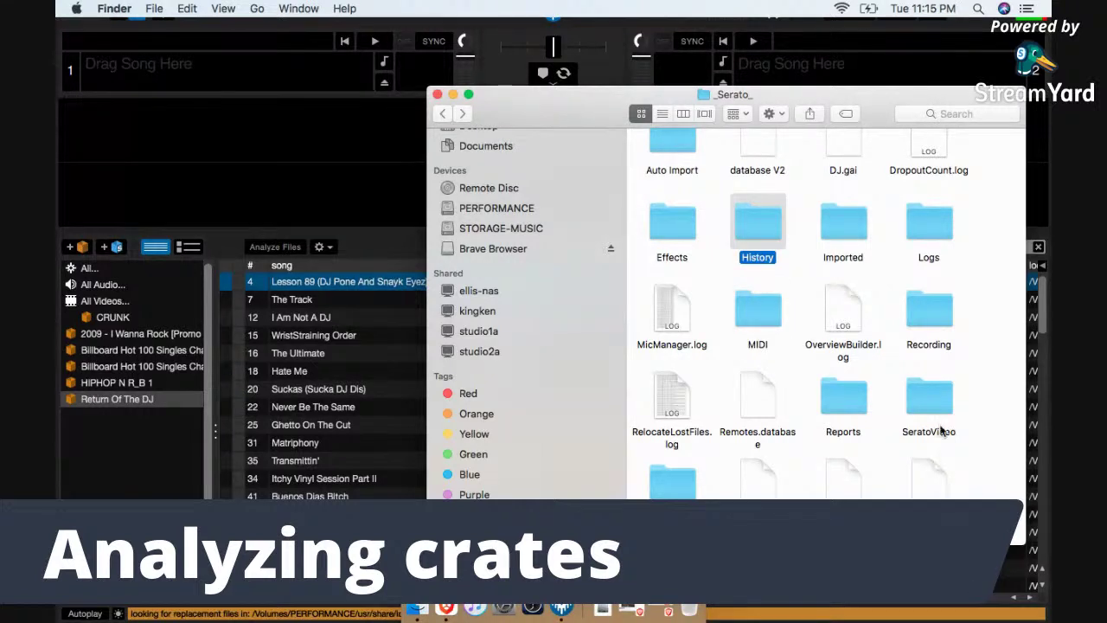
{"action": "left_click", "coordinate": [932, 407]}
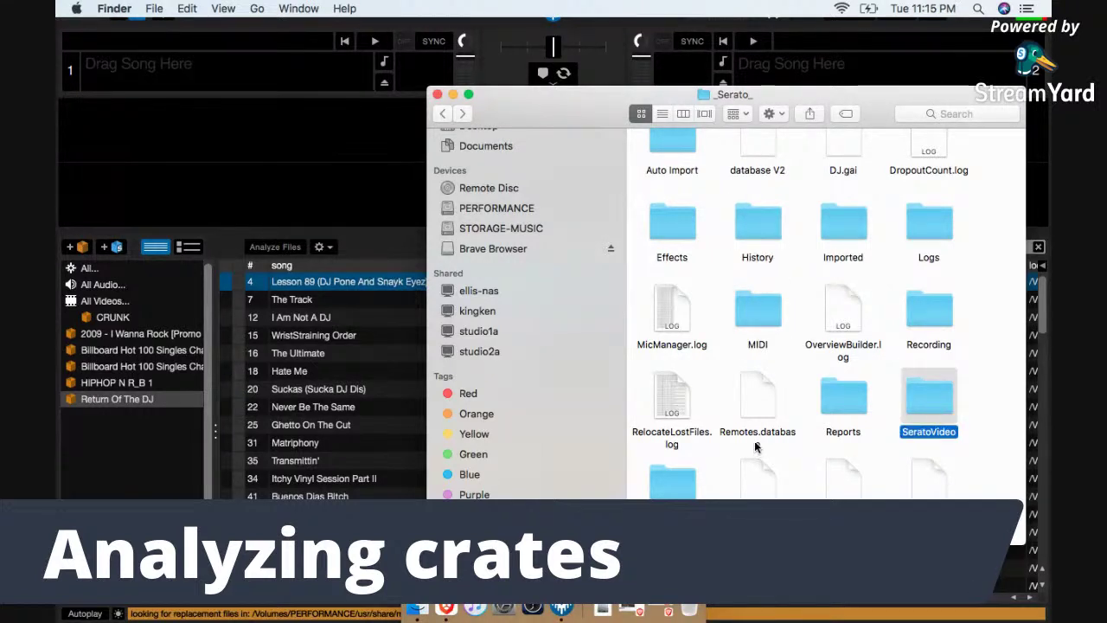
Step: Look inside the SmartCrates folder, return to the _Serato_ folder, and switch back to Serato DJ Pro
{"action": "double_click", "coordinate": [680, 491]}
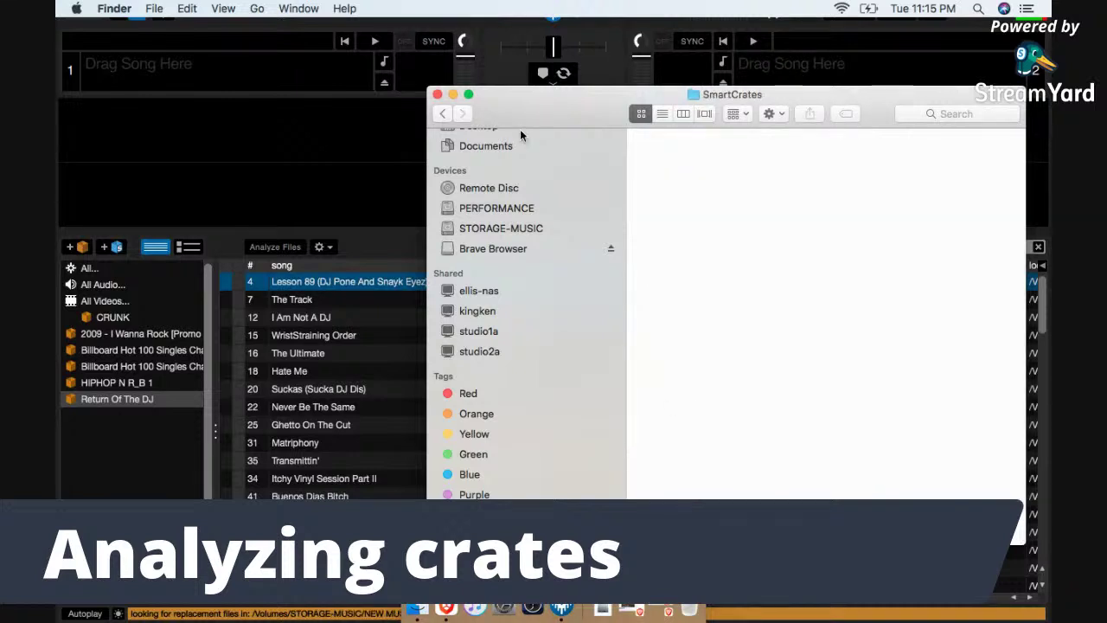
{"action": "left_click", "coordinate": [439, 115]}
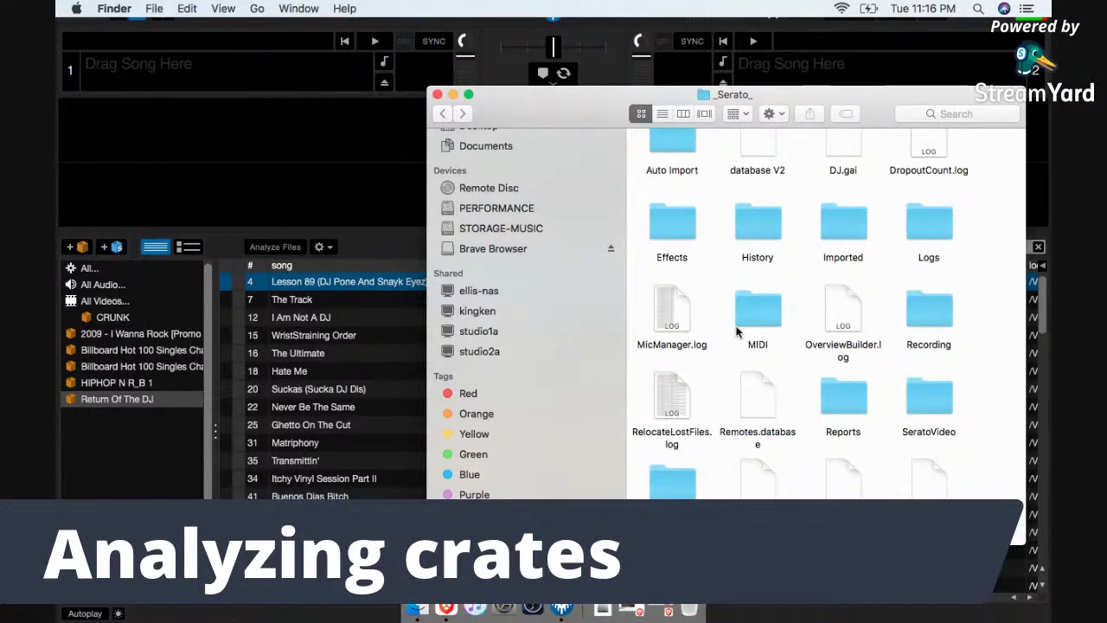
{"action": "scroll", "coordinate": [735, 331], "scroll_direction": "up", "scroll_amount": 2}
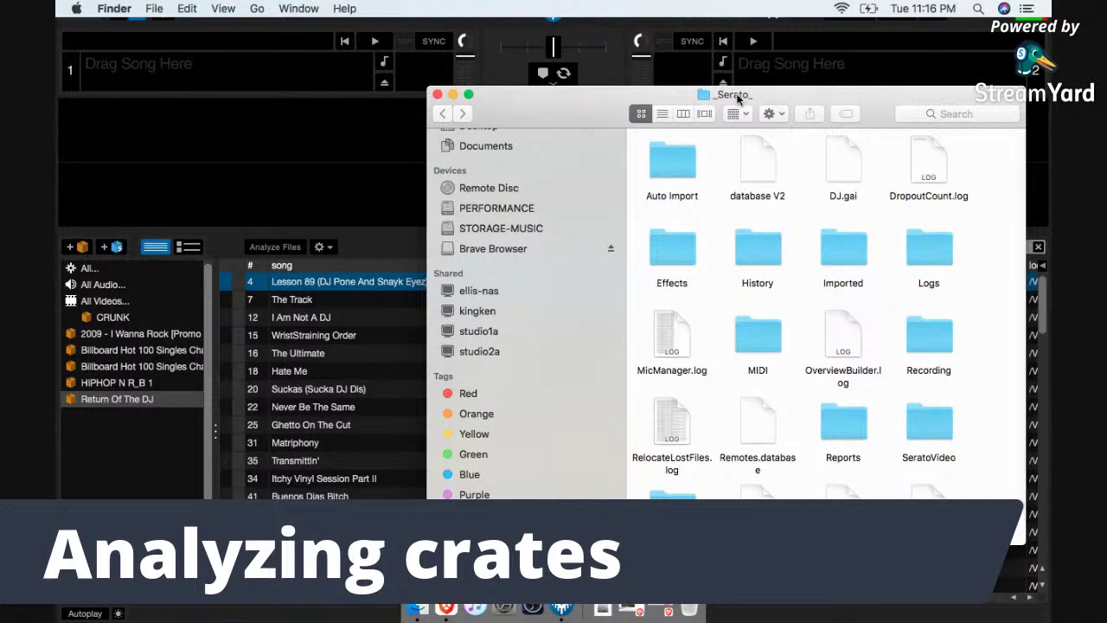
{"action": "left_click", "coordinate": [280, 130]}
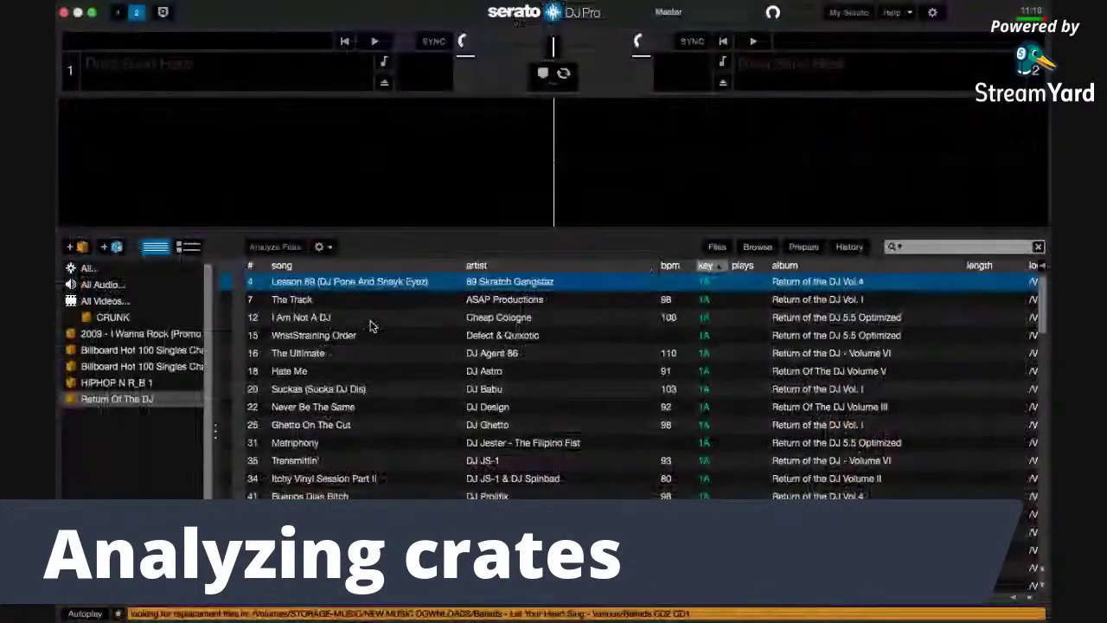
Step: Examine the track list of the Return Of The DJ crate for missing BPM values
{"action": "scroll", "coordinate": [371, 325], "scroll_direction": "down", "scroll_amount": 5}
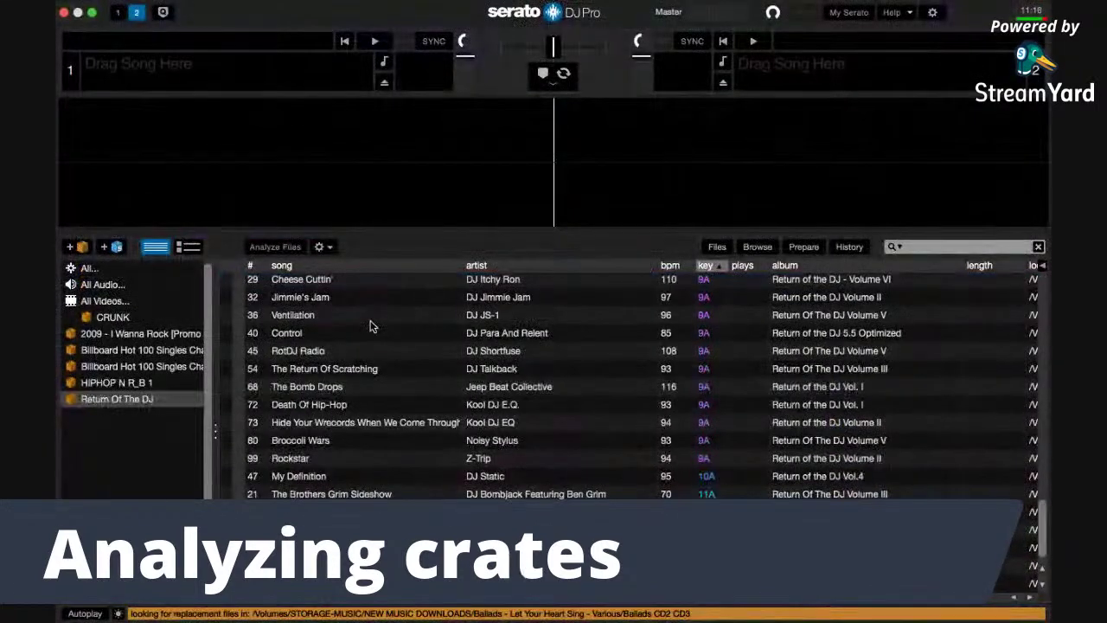
{"action": "scroll", "coordinate": [371, 325], "scroll_direction": "up", "scroll_amount": 5}
{"action": "scroll", "coordinate": [371, 325], "scroll_direction": "down", "scroll_amount": 5}
{"action": "scroll", "coordinate": [370, 322], "scroll_direction": "up", "scroll_amount": 5}
{"action": "left_click", "coordinate": [121, 399]}
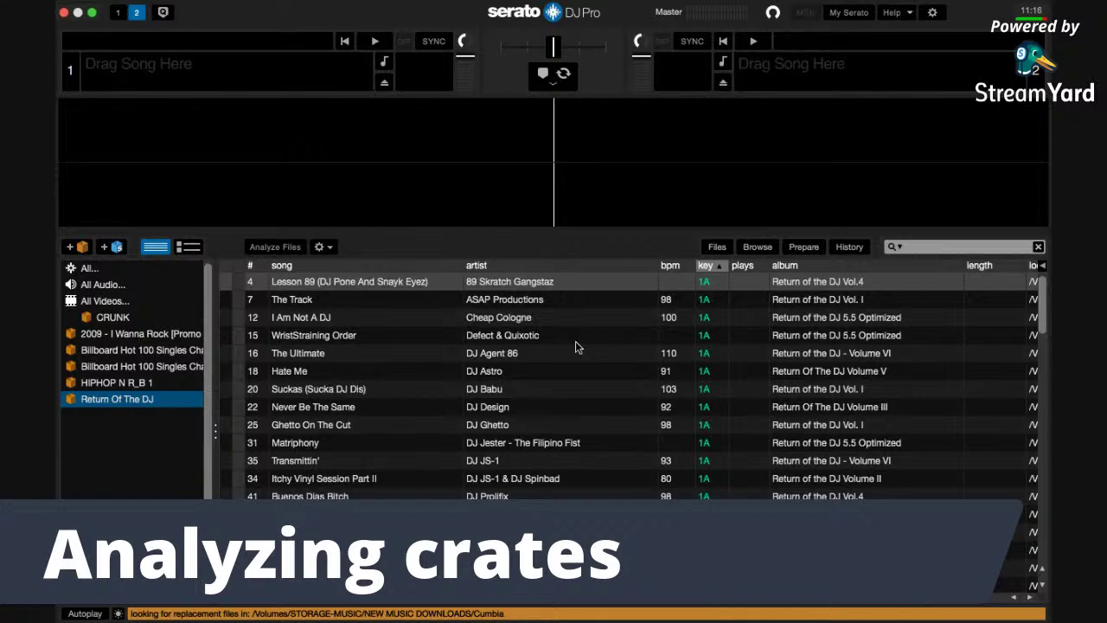
{"action": "left_click", "coordinate": [677, 340]}
{"action": "left_click", "coordinate": [673, 287]}
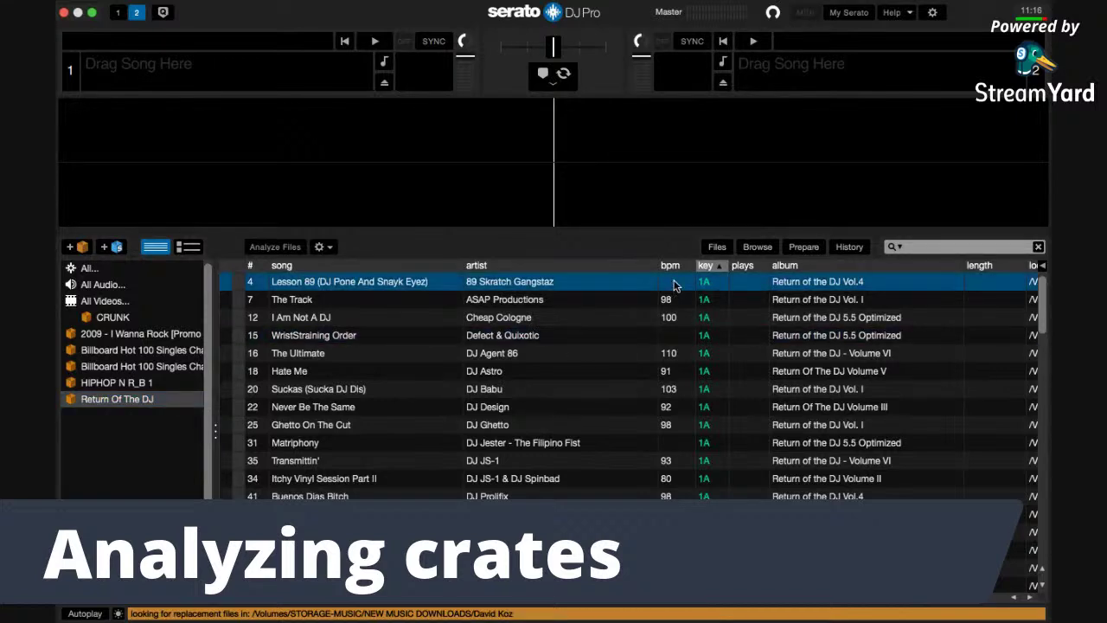
{"action": "left_click", "coordinate": [673, 446]}
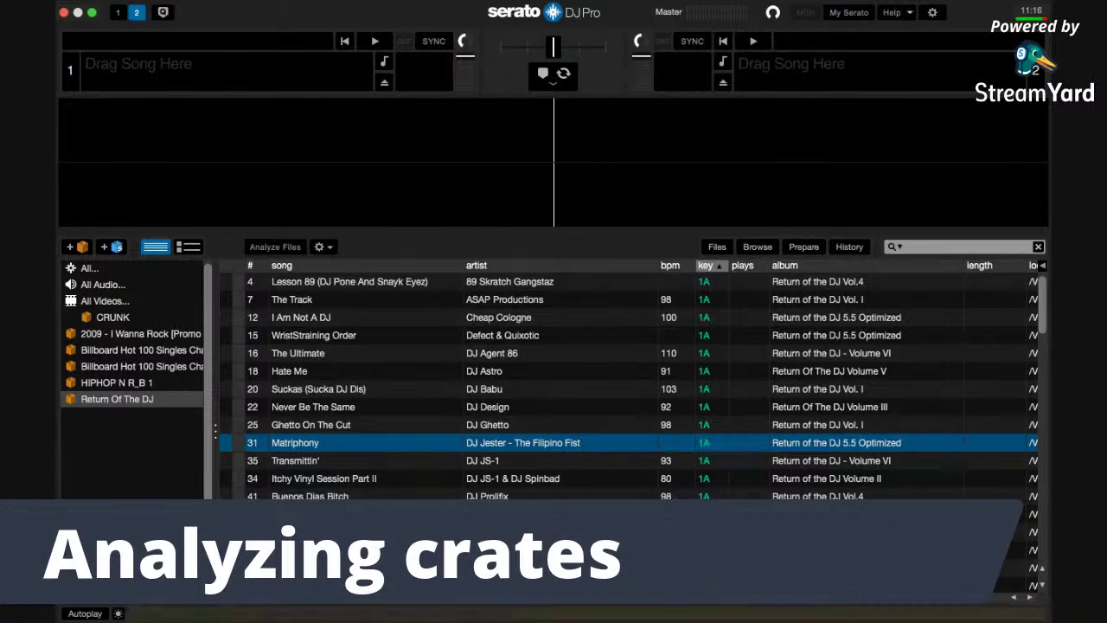
{"action": "scroll", "coordinate": [672, 491], "scroll_direction": "down", "scroll_amount": 20}
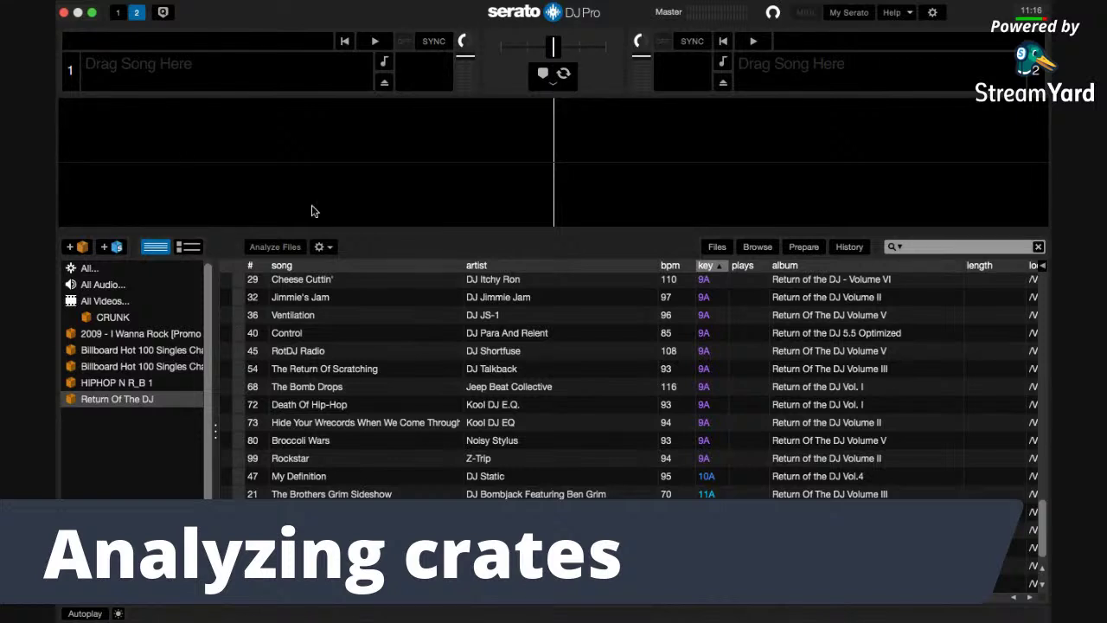
Step: Review the BPM range choices in the analysis settings, keep None, and close the settings
{"action": "left_click", "coordinate": [323, 247]}
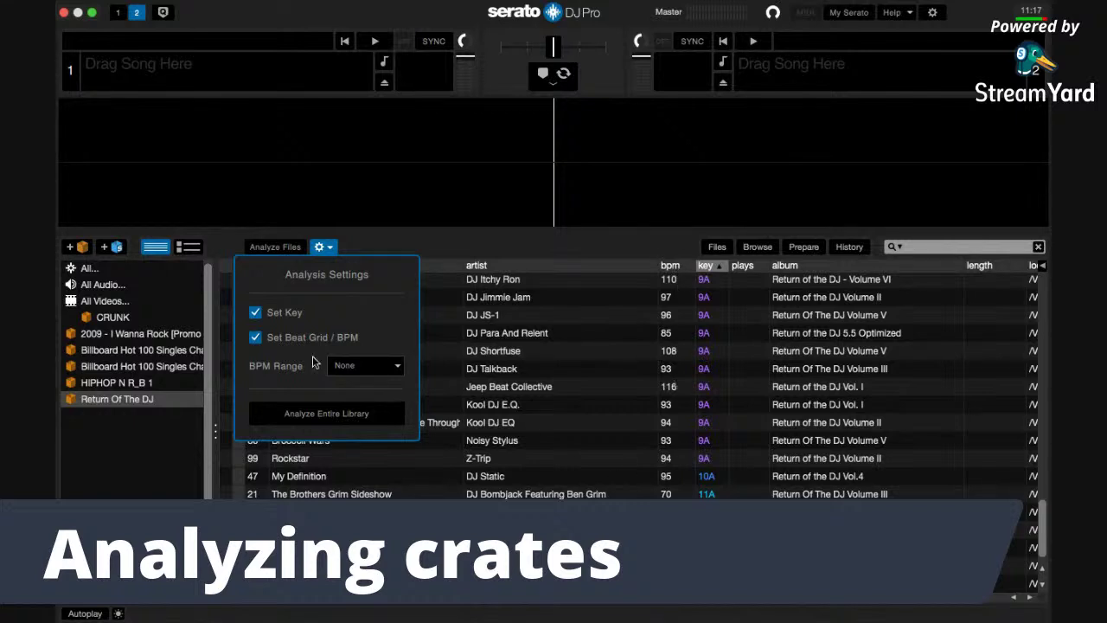
{"action": "left_click", "coordinate": [398, 369]}
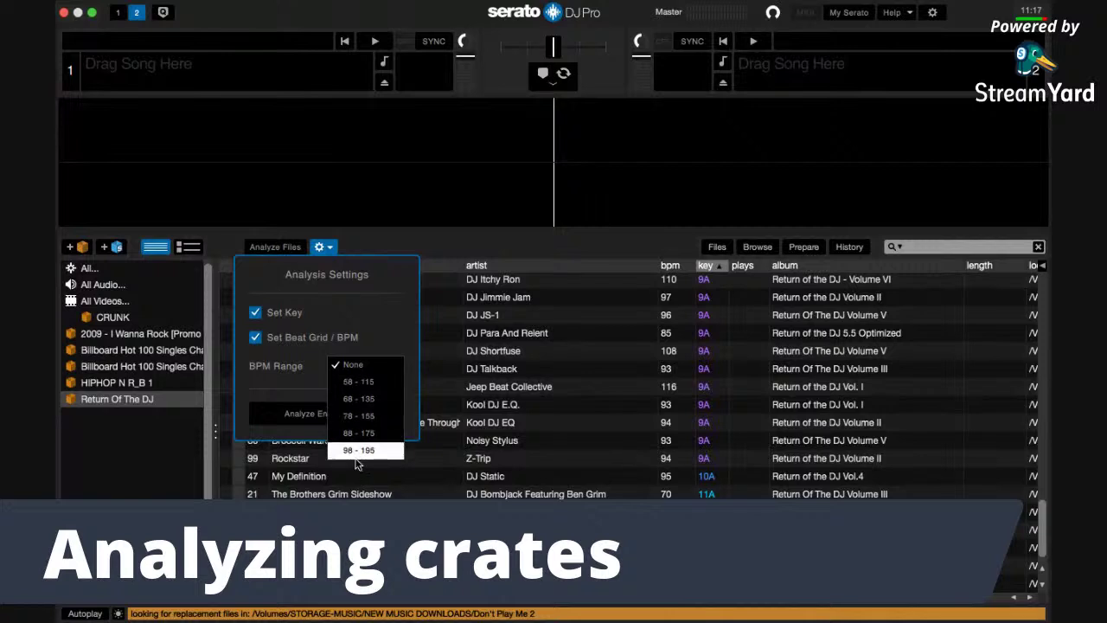
{"action": "left_click", "coordinate": [352, 369]}
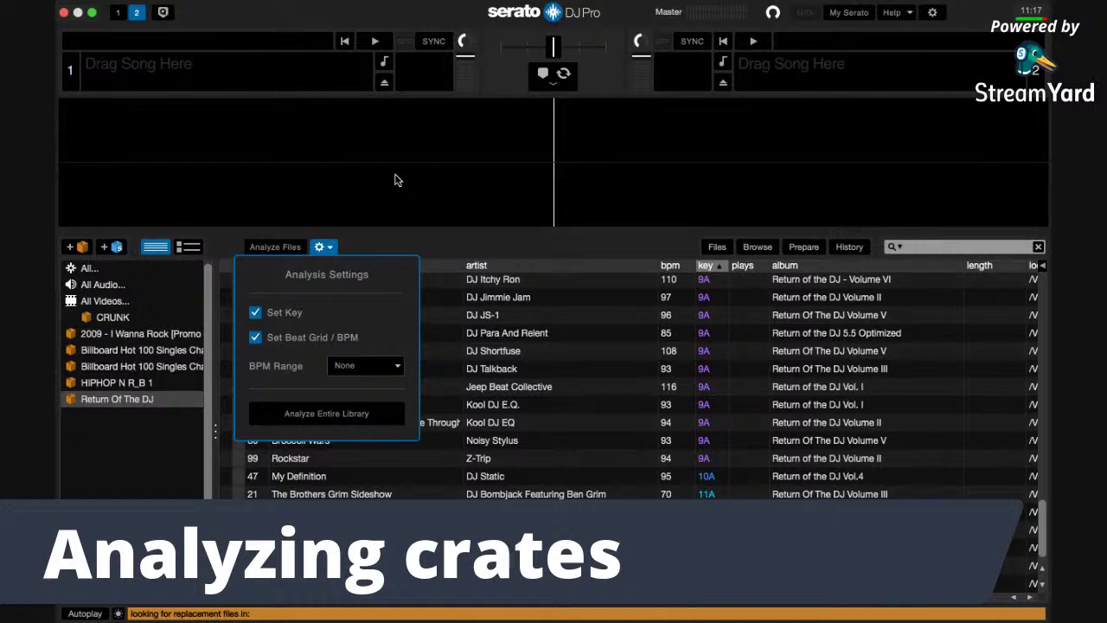
{"action": "left_click", "coordinate": [415, 239]}
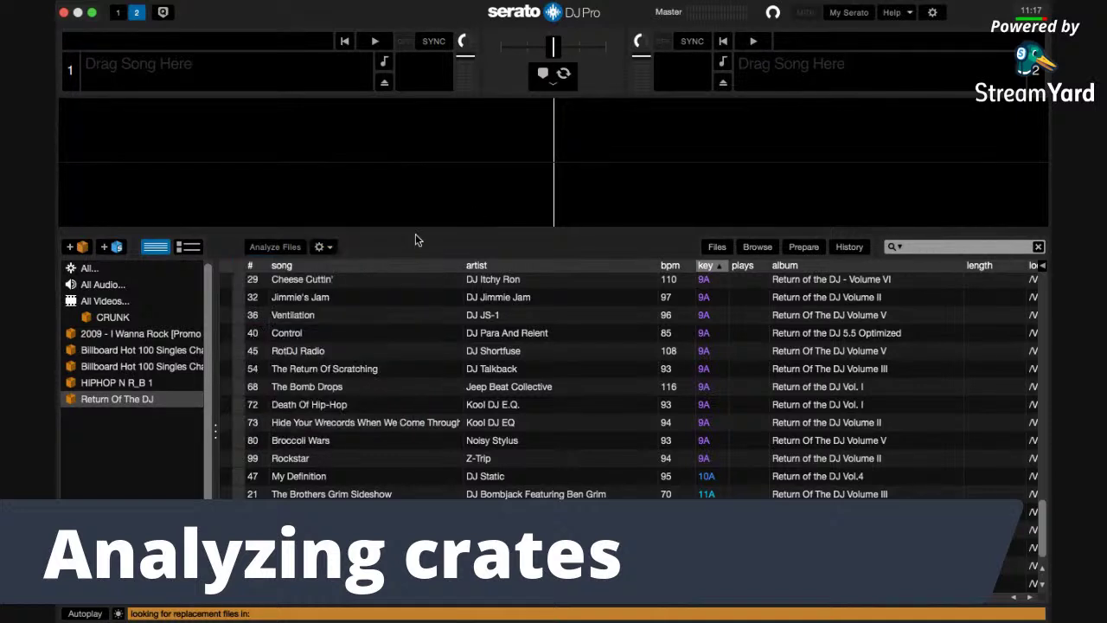
Step: Examine the tracks in the Return Of The DJ, 2009 - I Wanna Rock and both Billboard Hot 100 crates
{"action": "left_click", "coordinate": [337, 547]}
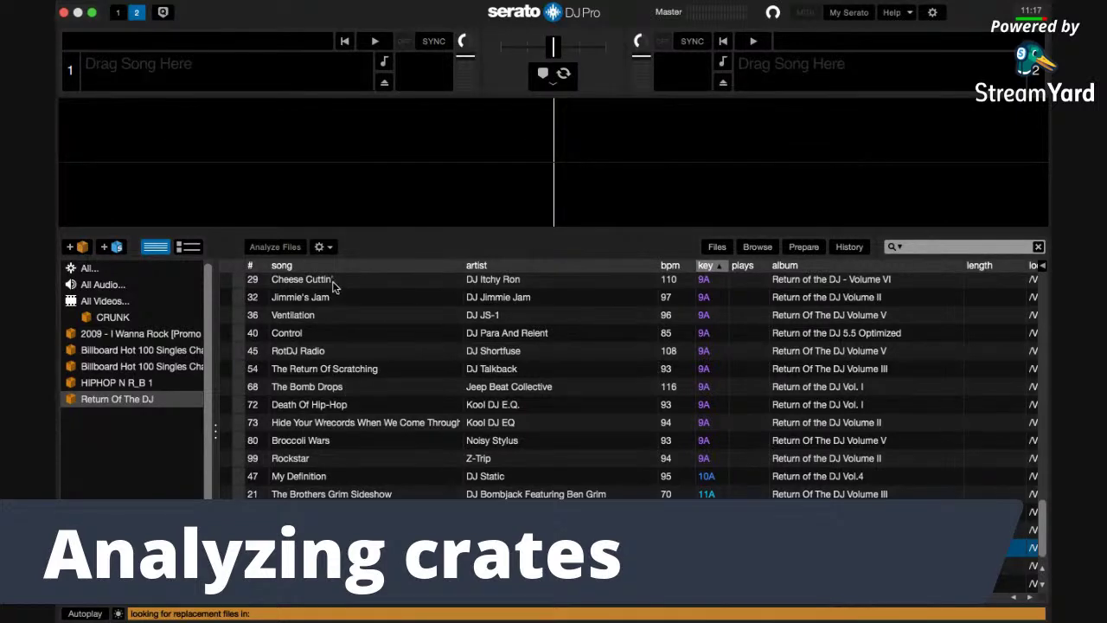
{"action": "scroll", "coordinate": [624, 380], "scroll_direction": "up", "scroll_amount": 5}
{"action": "left_click", "coordinate": [610, 367]}
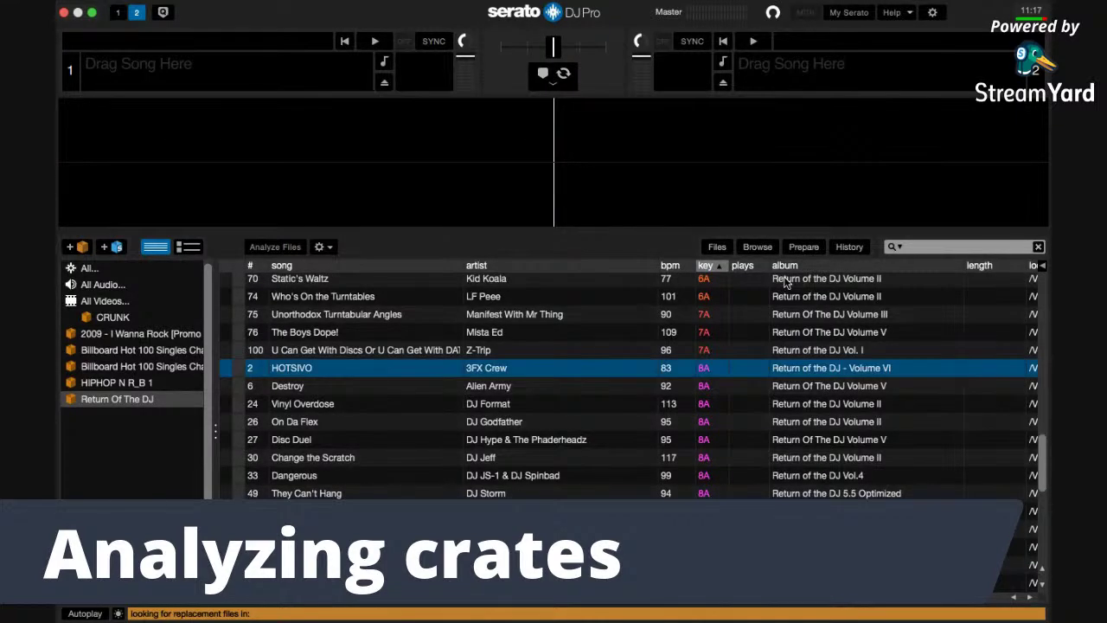
{"action": "scroll", "coordinate": [484, 372], "scroll_direction": "up", "scroll_amount": 10}
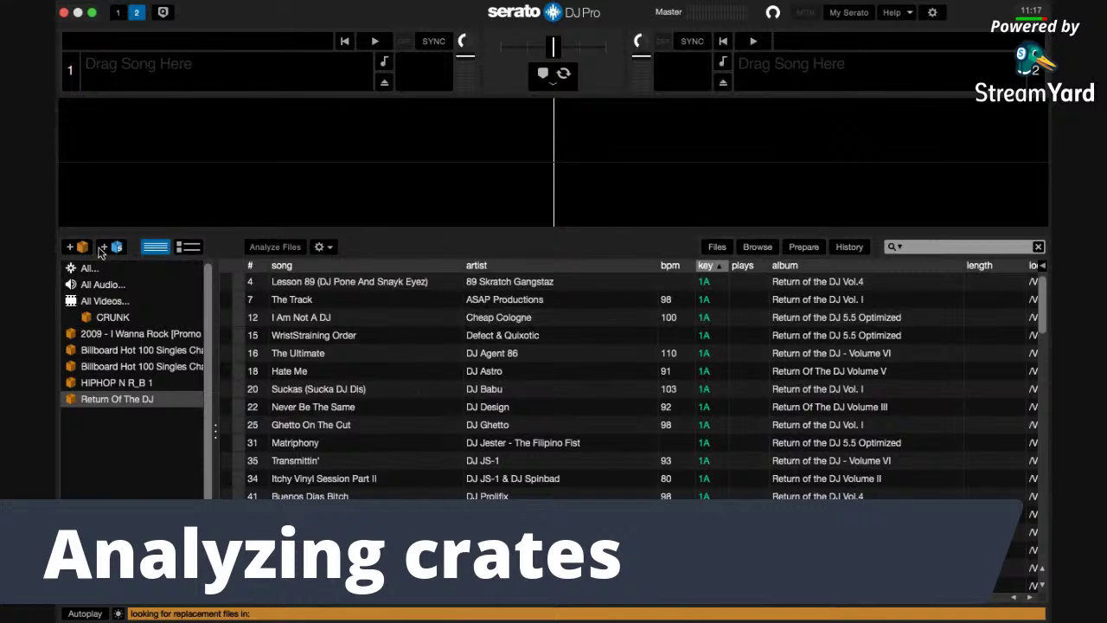
{"action": "left_click", "coordinate": [145, 339]}
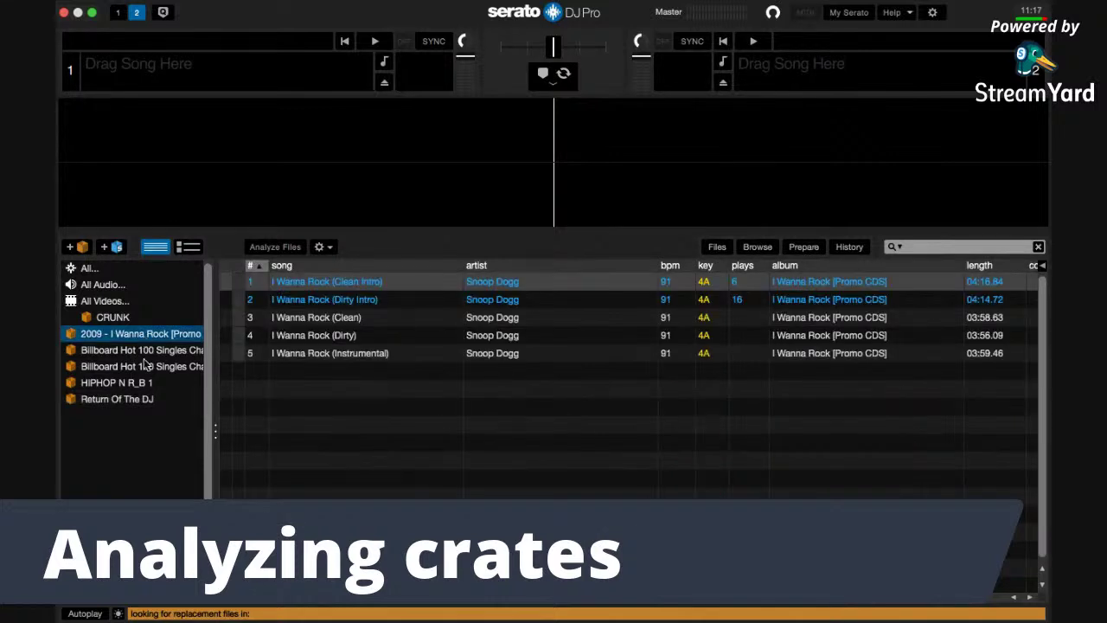
{"action": "left_click", "coordinate": [144, 351]}
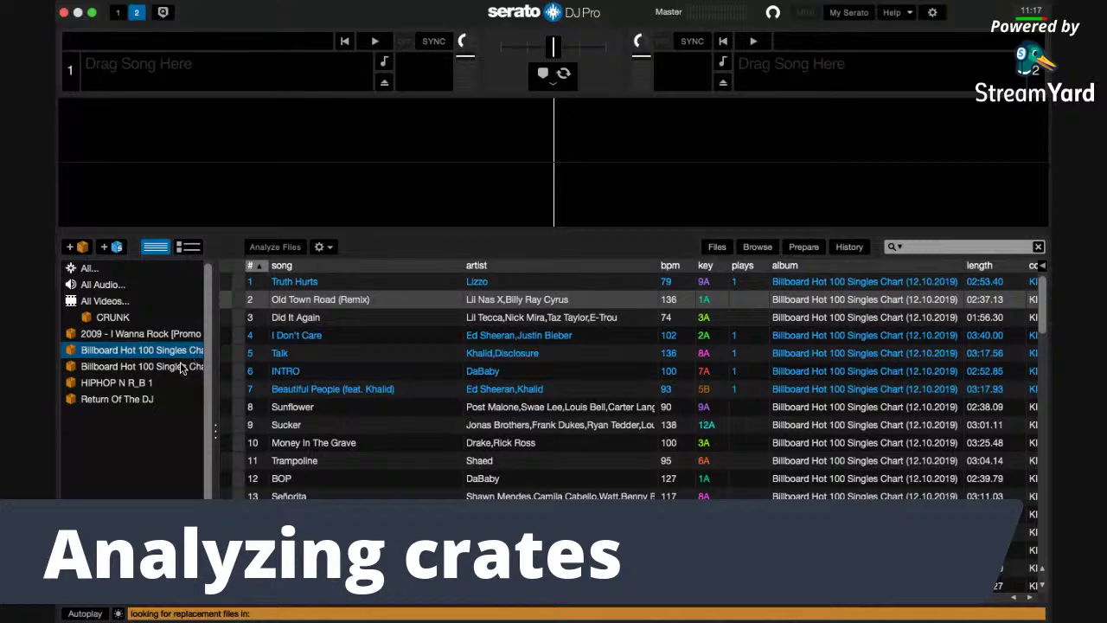
{"action": "left_click", "coordinate": [186, 365]}
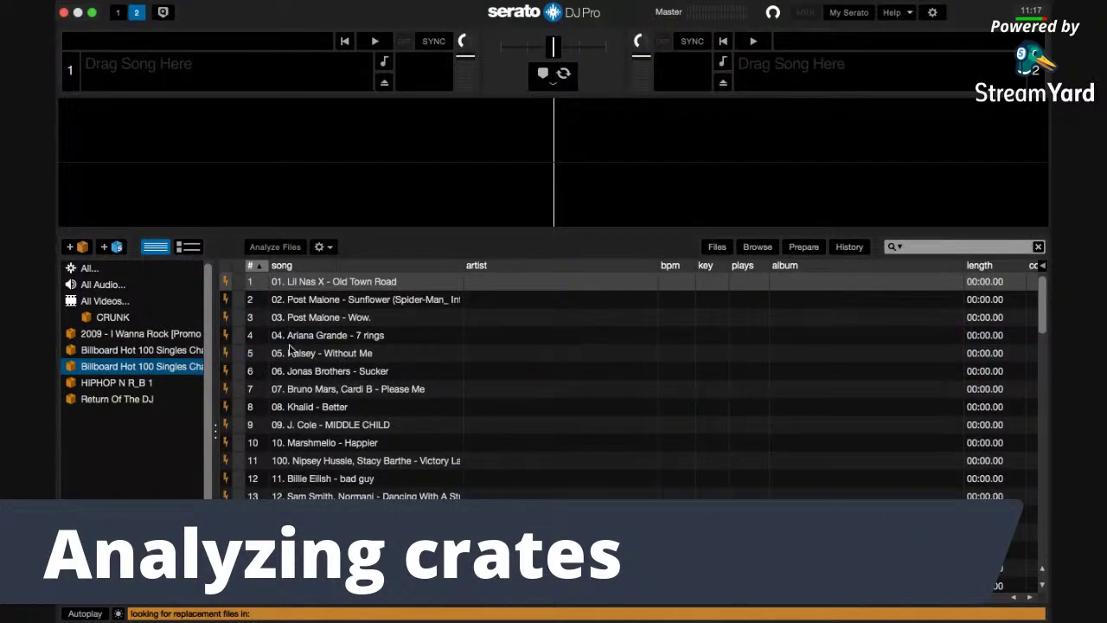
{"action": "scroll", "coordinate": [291, 350], "scroll_direction": "down", "scroll_amount": 20}
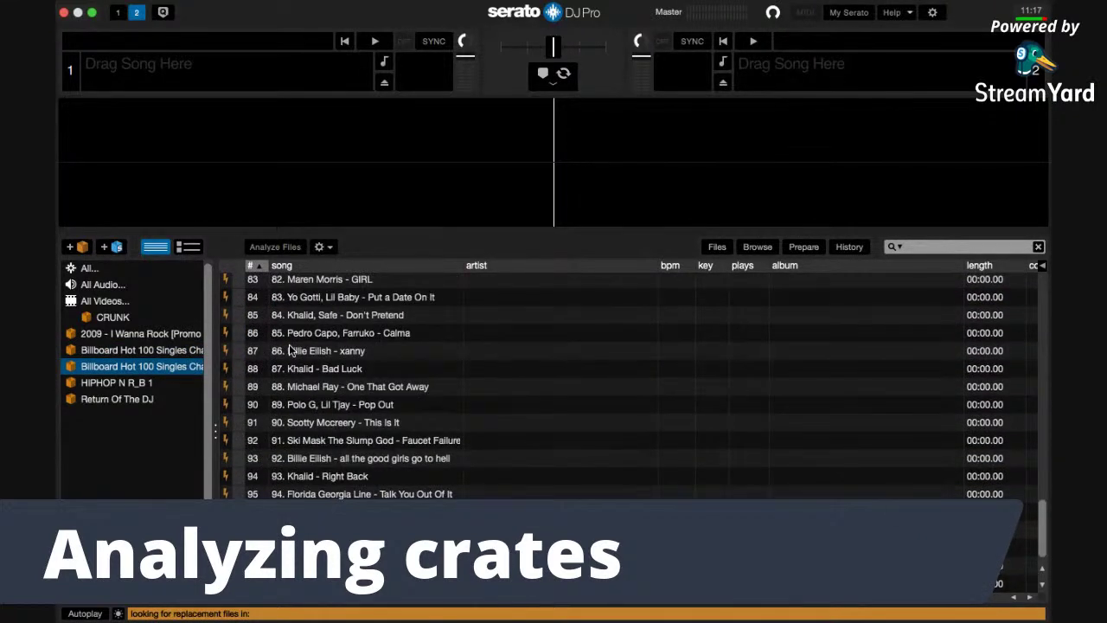
{"action": "scroll", "coordinate": [291, 351], "scroll_direction": "up", "scroll_amount": 20}
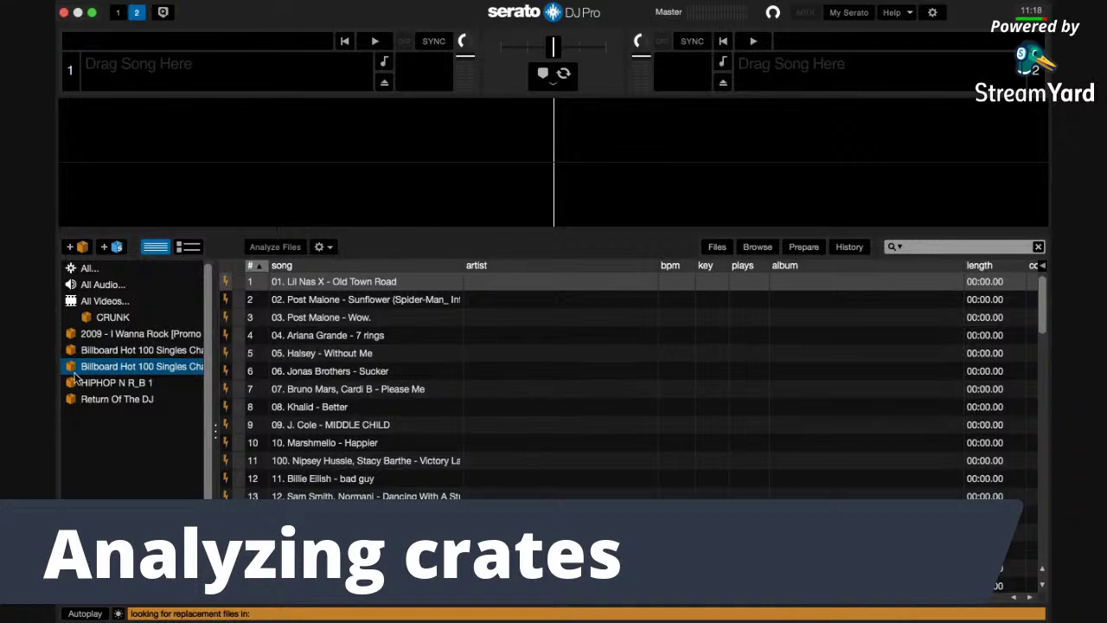
Step: Look through the CRUNK crate and the library's video, audio and complete track lists
{"action": "left_click", "coordinate": [108, 320]}
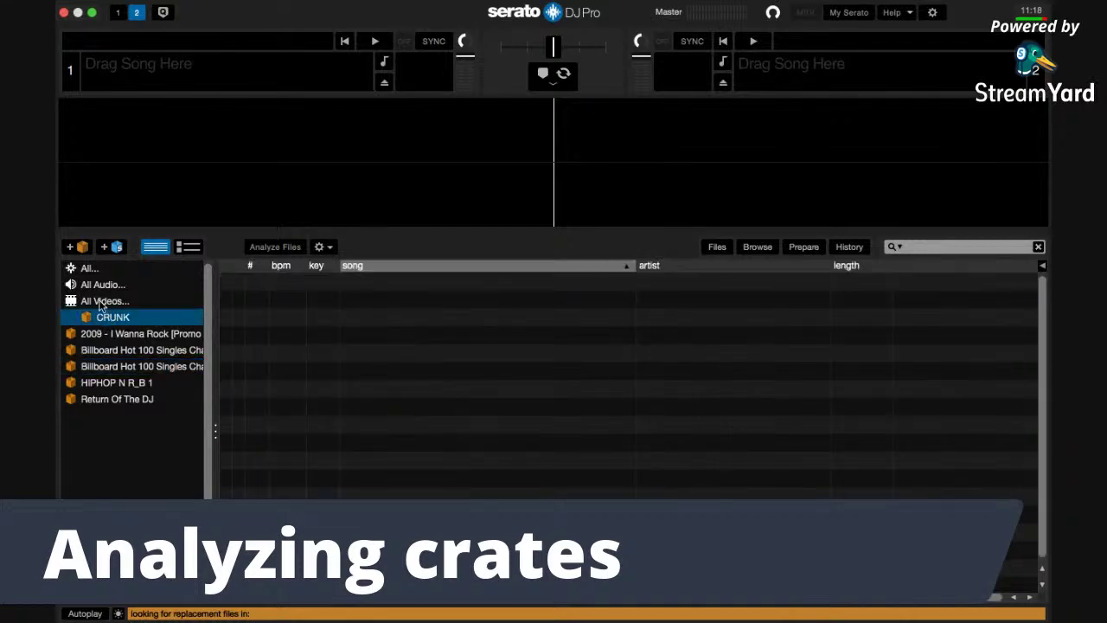
{"action": "left_click", "coordinate": [102, 302]}
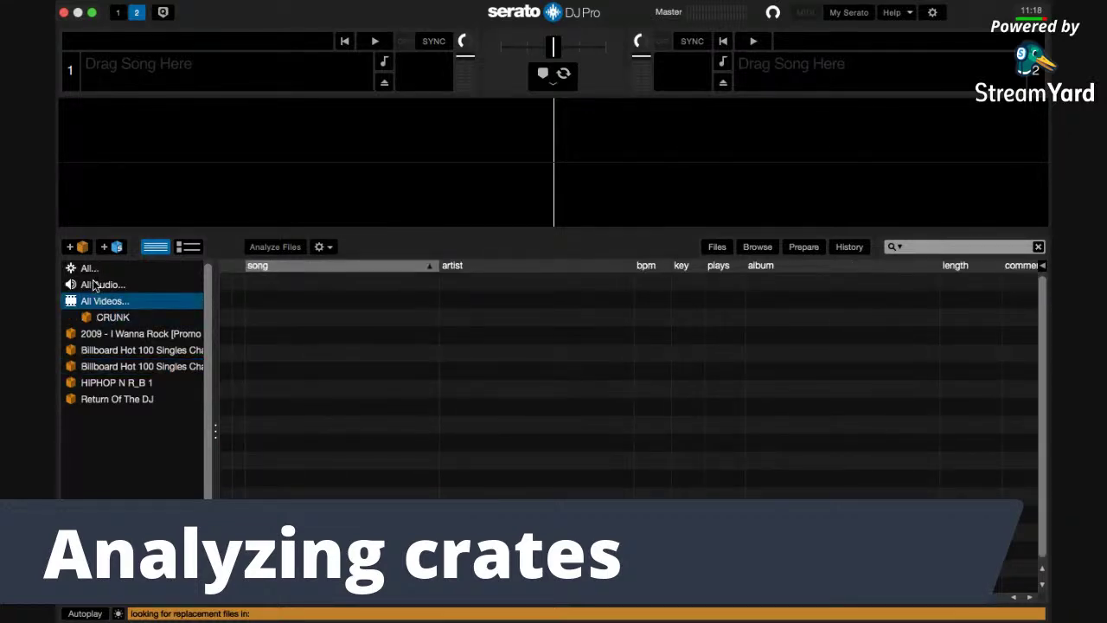
{"action": "left_click", "coordinate": [97, 284]}
{"action": "left_click", "coordinate": [92, 269]}
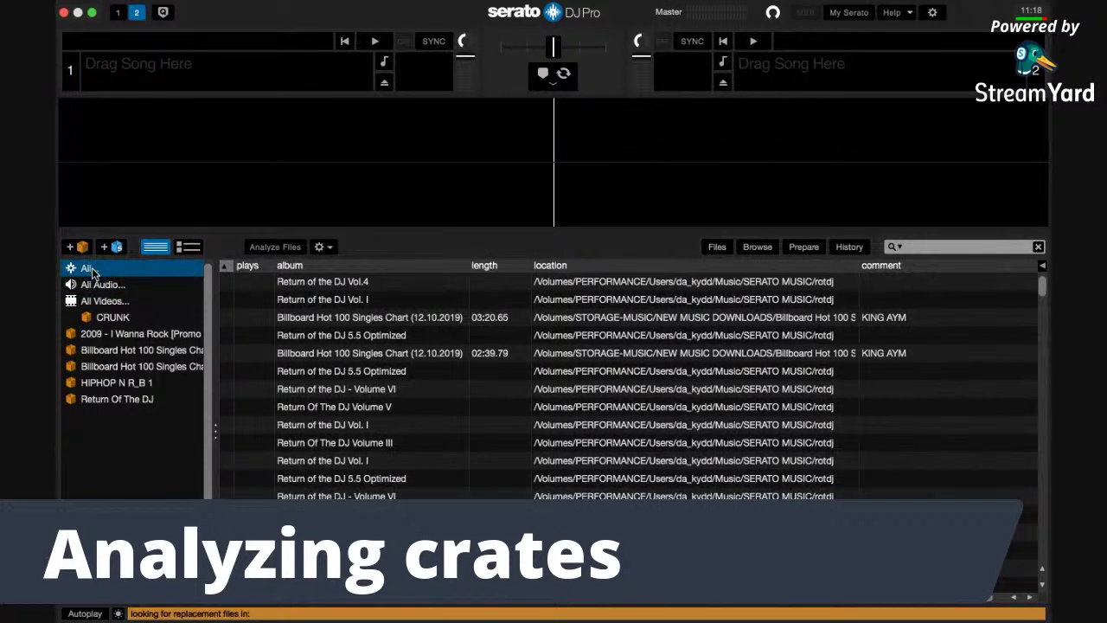
{"action": "left_click", "coordinate": [97, 286]}
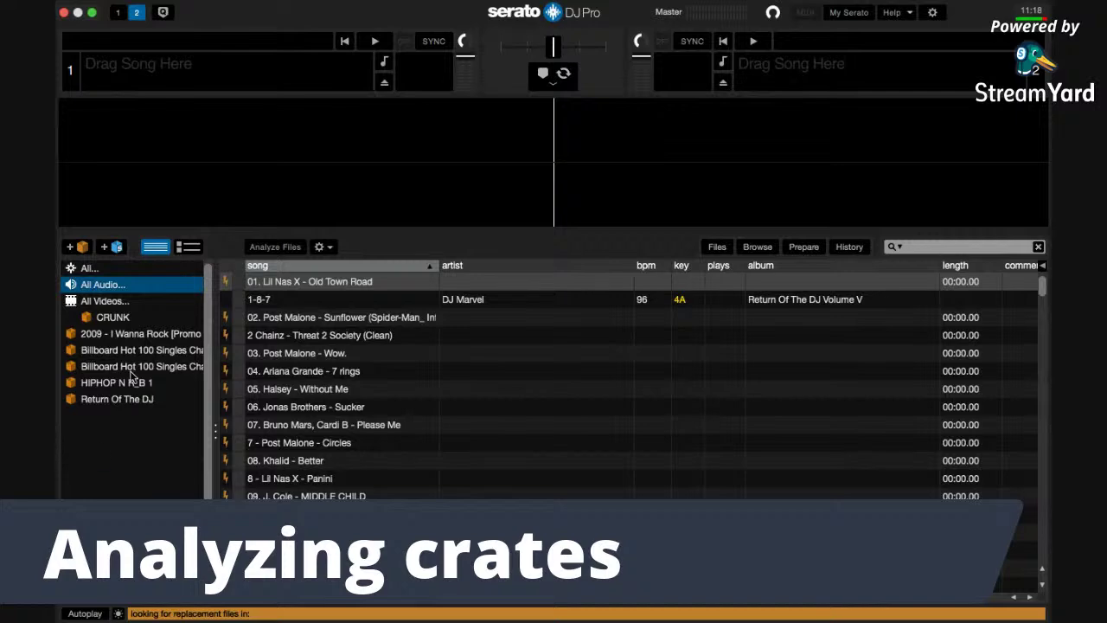
Step: Show the Return Of The DJ crate and sort its tracks in ascending order by track number
{"action": "left_click", "coordinate": [126, 400]}
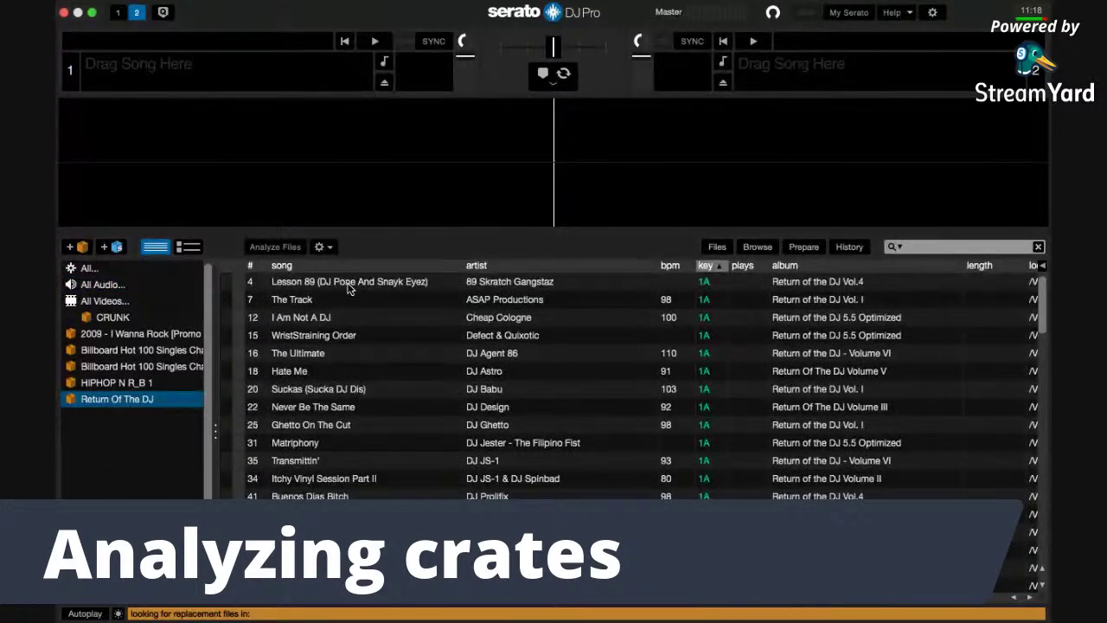
{"action": "scroll", "coordinate": [348, 289], "scroll_direction": "down", "scroll_amount": 3}
{"action": "scroll", "coordinate": [348, 289], "scroll_direction": "up", "scroll_amount": 3}
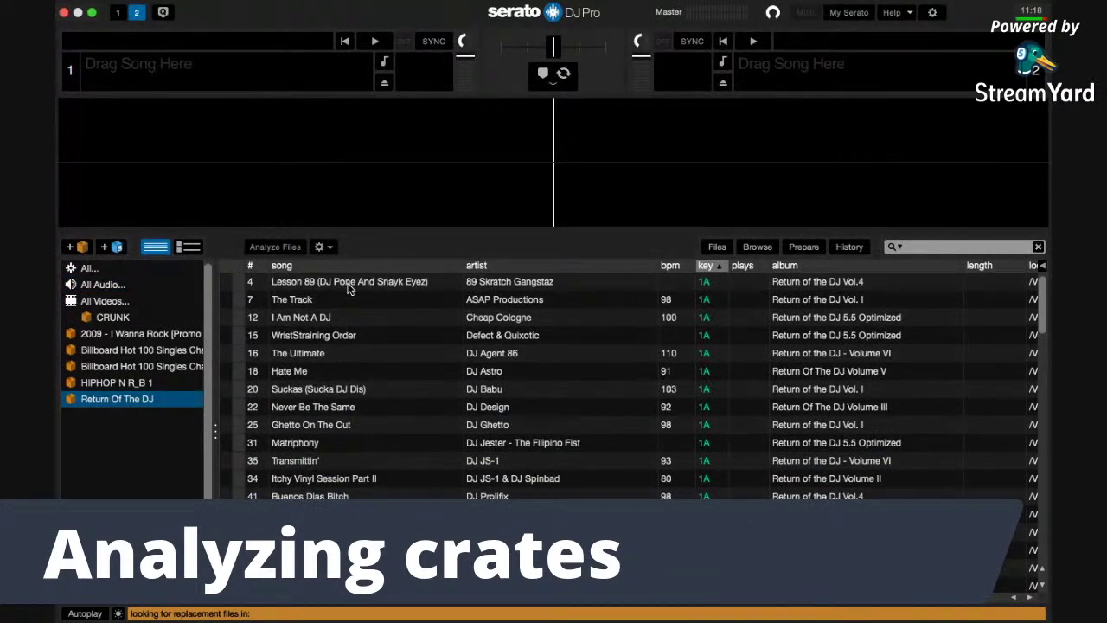
{"action": "left_click", "coordinate": [251, 266]}
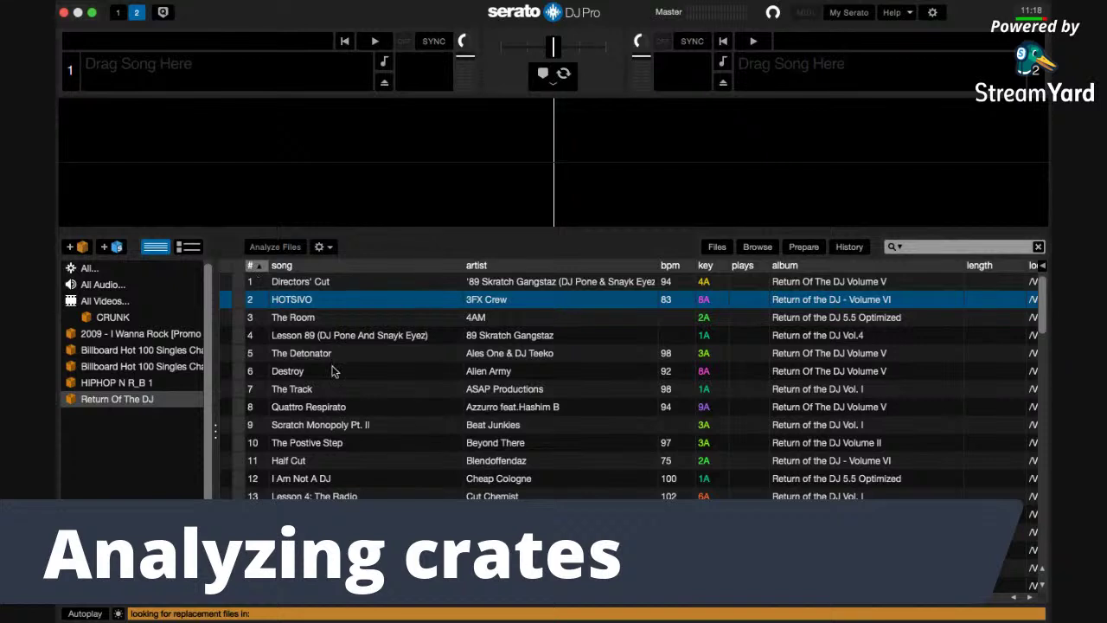
Step: Analyze the crate's first ten tracks, from Directors' Cut through The Postive Step
{"action": "left_click", "coordinate": [326, 283]}
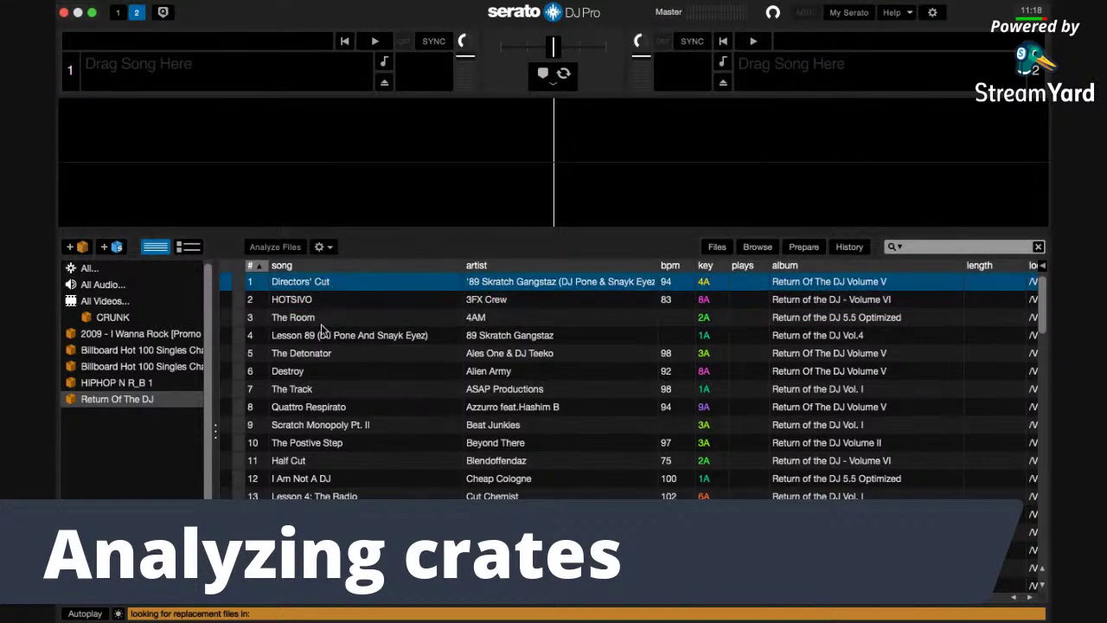
{"action": "left_click", "coordinate": [325, 444], "text": "shift"}
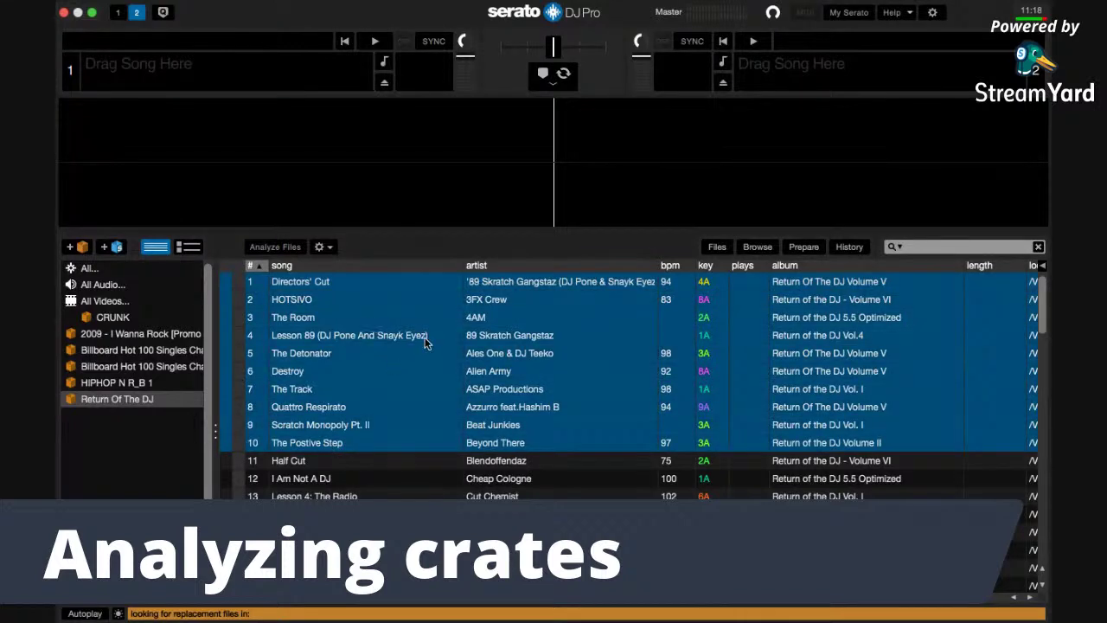
{"action": "left_click_drag", "start_coordinate": [327, 283], "coordinate": [266, 245]}
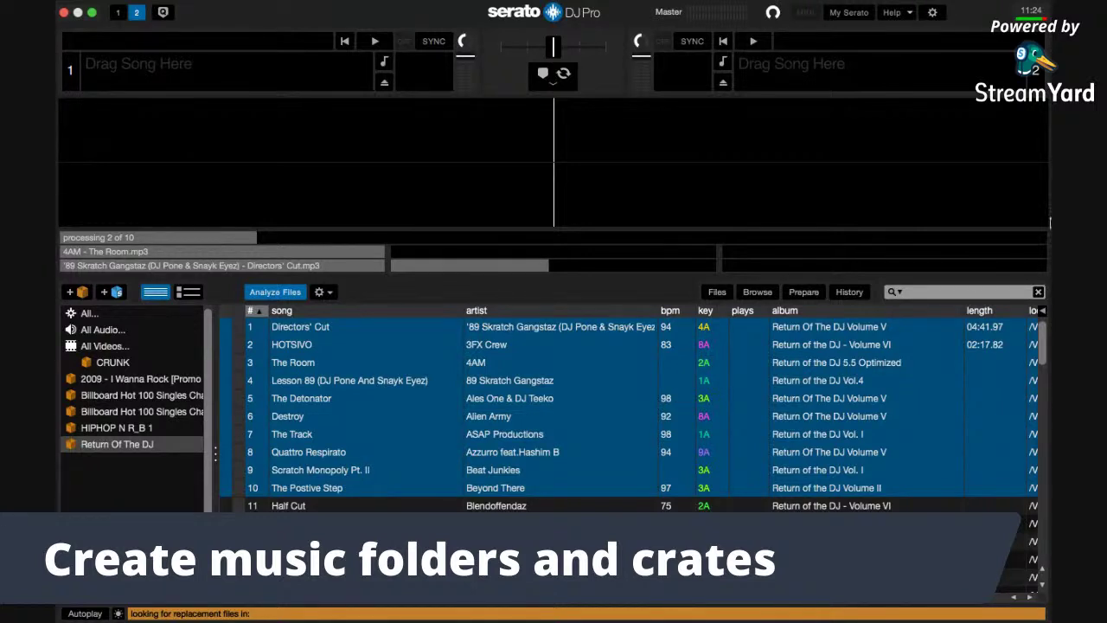
Step: Turn on the help tooltips and bring up the explanation for making a new crate
{"action": "left_click", "coordinate": [912, 15]}
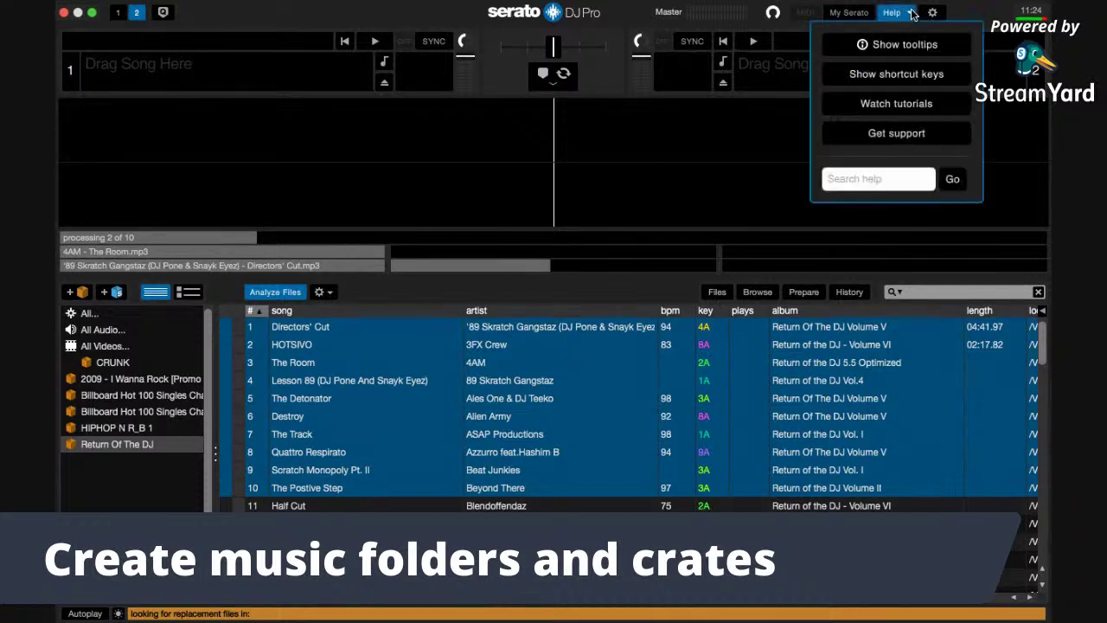
{"action": "left_click", "coordinate": [882, 48]}
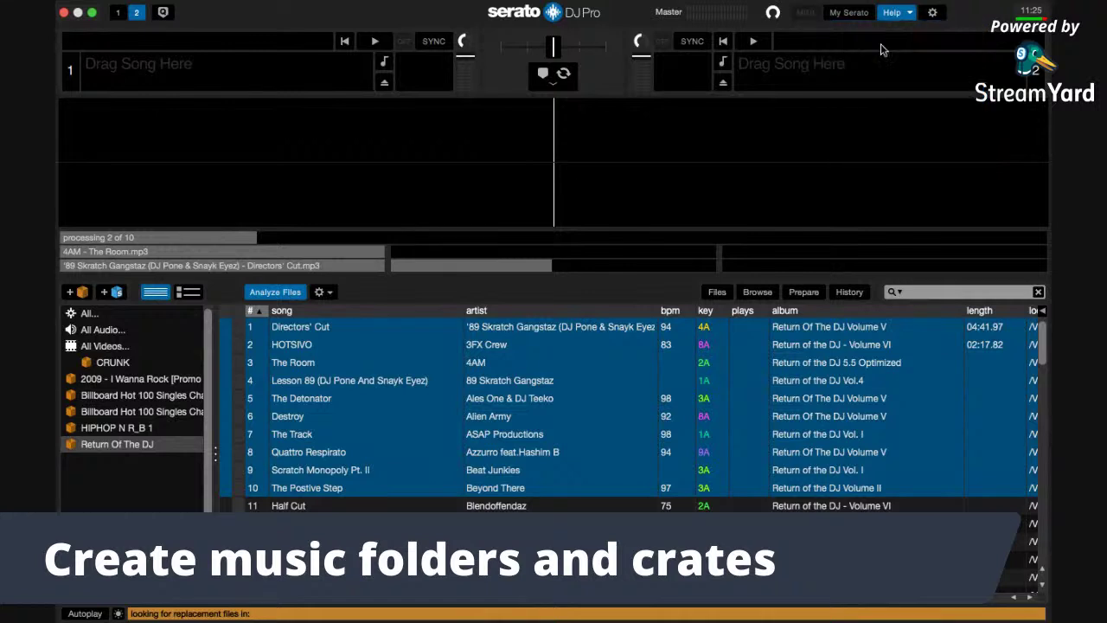
{"action": "mouse_move", "coordinate": [732, 63]}
{"action": "mouse_move", "coordinate": [640, 43]}
{"action": "mouse_move", "coordinate": [65, 370]}
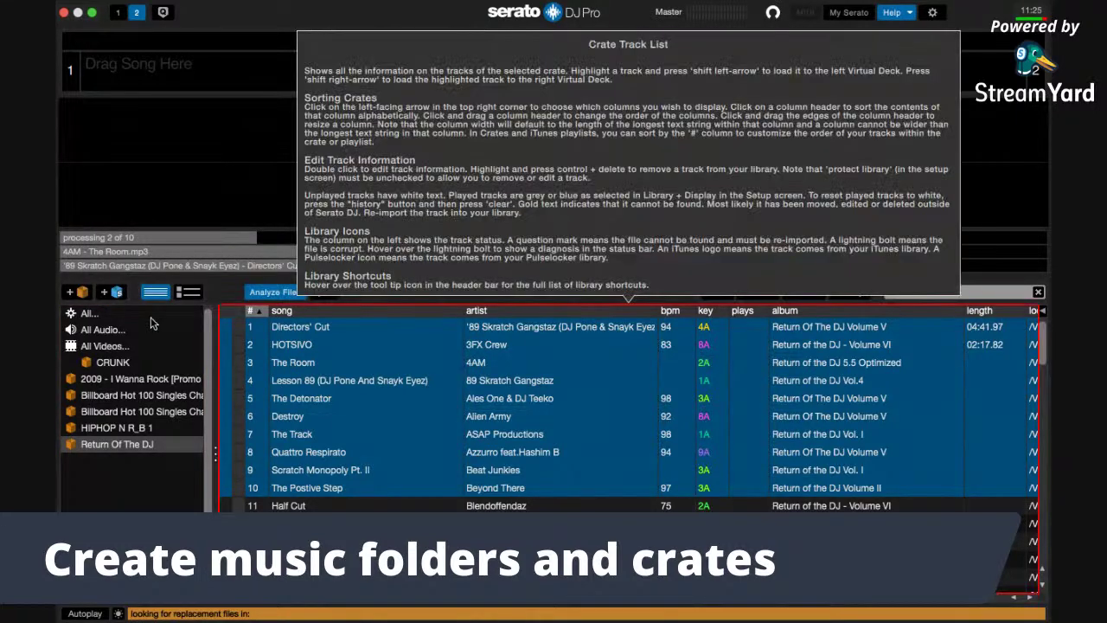
{"action": "mouse_move", "coordinate": [80, 292]}
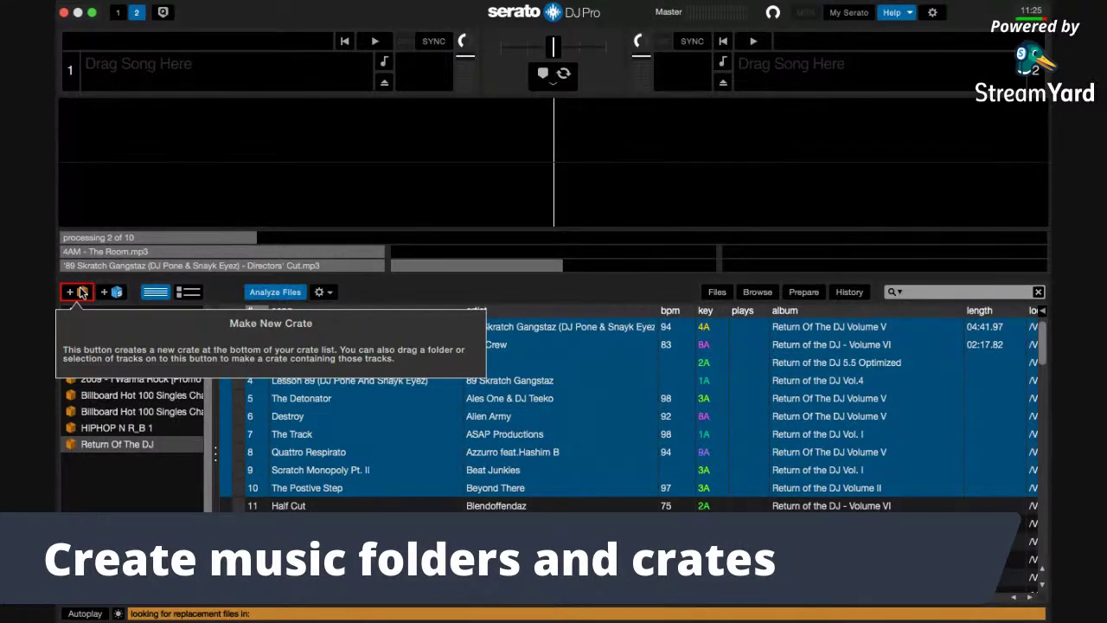
Step: Move the track Destroy to the first position in the Return Of The DJ crate
{"action": "mouse_move", "coordinate": [317, 461]}
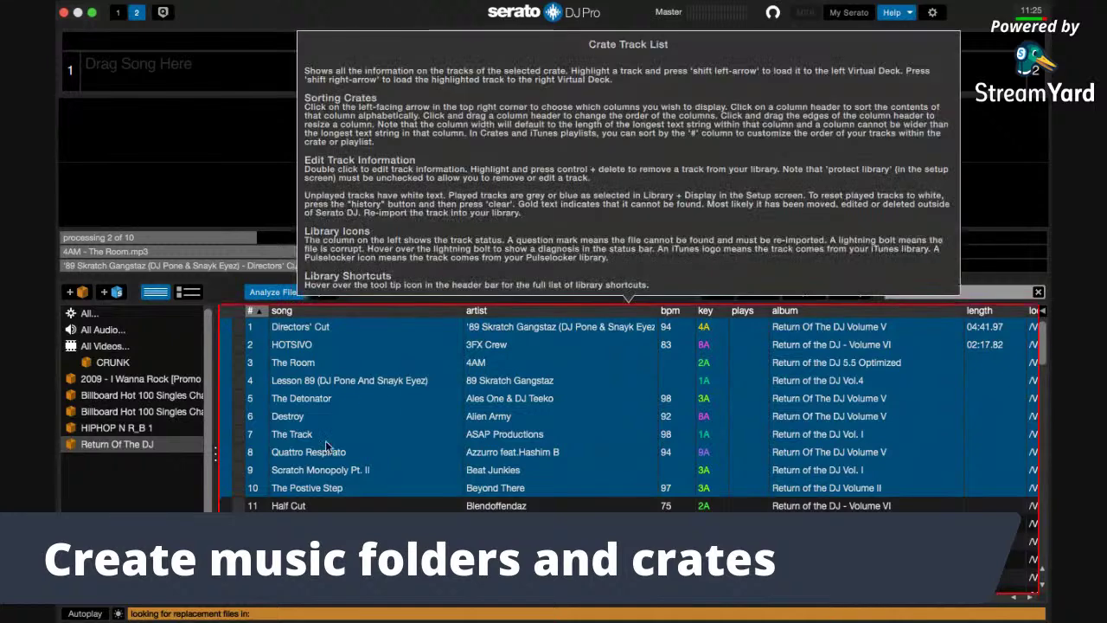
{"action": "left_click_drag", "start_coordinate": [301, 402], "coordinate": [398, 429]}
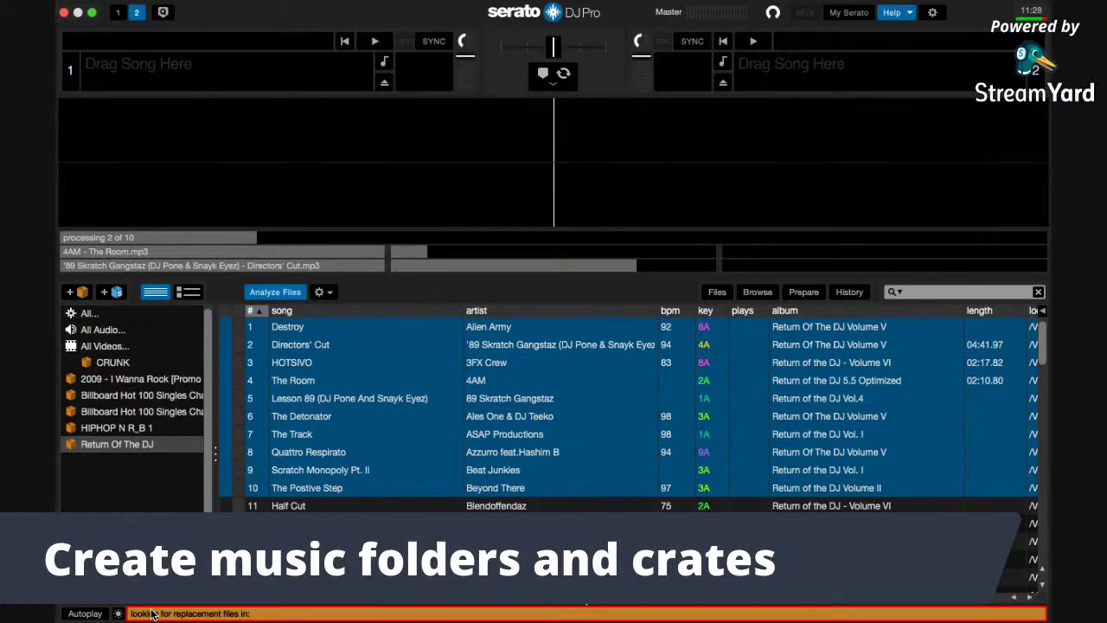
{"action": "mouse_move", "coordinate": [132, 508]}
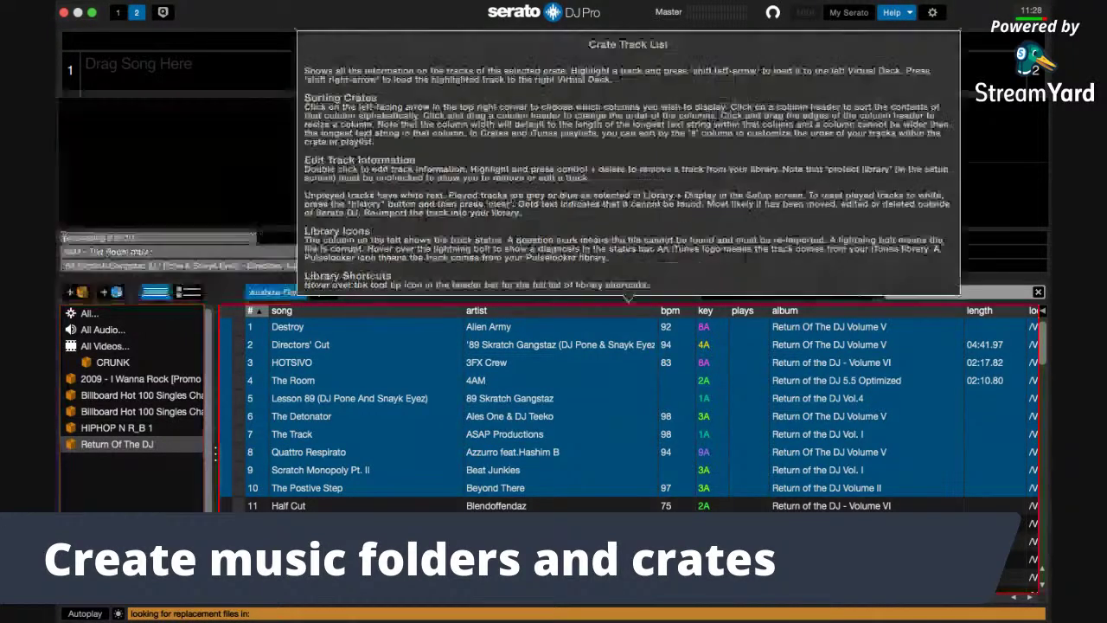
Step: Show the Return Of The DJ crate with album art and look through its tracks to the end and back
{"action": "left_click", "coordinate": [189, 294]}
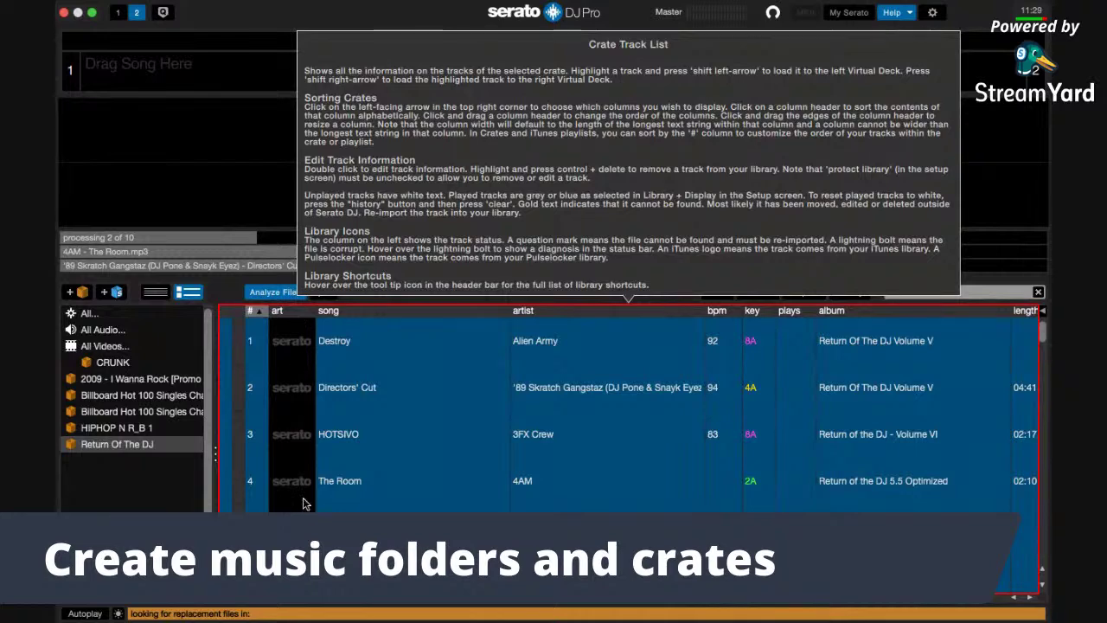
{"action": "scroll", "coordinate": [288, 402], "scroll_direction": "down", "scroll_amount": 8}
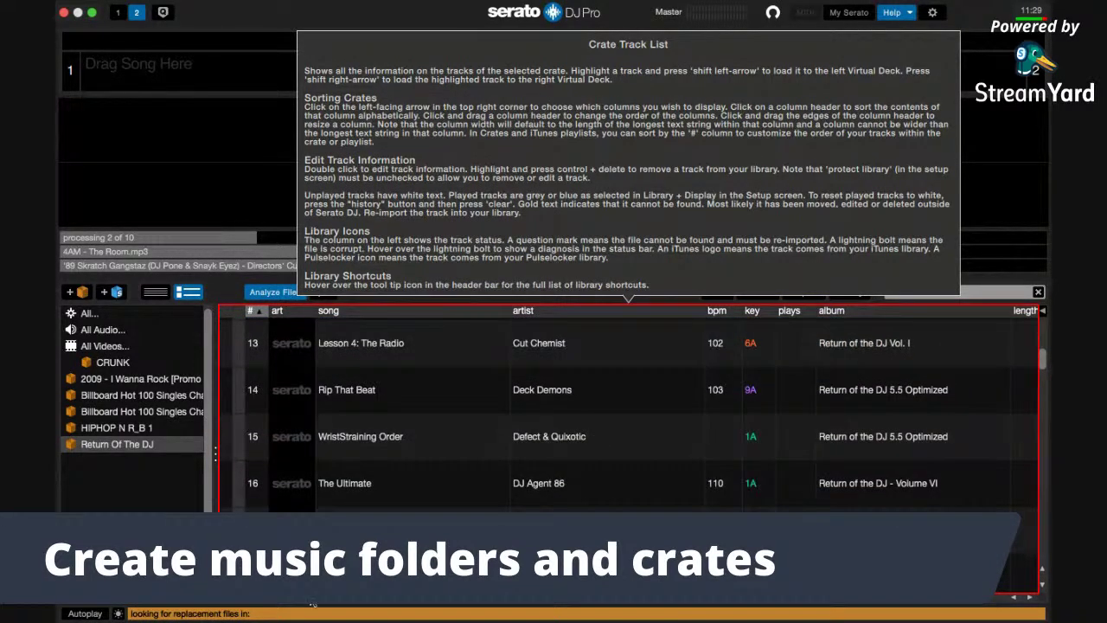
{"action": "scroll", "coordinate": [294, 484], "scroll_direction": "down", "scroll_amount": 15}
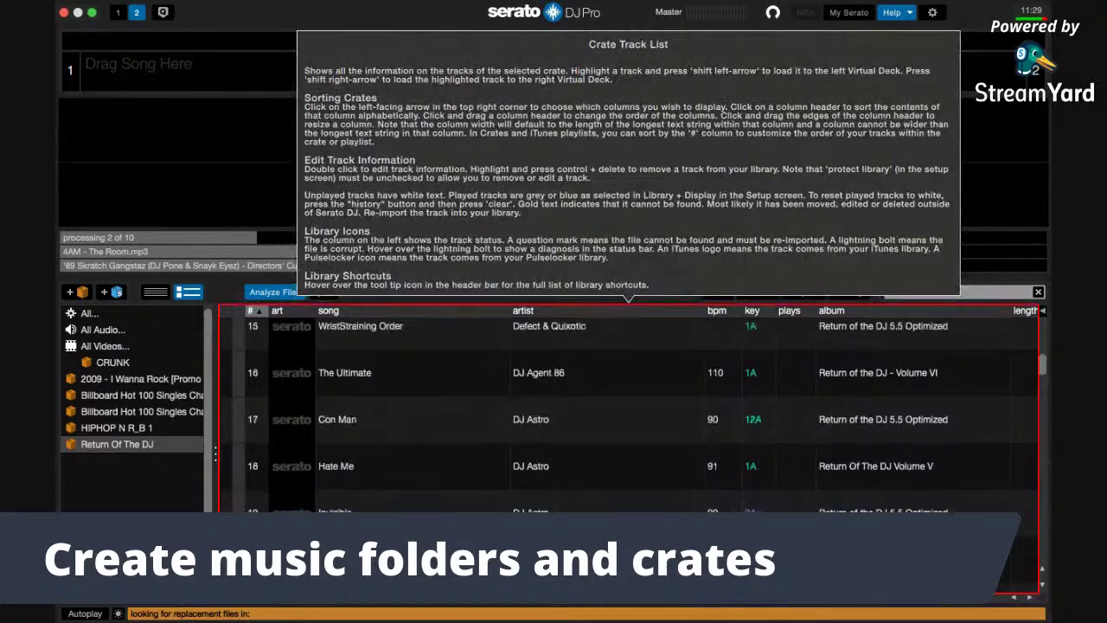
{"action": "scroll", "coordinate": [631, 415], "scroll_direction": "down", "scroll_amount": 20}
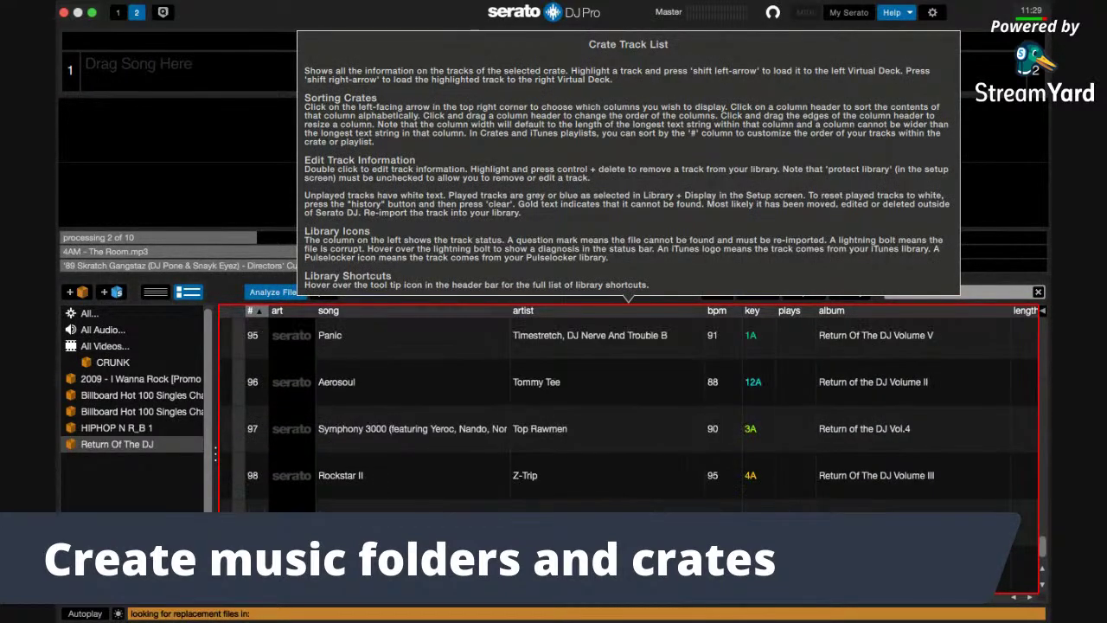
{"action": "scroll", "coordinate": [631, 415], "scroll_direction": "up", "scroll_amount": 20}
{"action": "key", "text": "super+a"}
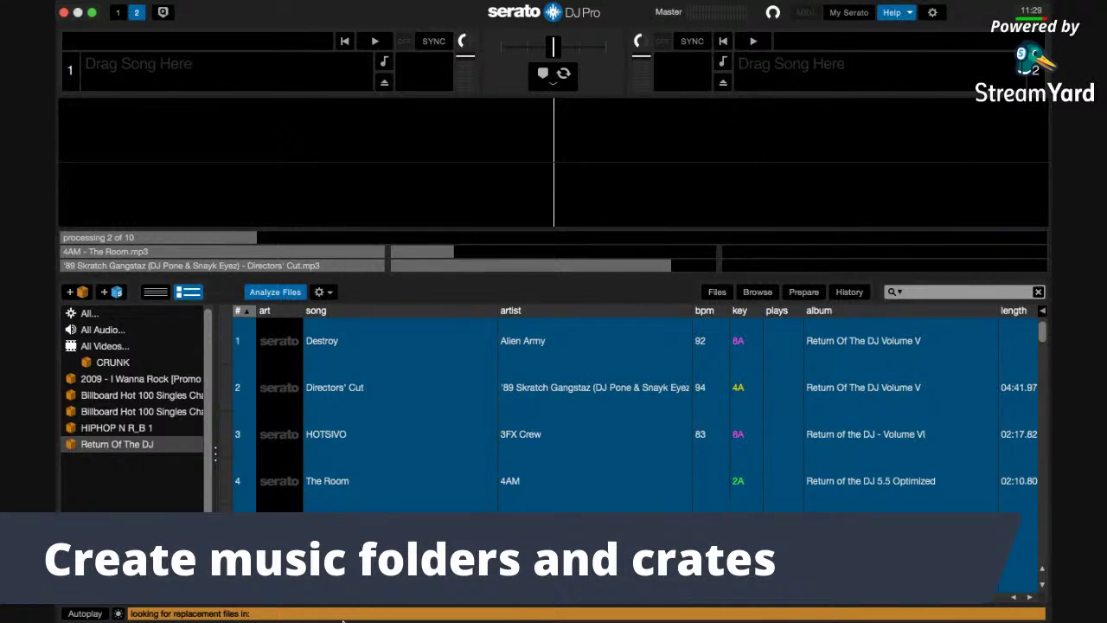
Step: Compare the crate's simple text list with its album art list, ending on the album art list
{"action": "left_click", "coordinate": [155, 292]}
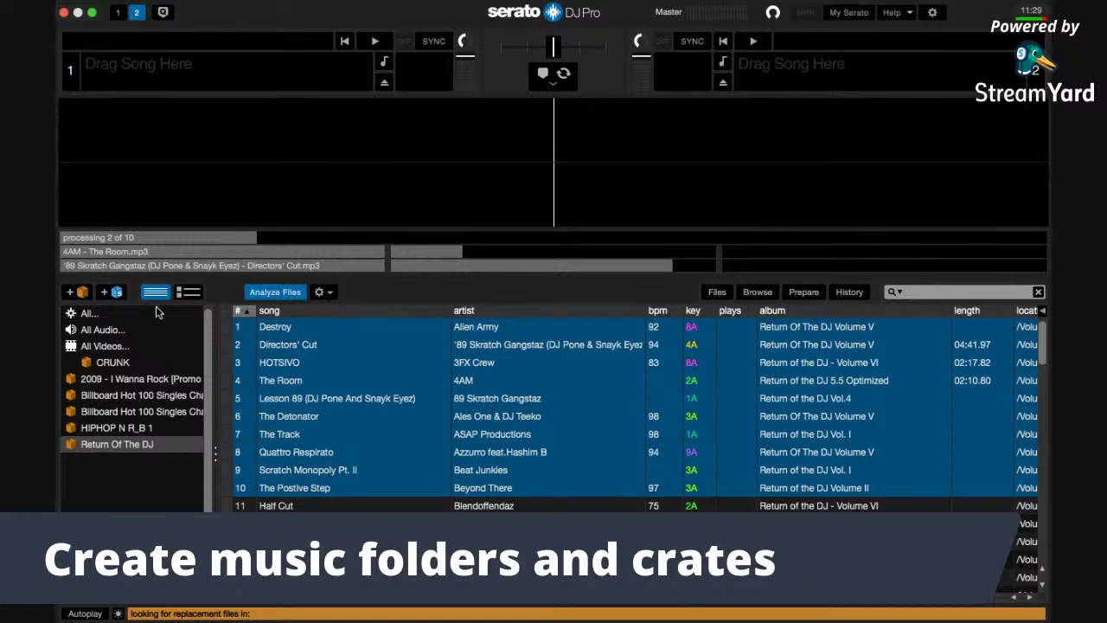
{"action": "left_click", "coordinate": [189, 292]}
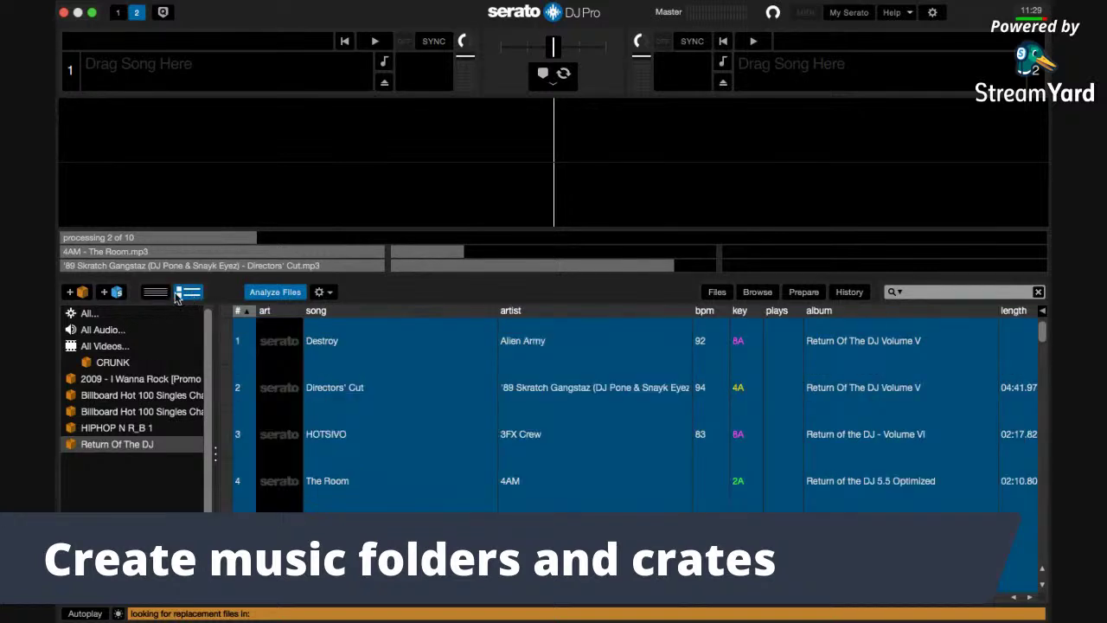
{"action": "left_click", "coordinate": [159, 292]}
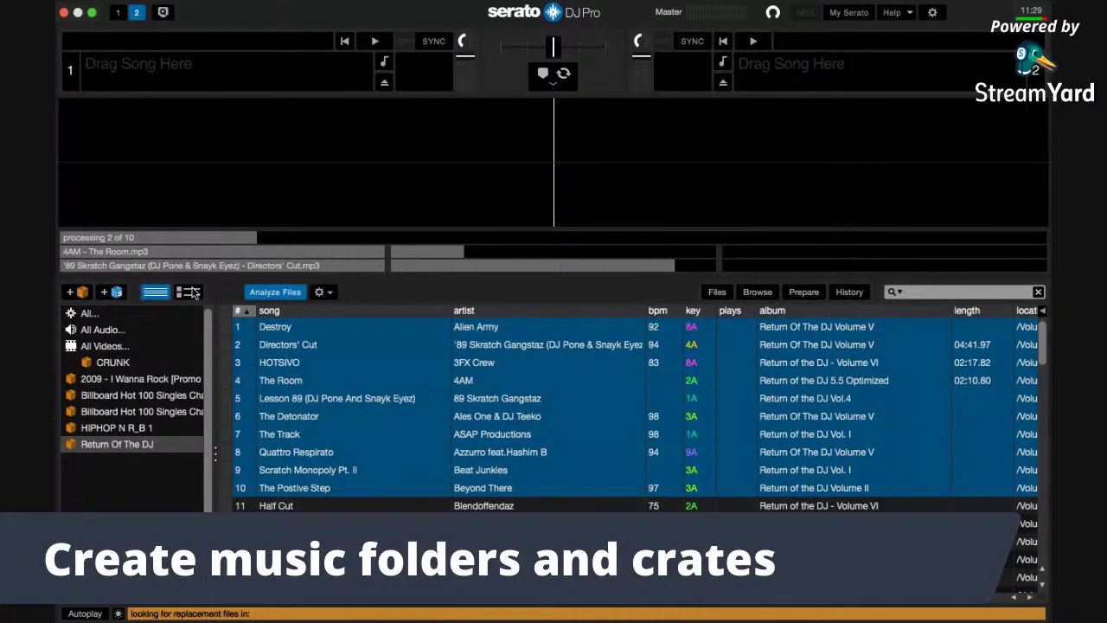
{"action": "left_click", "coordinate": [189, 292]}
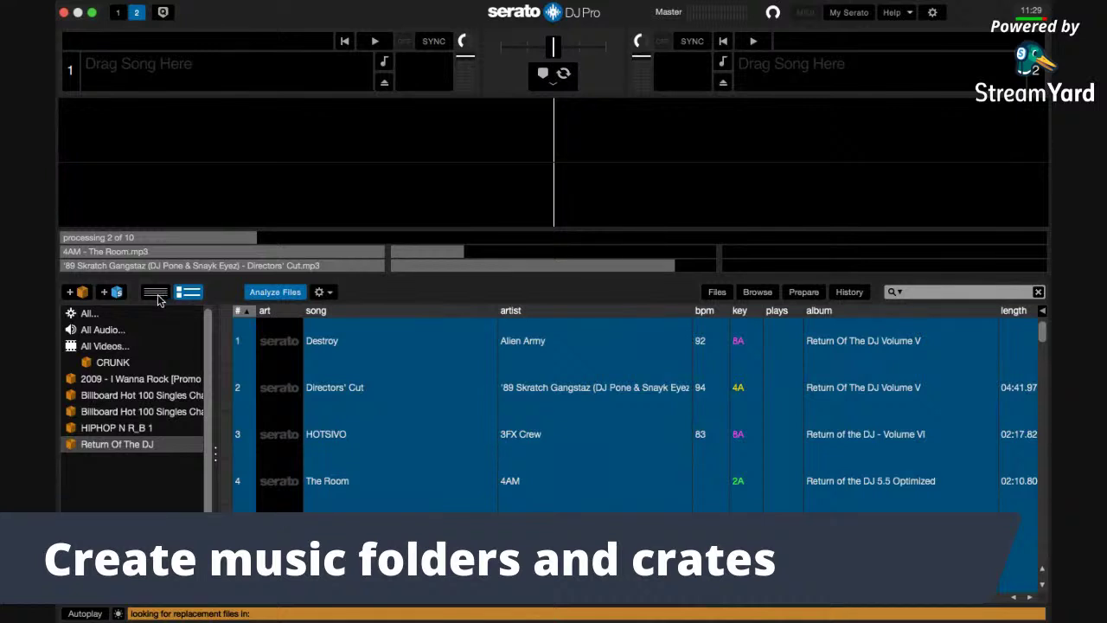
{"action": "left_click", "coordinate": [162, 295]}
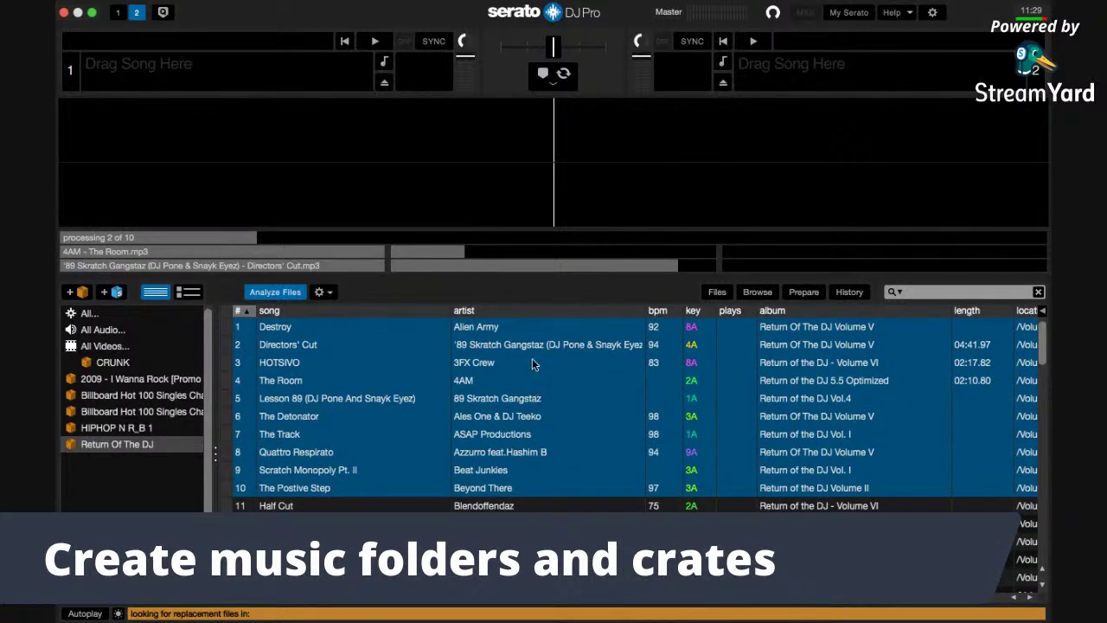
{"action": "left_click", "coordinate": [187, 296]}
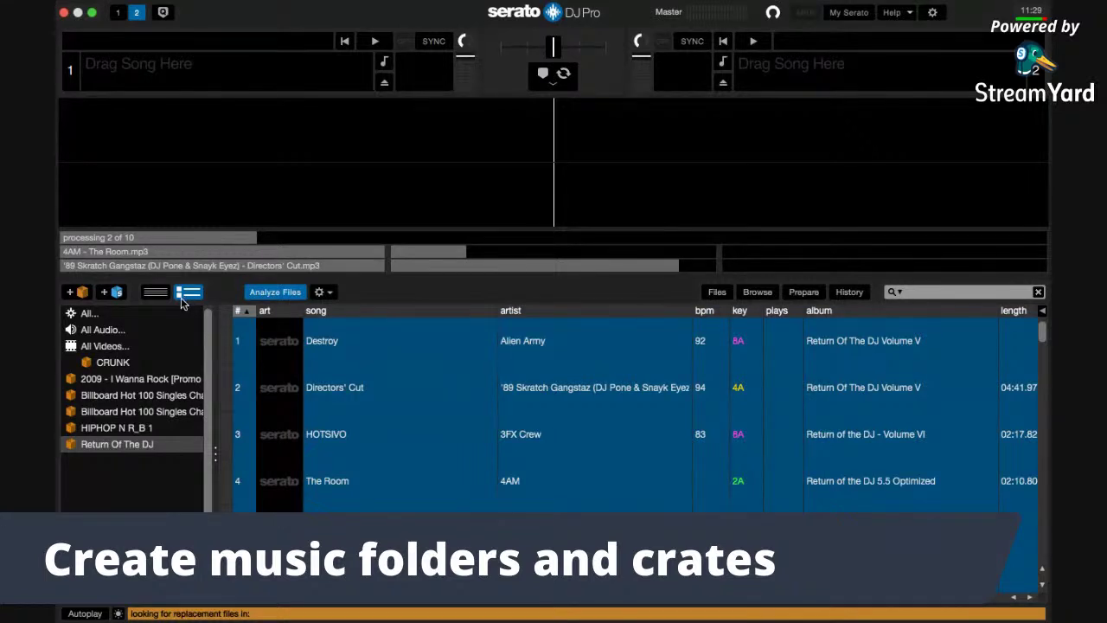
Step: Turn on the help tooltips and bring up the explanation for crates, CDs and playlists
{"action": "left_click", "coordinate": [910, 13]}
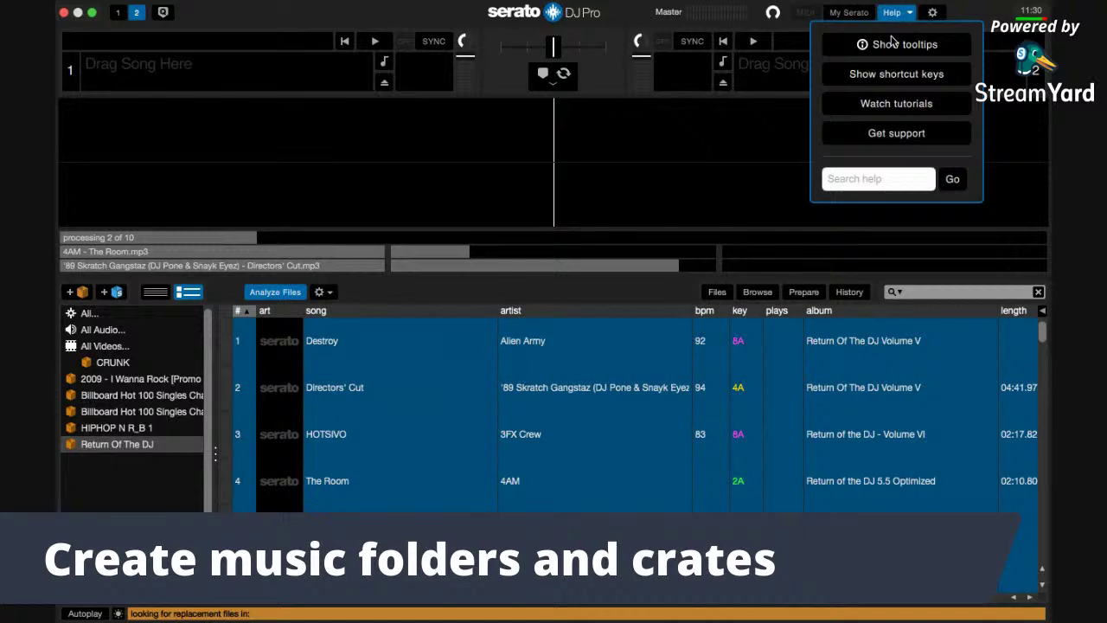
{"action": "left_click", "coordinate": [894, 44]}
{"action": "mouse_move", "coordinate": [147, 428]}
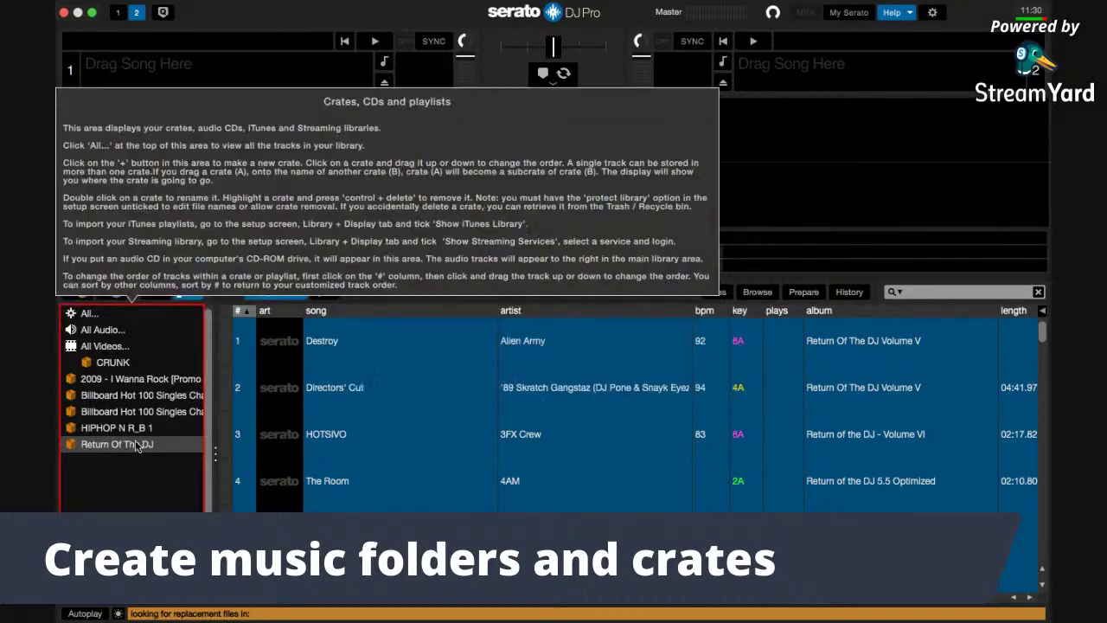
Step: Look at the contents of the CRUNK and second Billboard Hot 100 Singles crates, and return to Return Of The DJ
{"action": "left_click", "coordinate": [134, 445]}
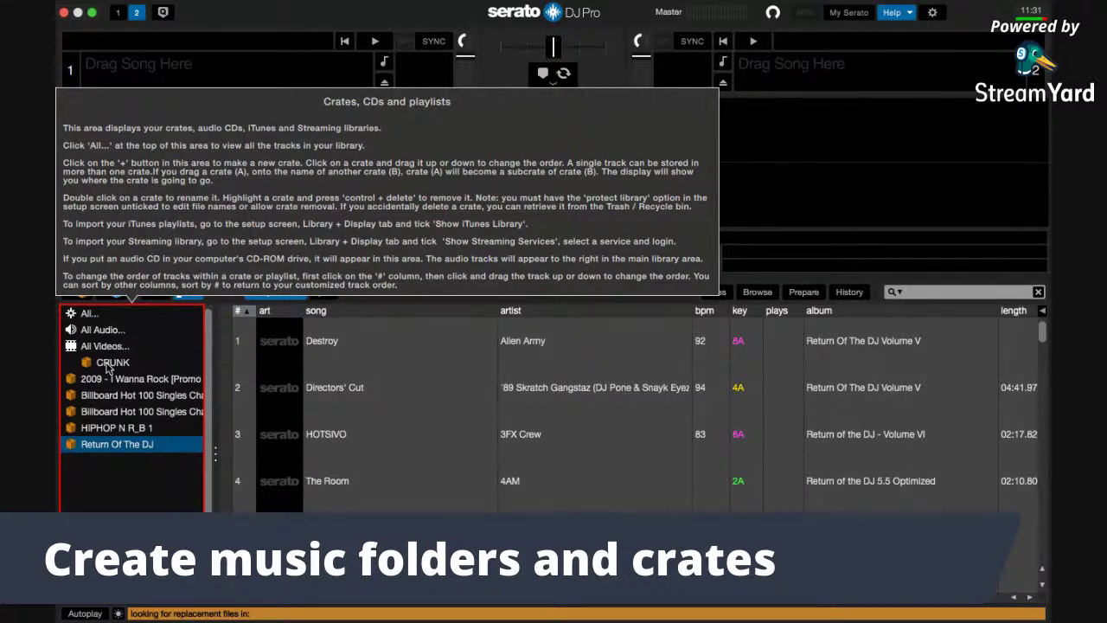
{"action": "left_click", "coordinate": [108, 365]}
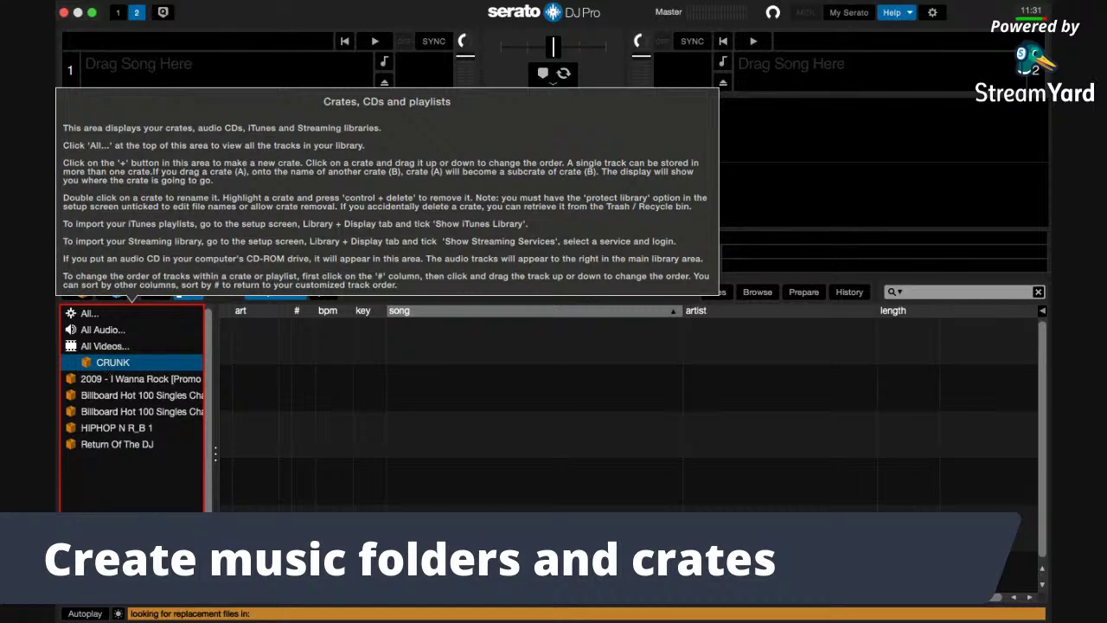
{"action": "left_click", "coordinate": [129, 412]}
{"action": "left_click", "coordinate": [141, 446]}
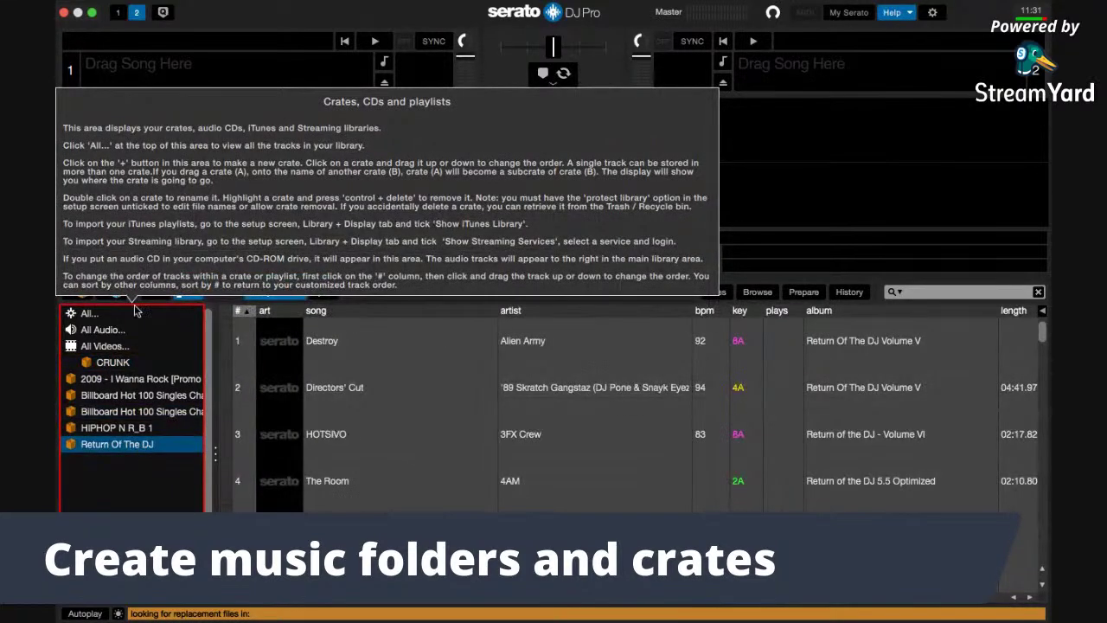
{"action": "mouse_move", "coordinate": [327, 346]}
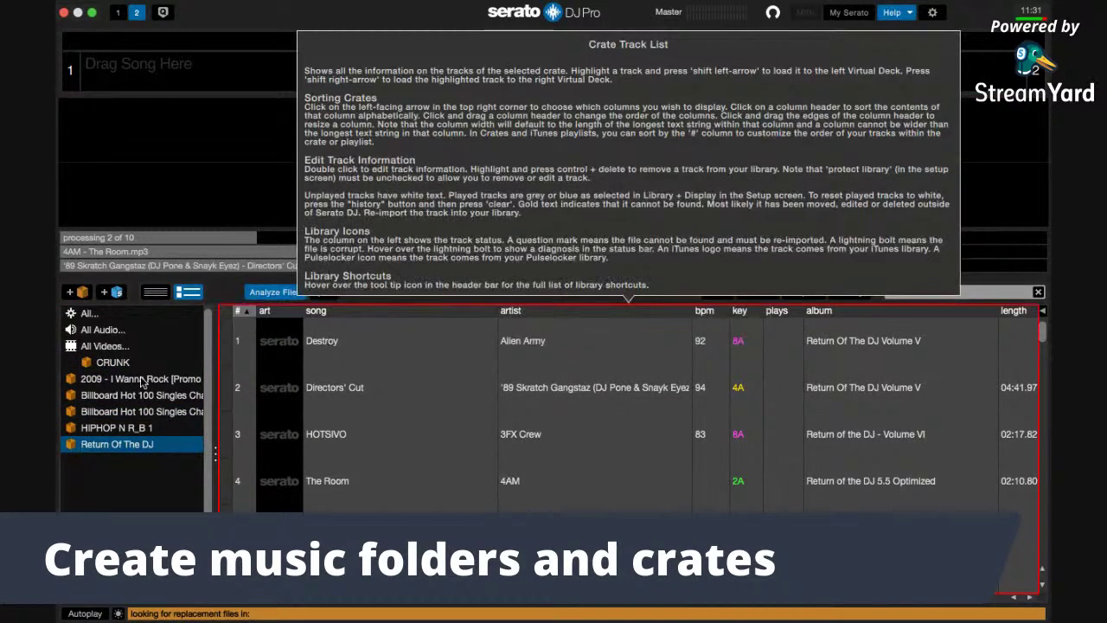
{"action": "mouse_move", "coordinate": [134, 372]}
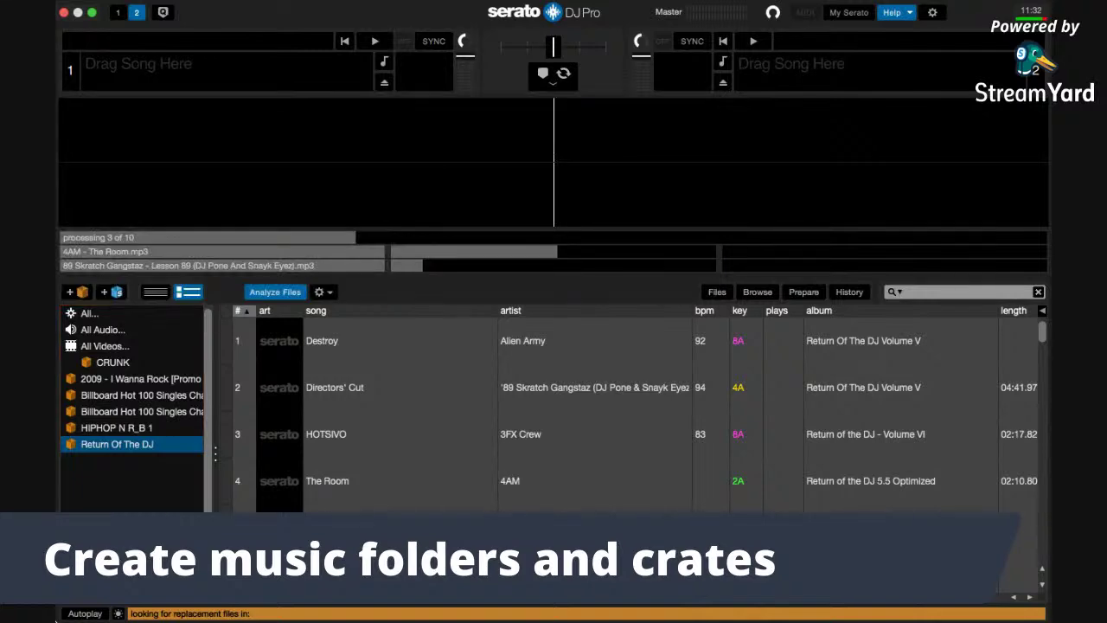
Step: Try the light daytime display mode and switch back to the dark one
{"action": "mouse_move", "coordinate": [119, 507]}
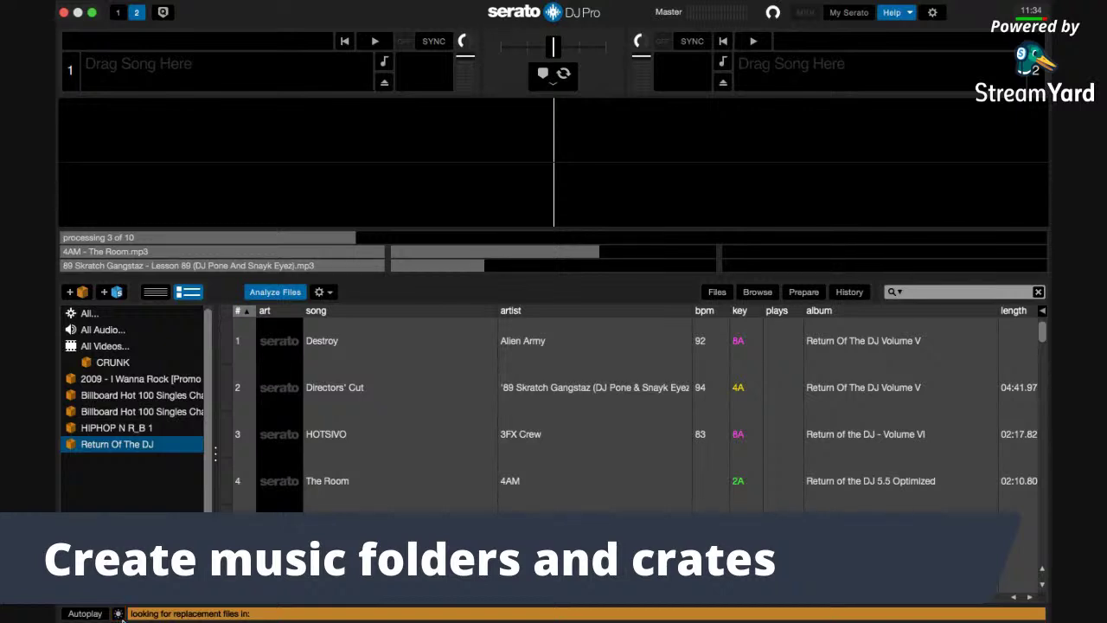
{"action": "mouse_move", "coordinate": [406, 461]}
{"action": "left_click", "coordinate": [118, 613]}
{"action": "left_click", "coordinate": [119, 613]}
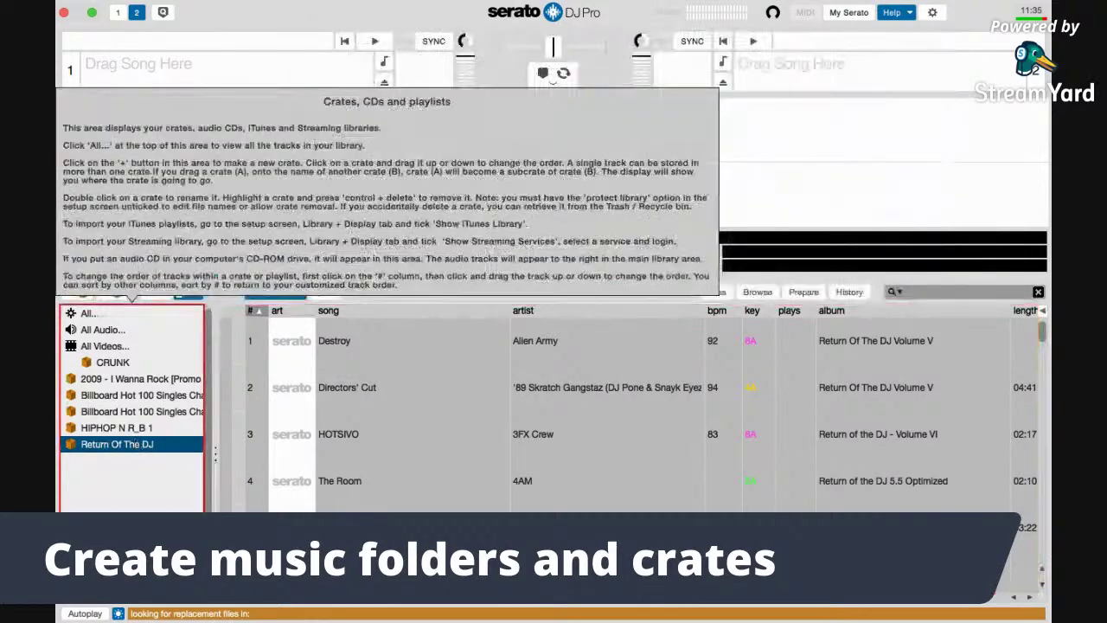
{"action": "left_click", "coordinate": [117, 613]}
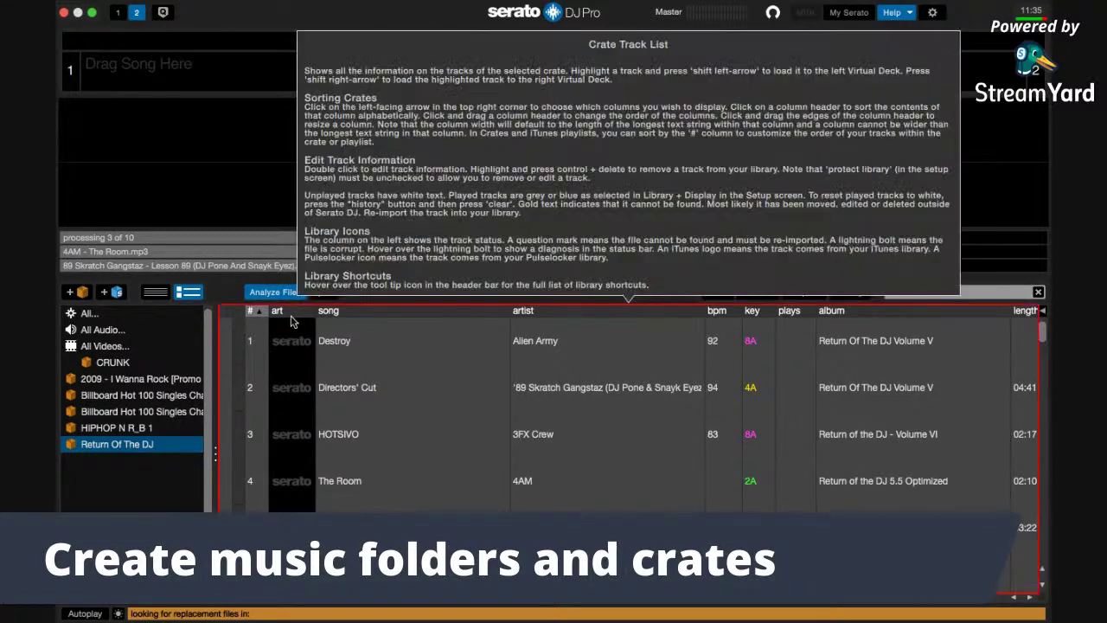
Step: Bring up the help explanation for the file analysis progress bars
{"action": "mouse_move", "coordinate": [267, 234]}
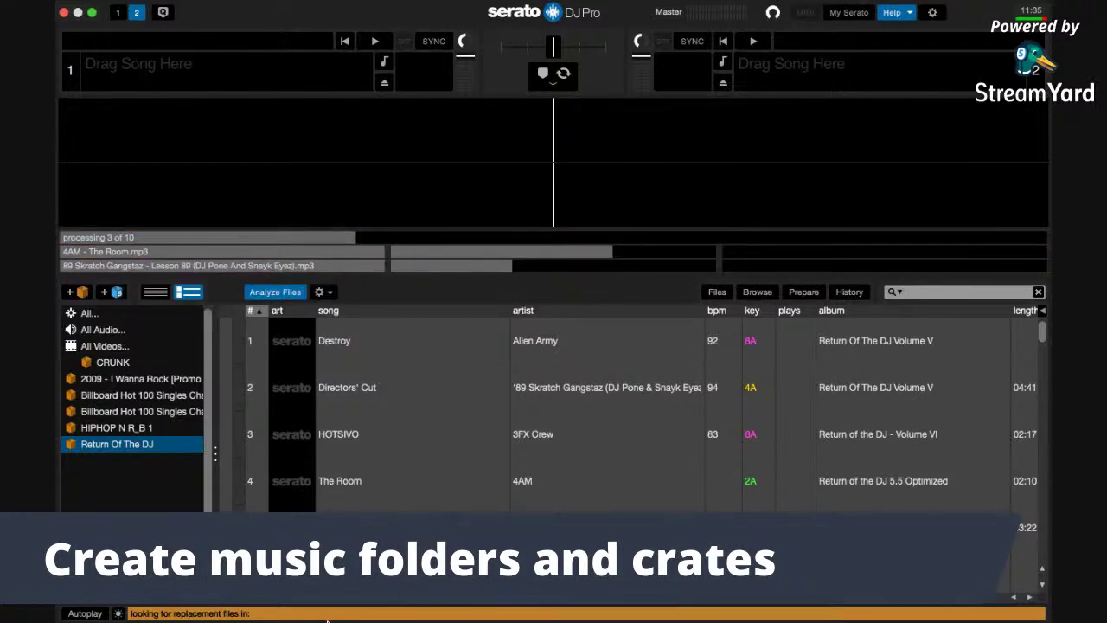
{"action": "mouse_move", "coordinate": [597, 255]}
{"action": "mouse_move", "coordinate": [270, 261]}
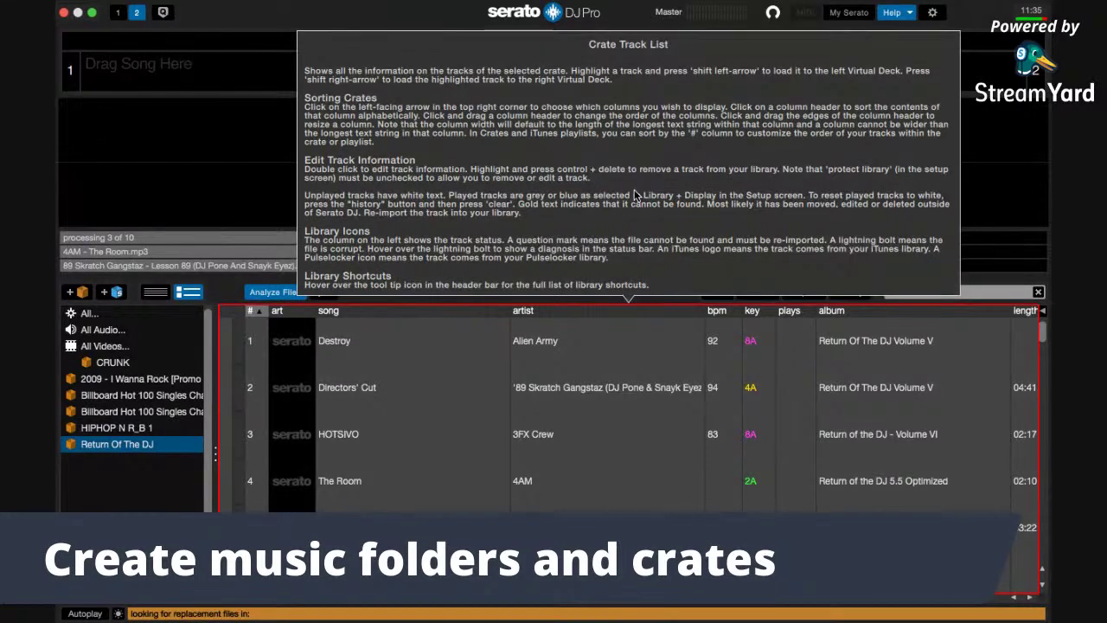
{"action": "mouse_move", "coordinate": [190, 235]}
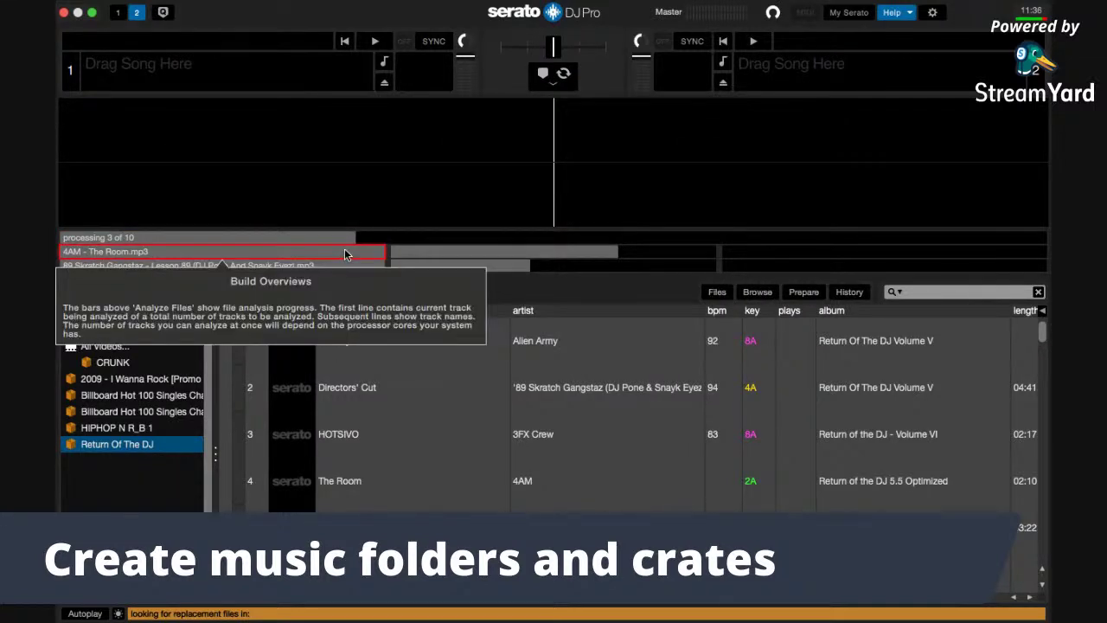
{"action": "mouse_move", "coordinate": [328, 253]}
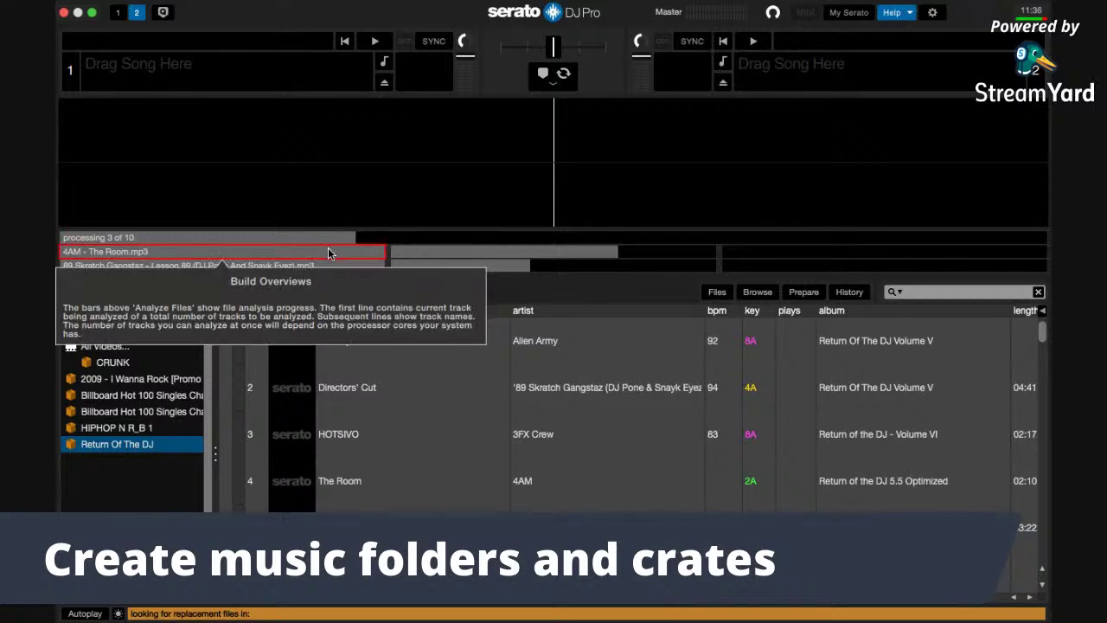
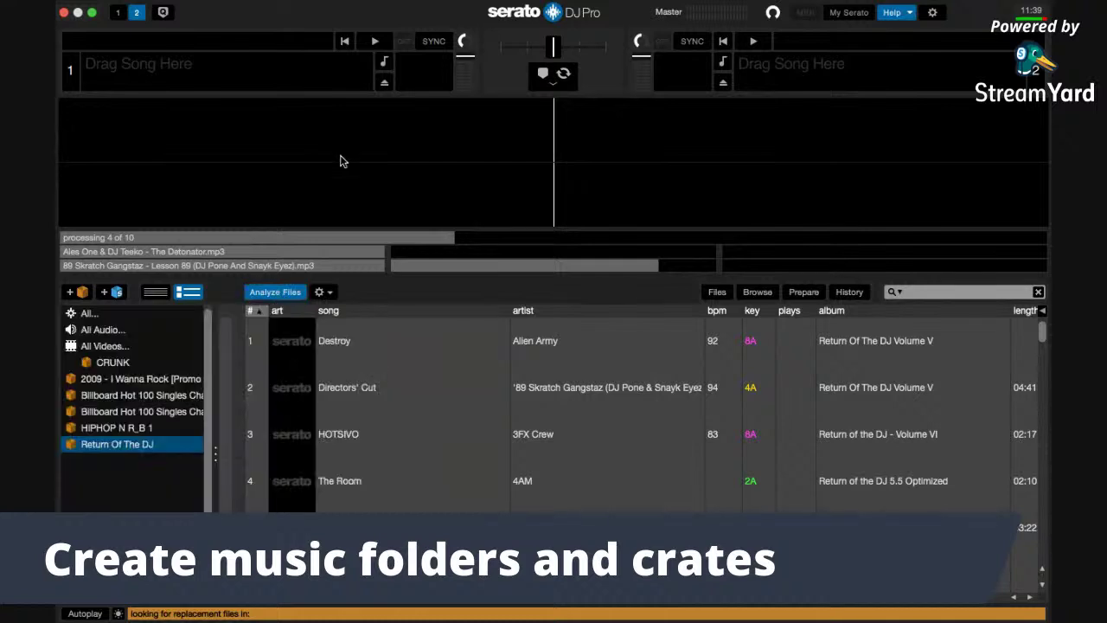
Step: Look through the first tracks of the Return Of The DJ crate, examining their BPM, key and album details
{"action": "scroll", "coordinate": [510, 419], "scroll_direction": "down", "scroll_amount": 5}
{"action": "scroll", "coordinate": [510, 420], "scroll_direction": "down", "scroll_amount": 6}
{"action": "scroll", "coordinate": [510, 419], "scroll_direction": "up", "scroll_amount": 8}
{"action": "scroll", "coordinate": [510, 419], "scroll_direction": "up", "scroll_amount": 2}
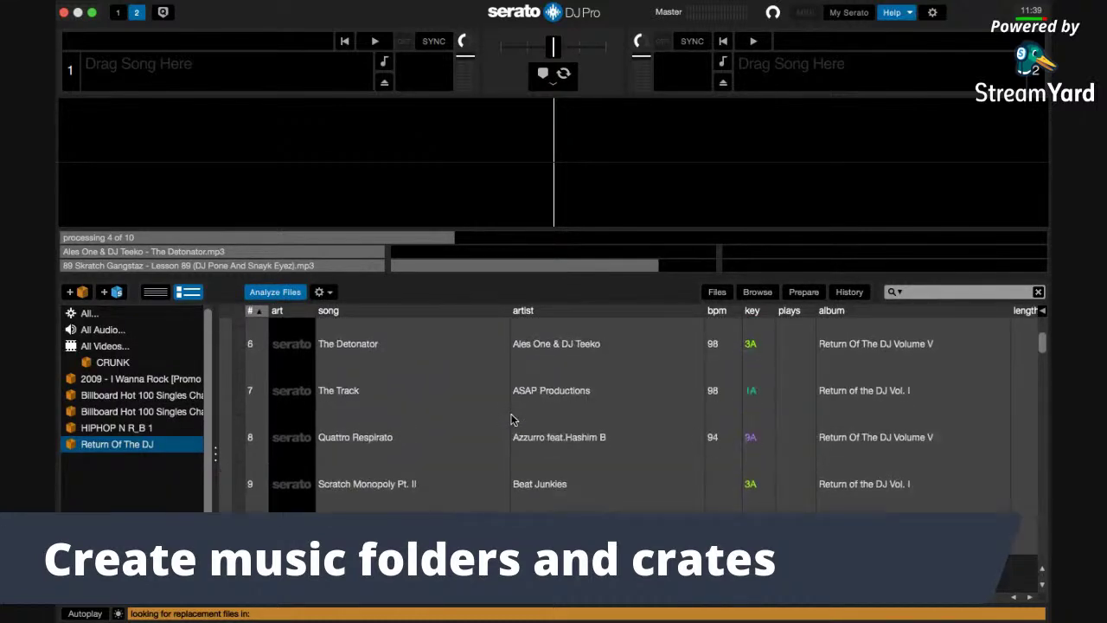
{"action": "scroll", "coordinate": [510, 419], "scroll_direction": "up", "scroll_amount": 3}
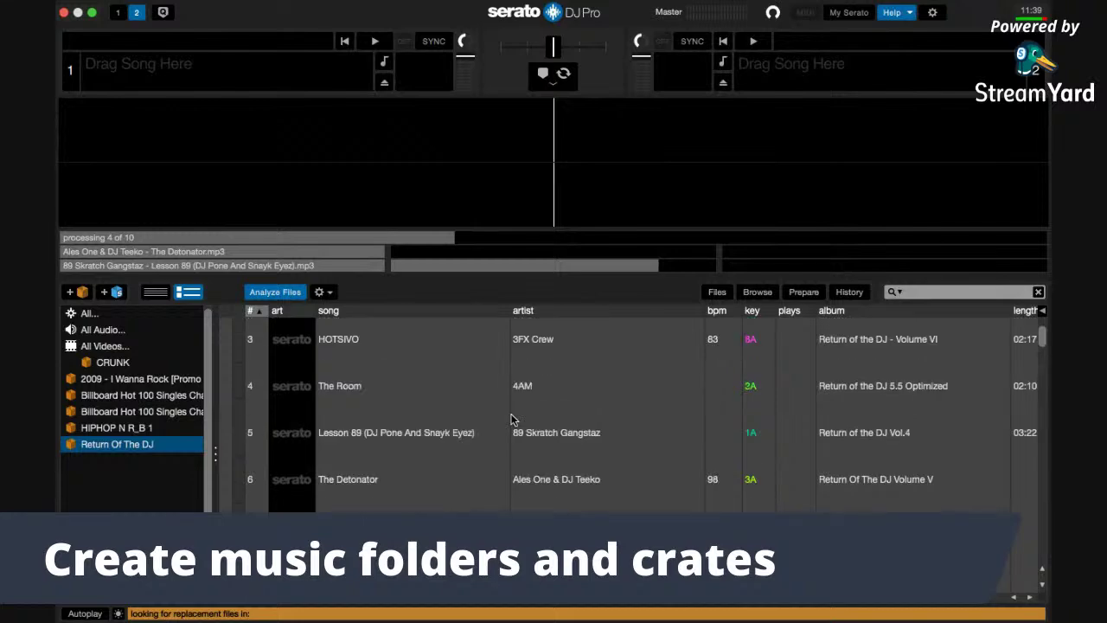
{"action": "mouse_move", "coordinate": [512, 421]}
{"action": "scroll", "coordinate": [512, 421], "scroll_direction": "down", "scroll_amount": 8}
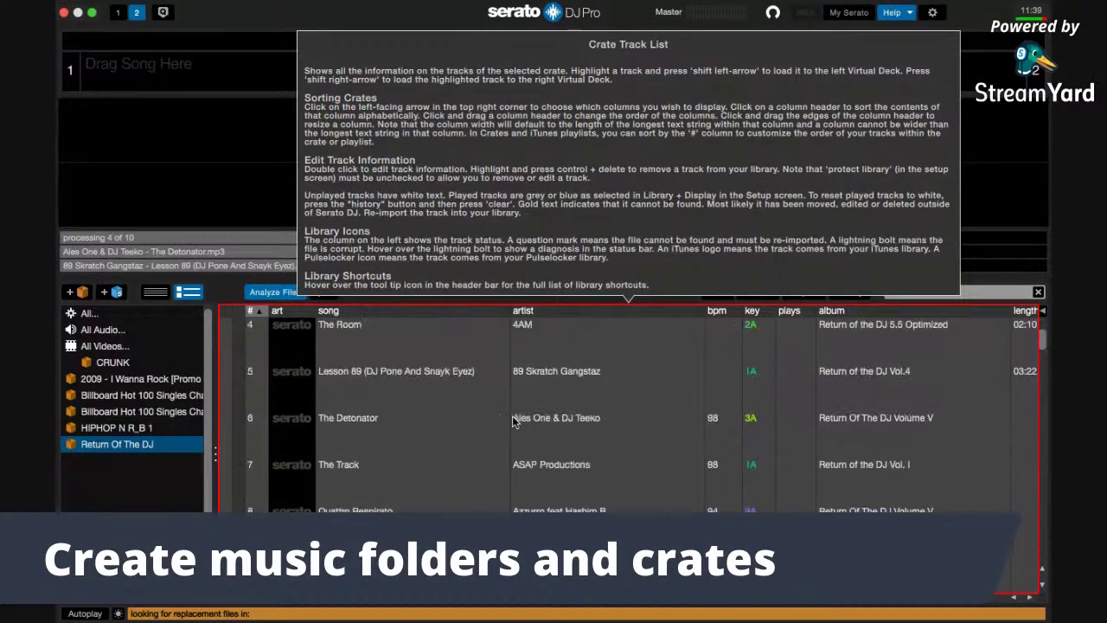
{"action": "scroll", "coordinate": [512, 421], "scroll_direction": "up", "scroll_amount": 6}
{"action": "scroll", "coordinate": [512, 422], "scroll_direction": "up", "scroll_amount": 2}
{"action": "scroll", "coordinate": [512, 421], "scroll_direction": "down", "scroll_amount": 2}
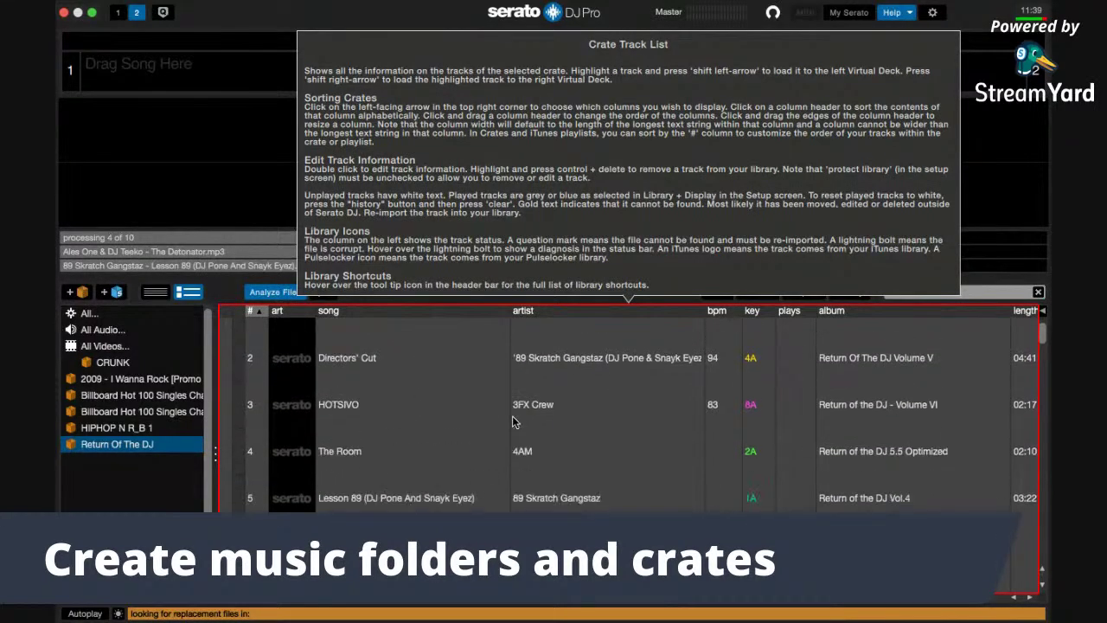
{"action": "scroll", "coordinate": [512, 421], "scroll_direction": "down", "scroll_amount": 2}
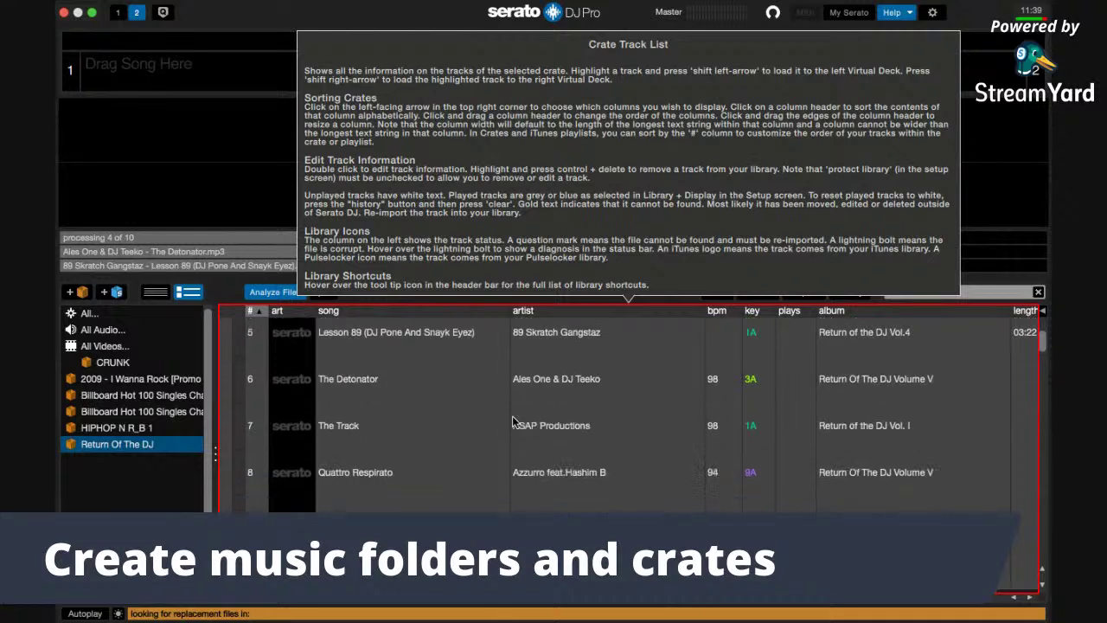
{"action": "scroll", "coordinate": [512, 422], "scroll_direction": "down", "scroll_amount": 1}
{"action": "scroll", "coordinate": [511, 421], "scroll_direction": "up", "scroll_amount": 1}
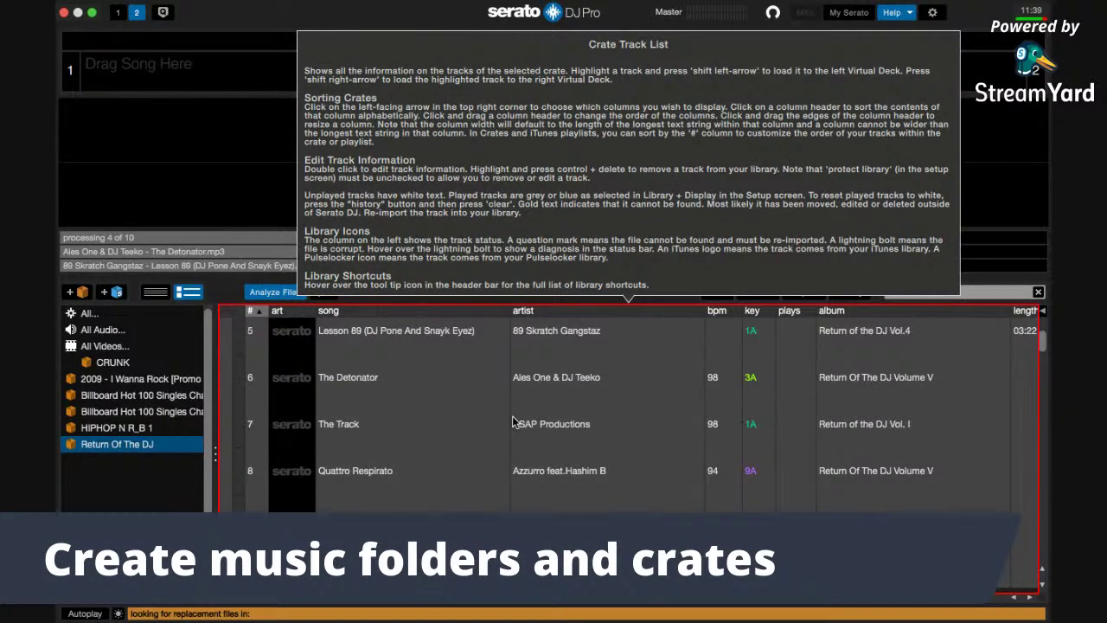
Step: Look further down the Return Of The DJ crate and read the help explanations for the track list, crates area and main waveform display
{"action": "scroll", "coordinate": [512, 419], "scroll_direction": "up", "scroll_amount": 1}
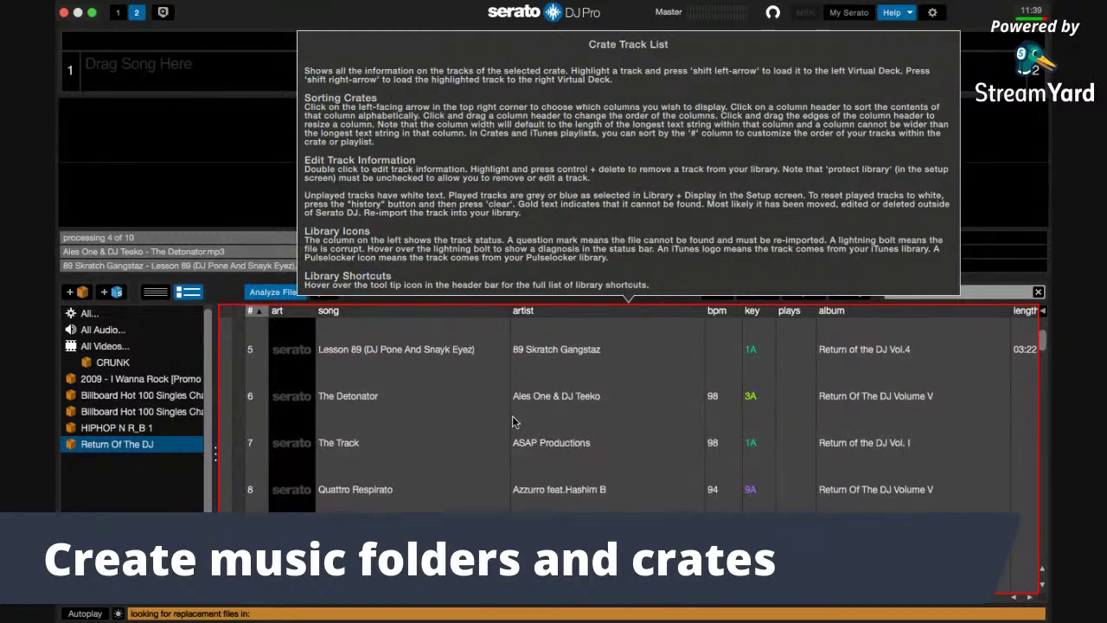
{"action": "scroll", "coordinate": [512, 421], "scroll_direction": "down", "scroll_amount": 5}
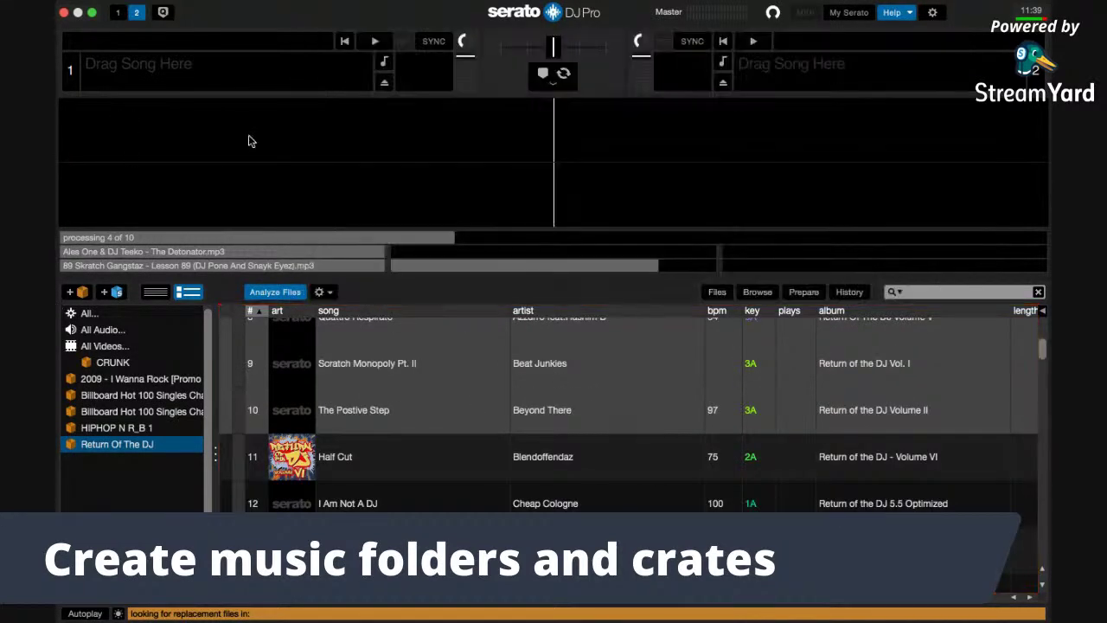
{"action": "mouse_move", "coordinate": [829, 219]}
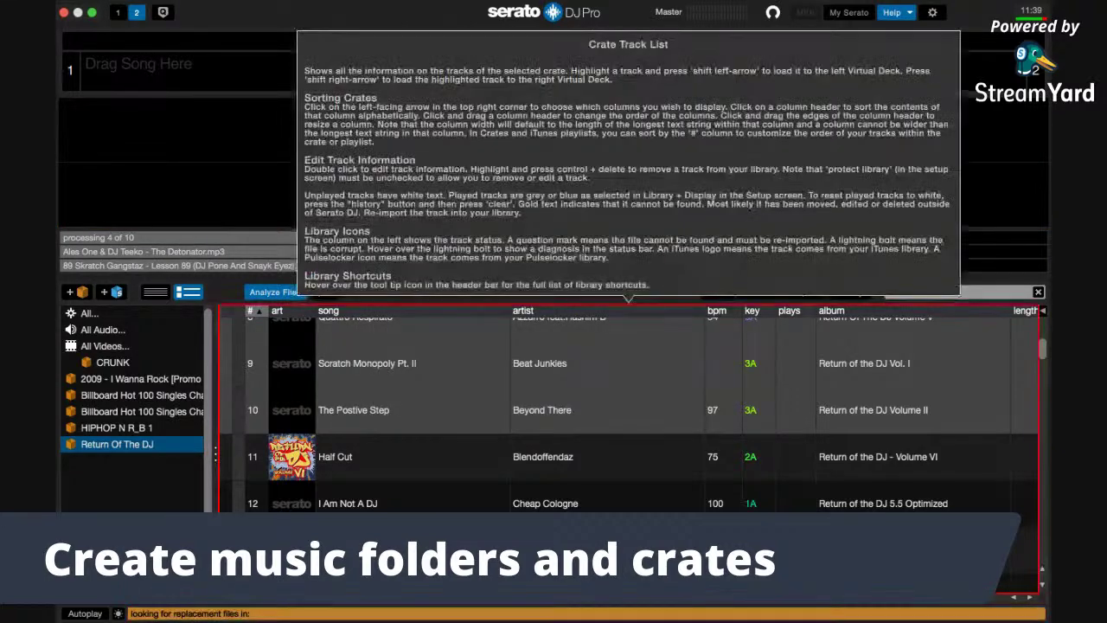
{"action": "mouse_move", "coordinate": [138, 476]}
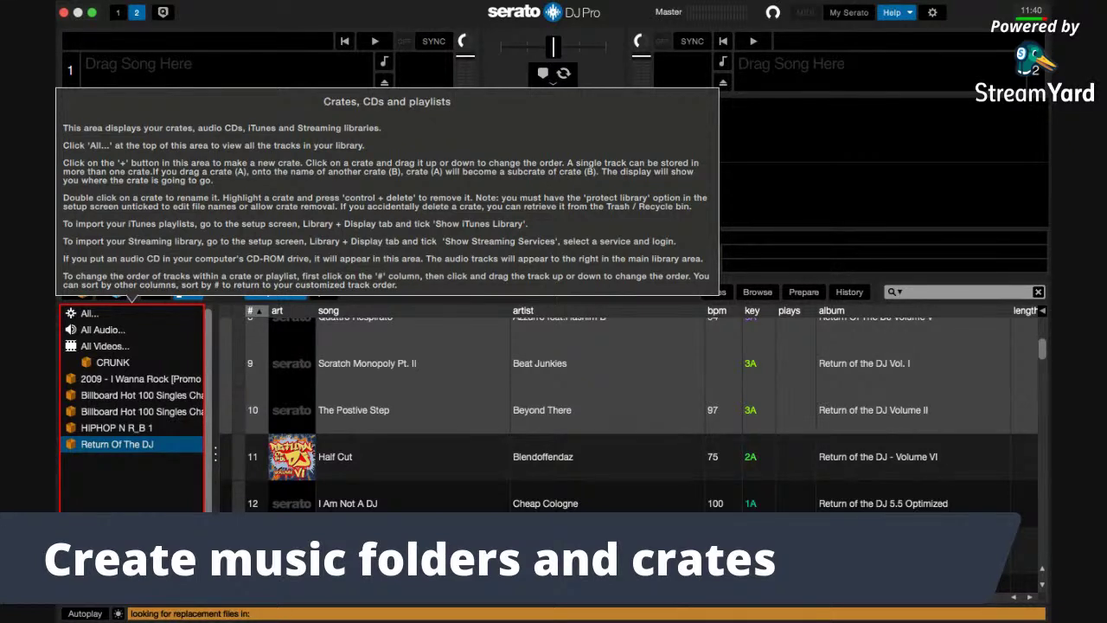
{"action": "mouse_move", "coordinate": [679, 172]}
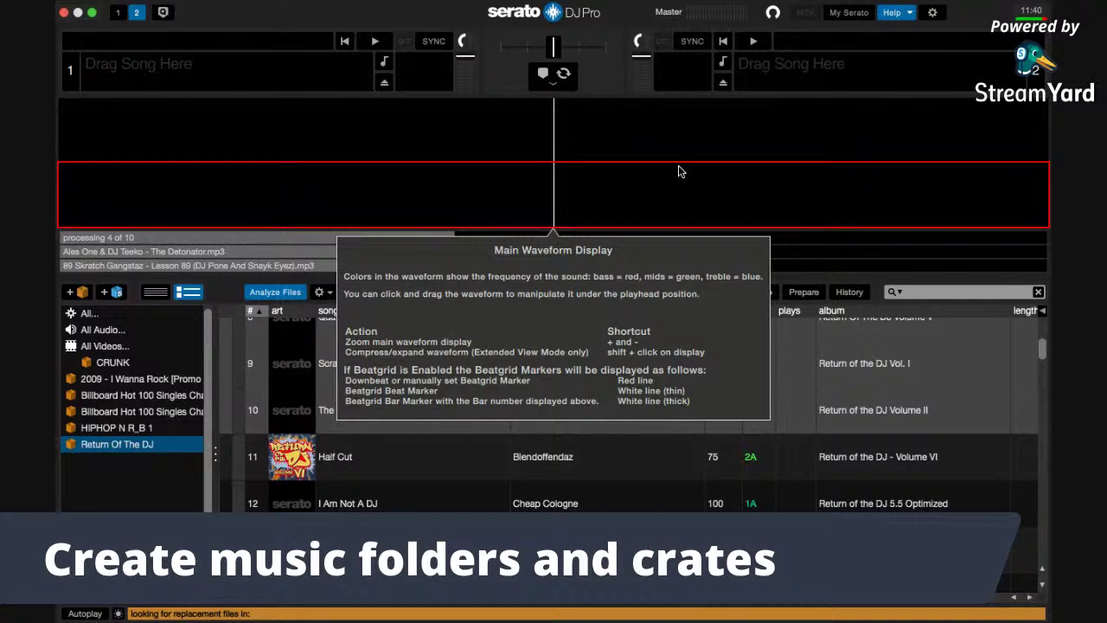
{"action": "mouse_move", "coordinate": [1040, 17]}
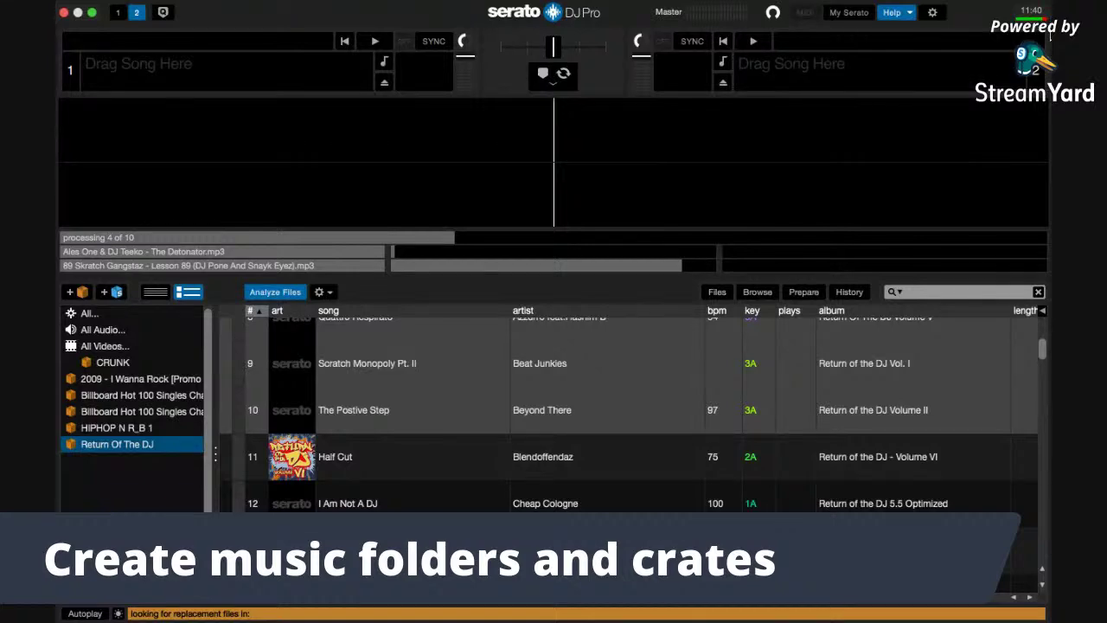
{"action": "mouse_move", "coordinate": [784, 491]}
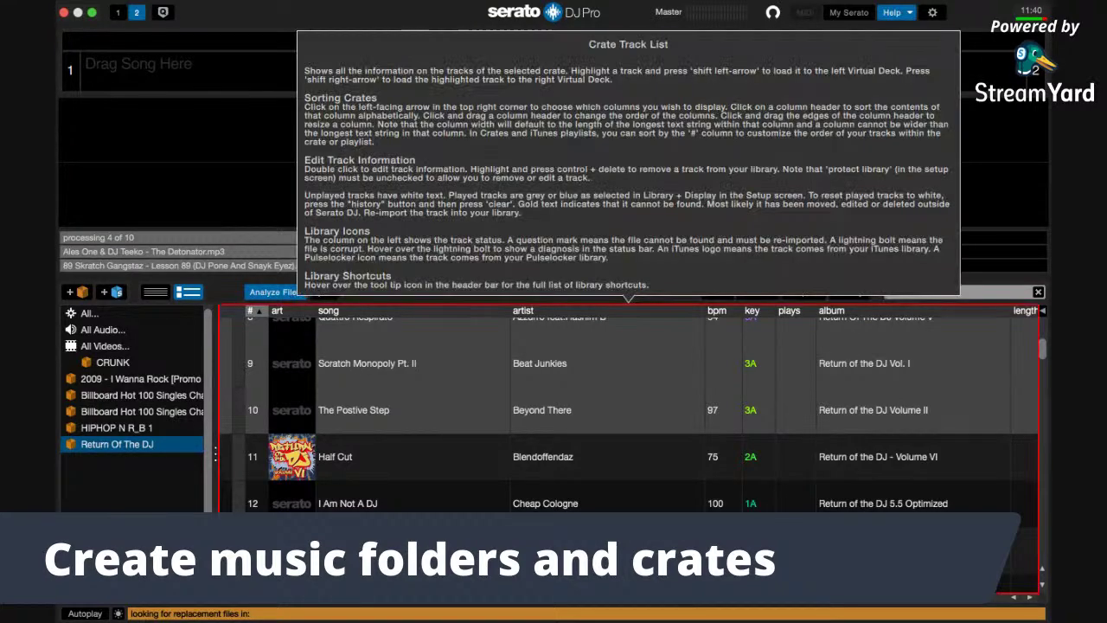
Step: Switch to the Brave browser and close every tab except StreamYard
{"action": "key", "text": "ctrl+Up"}
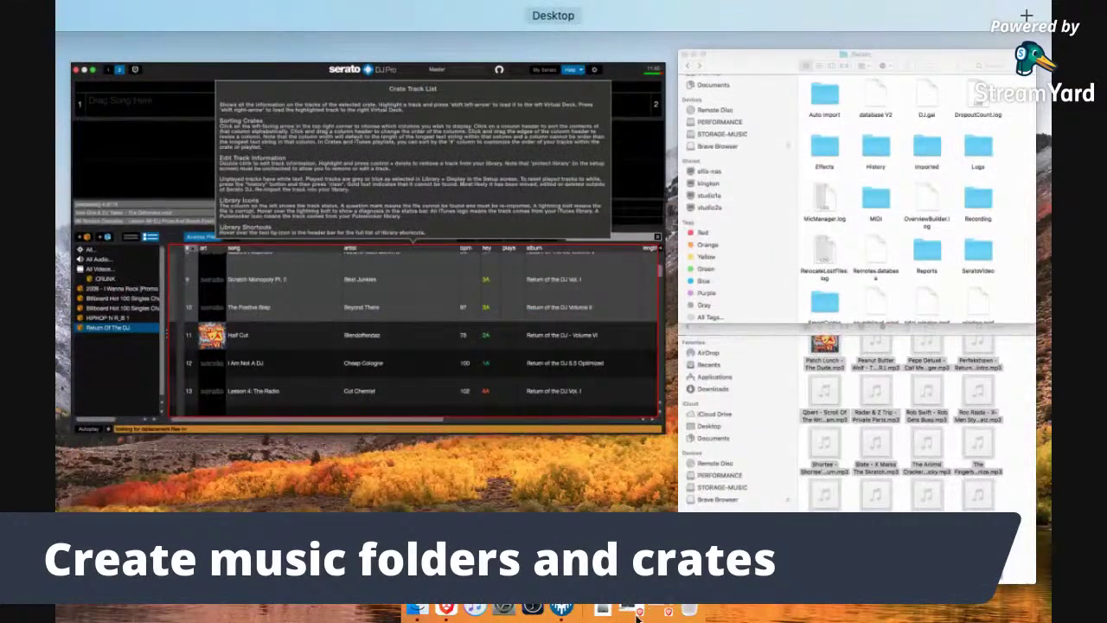
{"action": "key", "text": "ctrl+Up"}
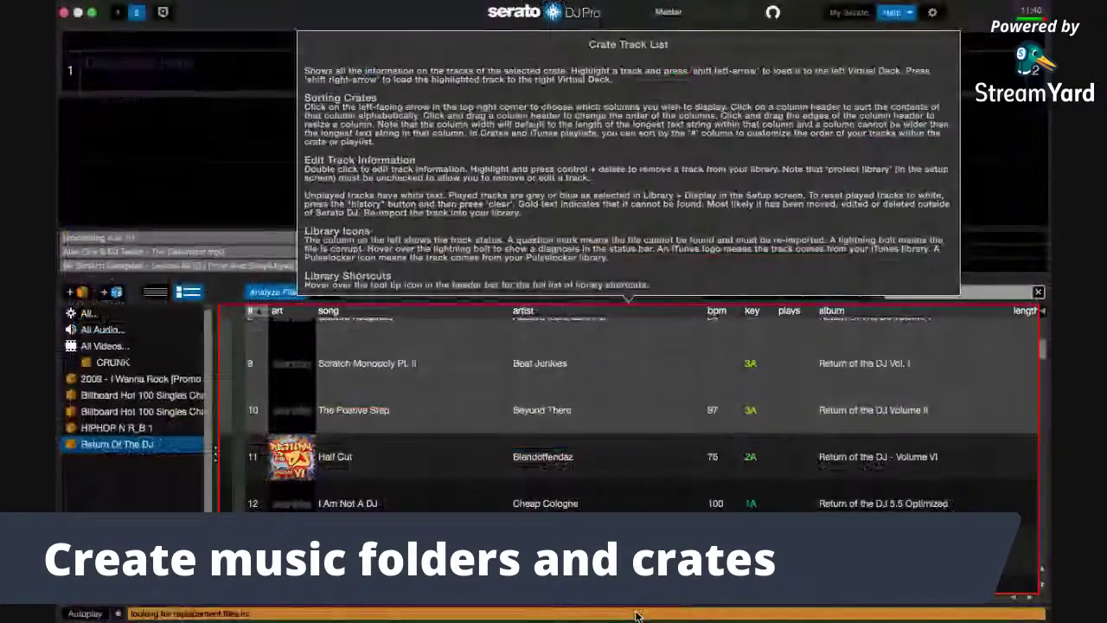
{"action": "key", "text": "super+Tab"}
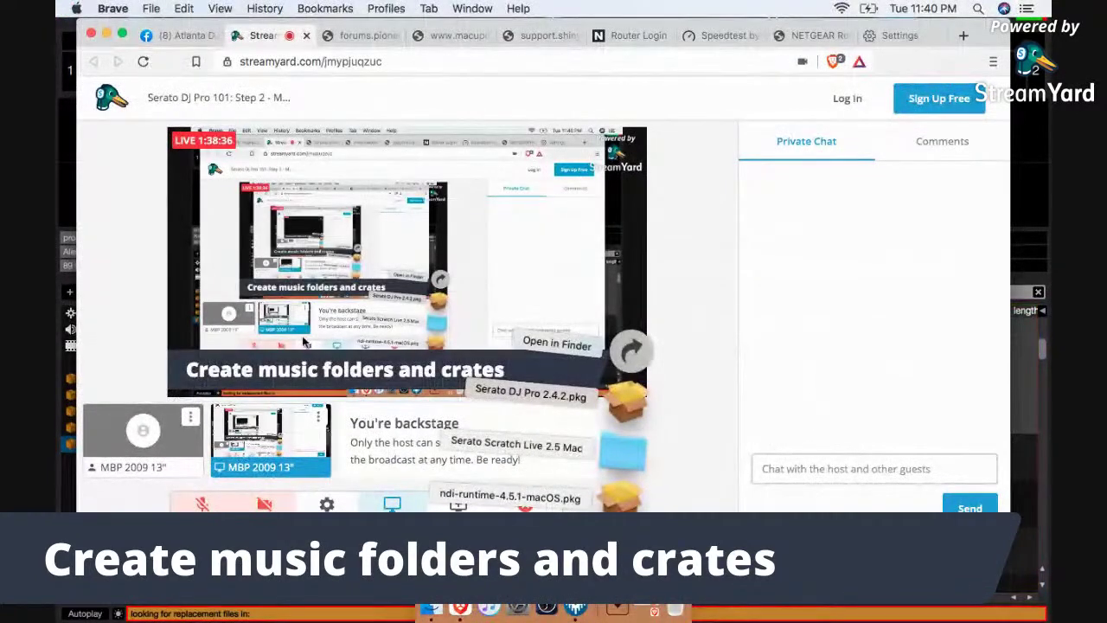
{"action": "left_click", "coordinate": [215, 36]}
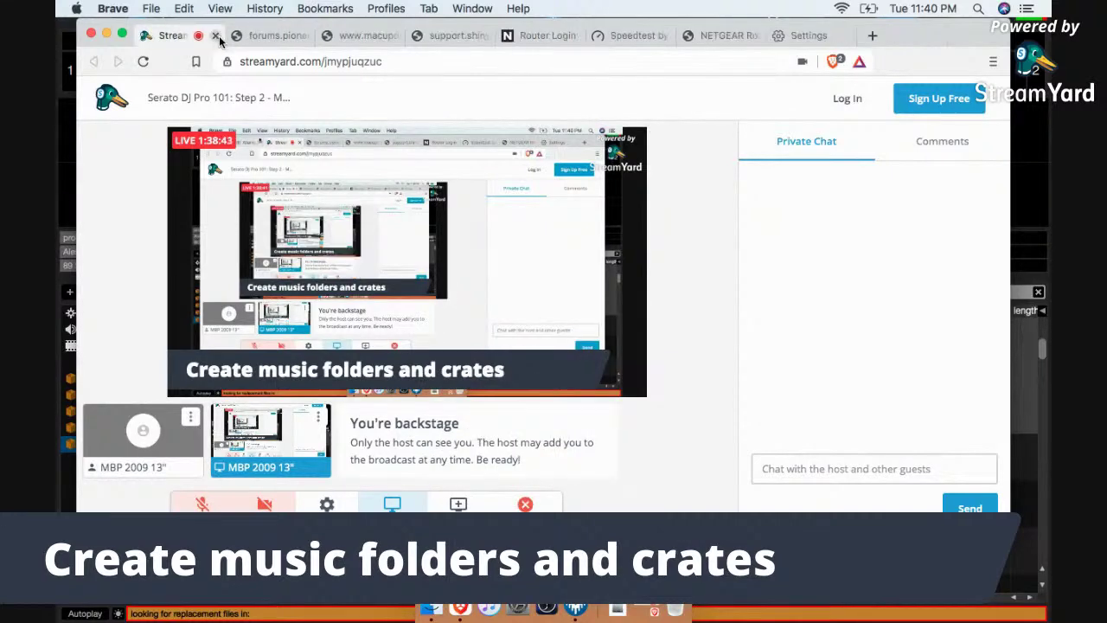
{"action": "left_click", "coordinate": [303, 35]}
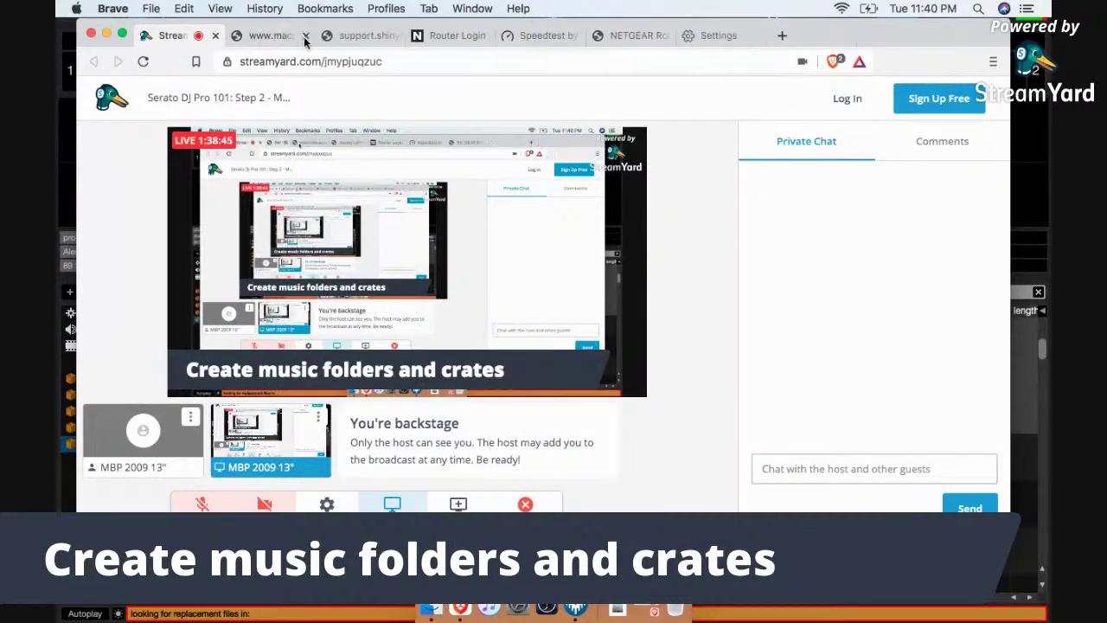
{"action": "left_click", "coordinate": [303, 36]}
{"action": "left_click", "coordinate": [303, 35]}
{"action": "left_click", "coordinate": [303, 39]}
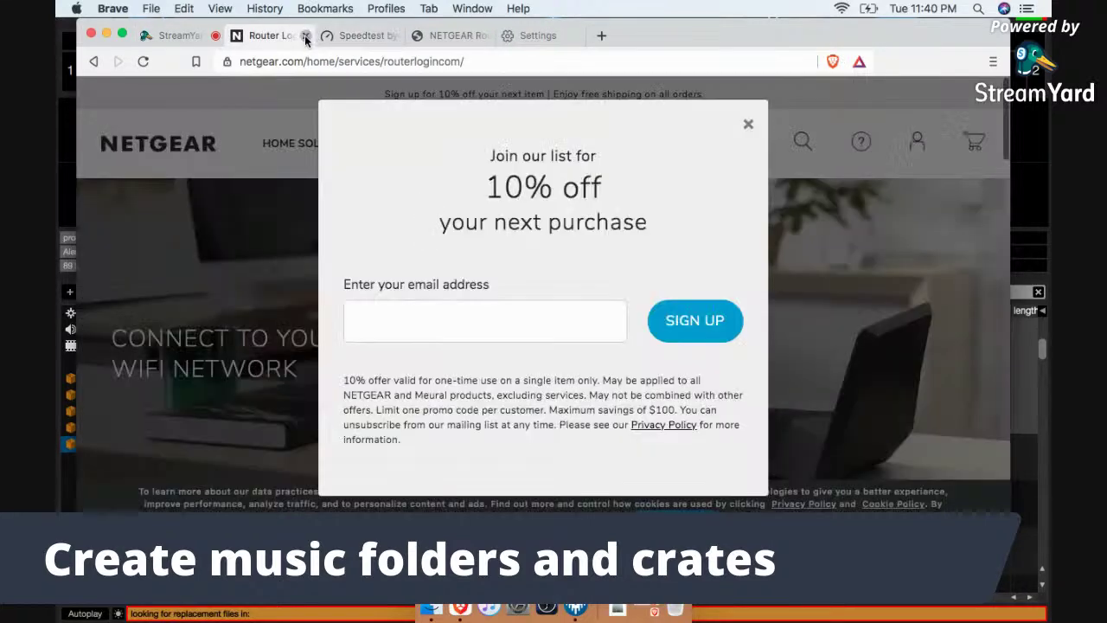
{"action": "left_click", "coordinate": [305, 39]}
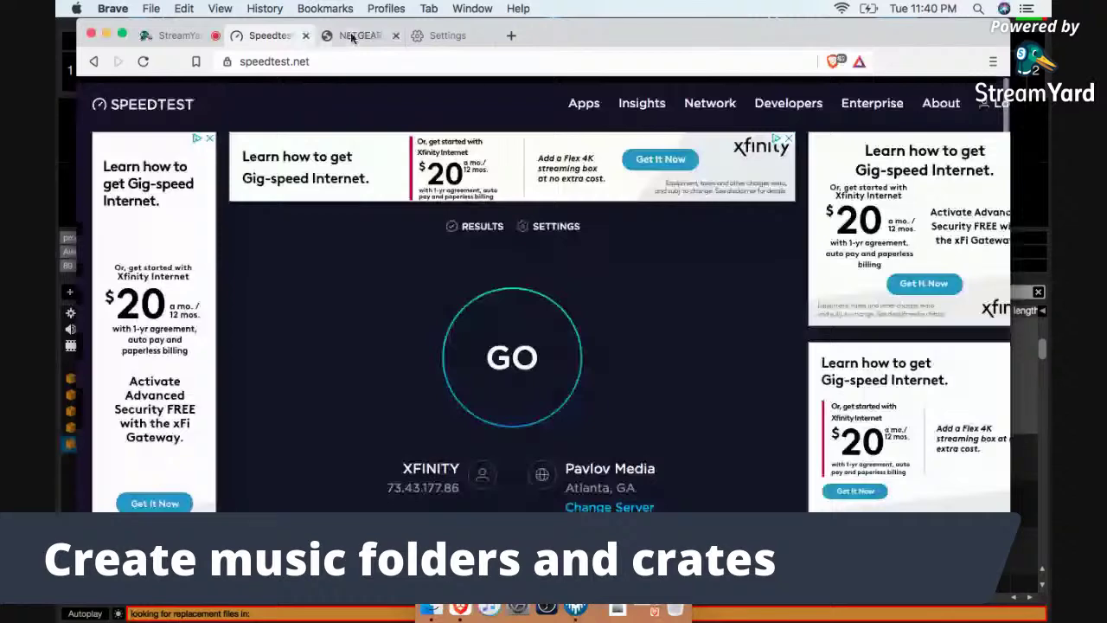
{"action": "left_click", "coordinate": [305, 35]}
{"action": "left_click", "coordinate": [305, 35]}
{"action": "left_click", "coordinate": [305, 35]}
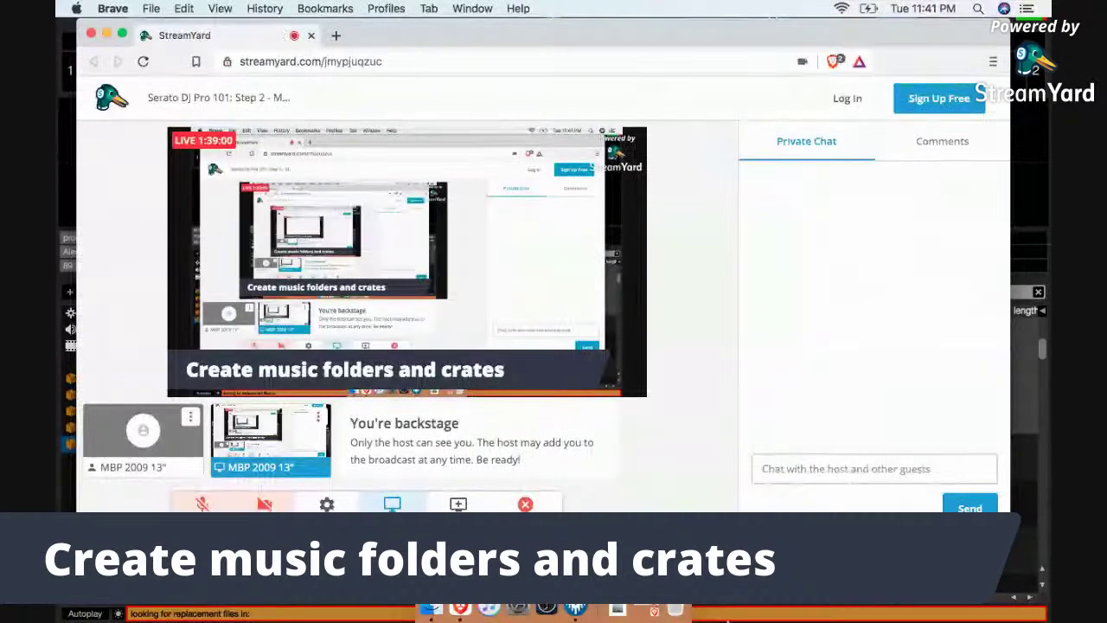
Step: Close the _Serato_ and rotdj Finder windows and return to Serato DJ Pro
{"action": "key", "text": "ctrl+Up"}
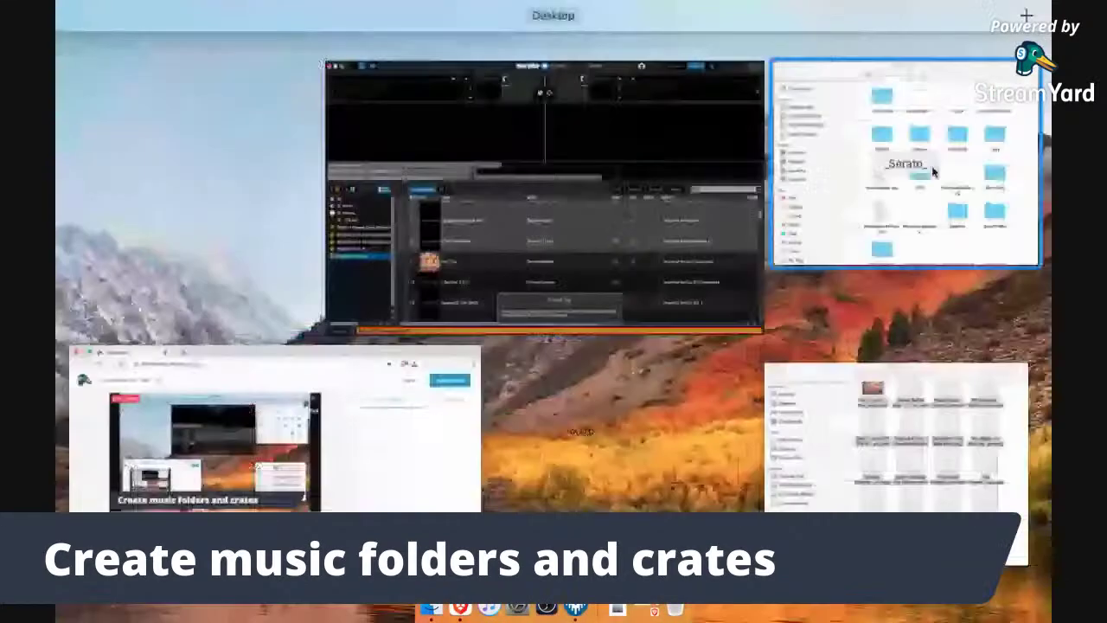
{"action": "left_click", "coordinate": [964, 100]}
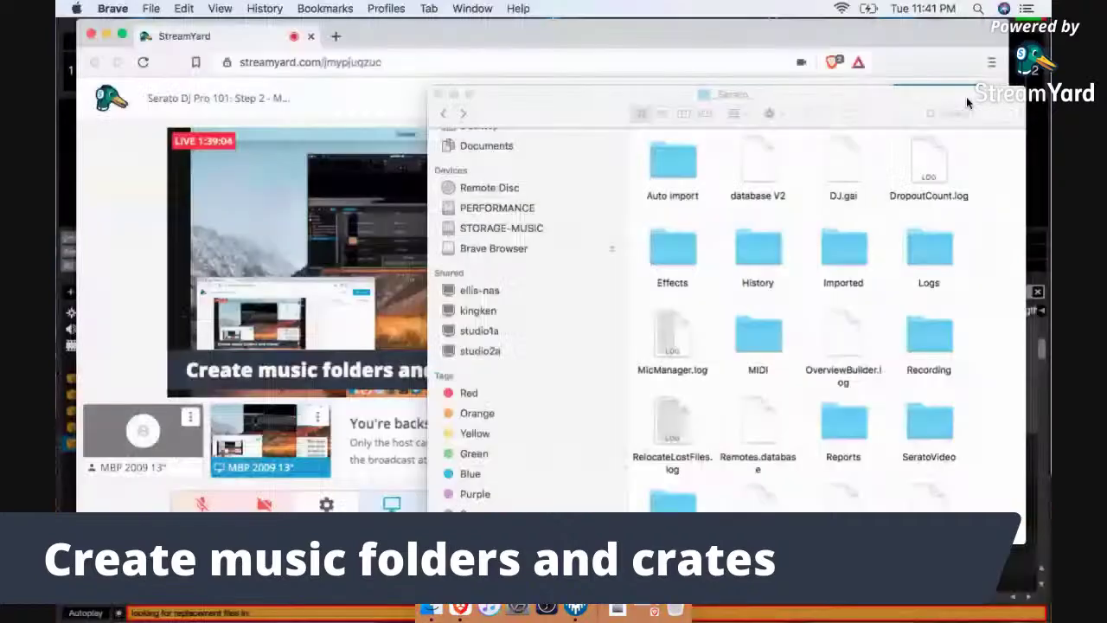
{"action": "left_click", "coordinate": [436, 94]}
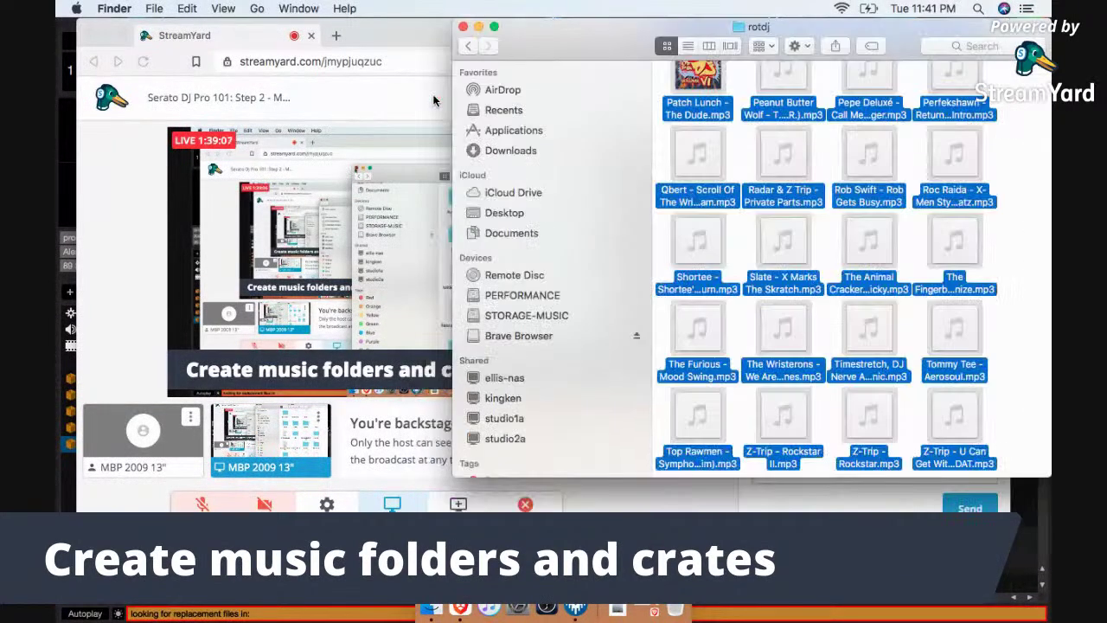
{"action": "left_click", "coordinate": [463, 28]}
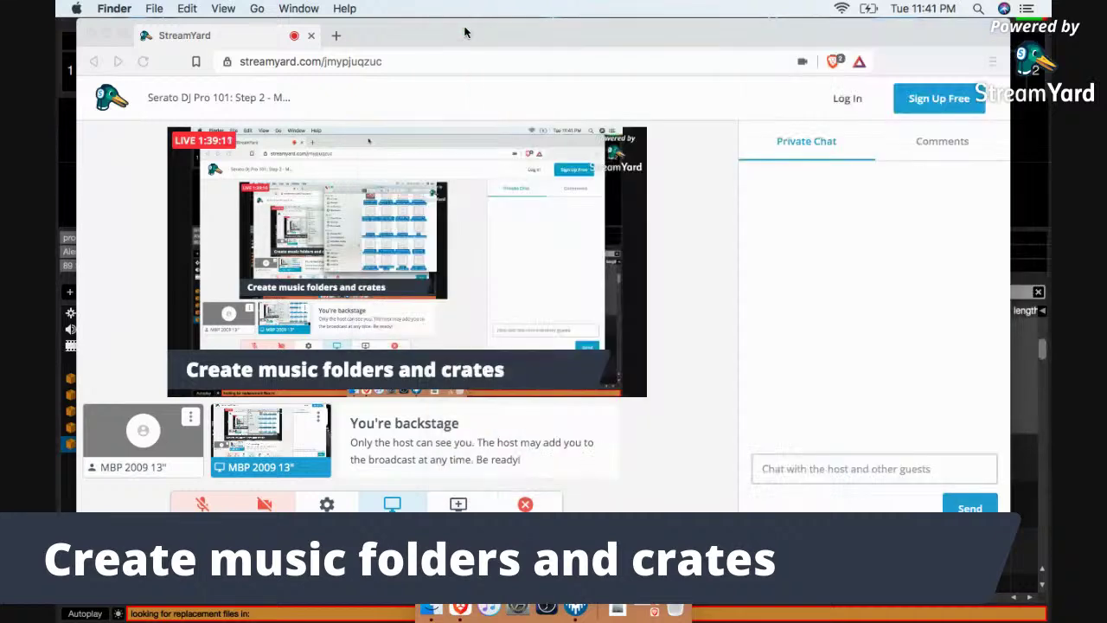
{"action": "key", "text": "ctrl+Up"}
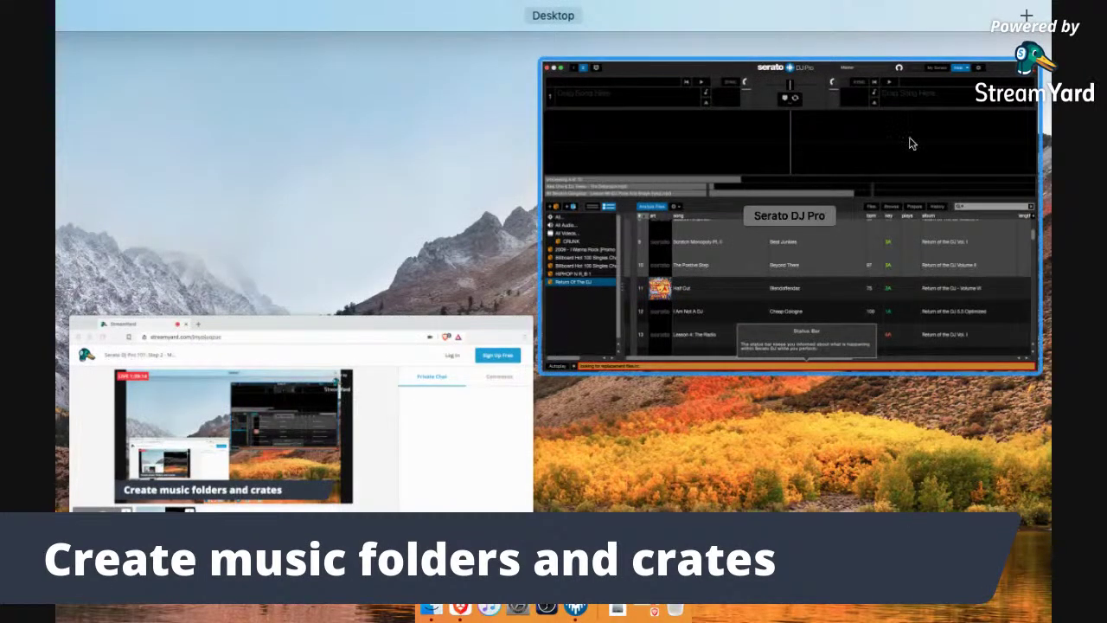
{"action": "left_click", "coordinate": [944, 153]}
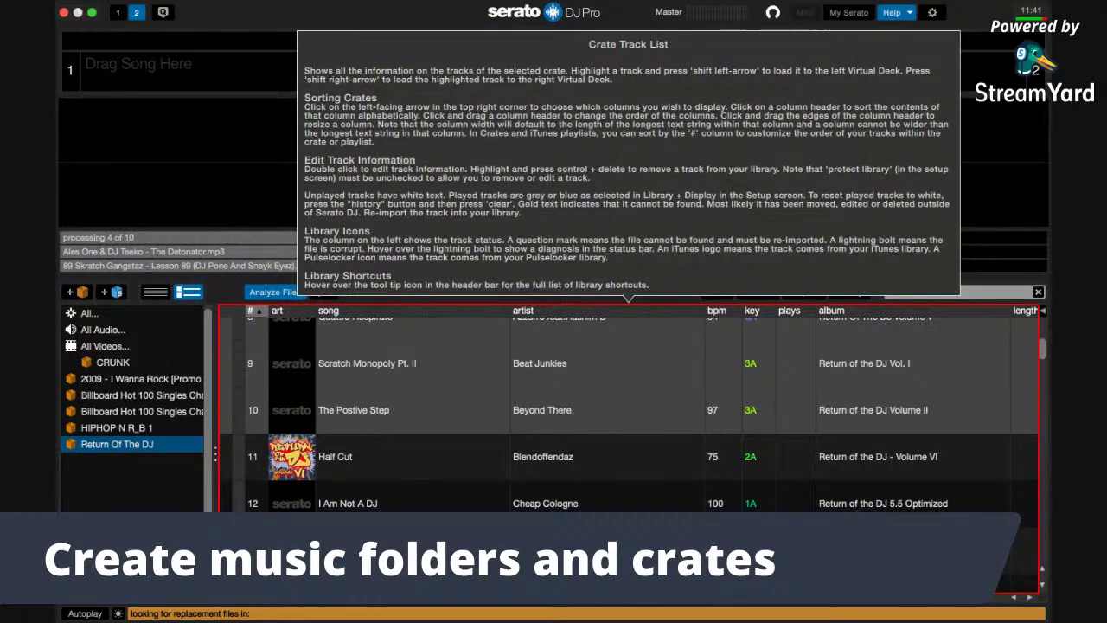
Step: Go back to the first track of the Return Of The DJ crate and switch the library to the compact list without album art
{"action": "mouse_move", "coordinate": [373, 385]}
{"action": "scroll", "coordinate": [375, 426], "scroll_direction": "up", "scroll_amount": 3}
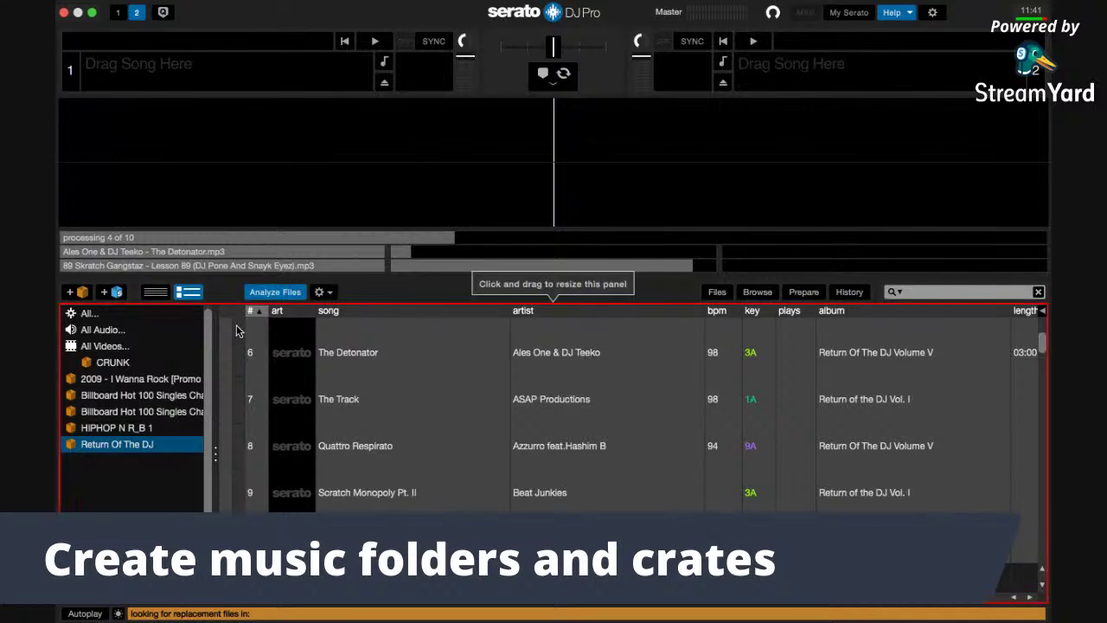
{"action": "scroll", "coordinate": [236, 327], "scroll_direction": "up", "scroll_amount": 3}
{"action": "scroll", "coordinate": [236, 327], "scroll_direction": "up", "scroll_amount": 2}
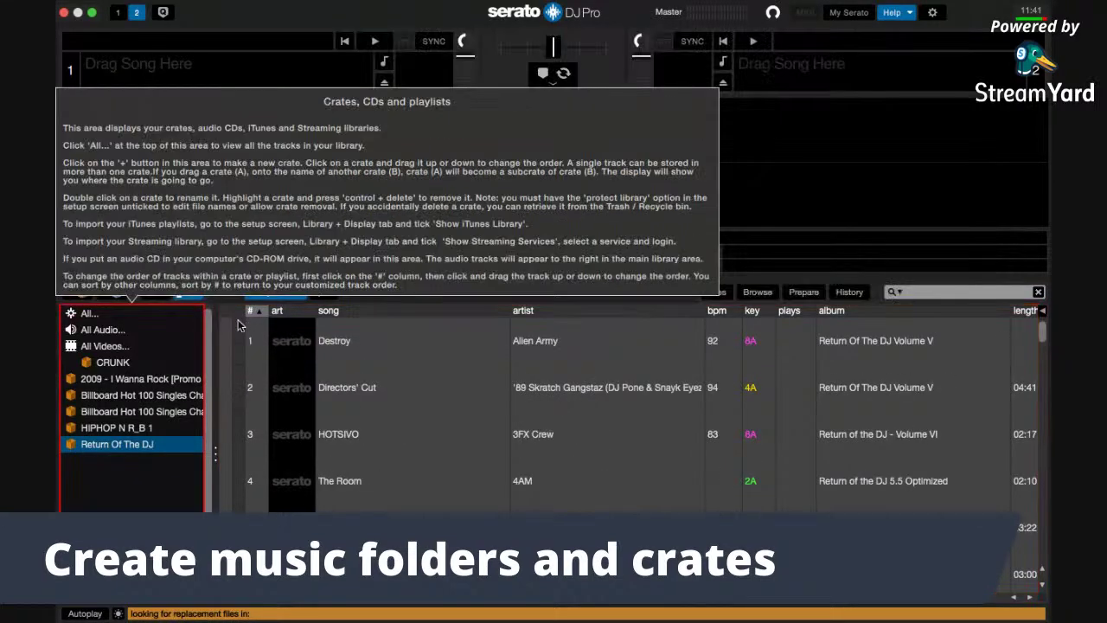
{"action": "mouse_move", "coordinate": [471, 373]}
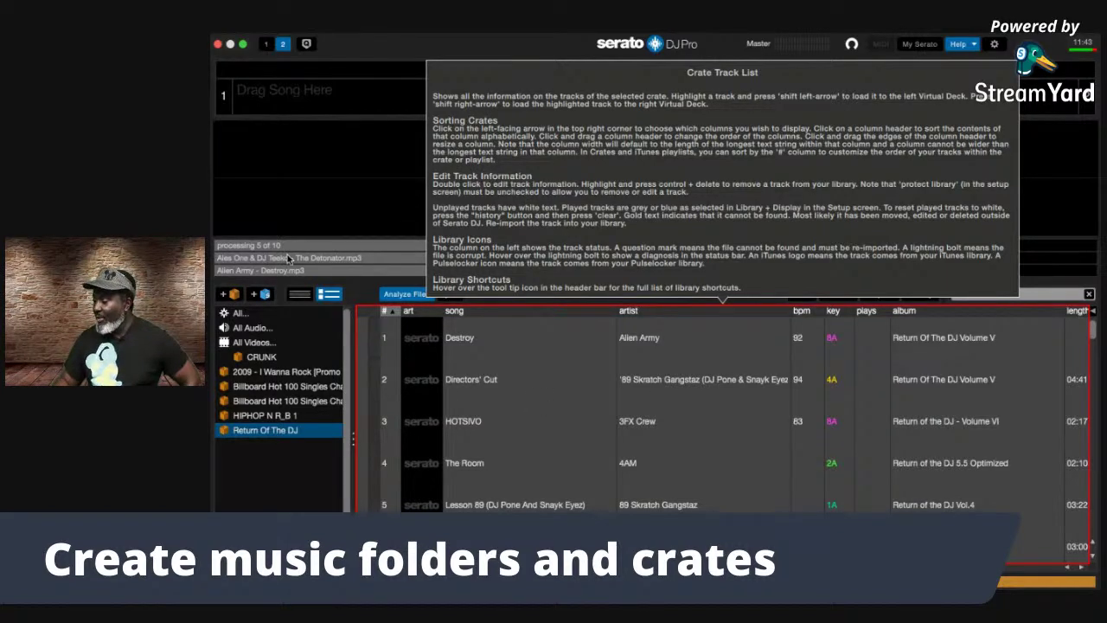
{"action": "left_click", "coordinate": [298, 295]}
{"action": "mouse_move", "coordinate": [456, 477]}
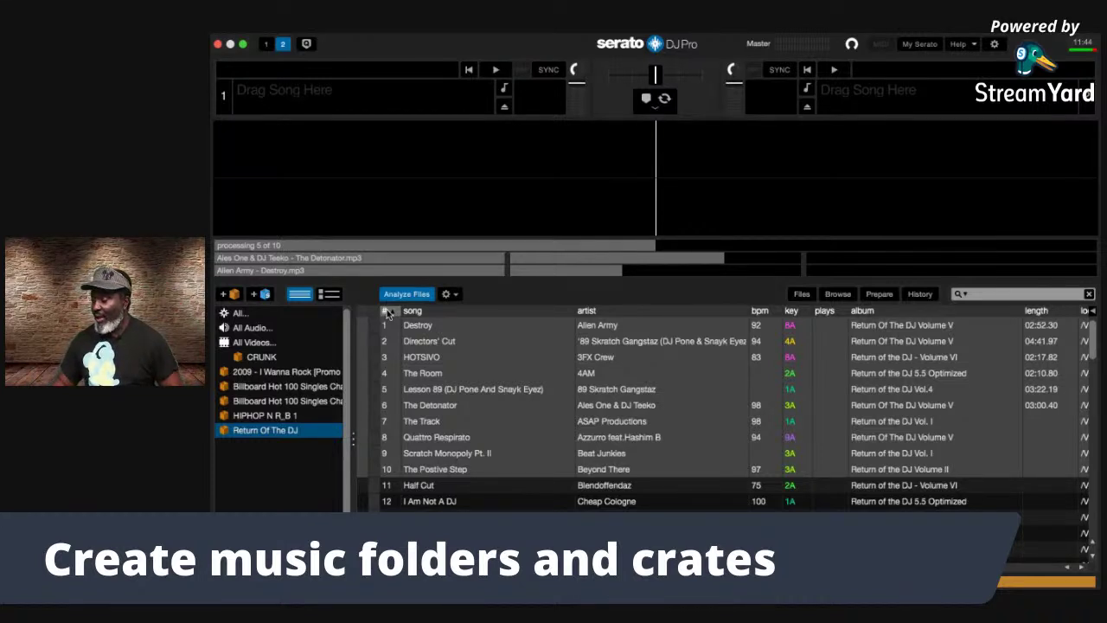
Step: Sort the Return Of The DJ crate by track number in descending order, and by song title in ascending and descending order
{"action": "left_click", "coordinate": [386, 311]}
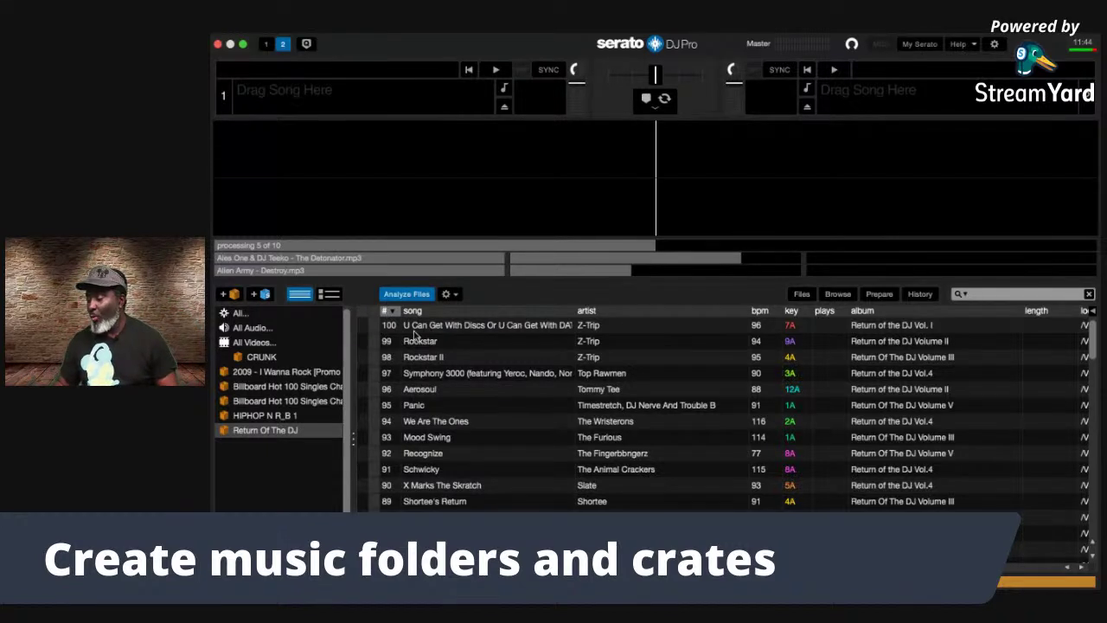
{"action": "left_click", "coordinate": [485, 313]}
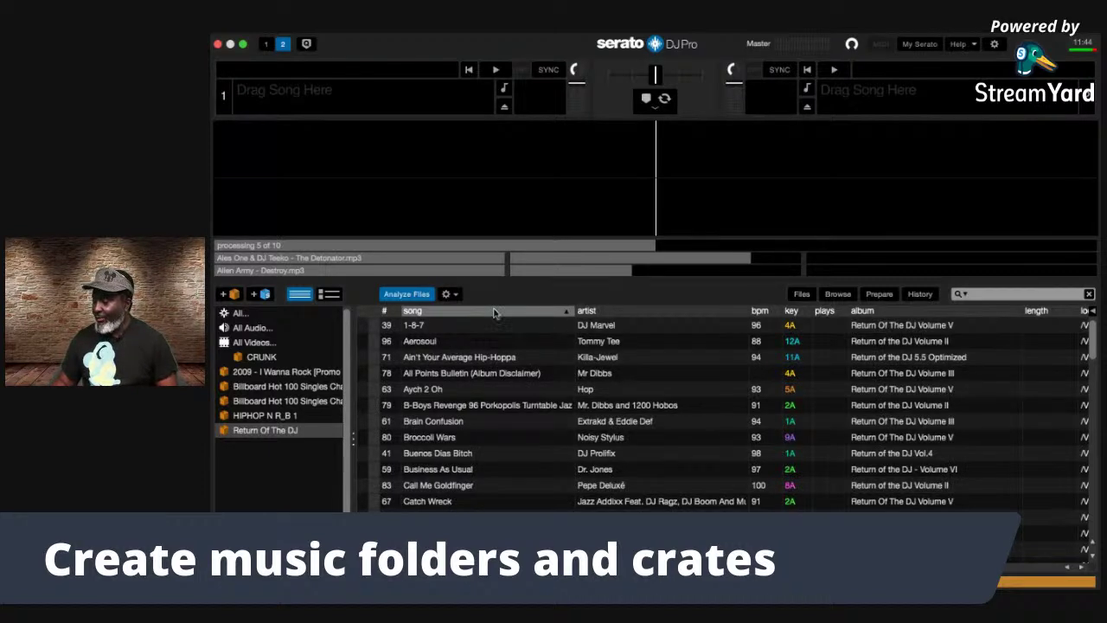
{"action": "left_click", "coordinate": [495, 311]}
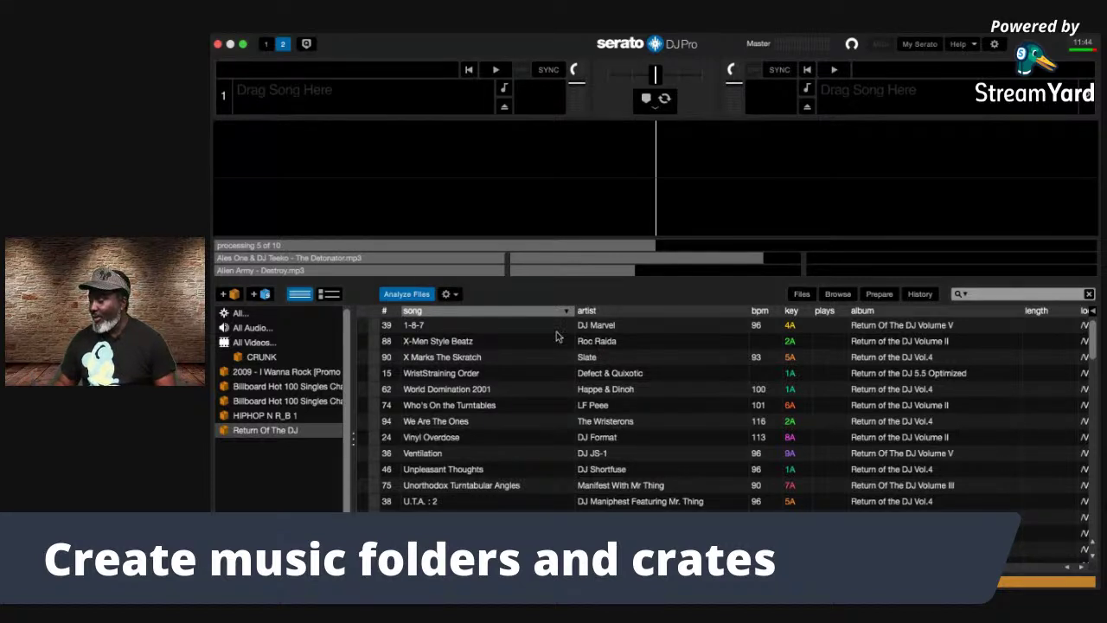
Step: Sort the crate by artist, reversing the order several times and finishing in ascending order
{"action": "left_click", "coordinate": [716, 310]}
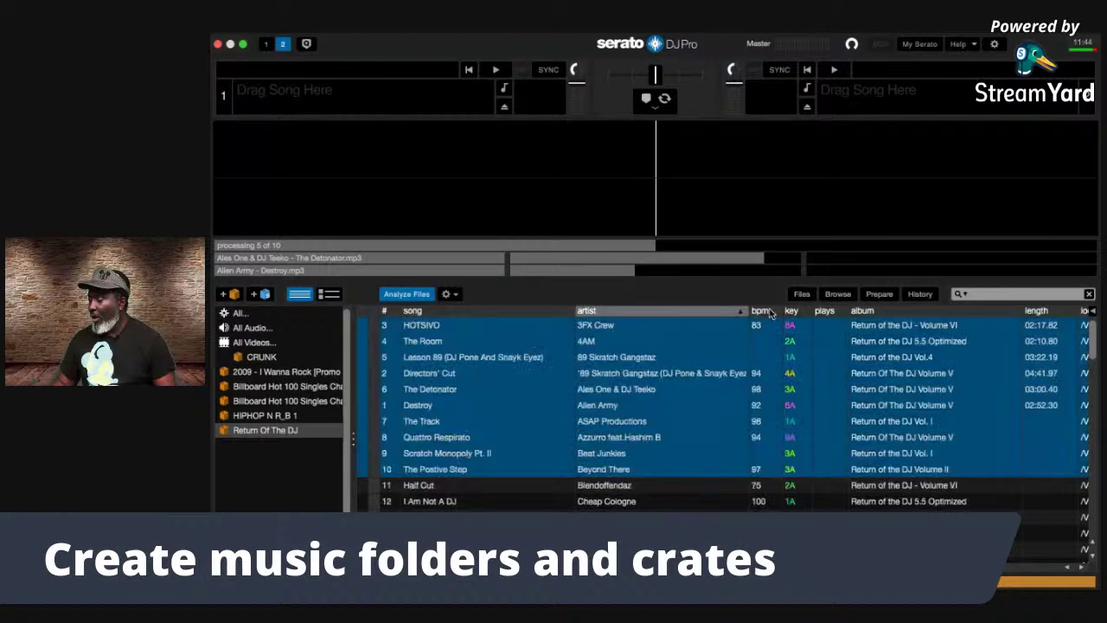
{"action": "left_click", "coordinate": [731, 311]}
{"action": "left_click", "coordinate": [740, 313]}
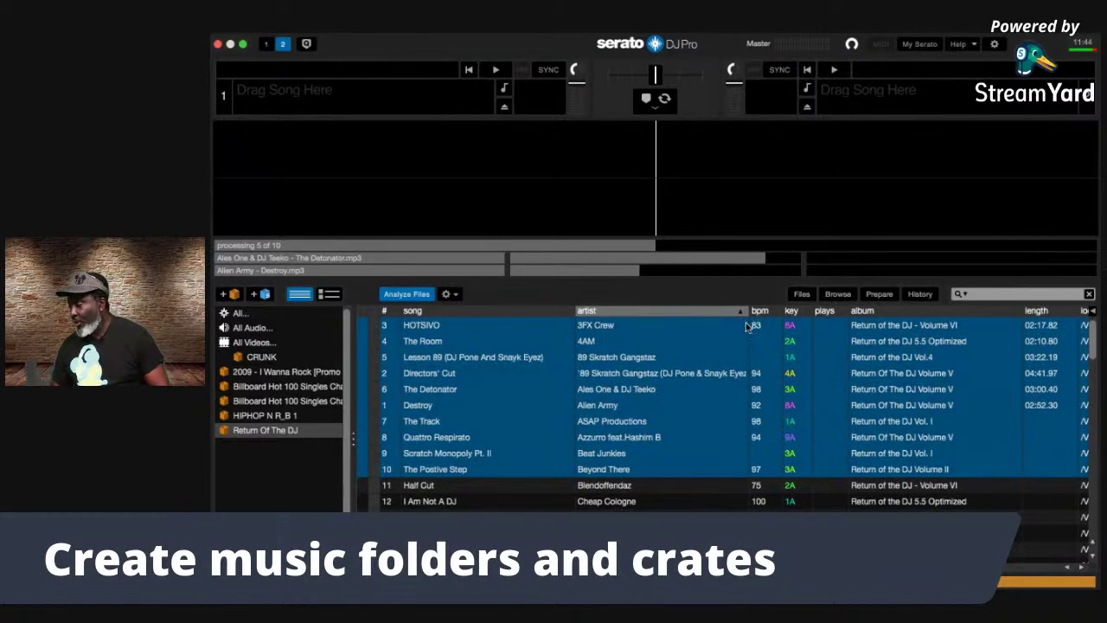
{"action": "left_click", "coordinate": [738, 314]}
{"action": "left_click", "coordinate": [739, 314]}
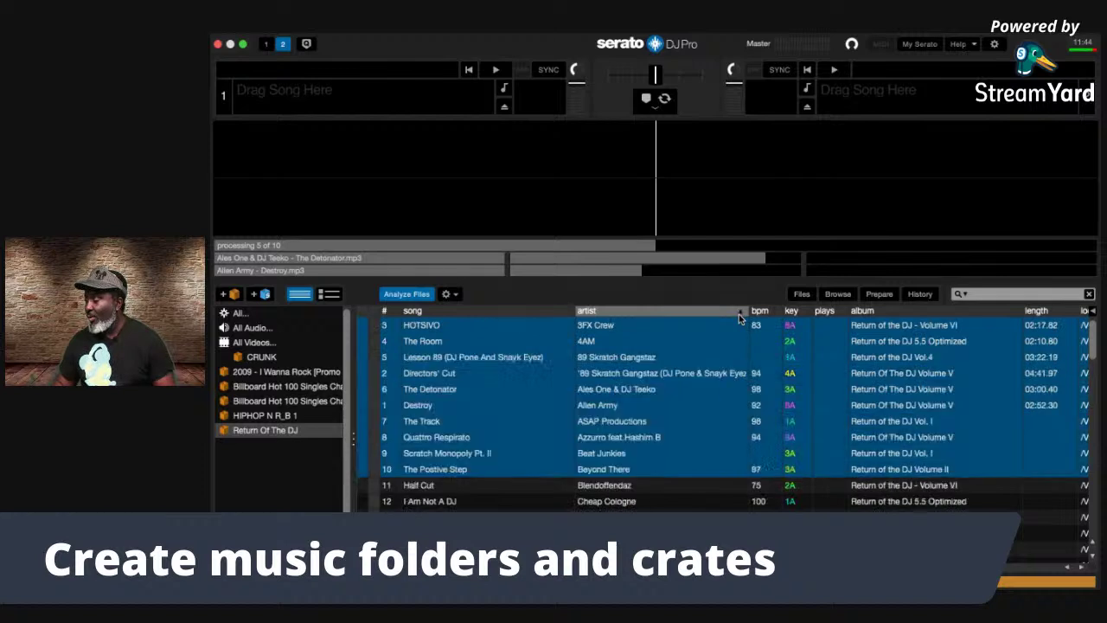
{"action": "left_click", "coordinate": [739, 314]}
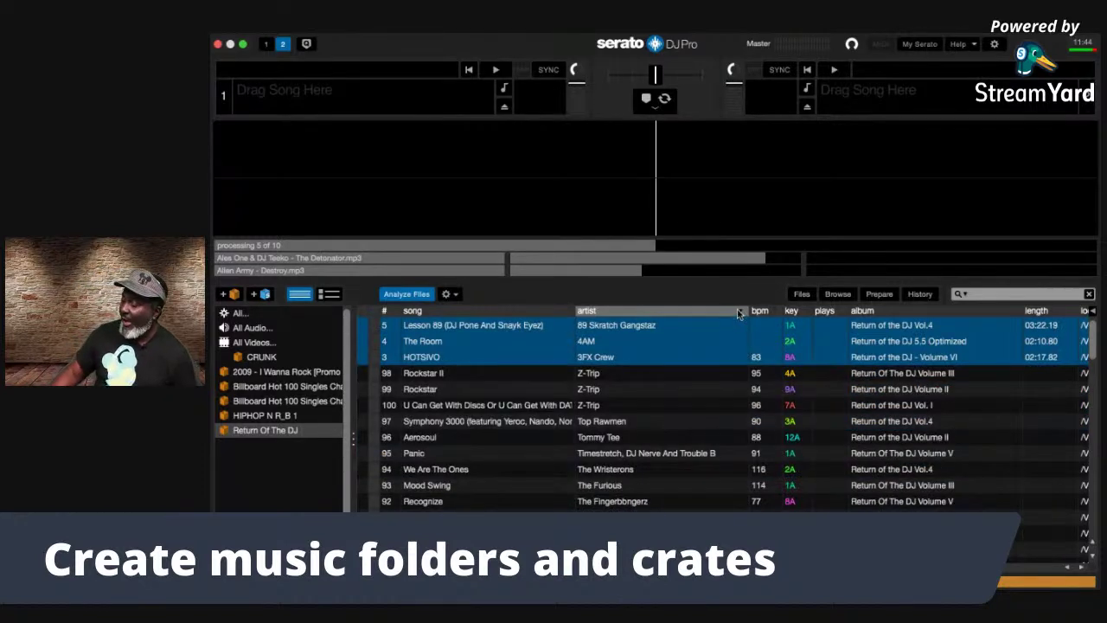
{"action": "left_click", "coordinate": [740, 314]}
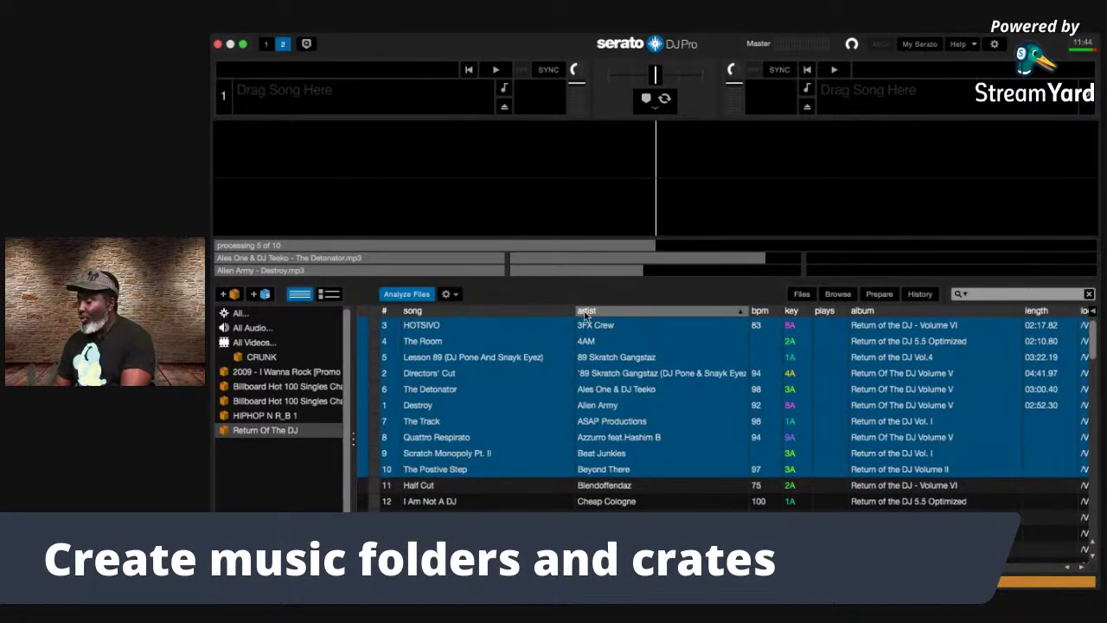
Step: Widen the song column slightly and try to move the artist column ahead of it
{"action": "mouse_move", "coordinate": [574, 312]}
{"action": "left_mouse_down"}
{"action": "mouse_move", "coordinate": [843, 312]}
{"action": "mouse_move", "coordinate": [592, 311]}
{"action": "left_mouse_up"}
{"action": "left_click_drag", "start_coordinate": [519, 320], "coordinate": [581, 313]}
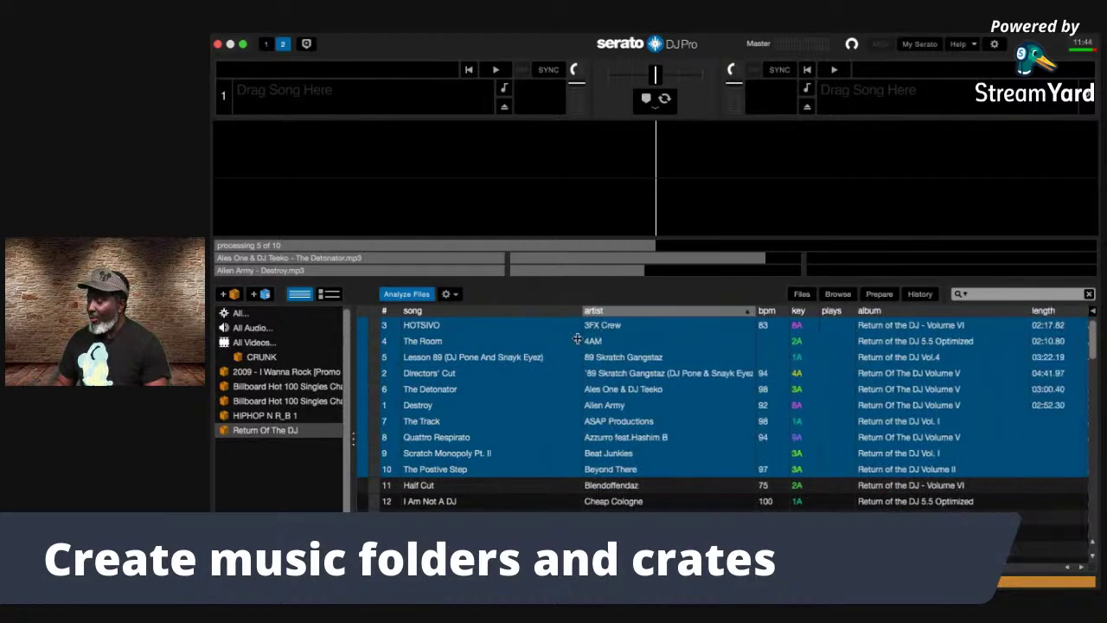
{"action": "left_click_drag", "start_coordinate": [639, 311], "coordinate": [466, 324]}
{"action": "left_click_drag", "start_coordinate": [623, 309], "coordinate": [403, 333]}
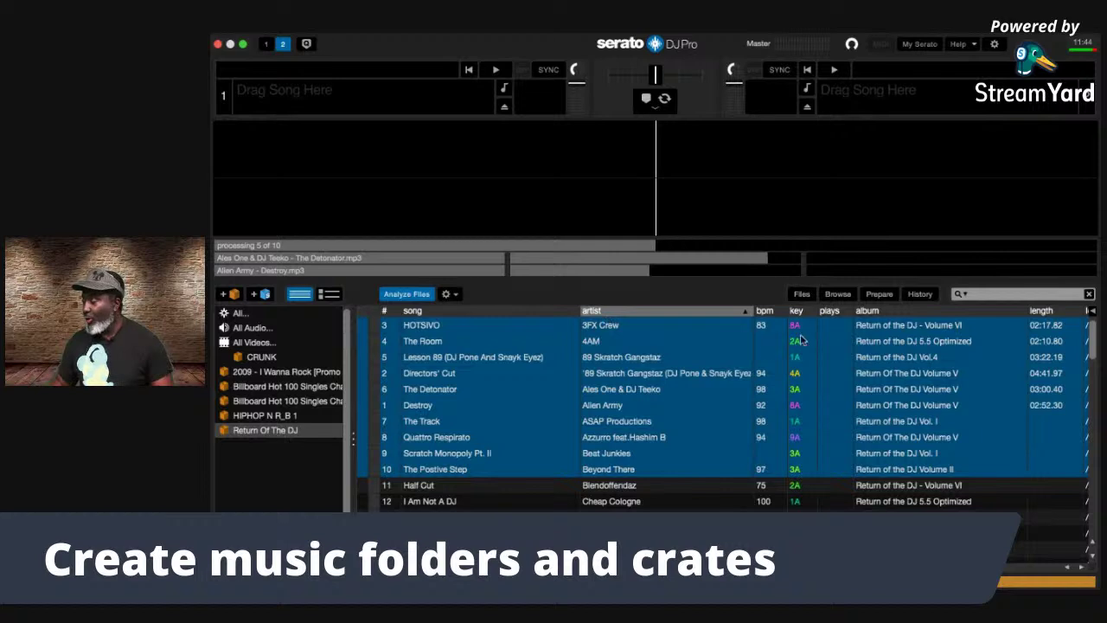
Step: Move the bpm and key columns of the Return Of The DJ crate ahead of the song column
{"action": "left_click_drag", "start_coordinate": [775, 315], "coordinate": [420, 320]}
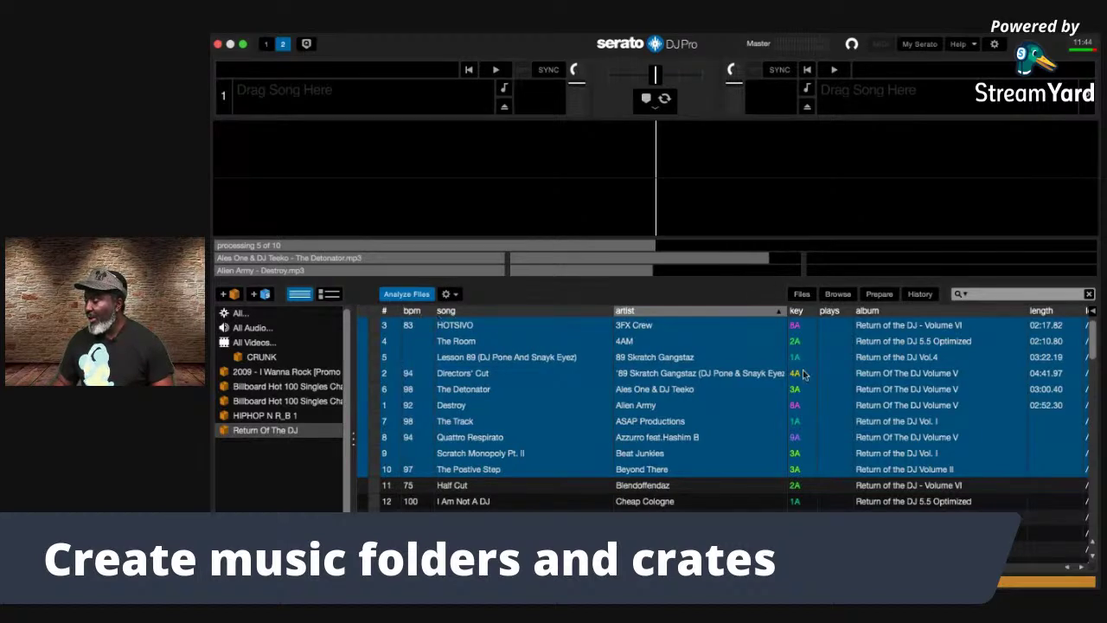
{"action": "mouse_move", "coordinate": [797, 319]}
{"action": "left_mouse_down"}
{"action": "mouse_move", "coordinate": [443, 322]}
{"action": "mouse_move", "coordinate": [435, 312]}
{"action": "left_mouse_up"}
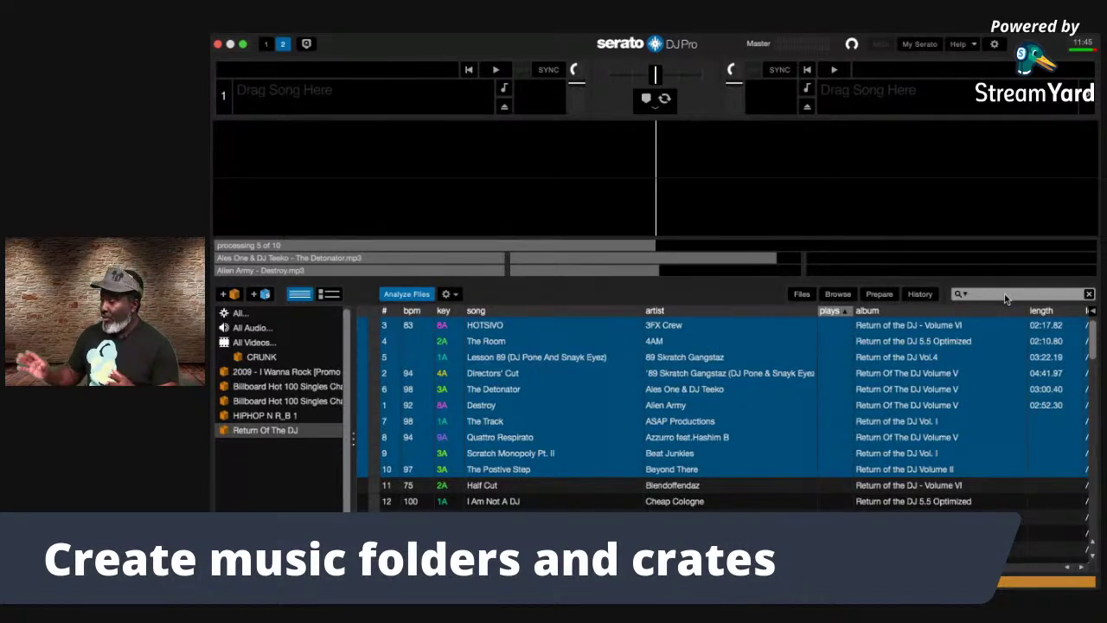
{"action": "left_click", "coordinate": [1090, 313]}
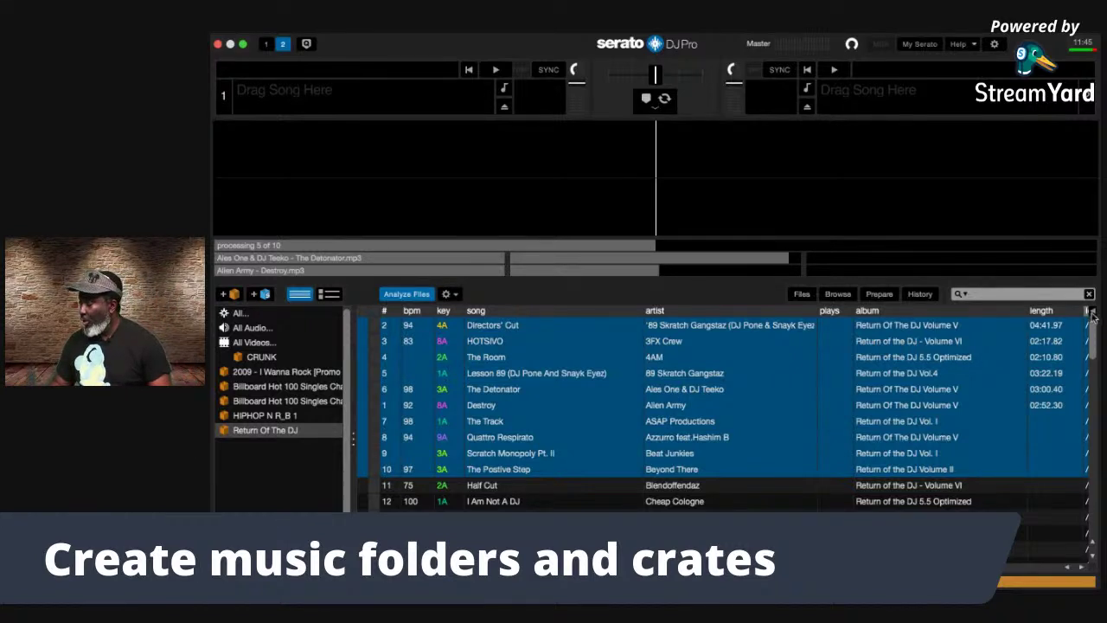
Step: Hide the album, comment, plays and location columns in the Return Of The DJ crate
{"action": "left_click", "coordinate": [1091, 314]}
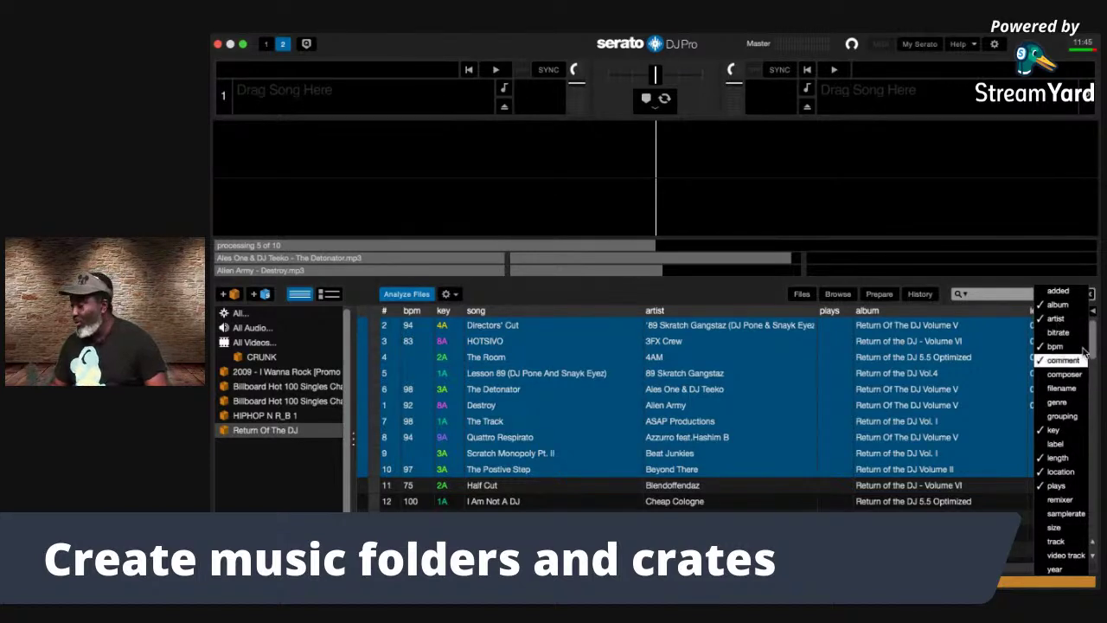
{"action": "left_click", "coordinate": [1058, 305]}
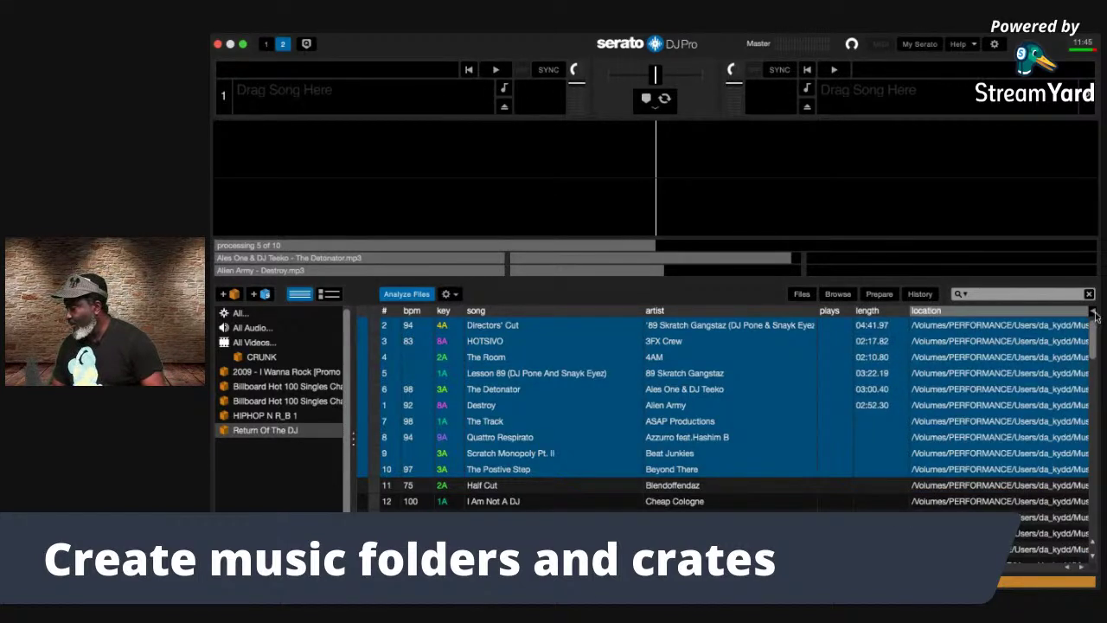
{"action": "left_click", "coordinate": [1095, 313]}
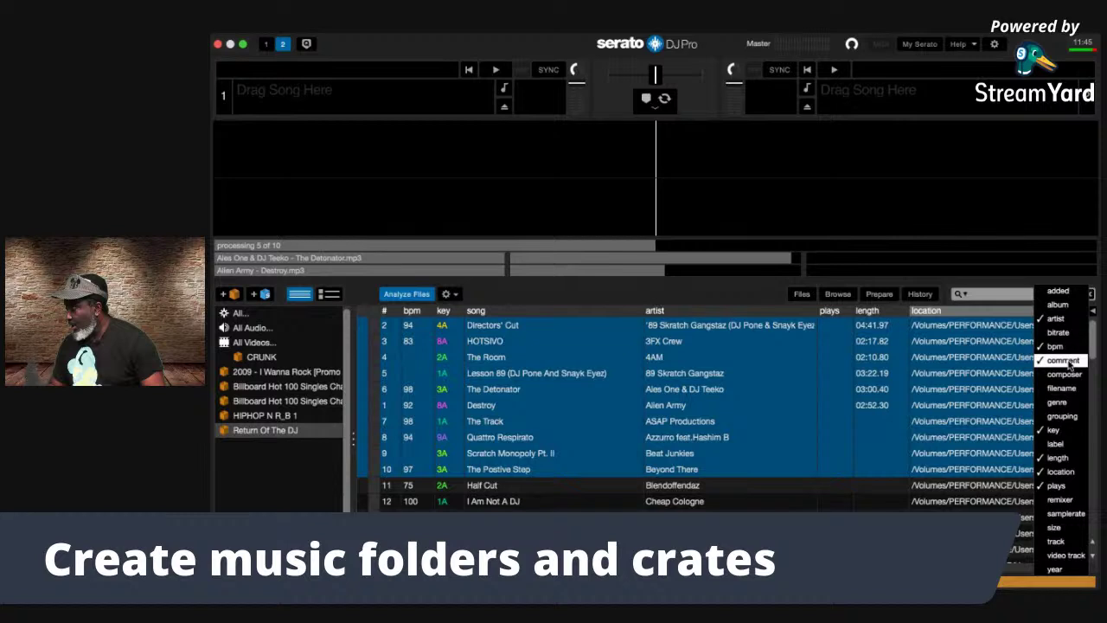
{"action": "left_click", "coordinate": [1070, 361]}
{"action": "left_click", "coordinate": [1094, 313]}
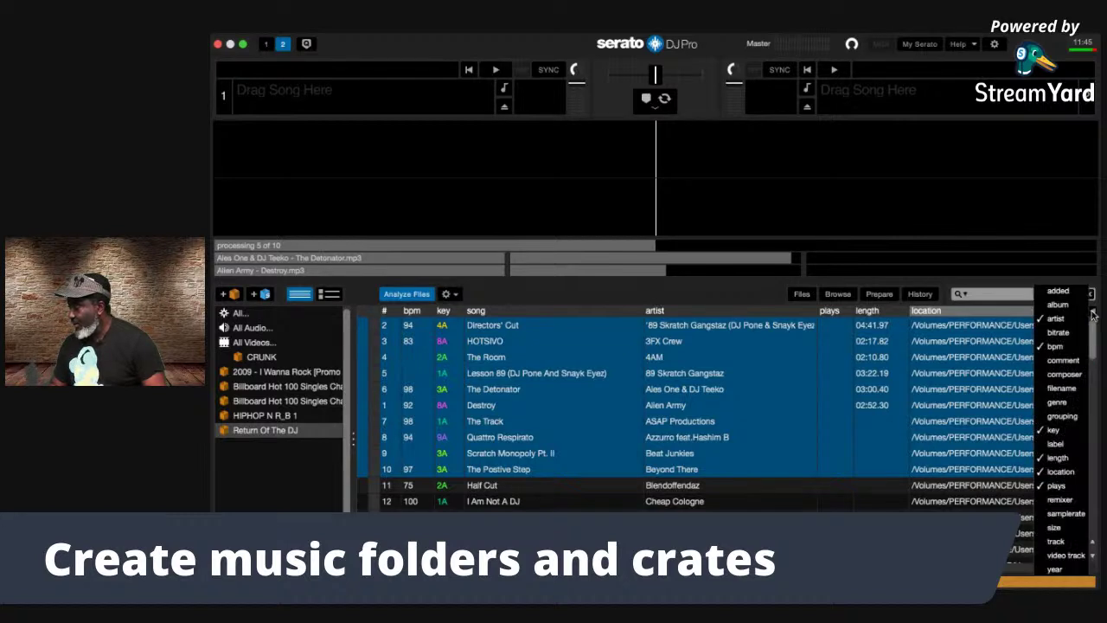
{"action": "left_click", "coordinate": [1057, 489]}
{"action": "left_click", "coordinate": [1094, 313]}
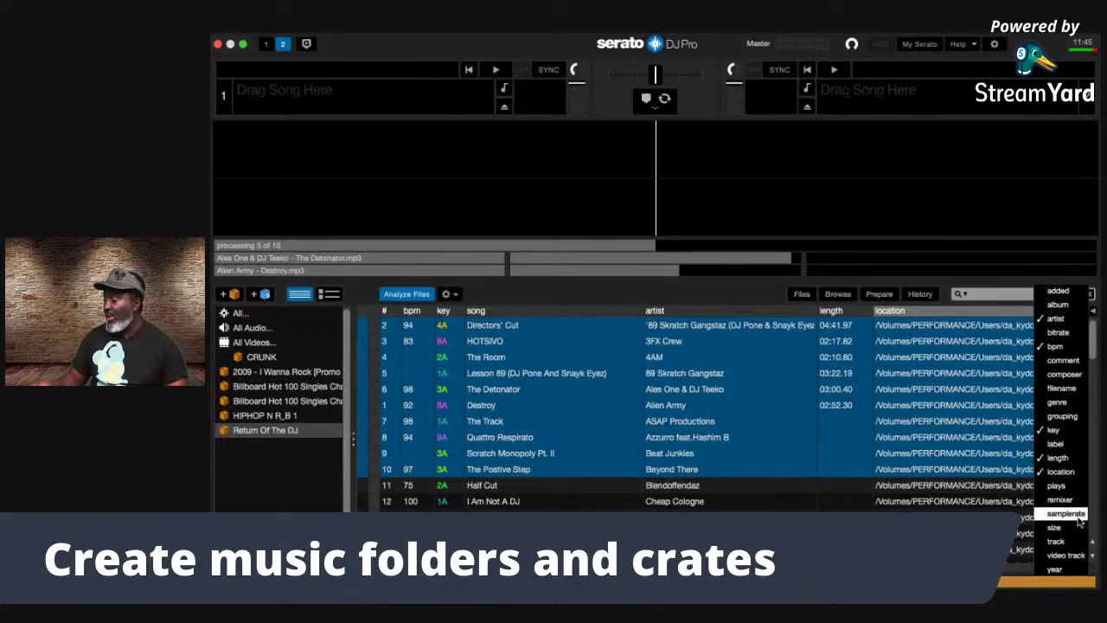
{"action": "left_click", "coordinate": [1055, 474]}
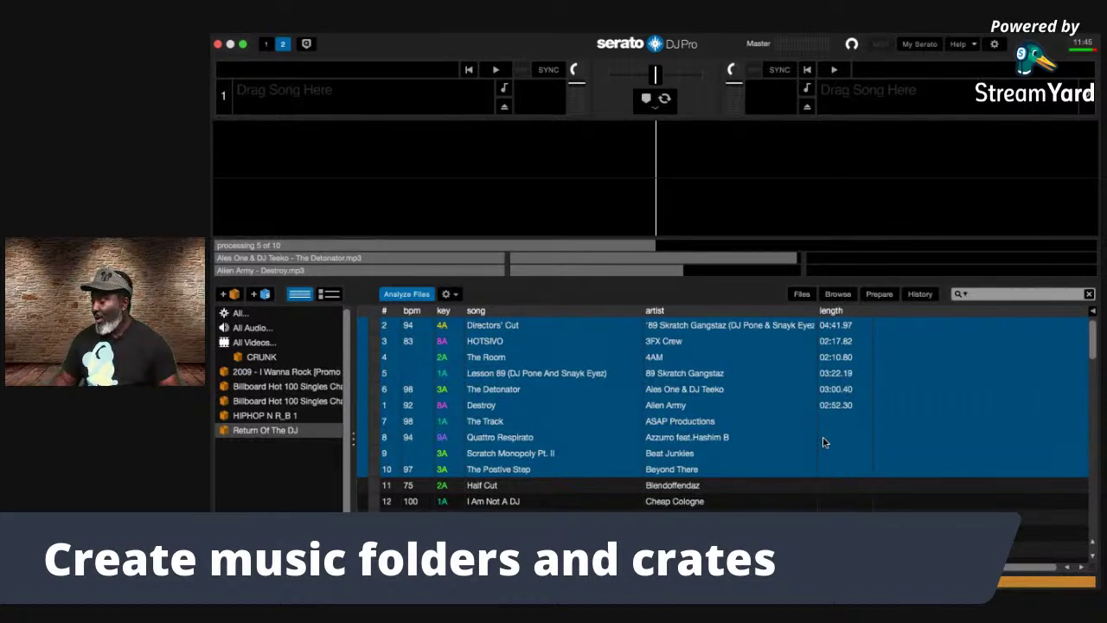
Step: Add the filename column to the Return Of The DJ crate and hide it again
{"action": "left_click", "coordinate": [1094, 314]}
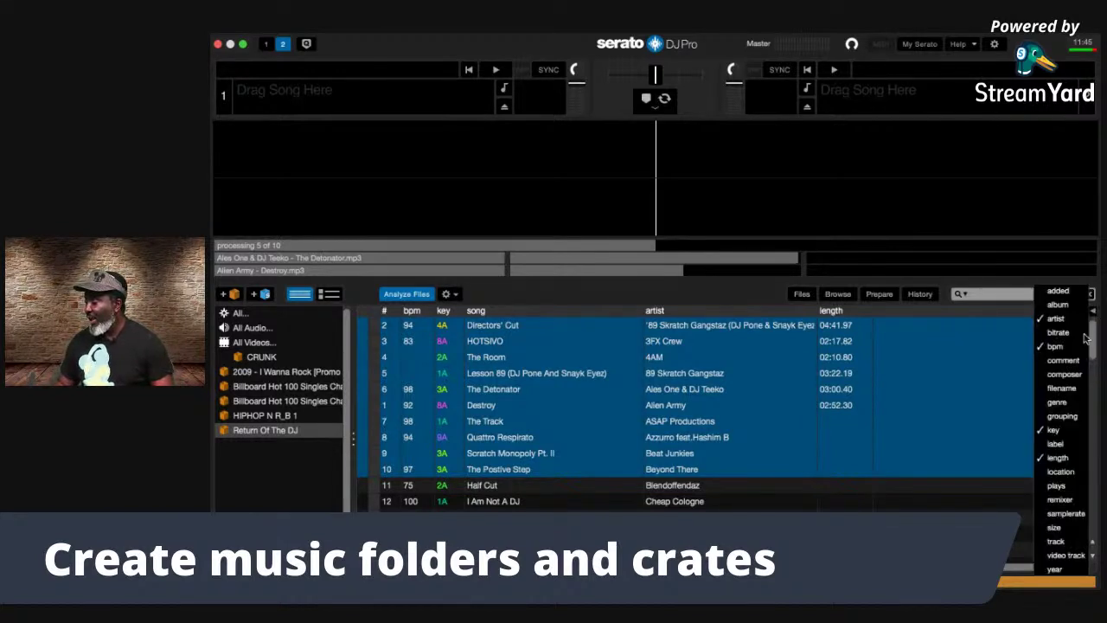
{"action": "left_click", "coordinate": [1062, 388]}
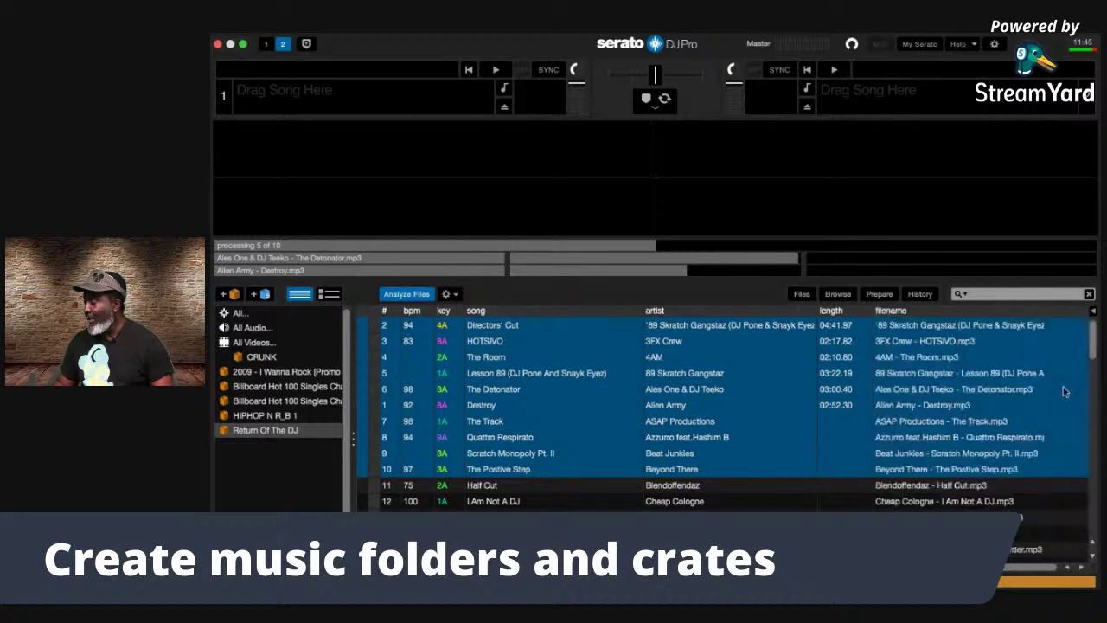
{"action": "left_click", "coordinate": [1094, 314]}
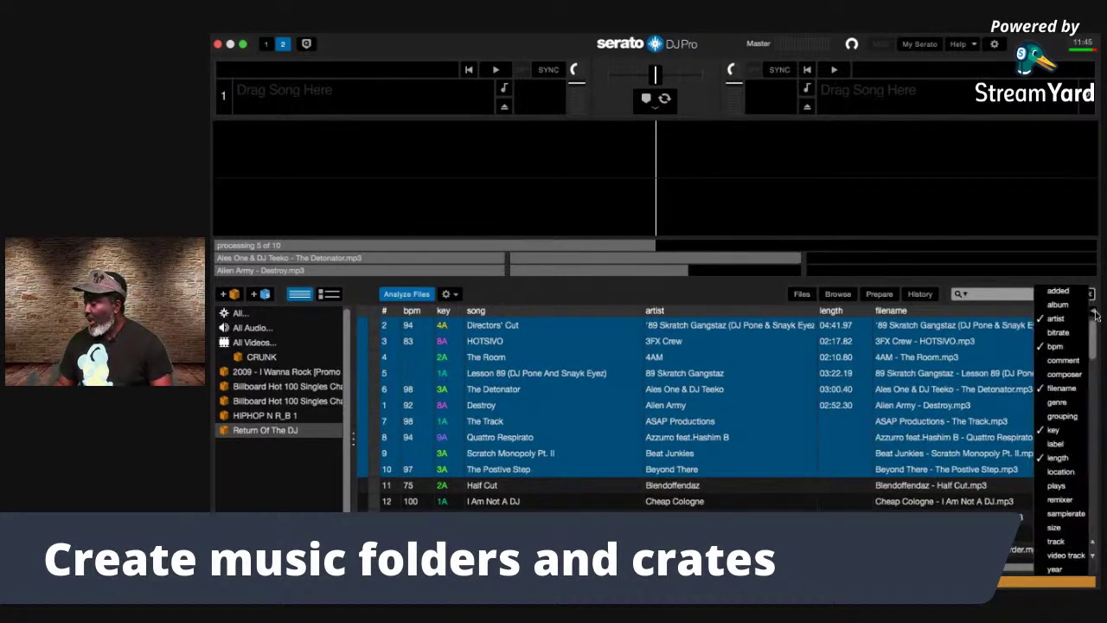
{"action": "left_click", "coordinate": [1073, 390]}
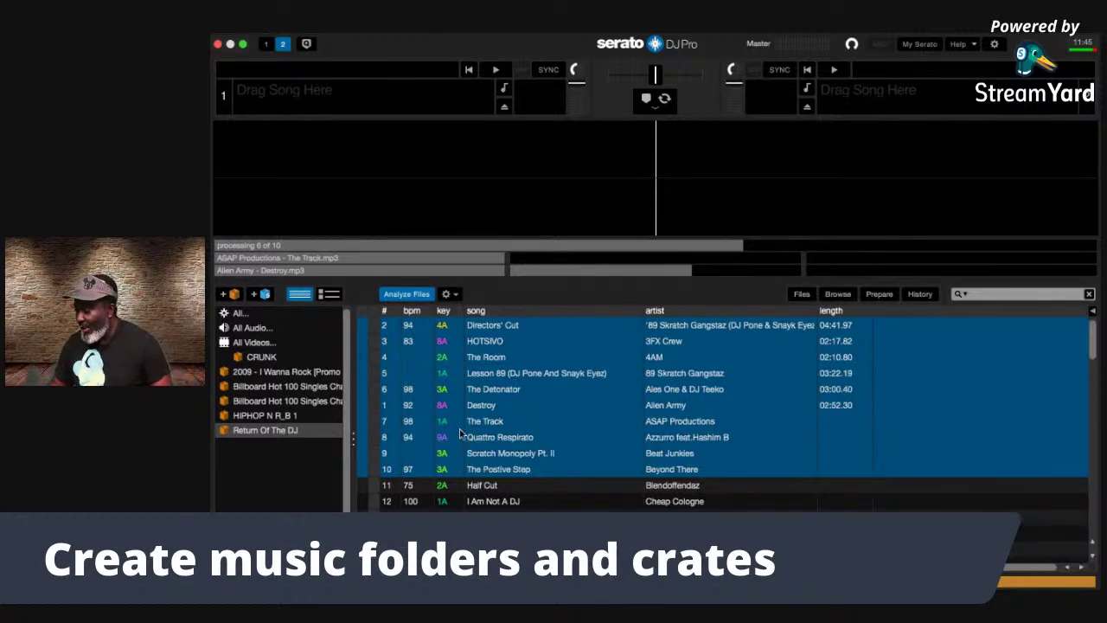
Step: Open the I Wanna Rock crate and both Billboard Hot 100 crates in turn, and look through the second Billboard crate's tracks
{"action": "left_click", "coordinate": [284, 377]}
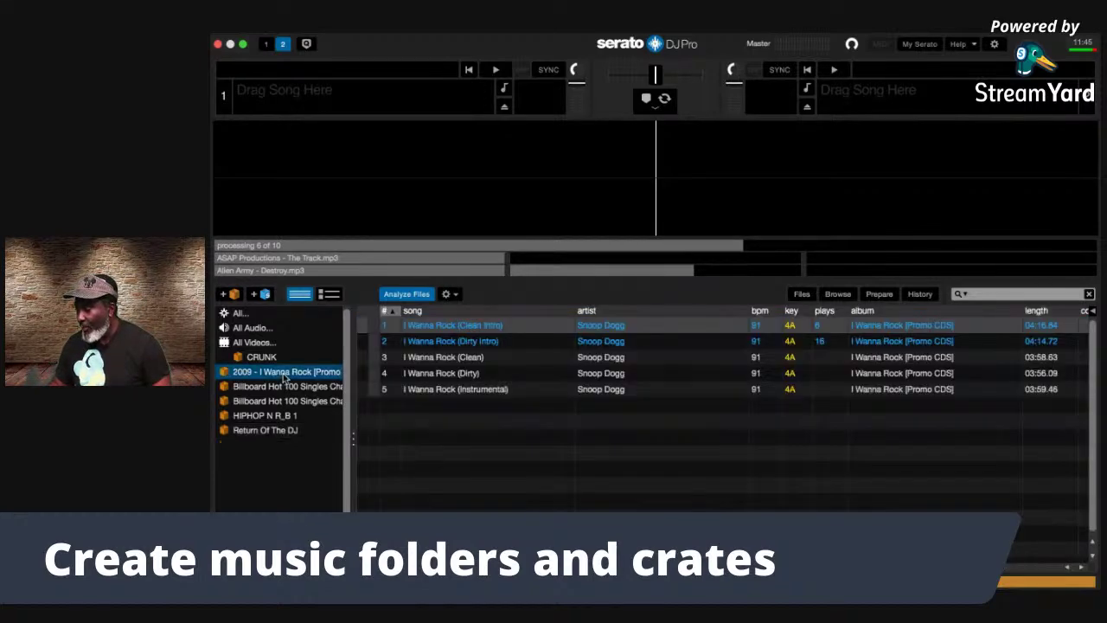
{"action": "left_click", "coordinate": [284, 386]}
{"action": "left_click", "coordinate": [283, 400]}
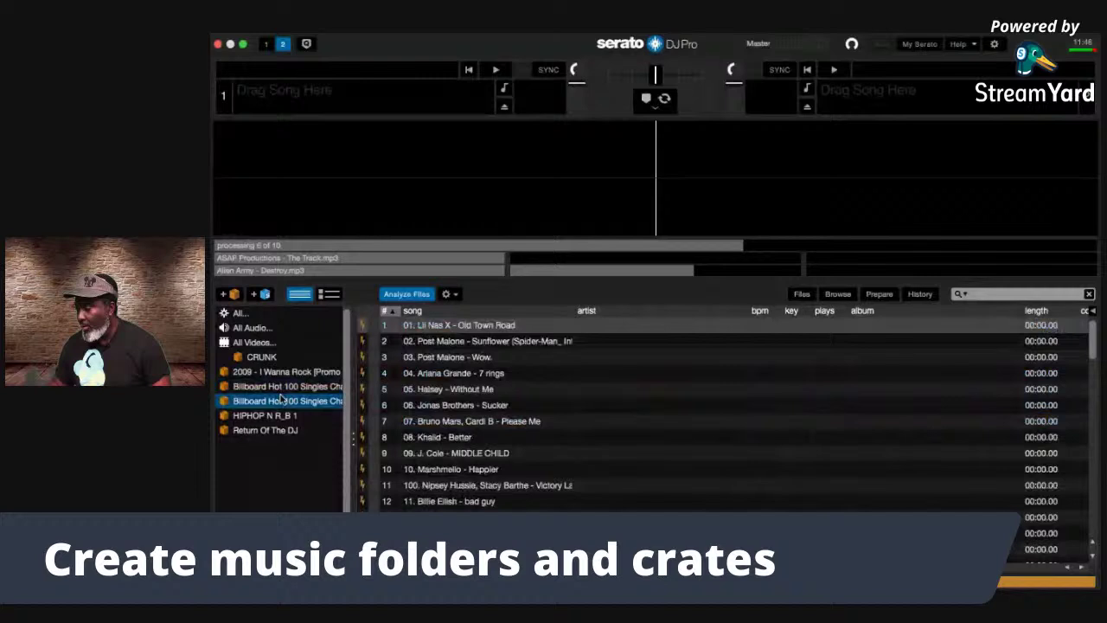
{"action": "left_click", "coordinate": [361, 371]}
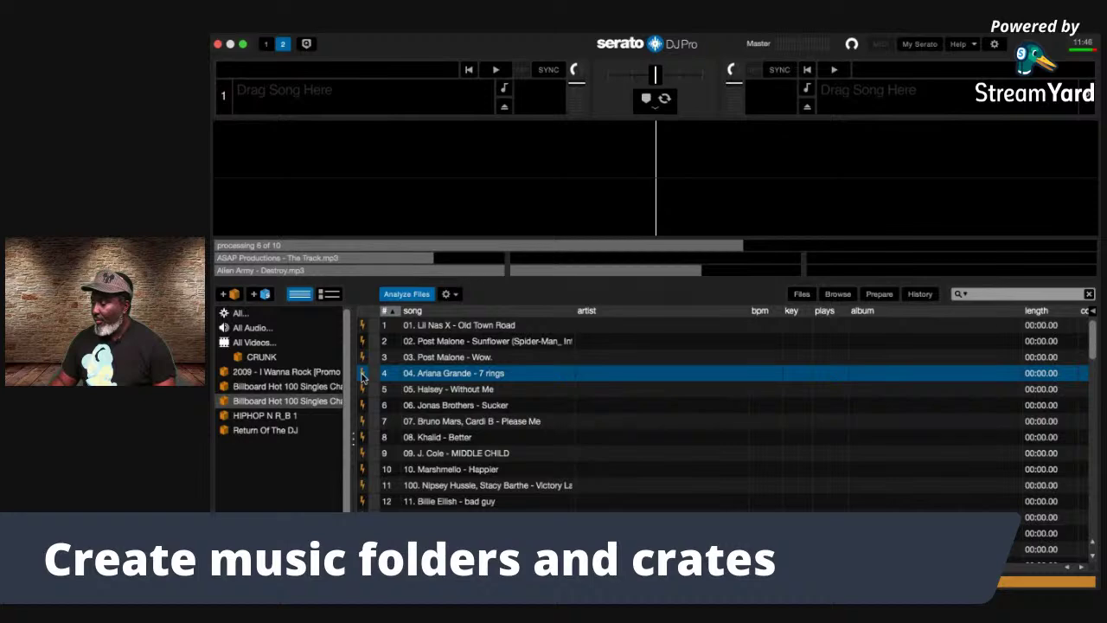
{"action": "scroll", "coordinate": [504, 429], "scroll_direction": "down", "scroll_amount": 20}
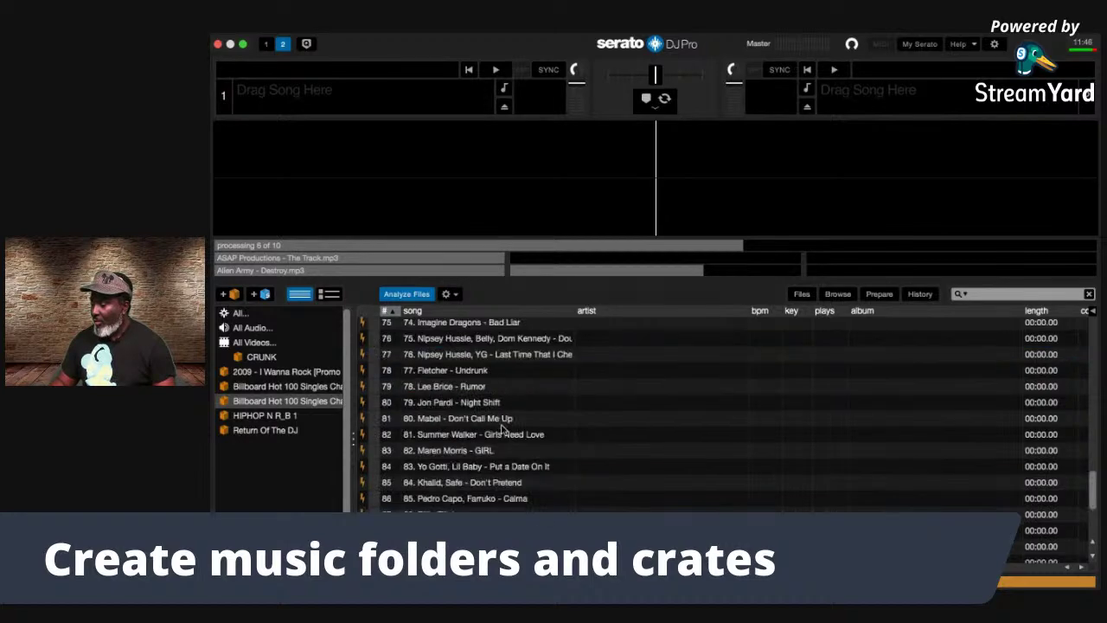
{"action": "scroll", "coordinate": [504, 429], "scroll_direction": "up", "scroll_amount": 20}
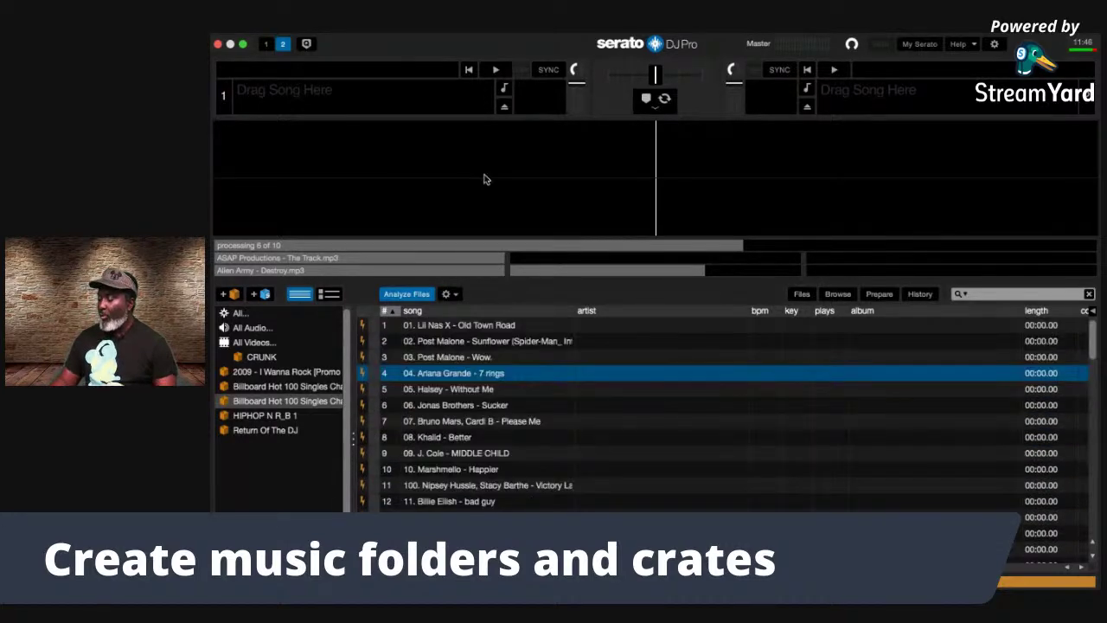
Step: Show the location column in the second Billboard Hot 100 crate
{"action": "scroll", "coordinate": [614, 488], "scroll_direction": "right", "scroll_amount": 2}
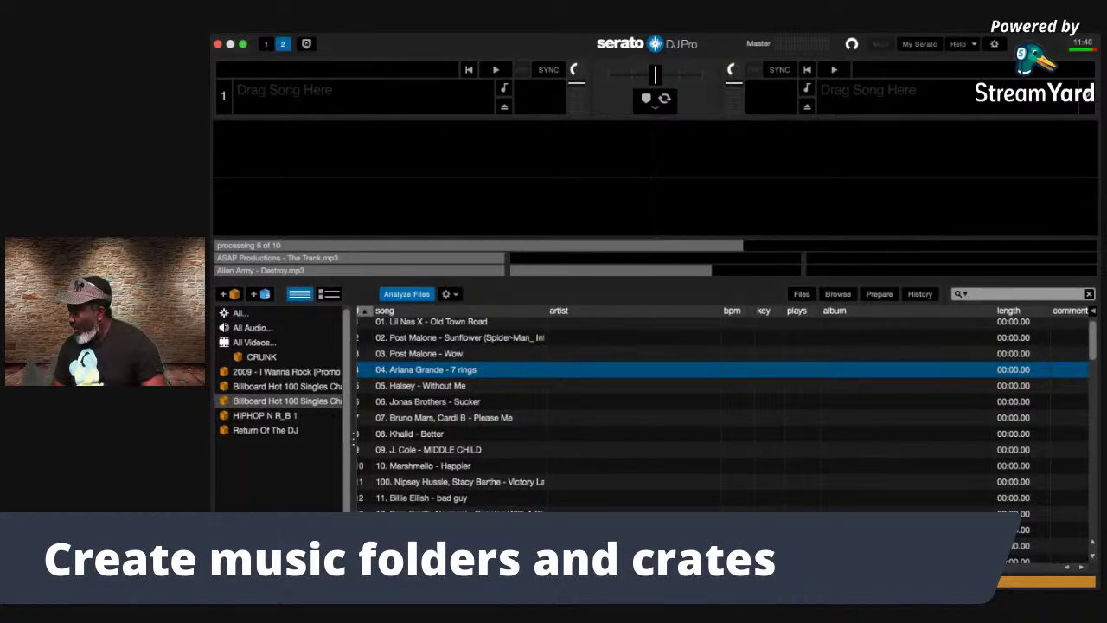
{"action": "scroll", "coordinate": [1099, 573], "scroll_direction": "right", "scroll_amount": 5}
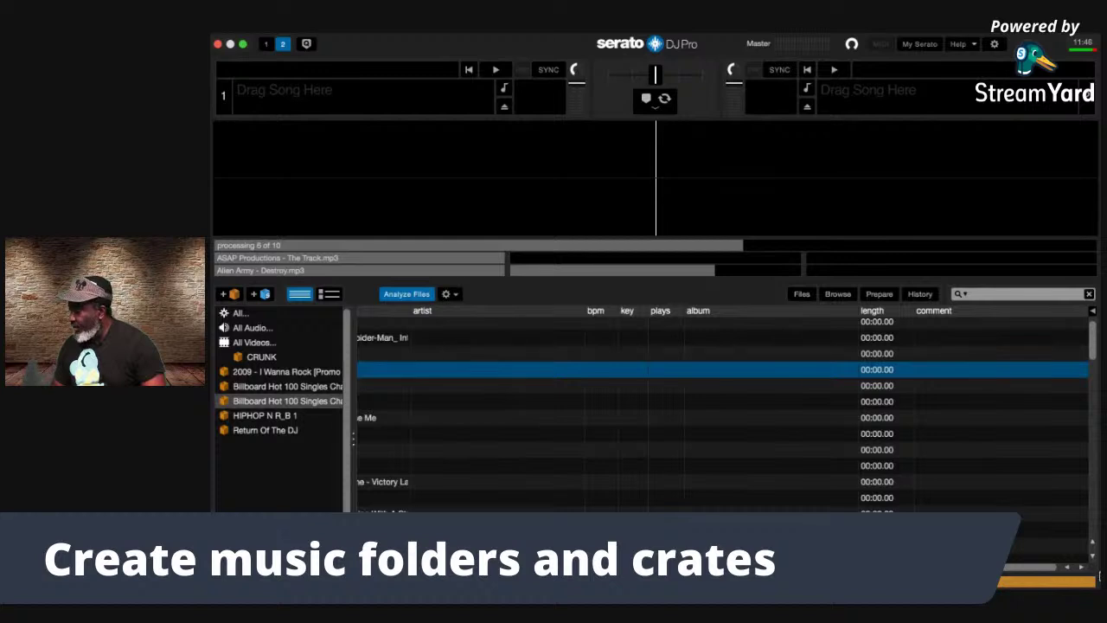
{"action": "left_click", "coordinate": [1094, 312]}
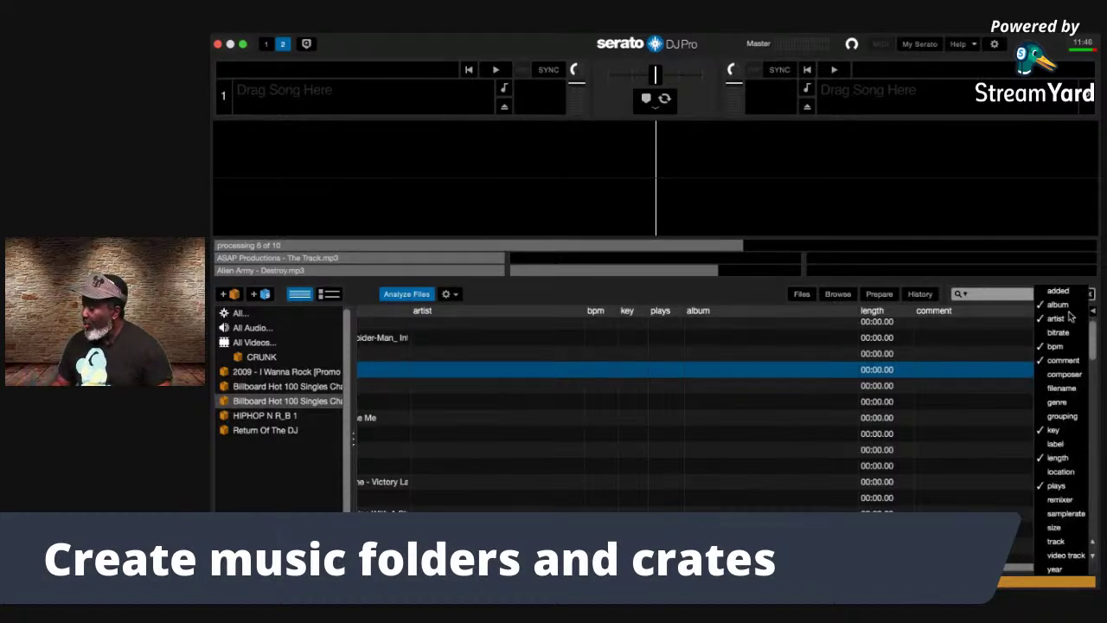
{"action": "left_click", "coordinate": [1070, 474]}
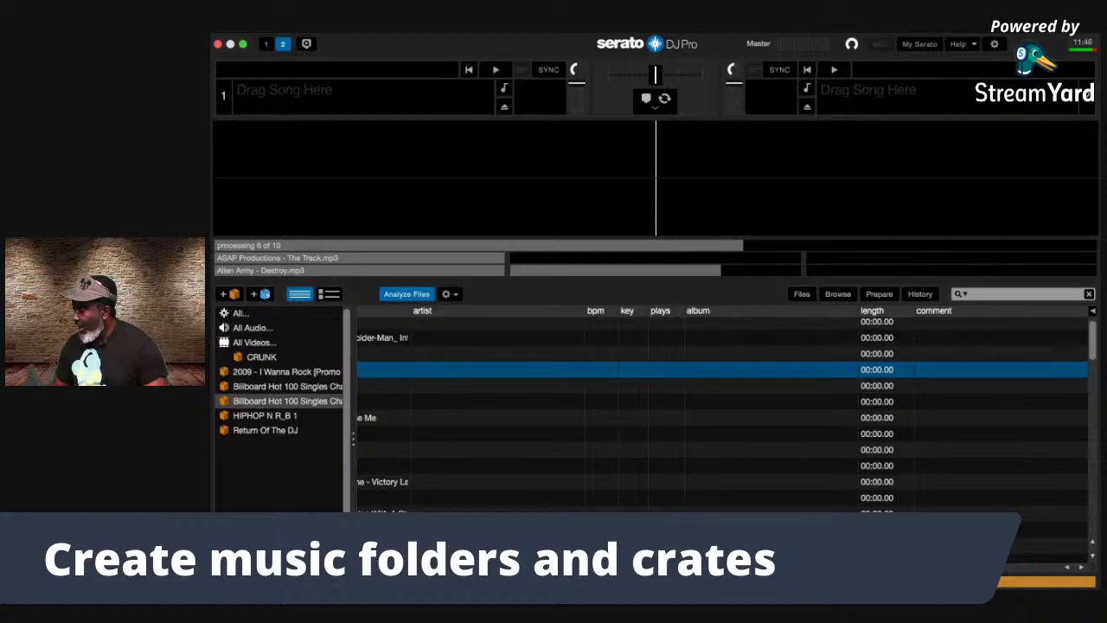
{"action": "scroll", "coordinate": [721, 406], "scroll_direction": "right", "scroll_amount": 5}
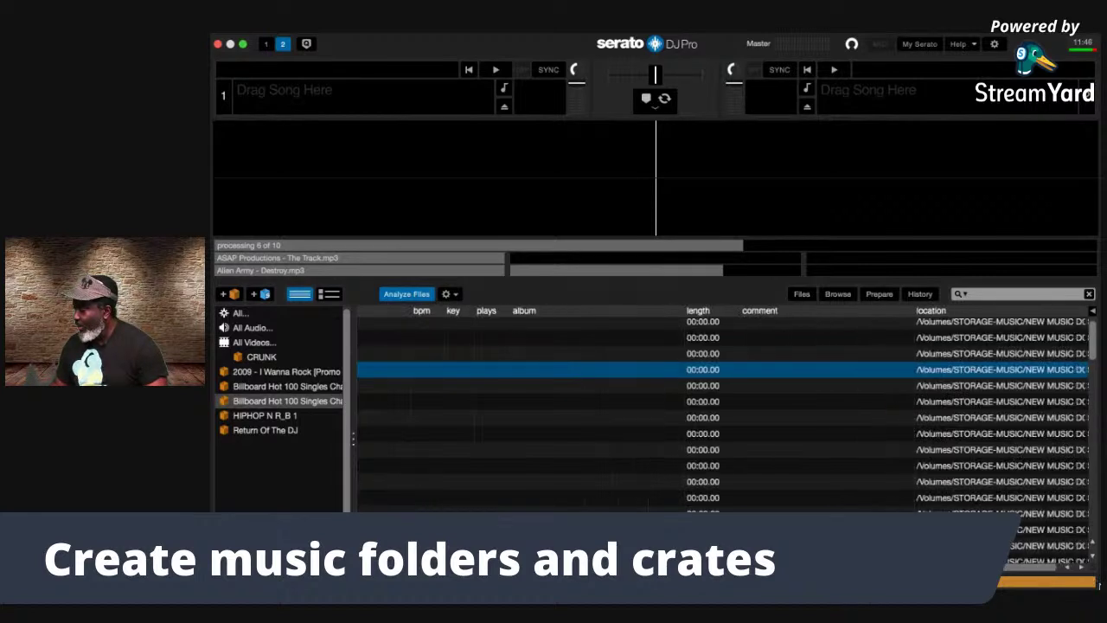
Step: Narrow the comment column, then place the location column before album and widen it to fit the full file paths
{"action": "left_click_drag", "start_coordinate": [915, 310], "coordinate": [802, 309]}
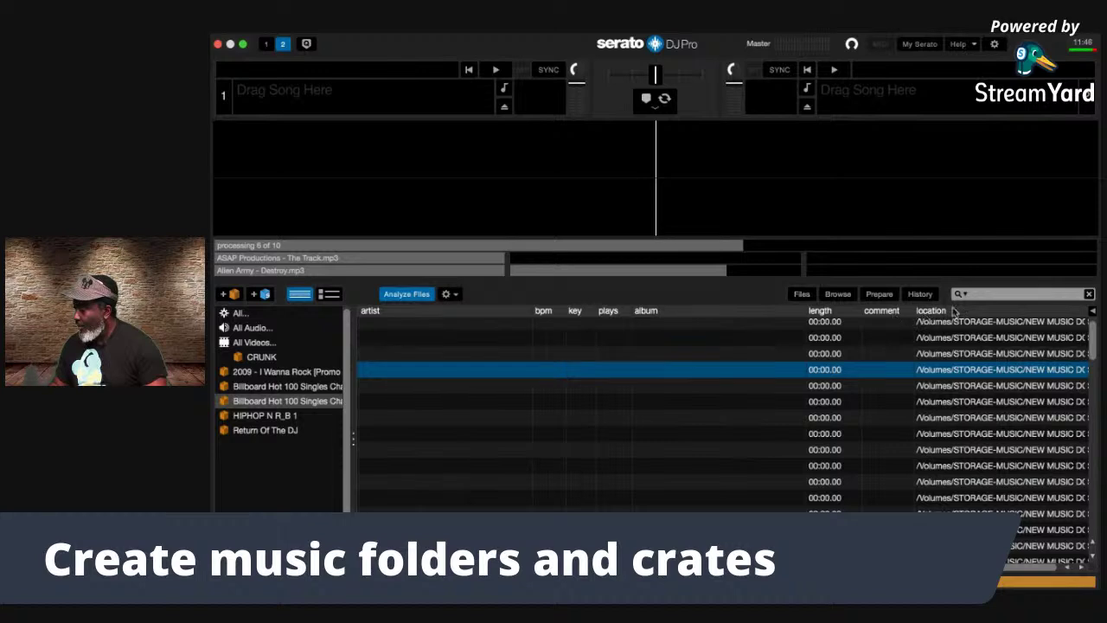
{"action": "left_click_drag", "start_coordinate": [955, 311], "coordinate": [662, 325]}
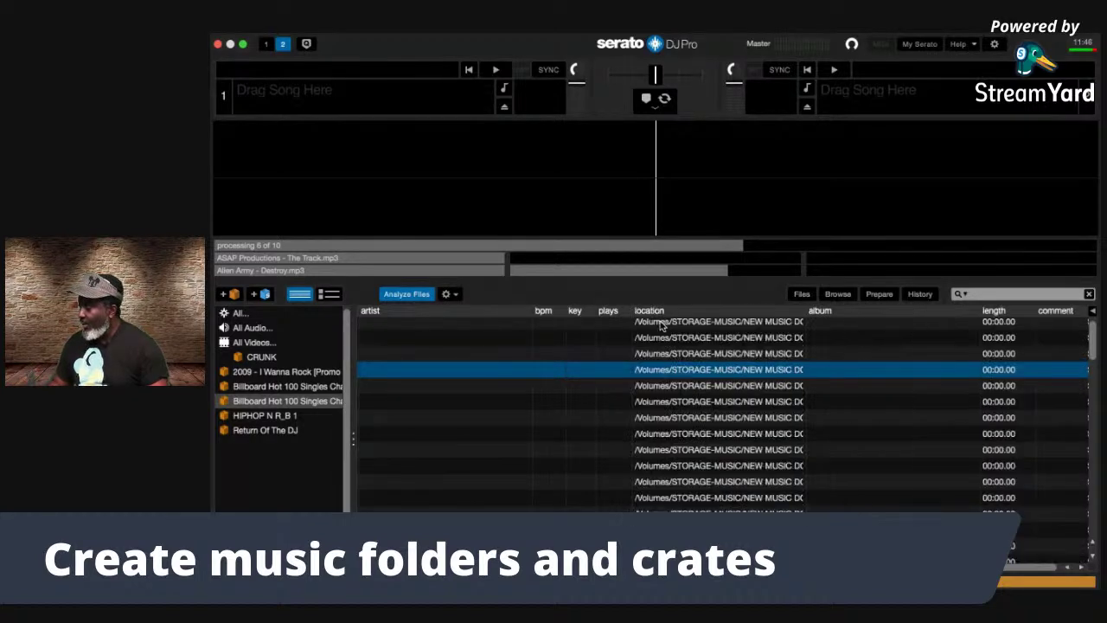
{"action": "left_click_drag", "start_coordinate": [804, 311], "coordinate": [1092, 308]}
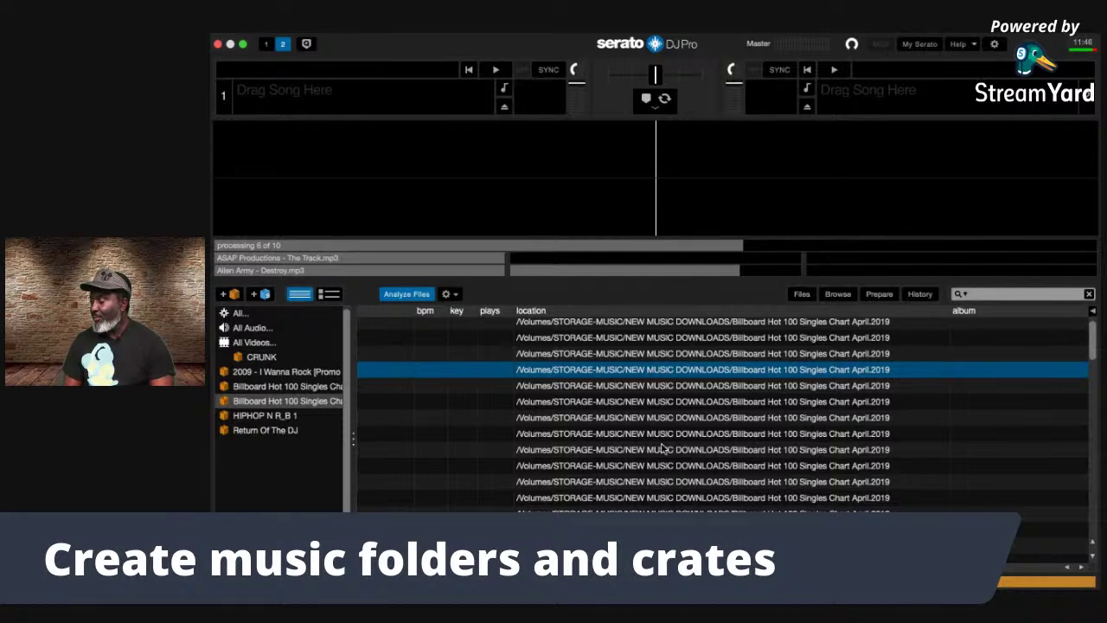
Step: Open the first Billboard Hot 100 crate and show its location column
{"action": "left_click", "coordinate": [279, 388]}
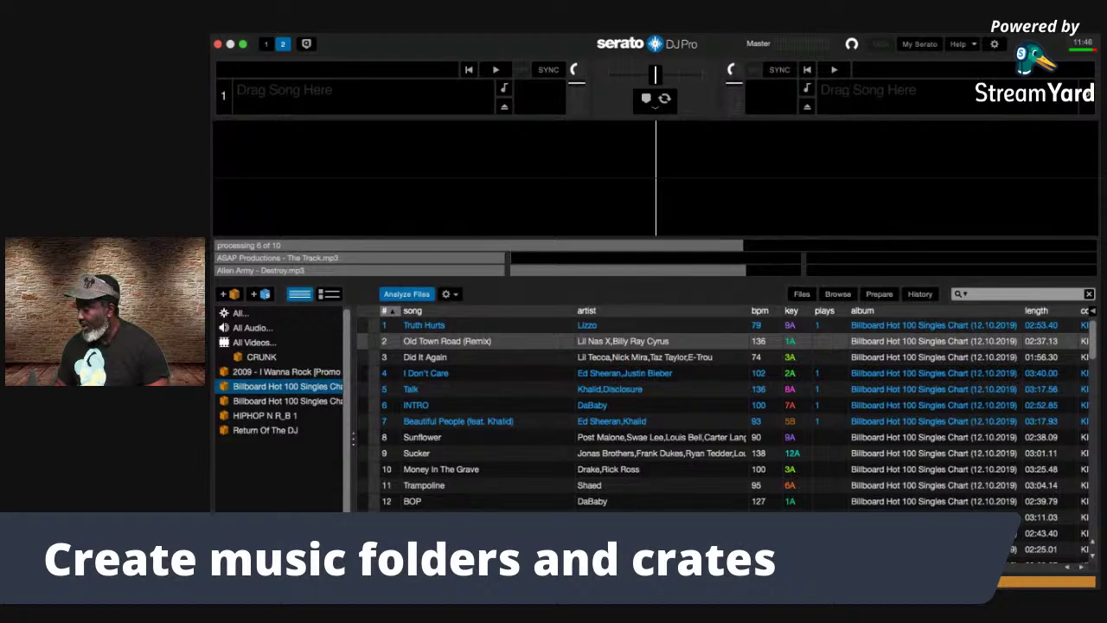
{"action": "scroll", "coordinate": [1016, 367], "scroll_direction": "right", "scroll_amount": 5}
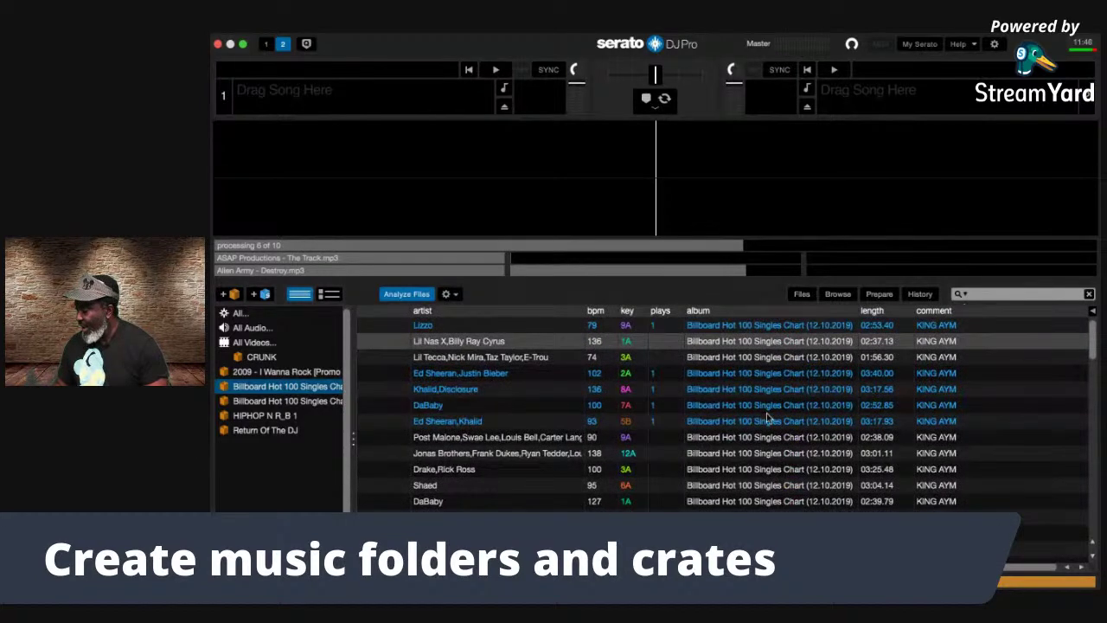
{"action": "left_click", "coordinate": [1092, 313]}
{"action": "left_click", "coordinate": [1073, 478]}
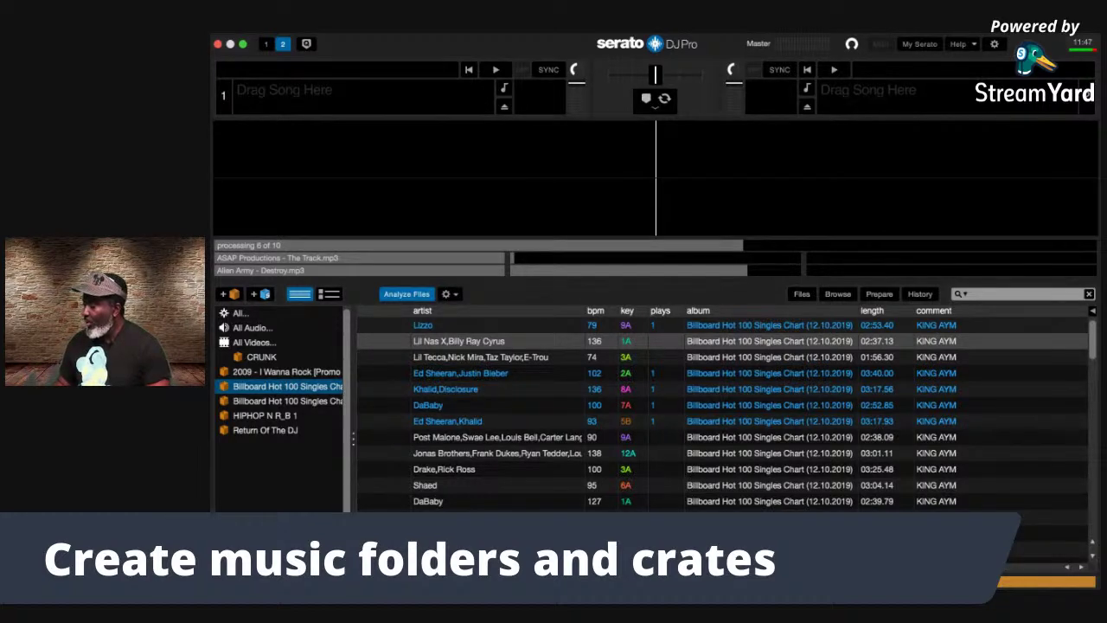
{"action": "scroll", "coordinate": [1037, 555], "scroll_direction": "right", "scroll_amount": 5}
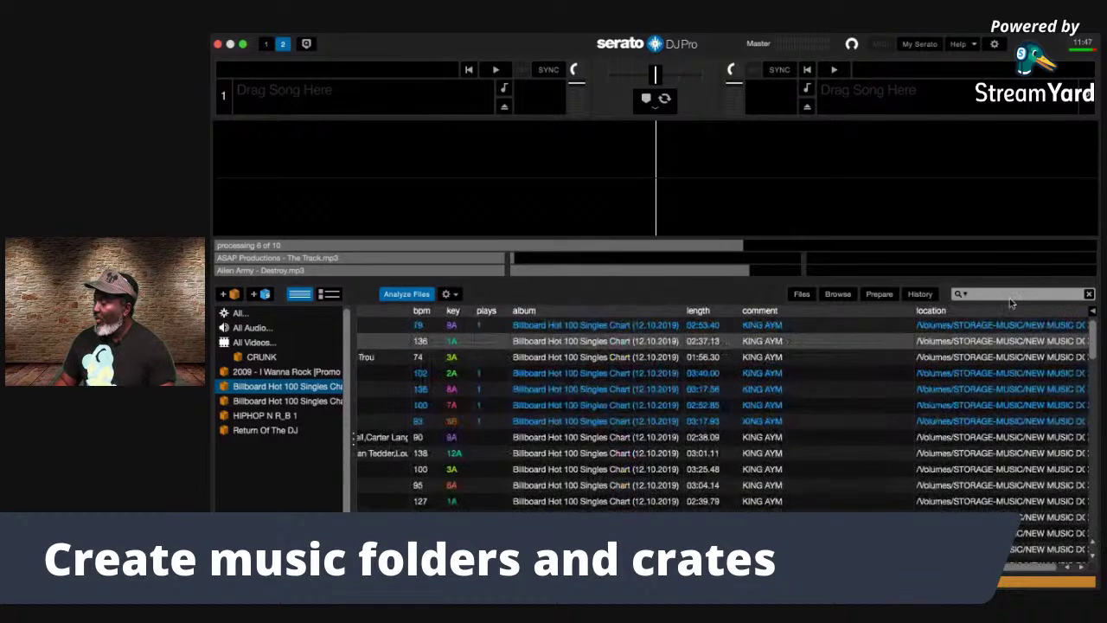
Step: Place the first Billboard crate's location column before album and widen it to fit the full folder paths
{"action": "left_click", "coordinate": [702, 335]}
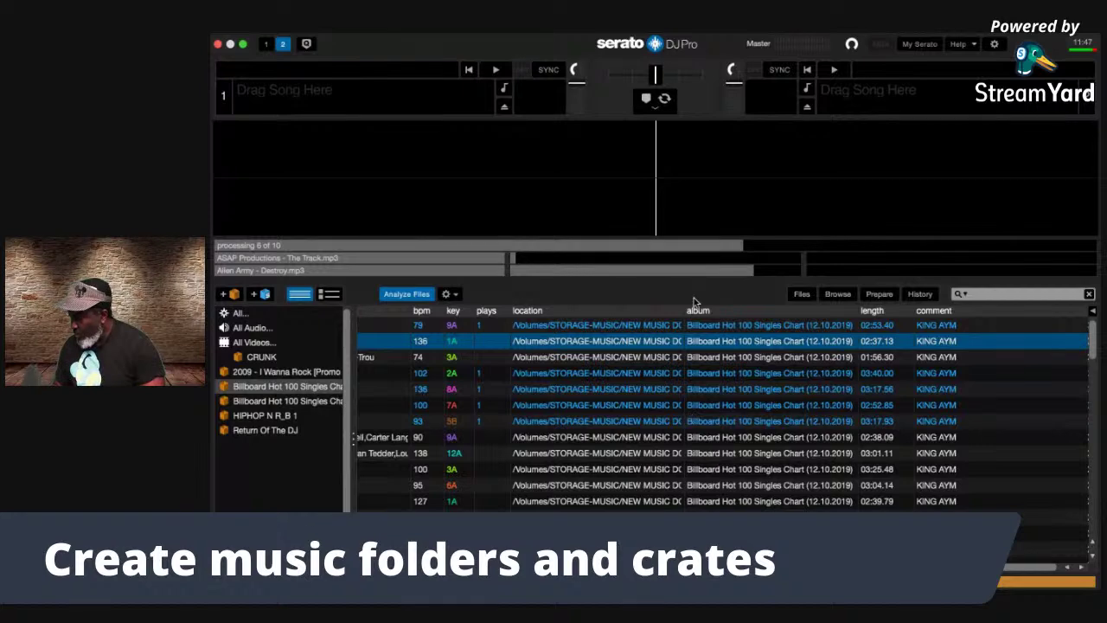
{"action": "left_click_drag", "start_coordinate": [683, 311], "coordinate": [1012, 313]}
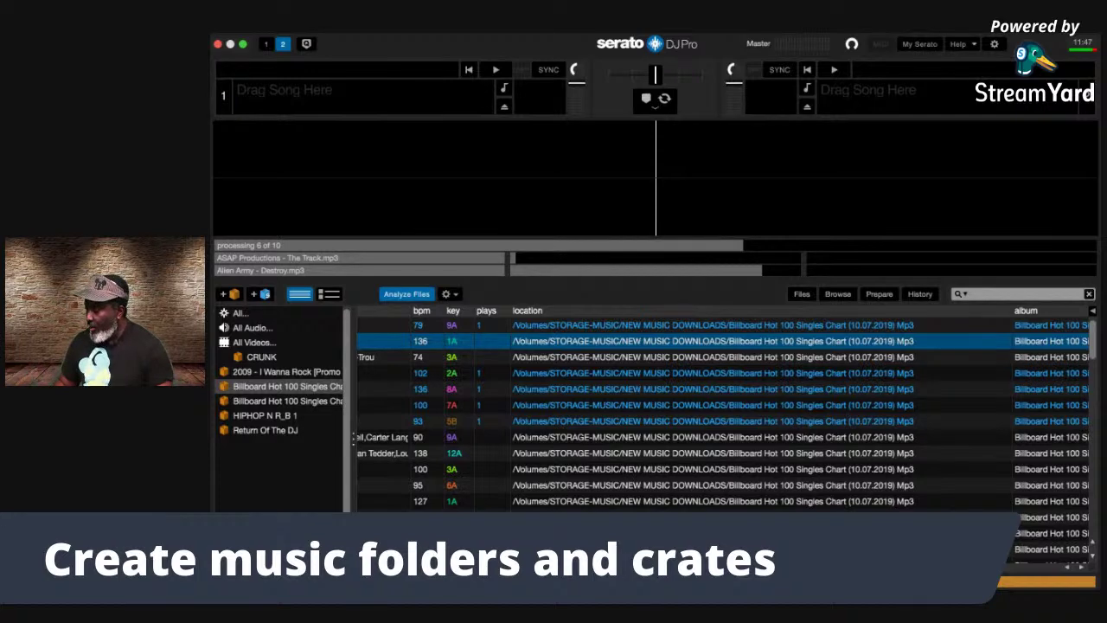
Step: Load the track Truth Hurts from the first Billboard crate onto deck 1
{"action": "scroll", "coordinate": [605, 406], "scroll_direction": "left", "scroll_amount": 10}
{"action": "left_click", "coordinate": [422, 326]}
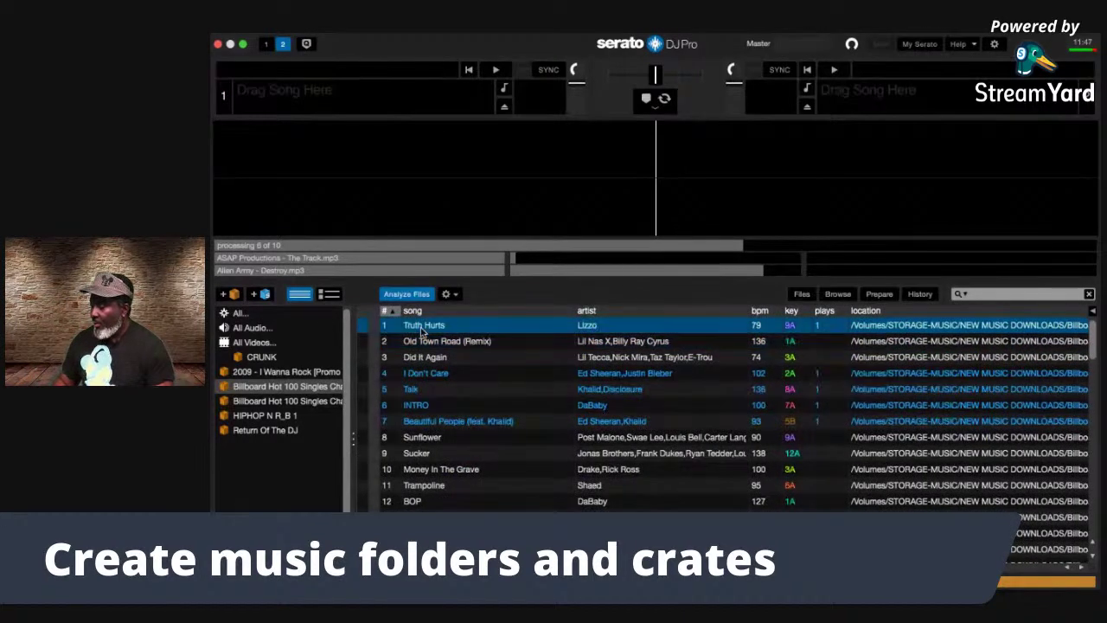
{"action": "key", "text": "shift+Left"}
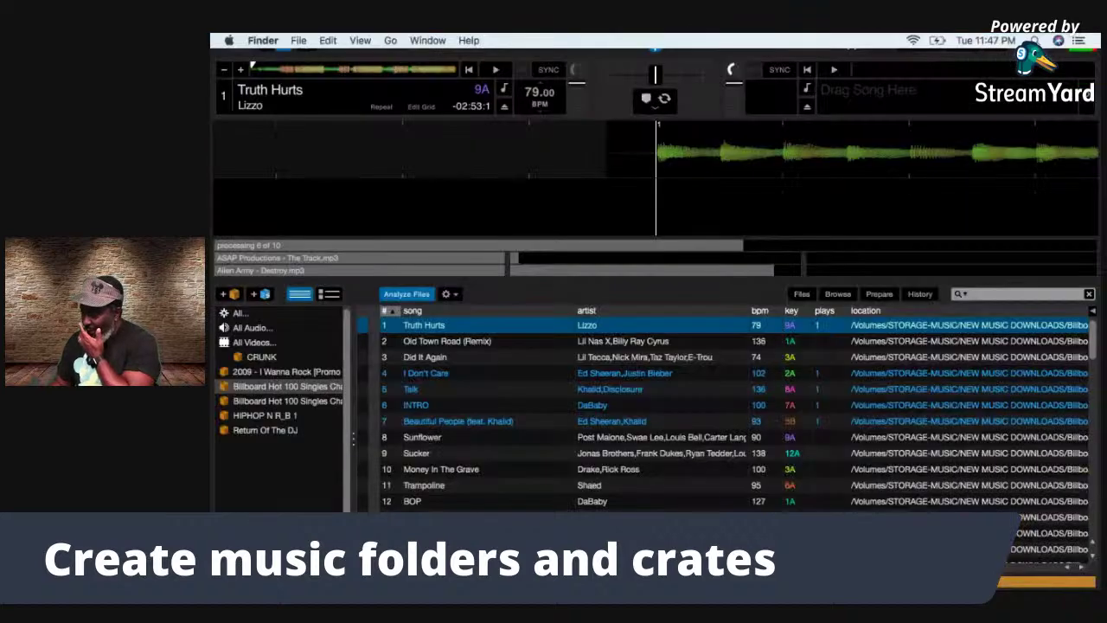
Step: Switch to a new Finder window and open the NEW MUSIC DOWNLOADS folder on the STORAGE-MUSIC drive
{"action": "key", "text": "super+n"}
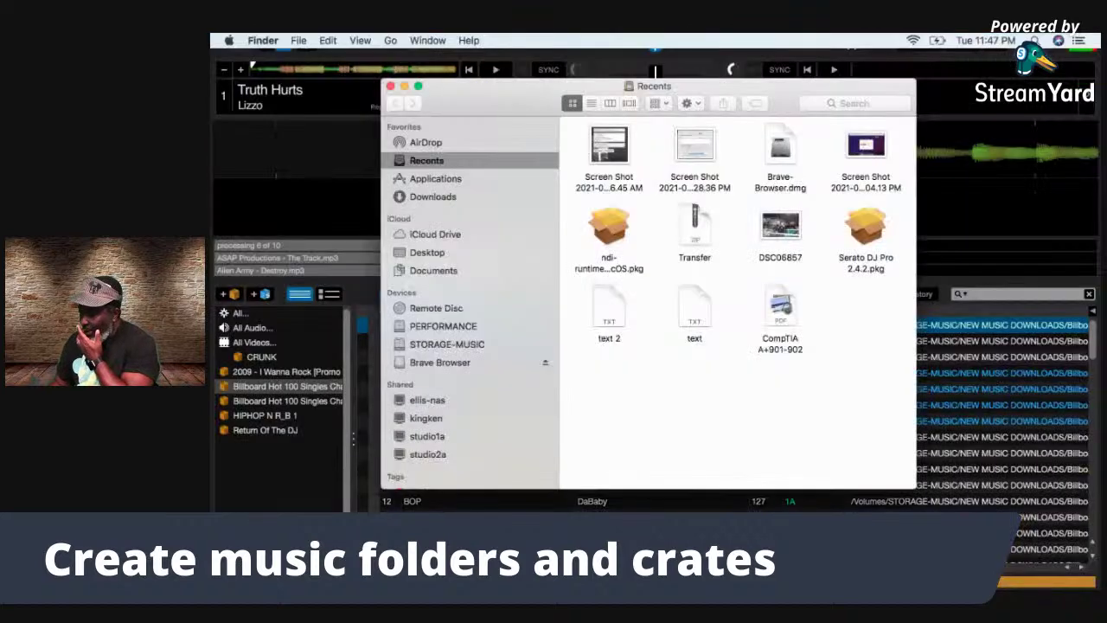
{"action": "left_click", "coordinate": [472, 346]}
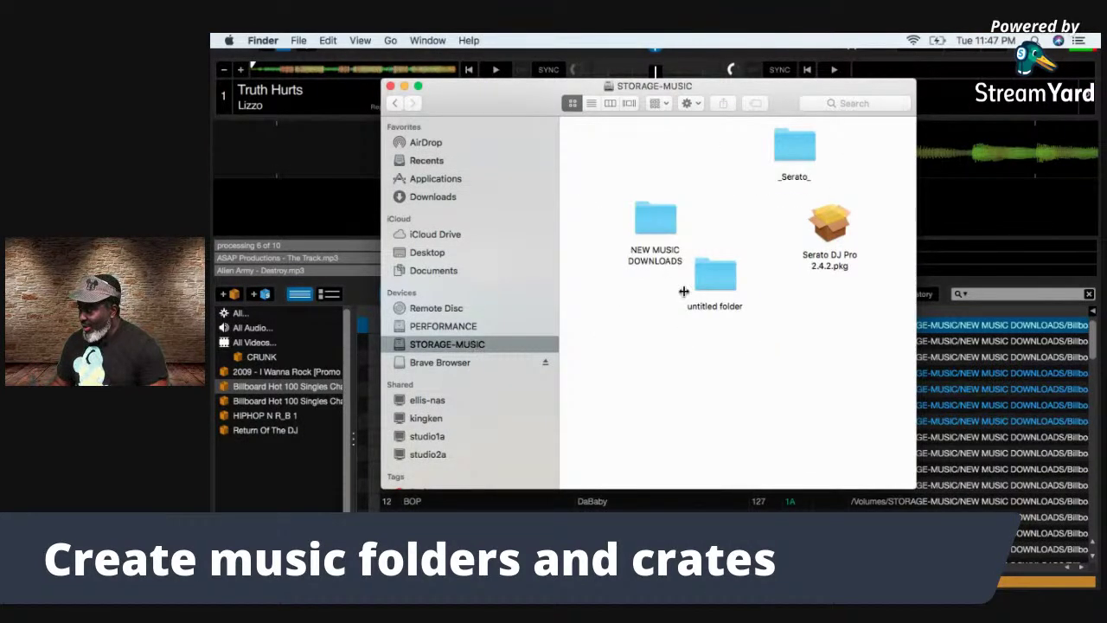
{"action": "left_click", "coordinate": [650, 220]}
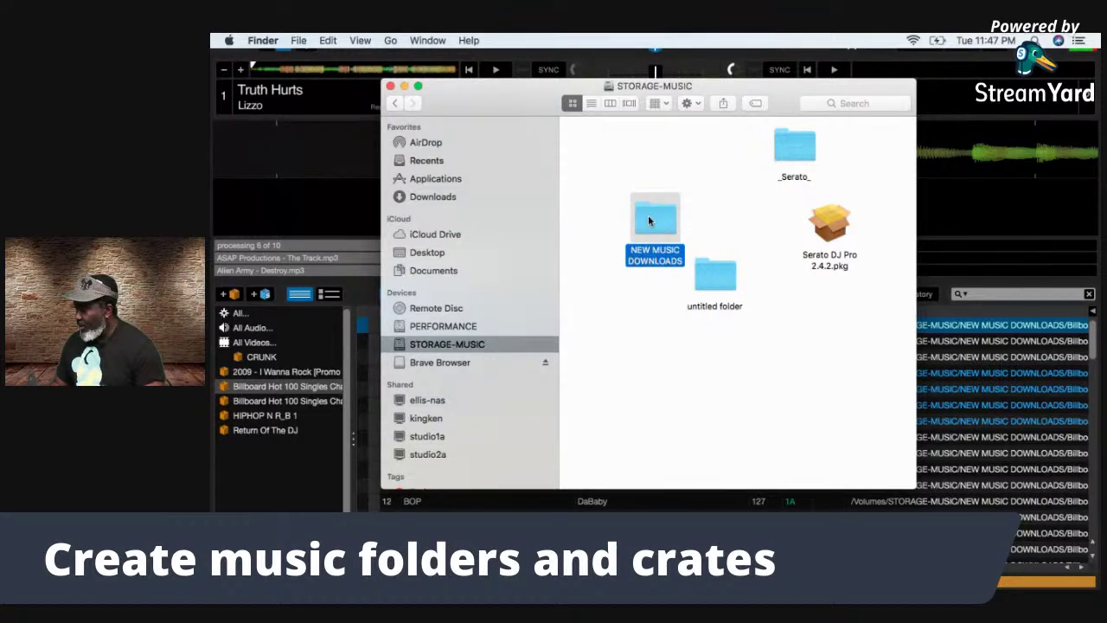
{"action": "double_click", "coordinate": [648, 219]}
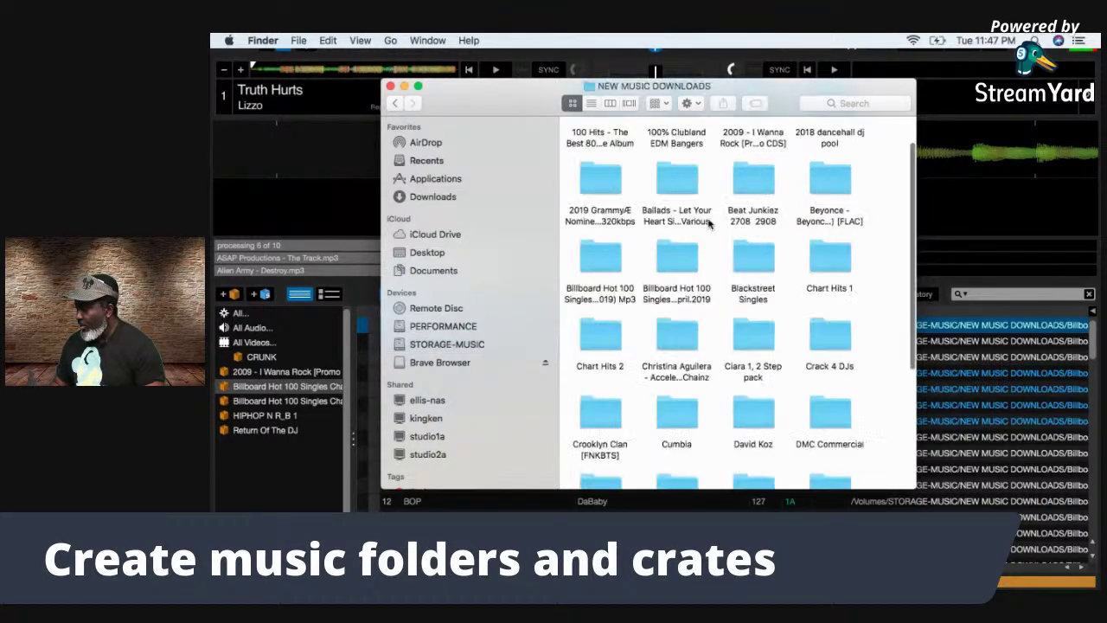
Step: Create a Serato crate from the 100 Hits - The Best 80s Groove Album folder and open it
{"action": "scroll", "coordinate": [827, 329], "scroll_direction": "down", "scroll_amount": 5}
{"action": "scroll", "coordinate": [828, 329], "scroll_direction": "up", "scroll_amount": 6}
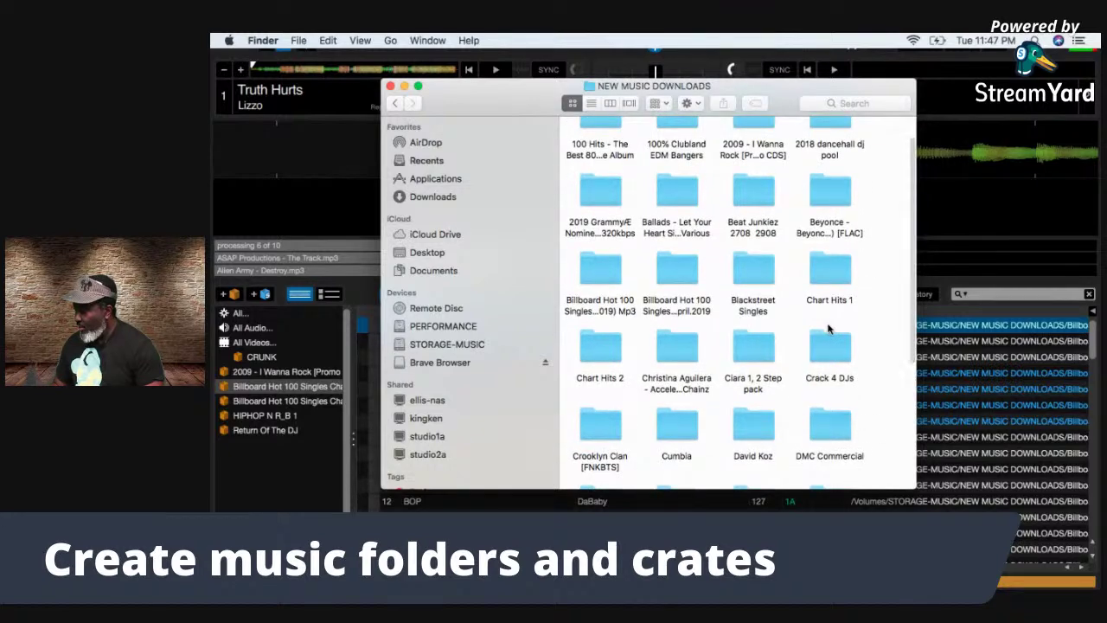
{"action": "scroll", "coordinate": [827, 329], "scroll_direction": "down", "scroll_amount": 5}
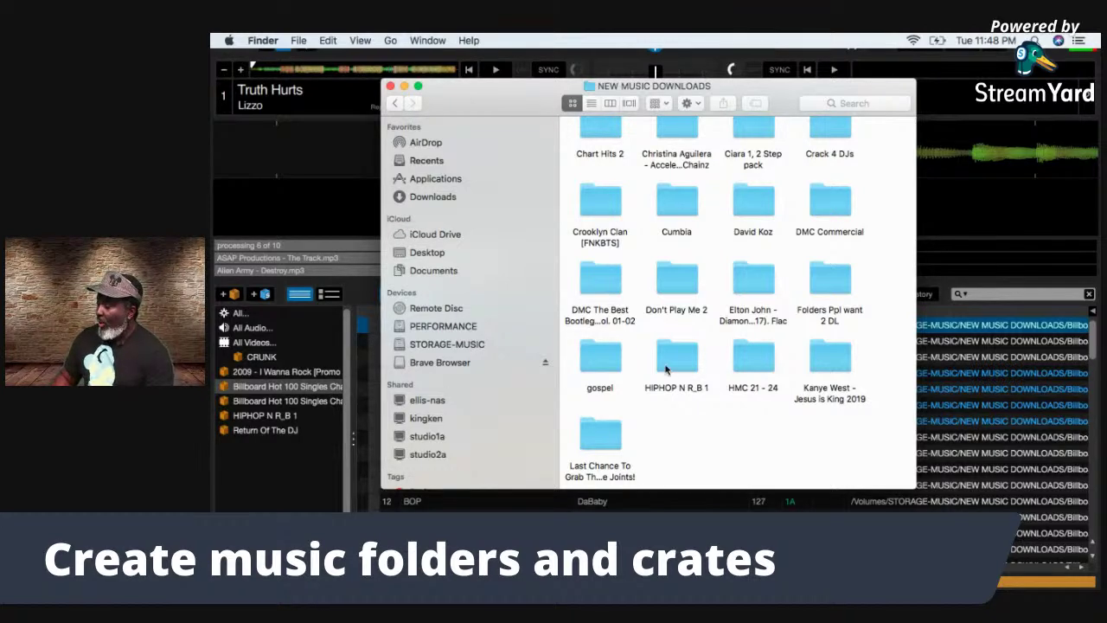
{"action": "scroll", "coordinate": [822, 380], "scroll_direction": "up", "scroll_amount": 5}
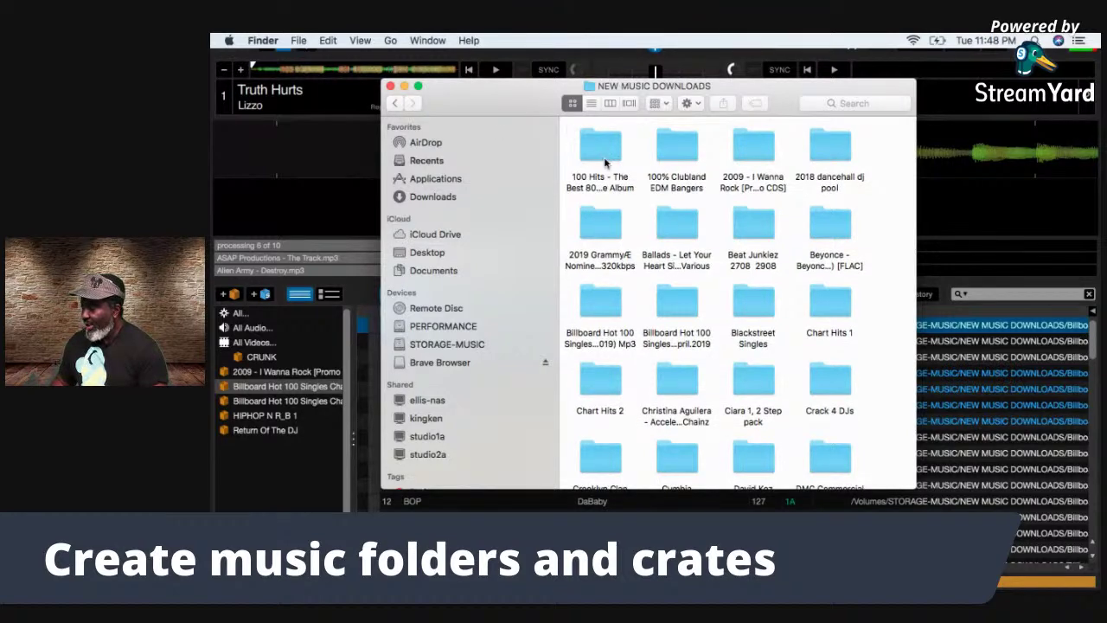
{"action": "left_click_drag", "start_coordinate": [607, 156], "coordinate": [286, 501]}
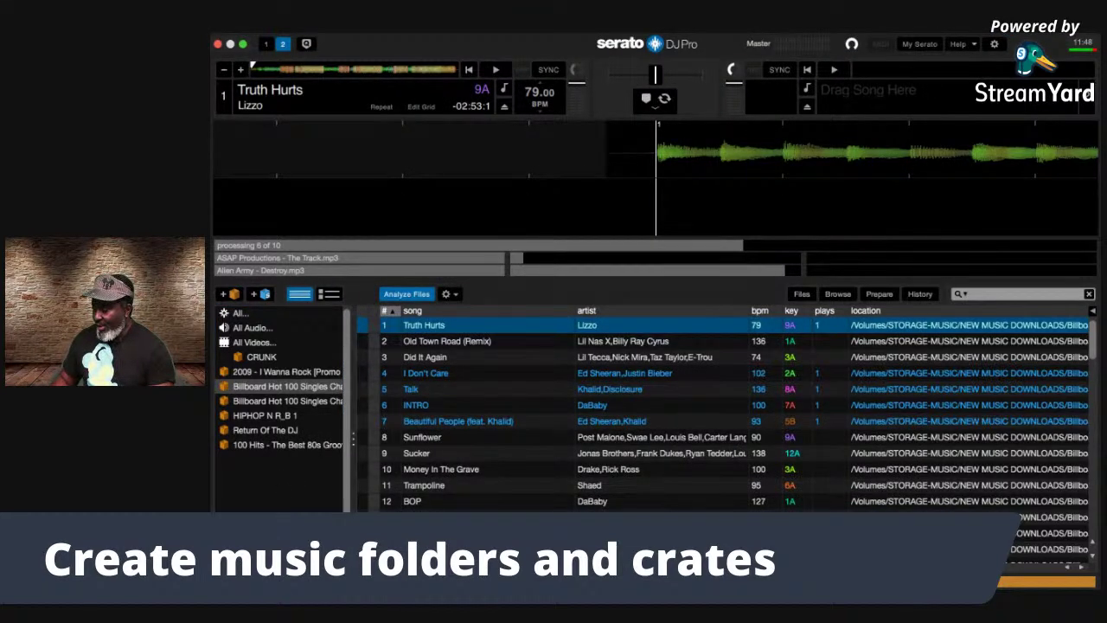
{"action": "left_click", "coordinate": [262, 446]}
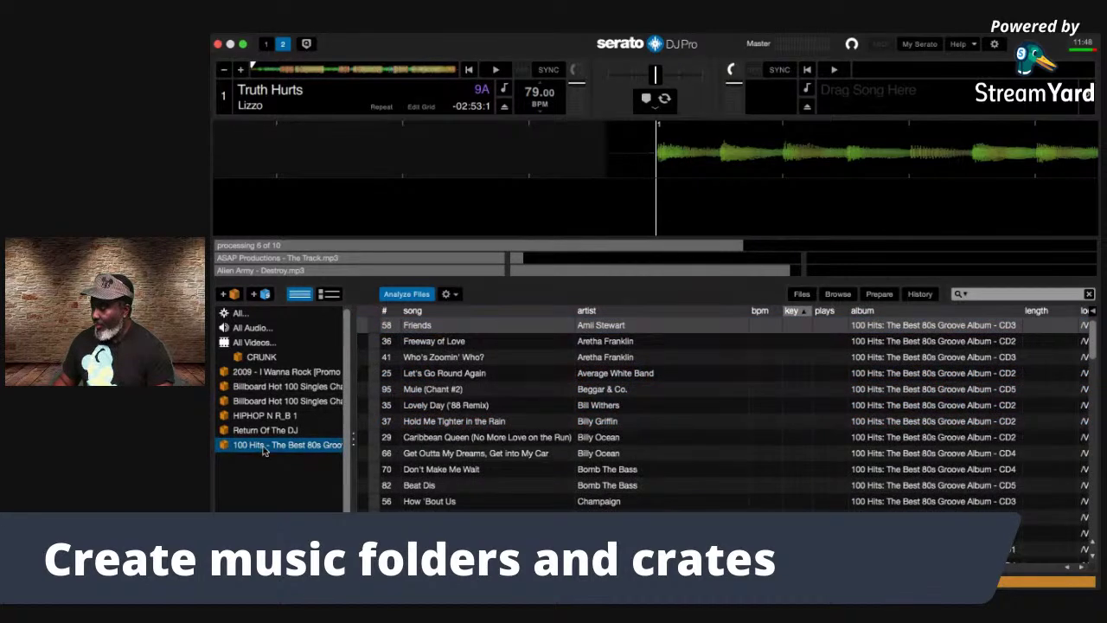
Step: Bring the NEW MUSIC DOWNLOADS Finder window back in front of Serato and look through its remaining folders
{"action": "key", "text": "ctrl+Up"}
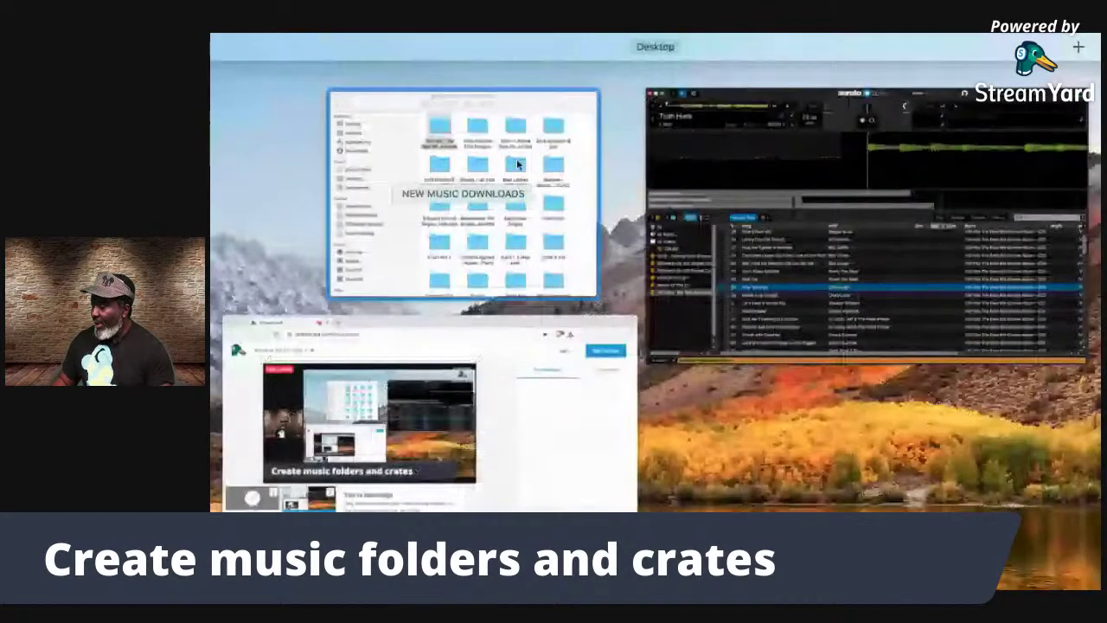
{"action": "left_click", "coordinate": [545, 99]}
{"action": "key", "text": "ctrl+Up"}
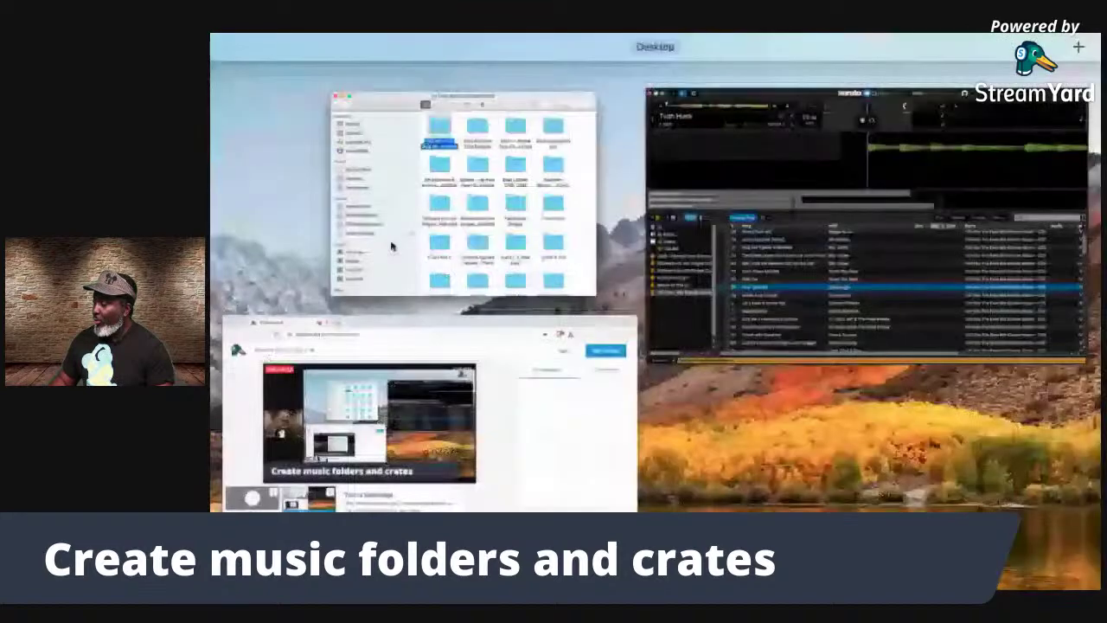
{"action": "left_click", "coordinate": [462, 217]}
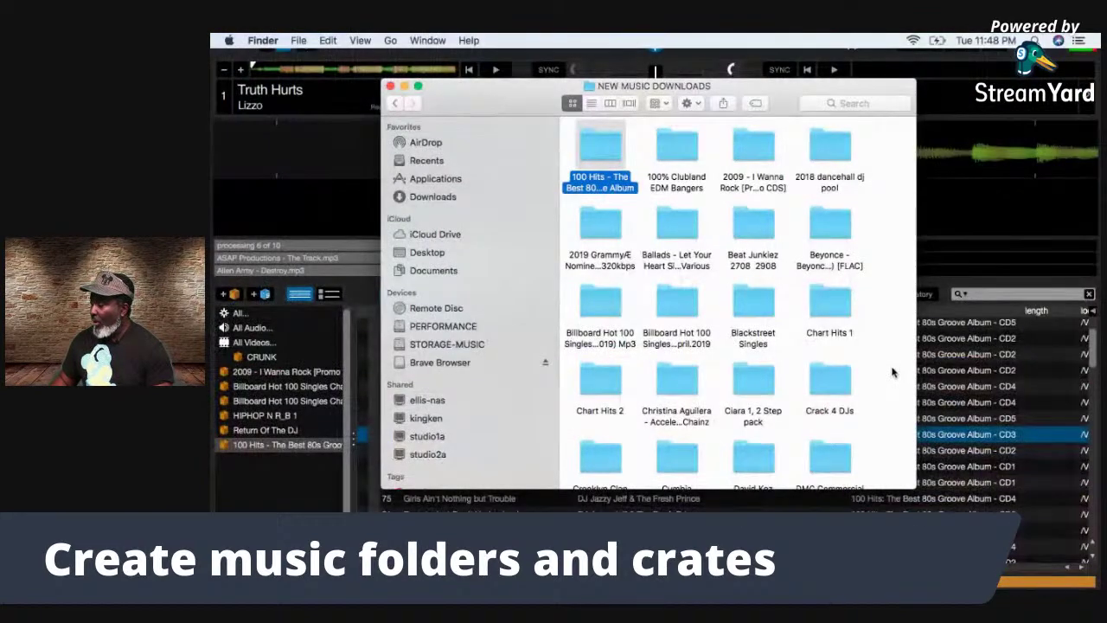
{"action": "scroll", "coordinate": [893, 377], "scroll_direction": "down", "scroll_amount": 5}
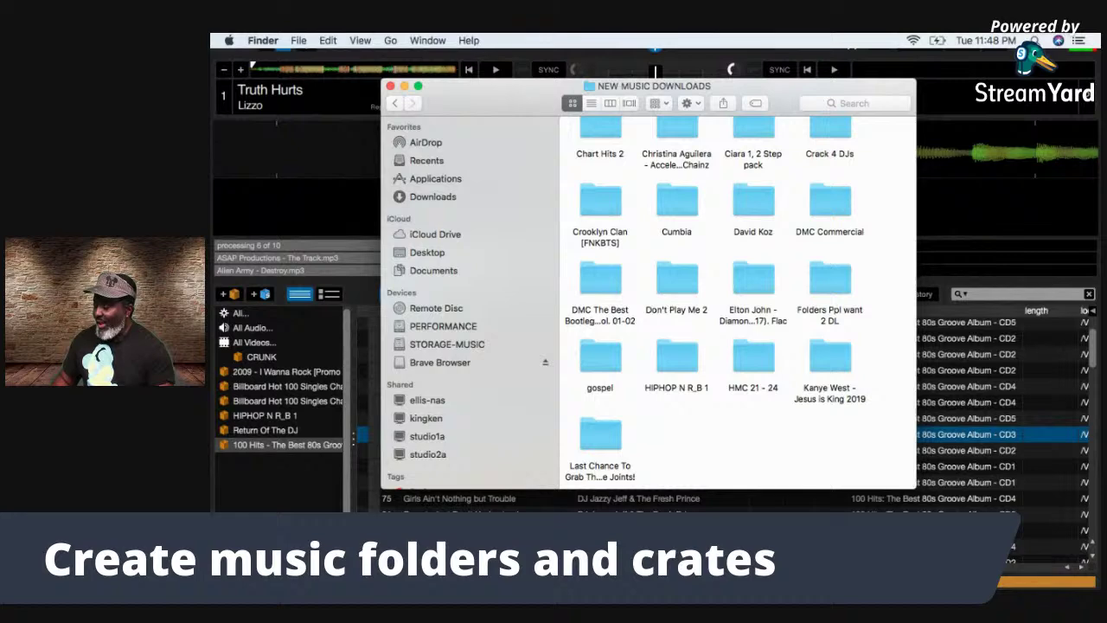
{"action": "scroll", "coordinate": [342, 448], "scroll_direction": "right", "scroll_amount": 5}
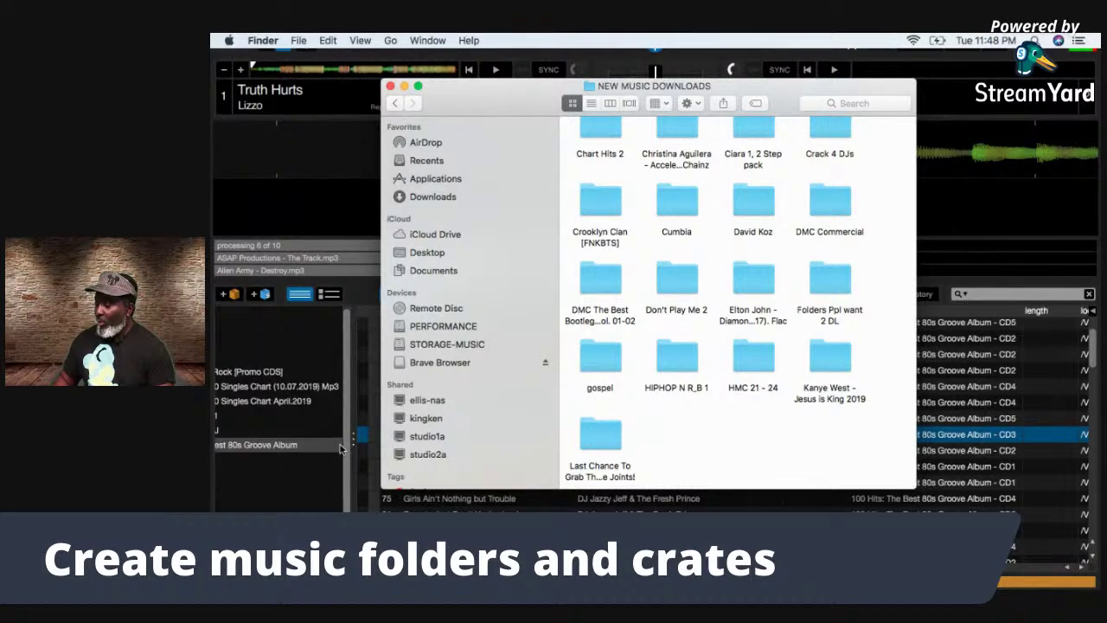
{"action": "key", "text": "super+Tab"}
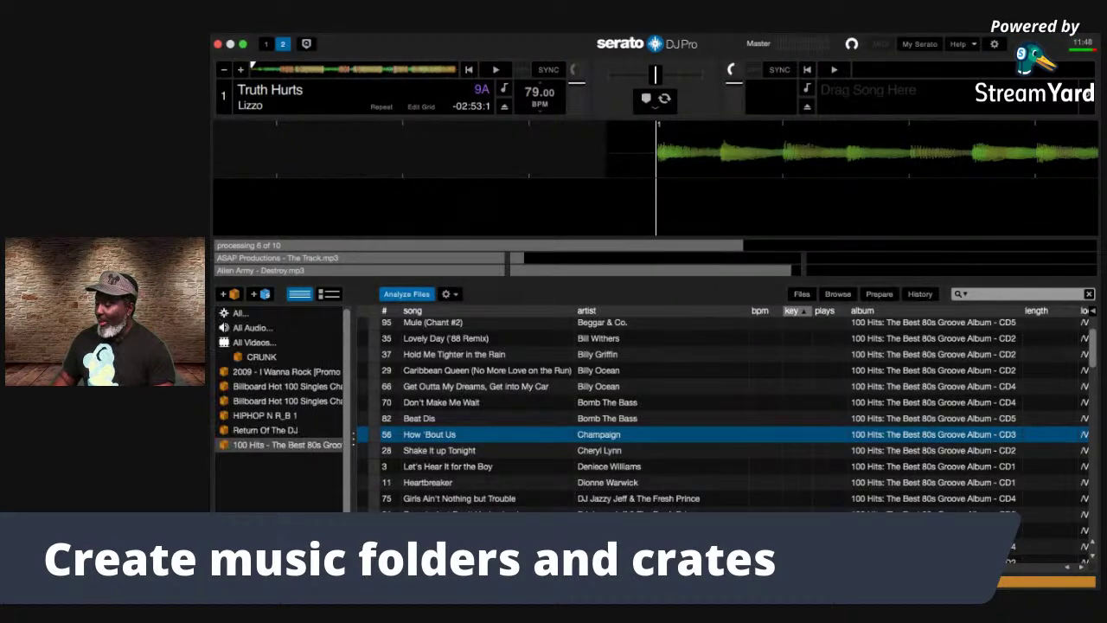
{"action": "key", "text": "ctrl+Up"}
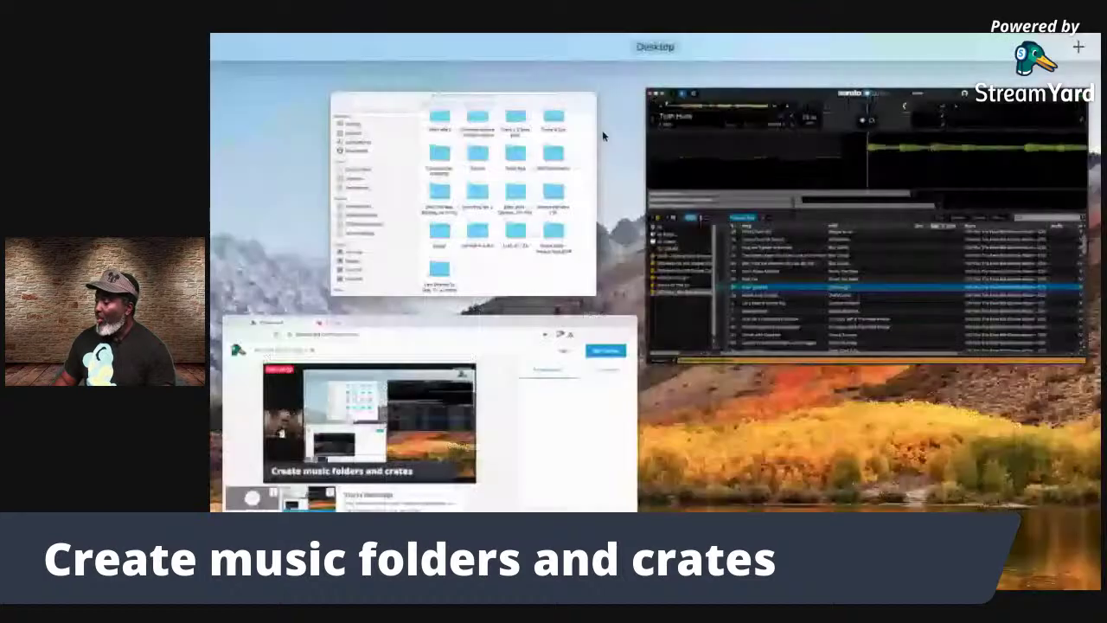
{"action": "left_click", "coordinate": [546, 176]}
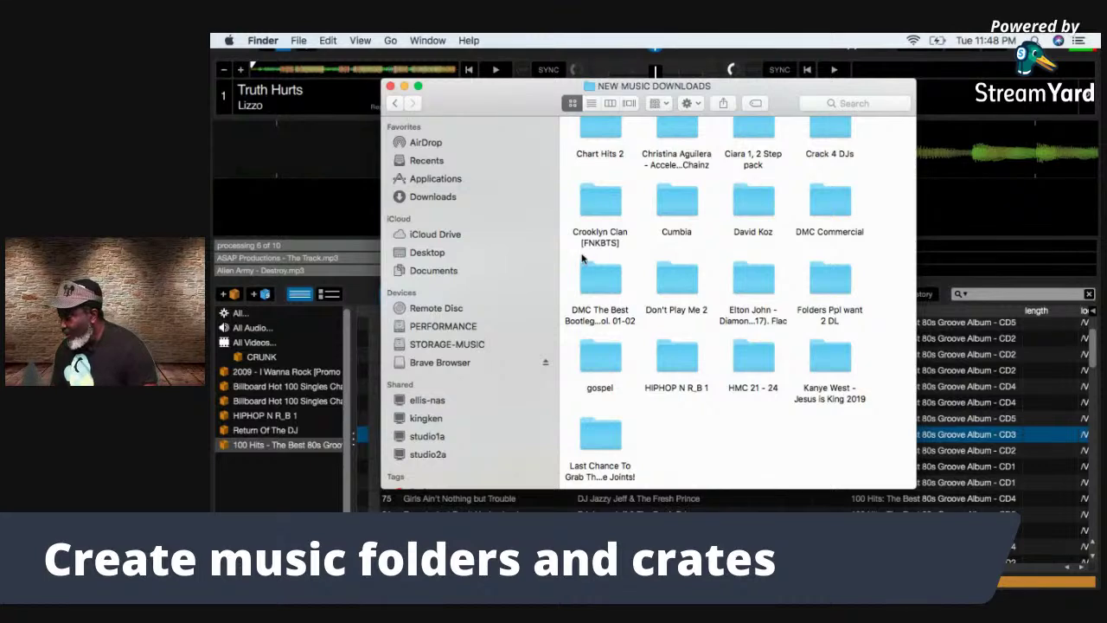
Step: Examine the tracks inside the Crooklyn Clan [FNKBTS] folder and return to NEW MUSIC DOWNLOADS
{"action": "left_click", "coordinate": [595, 208]}
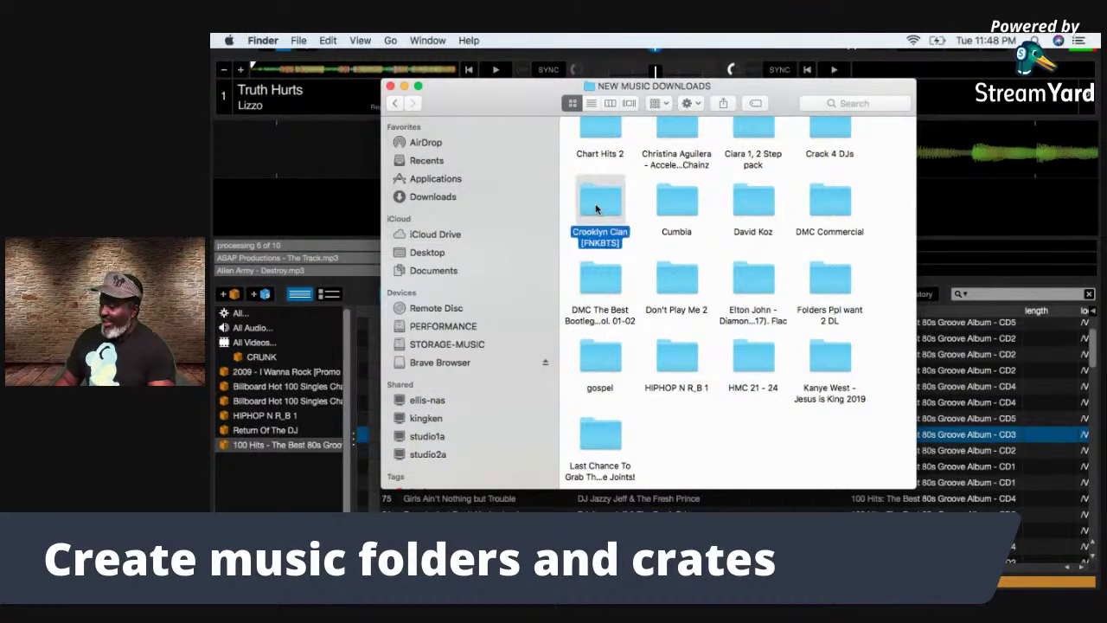
{"action": "left_click", "coordinate": [617, 247]}
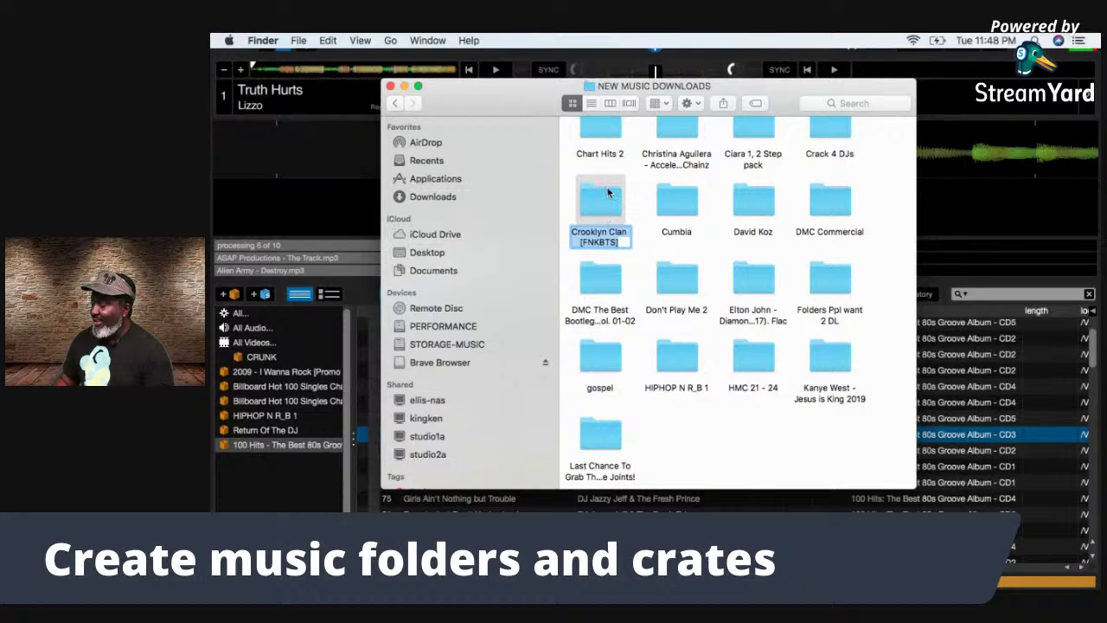
{"action": "key", "text": "Return"}
{"action": "double_click", "coordinate": [609, 208]}
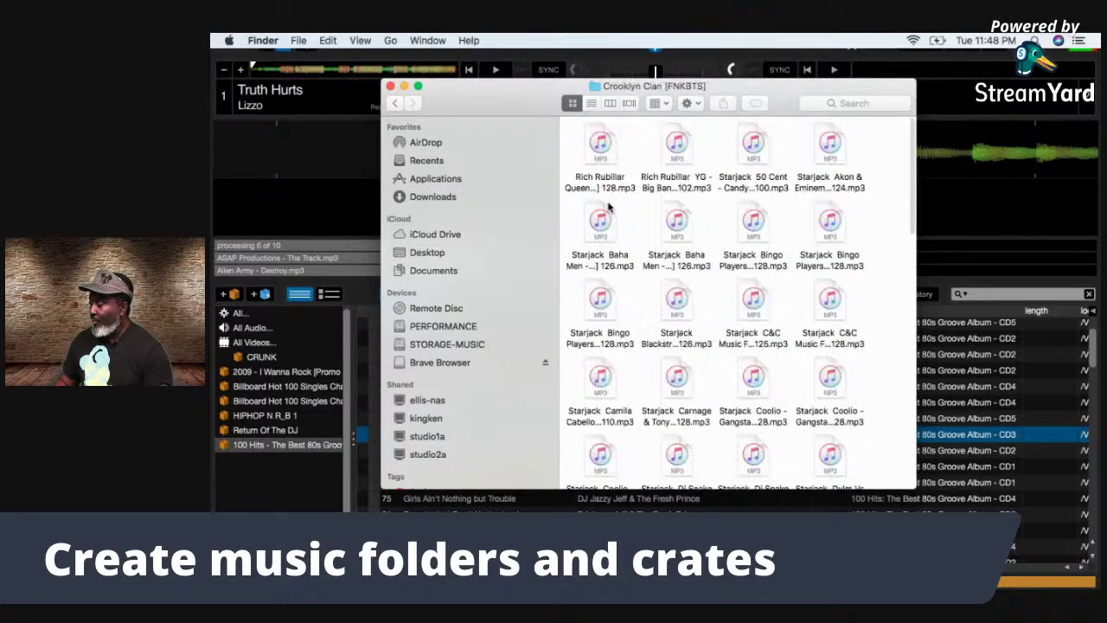
{"action": "left_click", "coordinate": [395, 103]}
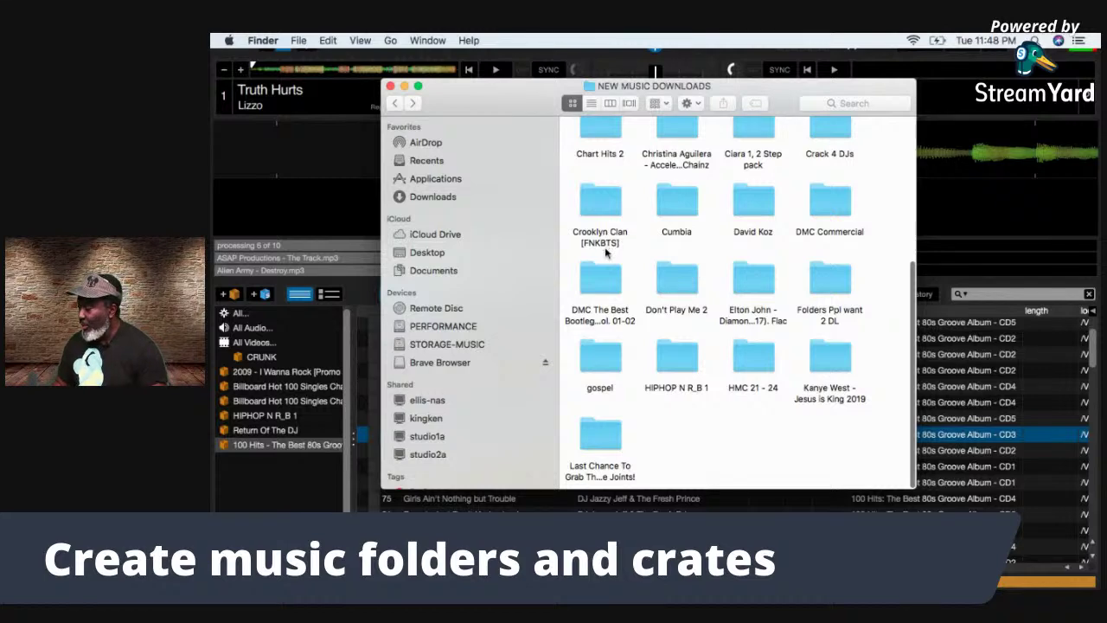
Step: Create a Serato crate from the Crooklyn Clan [FNKBTS] folder and rename it Crooklyn Clan
{"action": "left_click_drag", "start_coordinate": [607, 202], "coordinate": [260, 483]}
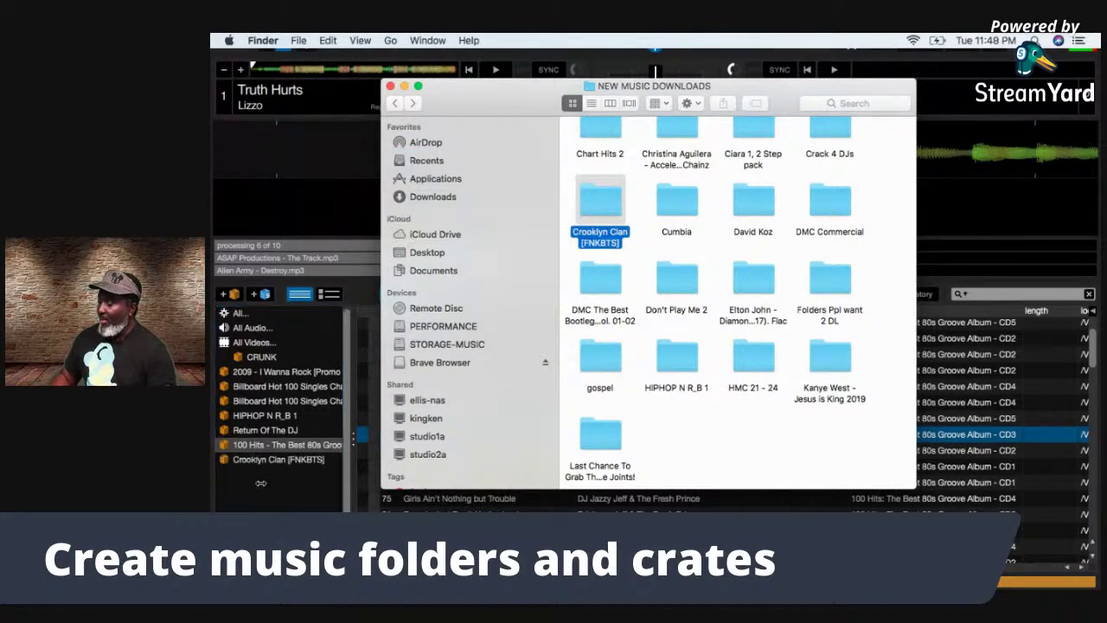
{"action": "left_click", "coordinate": [314, 464]}
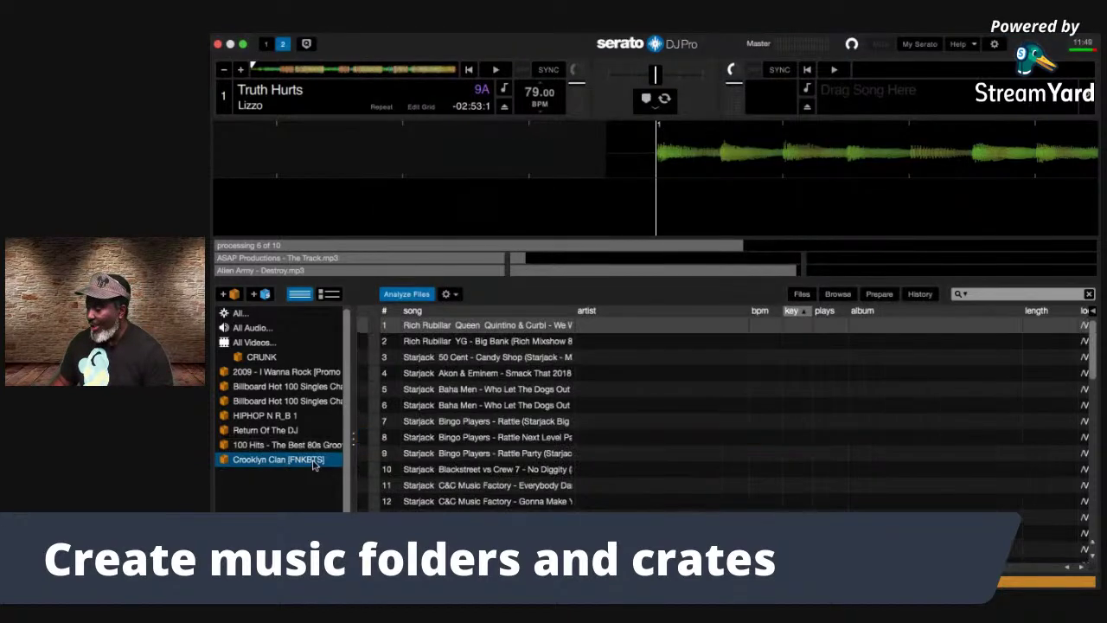
{"action": "double_click", "coordinate": [314, 464]}
{"action": "left_click", "coordinate": [327, 461]}
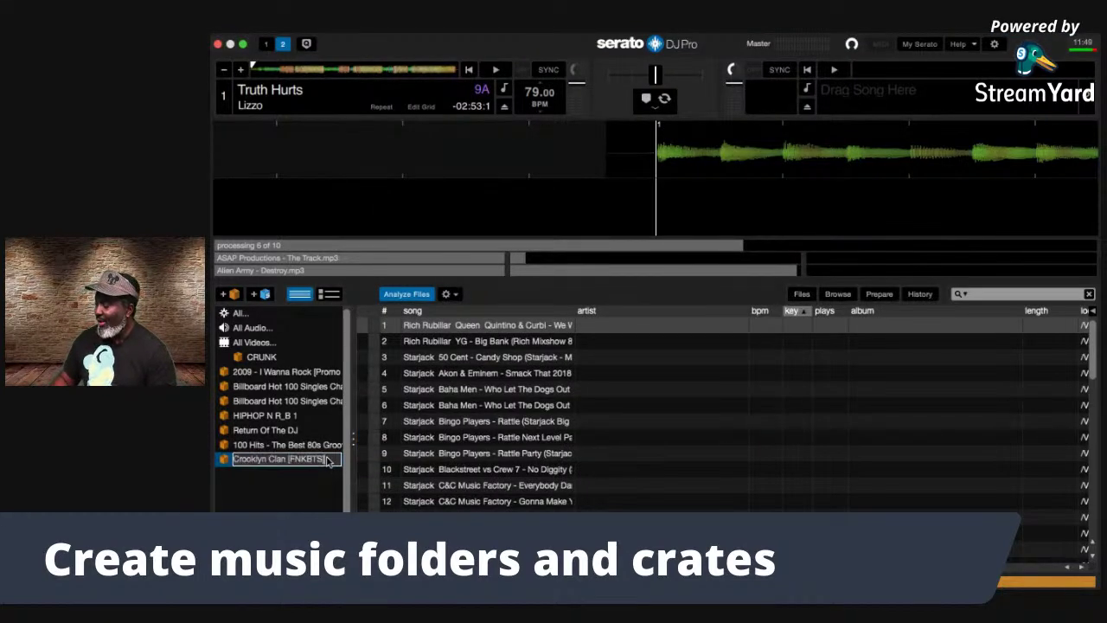
{"action": "key", "text": "BackSpace"}
{"action": "key", "text": "BackSpace"}
{"action": "key", "text": "BackSpace"}
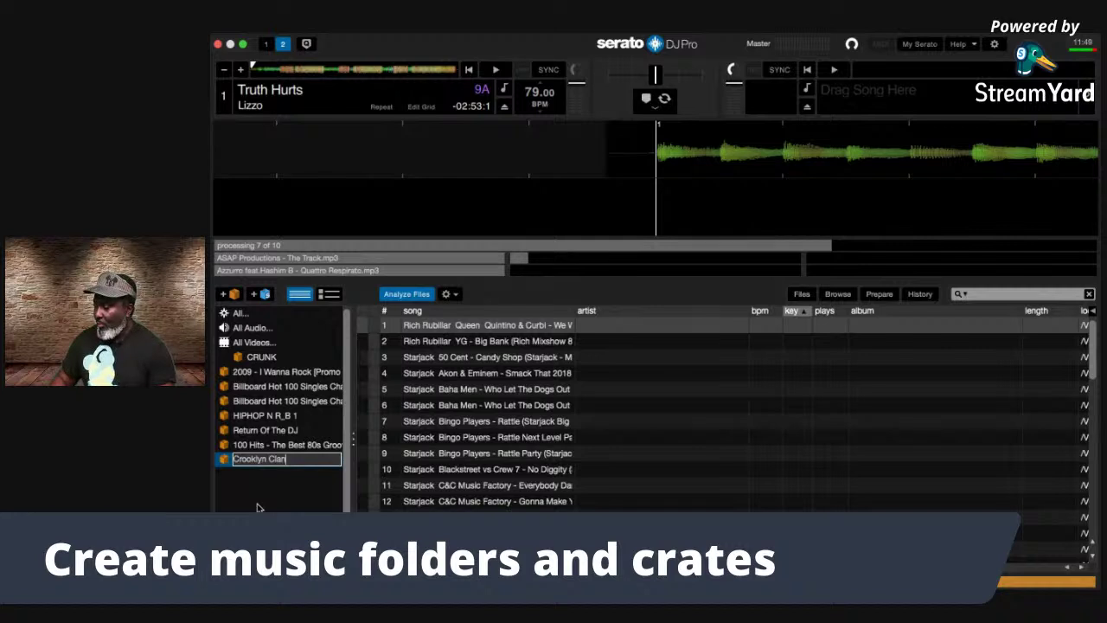
{"action": "left_click", "coordinate": [287, 373]}
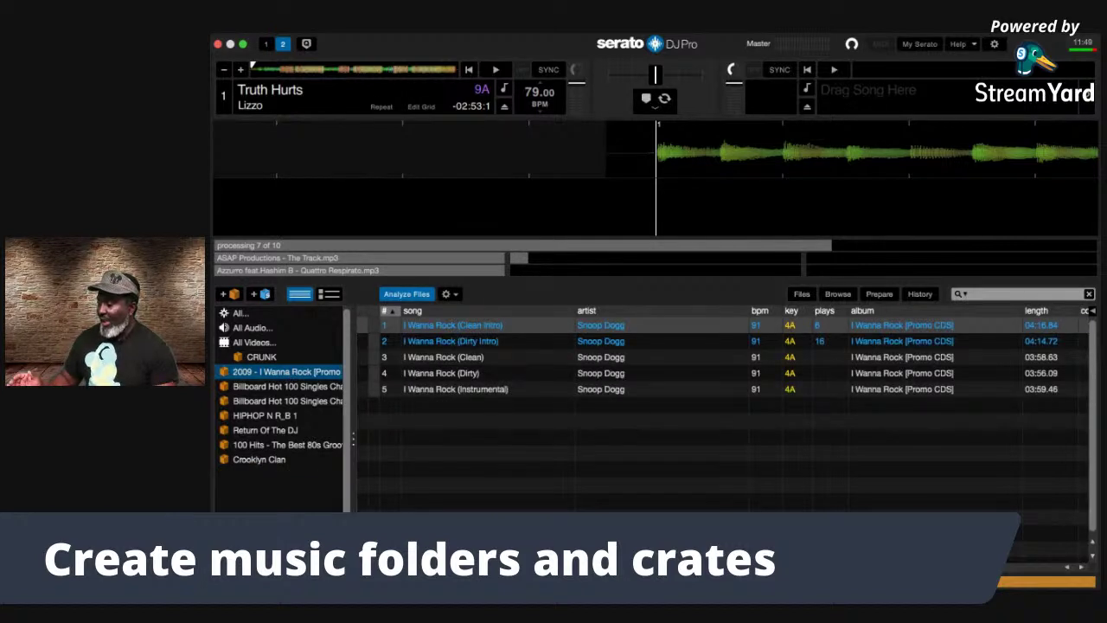
Step: Widen the song column in the Crooklyn Clan crate and check the artist and bpm fields of several tracks
{"action": "left_click", "coordinate": [260, 459]}
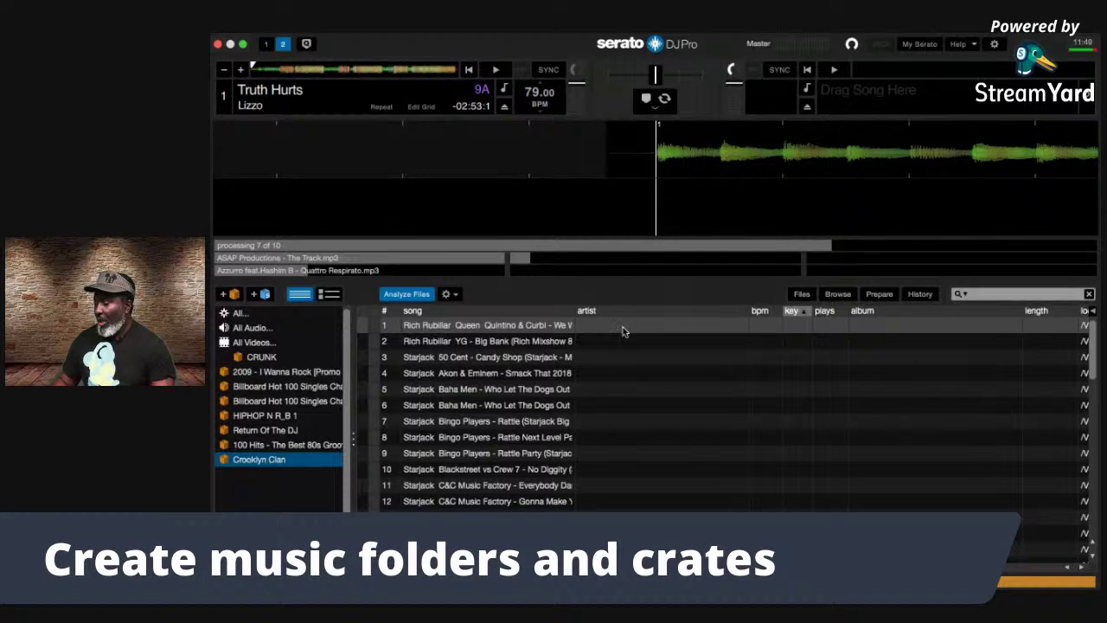
{"action": "left_click_drag", "start_coordinate": [575, 313], "coordinate": [692, 310]}
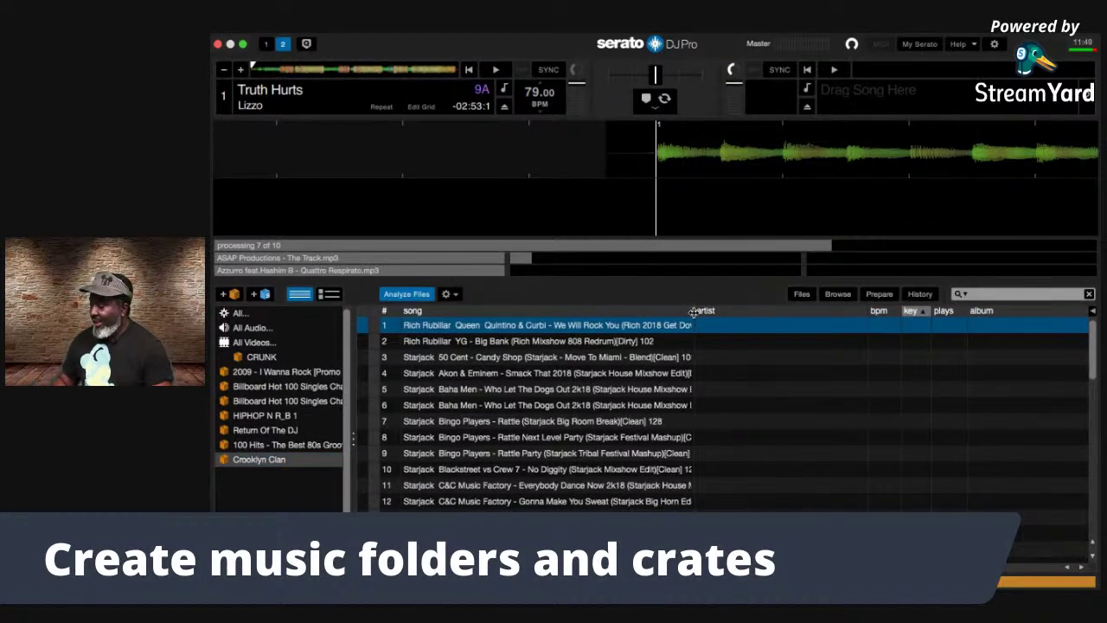
{"action": "left_click", "coordinate": [753, 342]}
{"action": "left_click", "coordinate": [758, 373]}
{"action": "left_click", "coordinate": [762, 402]}
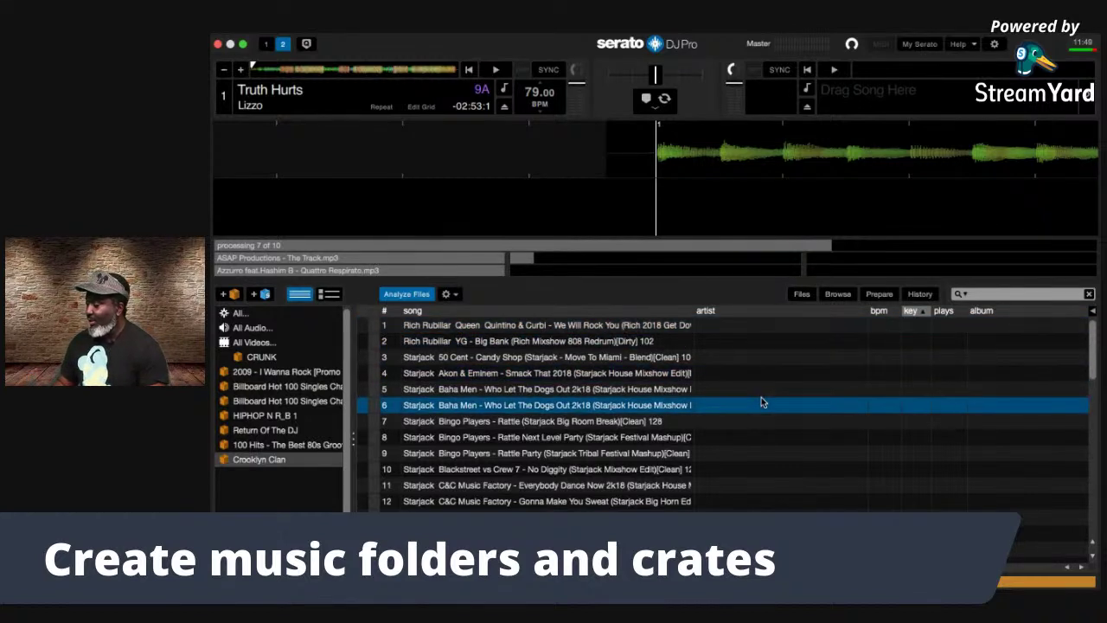
{"action": "left_click", "coordinate": [764, 455]}
{"action": "left_click", "coordinate": [752, 340]}
{"action": "left_click", "coordinate": [891, 326]}
{"action": "left_click", "coordinate": [886, 362]}
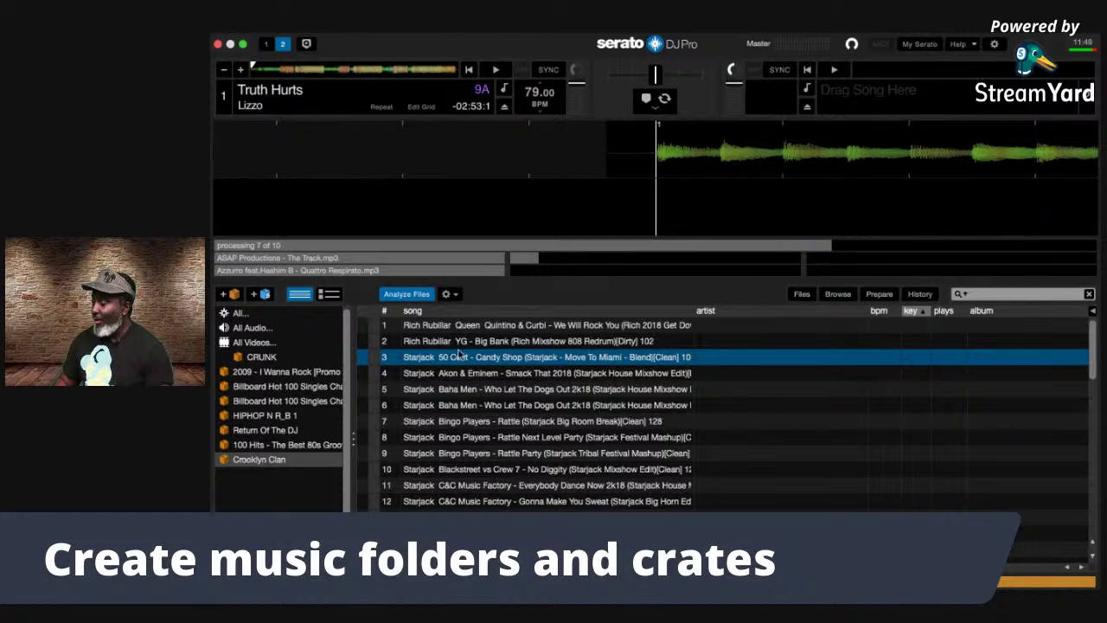
Step: Compare the track details and column layouts of the I Wanna Rock, Billboard Hot 100 and Crooklyn Clan crates and the full library
{"action": "left_click", "coordinate": [288, 388]}
{"action": "left_click", "coordinate": [286, 371]}
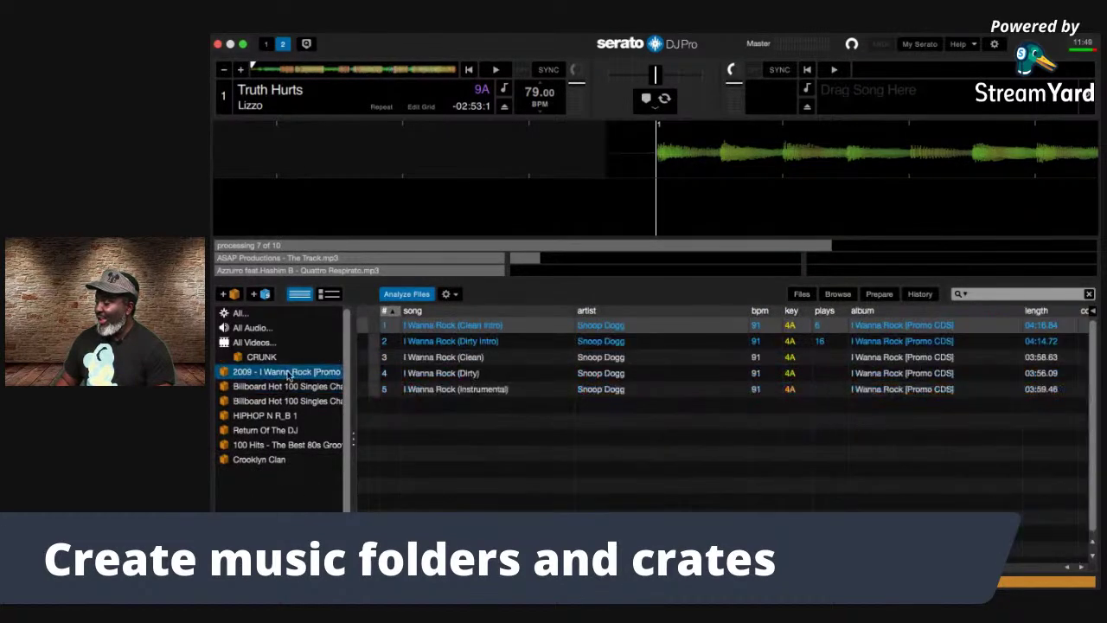
{"action": "left_click", "coordinate": [286, 355]}
{"action": "left_click", "coordinate": [286, 371]}
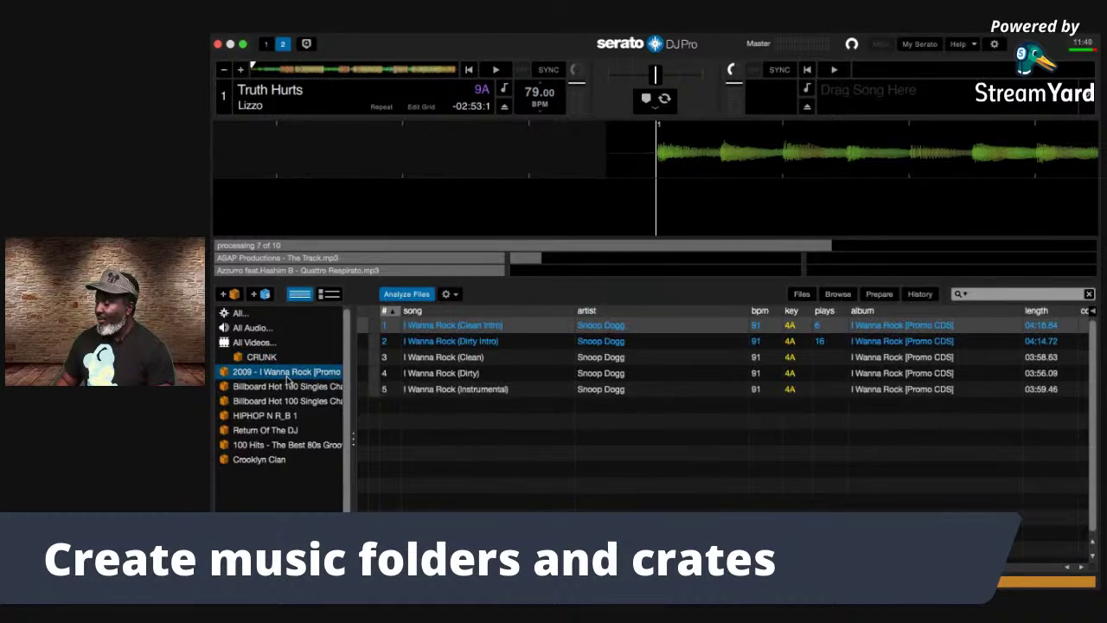
{"action": "left_click", "coordinate": [288, 387]}
{"action": "left_click", "coordinate": [282, 459]}
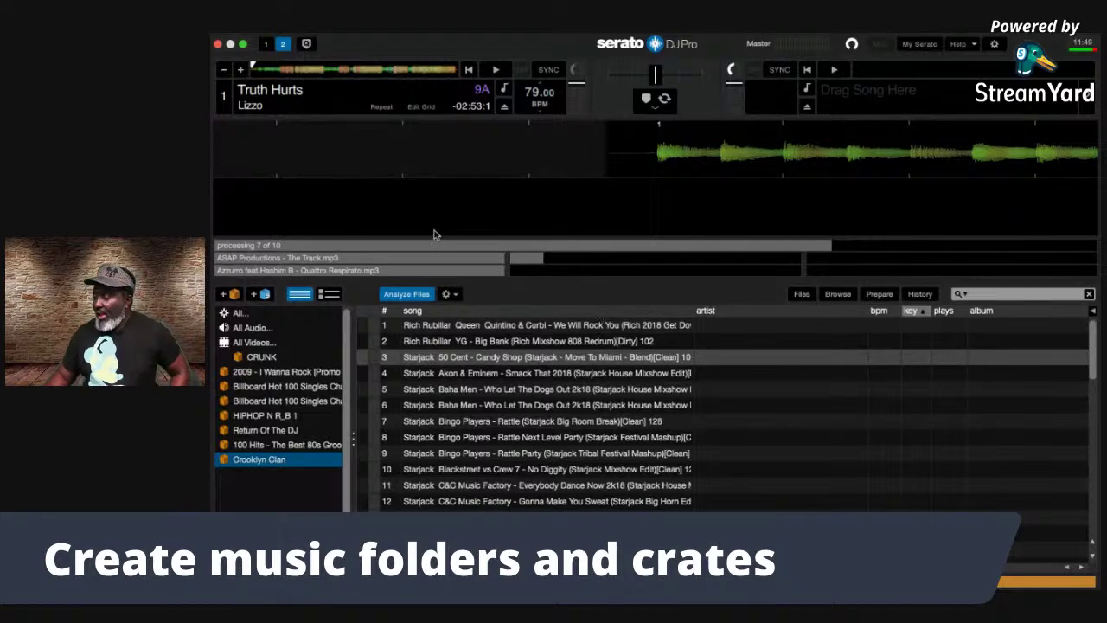
{"action": "left_click", "coordinate": [236, 315]}
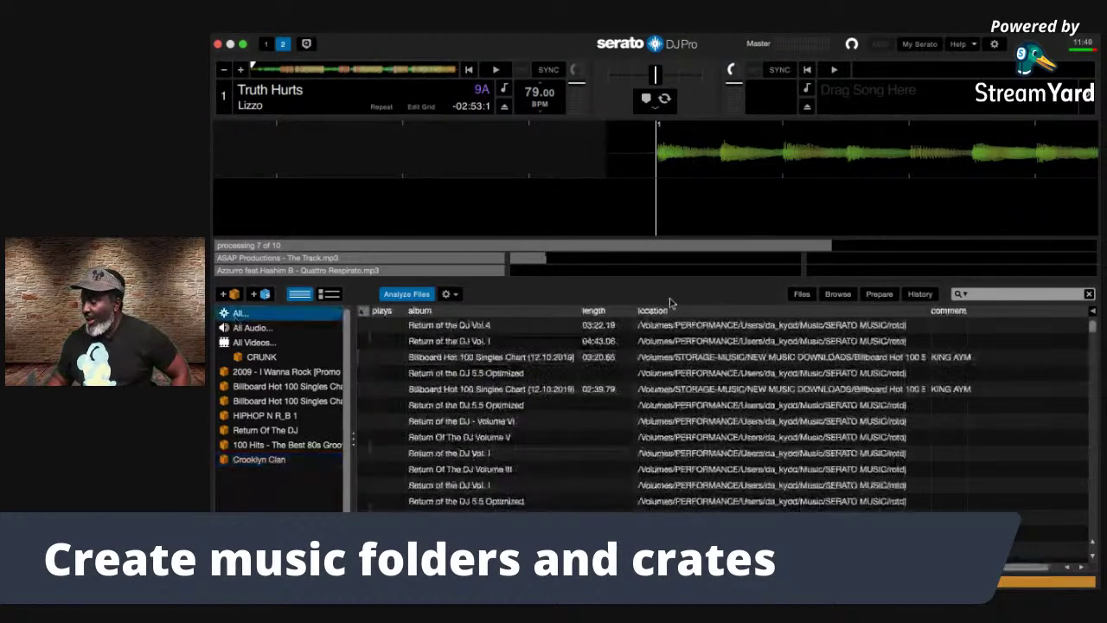
{"action": "left_click", "coordinate": [286, 374]}
{"action": "left_click", "coordinate": [285, 400]}
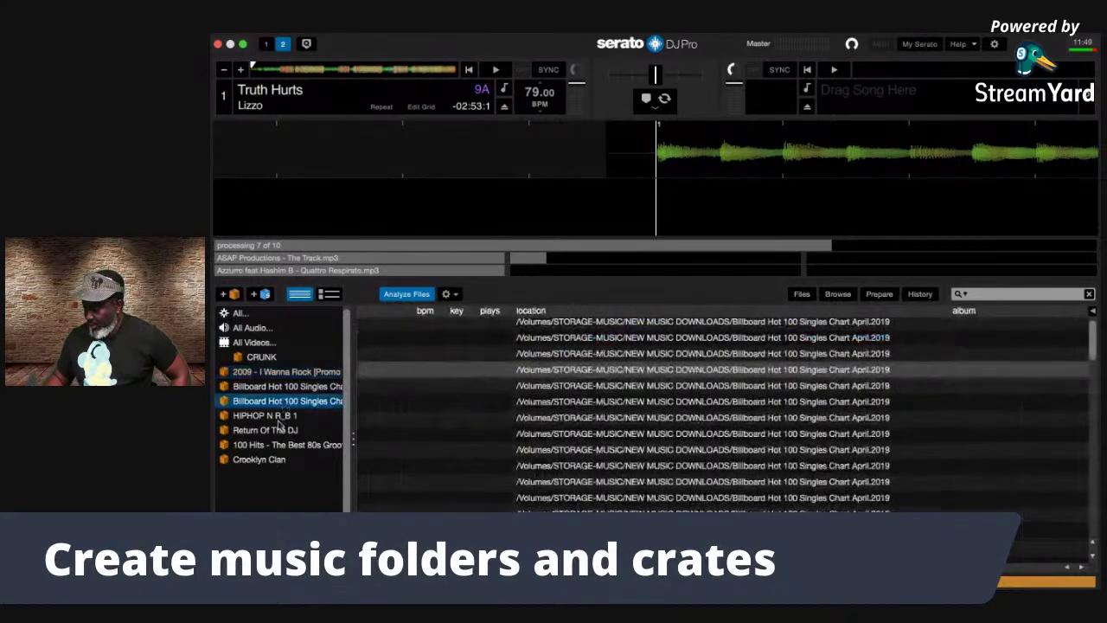
Step: Compare the track details and columns of the HIPHOP N R_B 1, Return Of The DJ, Crooklyn Clan and 100 Hits crates
{"action": "left_click", "coordinate": [279, 416]}
{"action": "left_click", "coordinate": [283, 431]}
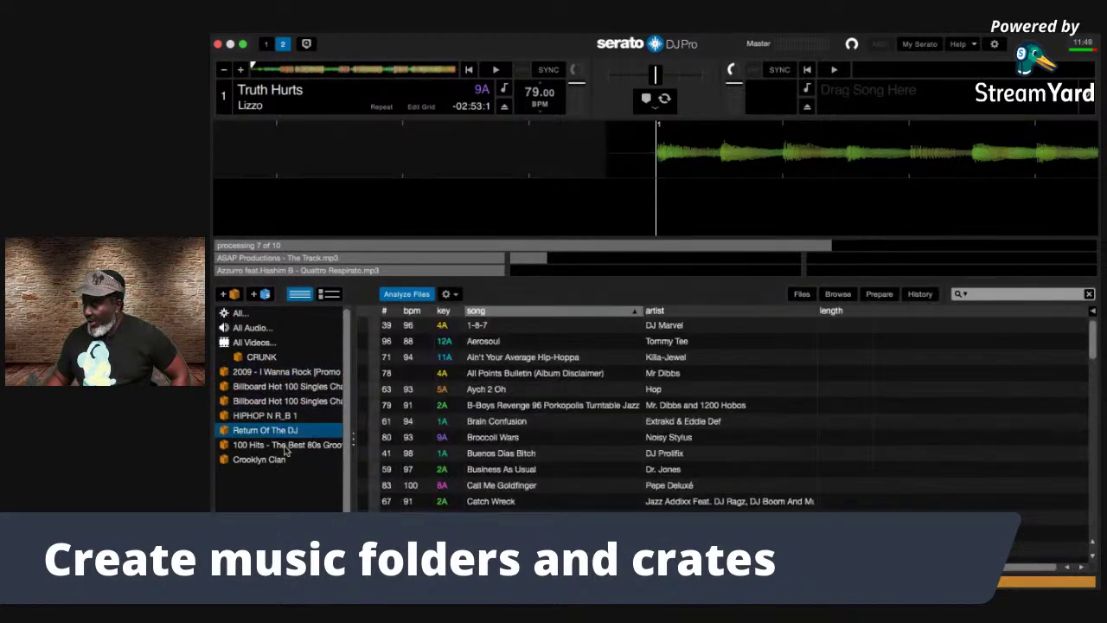
{"action": "left_click", "coordinate": [286, 445]}
{"action": "left_click", "coordinate": [275, 459]}
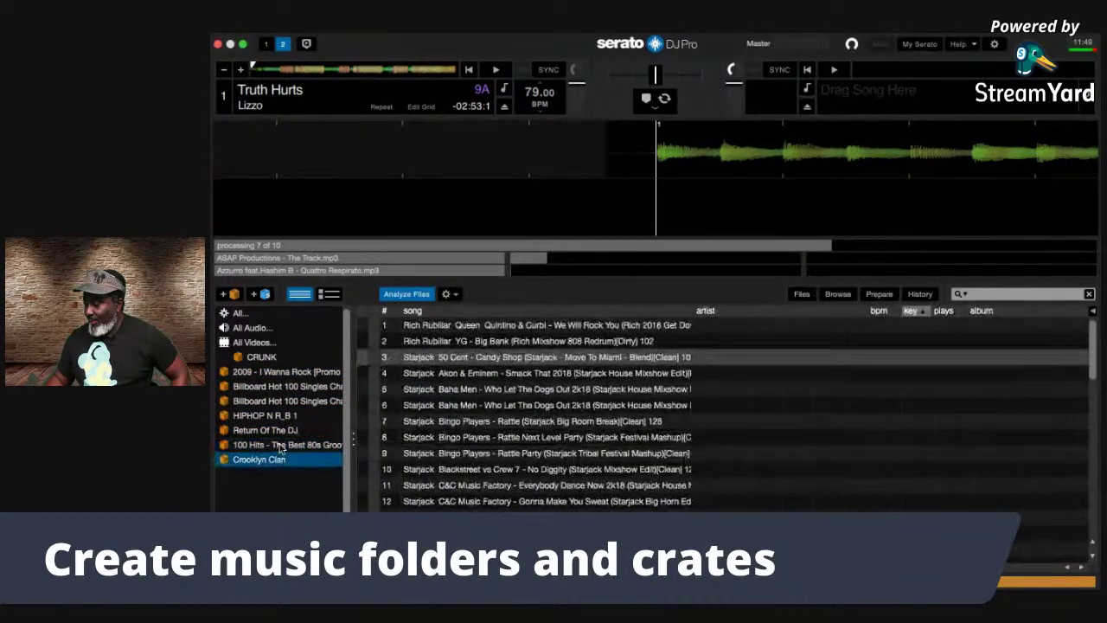
{"action": "left_click", "coordinate": [279, 445]}
{"action": "left_click", "coordinate": [277, 431]}
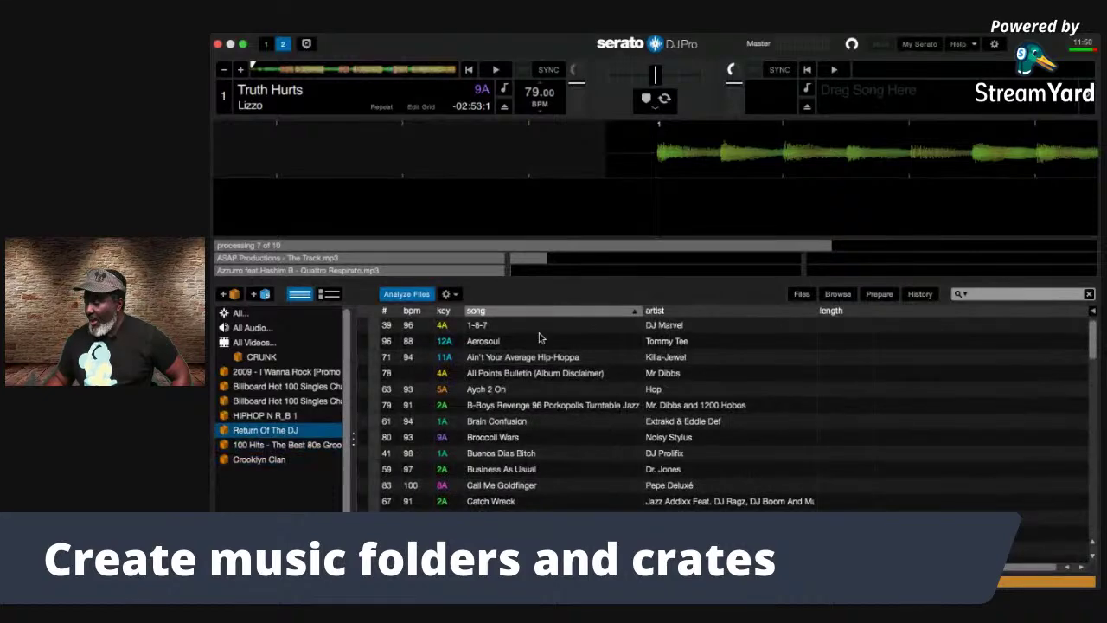
{"action": "double_click", "coordinate": [315, 446]}
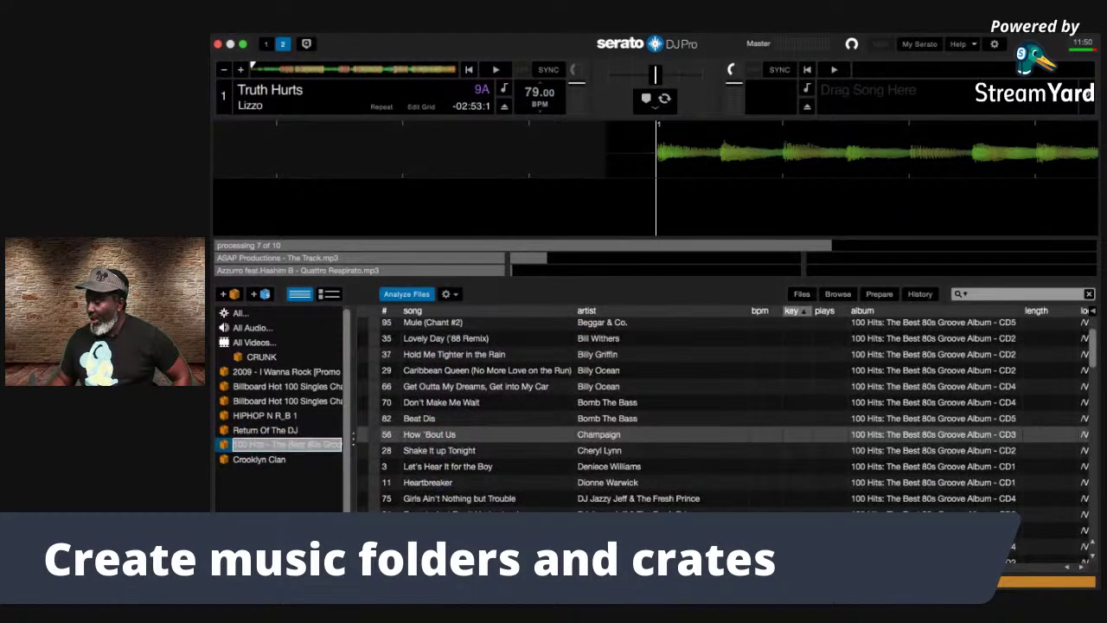
{"action": "scroll", "coordinate": [433, 434], "scroll_direction": "down", "scroll_amount": 3}
{"action": "left_click", "coordinate": [427, 434]}
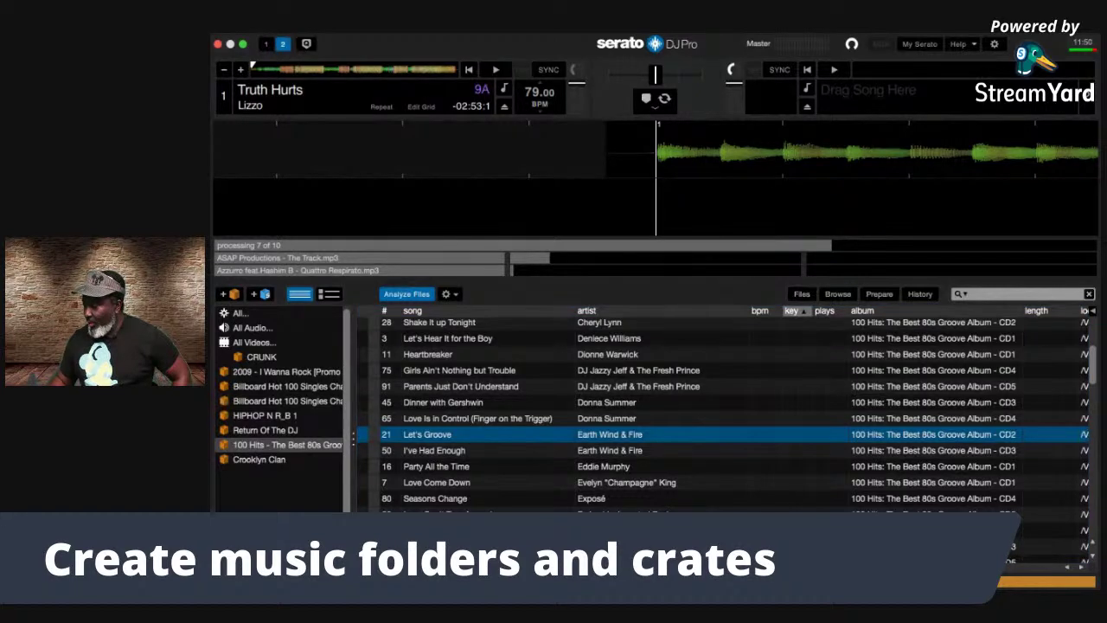
{"action": "scroll", "coordinate": [1019, 565], "scroll_direction": "right", "scroll_amount": 5}
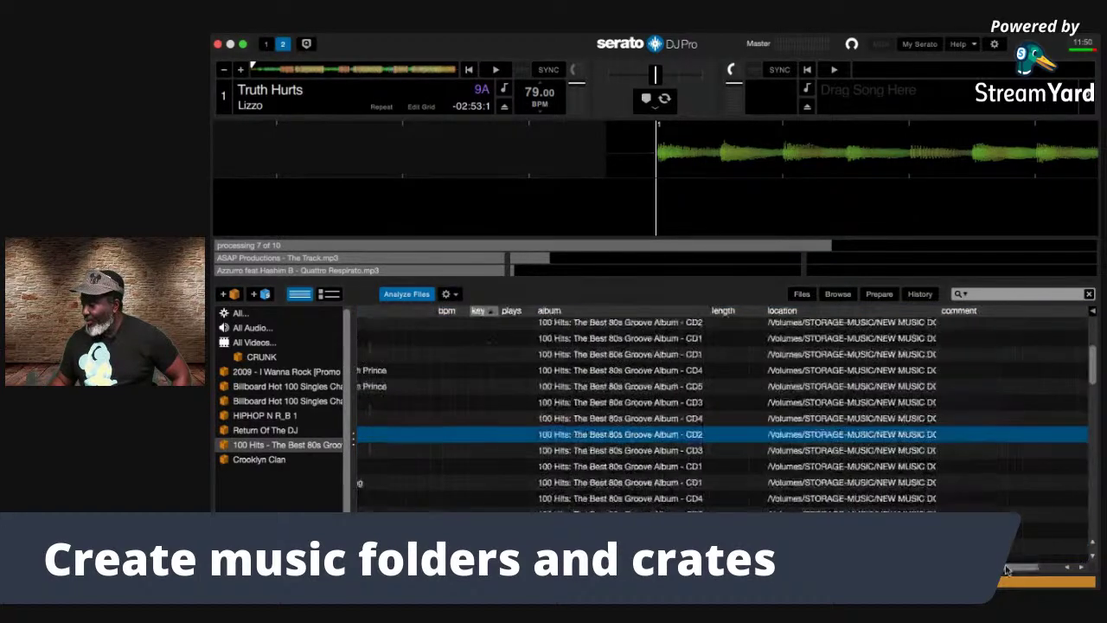
{"action": "scroll", "coordinate": [722, 407], "scroll_direction": "left", "scroll_amount": 5}
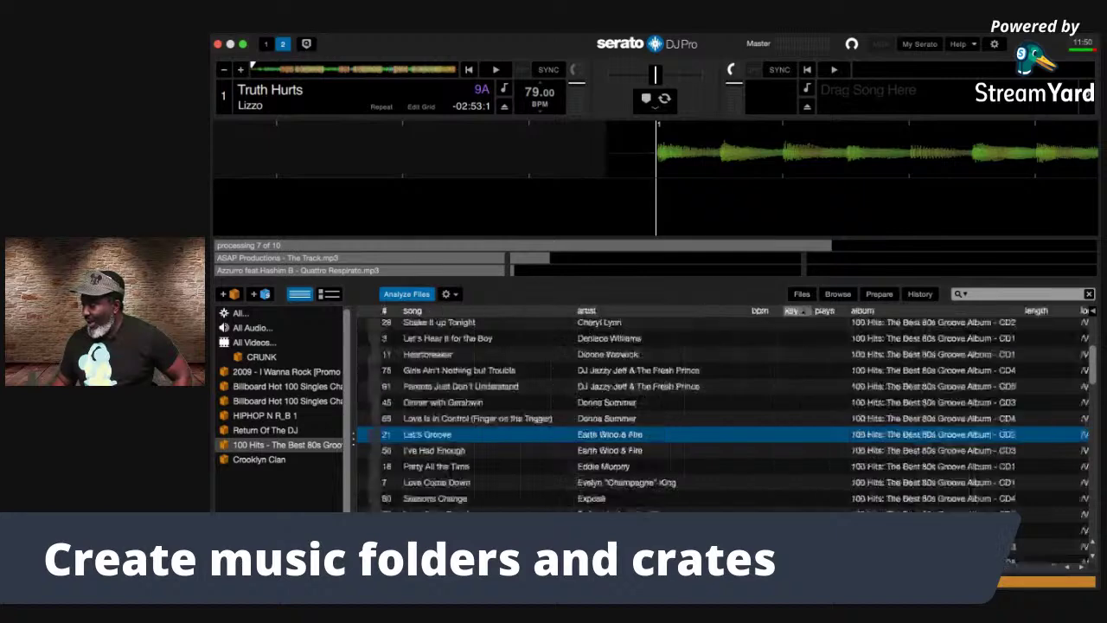
Step: Rearrange the full library's columns so that bpm comes first, followed by key, artist and song
{"action": "left_click", "coordinate": [240, 313]}
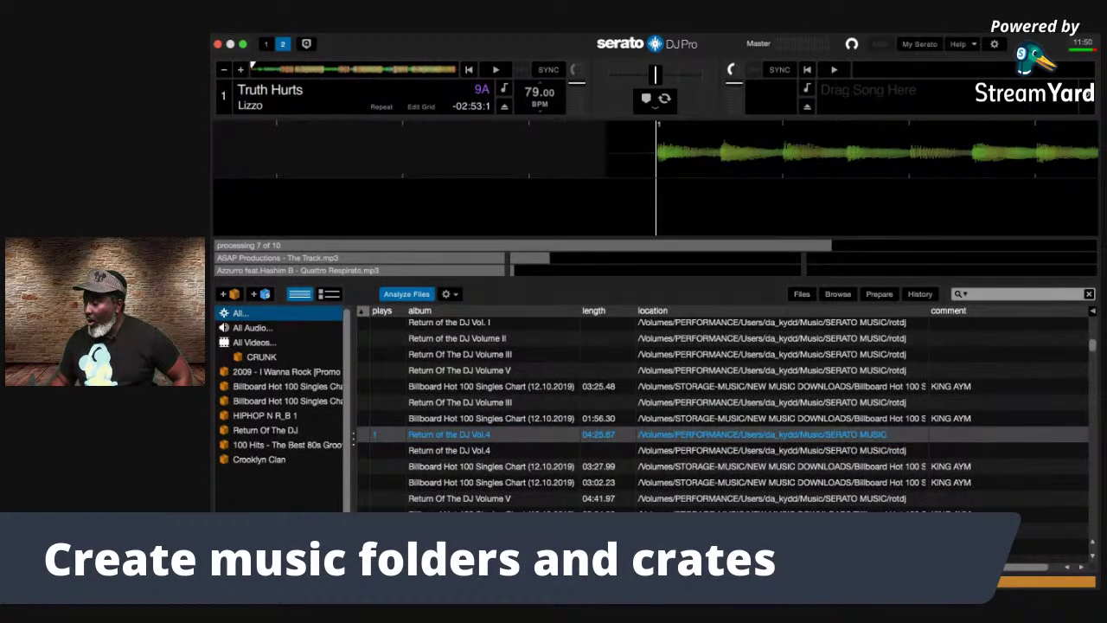
{"action": "scroll", "coordinate": [722, 407], "scroll_direction": "left", "scroll_amount": 5}
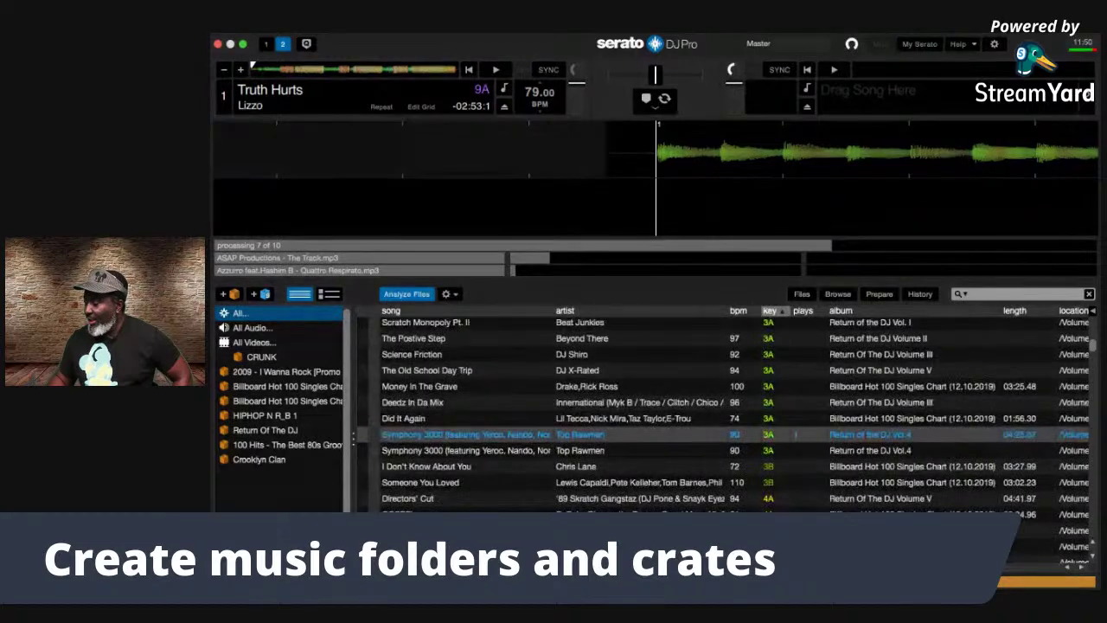
{"action": "left_click_drag", "start_coordinate": [742, 313], "coordinate": [381, 315]}
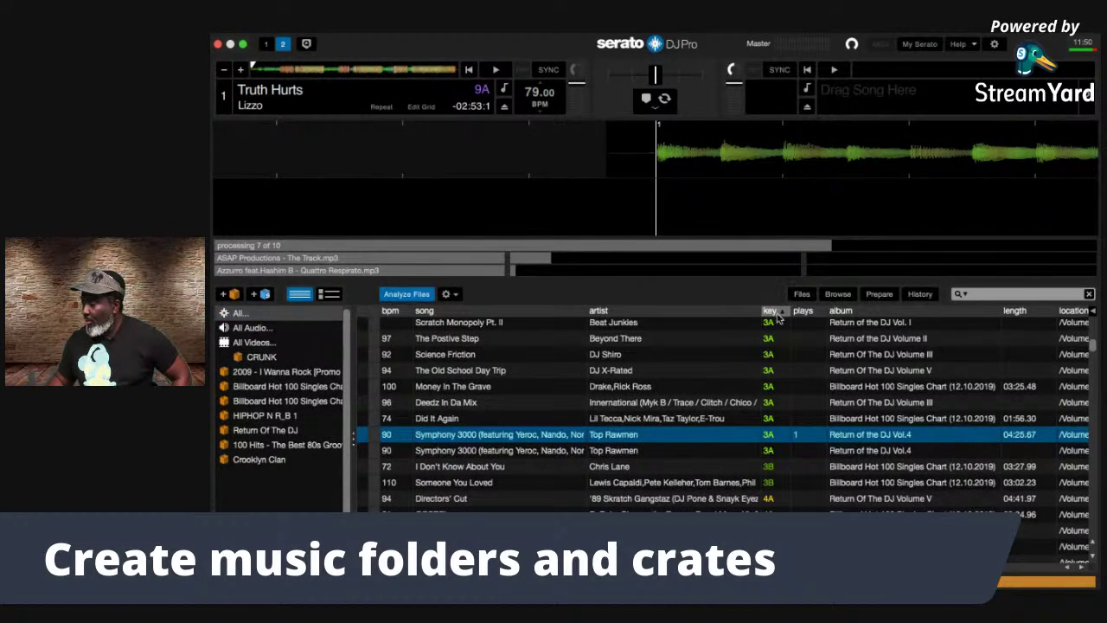
{"action": "left_click_drag", "start_coordinate": [452, 326], "coordinate": [452, 326]}
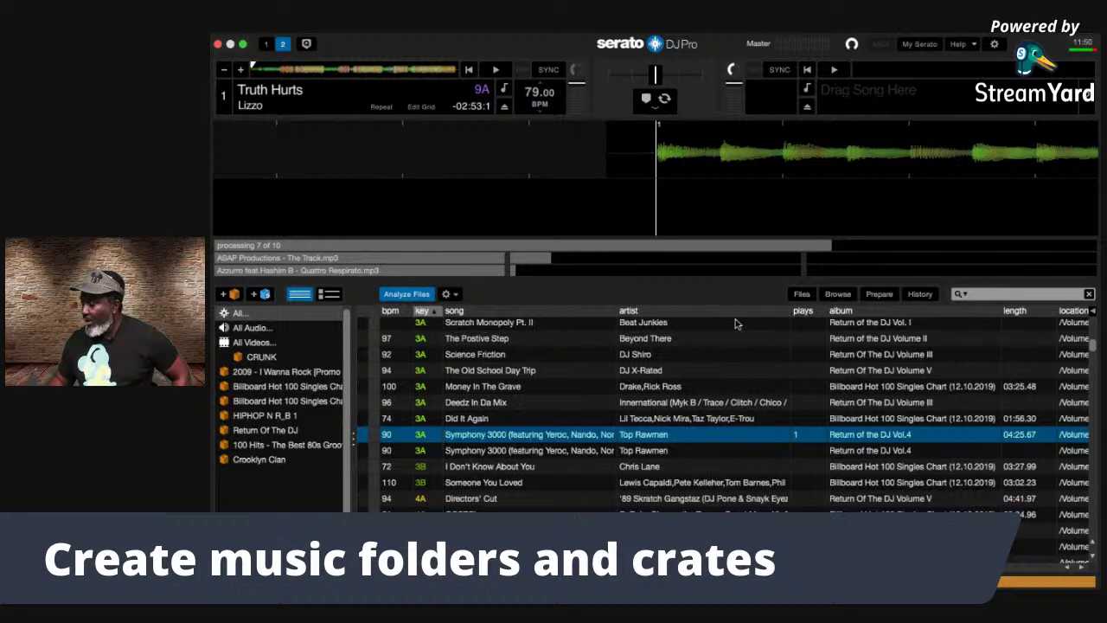
{"action": "left_click_drag", "start_coordinate": [715, 313], "coordinate": [482, 318]}
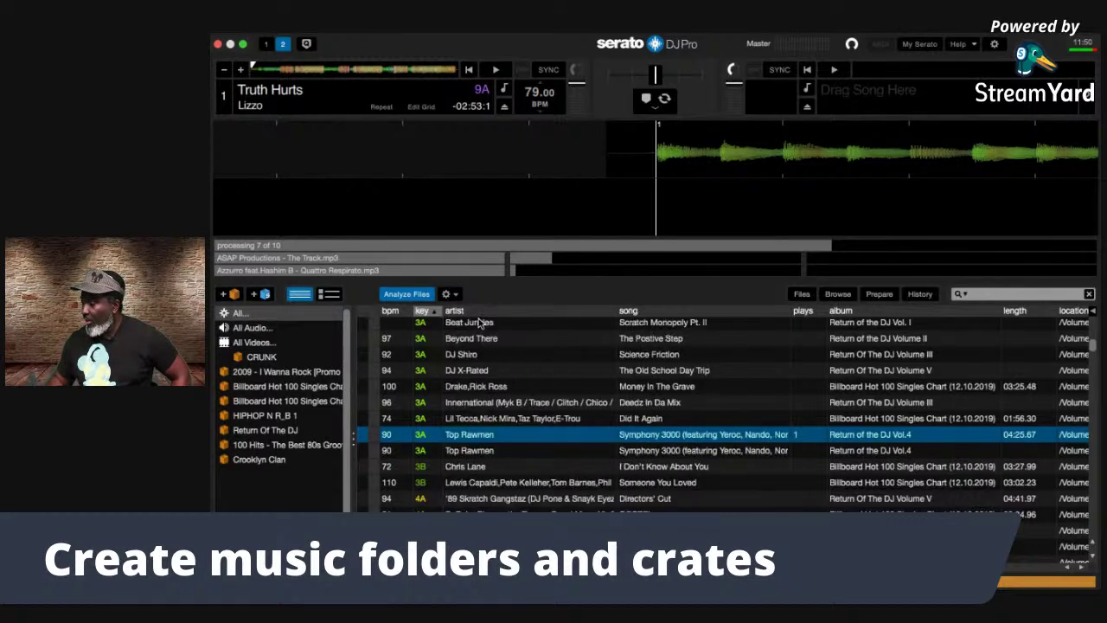
Step: Hide the album, comment and plays columns in the full library's track list
{"action": "left_click", "coordinate": [1093, 311]}
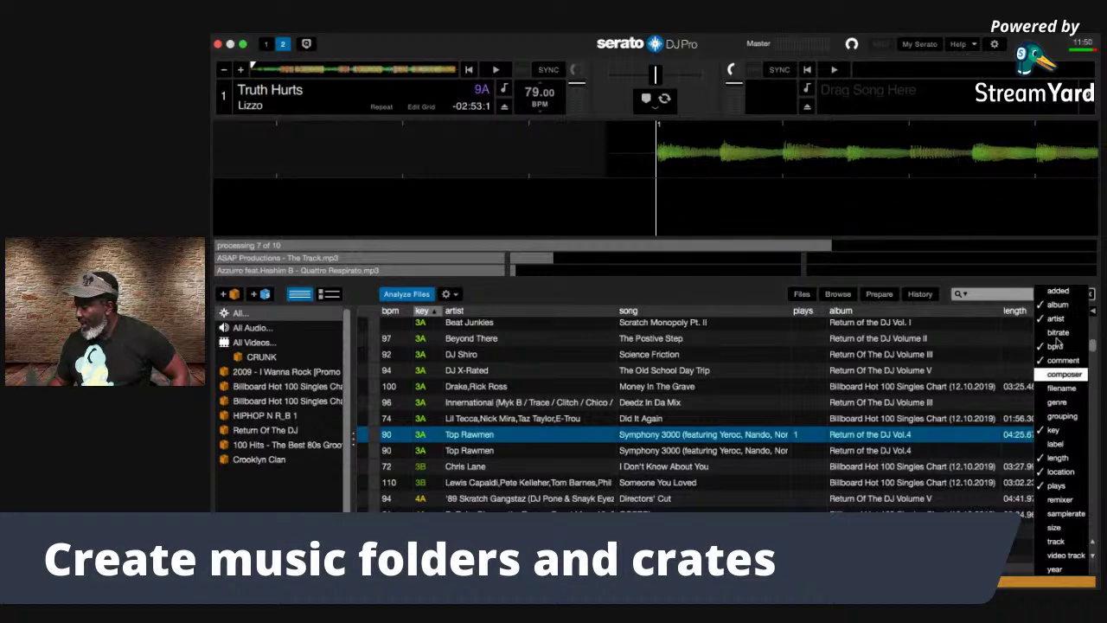
{"action": "left_click", "coordinate": [1058, 305]}
{"action": "left_click", "coordinate": [1094, 311]}
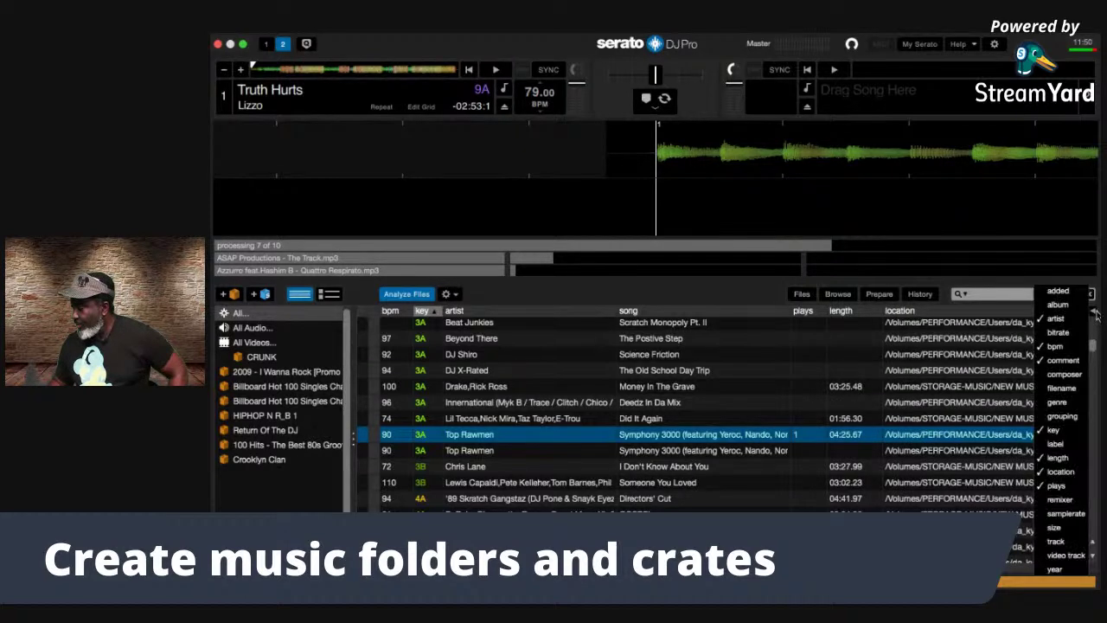
{"action": "left_click", "coordinate": [1077, 362]}
{"action": "left_click", "coordinate": [1092, 311]}
{"action": "left_click", "coordinate": [1070, 485]}
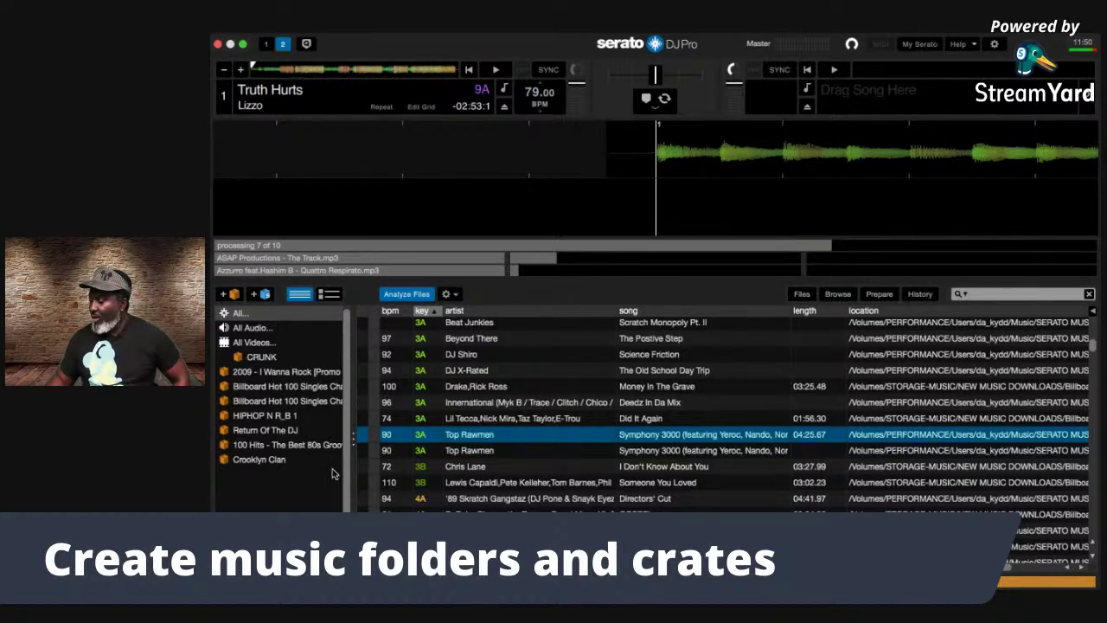
Step: Look through the full library's key-sorted tracks, checking the iPHONE and Scroll Of The Wrist Beam entries
{"action": "scroll", "coordinate": [389, 500], "scroll_direction": "down", "scroll_amount": 15}
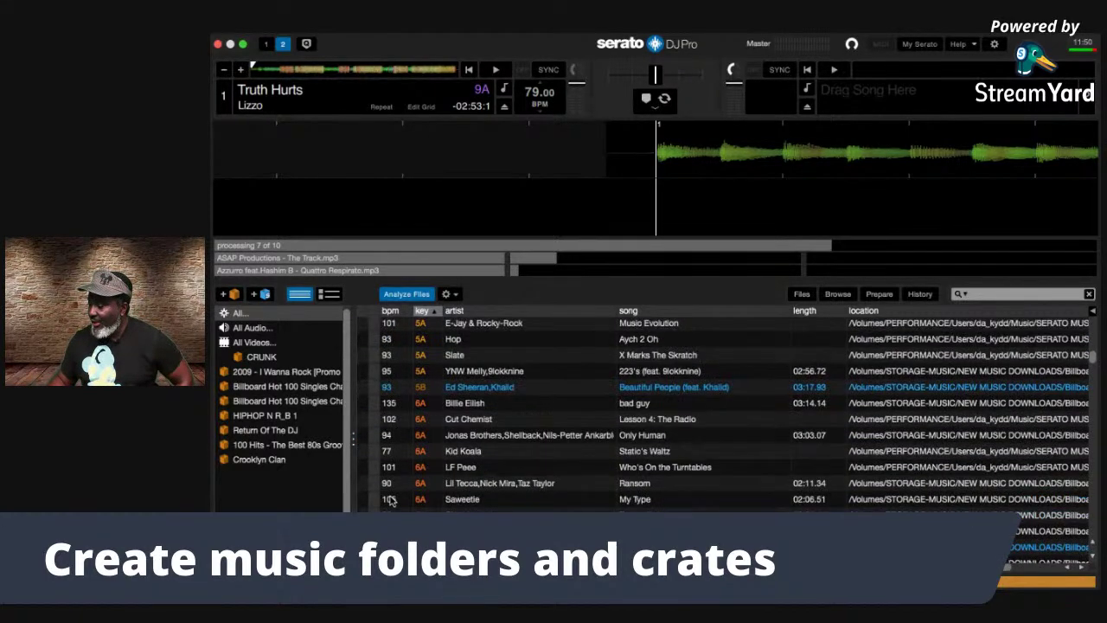
{"action": "scroll", "coordinate": [389, 500], "scroll_direction": "down", "scroll_amount": 5}
{"action": "scroll", "coordinate": [389, 499], "scroll_direction": "up", "scroll_amount": 6}
{"action": "scroll", "coordinate": [389, 499], "scroll_direction": "up", "scroll_amount": 10}
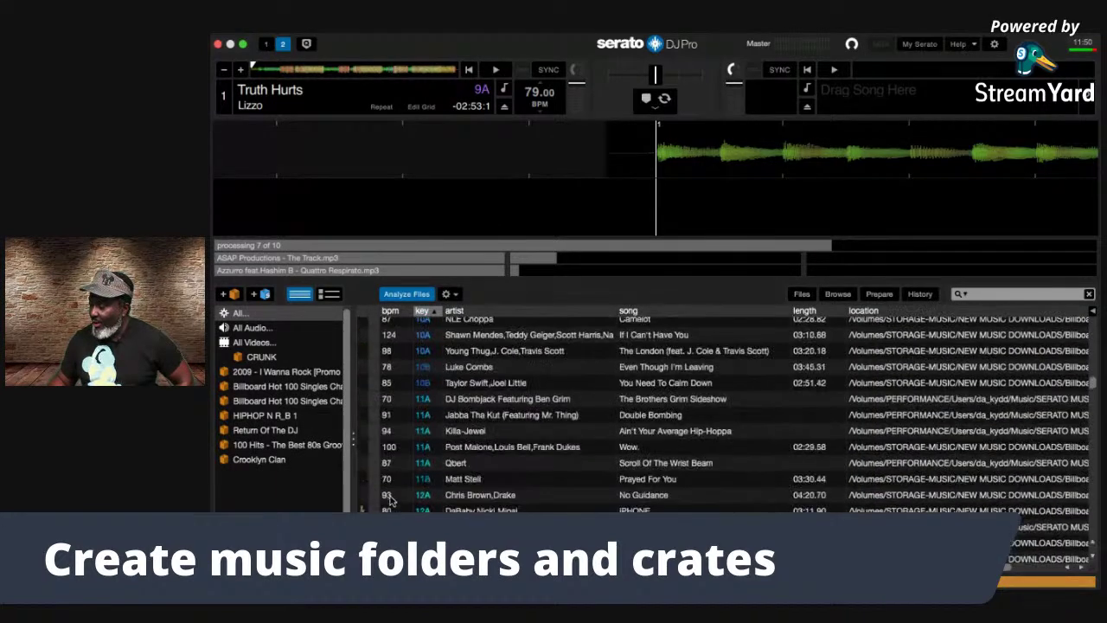
{"action": "left_click", "coordinate": [479, 489]}
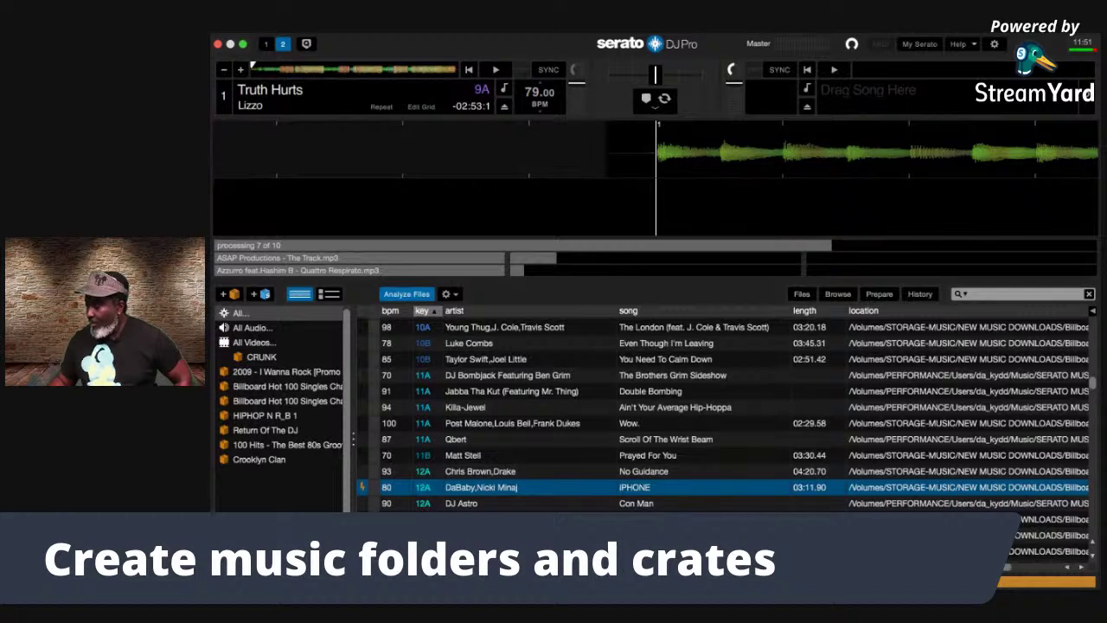
{"action": "left_click", "coordinate": [545, 437]}
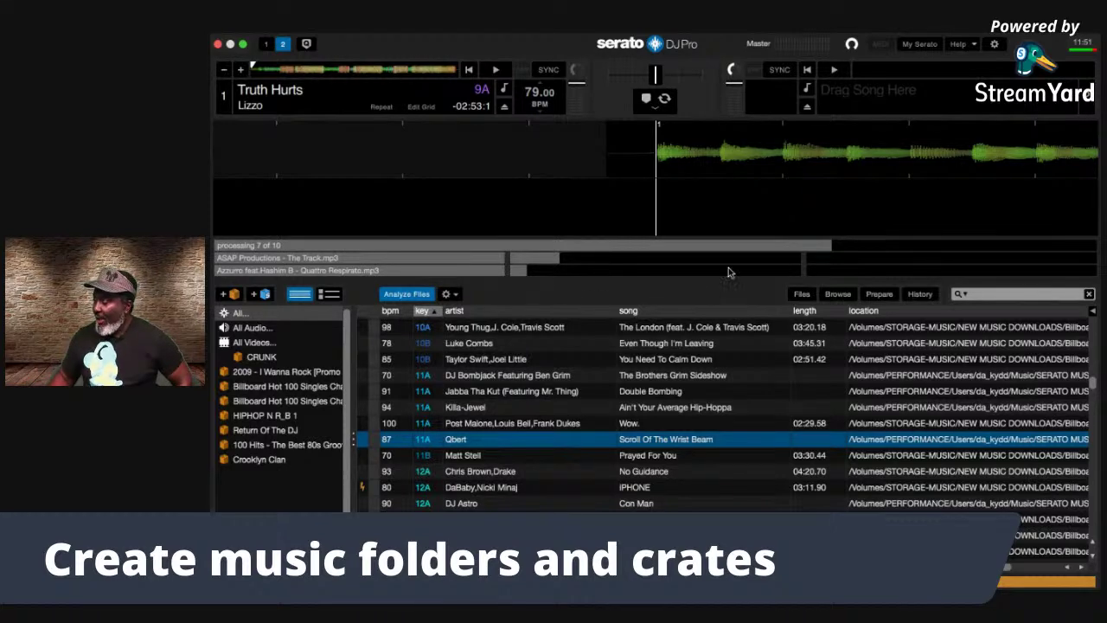
Step: Show the Files browser and compare it with the NEW MUSIC DOWNLOADS folder in Finder, returning to Serato DJ Pro
{"action": "left_click", "coordinate": [801, 295]}
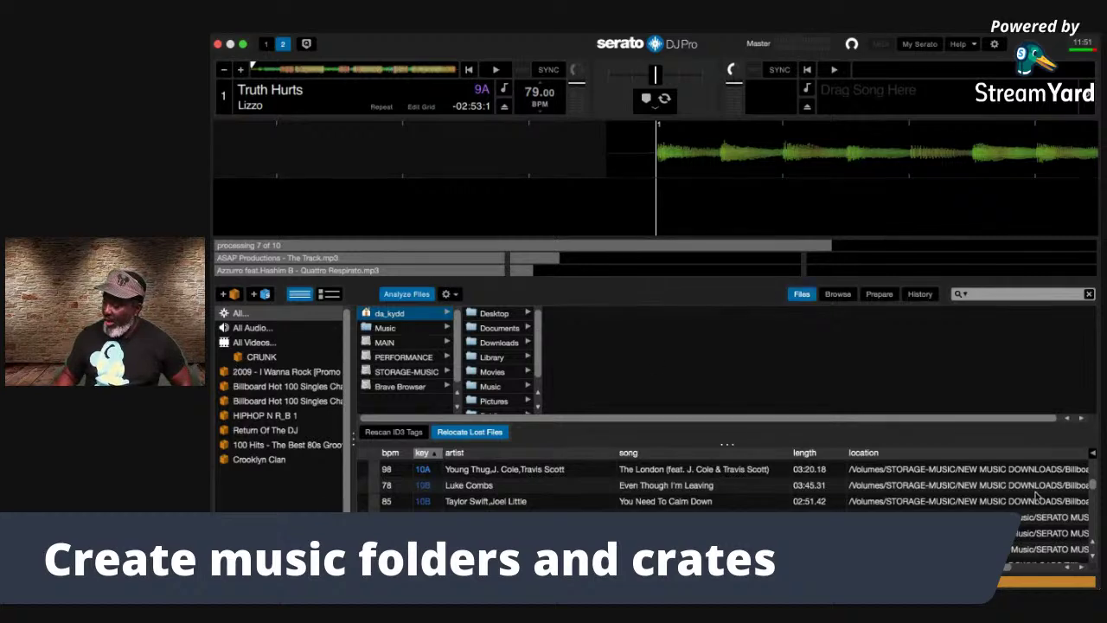
{"action": "key", "text": "ctrl+Up"}
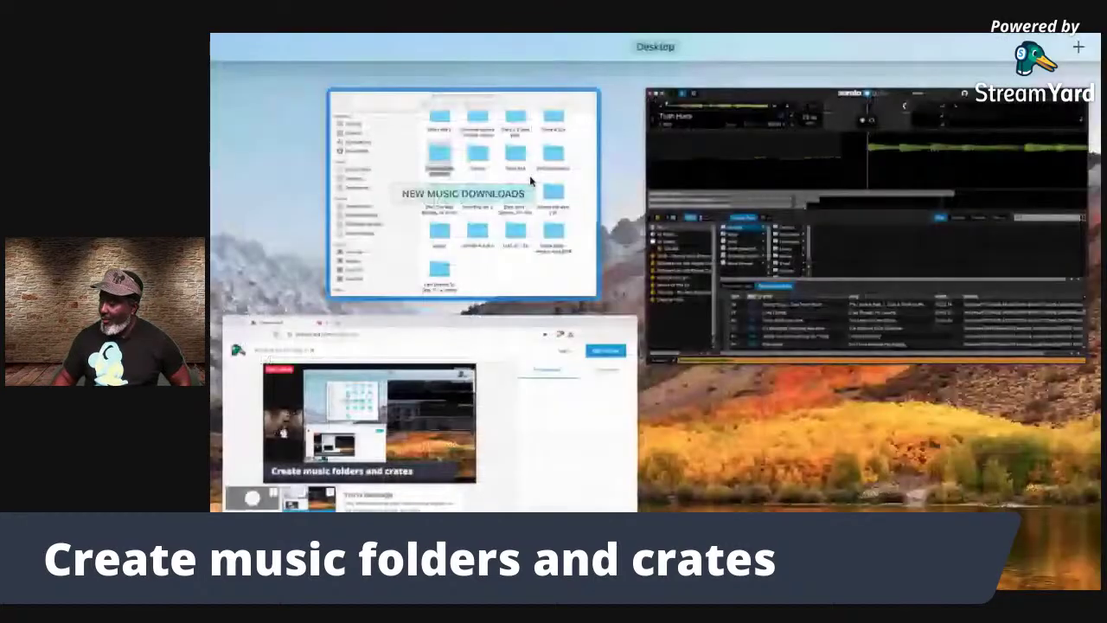
{"action": "left_click", "coordinate": [467, 173]}
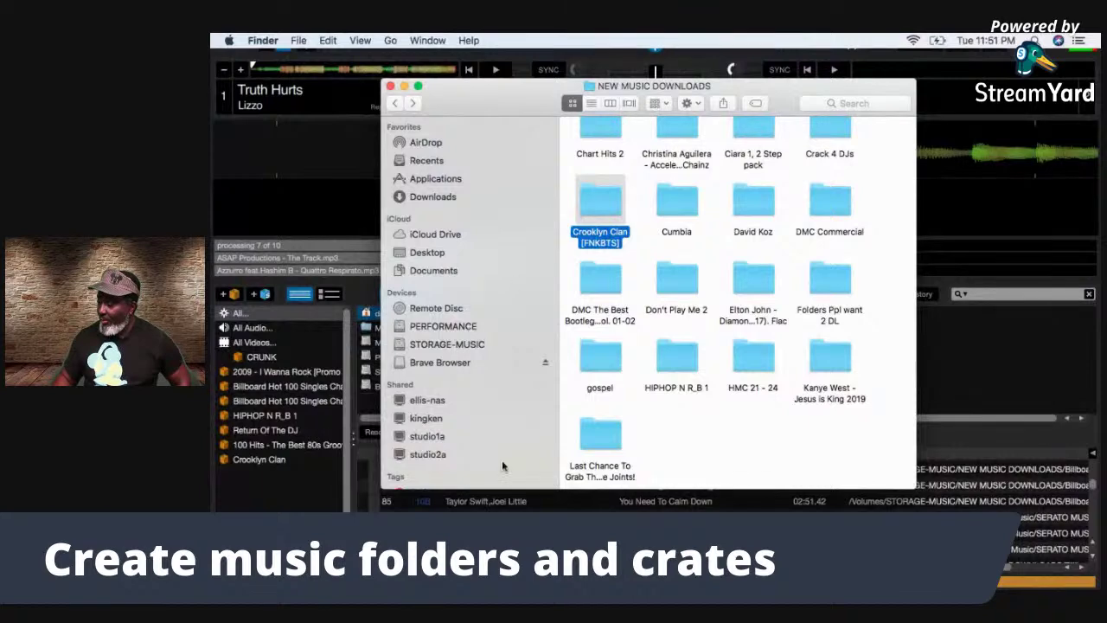
{"action": "key", "text": "ctrl+Up"}
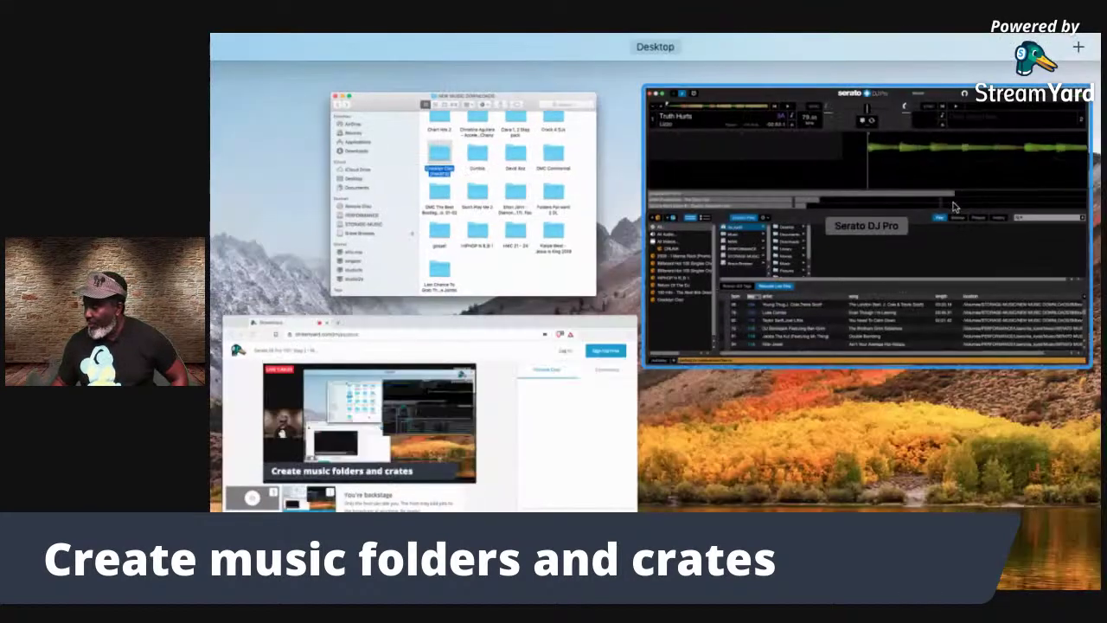
{"action": "left_click", "coordinate": [934, 259]}
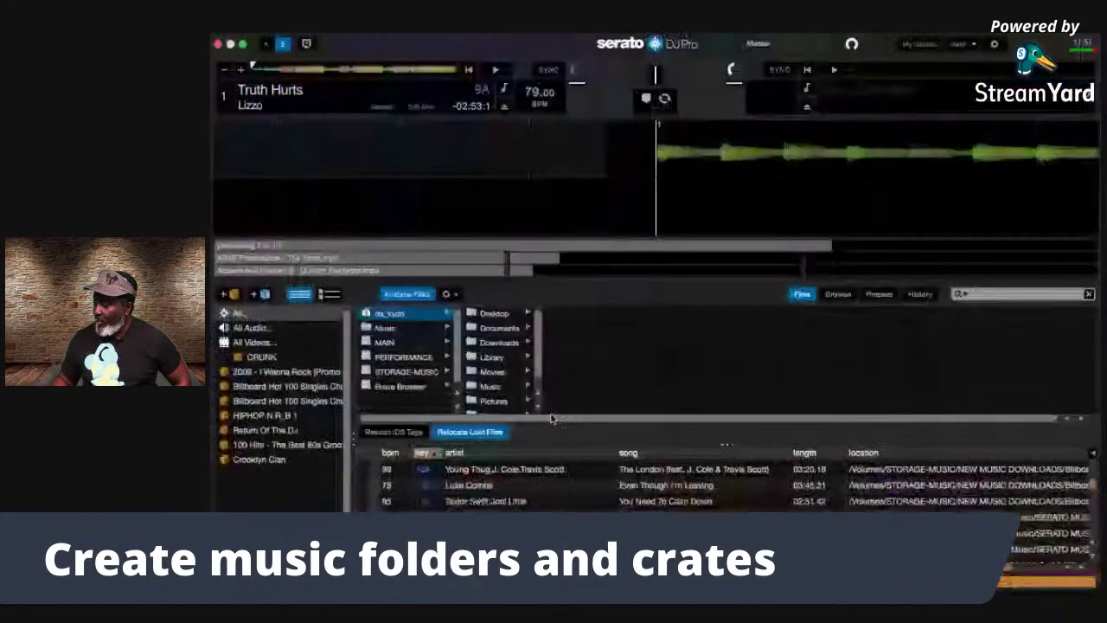
Step: Display the Browse filters for the full library and look through the genre list
{"action": "left_click", "coordinate": [838, 294]}
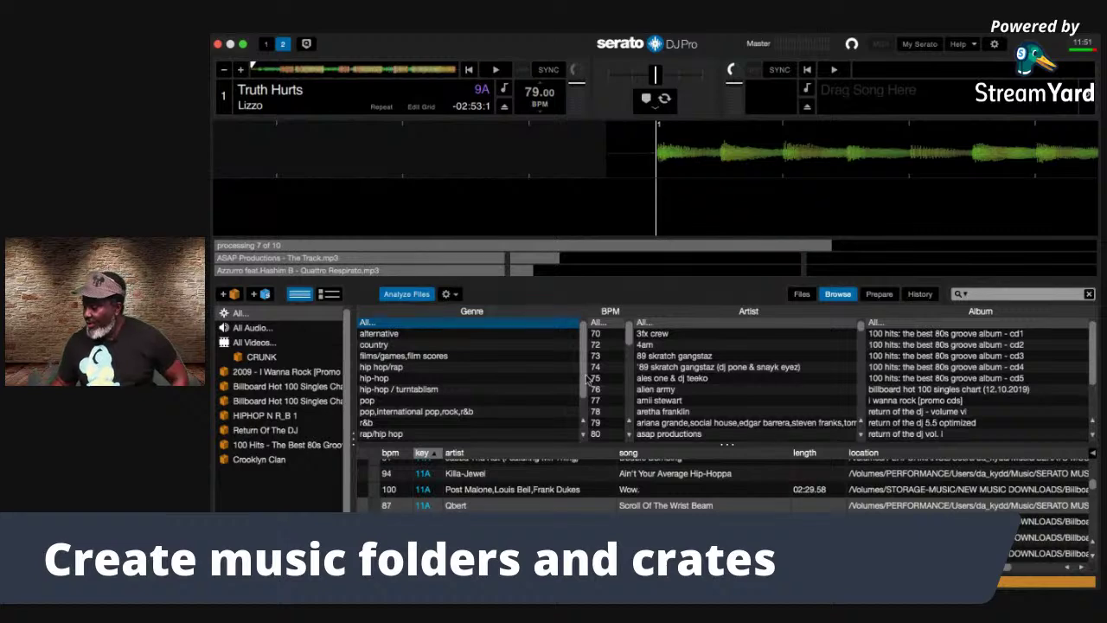
{"action": "scroll", "coordinate": [560, 365], "scroll_direction": "down", "scroll_amount": 2}
{"action": "scroll", "coordinate": [559, 365], "scroll_direction": "up", "scroll_amount": 2}
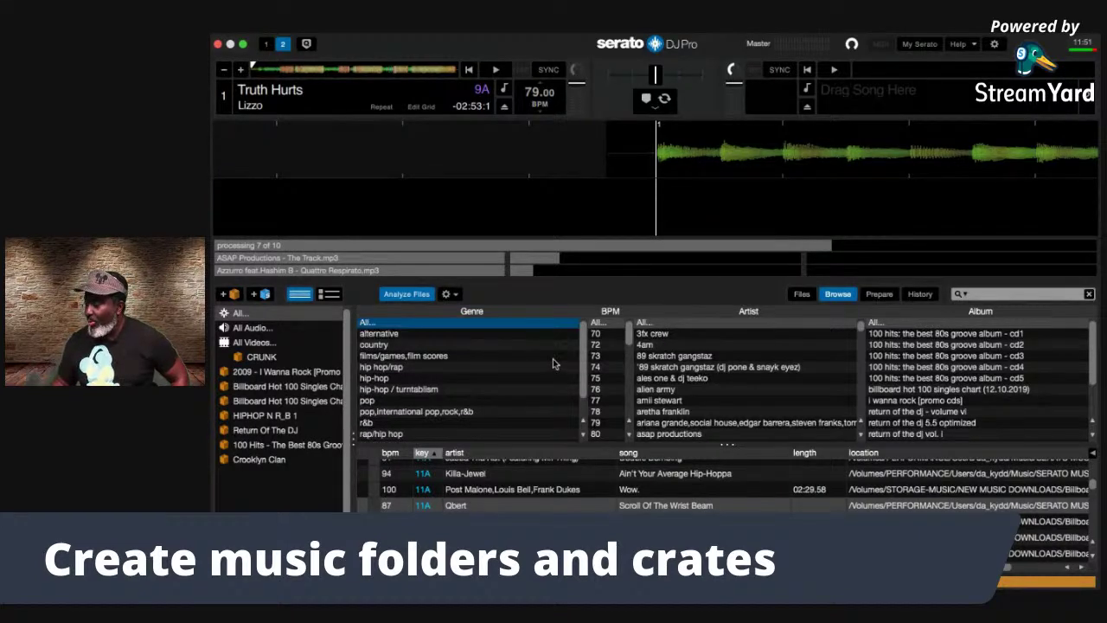
{"action": "scroll", "coordinate": [482, 347], "scroll_direction": "down", "scroll_amount": 2}
{"action": "scroll", "coordinate": [481, 346], "scroll_direction": "up", "scroll_amount": 2}
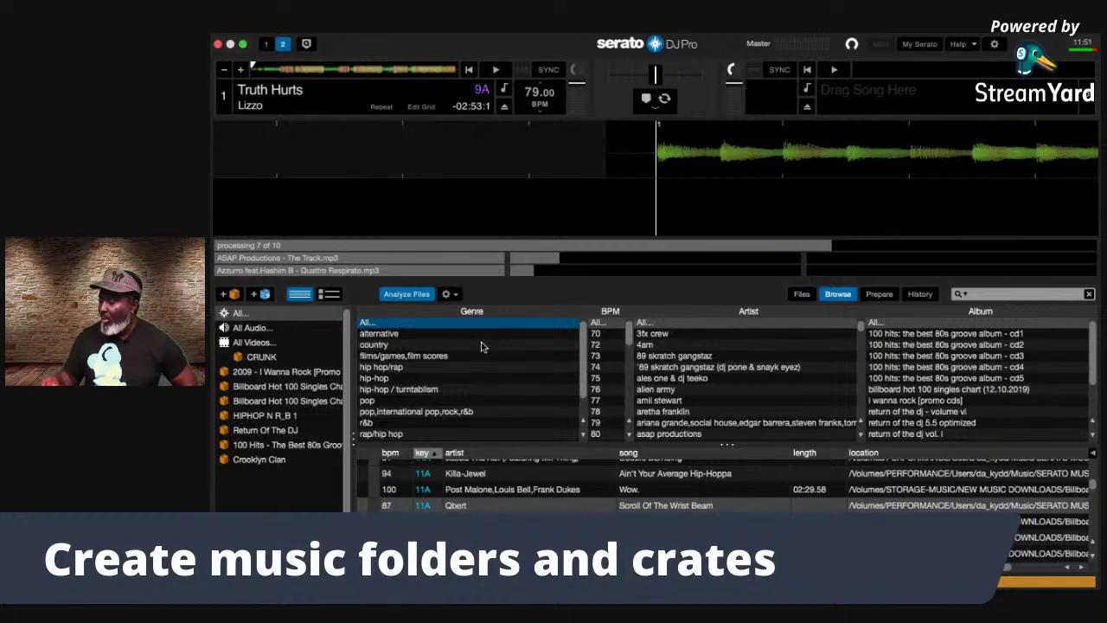
{"action": "left_click", "coordinate": [1012, 297]}
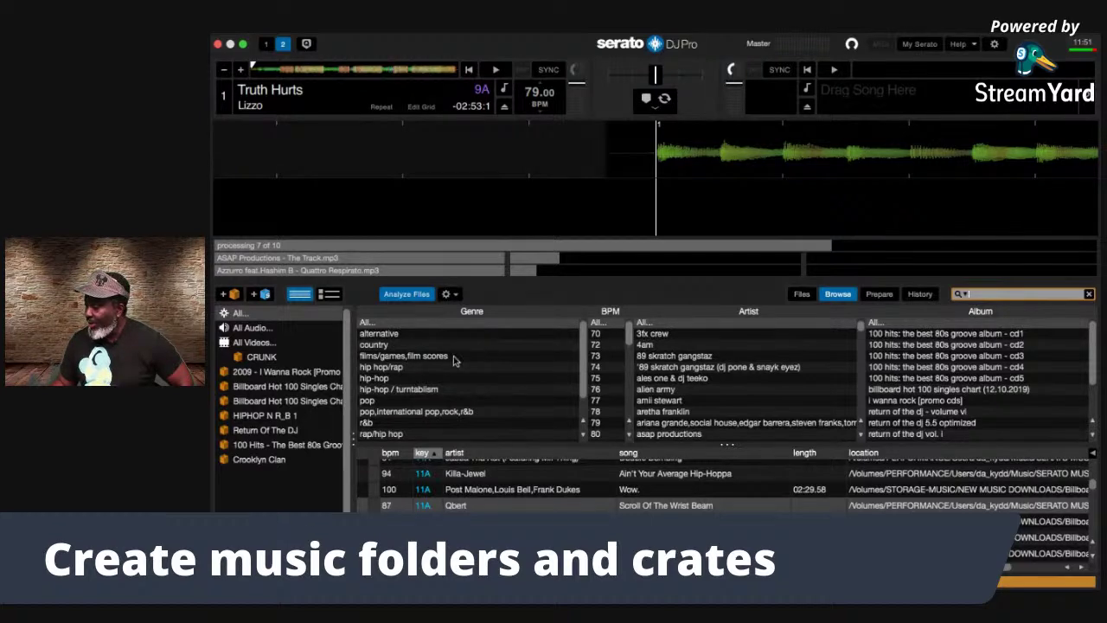
Step: Filter the library by several genres in turn, including pop, hip-hop, hip hop/rap, films/games, hip-hop / turntablism and country
{"action": "left_click", "coordinate": [408, 400]}
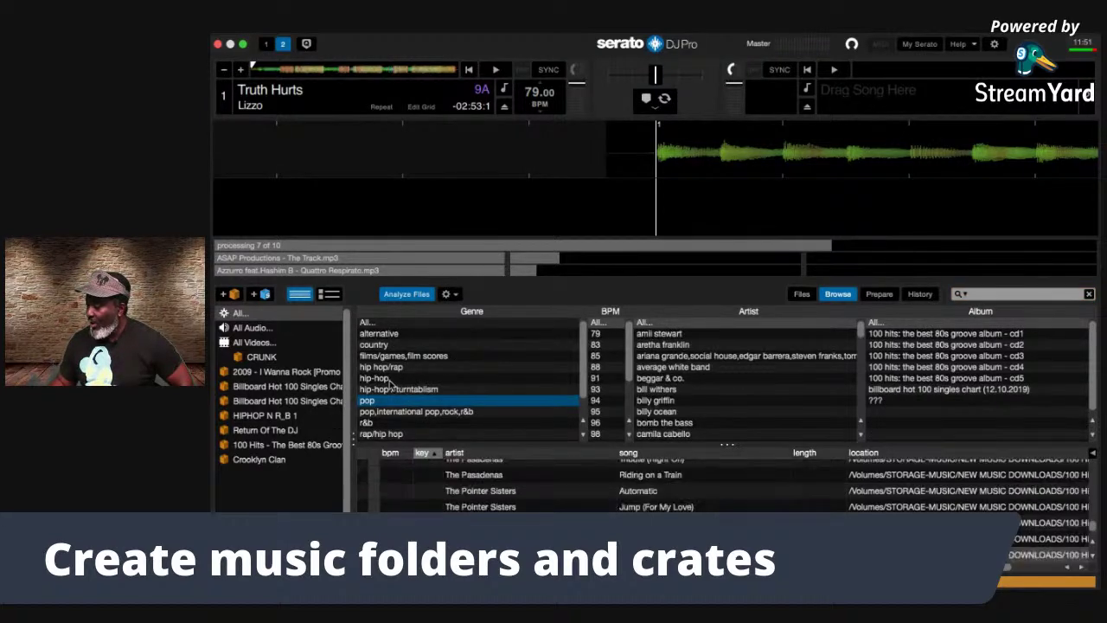
{"action": "left_click", "coordinate": [389, 379]}
{"action": "left_click", "coordinate": [389, 368]}
{"action": "left_click", "coordinate": [391, 327]}
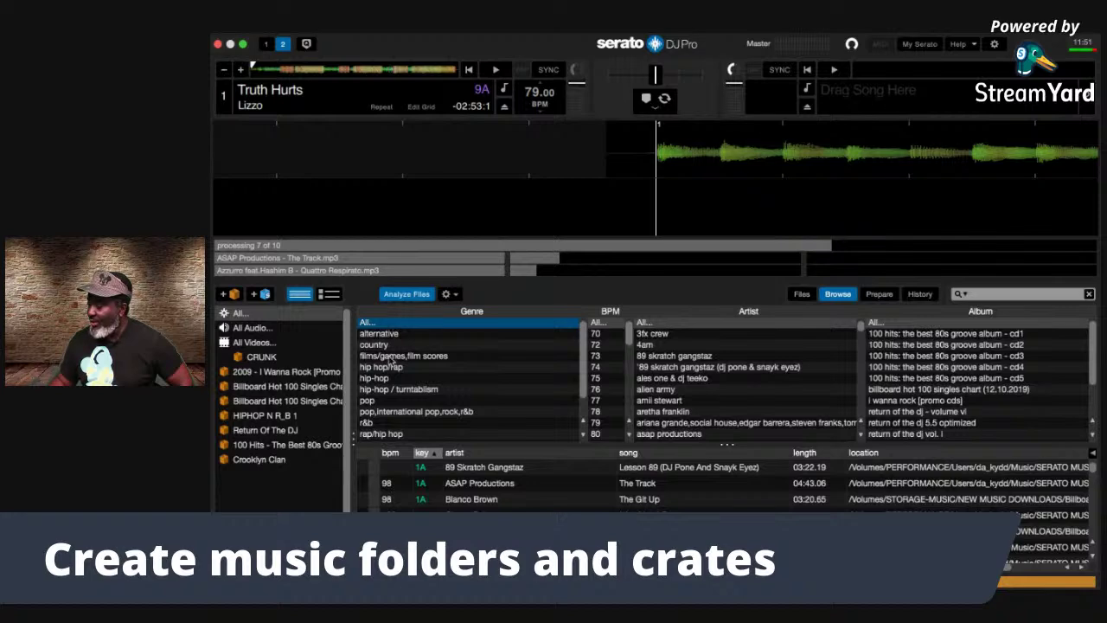
{"action": "left_click", "coordinate": [391, 358]}
{"action": "left_click", "coordinate": [370, 411]}
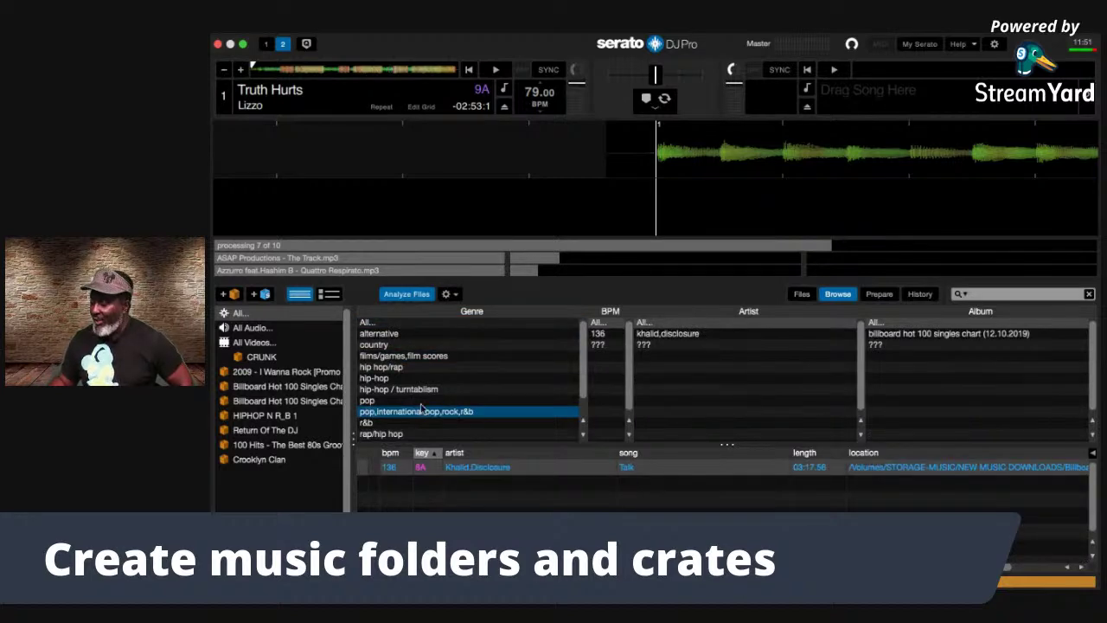
{"action": "left_click", "coordinate": [410, 390]}
{"action": "left_click", "coordinate": [417, 345]}
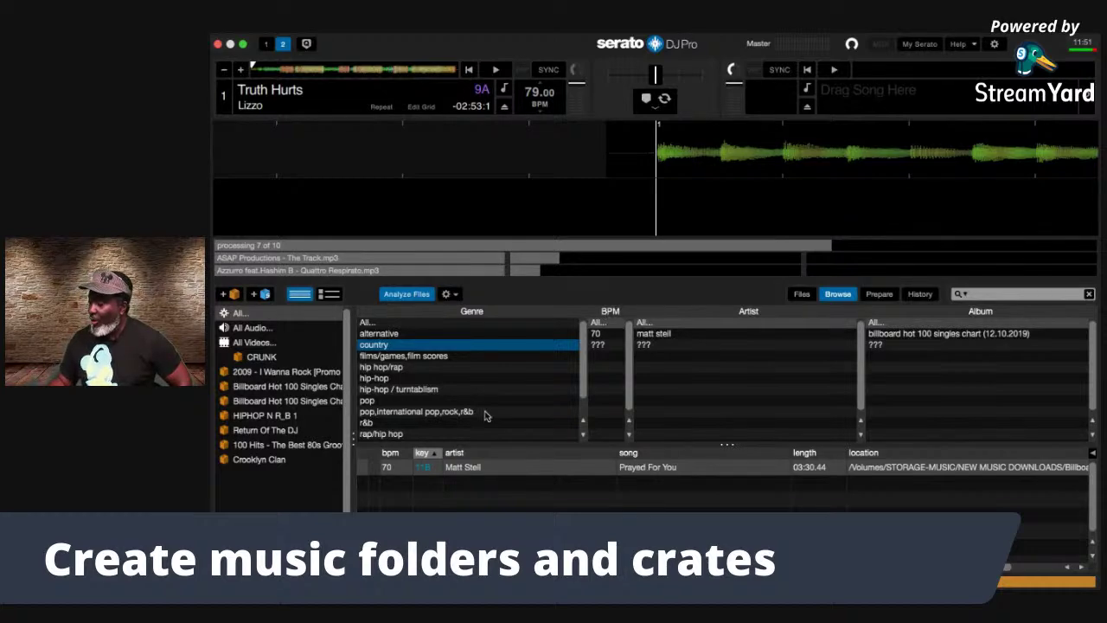
Step: Reset the genre filter to All and filter the library by 75 and 70 BPM in turn
{"action": "left_click", "coordinate": [367, 321]}
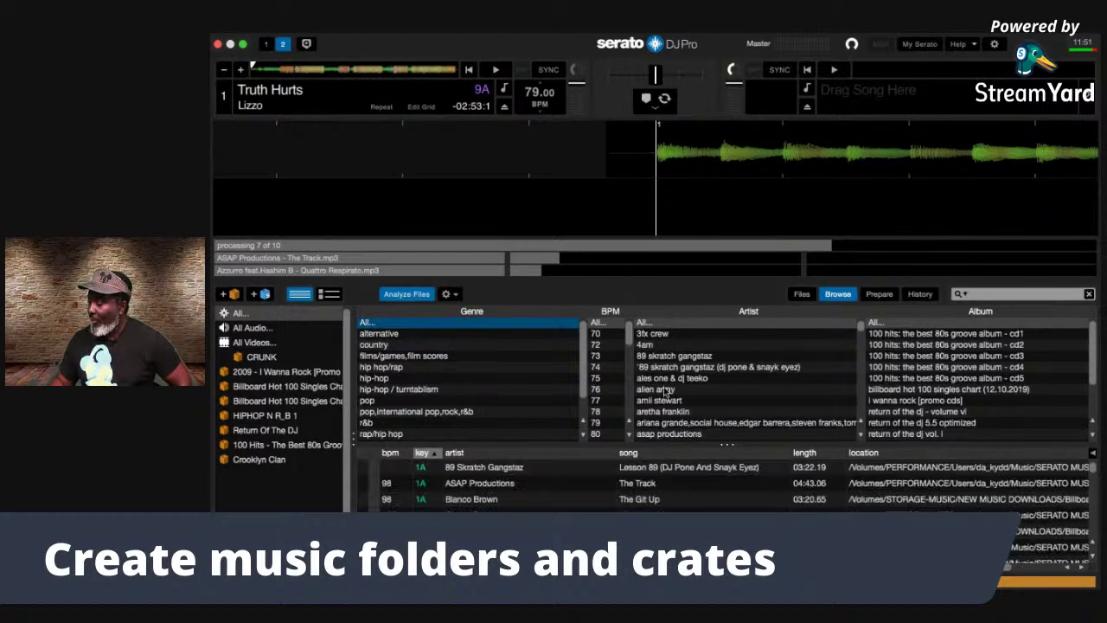
{"action": "left_click", "coordinate": [603, 378]}
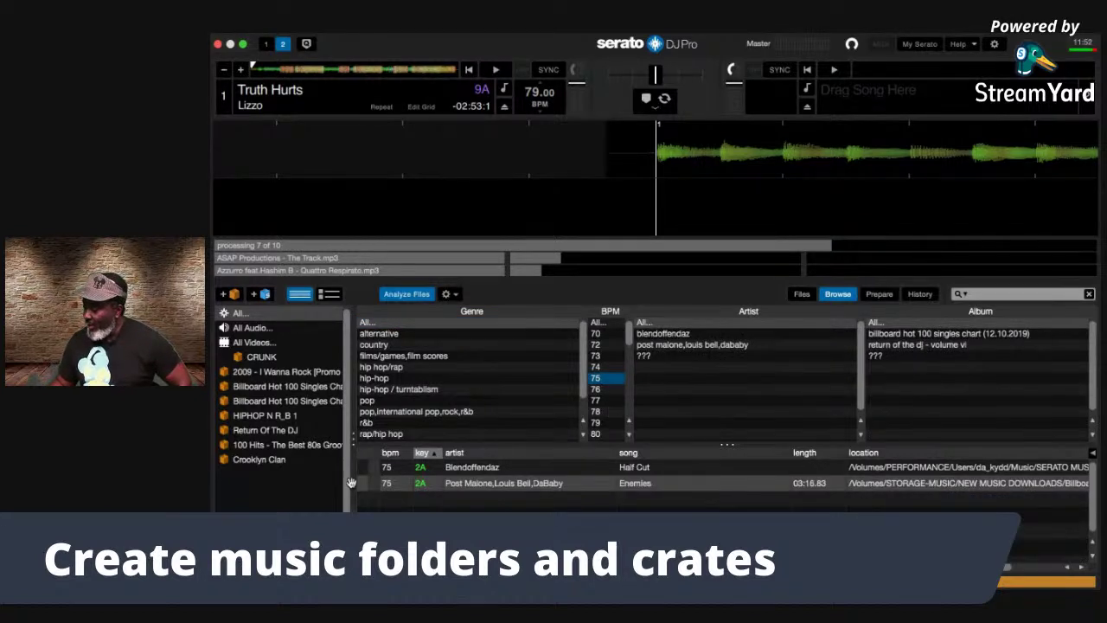
{"action": "left_click", "coordinate": [596, 334]}
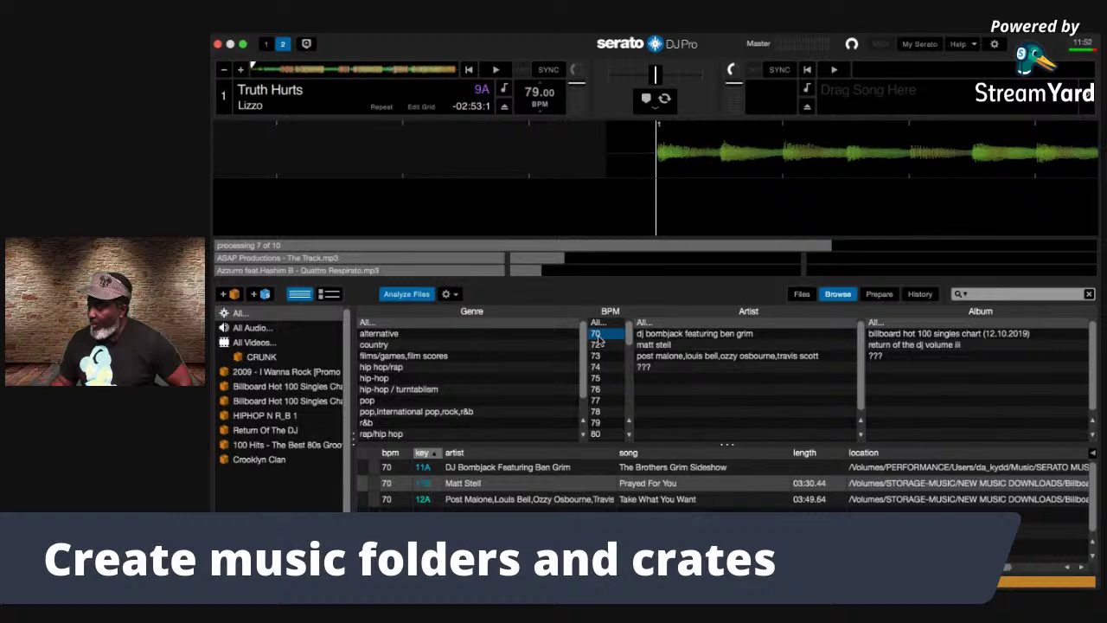
Step: Filter the library by 80 and 93 BPM in turn
{"action": "left_click", "coordinate": [599, 434]}
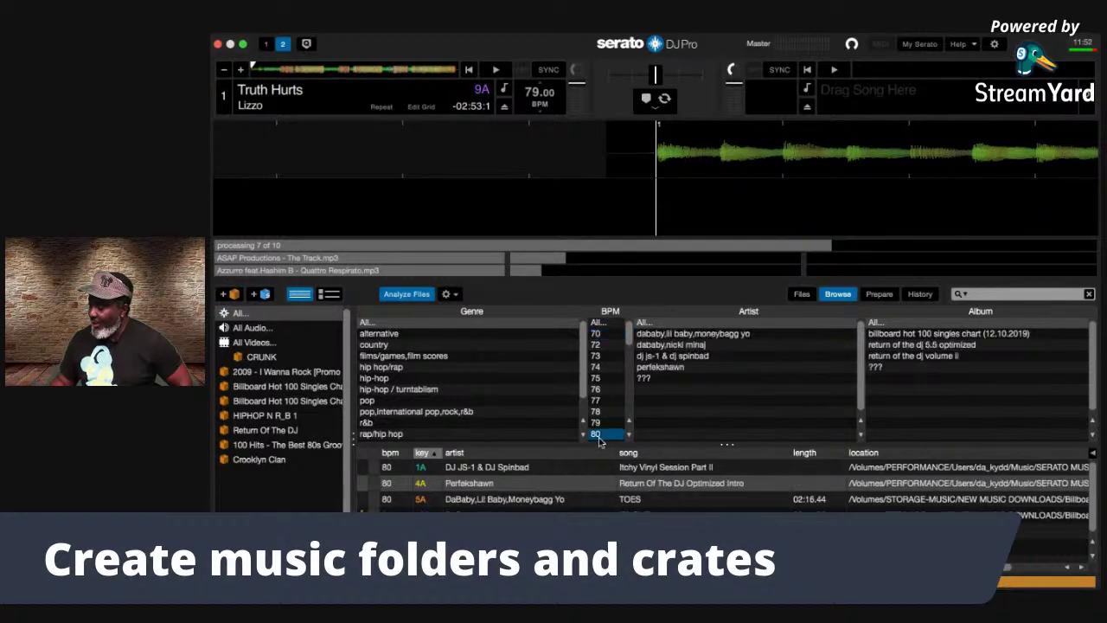
{"action": "scroll", "coordinate": [609, 424], "scroll_direction": "down", "scroll_amount": 5}
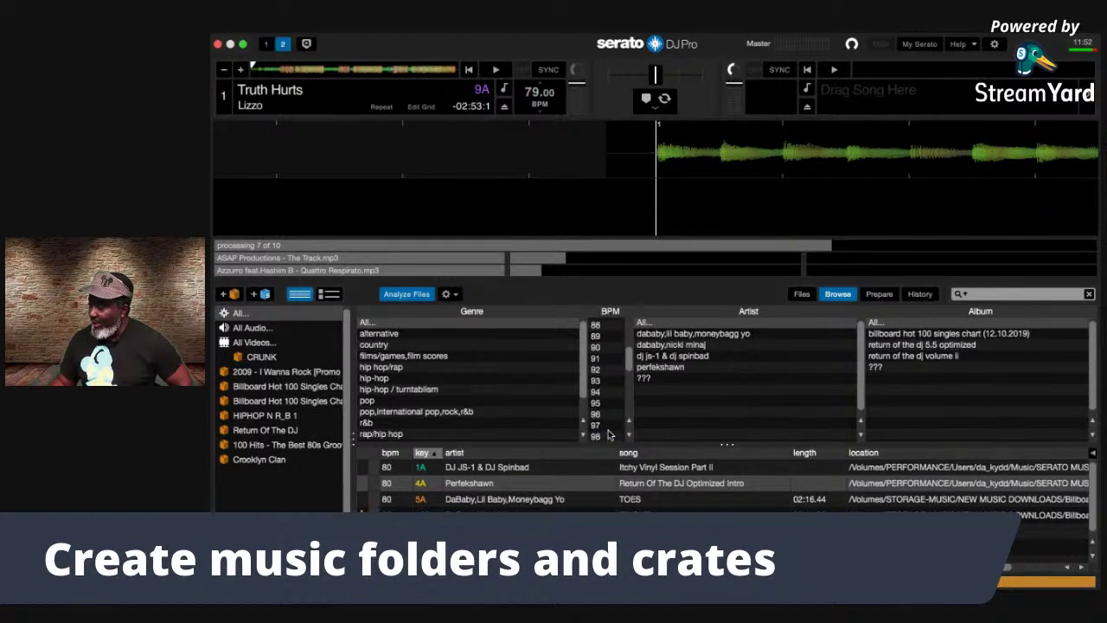
{"action": "left_click", "coordinate": [600, 381]}
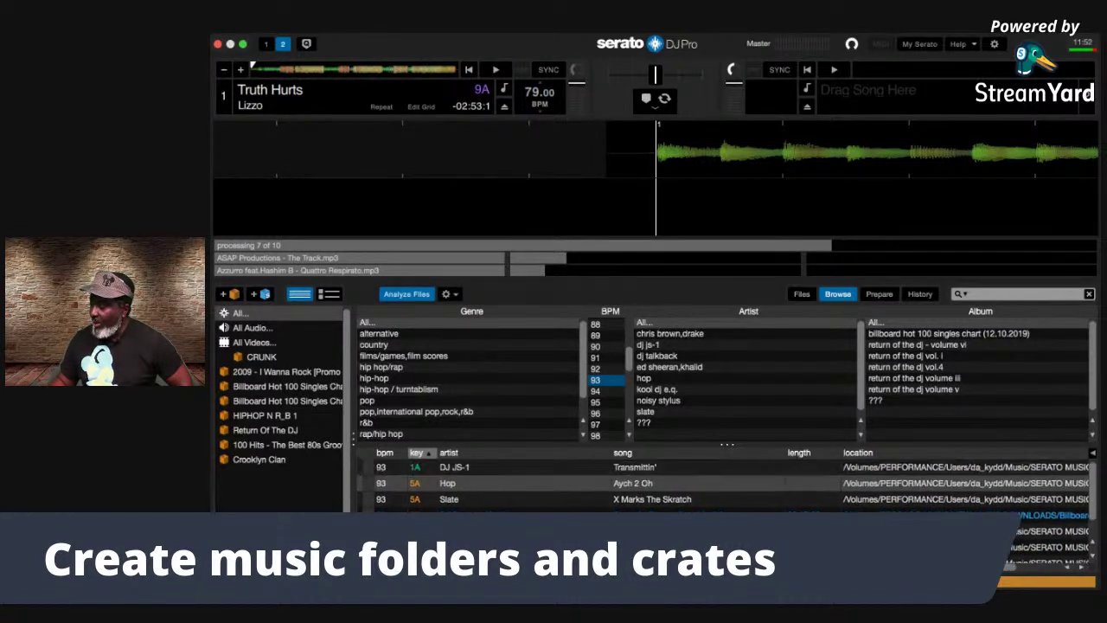
Step: Within the 93 BPM tracks, filter by several artists in turn, including dj talkback, dj js-1, chris brown,drake and hop
{"action": "left_click", "coordinate": [691, 356]}
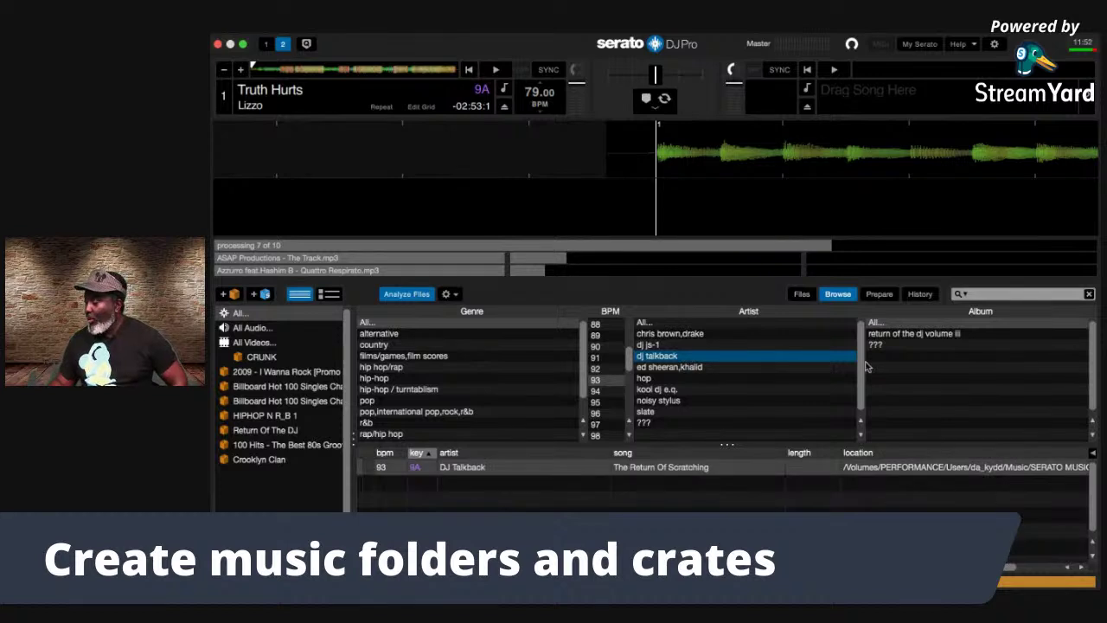
{"action": "left_click", "coordinate": [906, 374]}
{"action": "left_click", "coordinate": [734, 345]}
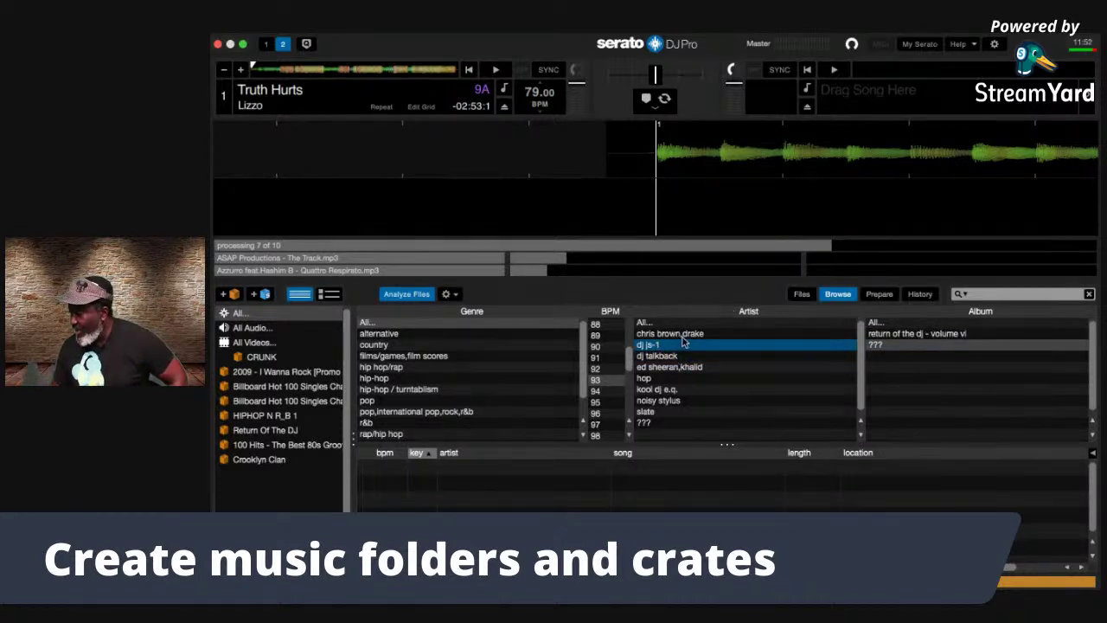
{"action": "left_click", "coordinate": [682, 336]}
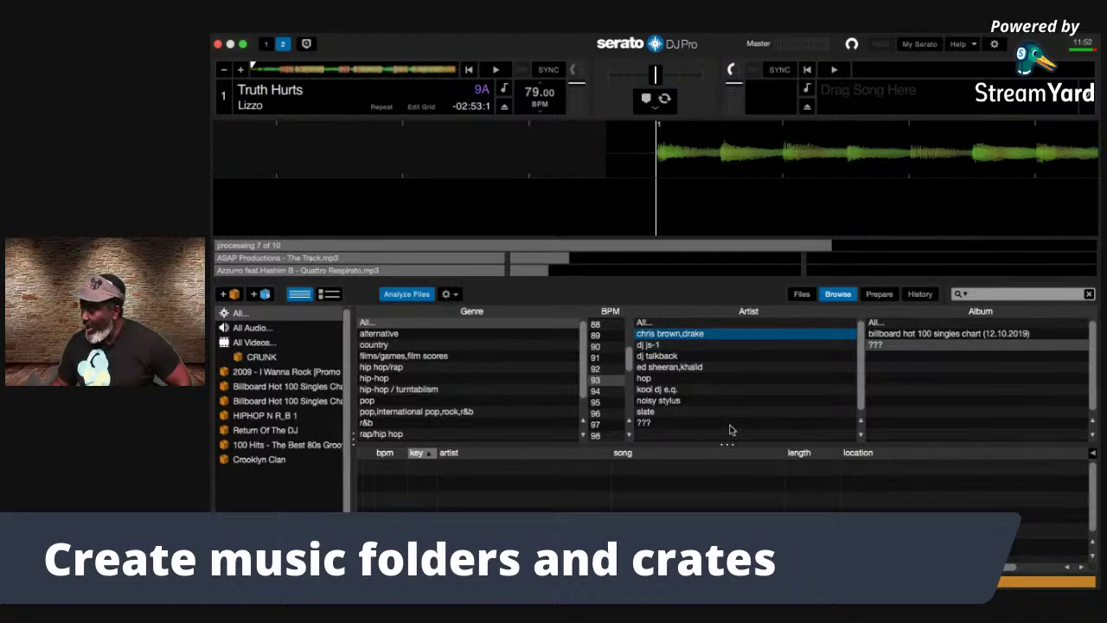
{"action": "left_click", "coordinate": [663, 357]}
{"action": "left_click", "coordinate": [654, 345]}
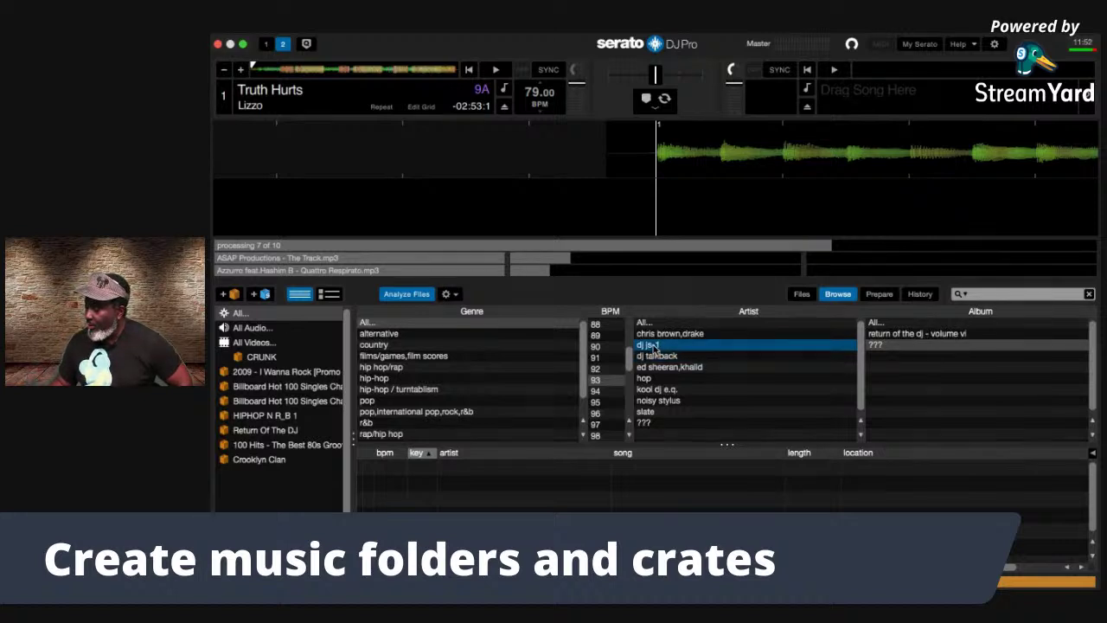
{"action": "left_click", "coordinate": [739, 379]}
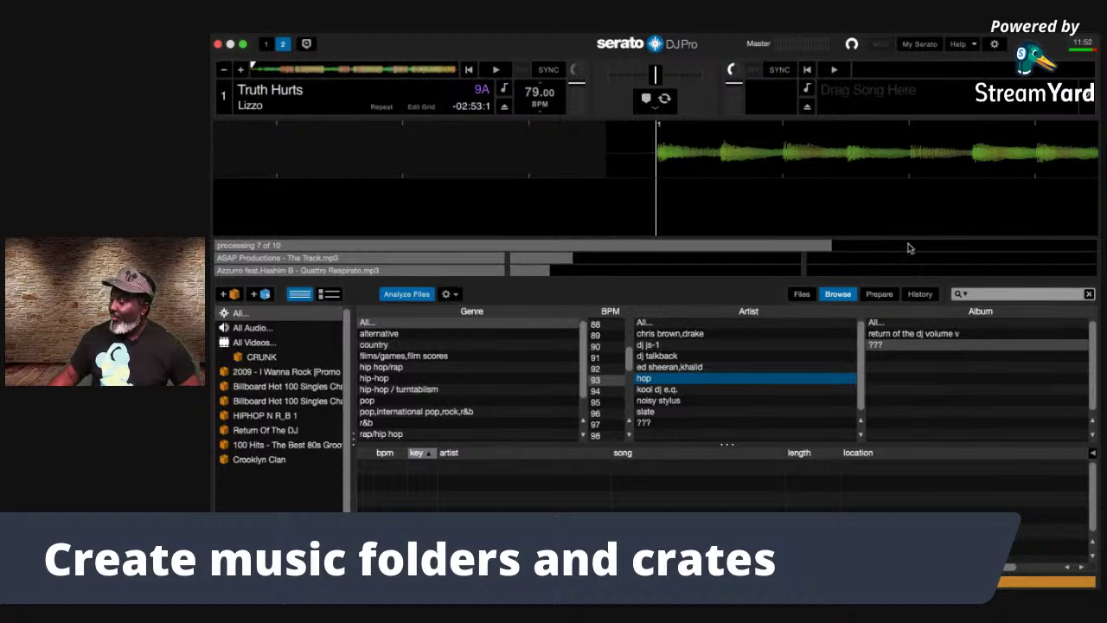
Step: Display the Prepare area, turn on tooltips to read its explanation, and hide the area again
{"action": "left_click", "coordinate": [877, 299]}
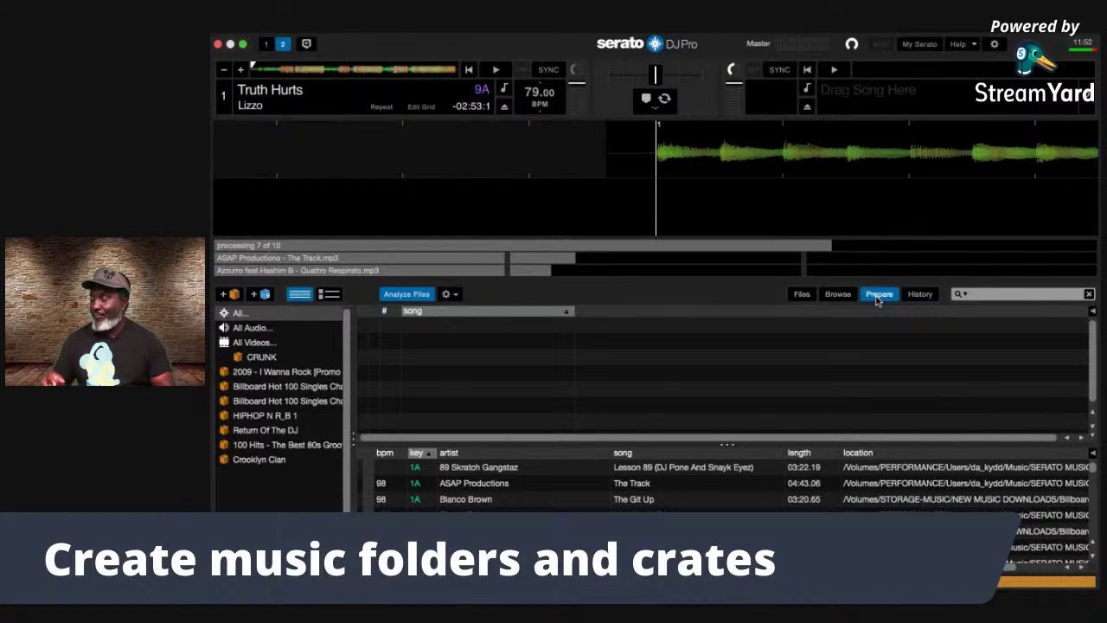
{"action": "left_click", "coordinate": [958, 44]}
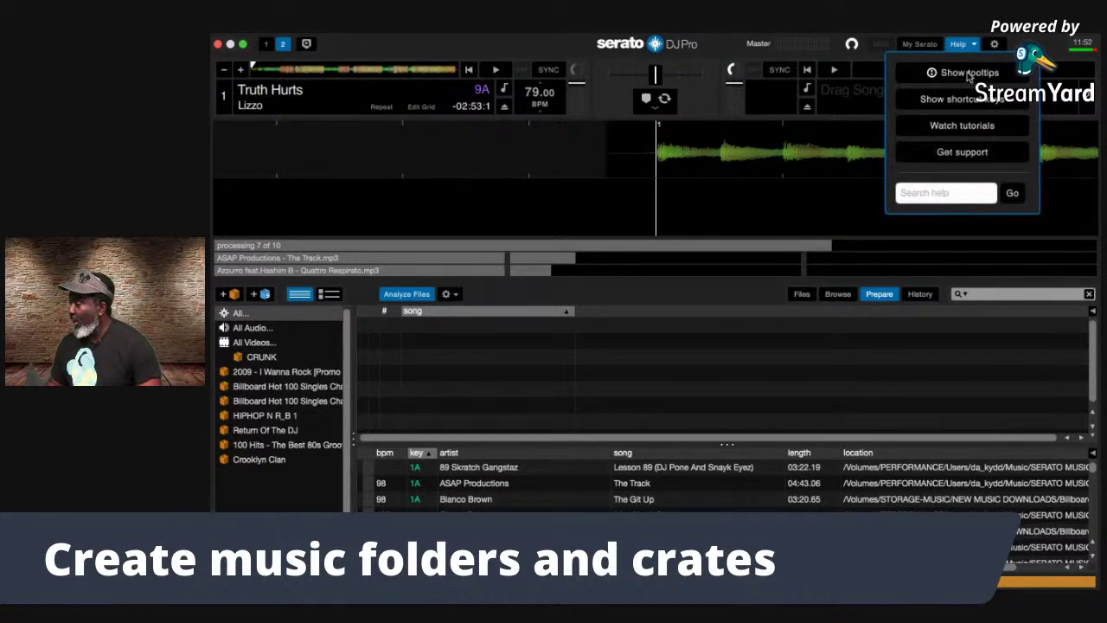
{"action": "left_click", "coordinate": [969, 74]}
{"action": "mouse_move", "coordinate": [878, 296]}
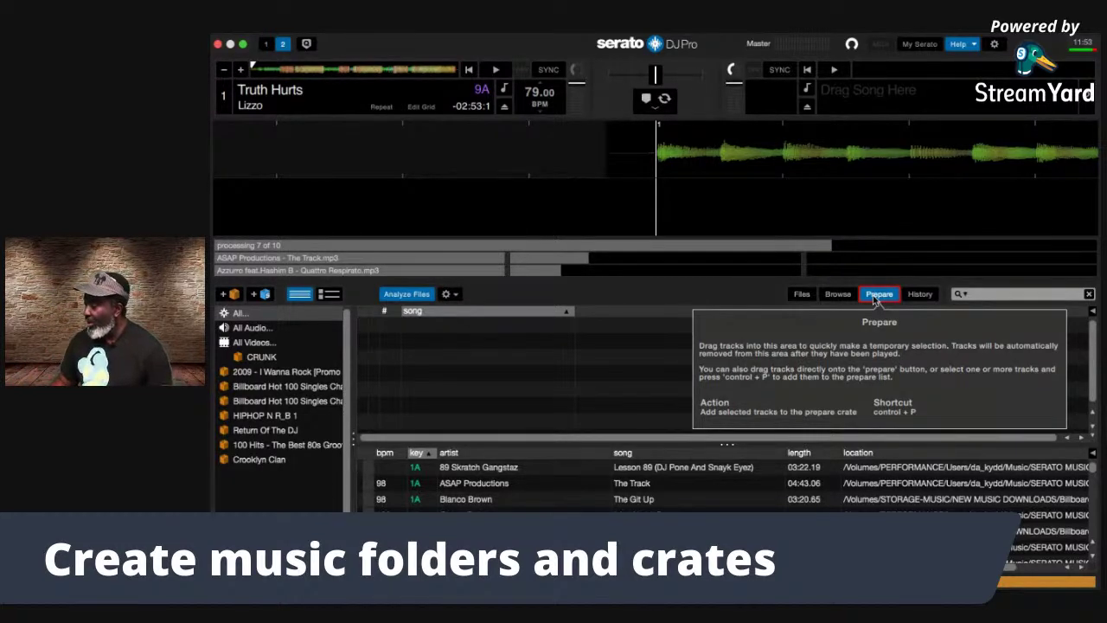
{"action": "left_click", "coordinate": [877, 295]}
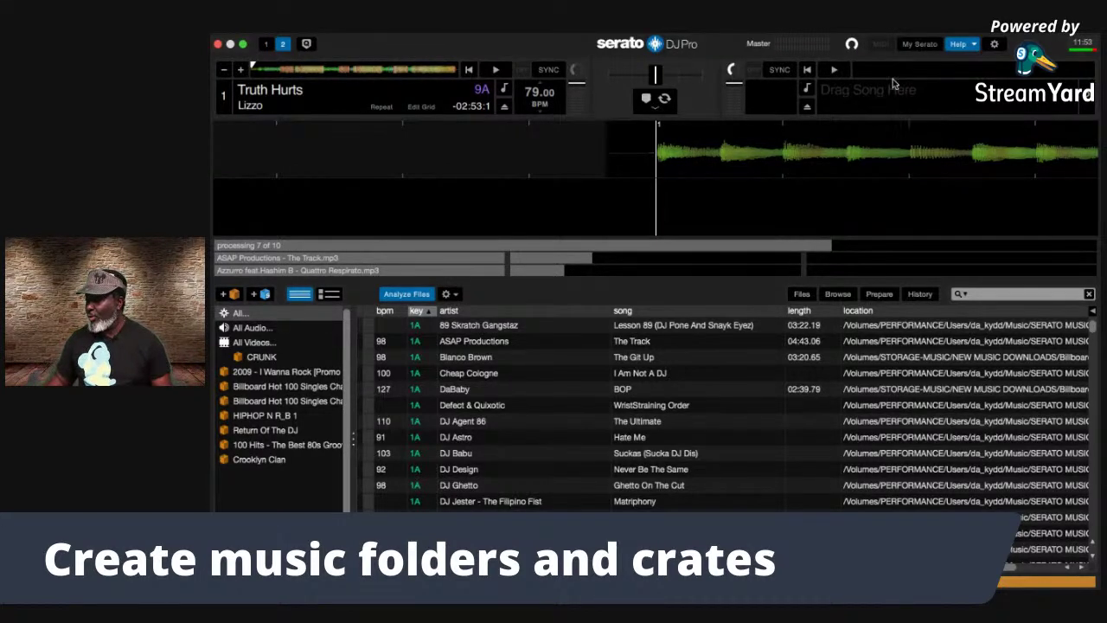
Step: View the tooltip for the main library track list and turn the tooltips off
{"action": "mouse_move", "coordinate": [519, 500]}
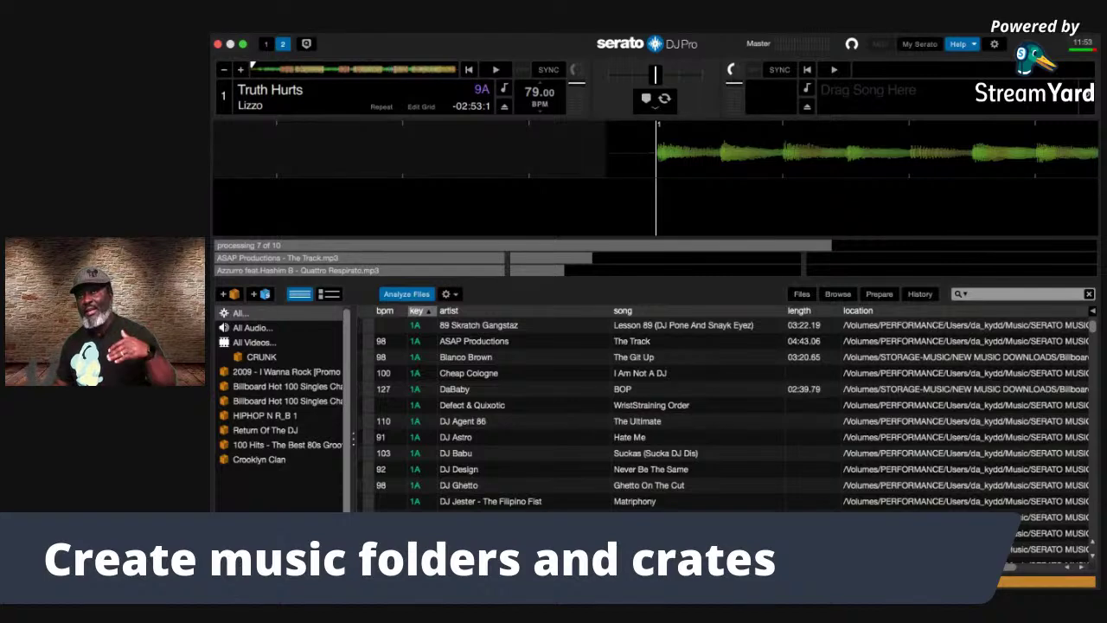
{"action": "mouse_move", "coordinate": [624, 488]}
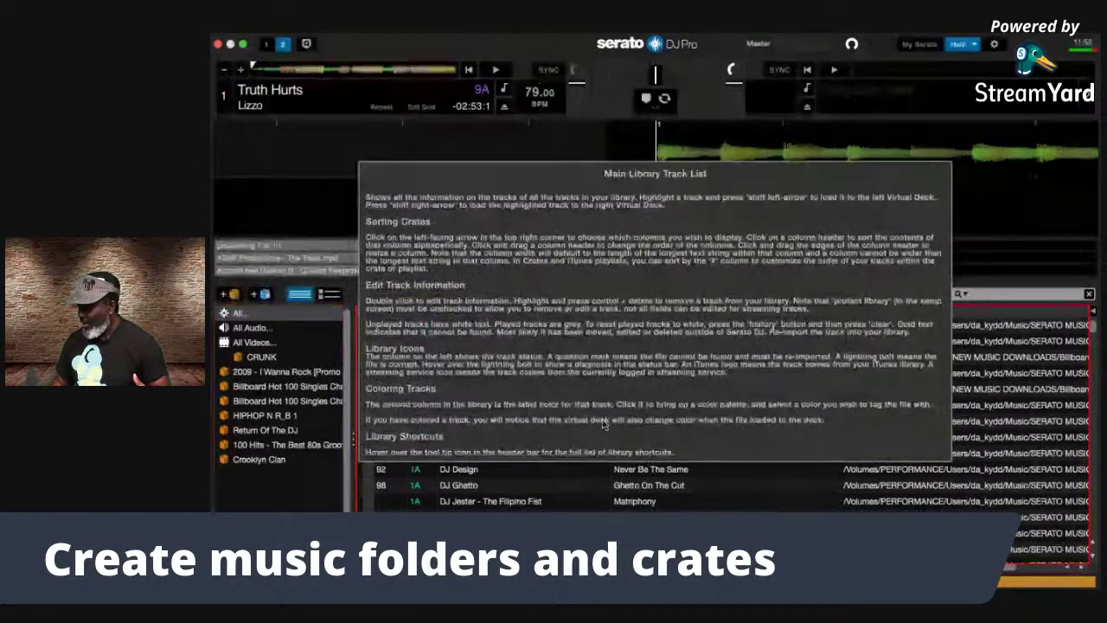
{"action": "left_click", "coordinate": [961, 44]}
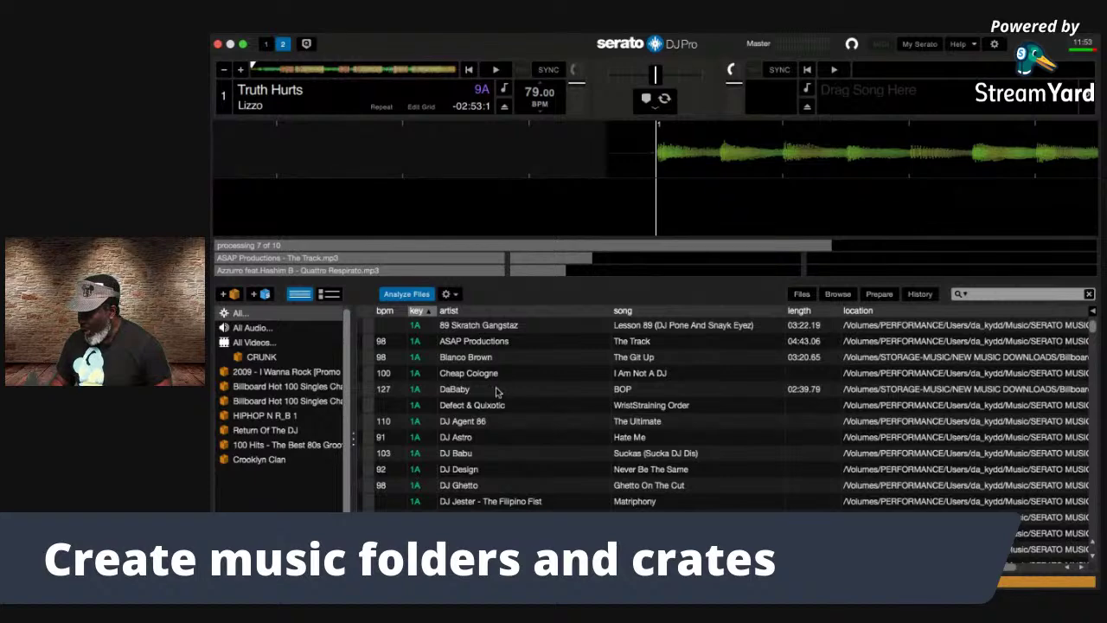
Step: Add the tracks The Track, Suckas (Sucka DJ Dis) and Transmittin' from the library to the Prepare crate
{"action": "left_click", "coordinate": [490, 343]}
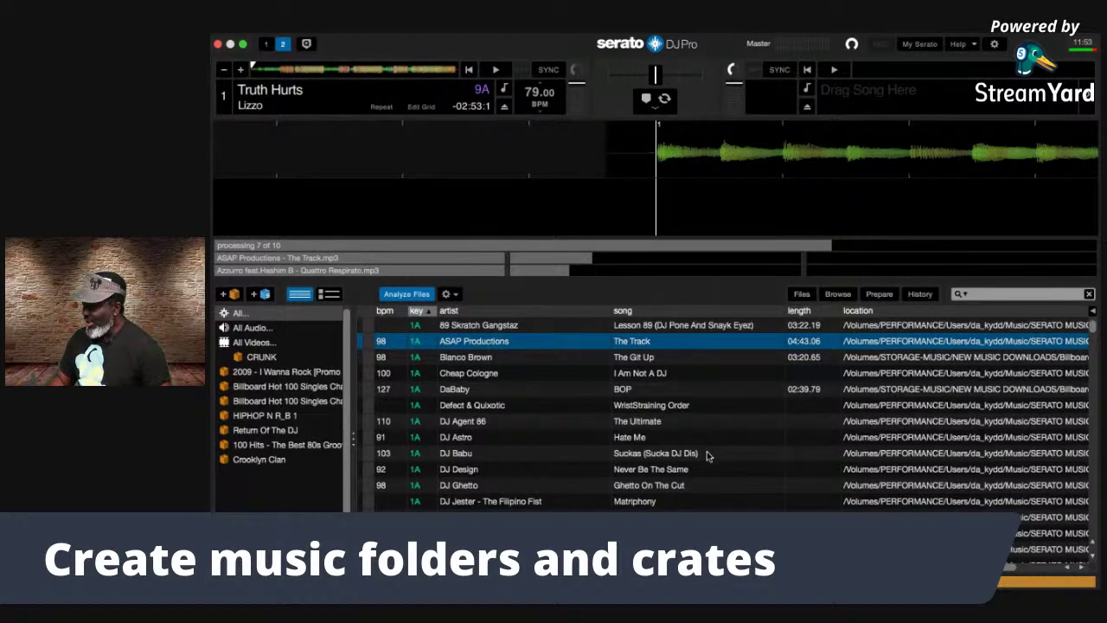
{"action": "key", "text": "Down"}
{"action": "key", "text": "Down"}
{"action": "key", "text": "Down"}
{"action": "key", "text": "Down"}
{"action": "key", "text": "Down"}
{"action": "key", "text": "Down"}
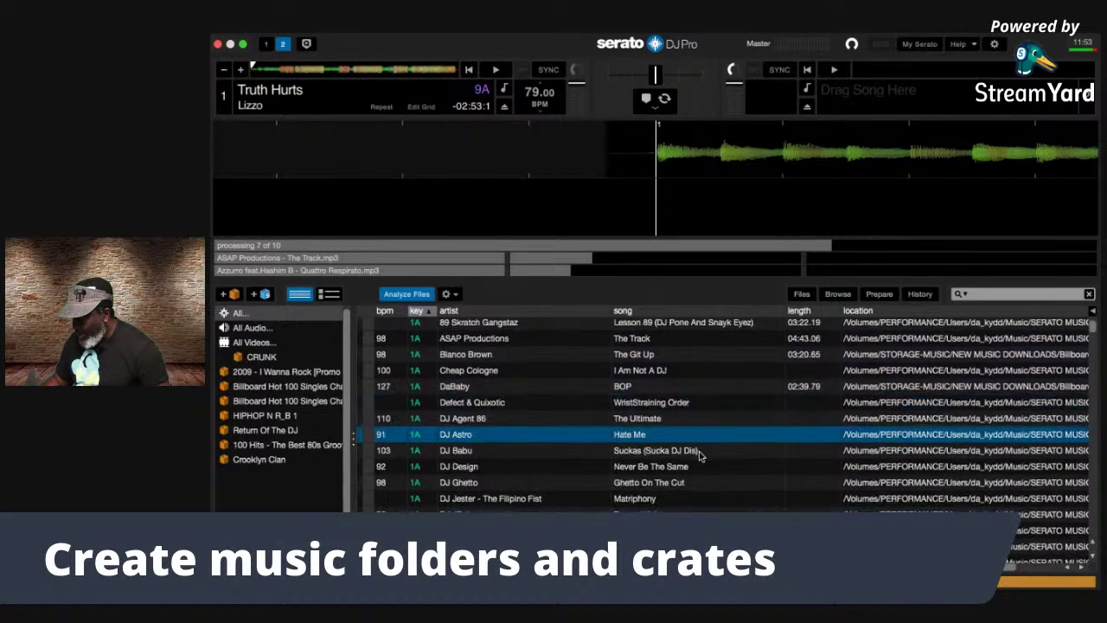
{"action": "key", "text": "Down"}
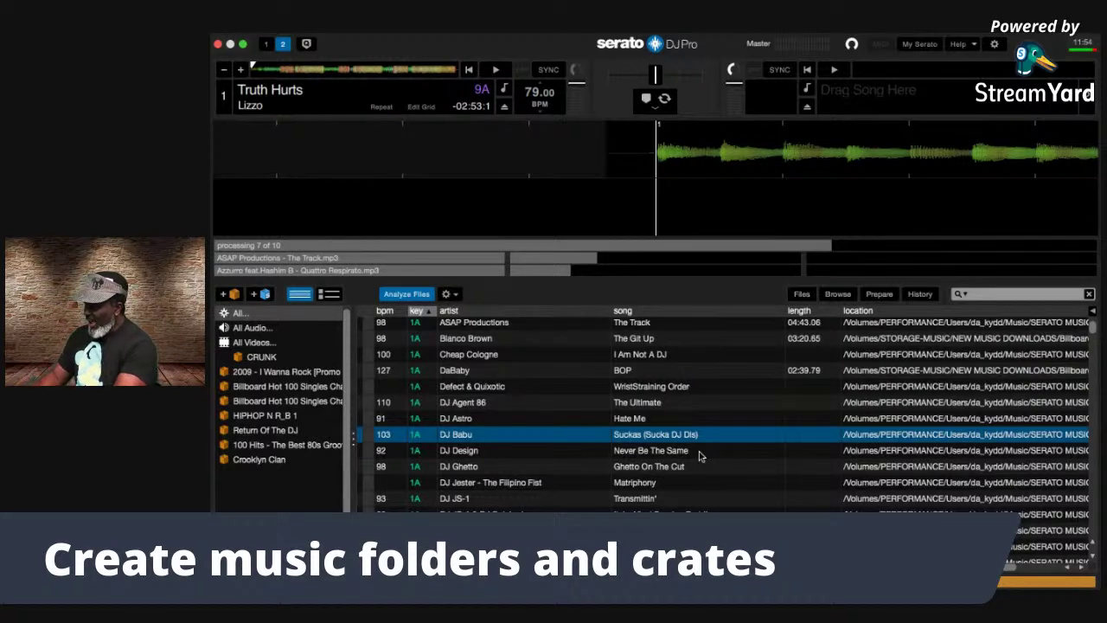
{"action": "key", "text": "Down"}
{"action": "key", "text": "Down"}
{"action": "key", "text": "Down"}
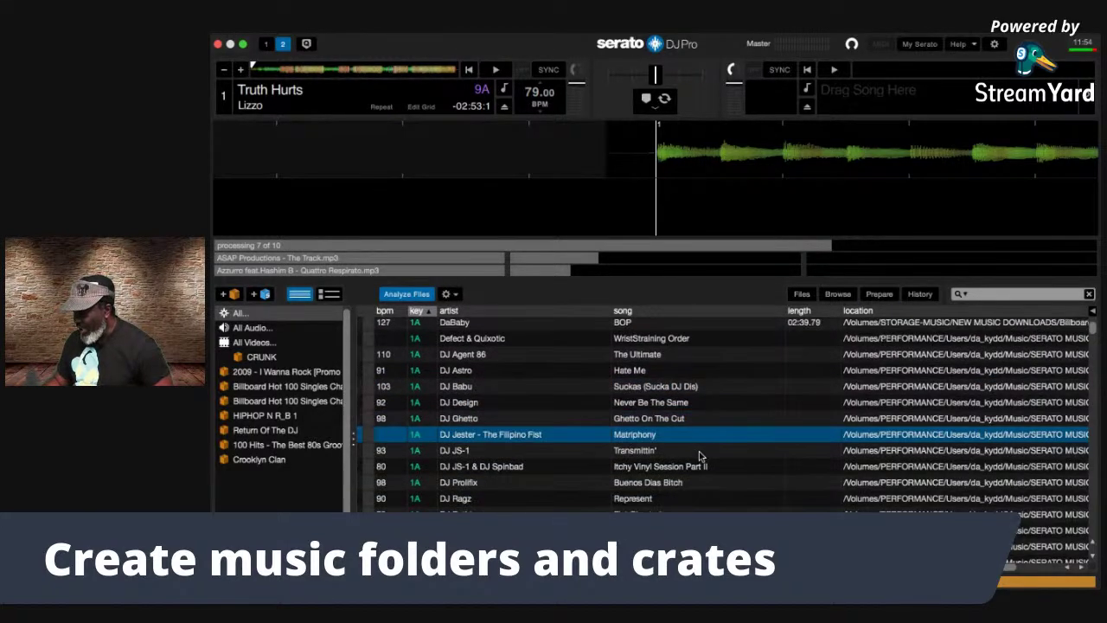
{"action": "key", "text": "Down"}
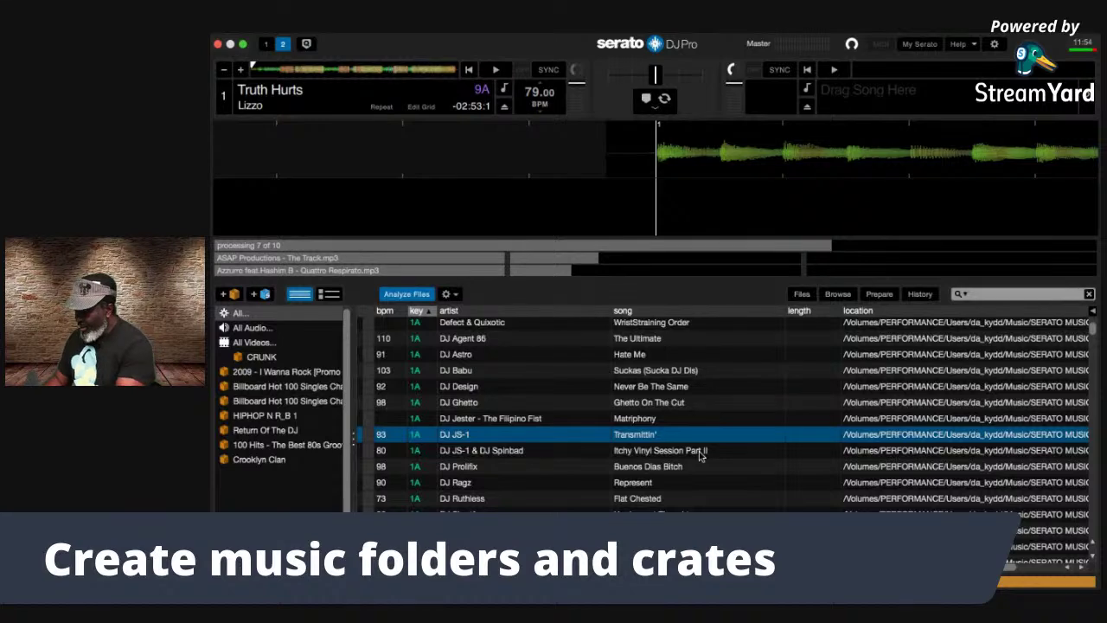
Step: Add Invasion Of The Octopus People to the Prepare crate and display the prepared tracks
{"action": "key", "text": "Down"}
{"action": "key", "text": "Down"}
{"action": "key", "text": "Down"}
{"action": "key", "text": "Down"}
{"action": "key", "text": "Down"}
{"action": "key", "text": "Down"}
{"action": "key", "text": "Down"}
{"action": "key", "text": "Down"}
{"action": "key", "text": "Down"}
{"action": "key", "text": "Down"}
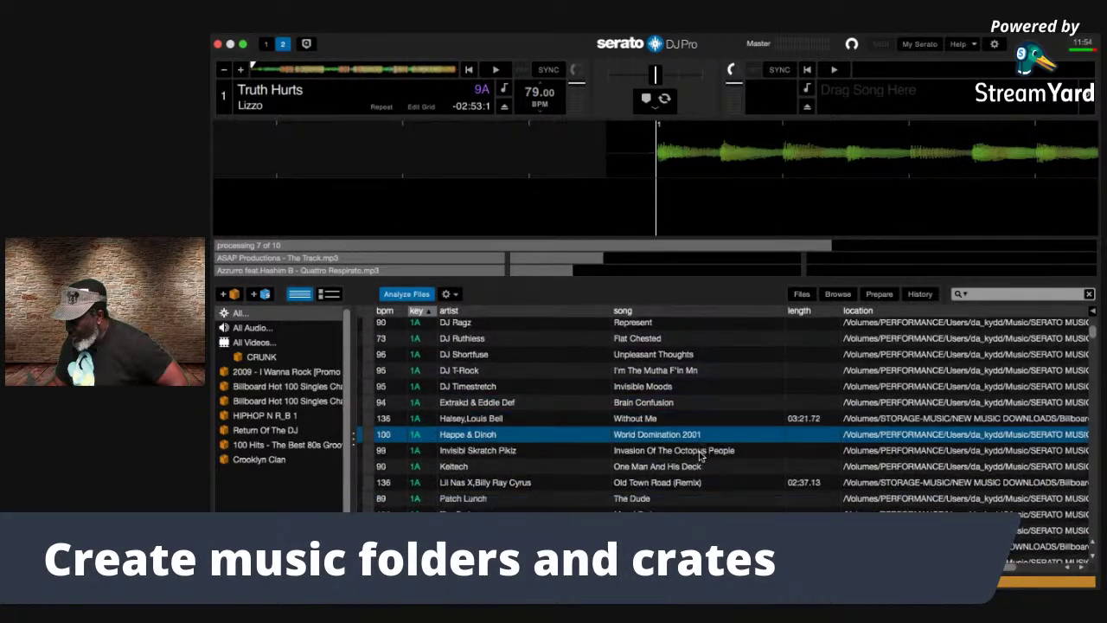
{"action": "key", "text": "Down"}
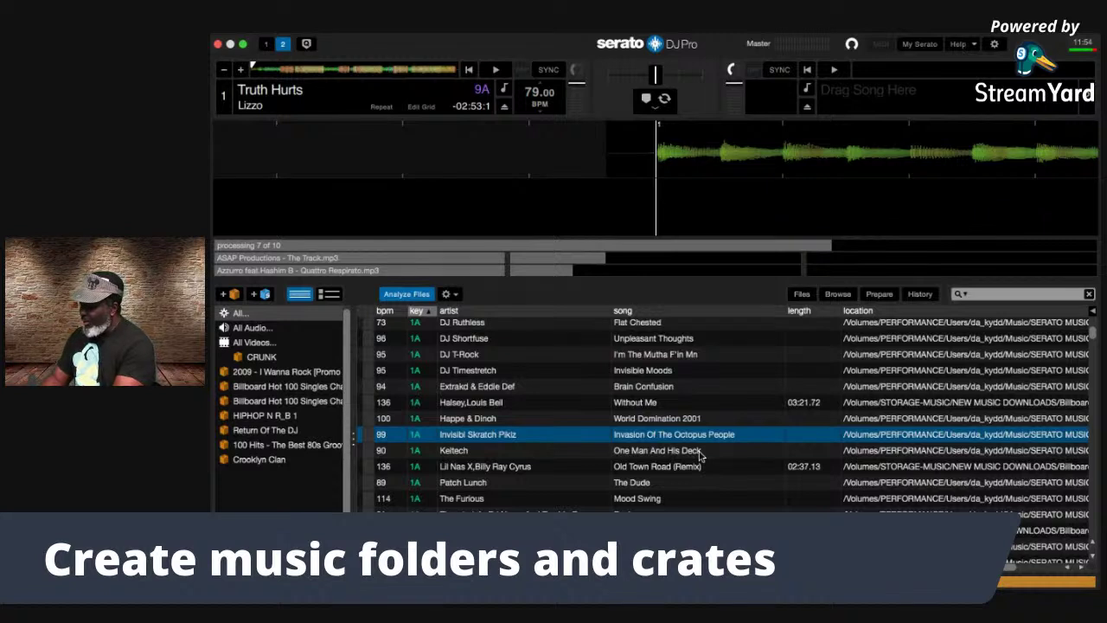
{"action": "left_click", "coordinate": [880, 295]}
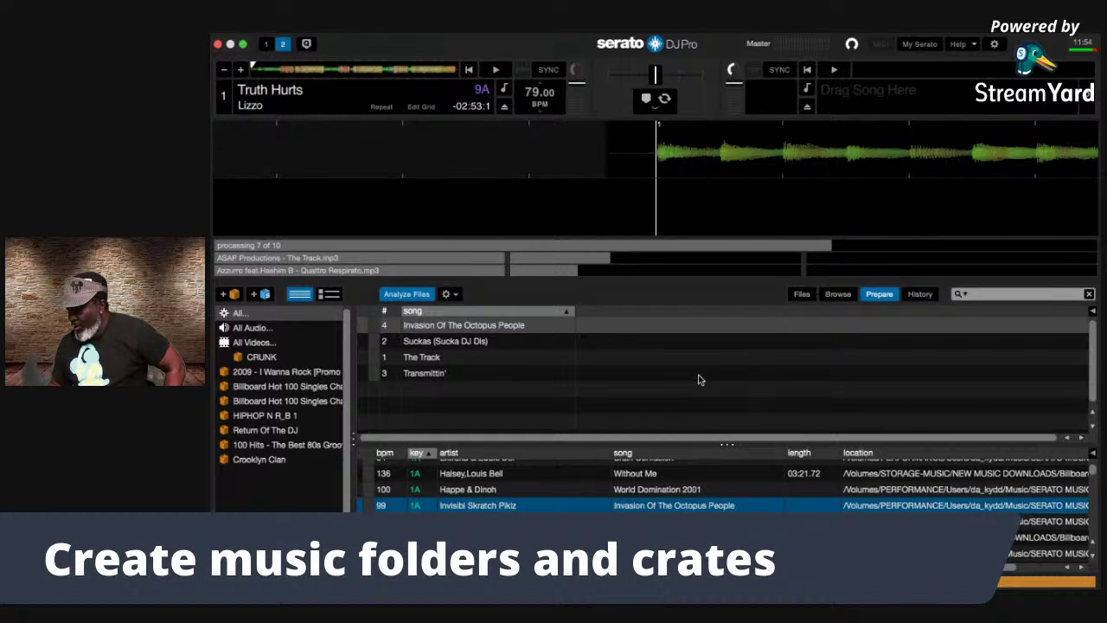
Step: Display the play history and look through the sessions and columns for this year and today
{"action": "left_click", "coordinate": [923, 296]}
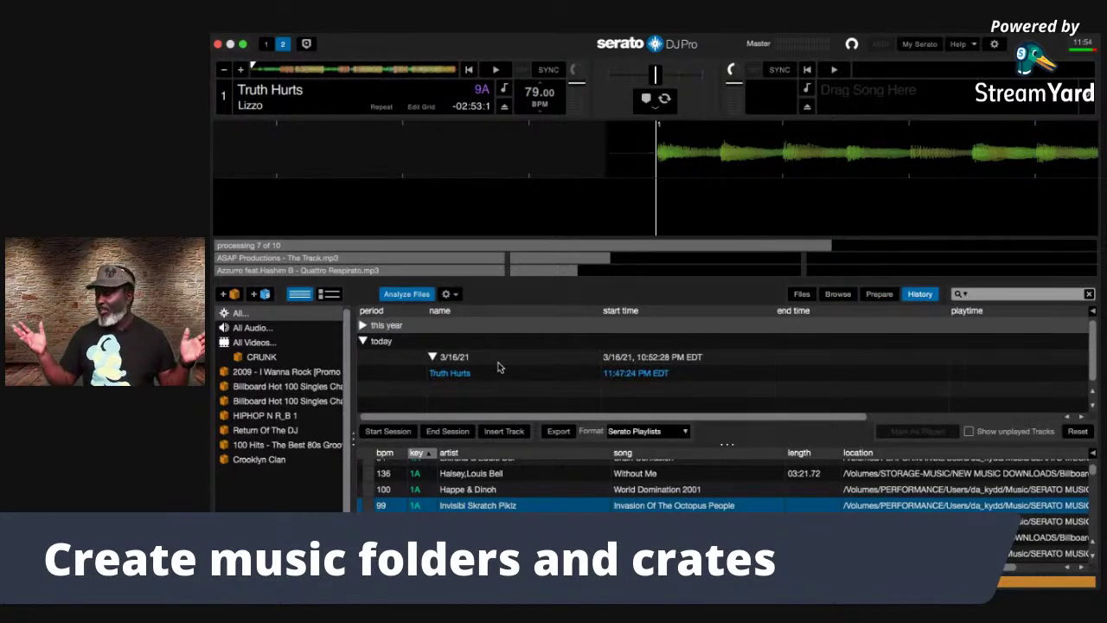
{"action": "left_click", "coordinate": [364, 344]}
{"action": "left_click", "coordinate": [363, 326]}
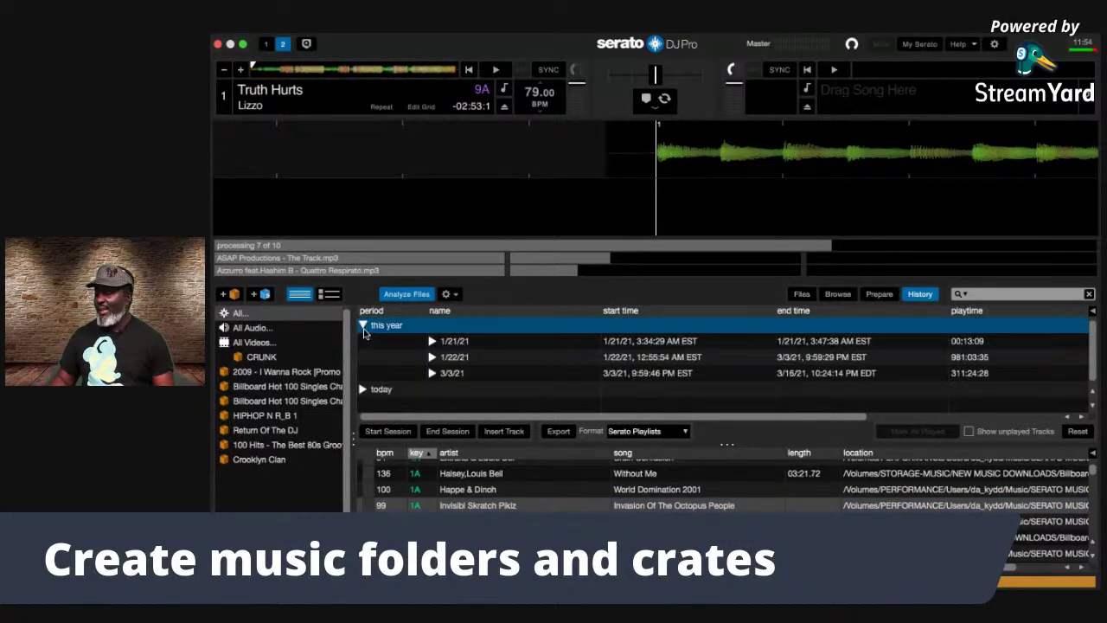
{"action": "left_click", "coordinate": [363, 327]}
{"action": "left_click", "coordinate": [363, 326]}
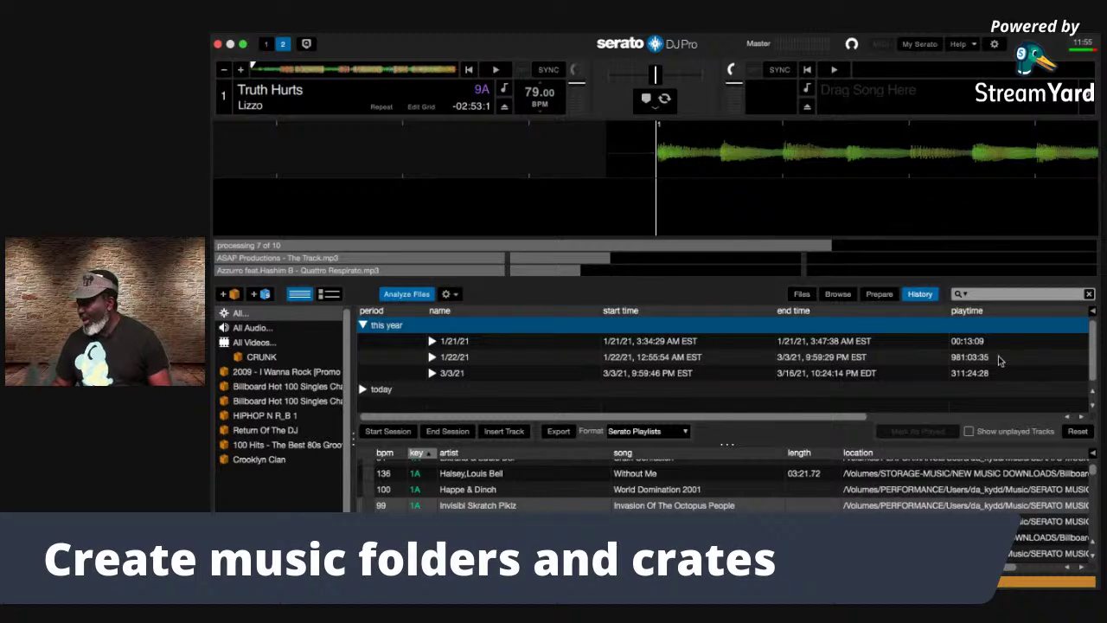
{"action": "scroll", "coordinate": [928, 355], "scroll_direction": "right", "scroll_amount": 3}
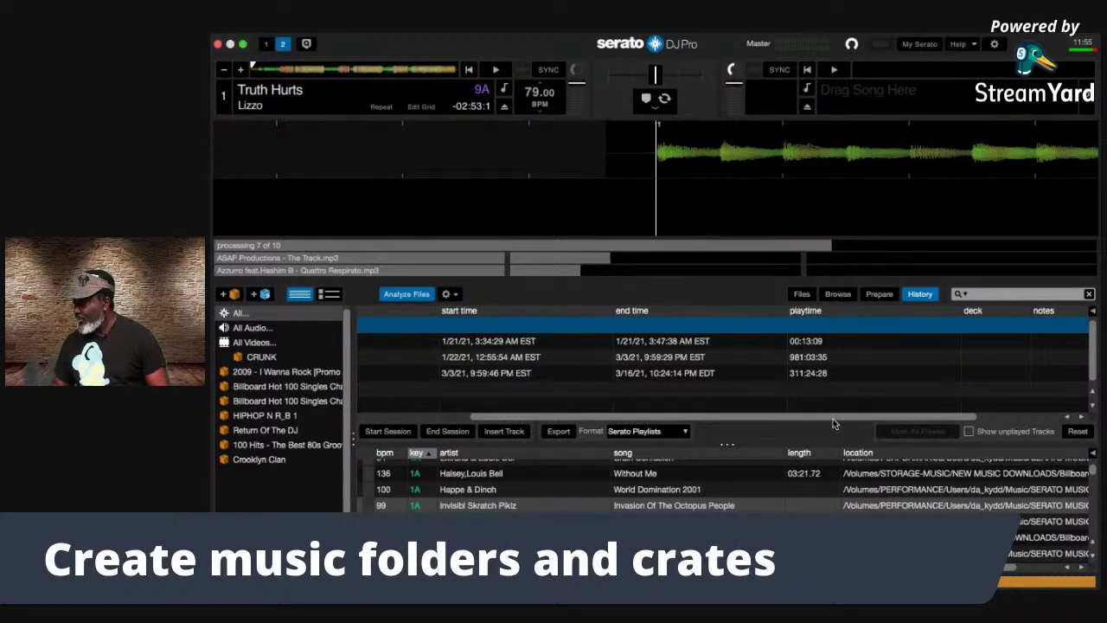
{"action": "left_click_drag", "start_coordinate": [966, 420], "coordinate": [313, 453]}
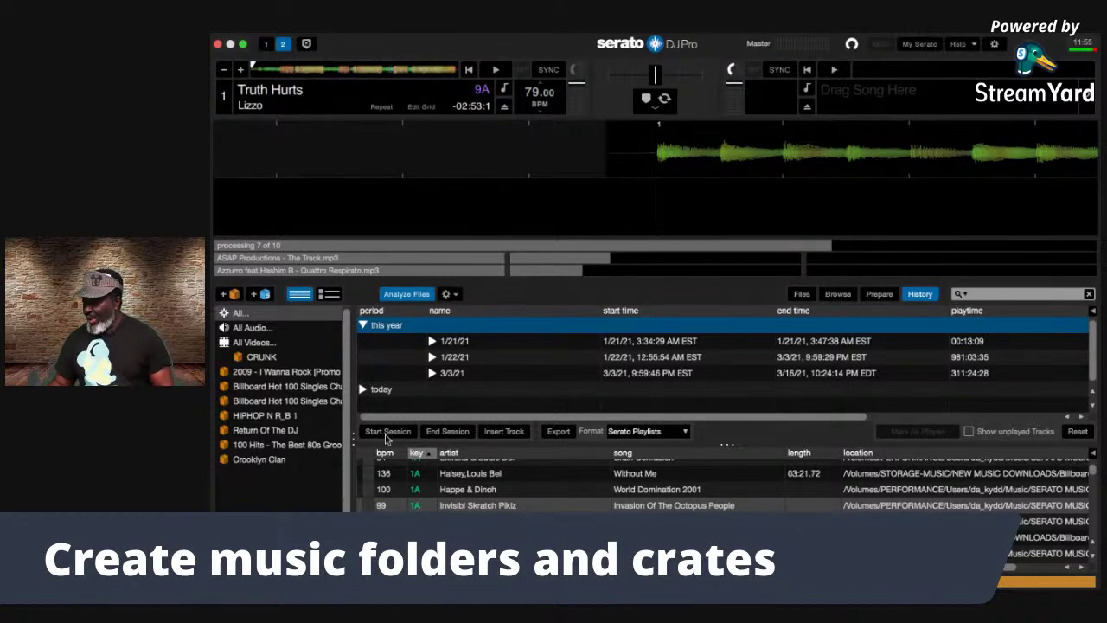
{"action": "left_click", "coordinate": [363, 389]}
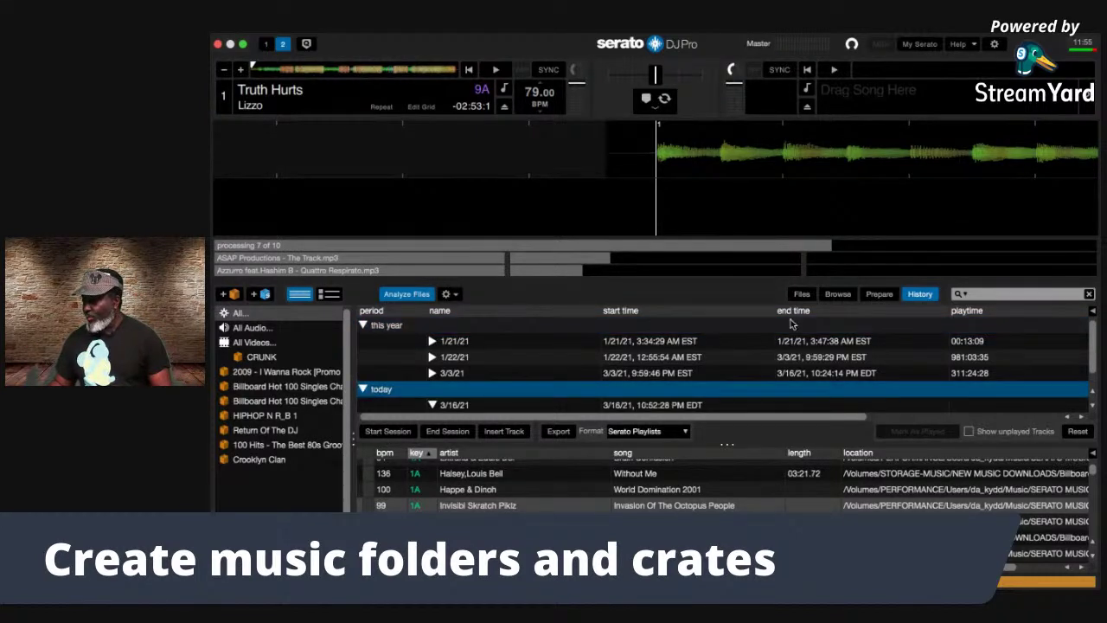
{"action": "left_click", "coordinate": [363, 389]}
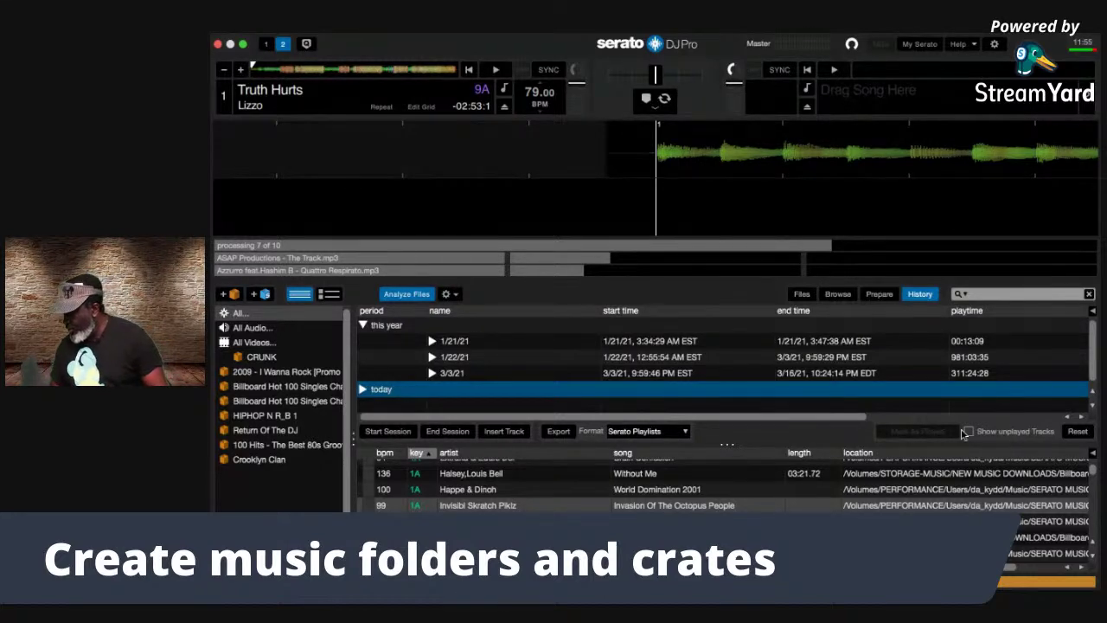
Step: Look through the history export formats and set the format to m3u
{"action": "left_click", "coordinate": [685, 431]}
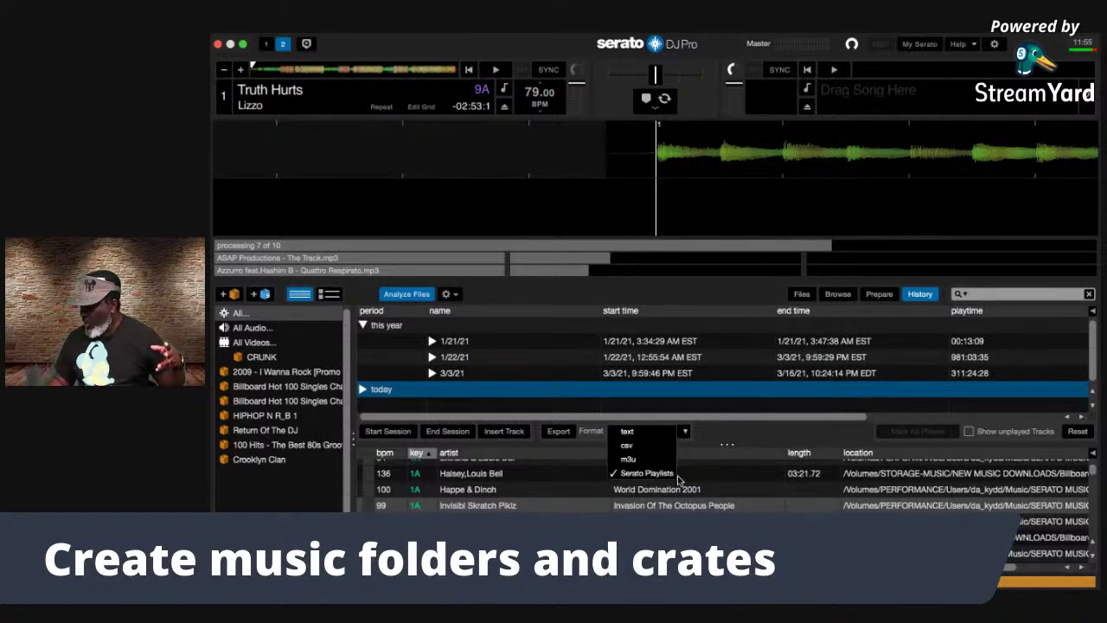
{"action": "left_click", "coordinate": [642, 459]}
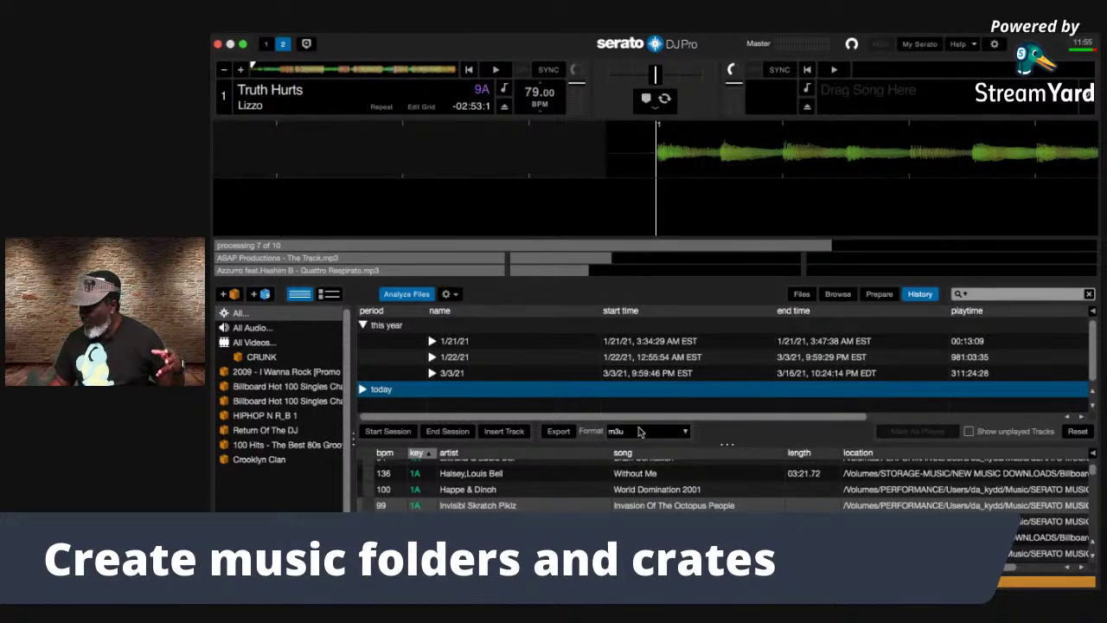
{"action": "left_click", "coordinate": [688, 433]}
{"action": "left_click", "coordinate": [702, 397]}
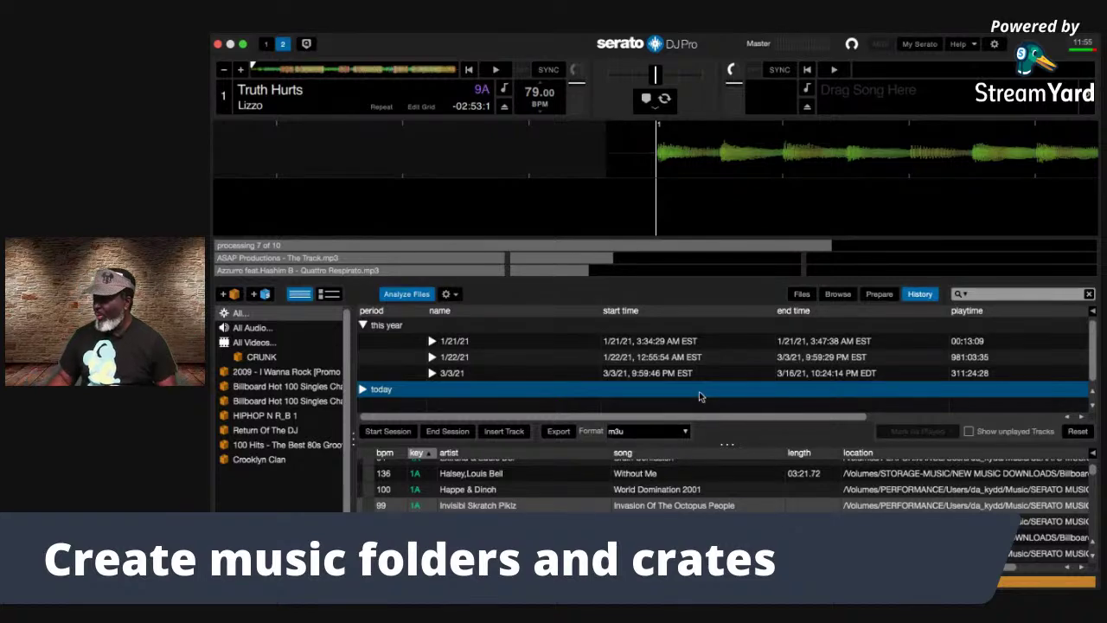
Step: Hide the History area and make the crates list slightly narrower
{"action": "left_click", "coordinate": [920, 295]}
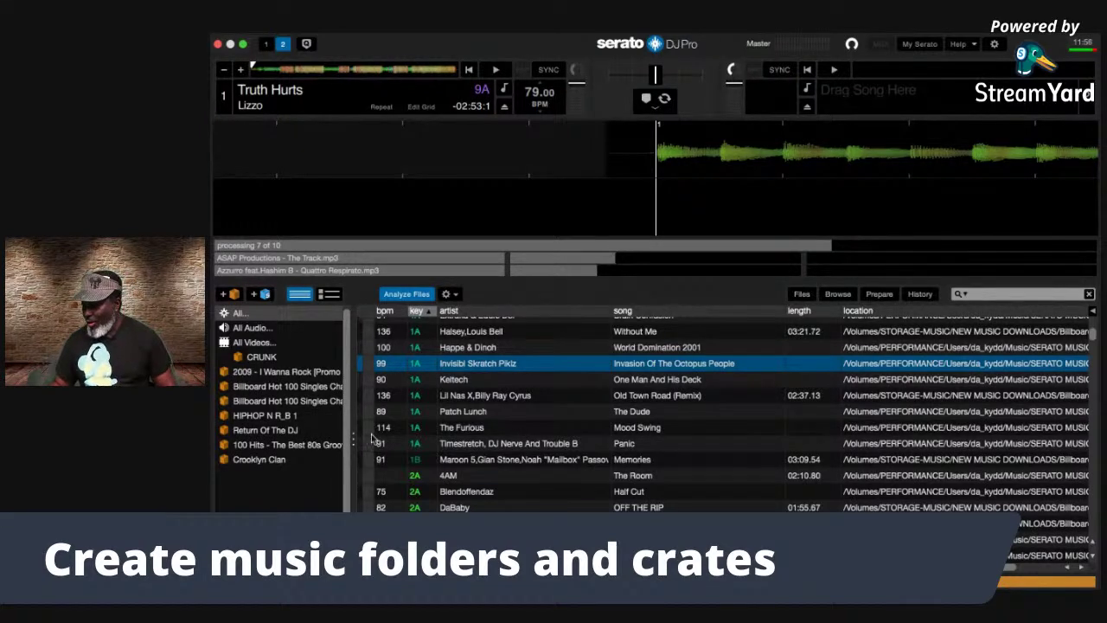
{"action": "mouse_move", "coordinate": [350, 443]}
{"action": "left_mouse_down"}
{"action": "mouse_move", "coordinate": [872, 420]}
{"action": "mouse_move", "coordinate": [294, 437]}
{"action": "mouse_move", "coordinate": [372, 442]}
{"action": "mouse_move", "coordinate": [342, 449]}
{"action": "left_mouse_up"}
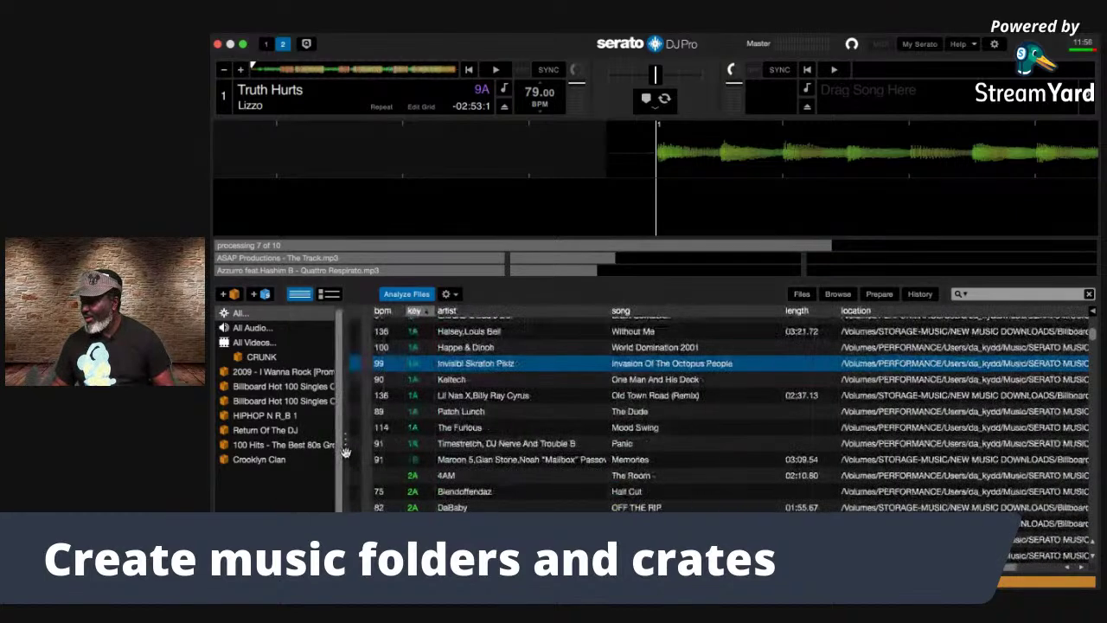
Step: Display the Files area and turn off Relocate Lost Files
{"action": "left_click", "coordinate": [809, 296]}
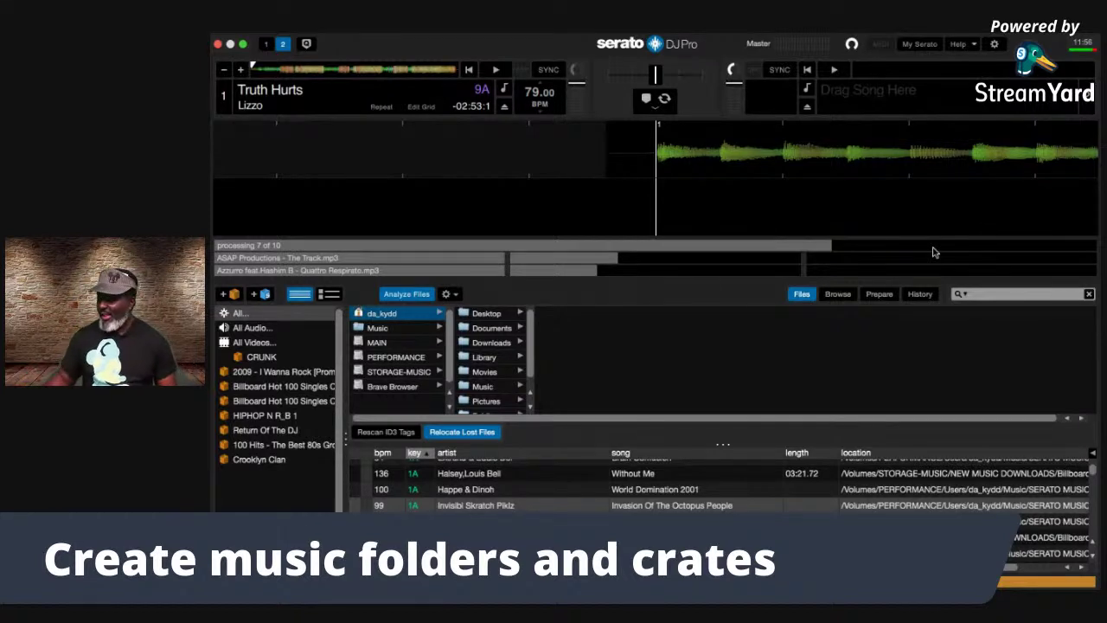
{"action": "left_click", "coordinate": [480, 434]}
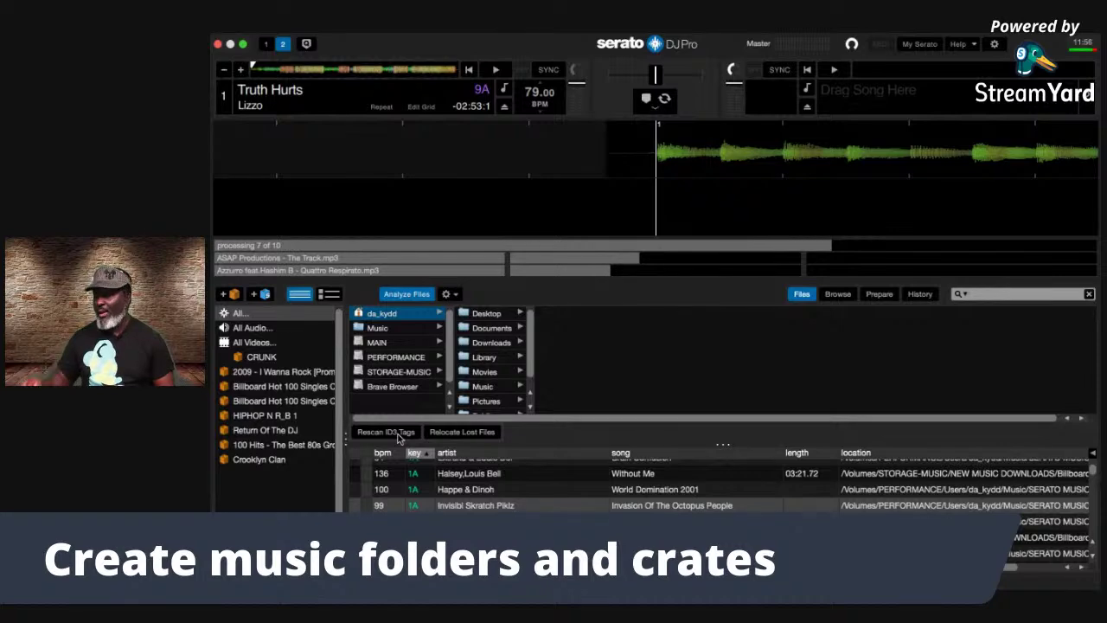
Step: Turn on the help tooltips and read the explanations for Rescan ID3 Tags and the crates area
{"action": "left_click", "coordinate": [971, 44]}
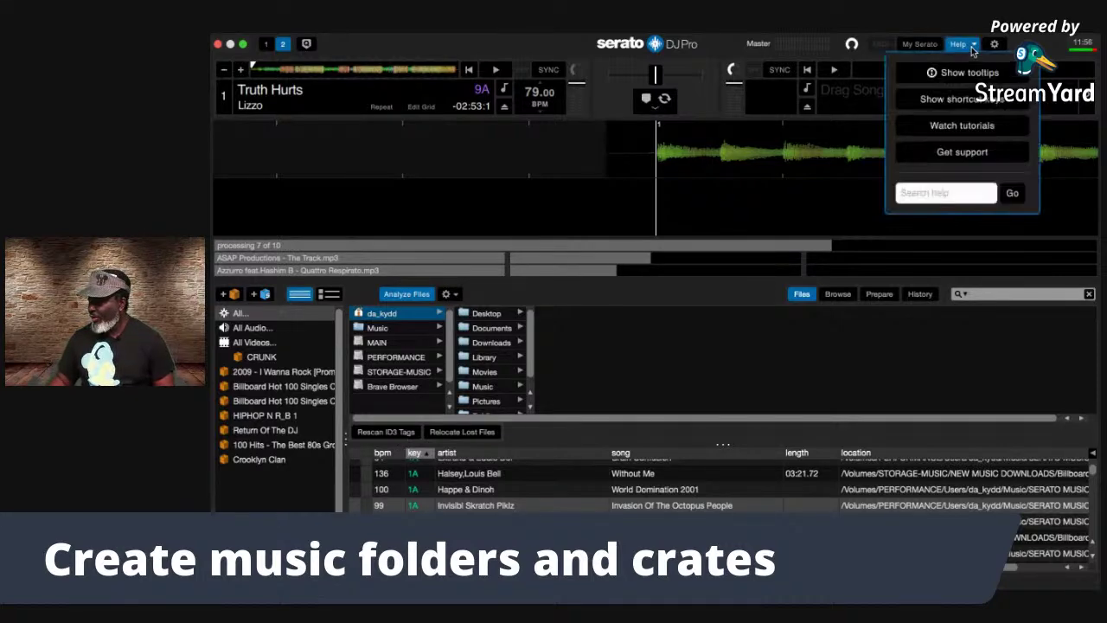
{"action": "left_click", "coordinate": [954, 73]}
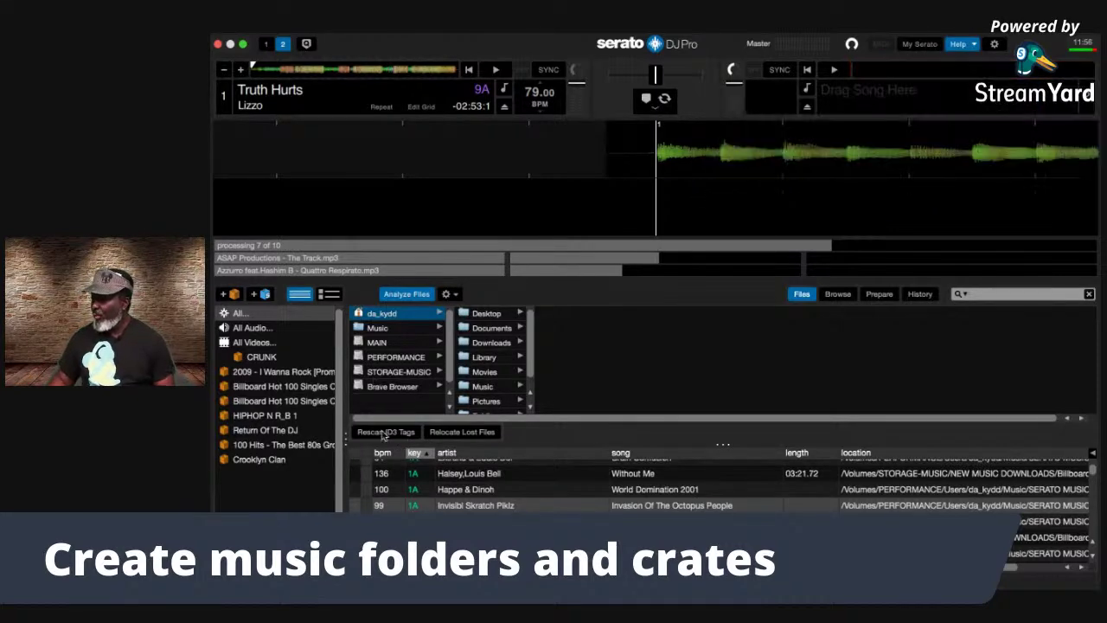
{"action": "mouse_move", "coordinate": [393, 433]}
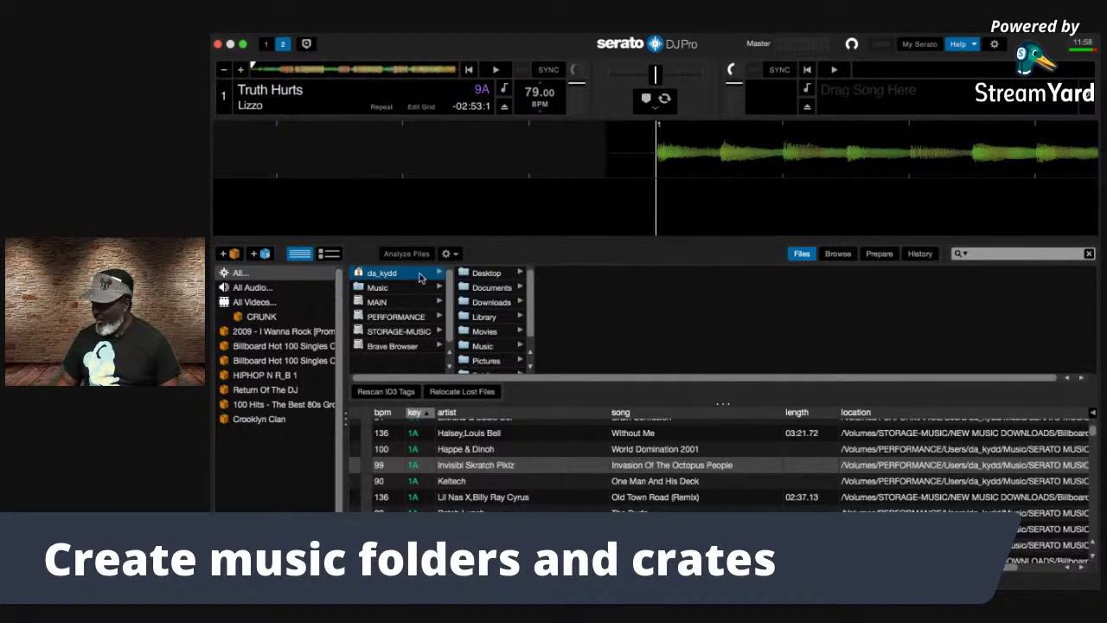
{"action": "mouse_move", "coordinate": [261, 408]}
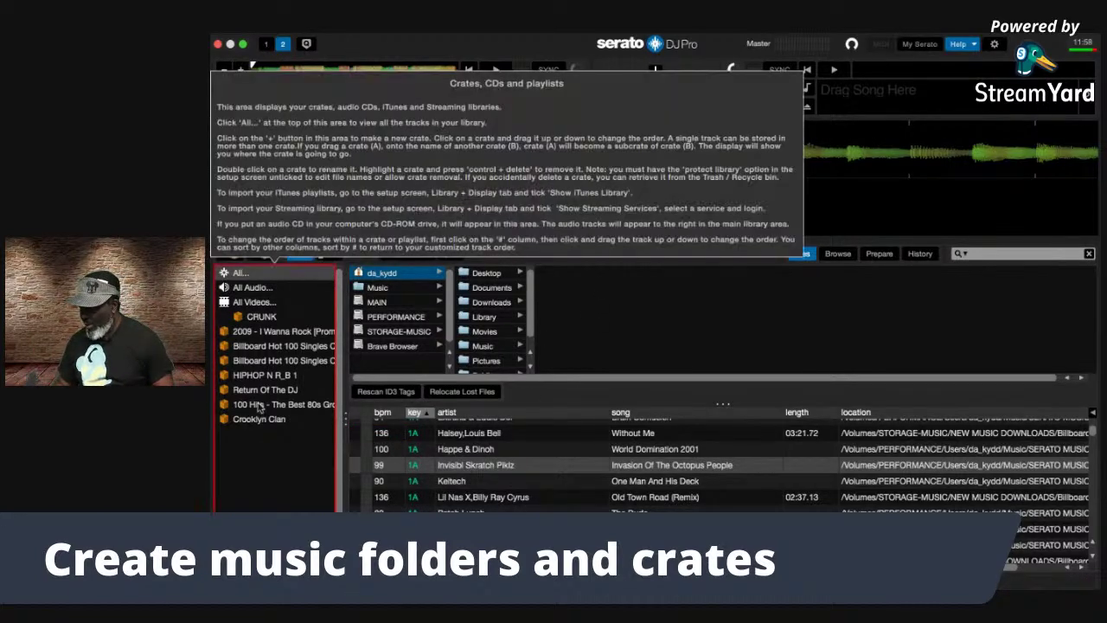
Step: Open the Return Of The DJ crate, read the track list tooltip, and sort the tracks by the # column
{"action": "left_click", "coordinate": [265, 390]}
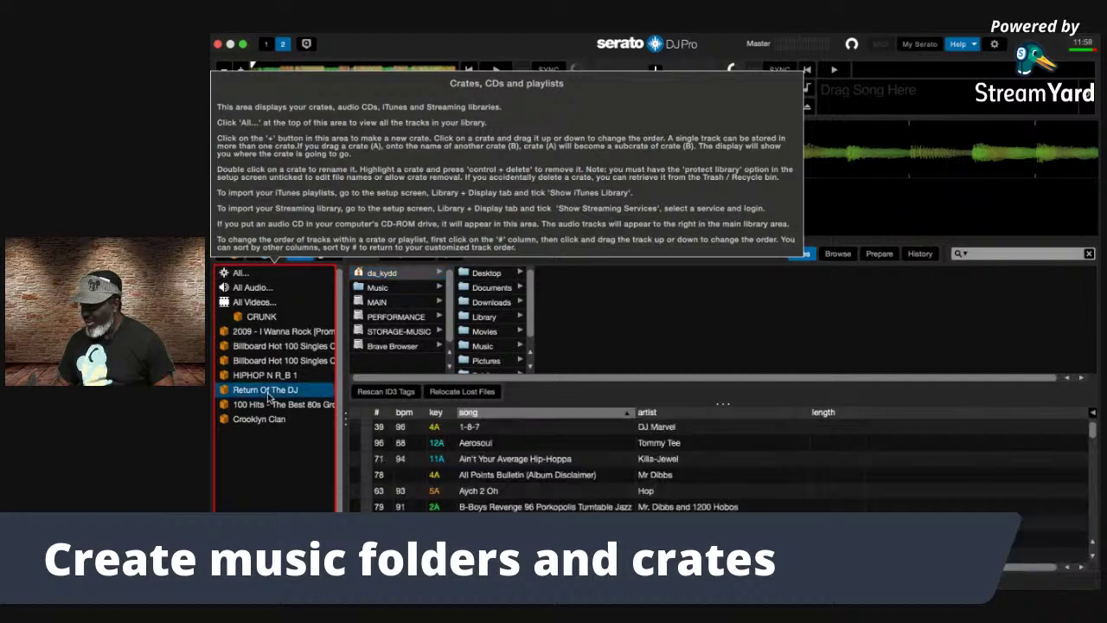
{"action": "mouse_move", "coordinate": [729, 472]}
{"action": "scroll", "coordinate": [729, 471], "scroll_direction": "down", "scroll_amount": 3}
{"action": "scroll", "coordinate": [728, 471], "scroll_direction": "up", "scroll_amount": 3}
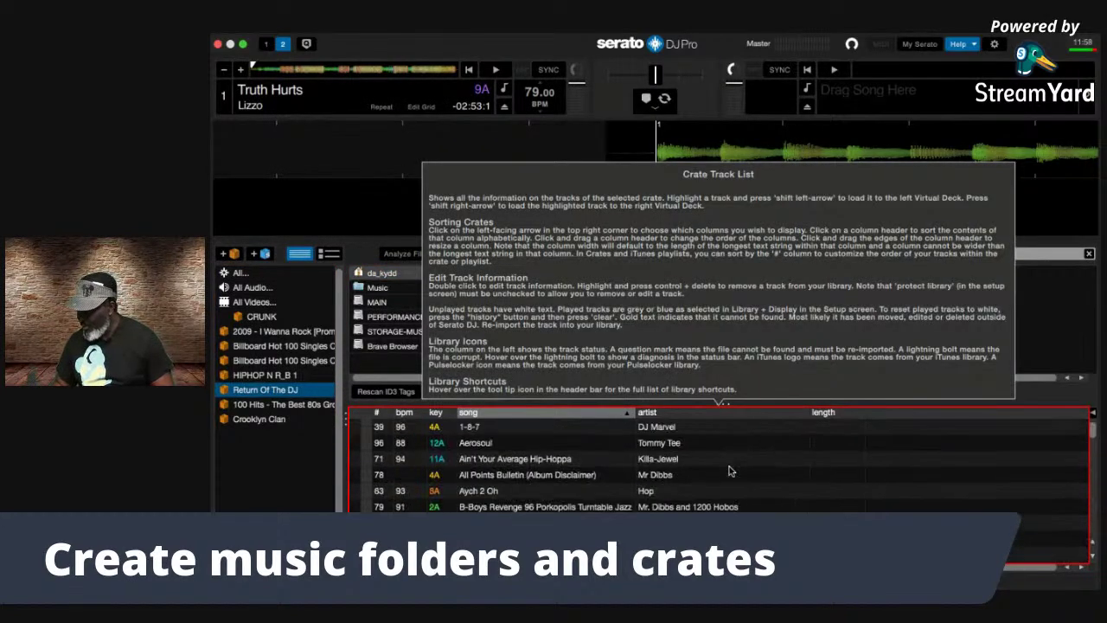
{"action": "left_click", "coordinate": [378, 412]}
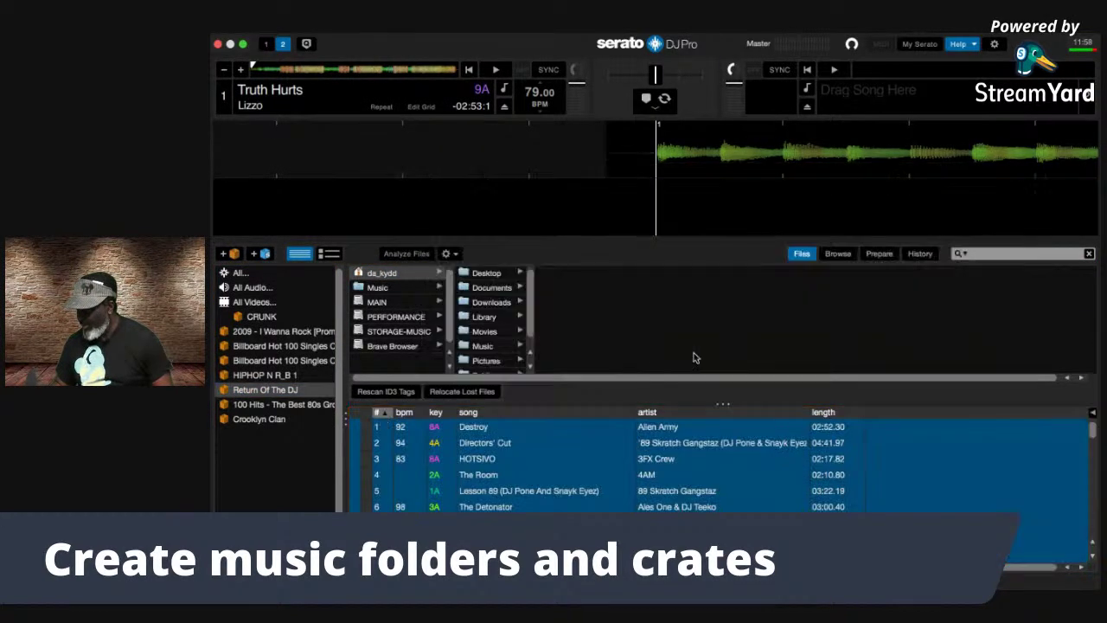
Step: Turn off the help tooltips and hide the Files area
{"action": "left_click", "coordinate": [962, 44]}
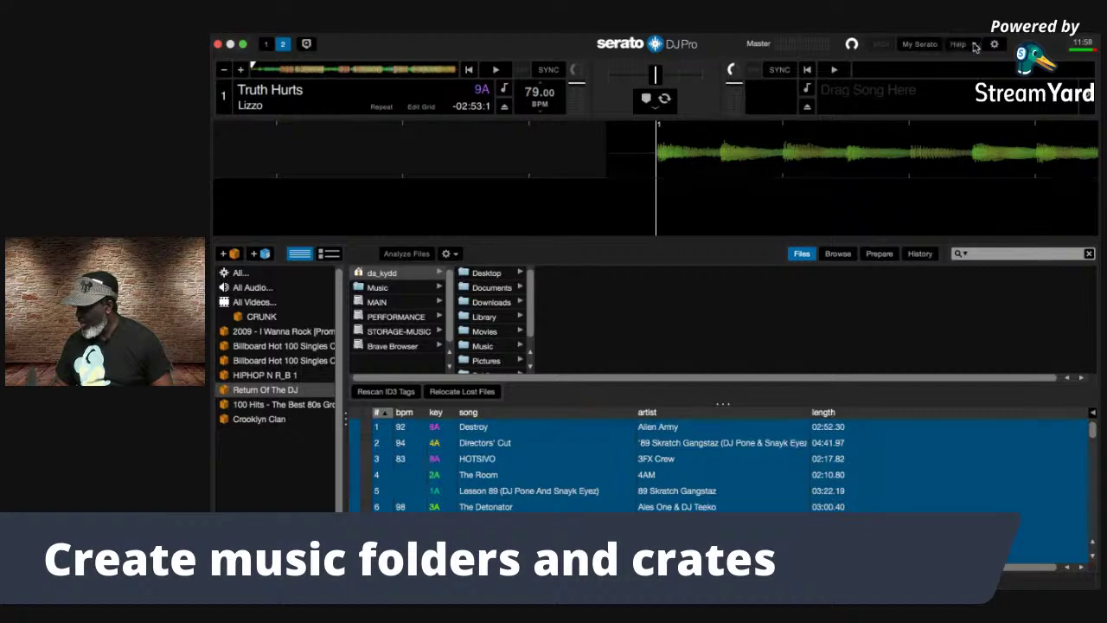
{"action": "left_click", "coordinate": [802, 255]}
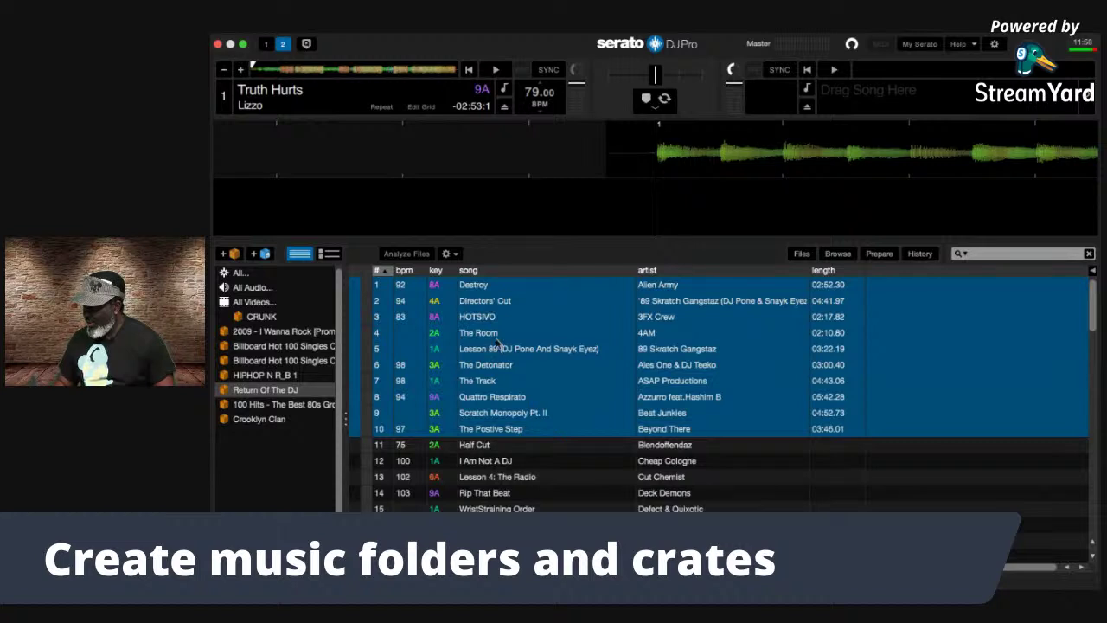
Step: Load The Room by 4AM from the Return Of The DJ crate onto deck 1 and play it
{"action": "left_click", "coordinate": [476, 336]}
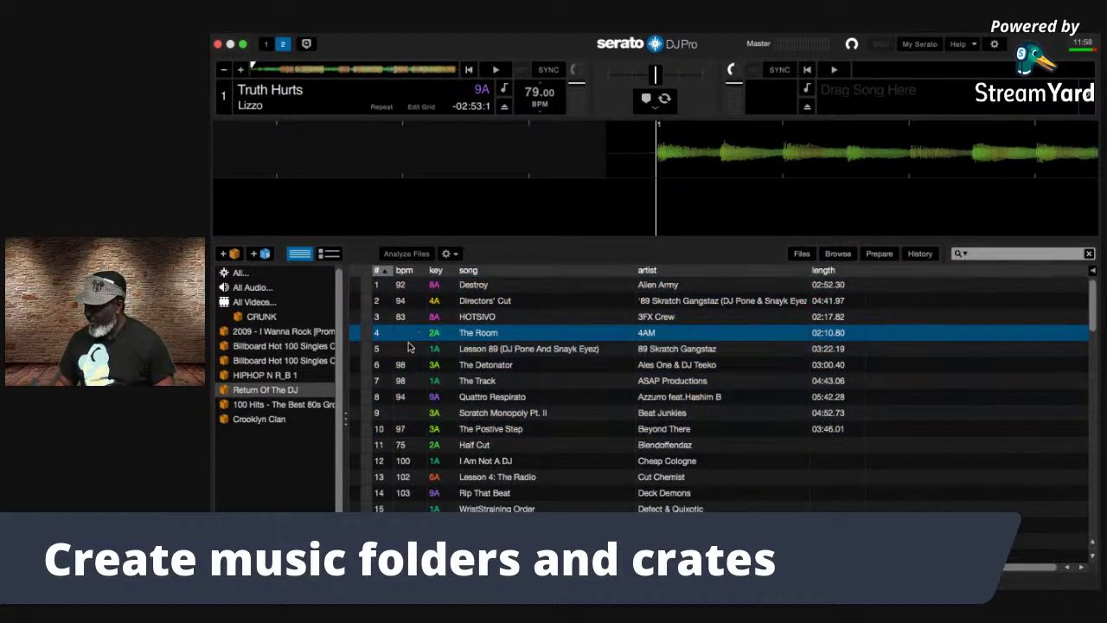
{"action": "left_click", "coordinate": [404, 363]}
{"action": "left_click", "coordinate": [453, 352]}
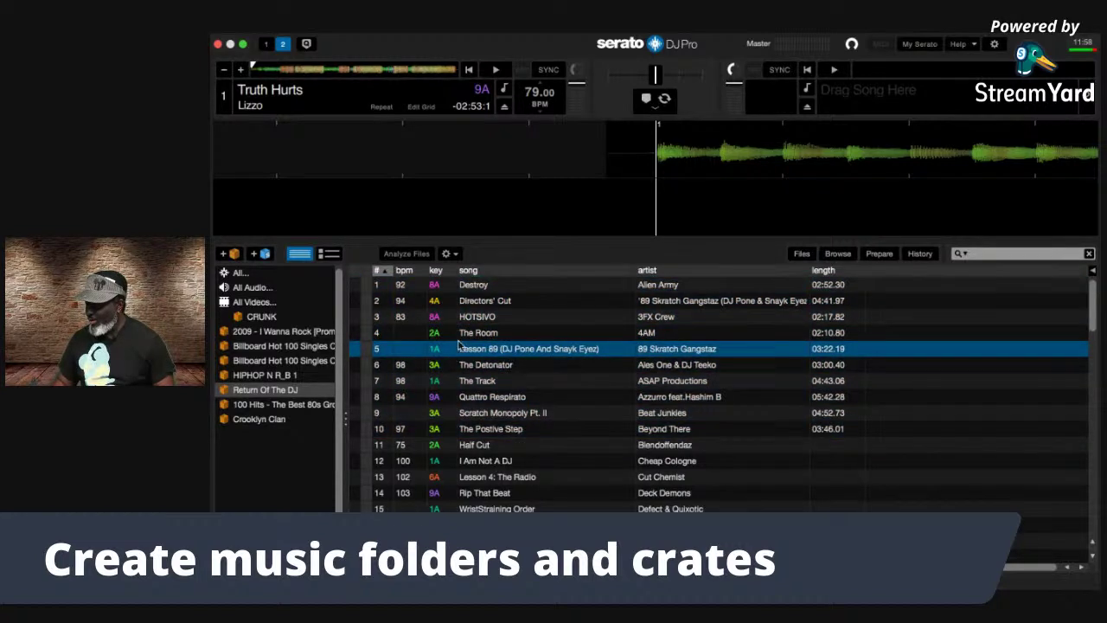
{"action": "left_click", "coordinate": [461, 339]}
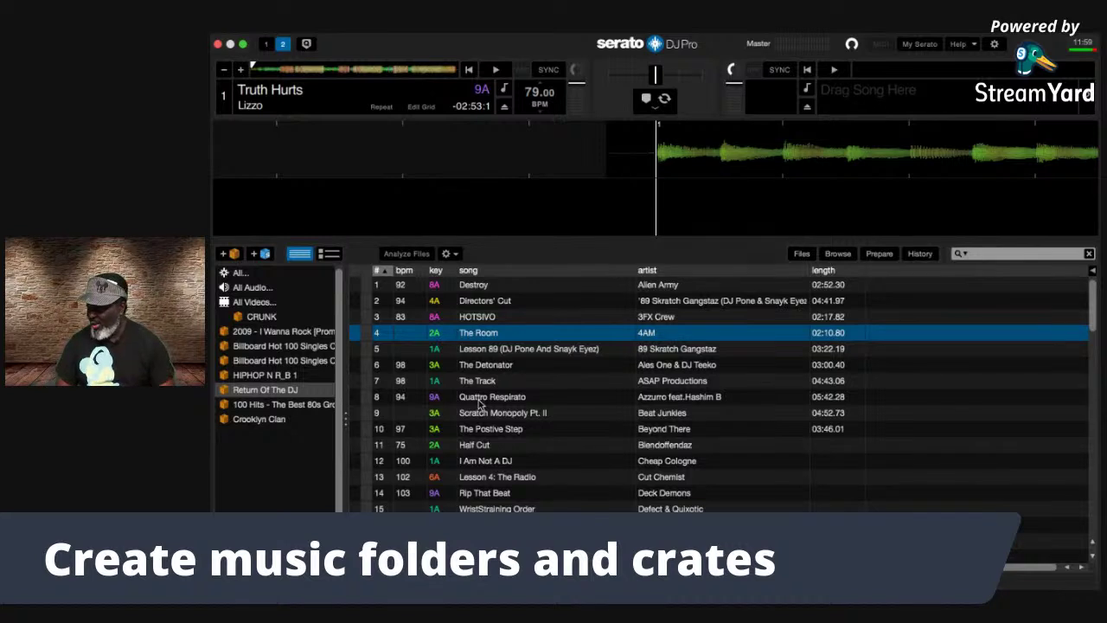
{"action": "key", "text": "shift+Left"}
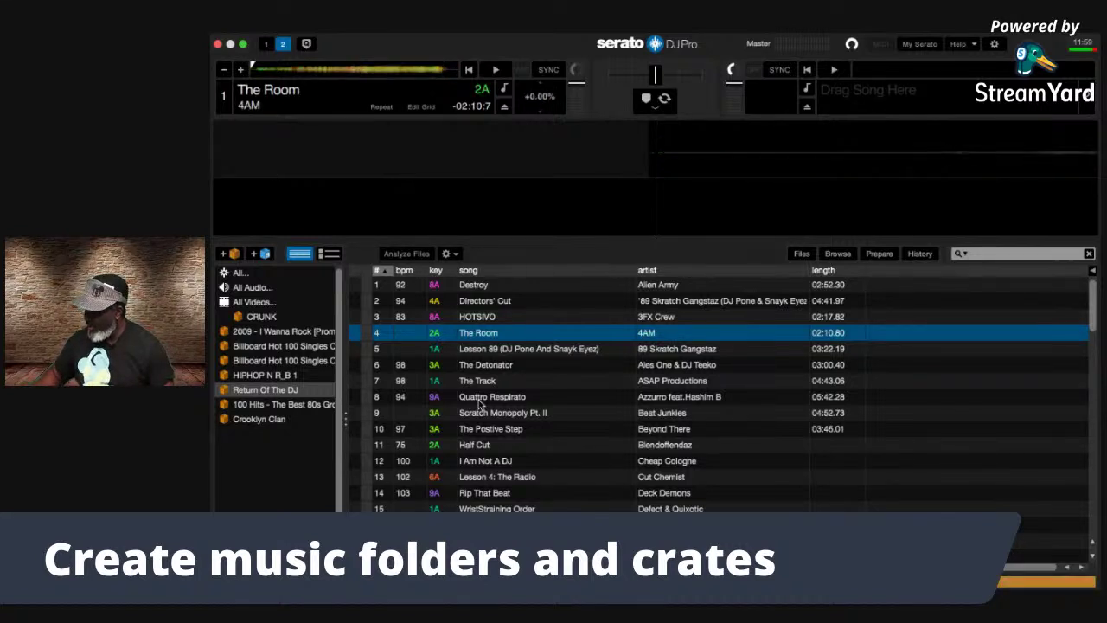
{"action": "key", "text": "space"}
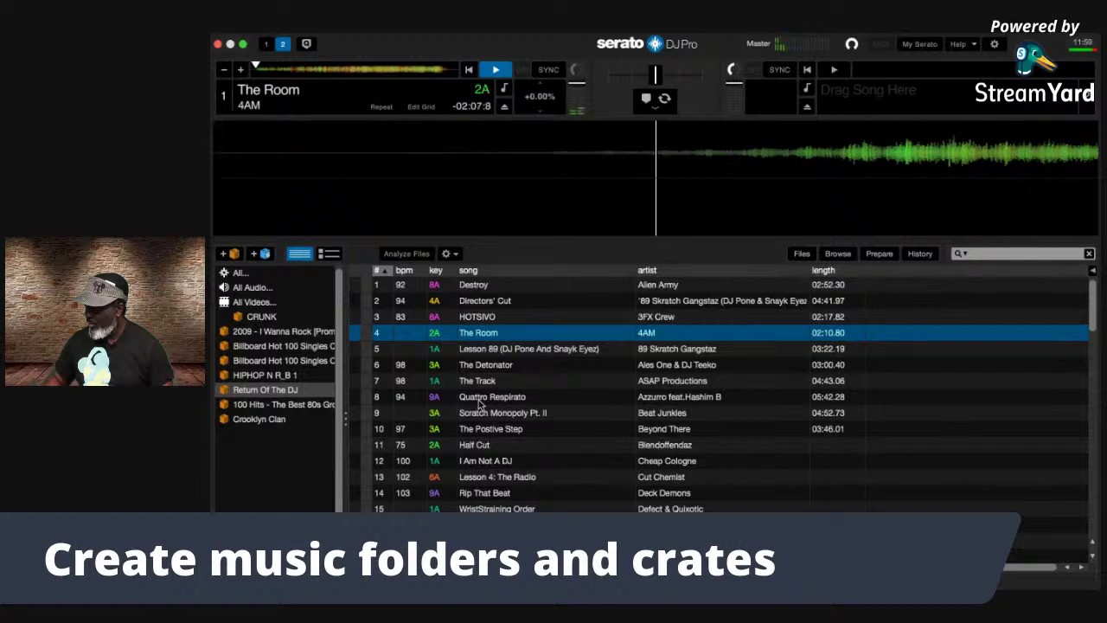
Step: Lower the system volume almost to its minimum while The Room plays
{"action": "key", "text": "XF86AudioRaiseVolume"}
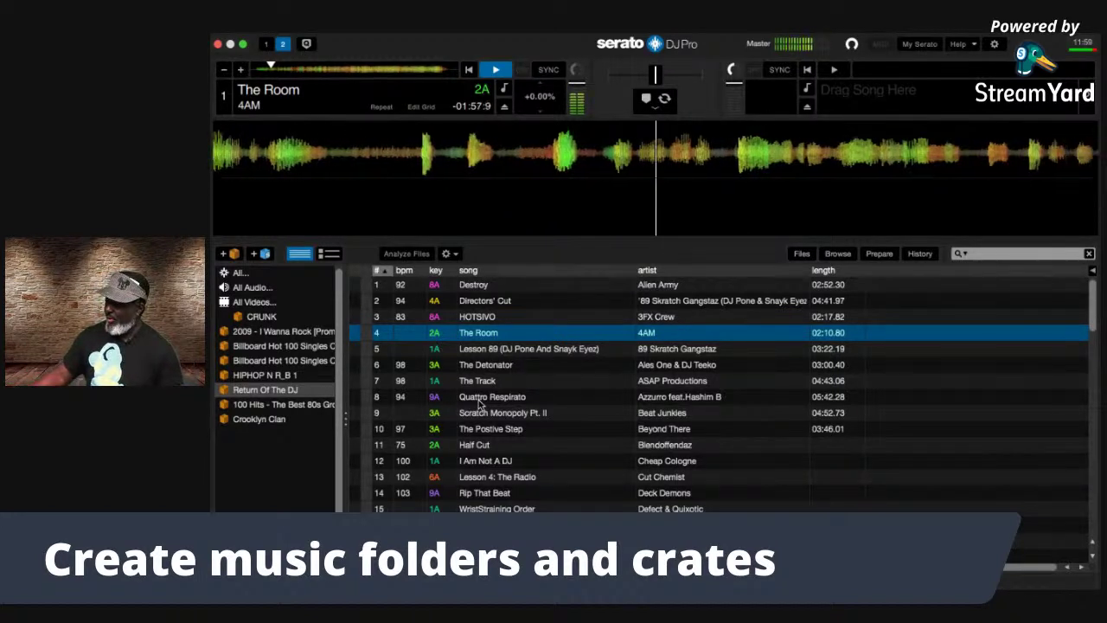
{"action": "key", "text": "XF86AudioLowerVolume"}
{"action": "key", "text": "XF86AudioLowerVolume"}
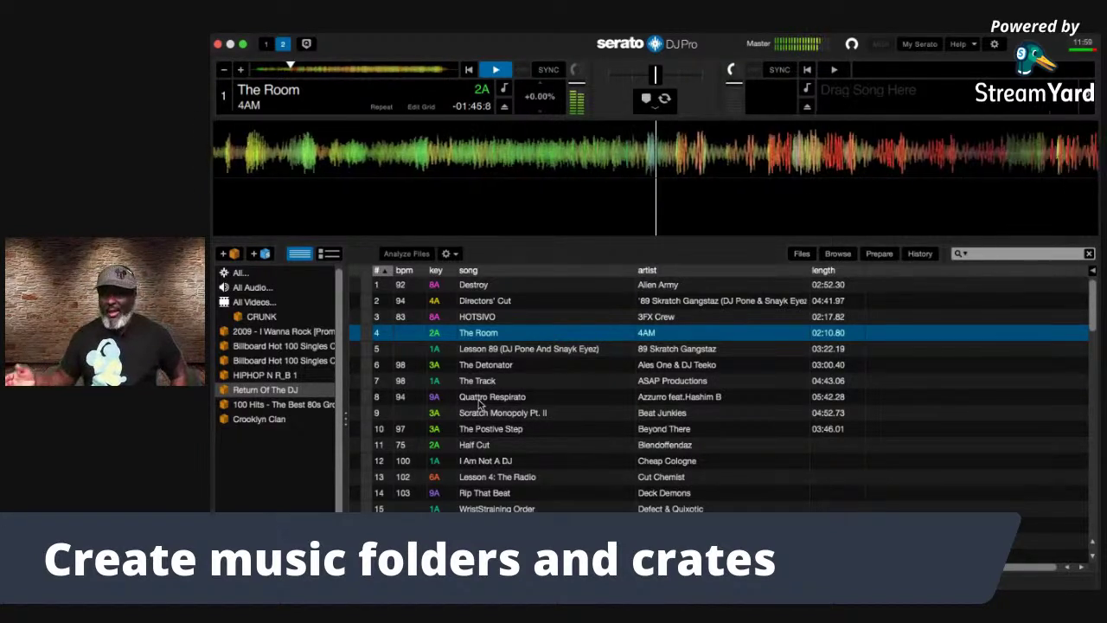
{"action": "key", "text": "XF86AudioLowerVolume"}
{"action": "key", "text": "XF86AudioLowerVolume"}
{"action": "key", "text": "XF86AudioLowerVolume"}
{"action": "key", "text": "XF86AudioLowerVolume"}
{"action": "key", "text": "XF86AudioLowerVolume"}
{"action": "key", "text": "XF86AudioLowerVolume"}
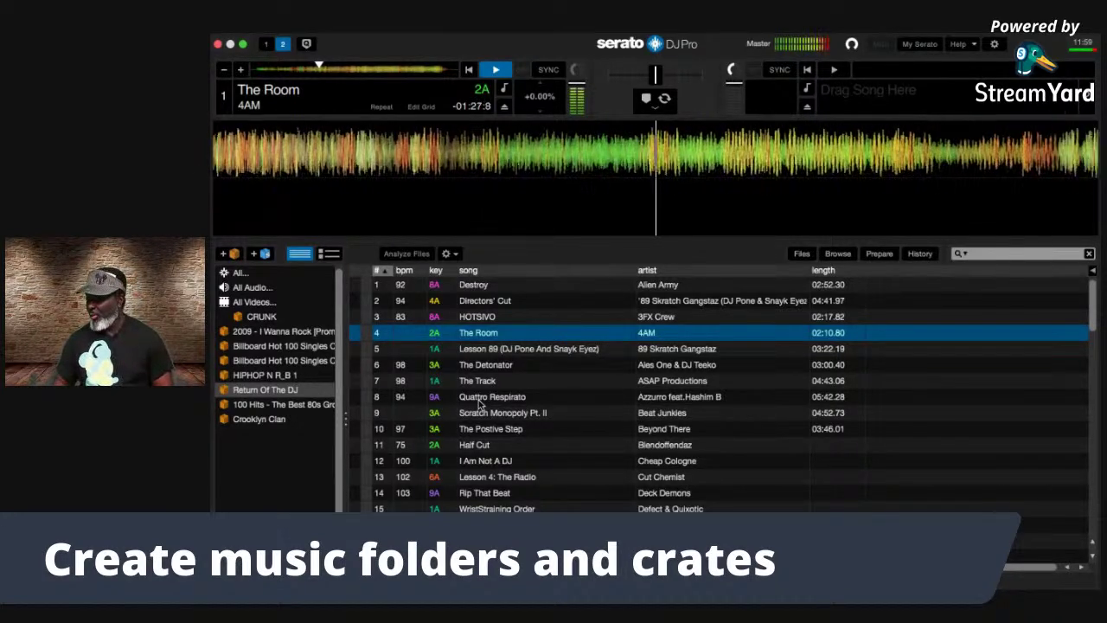
{"action": "key", "text": "XF86AudioLowerVolume"}
{"action": "key", "text": "XF86AudioLowerVolume"}
{"action": "key", "text": "XF86AudioLowerVolume"}
{"action": "key", "text": "XF86AudioLowerVolume"}
{"action": "key", "text": "XF86AudioLowerVolume"}
{"action": "key", "text": "XF86AudioLowerVolume"}
{"action": "key", "text": "XF86AudioLowerVolume"}
{"action": "key", "text": "XF86AudioLowerVolume"}
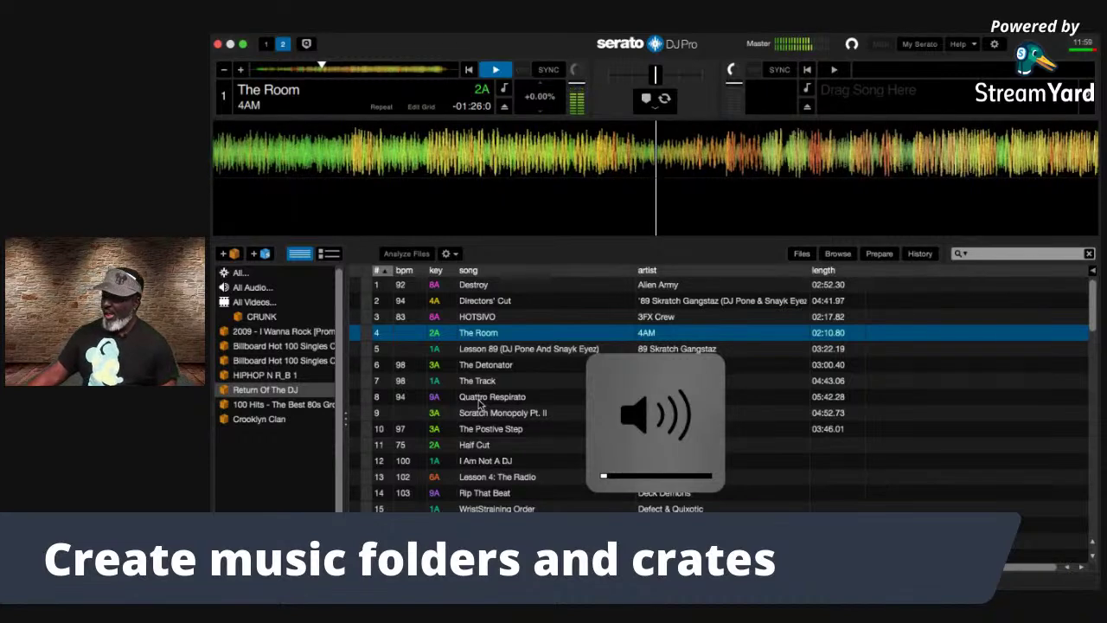
Step: Stop the playback of The Room on deck 1
{"action": "scroll", "coordinate": [821, 403], "scroll_direction": "down", "scroll_amount": 5}
{"action": "scroll", "coordinate": [821, 402], "scroll_direction": "up", "scroll_amount": 5}
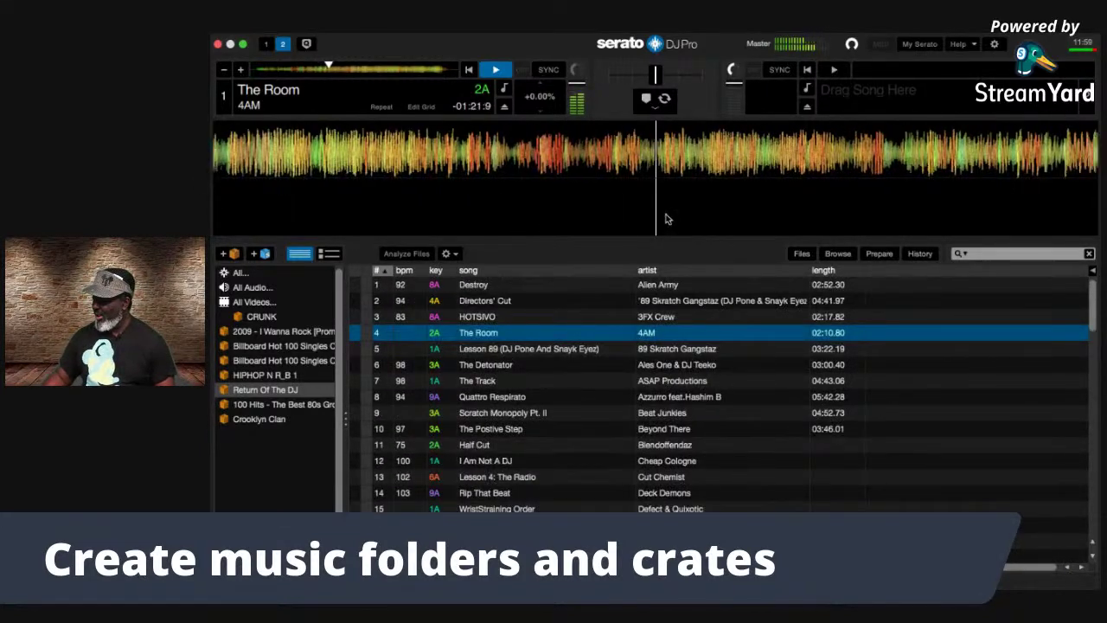
{"action": "key", "text": "space"}
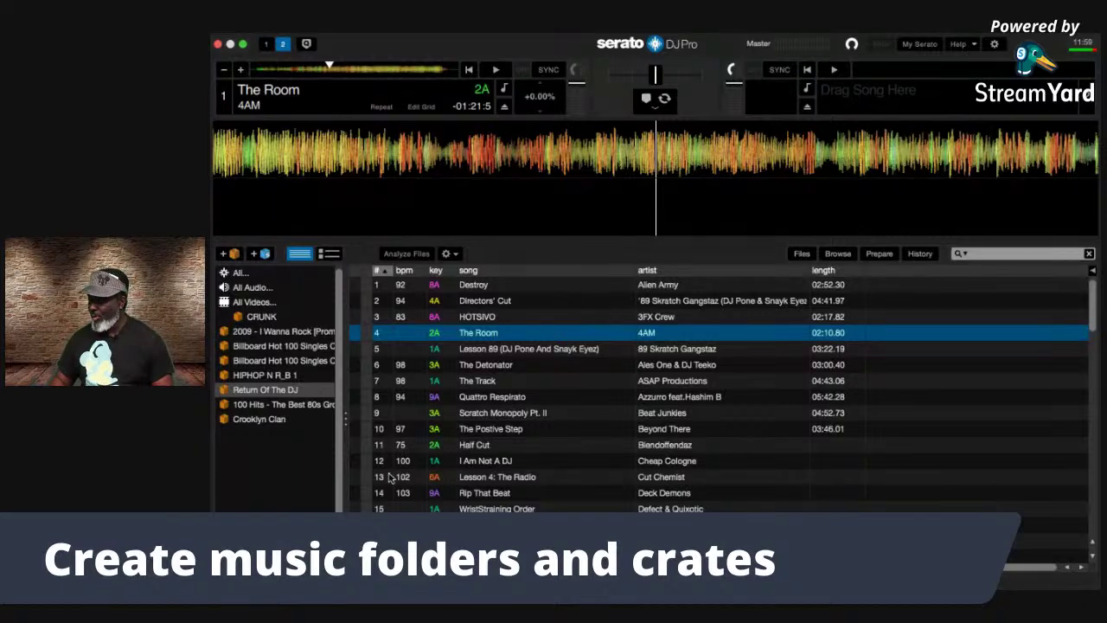
{"action": "scroll", "coordinate": [388, 477], "scroll_direction": "down", "scroll_amount": 5}
{"action": "scroll", "coordinate": [388, 476], "scroll_direction": "up", "scroll_amount": 2}
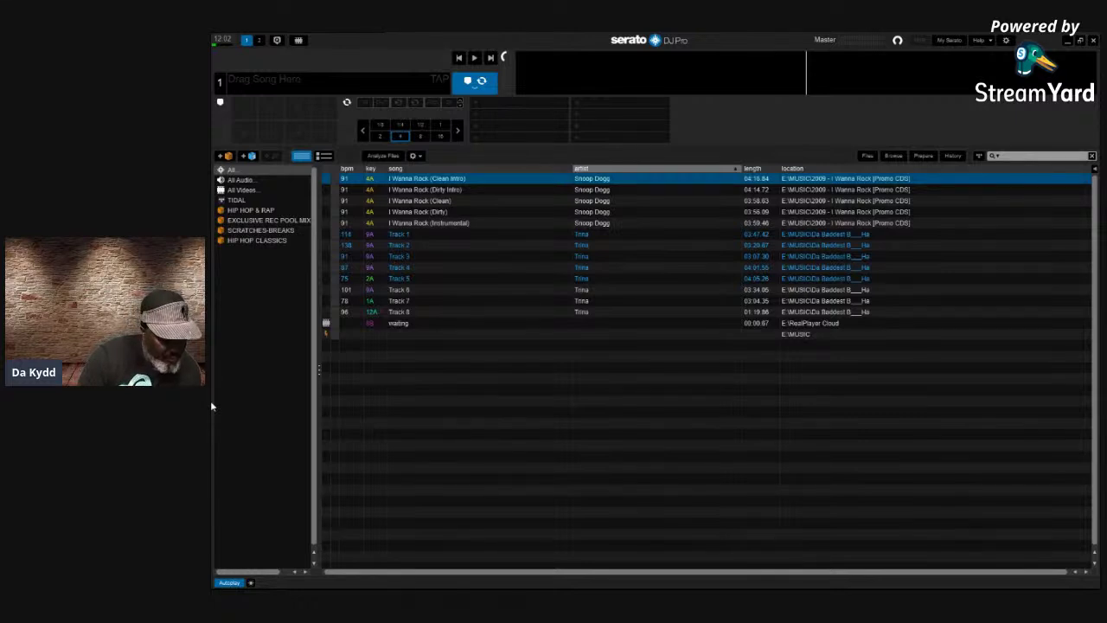
Step: Look through the crates list of the second library, from HIP HOP & RAP down to RC 1st
{"action": "left_click", "coordinate": [273, 438]}
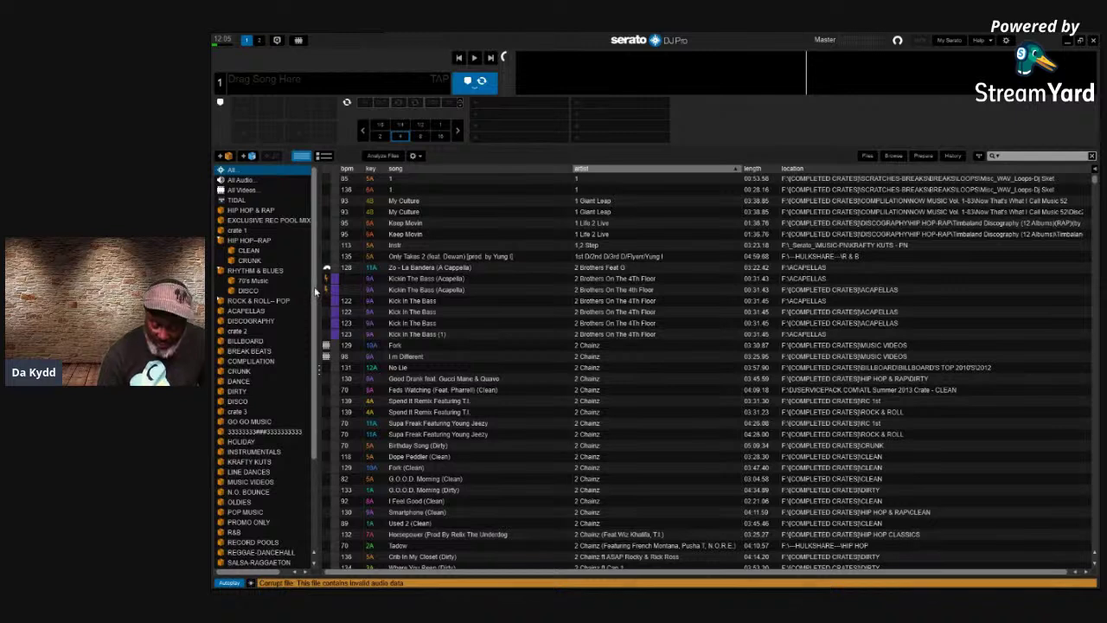
{"action": "scroll", "coordinate": [315, 292], "scroll_direction": "down", "scroll_amount": 4}
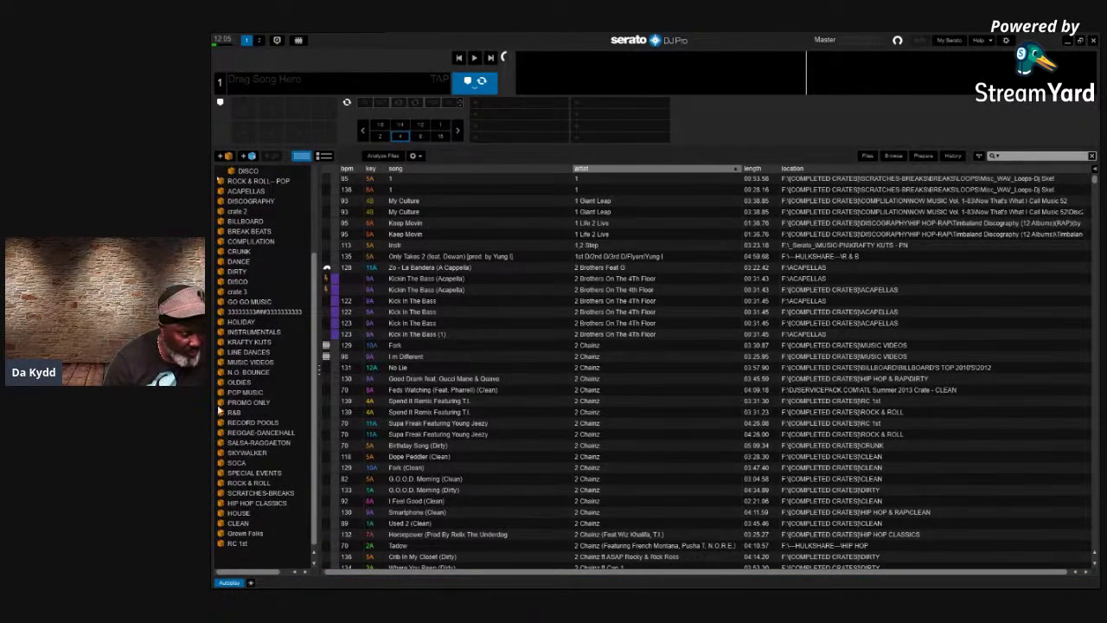
{"action": "scroll", "coordinate": [268, 389], "scroll_direction": "up", "scroll_amount": 3}
{"action": "scroll", "coordinate": [281, 370], "scroll_direction": "down", "scroll_amount": 2}
{"action": "scroll", "coordinate": [278, 372], "scroll_direction": "up", "scroll_amount": 4}
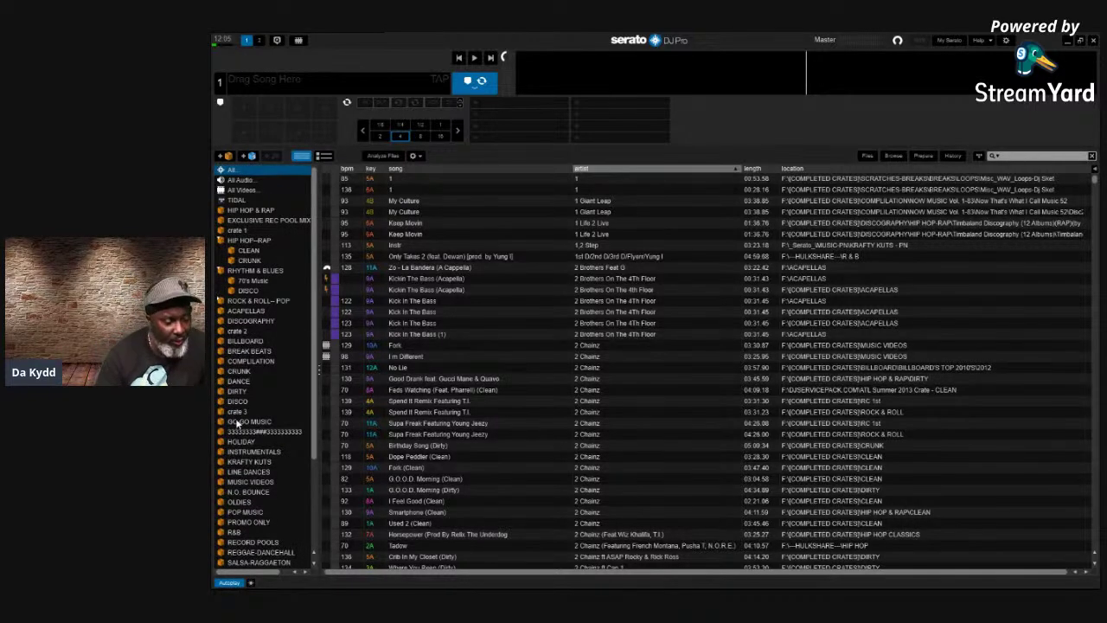
Step: Open the DANCE and DISCO crates and step through the crates below them down to PROMO ONLY
{"action": "left_click", "coordinate": [228, 383]}
{"action": "left_click", "coordinate": [232, 401]}
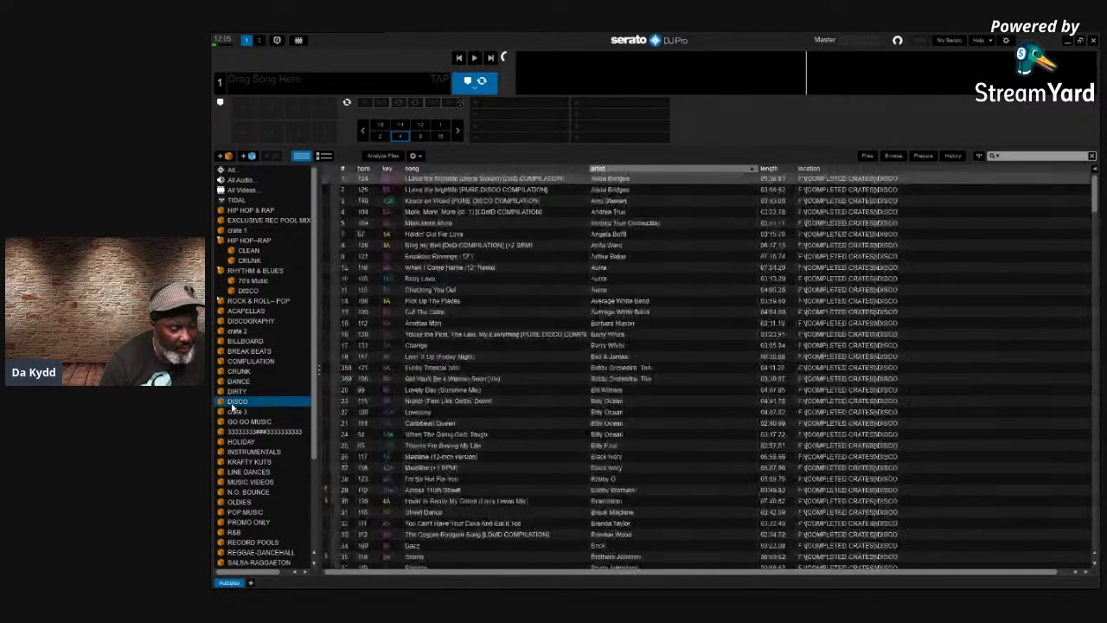
{"action": "key", "text": "Down"}
{"action": "key", "text": "Down"}
{"action": "key", "text": "Down"}
{"action": "key", "text": "Down"}
{"action": "key", "text": "Down"}
{"action": "key", "text": "Down"}
{"action": "key", "text": "Down"}
{"action": "scroll", "coordinate": [230, 404], "scroll_direction": "down", "scroll_amount": 1}
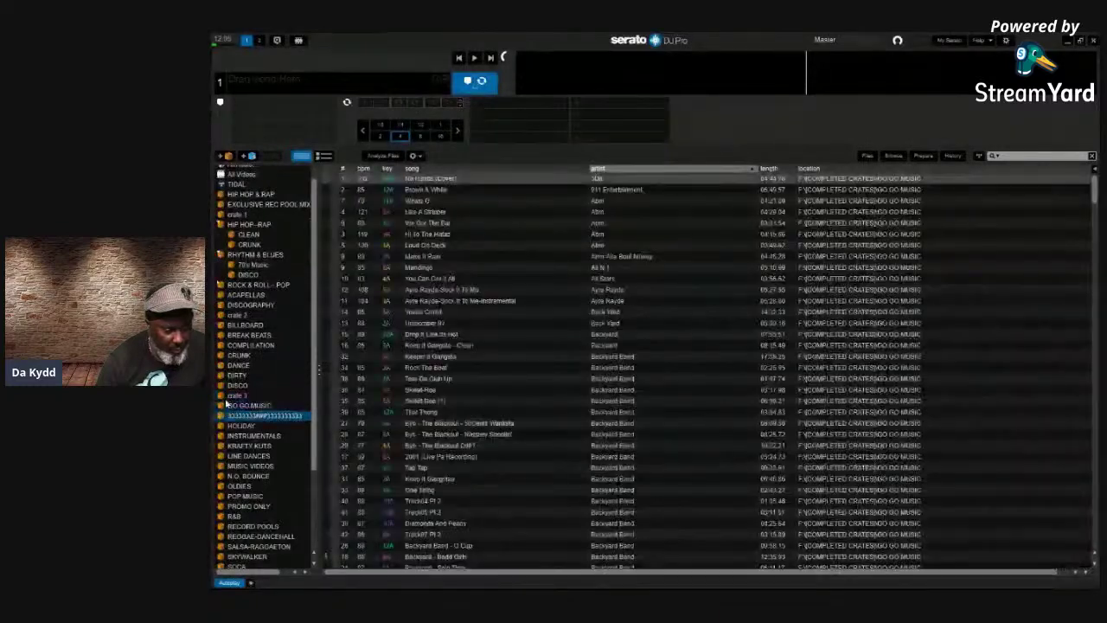
{"action": "key", "text": "Down"}
{"action": "key", "text": "Down"}
{"action": "key", "text": "Down"}
{"action": "key", "text": "Down"}
{"action": "key", "text": "Down"}
{"action": "key", "text": "Down"}
{"action": "key", "text": "Down"}
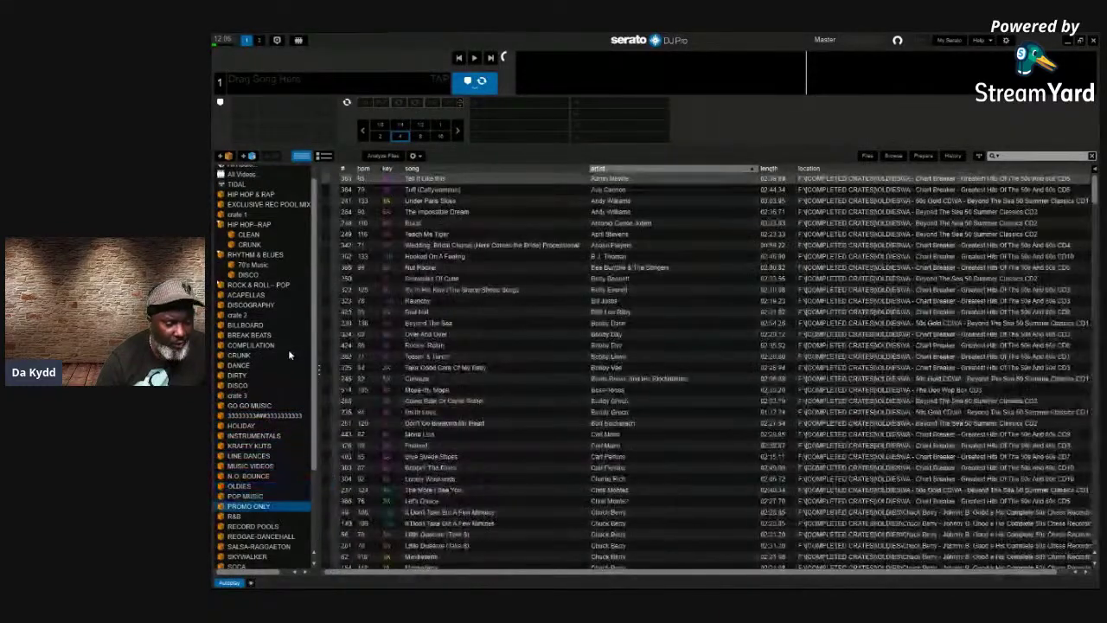
Step: Browse the crates from DANCE down the list and back up to 70's Music, viewing their tracks
{"action": "left_click", "coordinate": [290, 358]}
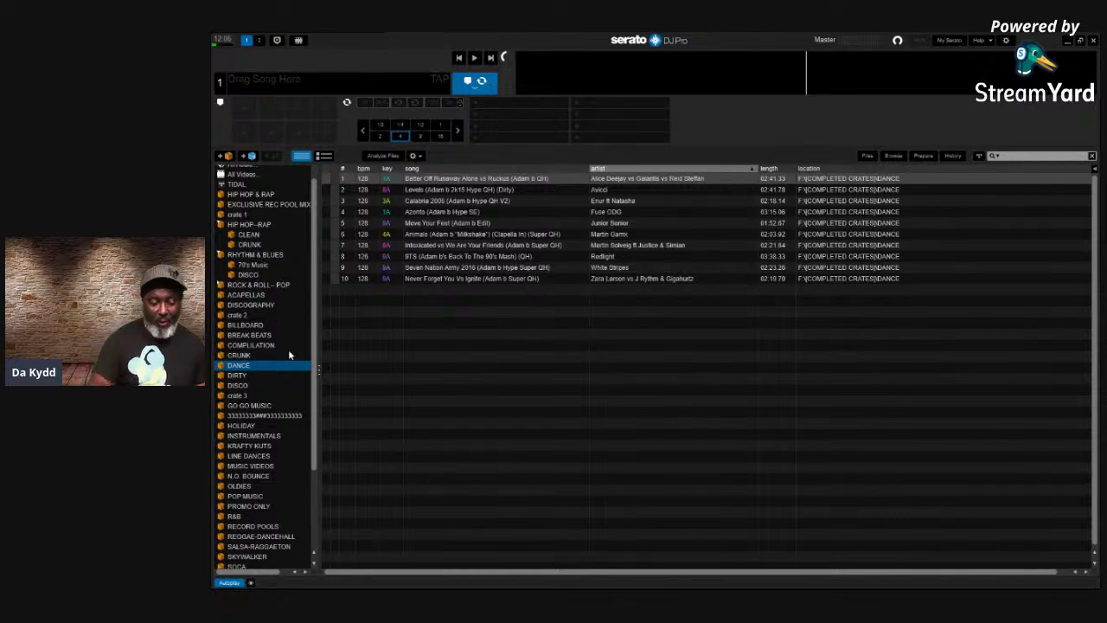
{"action": "key", "text": "Down"}
{"action": "key", "text": "Down"}
{"action": "key", "text": "Down"}
{"action": "key", "text": "Down"}
{"action": "key", "text": "Down"}
{"action": "key", "text": "Down"}
{"action": "key", "text": "Down"}
{"action": "key", "text": "Down"}
{"action": "key", "text": "Down"}
{"action": "key", "text": "Down"}
{"action": "key", "text": "Down"}
{"action": "key", "text": "Down"}
{"action": "key", "text": "Down"}
{"action": "key", "text": "Down"}
{"action": "key", "text": "Down"}
{"action": "key", "text": "Down"}
{"action": "key", "text": "Down"}
{"action": "key", "text": "Down"}
{"action": "key", "text": "Down"}
{"action": "key", "text": "Down"}
{"action": "key", "text": "Down"}
{"action": "key", "text": "Down"}
{"action": "key", "text": "Down"}
{"action": "key", "text": "Down"}
{"action": "key", "text": "Up"}
{"action": "key", "text": "Up"}
{"action": "key", "text": "Up"}
{"action": "key", "text": "Up"}
{"action": "key", "text": "Up"}
{"action": "key", "text": "Up"}
{"action": "key", "text": "Up"}
{"action": "key", "text": "Up"}
{"action": "key", "text": "Up"}
{"action": "key", "text": "Up"}
{"action": "key", "text": "Up"}
{"action": "key", "text": "Up"}
{"action": "key", "text": "Up"}
{"action": "key", "text": "Up"}
{"action": "key", "text": "Up"}
{"action": "key", "text": "Up"}
{"action": "key", "text": "Up"}
{"action": "key", "text": "Up"}
{"action": "key", "text": "Up"}
{"action": "key", "text": "Up"}
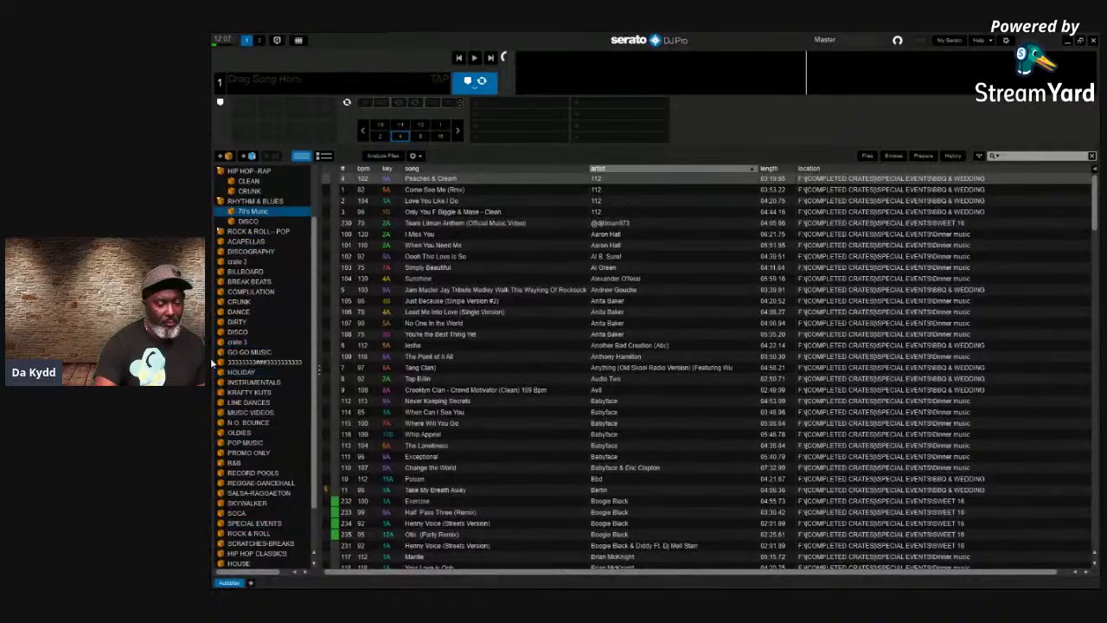
Step: Return to the full All library and select the track Fork by 2 Chainz
{"action": "key", "text": "Up"}
{"action": "key", "text": "Up"}
{"action": "key", "text": "Up"}
{"action": "key", "text": "Up"}
{"action": "key", "text": "Up"}
{"action": "key", "text": "Up"}
{"action": "key", "text": "Up"}
{"action": "key", "text": "Up"}
{"action": "key", "text": "Up"}
{"action": "key", "text": "Up"}
{"action": "key", "text": "Up"}
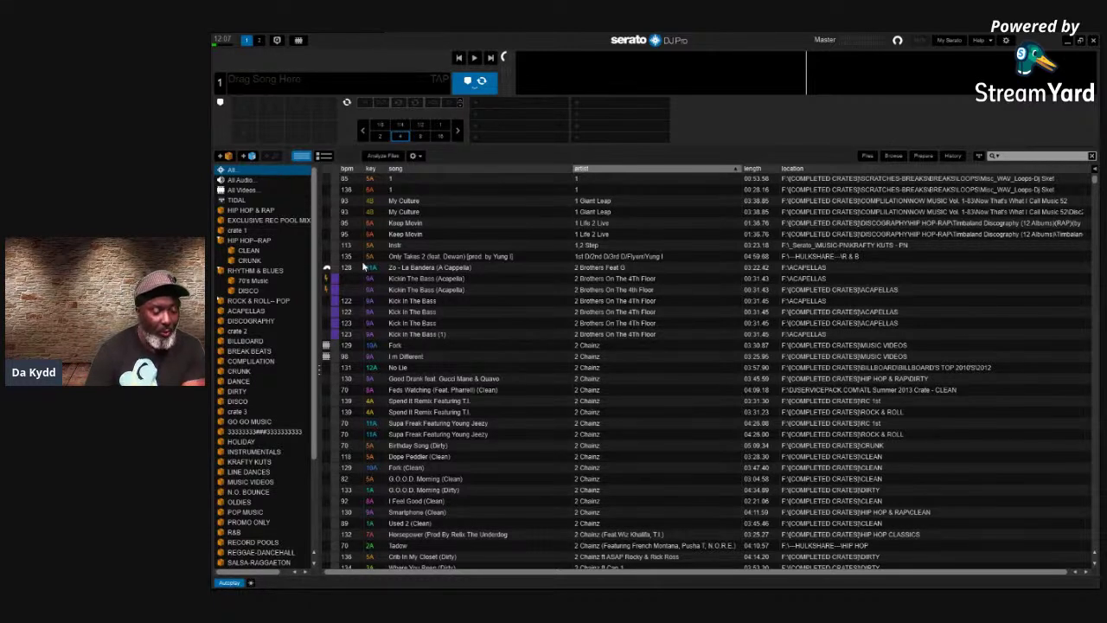
{"action": "left_click", "coordinate": [383, 347]}
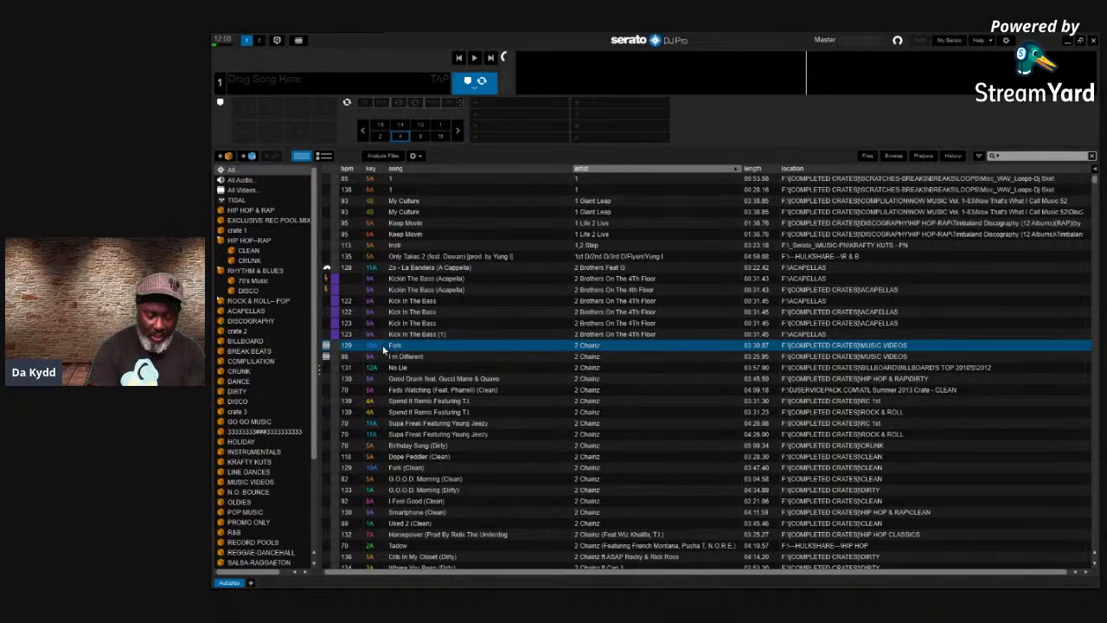